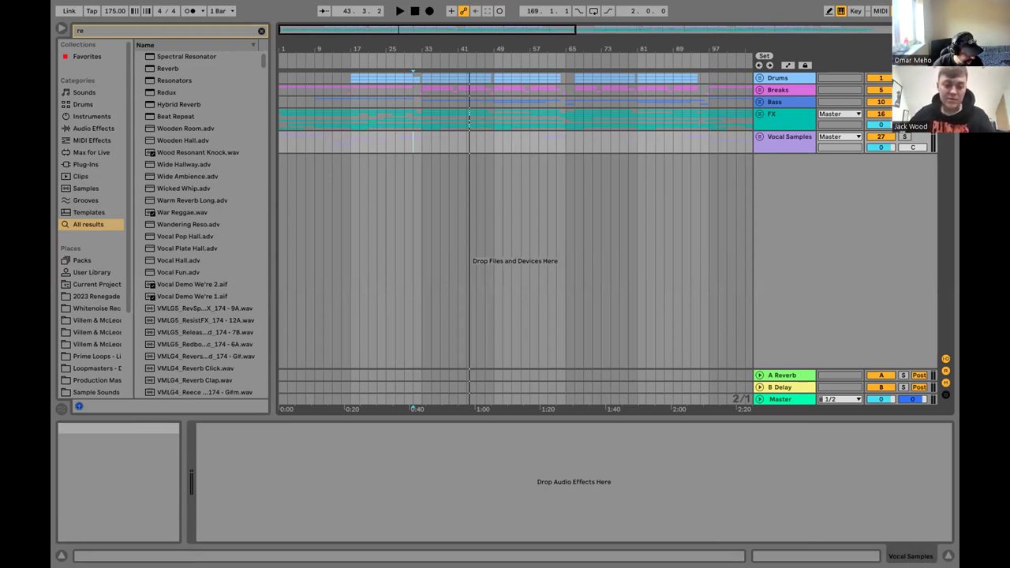
- Stop the transport so the song position returns to 1.1.1
{"action": "left_click", "coordinate": [412, 11]}
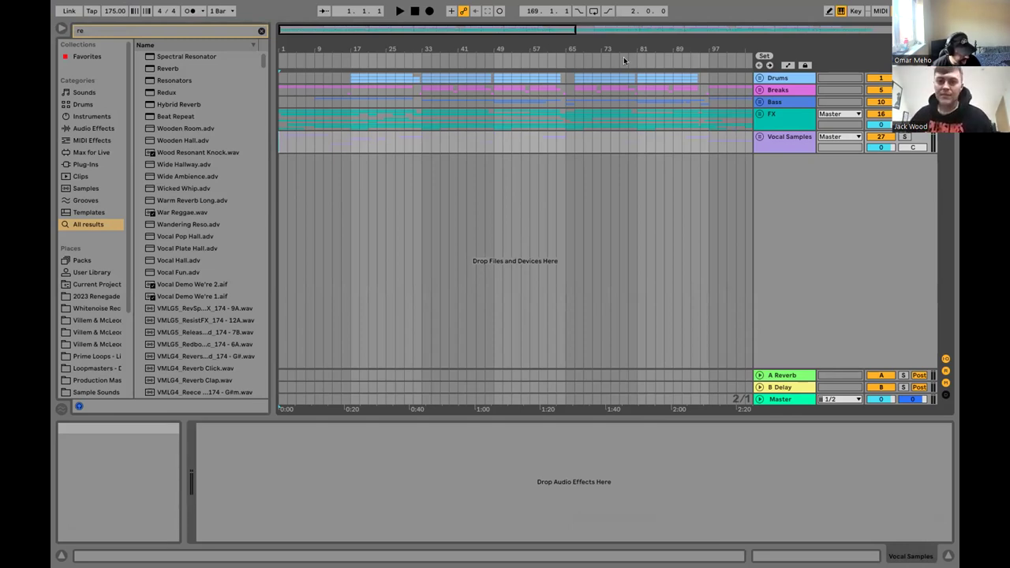
- Briefly play and stop the arrangement, then open and cancel the audio export dialog
{"action": "key", "text": "space"}
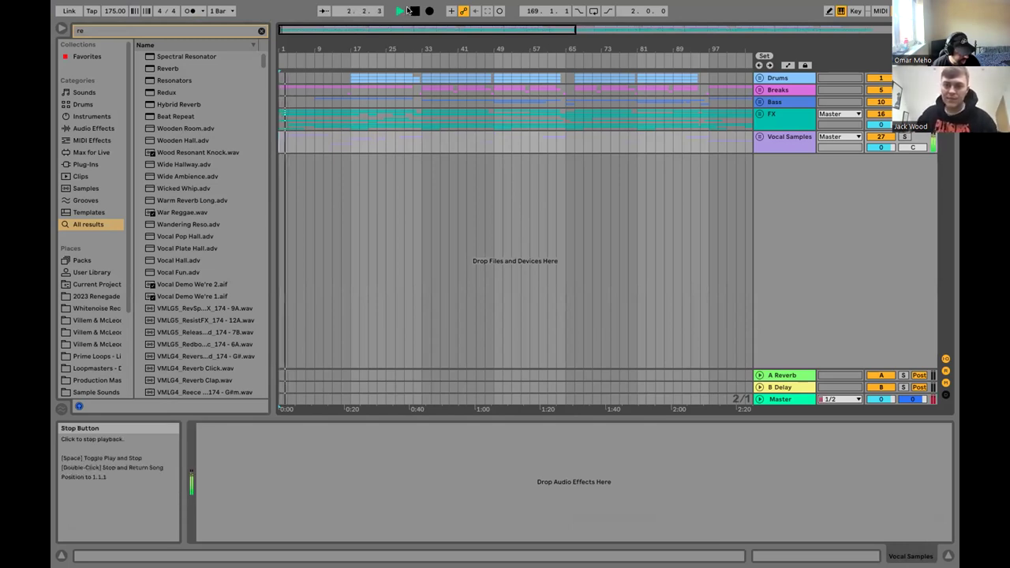
{"action": "left_click", "coordinate": [408, 10]}
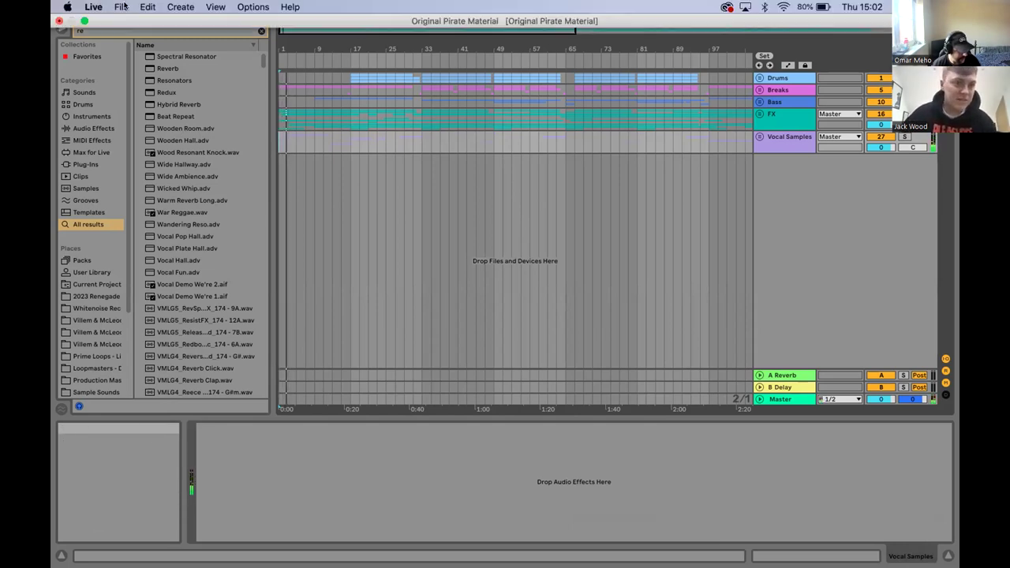
{"action": "left_click", "coordinate": [120, 7]}
{"action": "left_click", "coordinate": [169, 196]}
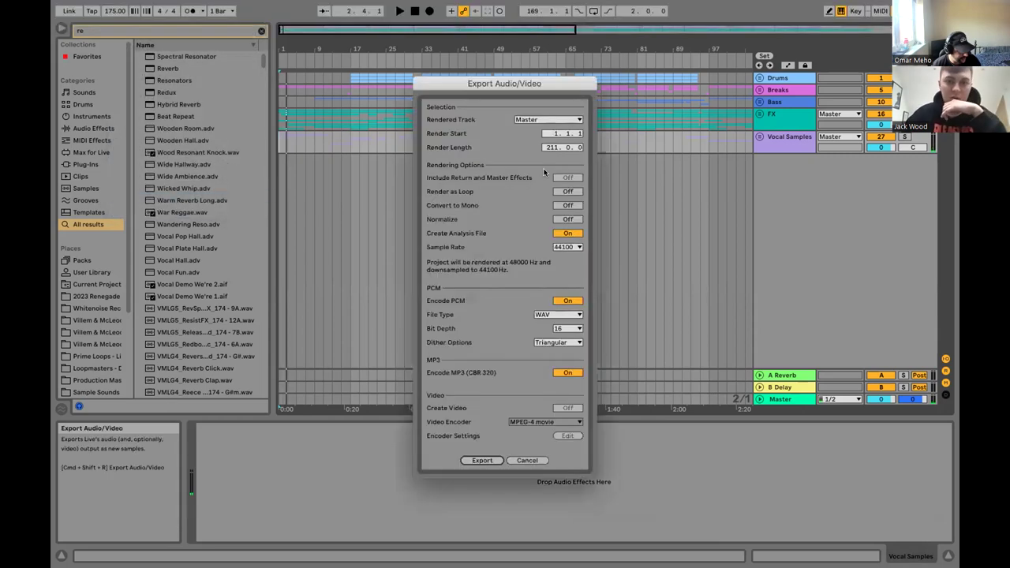
{"action": "left_click", "coordinate": [526, 460]}
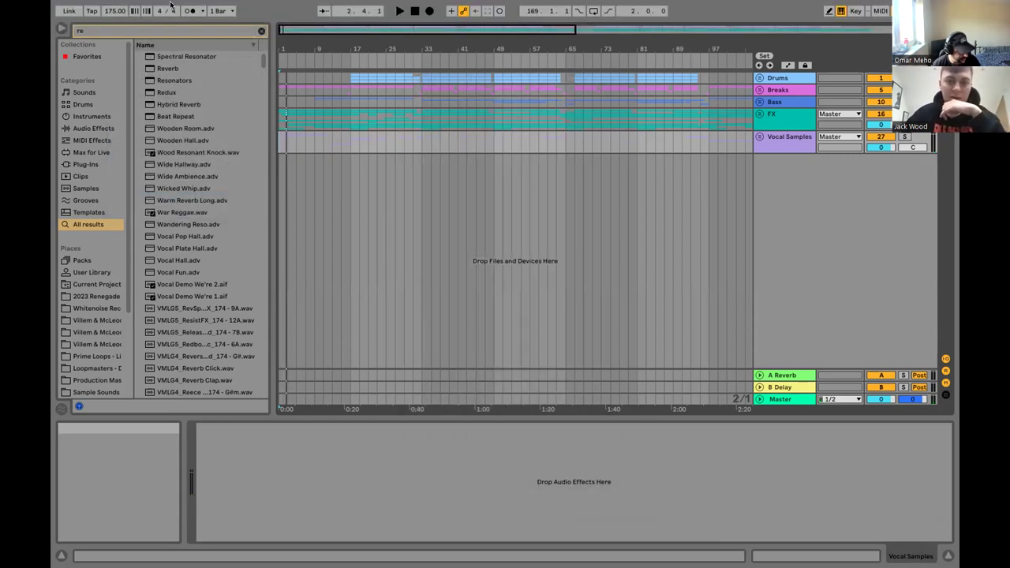
- Set the Audio Output Device to ZoomAudioDevice in Preferences and start the arrangement playing
{"action": "left_click", "coordinate": [93, 6]}
{"action": "key", "text": "super+comma"}
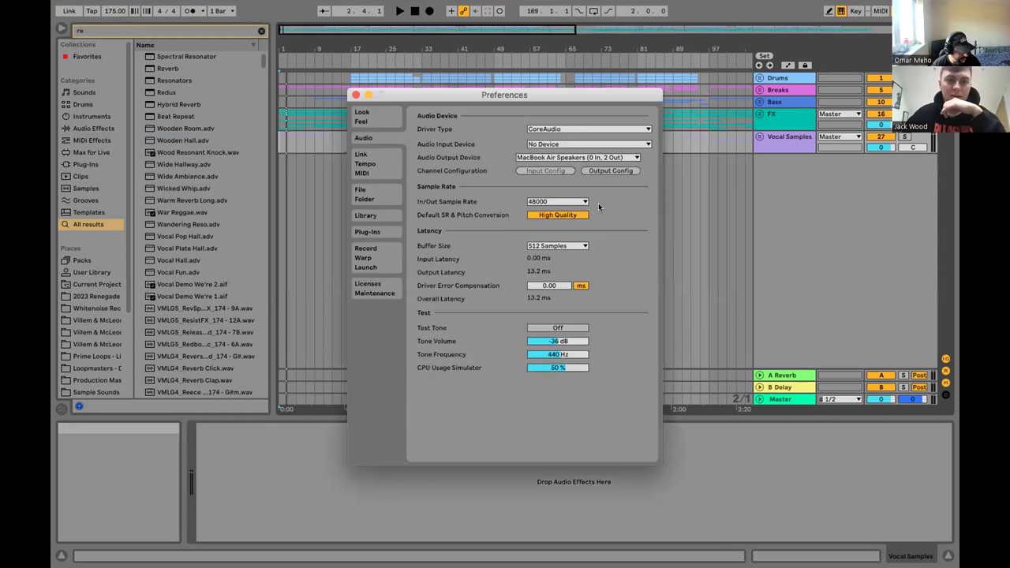
{"action": "left_click", "coordinate": [578, 157]}
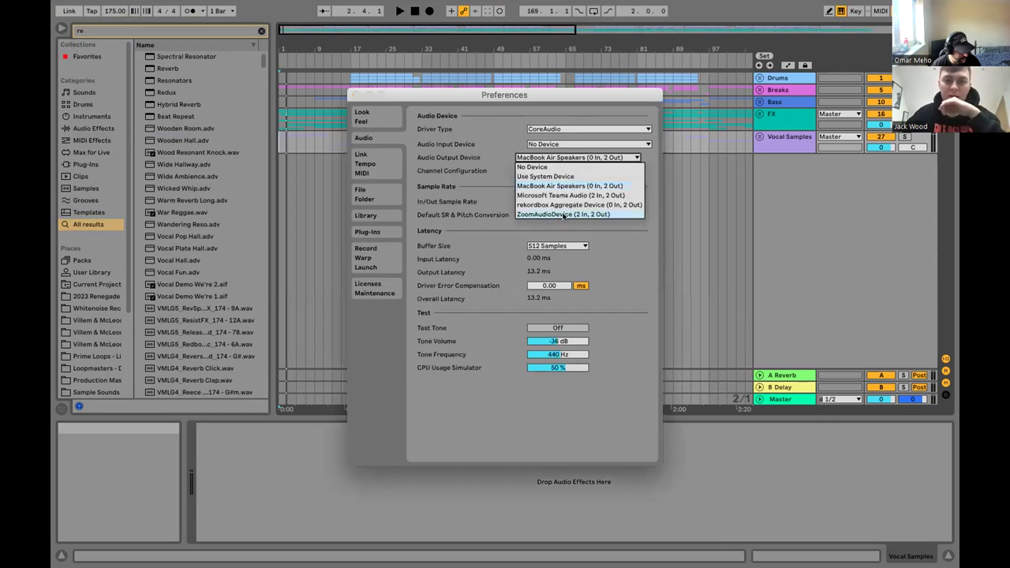
{"action": "left_click", "coordinate": [563, 212]}
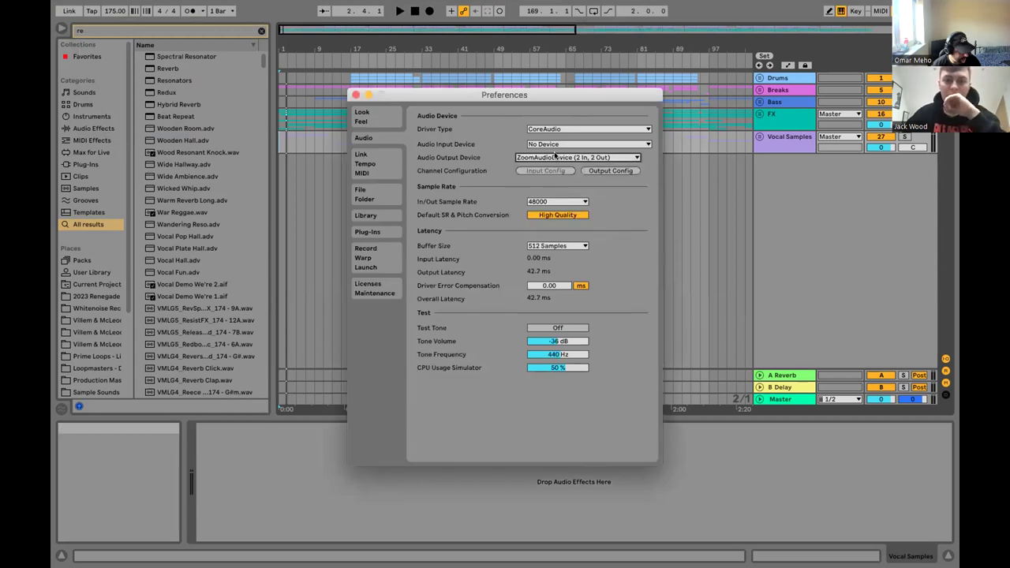
{"action": "left_click", "coordinate": [559, 143]}
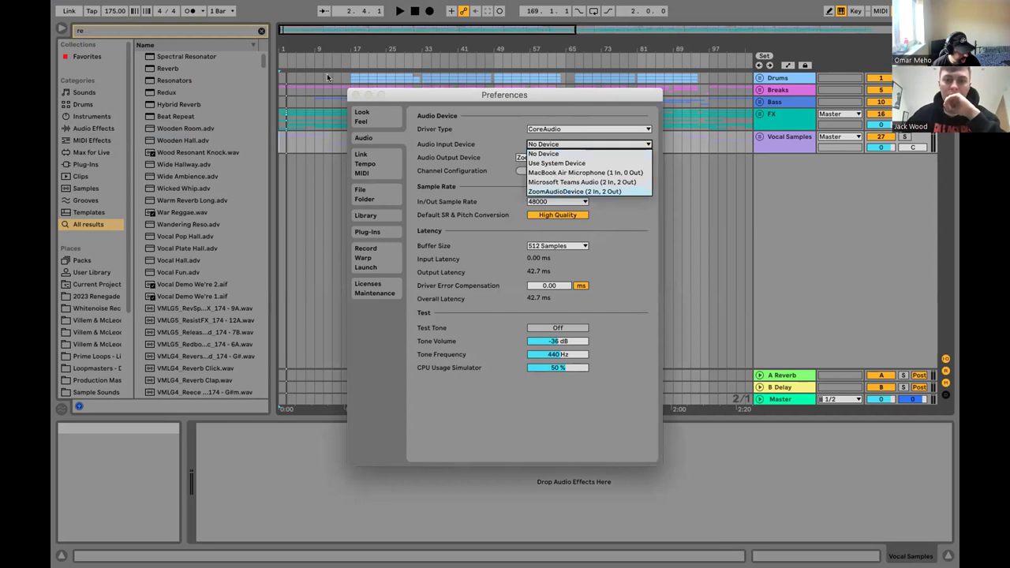
{"action": "left_click", "coordinate": [355, 95]}
{"action": "left_click", "coordinate": [356, 94]}
{"action": "left_click", "coordinate": [399, 11]}
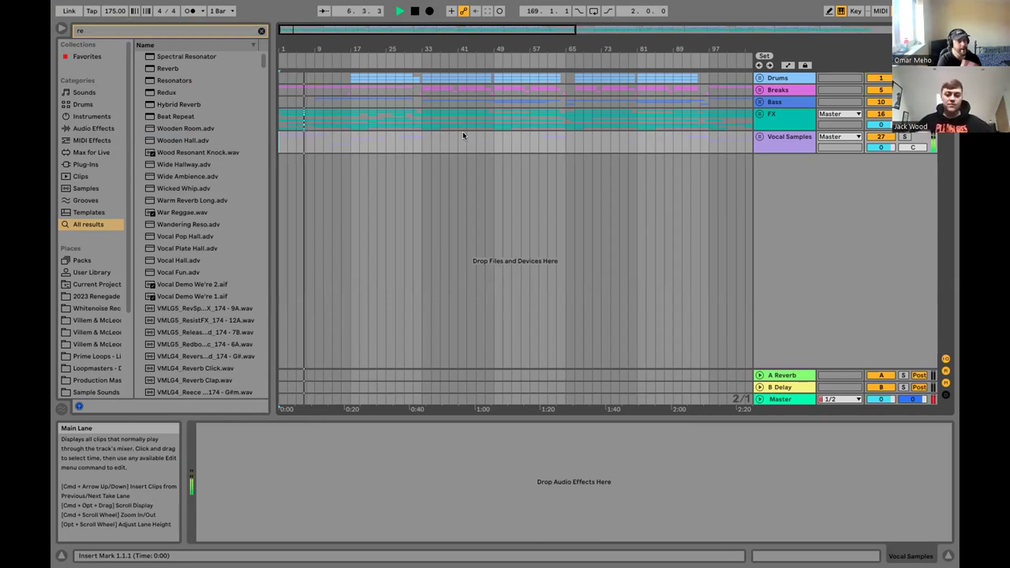
- Stop playback, leaving the position at 7.2.1
{"action": "key", "text": "space"}
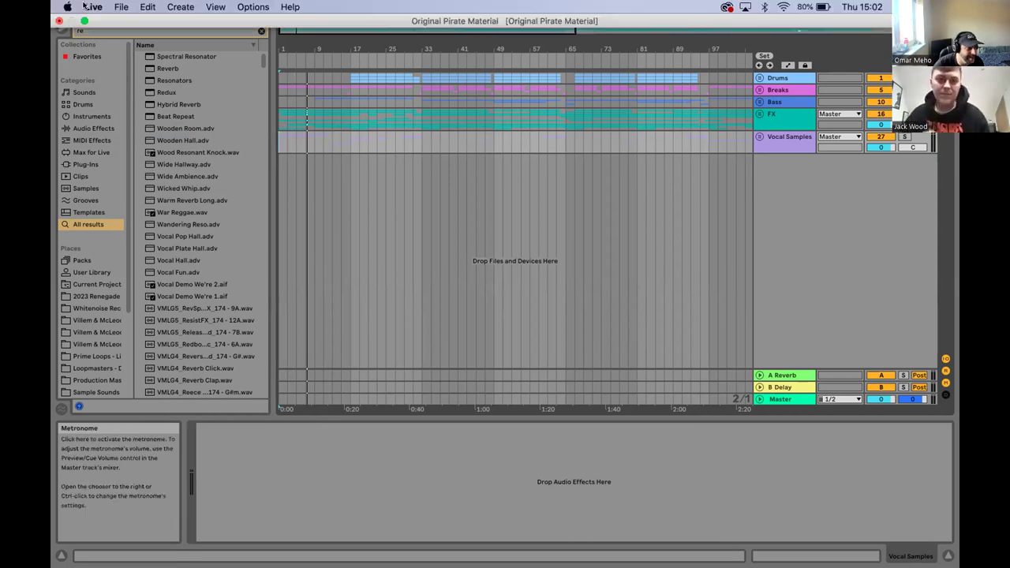
- Verify ZoomAudioDevice for input and output in Preferences, then play the arrangement from bar 1
{"action": "left_click", "coordinate": [92, 6]}
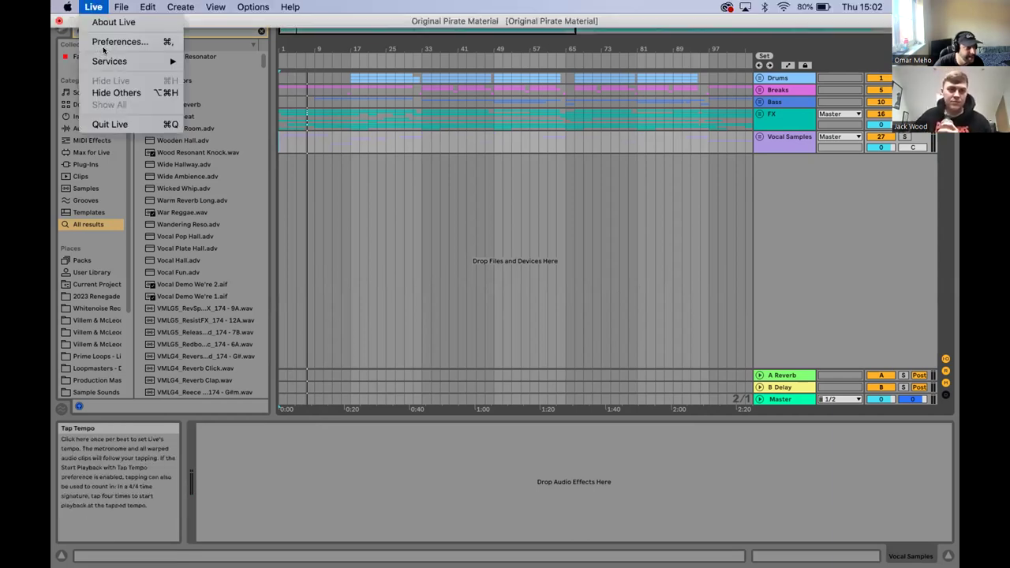
{"action": "left_click", "coordinate": [110, 43]}
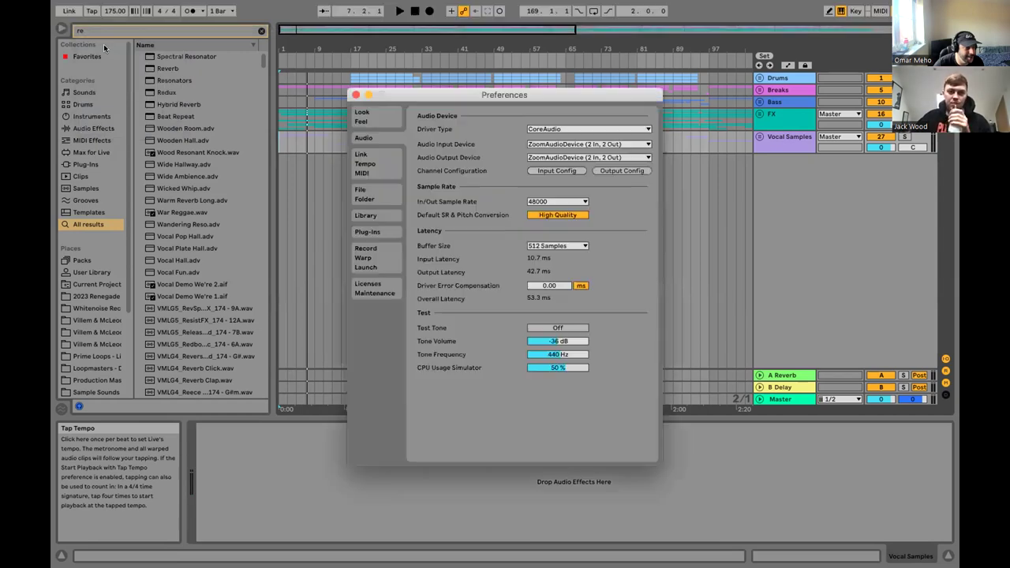
{"action": "left_click", "coordinate": [542, 157]}
{"action": "left_click", "coordinate": [541, 160]}
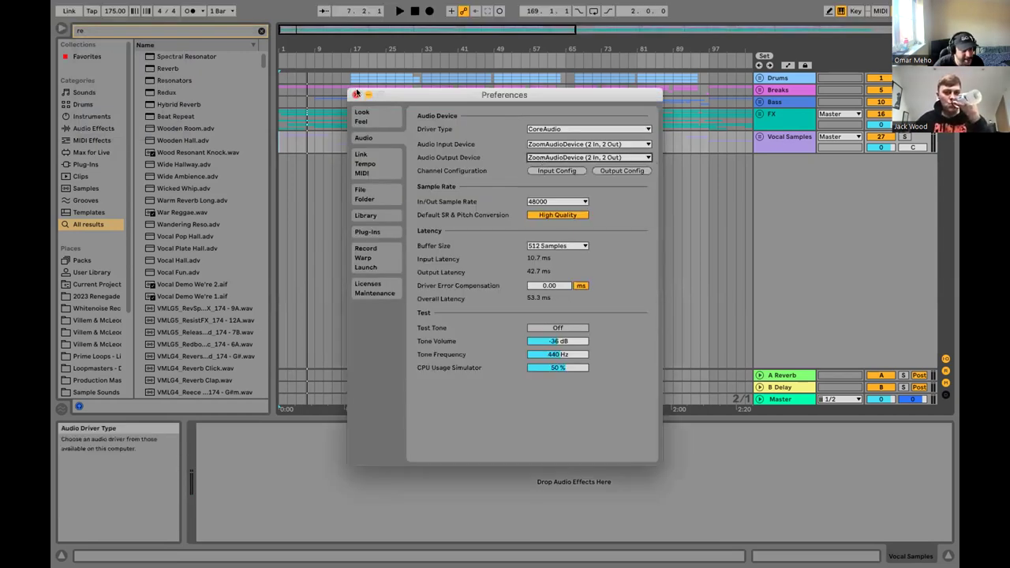
{"action": "left_click", "coordinate": [357, 95]}
{"action": "left_click", "coordinate": [282, 143]}
{"action": "key", "text": "space"}
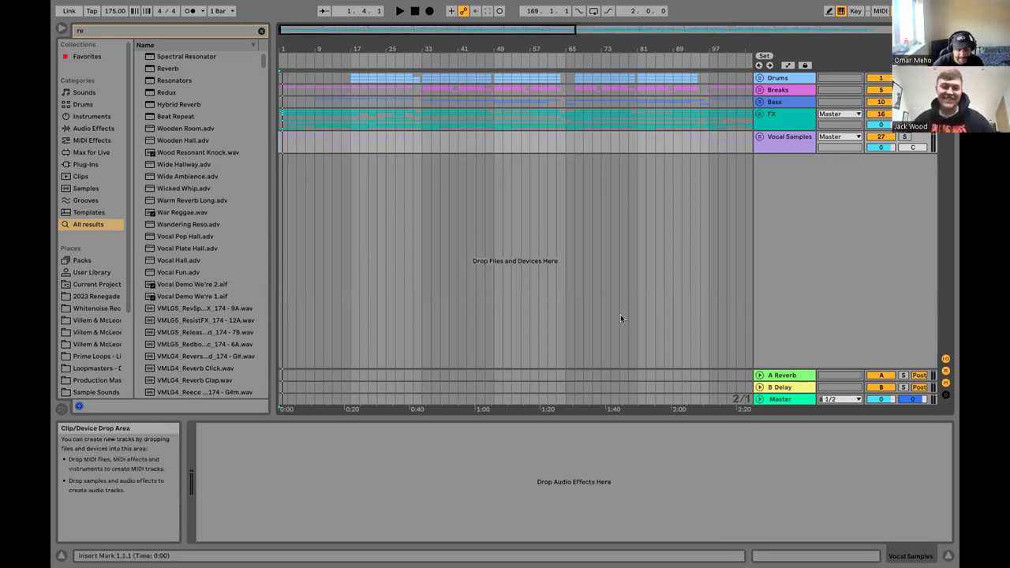
- Play the arrangement briefly from bar 17, then stop it
{"action": "left_click", "coordinate": [349, 139]}
{"action": "key", "text": "space"}
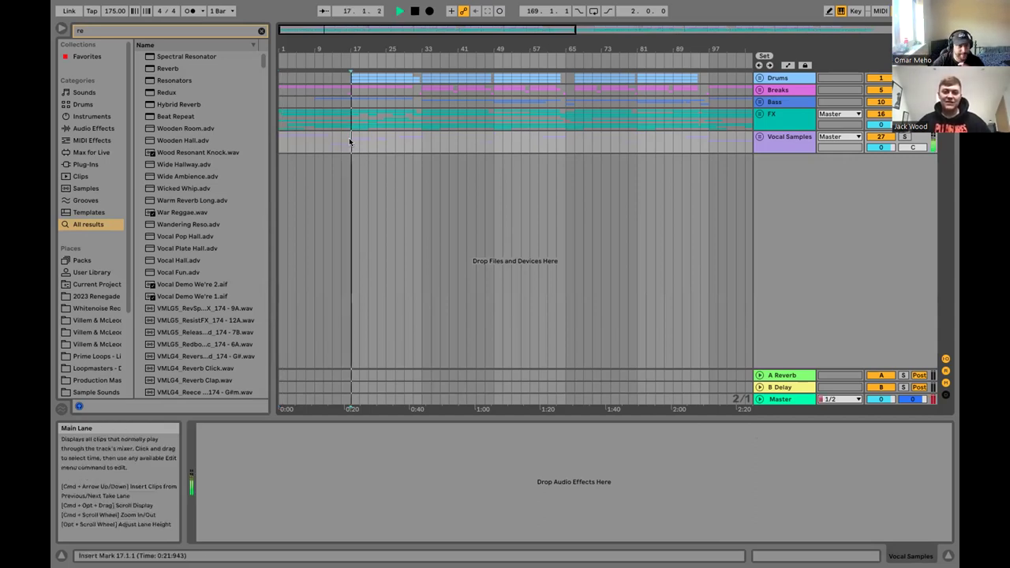
{"action": "key", "text": "space"}
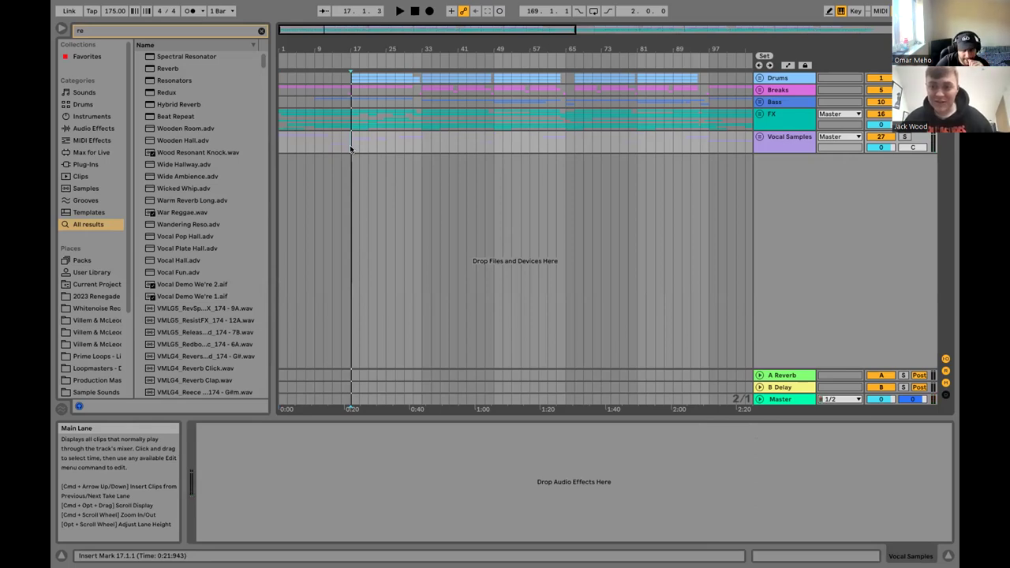
- Lower the Master volume to -13 dB and restart playback from bar 1
{"action": "key", "text": "XF86AudioLowerVolume"}
{"action": "key", "text": "XF86AudioLowerVolume"}
{"action": "left_click_drag", "start_coordinate": [880, 400], "coordinate": [880, 417]}
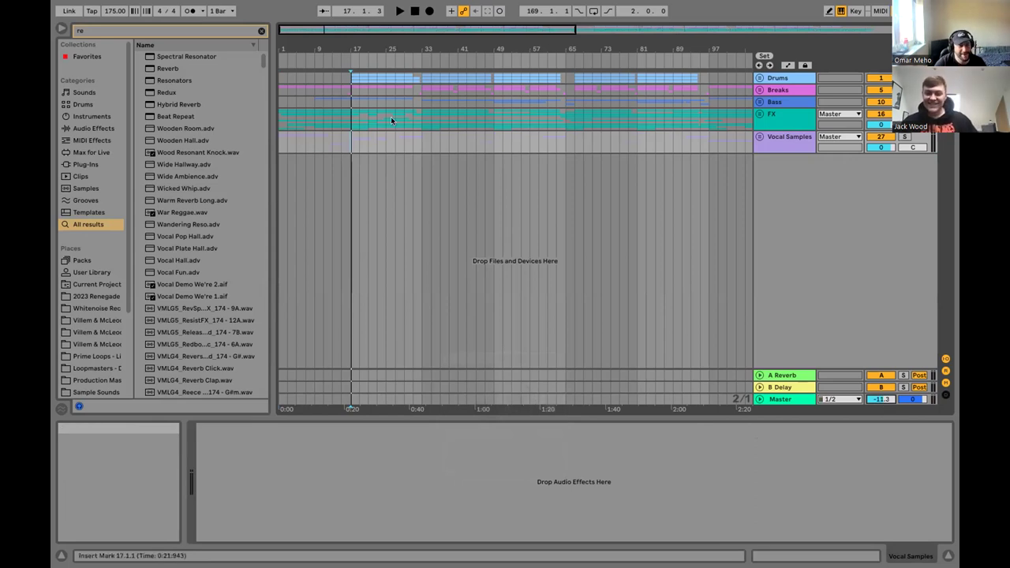
{"action": "left_click", "coordinate": [280, 96]}
{"action": "key", "text": "space"}
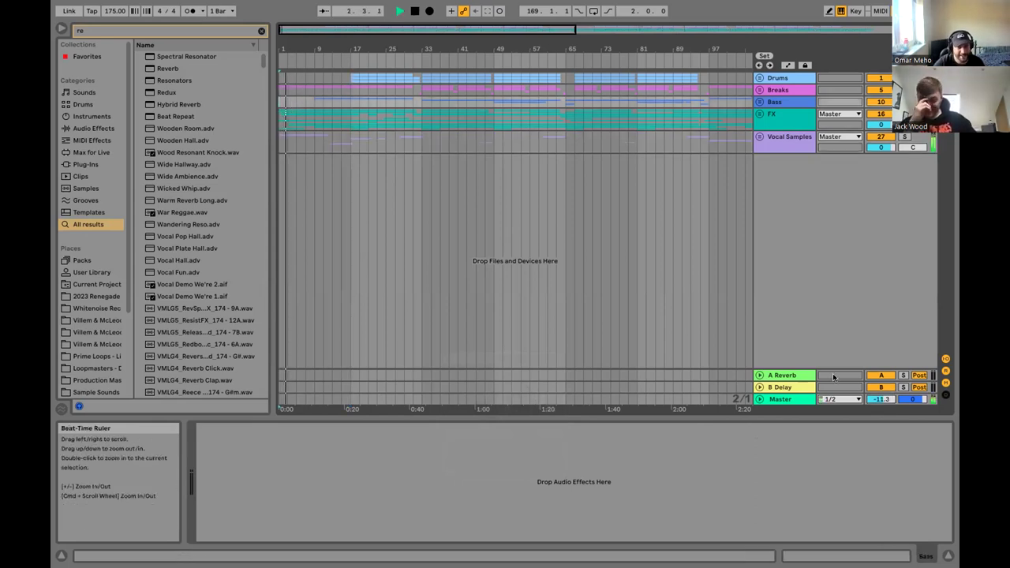
- Select the FX group track and unfold it to reveal Vox, Grime loop, Reversal and Jungle bleep
{"action": "left_click", "coordinate": [778, 128]}
{"action": "key", "text": "Right"}
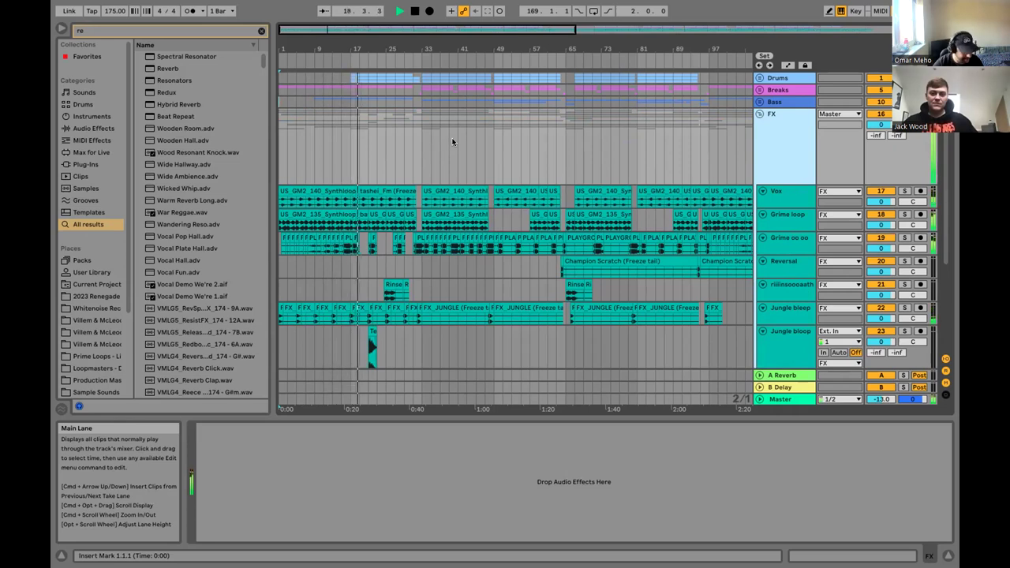
- Stop playback and quit Safari from its Dock menu
{"action": "key", "text": "space"}
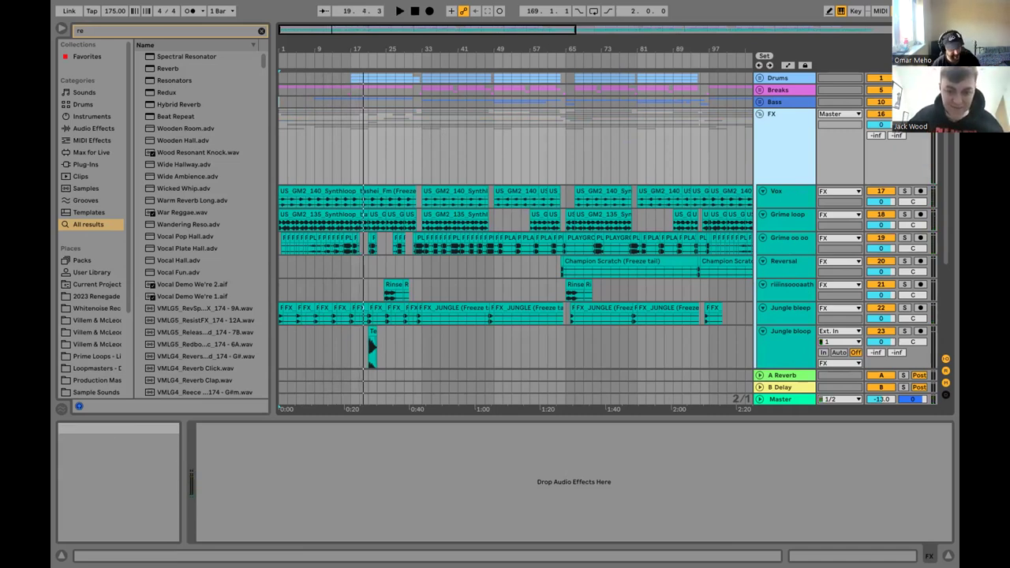
{"action": "right_click", "coordinate": [227, 542]}
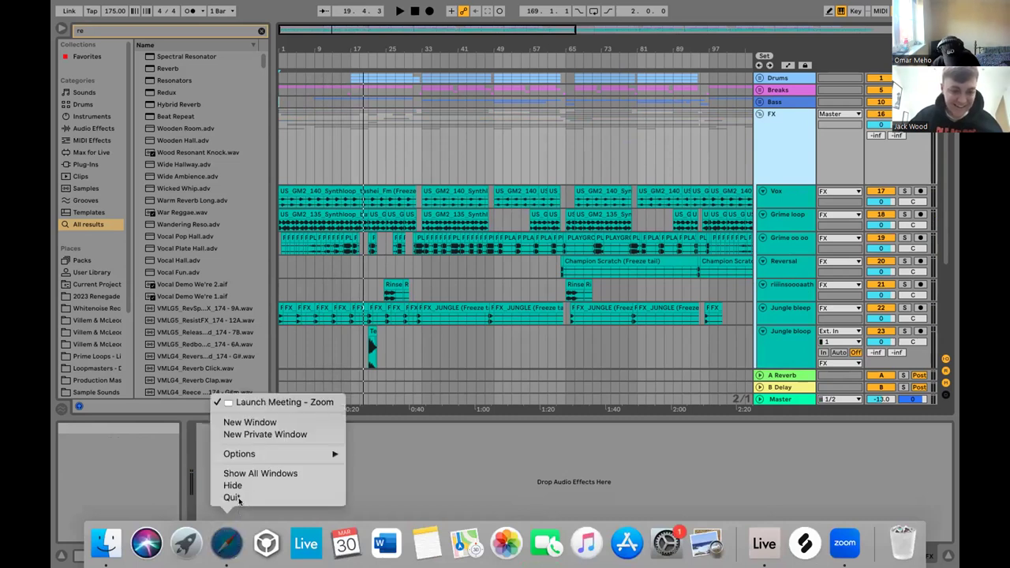
{"action": "left_click", "coordinate": [234, 497]}
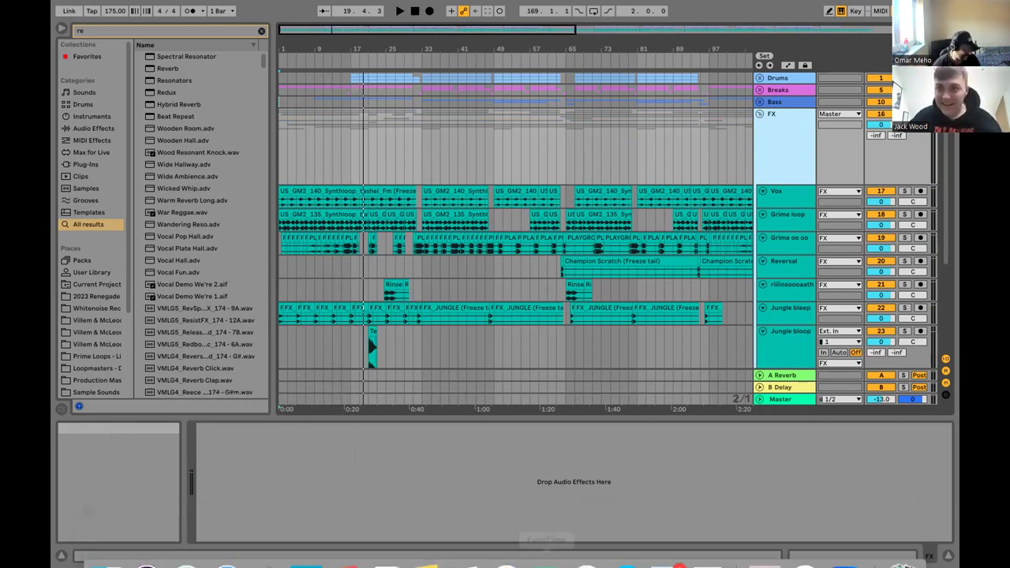
- Place the start marker at bar 17 (17.1.1) and play from there
{"action": "scroll", "coordinate": [460, 227], "scroll_direction": "down", "scroll_amount": 5}
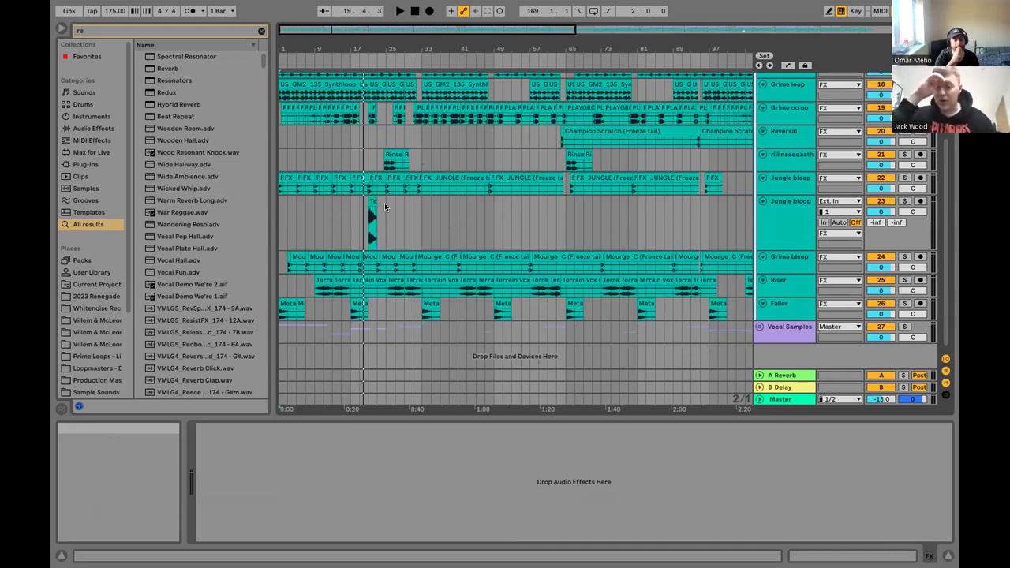
{"action": "scroll", "coordinate": [520, 221], "scroll_direction": "up", "scroll_amount": 1}
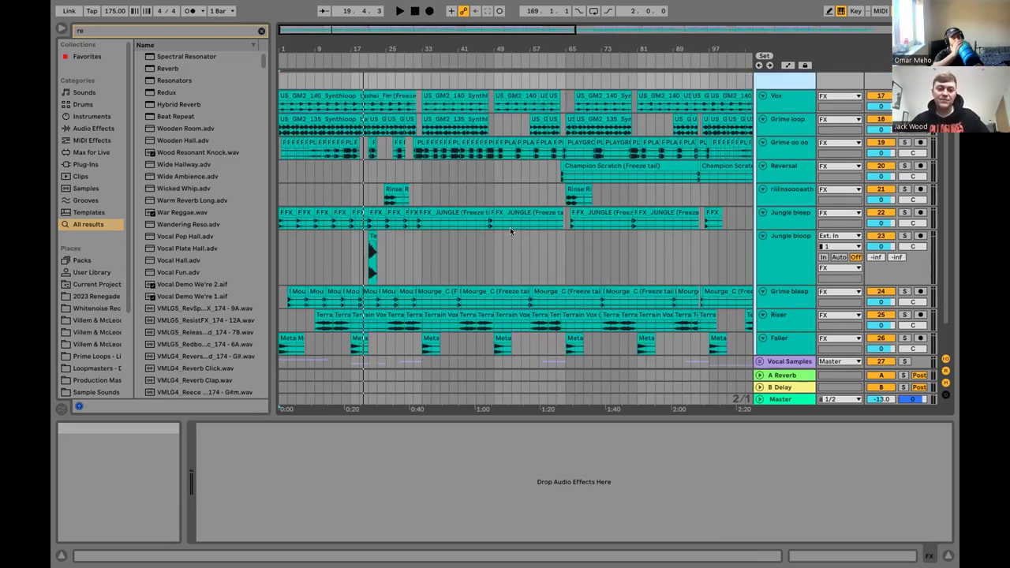
{"action": "left_click", "coordinate": [351, 81]}
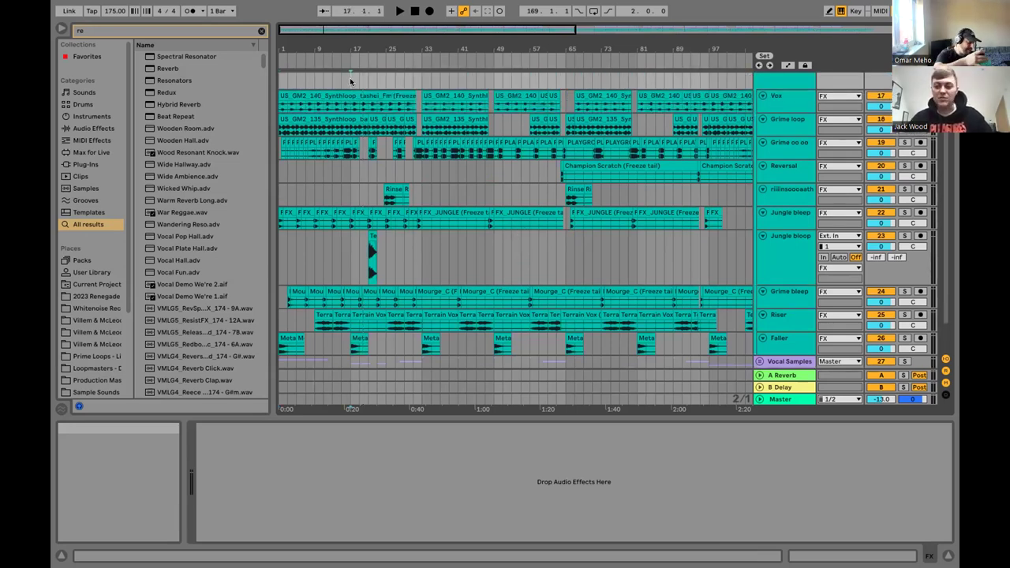
{"action": "scroll", "coordinate": [349, 95], "scroll_direction": "up", "scroll_amount": 3}
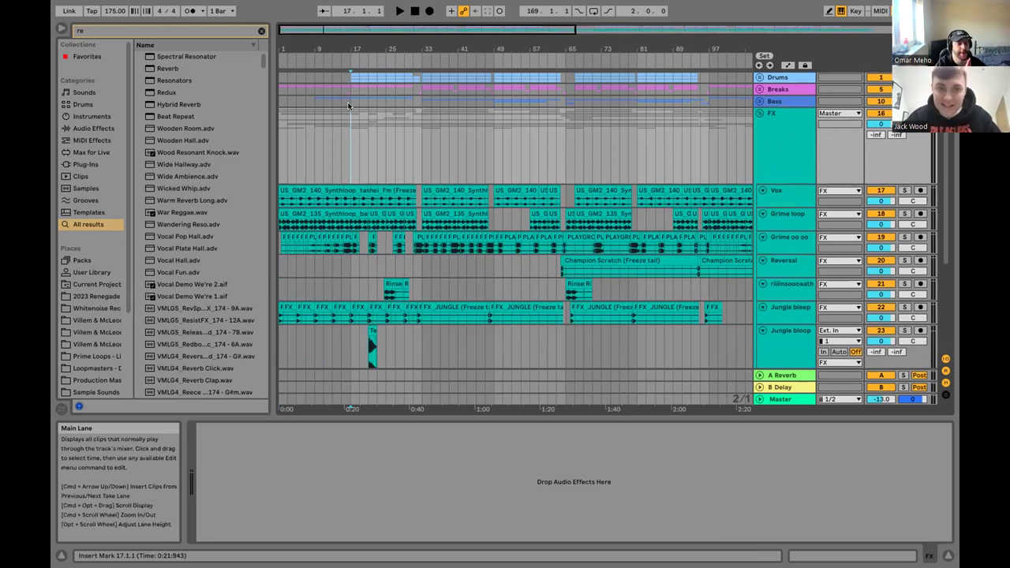
{"action": "key", "text": "space"}
{"action": "key", "text": "space"}
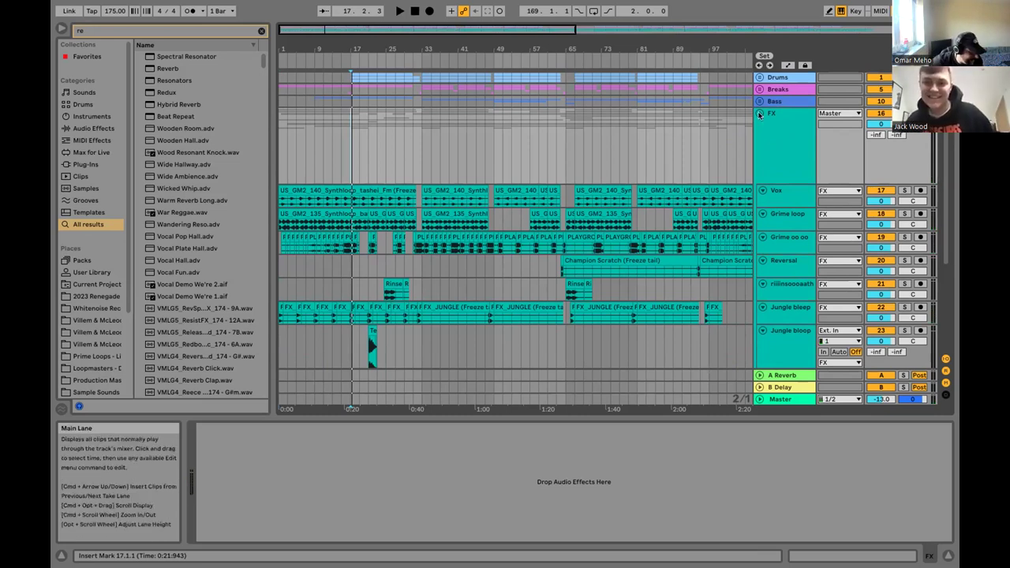
- Fold the FX group so Vox, Grime loop, Reversal and Jungle bleep are hidden
{"action": "left_click", "coordinate": [759, 115]}
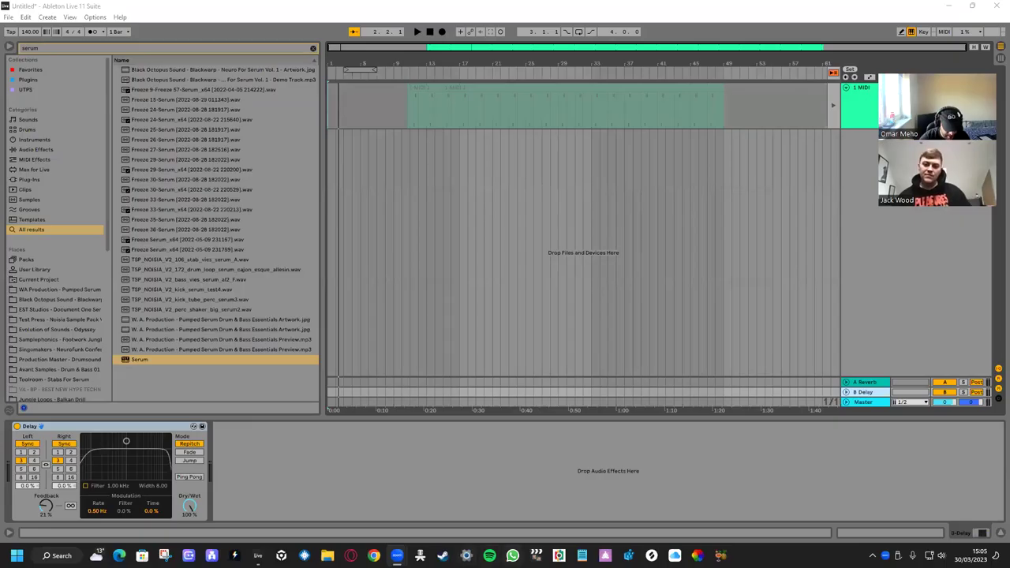
- Open the student's archived WhatsApp chat and follow the SoundCloud link to 'Original Pirate Material V1'
{"action": "left_click", "coordinate": [511, 554]}
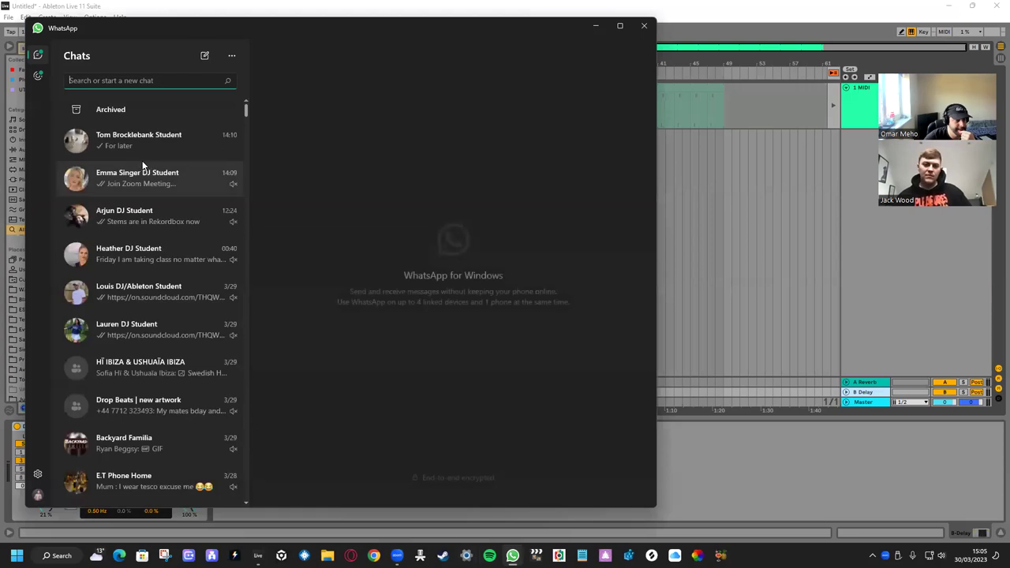
{"action": "left_click", "coordinate": [130, 114]}
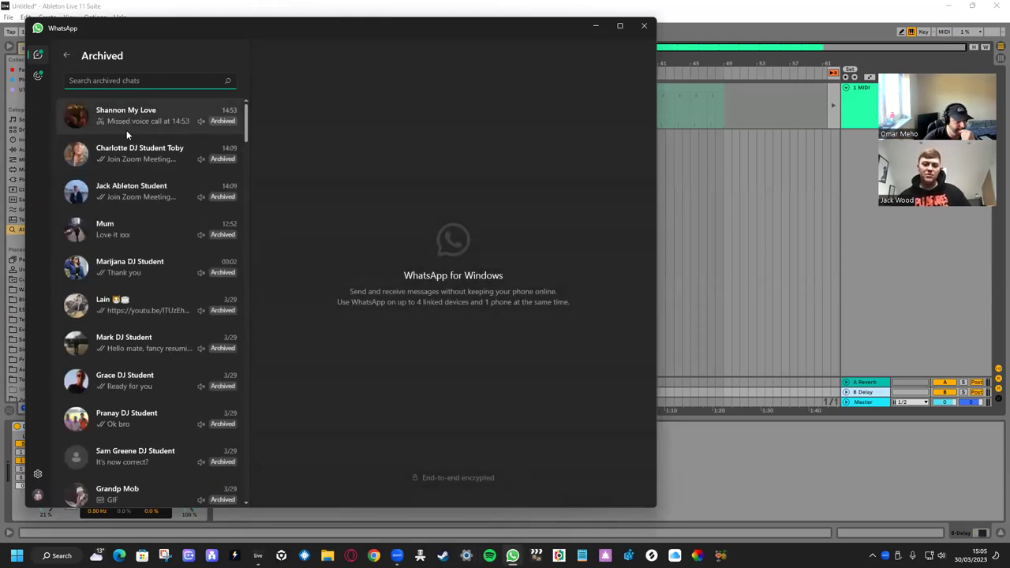
{"action": "left_click", "coordinate": [149, 196]}
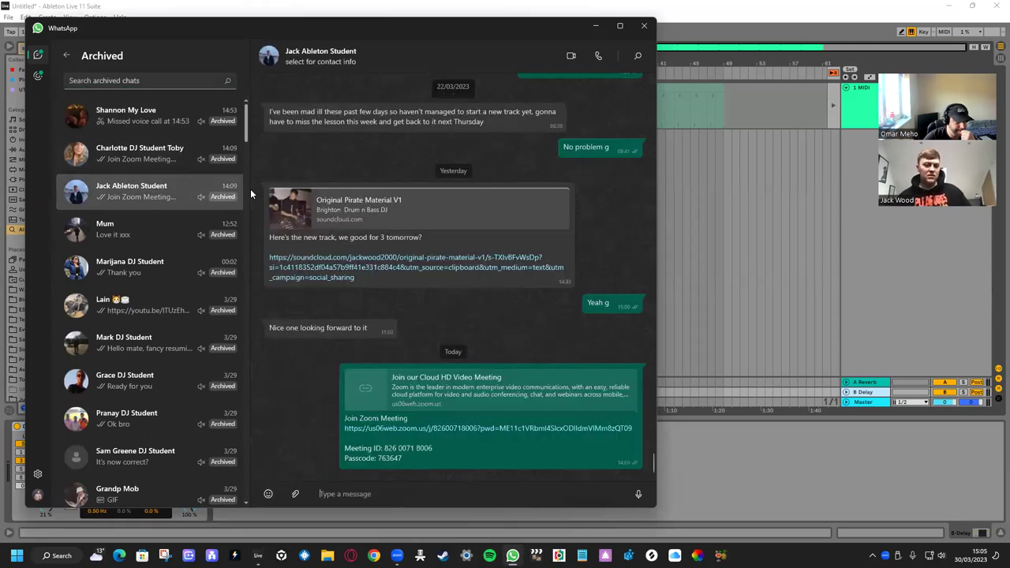
{"action": "left_click", "coordinate": [339, 265]}
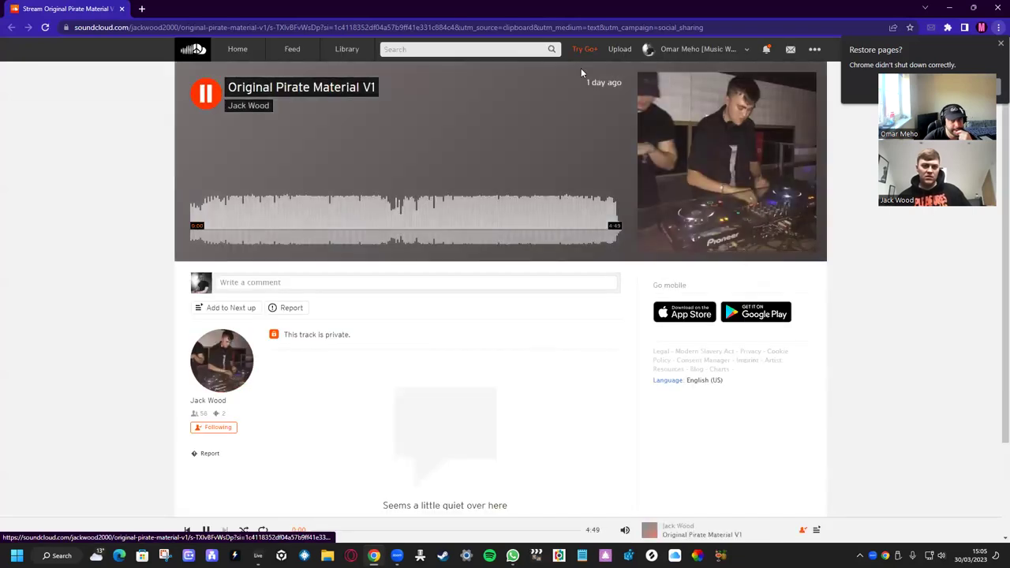
- Pause the autoplaying track, then play it again with the volume turned down
{"action": "left_click", "coordinate": [765, 58]}
{"action": "left_click", "coordinate": [205, 93]}
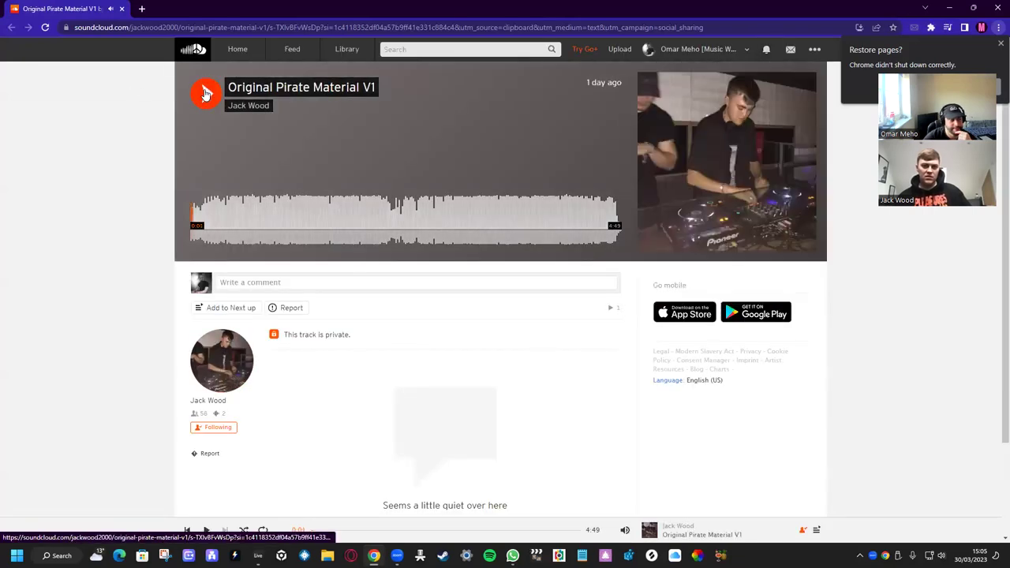
{"action": "mouse_move", "coordinate": [624, 529]}
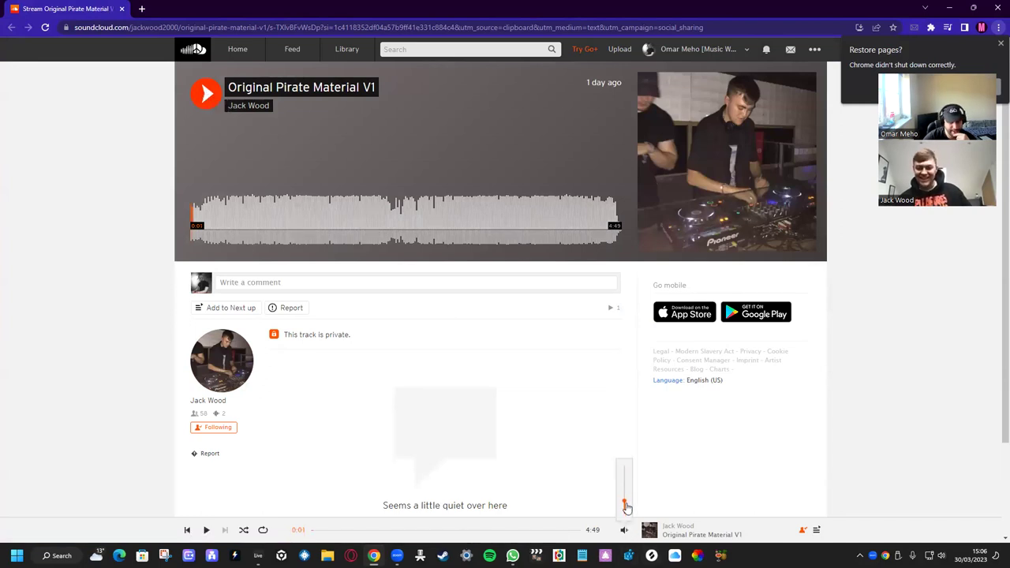
{"action": "left_click", "coordinate": [785, 53]}
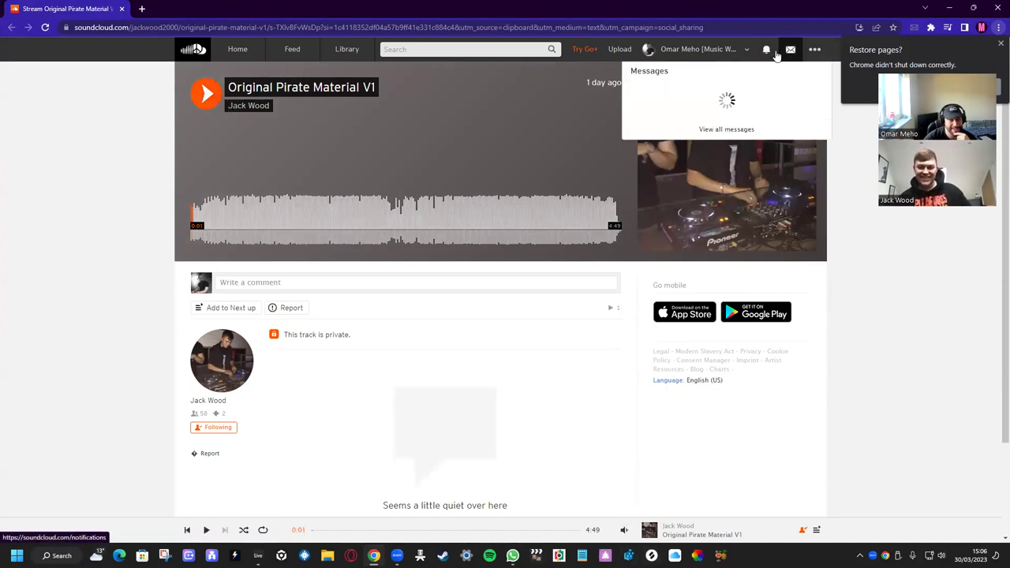
{"action": "left_click", "coordinate": [771, 54]}
{"action": "left_click", "coordinate": [771, 54]}
{"action": "left_click", "coordinate": [205, 95]}
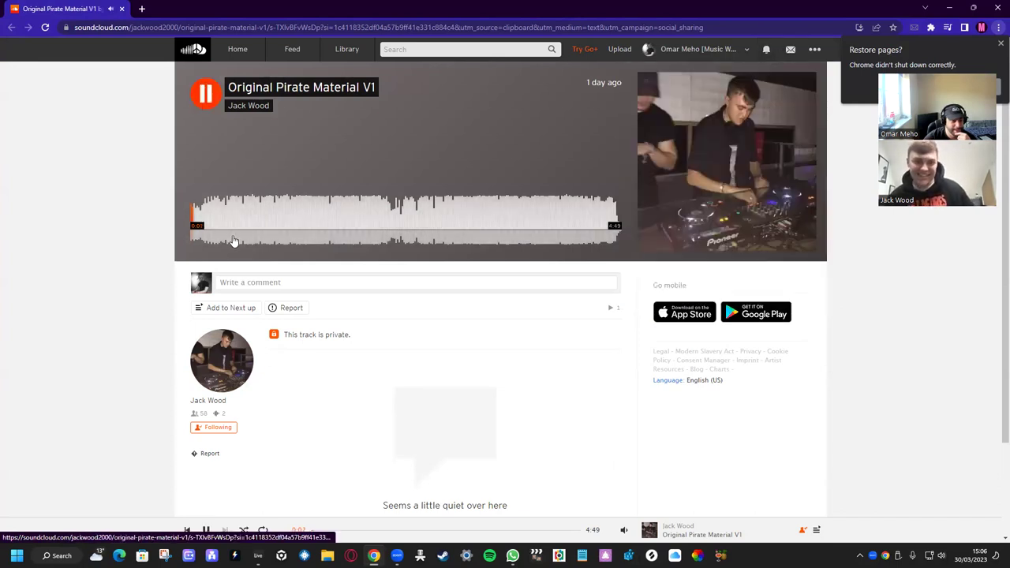
{"action": "mouse_move", "coordinate": [624, 527]}
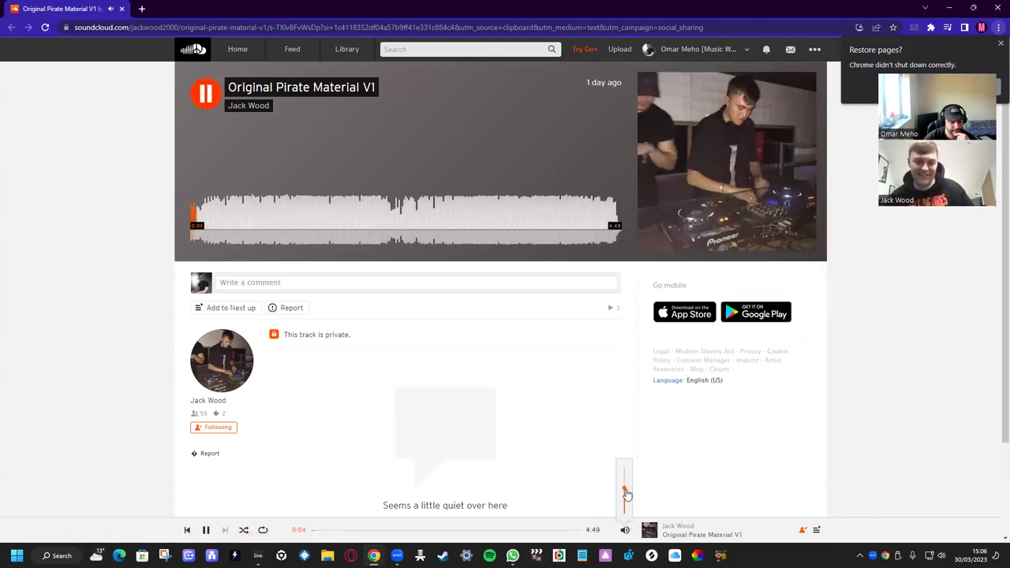
{"action": "left_click_drag", "start_coordinate": [627, 497], "coordinate": [627, 502]}
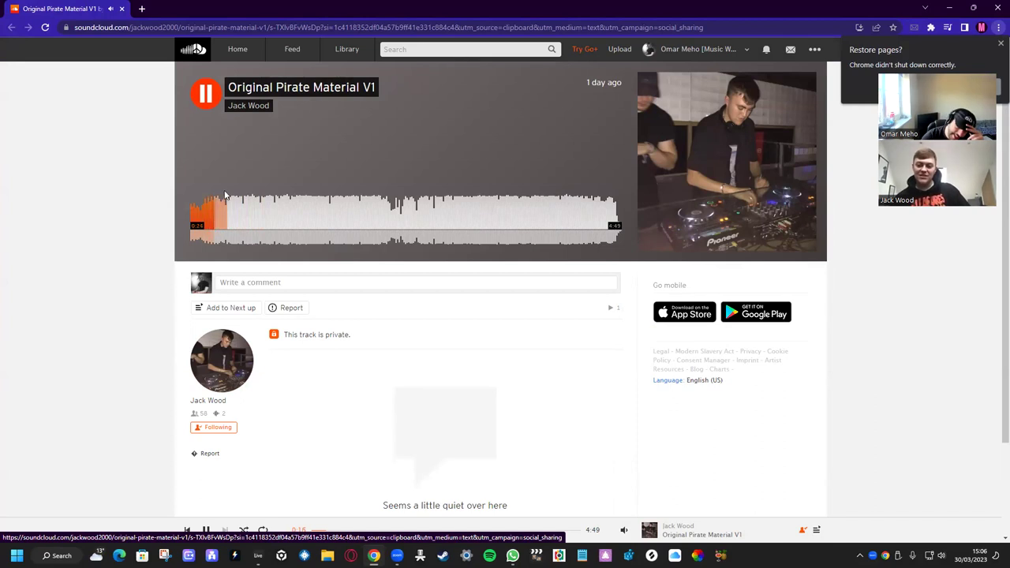
- Jump to 0:24, pause and resume, readjust the volume, and pause at 0:50
{"action": "left_click", "coordinate": [224, 200]}
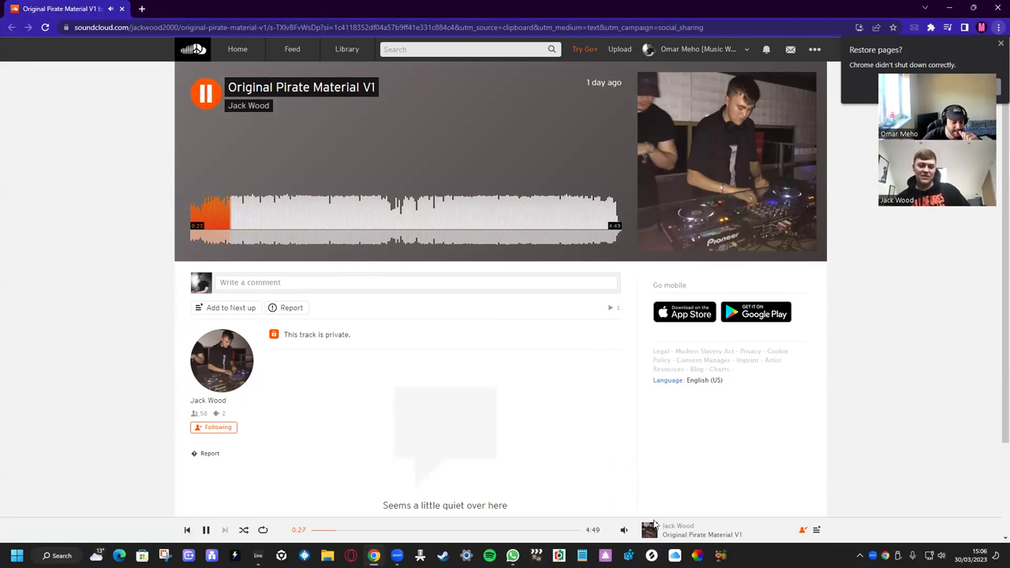
{"action": "left_click", "coordinate": [205, 94]}
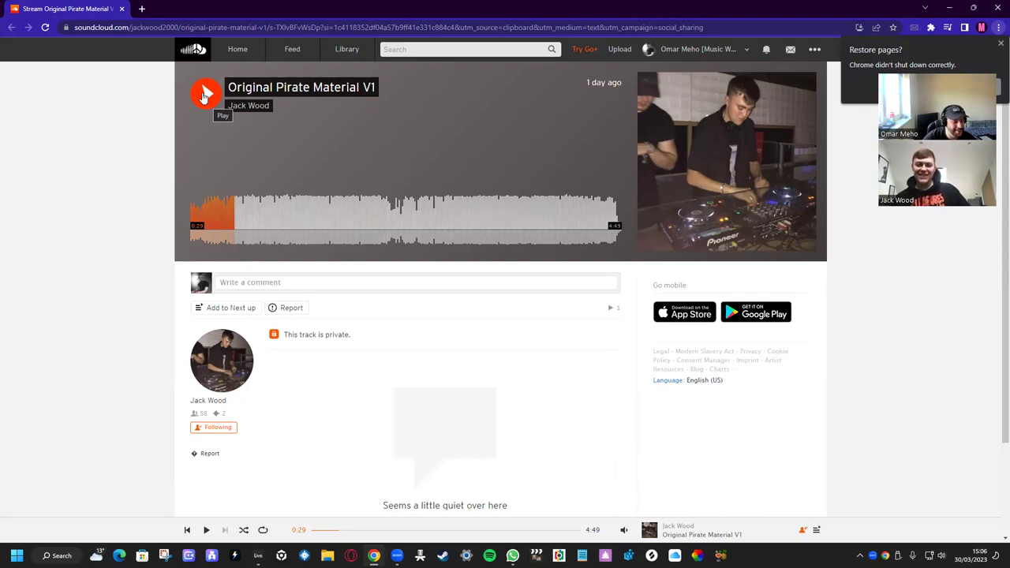
{"action": "left_click", "coordinate": [204, 94]}
{"action": "mouse_move", "coordinate": [624, 529]}
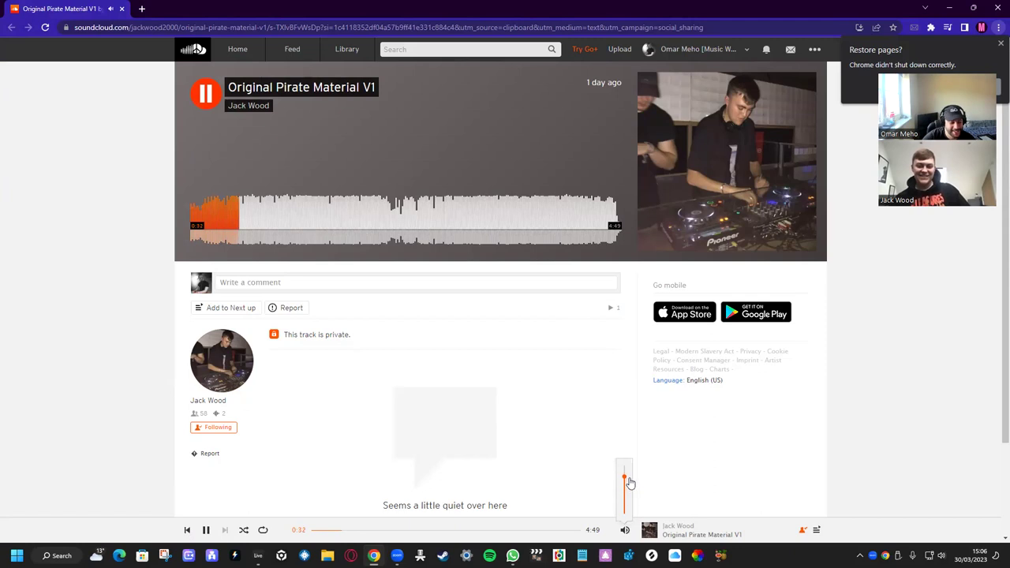
{"action": "left_click_drag", "start_coordinate": [628, 479], "coordinate": [633, 508]}
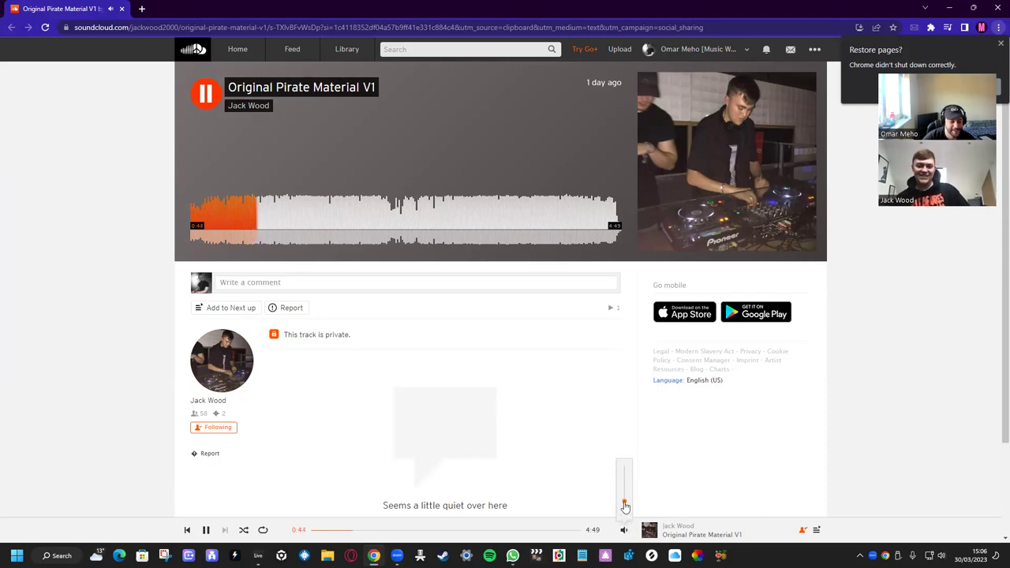
{"action": "left_click_drag", "start_coordinate": [624, 504], "coordinate": [618, 483]}
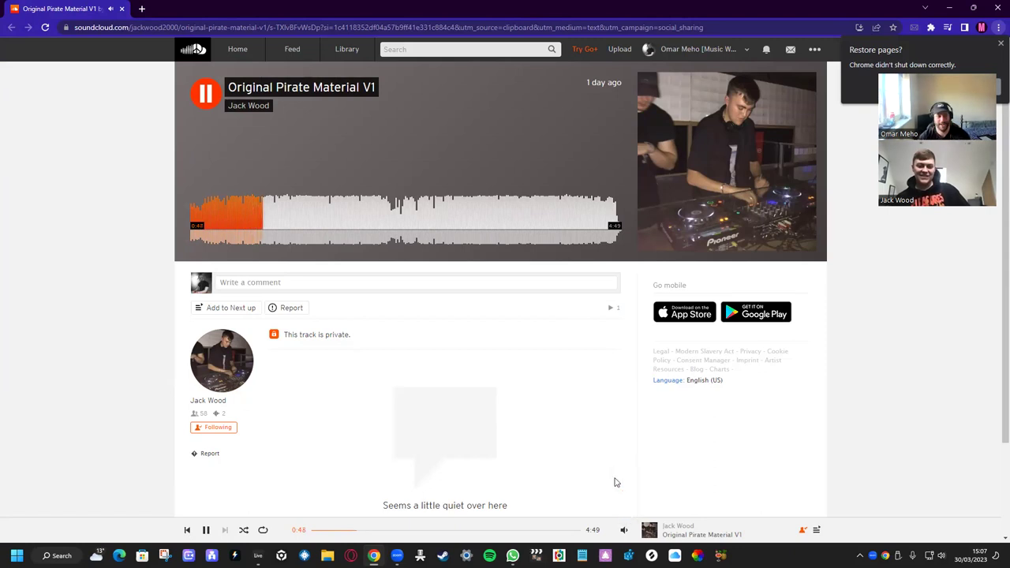
{"action": "left_click", "coordinate": [194, 101]}
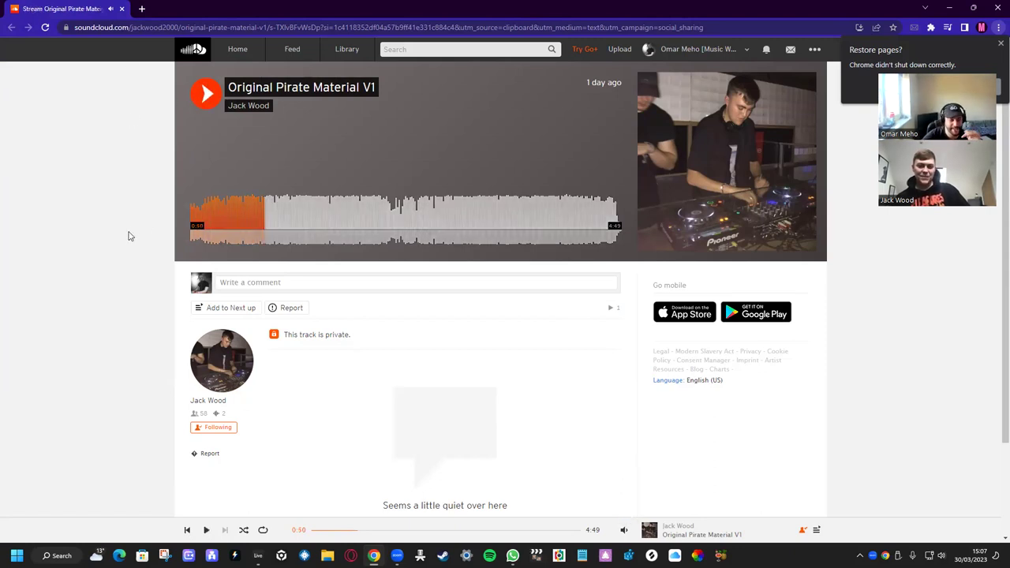
- Browse the account's SoundCloud profile page, then return to the Original Pirate Material V1 page
{"action": "left_click", "coordinate": [700, 58]}
{"action": "left_click", "coordinate": [688, 73]}
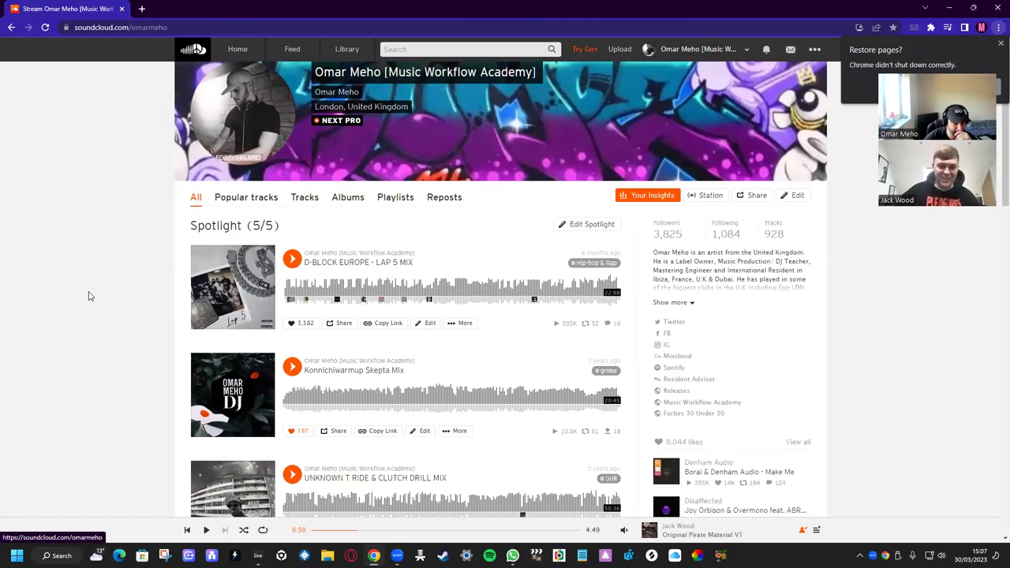
{"action": "scroll", "coordinate": [91, 288], "scroll_direction": "down", "scroll_amount": 3}
{"action": "scroll", "coordinate": [94, 282], "scroll_direction": "up", "scroll_amount": 2}
{"action": "scroll", "coordinate": [98, 283], "scroll_direction": "down", "scroll_amount": 10}
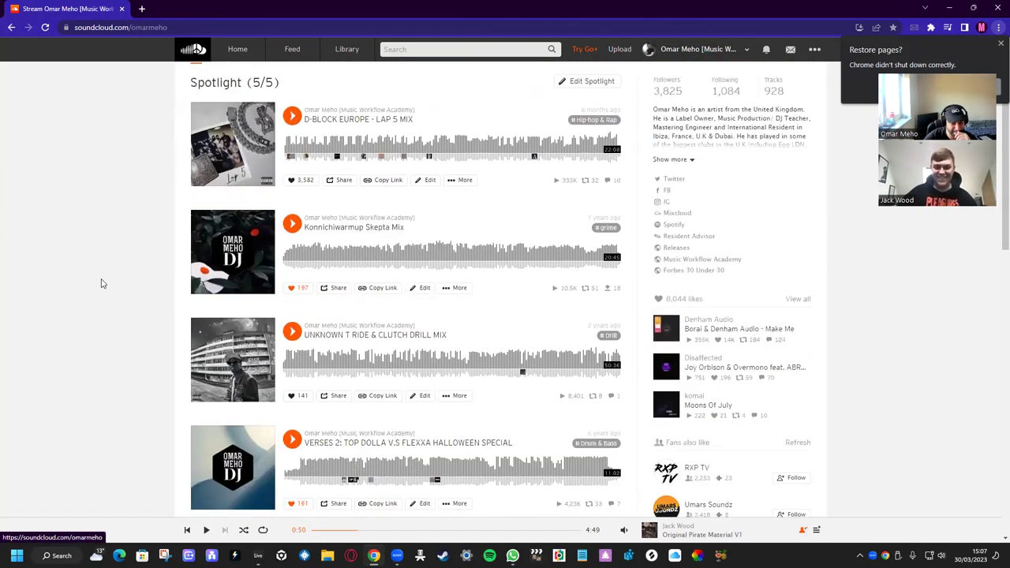
{"action": "scroll", "coordinate": [48, 221], "scroll_direction": "up", "scroll_amount": 10}
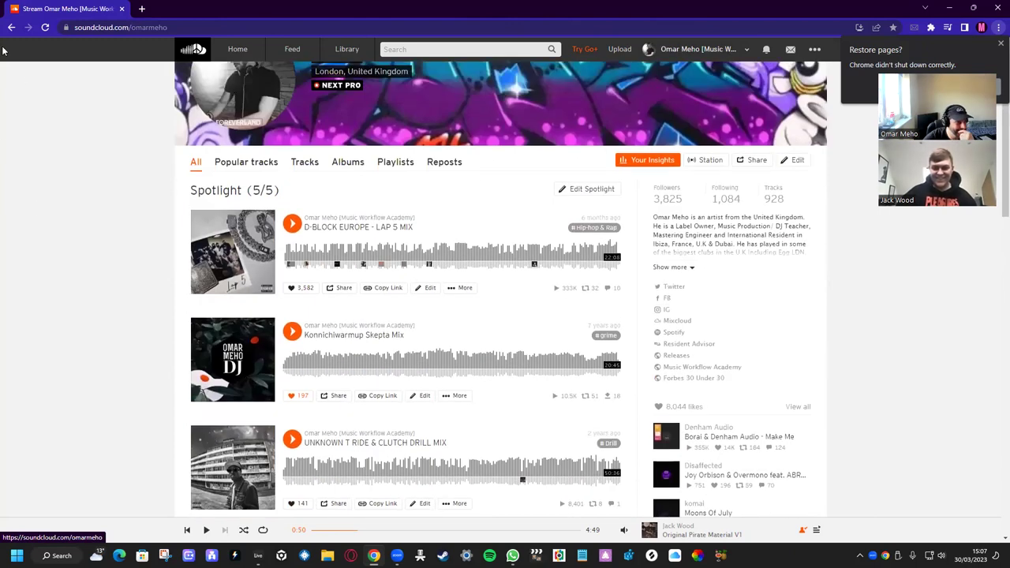
{"action": "left_click", "coordinate": [11, 27]}
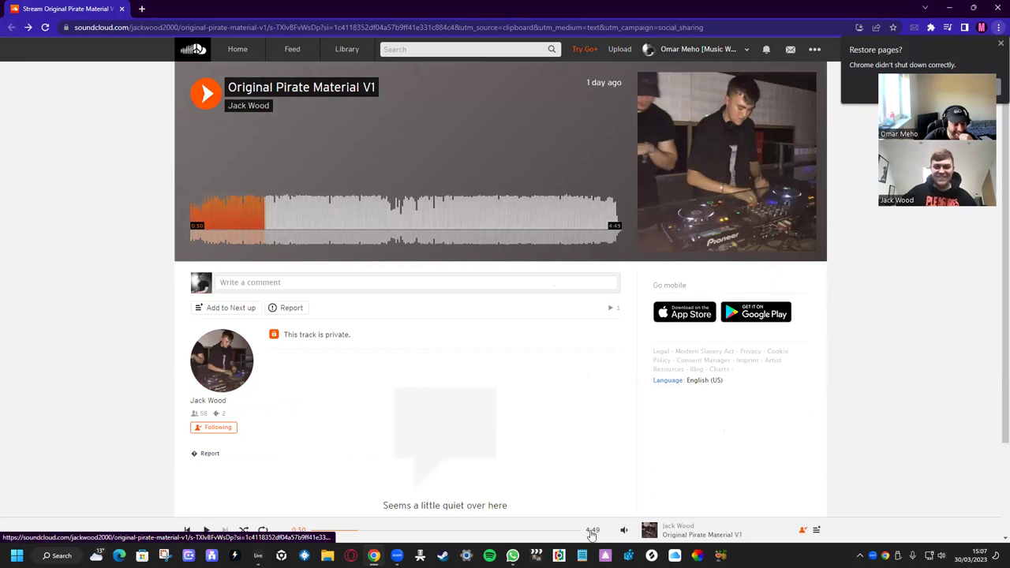
- Resume the track, seek further ahead, and pause playback at 1:59 of 4:49
{"action": "mouse_move", "coordinate": [624, 502]}
{"action": "left_click", "coordinate": [214, 102]}
{"action": "left_click", "coordinate": [365, 207]}
{"action": "key", "text": "space"}
{"action": "key", "text": "space"}
{"action": "key", "text": "space"}
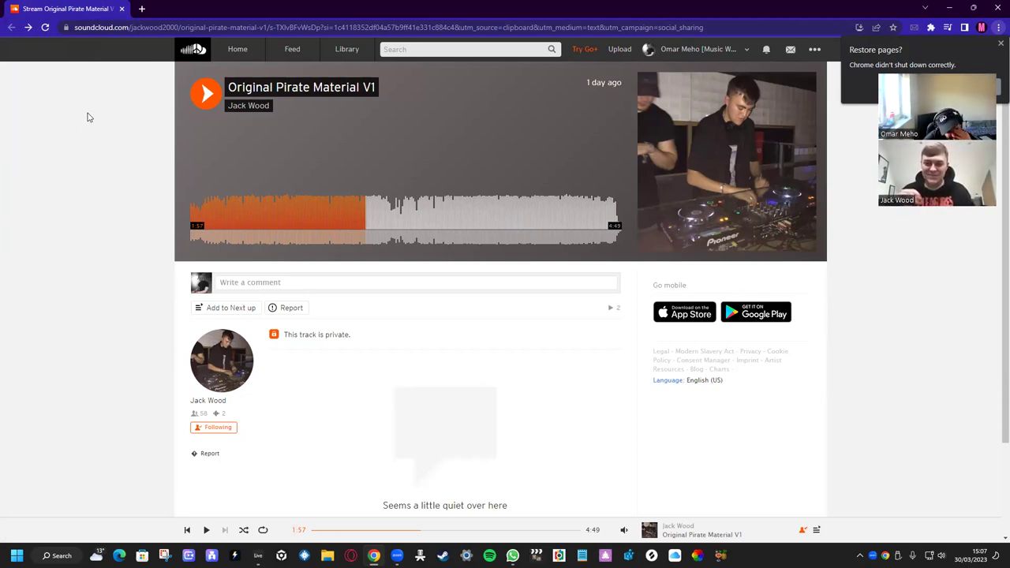
{"action": "left_click", "coordinate": [205, 93]}
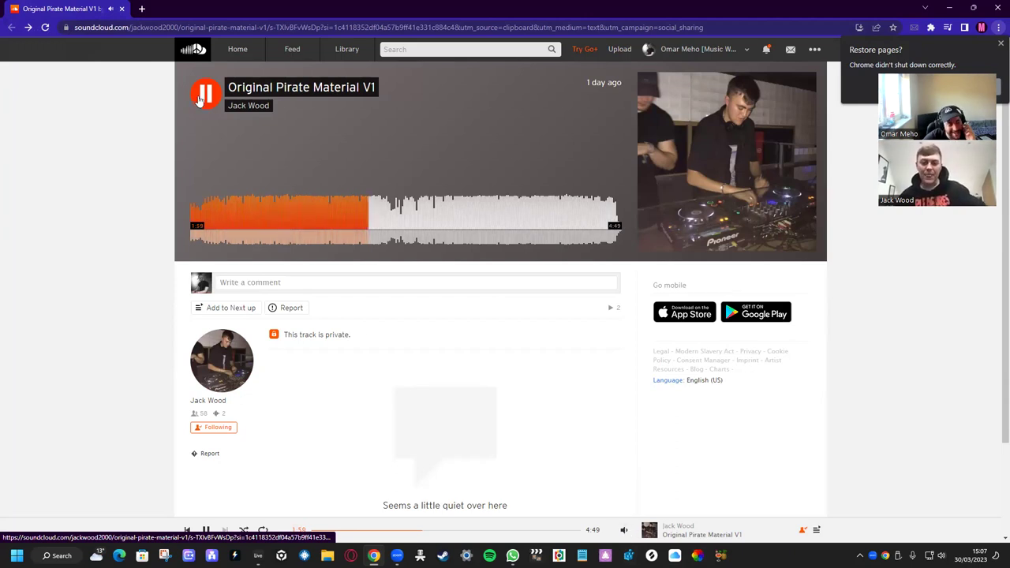
{"action": "key", "text": "space"}
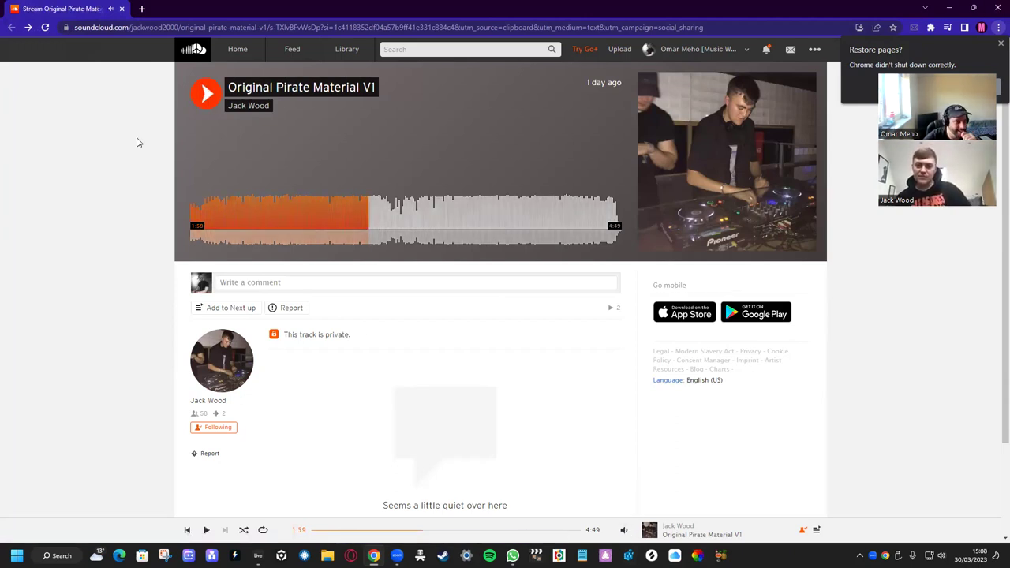
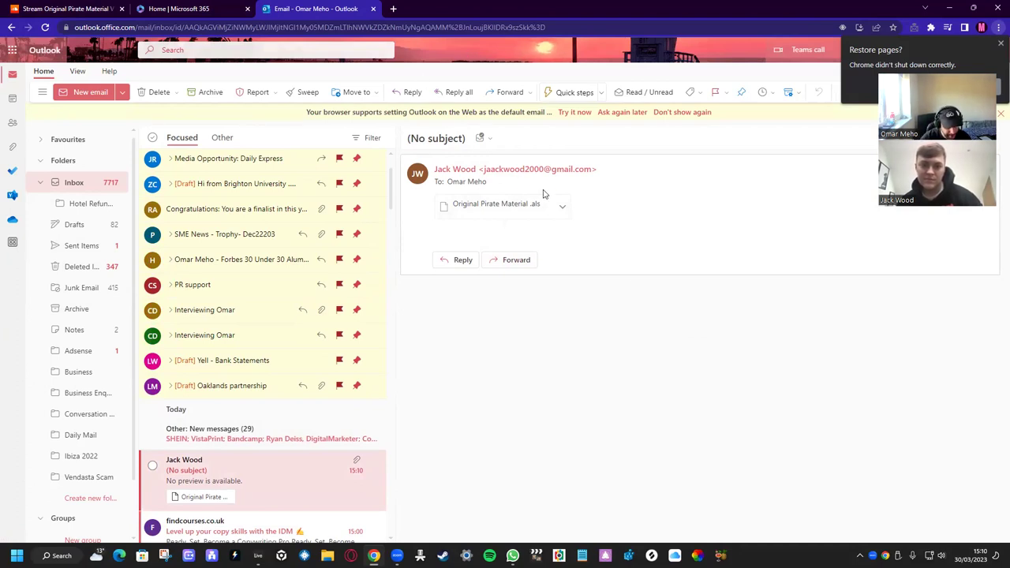
- Download the Original Pirate Material .als attachment from the email and open the downloaded Live Set
{"action": "left_click", "coordinate": [529, 214]}
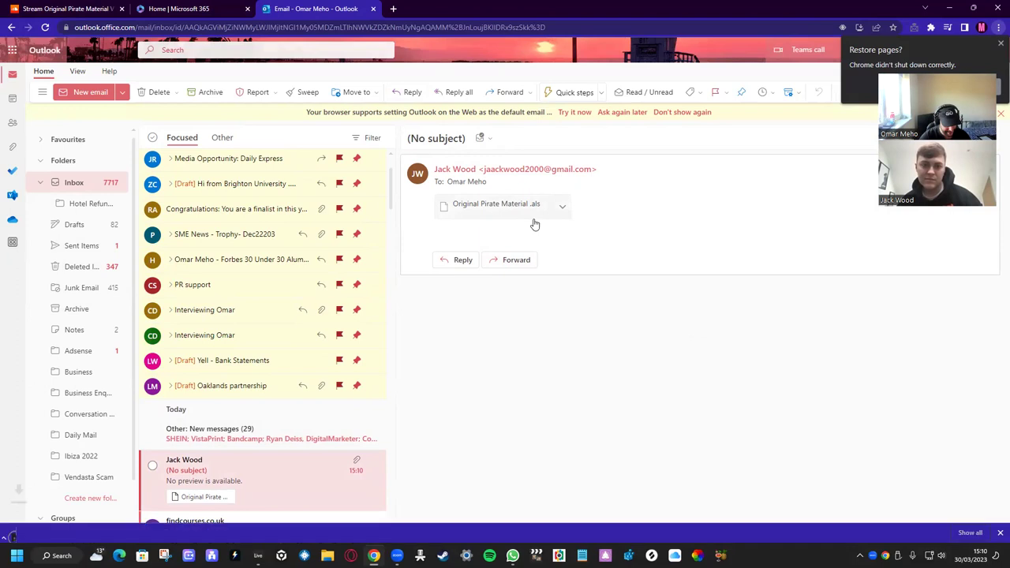
{"action": "left_click", "coordinate": [79, 528]}
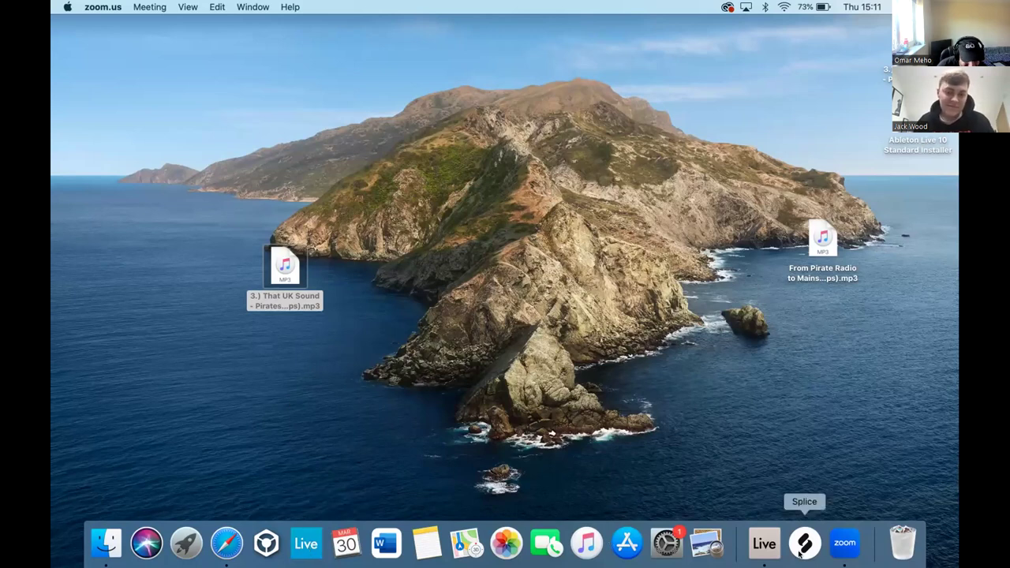
- Save a copy of the Original Pirate Material Live Set to the Desktop with Save Live Set As
{"action": "left_click", "coordinate": [765, 544]}
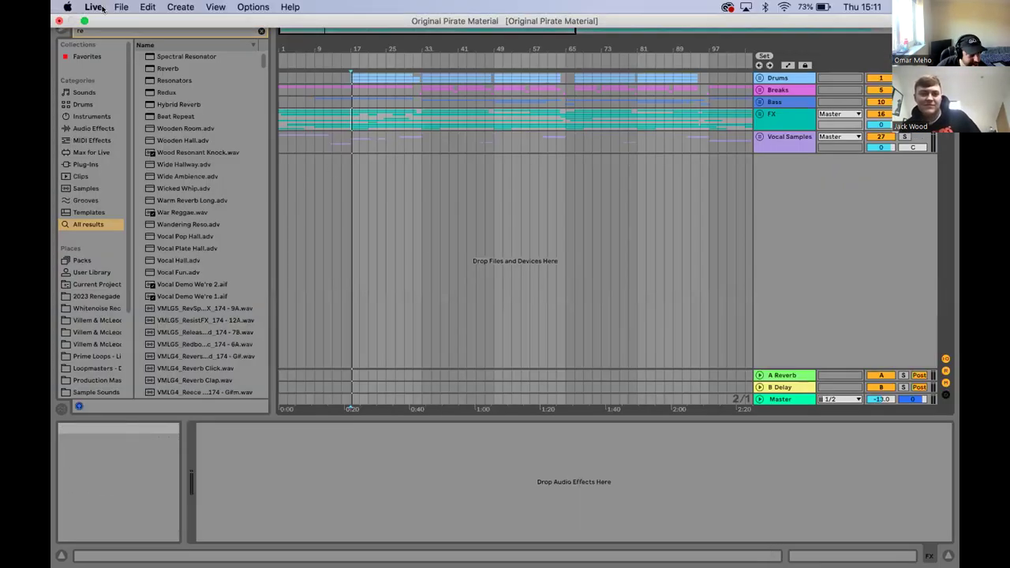
{"action": "left_click", "coordinate": [120, 7]}
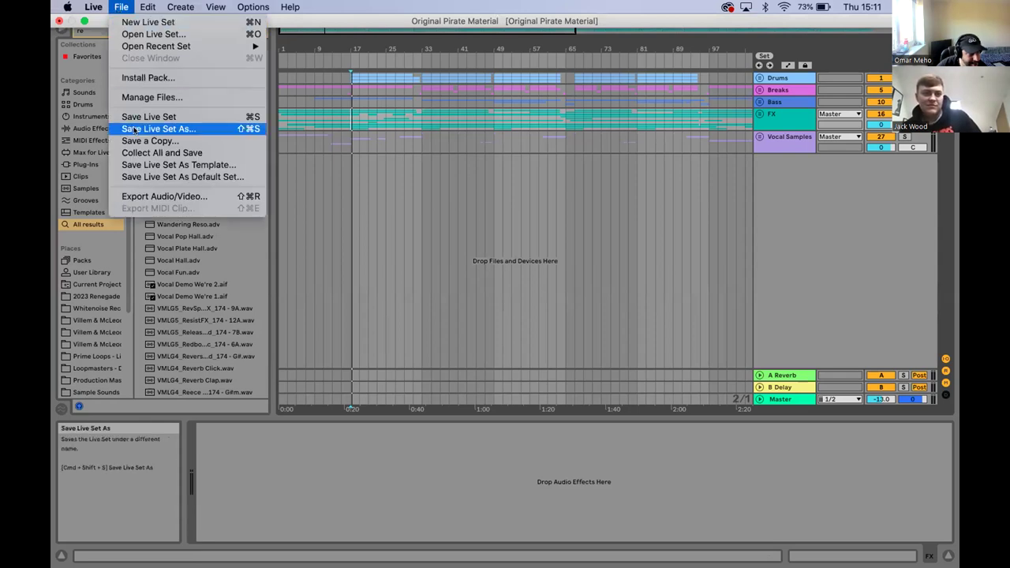
{"action": "left_click", "coordinate": [158, 129]}
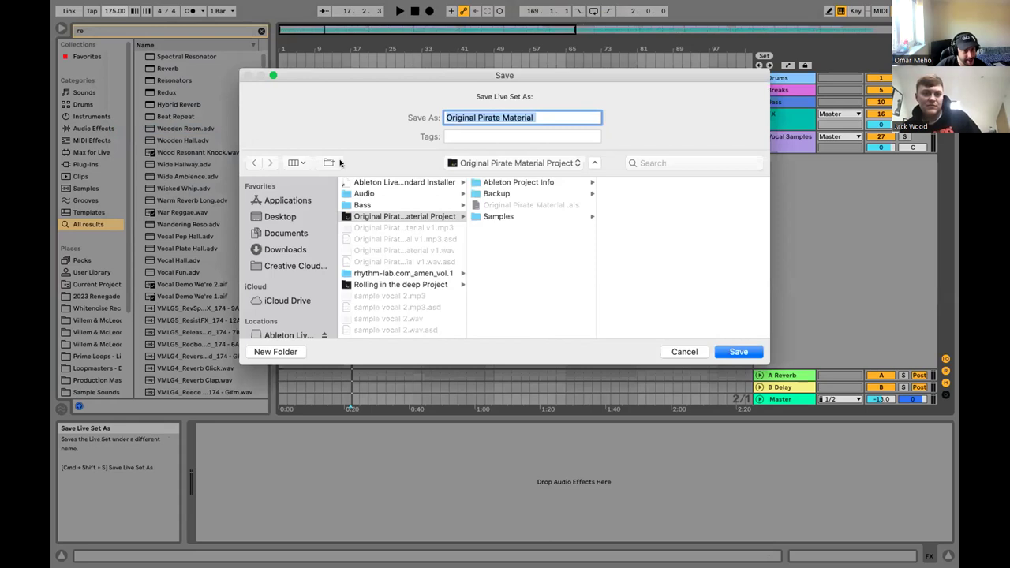
{"action": "left_click", "coordinate": [281, 219]}
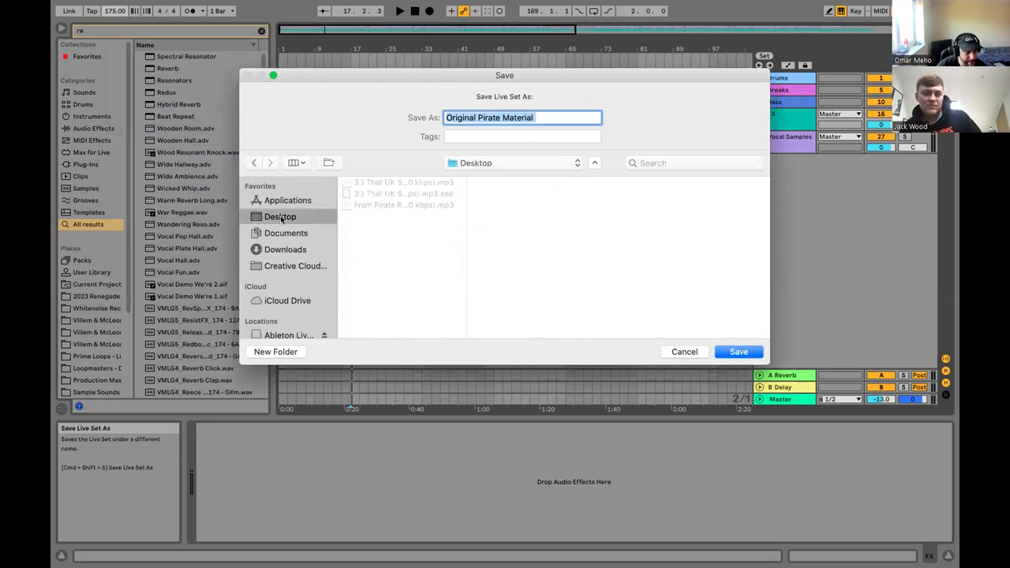
{"action": "left_click", "coordinate": [719, 352]}
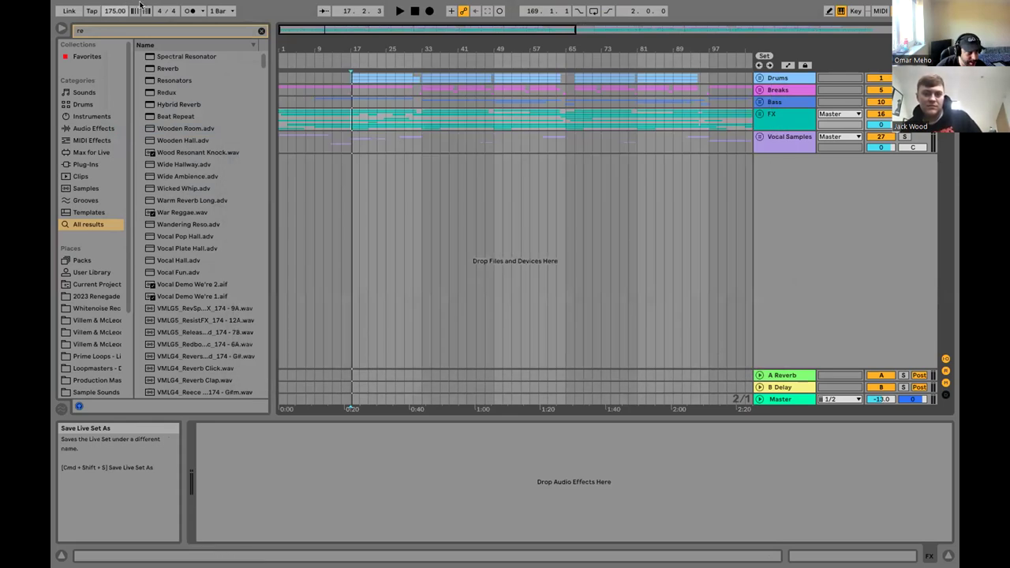
{"action": "left_click", "coordinate": [123, 6]}
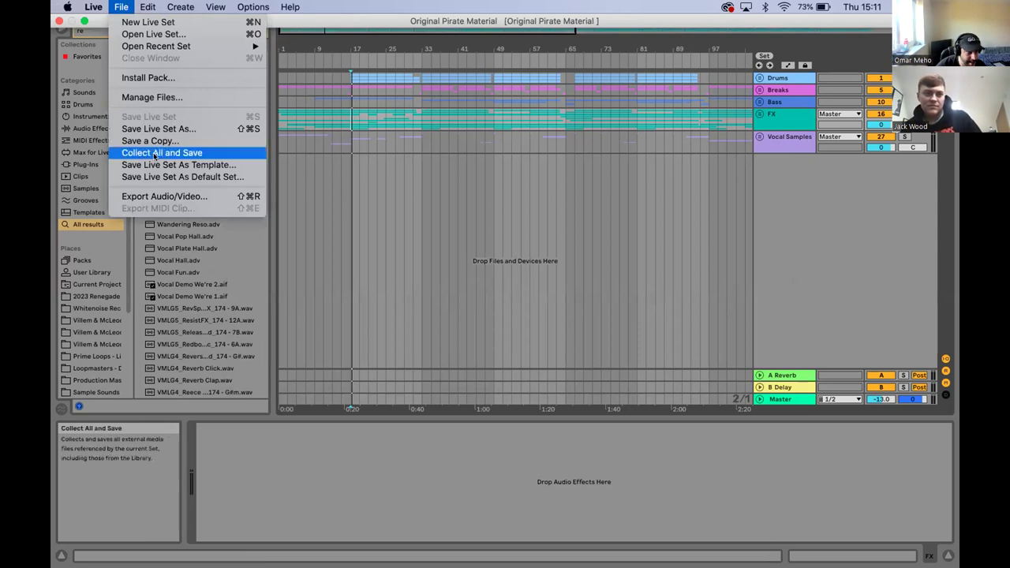
- Collect All and Save with Factory Pack files included, then take Live out of full screen
{"action": "left_click", "coordinate": [202, 153]}
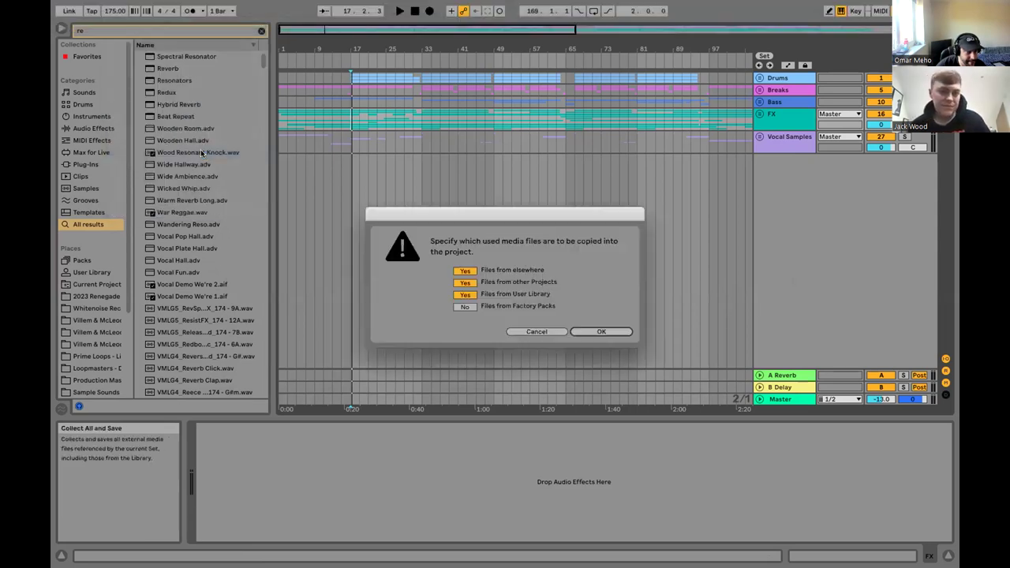
{"action": "left_click", "coordinate": [467, 307]}
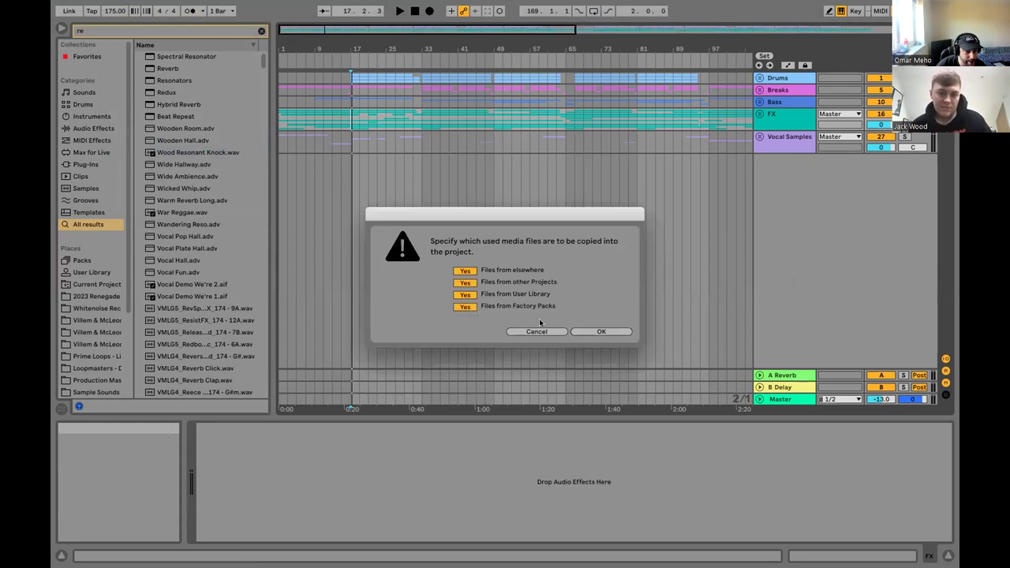
{"action": "left_click", "coordinate": [590, 332]}
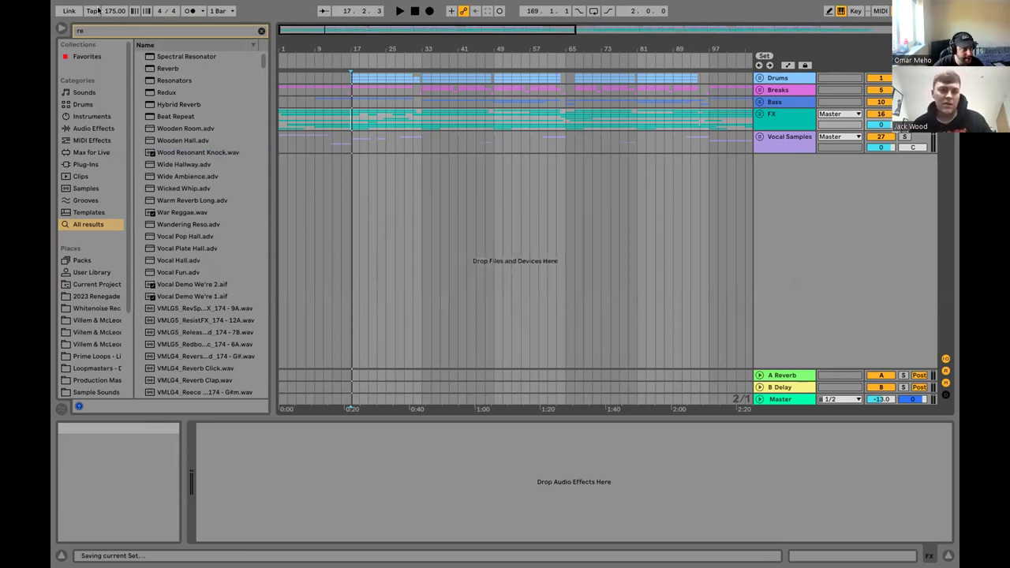
{"action": "mouse_move", "coordinate": [104, 1]}
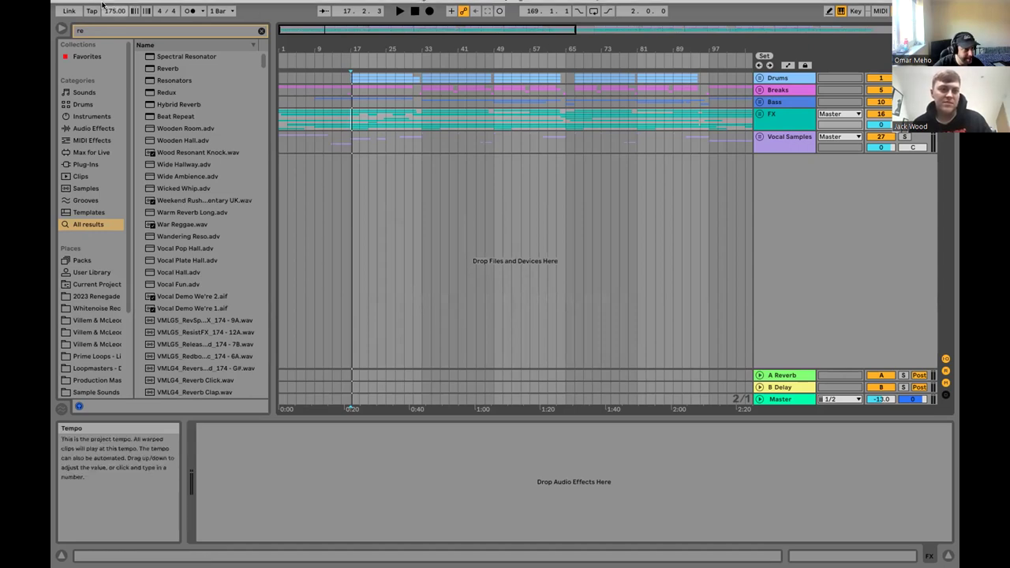
{"action": "left_click", "coordinate": [83, 21]}
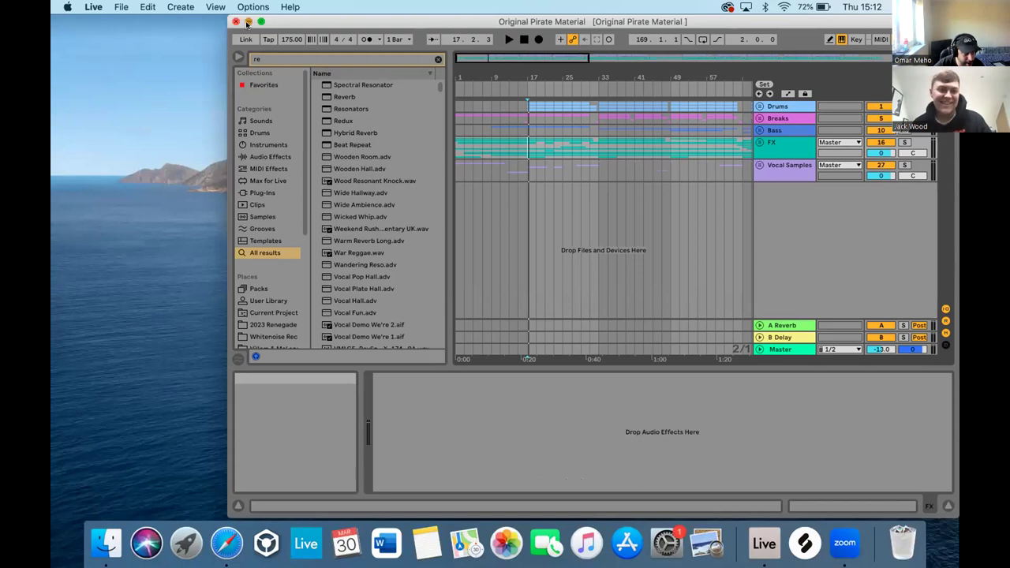
- Compress the Original Pirate Material Project folder on the desktop into a zip, then launch Safari
{"action": "left_click", "coordinate": [247, 22]}
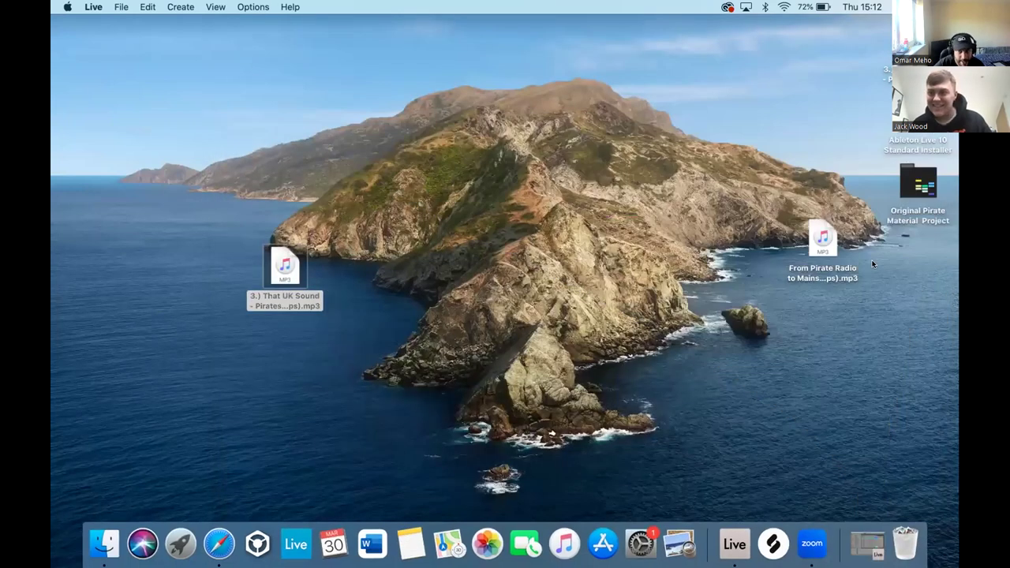
{"action": "left_click", "coordinate": [923, 189]}
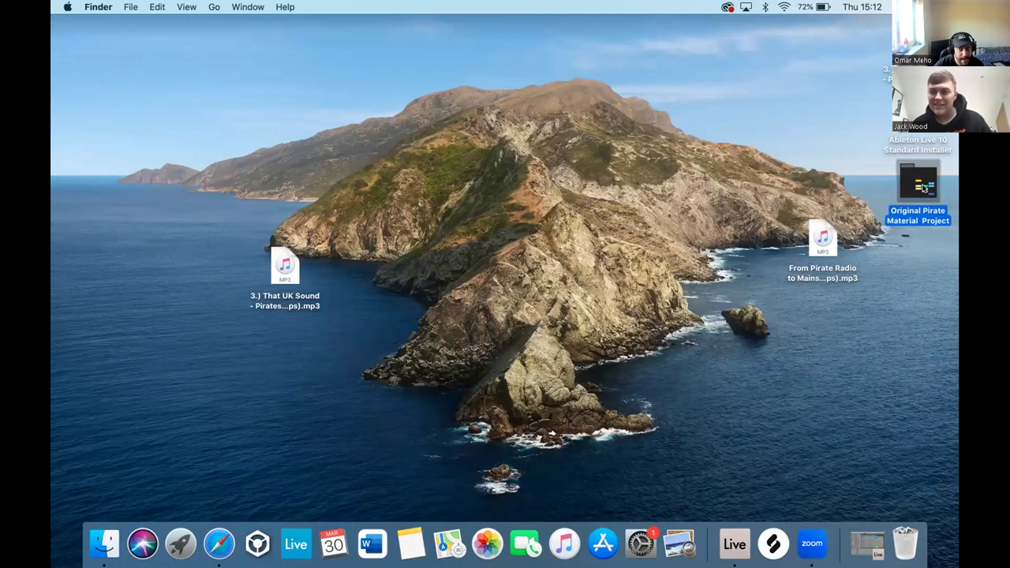
{"action": "right_click", "coordinate": [925, 188]}
{"action": "left_click", "coordinate": [784, 254]}
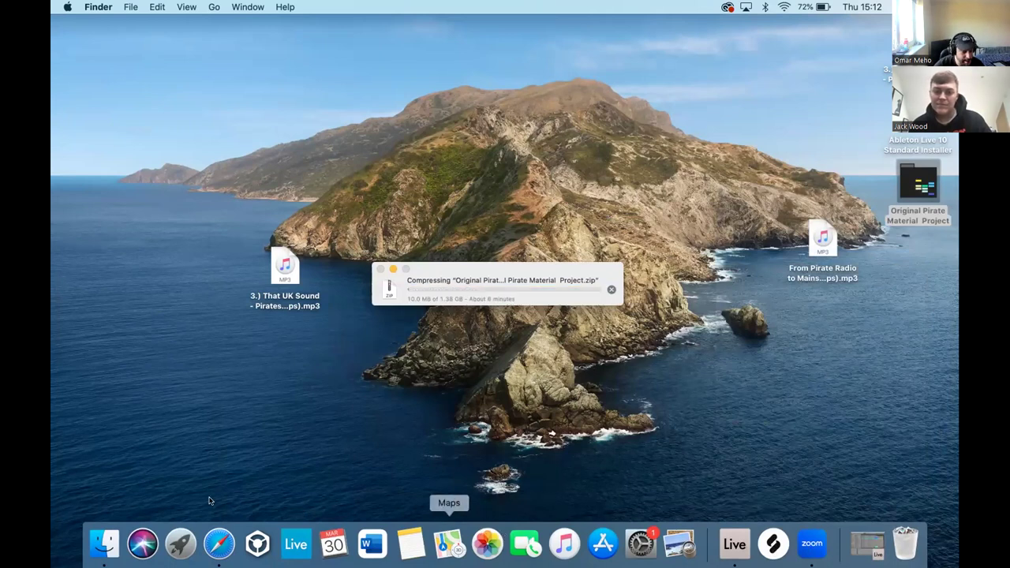
{"action": "left_click", "coordinate": [218, 544]}
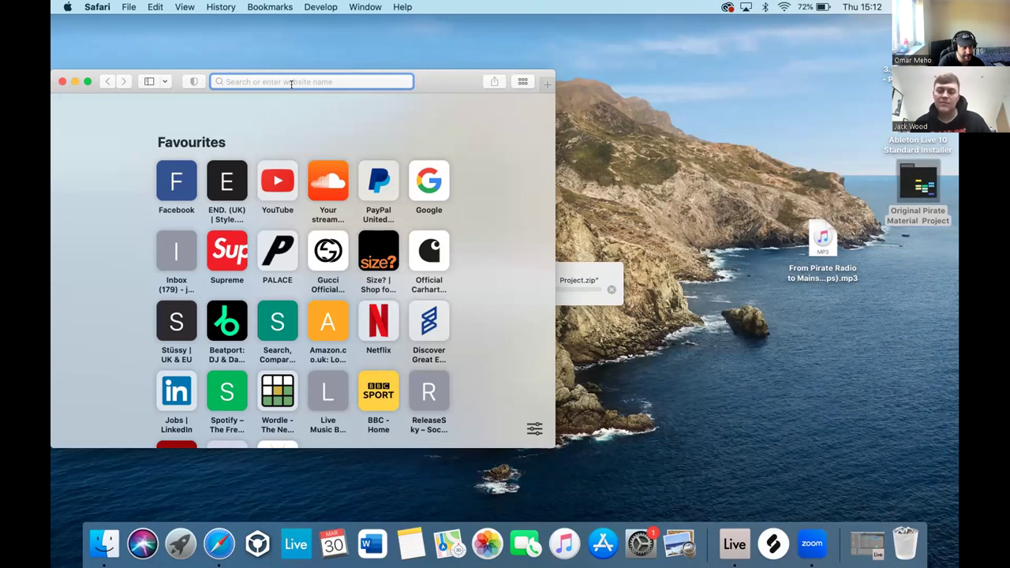
- Enter 'wetransfer' in Safari's address bar to load wetransfer.com
{"action": "type", "text": "wet"}
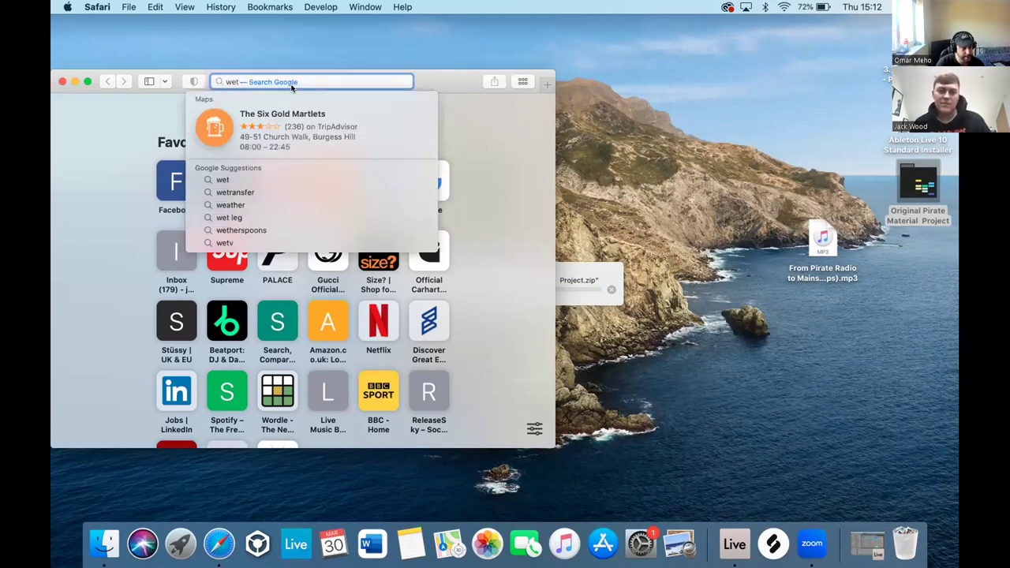
{"action": "type", "text": "ransf"}
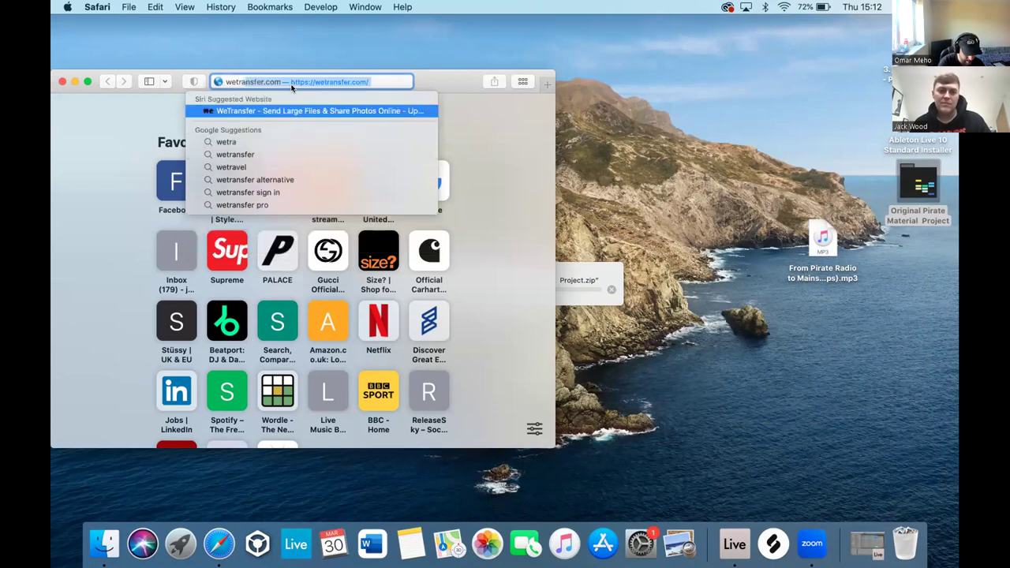
{"action": "type", "text": "er"}
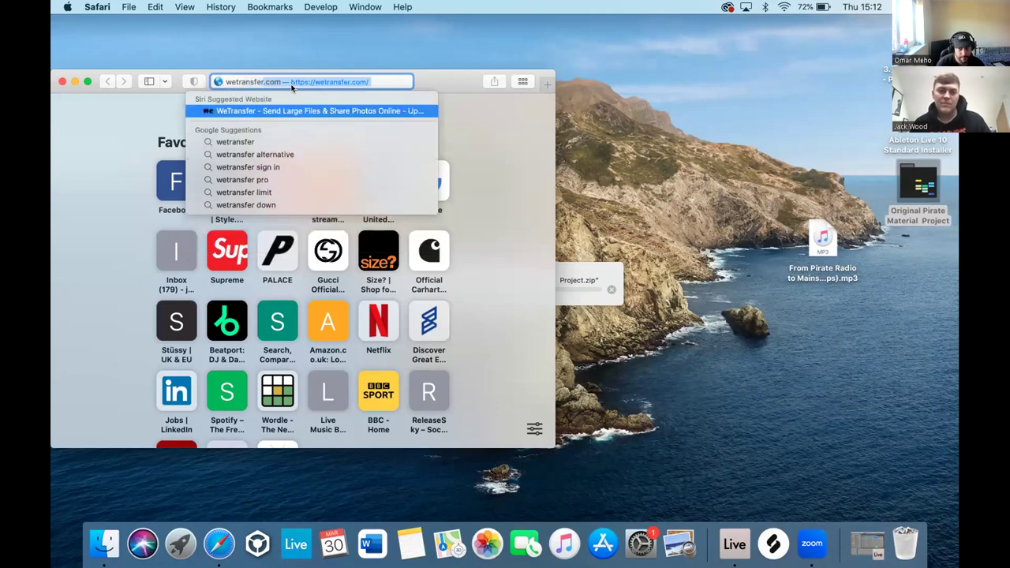
{"action": "key", "text": "Return"}
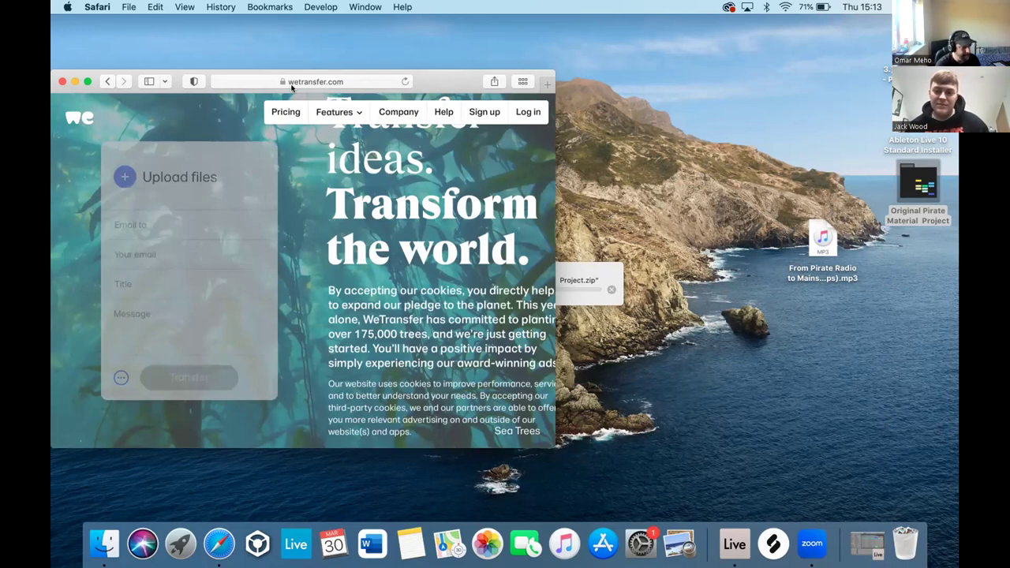
- Reposition the browser window and accept WeTransfer's cookies and terms of service
{"action": "left_click_drag", "start_coordinate": [432, 79], "coordinate": [480, 62]}
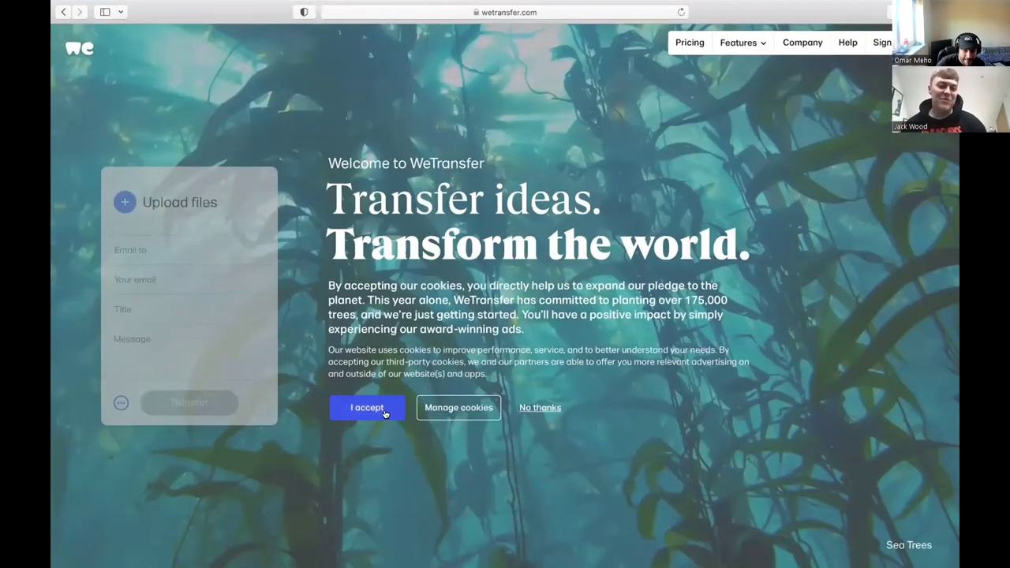
{"action": "left_click", "coordinate": [385, 415]}
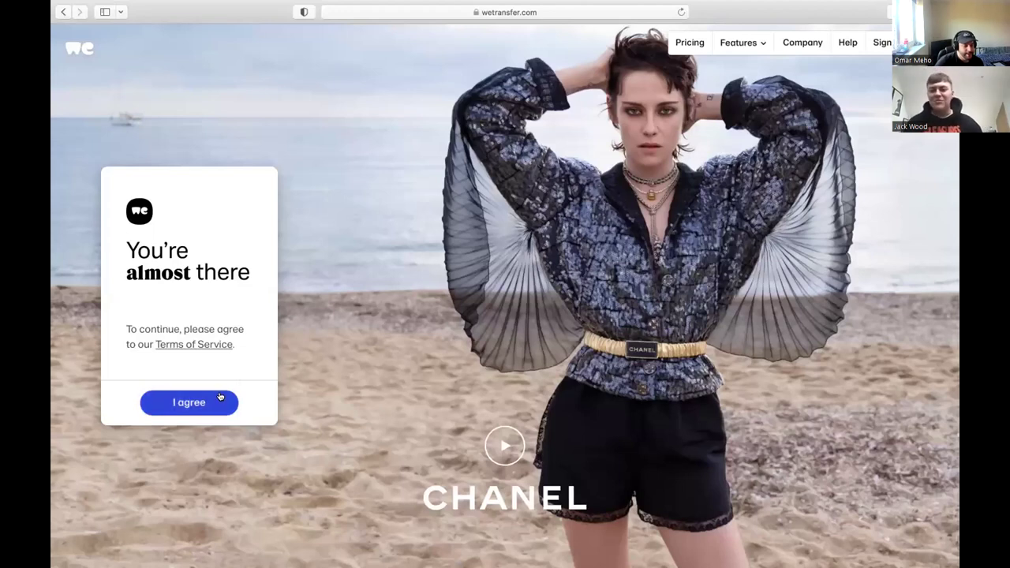
{"action": "left_click", "coordinate": [220, 399]}
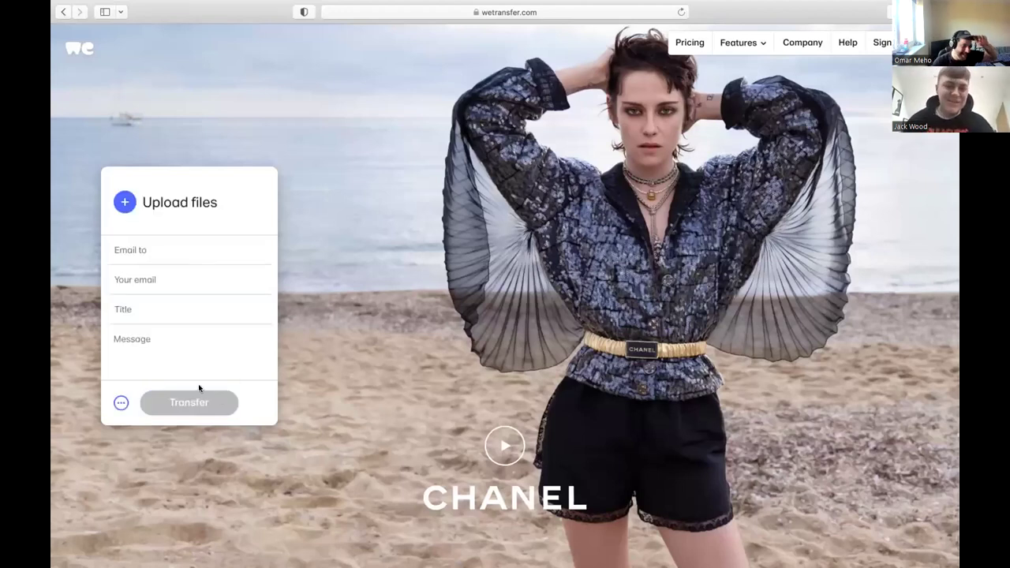
- Browse Downloads, Applications, Recents and Desktop in the upload file picker, then cancel it
{"action": "left_click", "coordinate": [133, 229]}
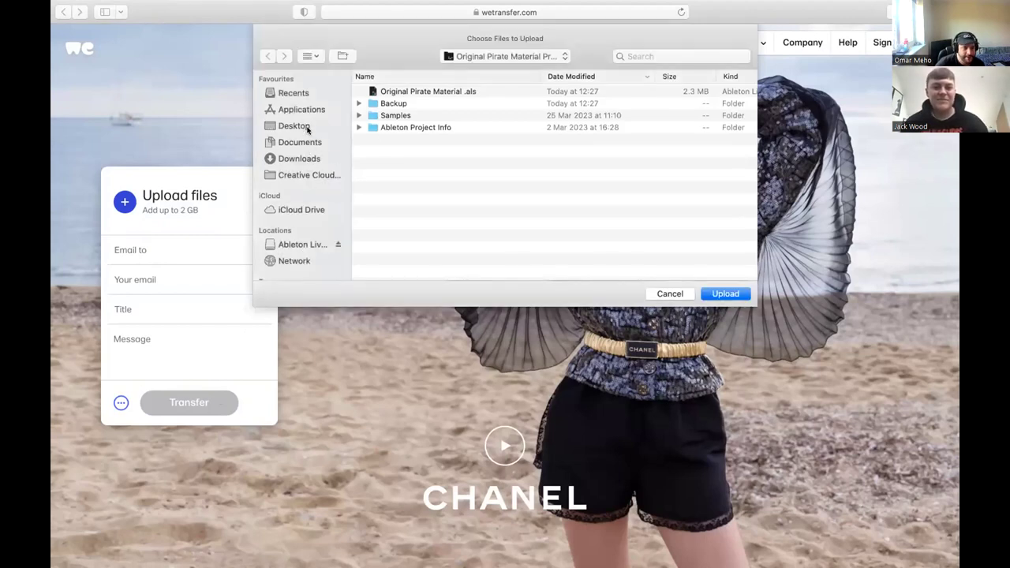
{"action": "left_click", "coordinate": [308, 157]}
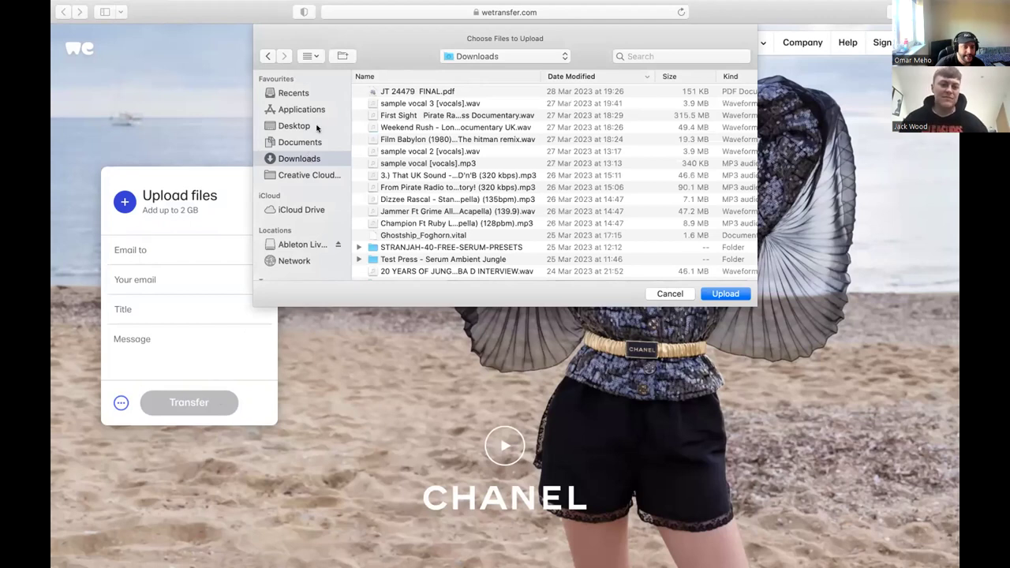
{"action": "left_click", "coordinate": [317, 111]}
{"action": "left_click", "coordinate": [308, 92]}
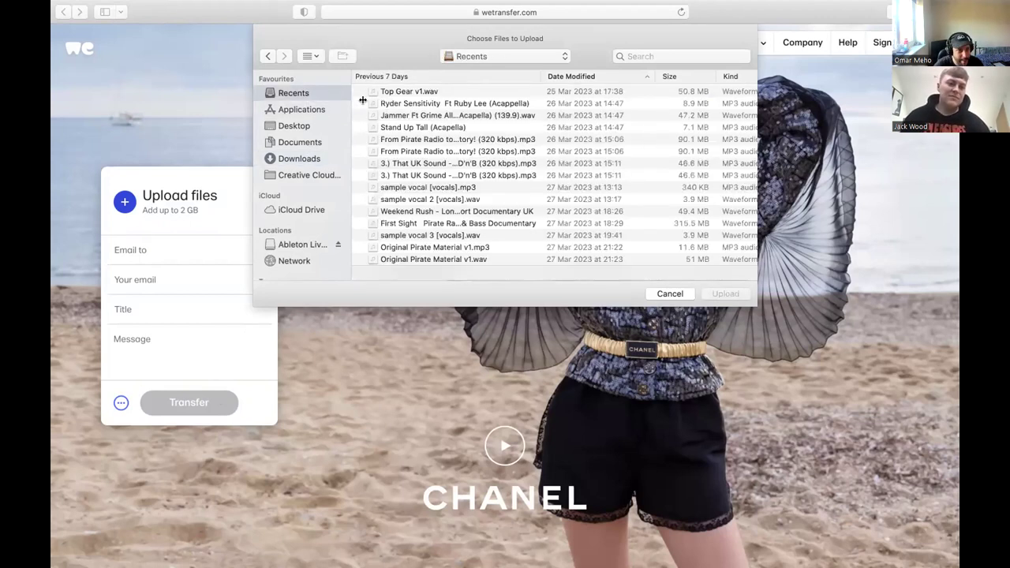
{"action": "left_click", "coordinate": [299, 160]}
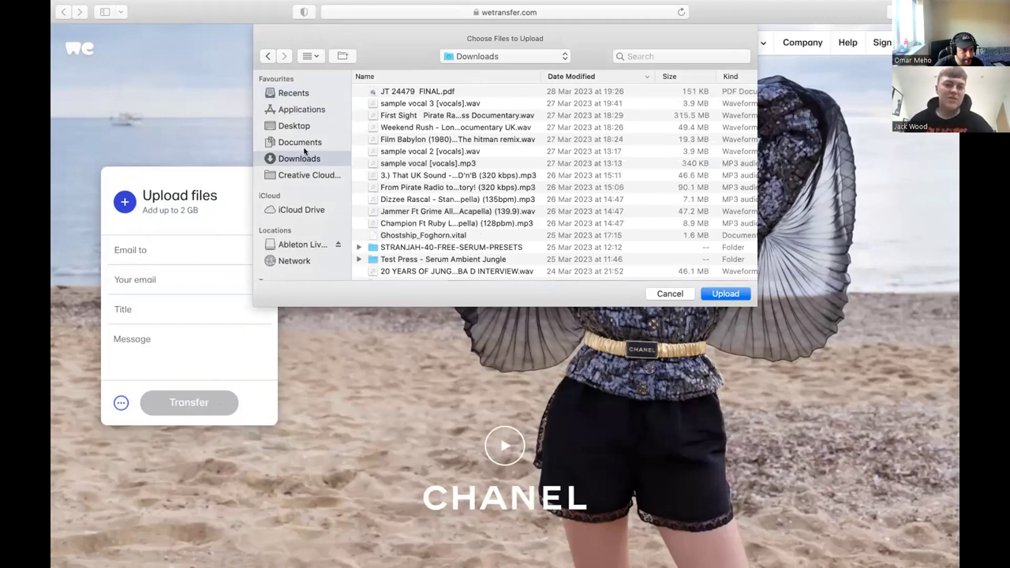
{"action": "left_click", "coordinate": [308, 124]}
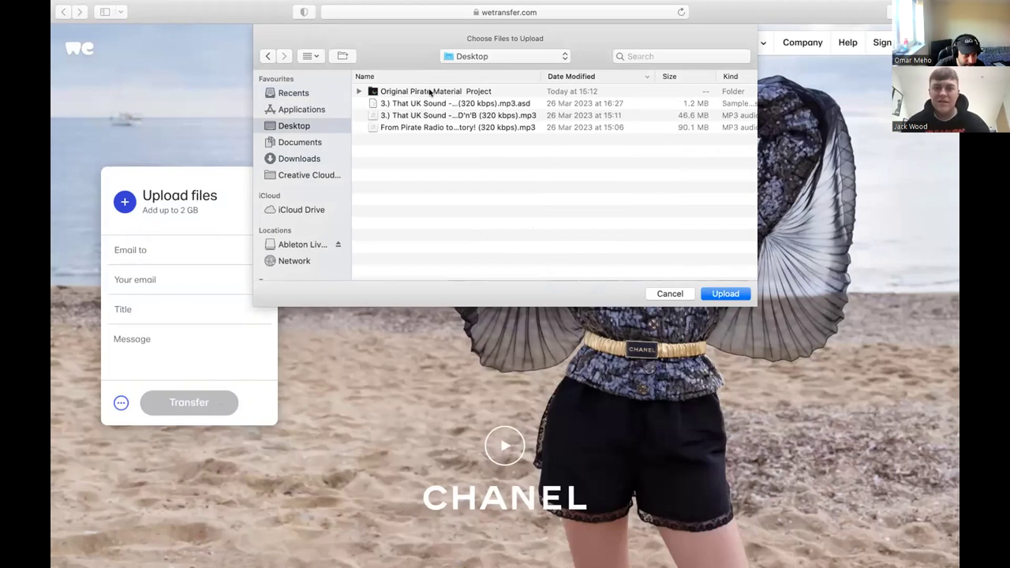
{"action": "left_click", "coordinate": [664, 295]}
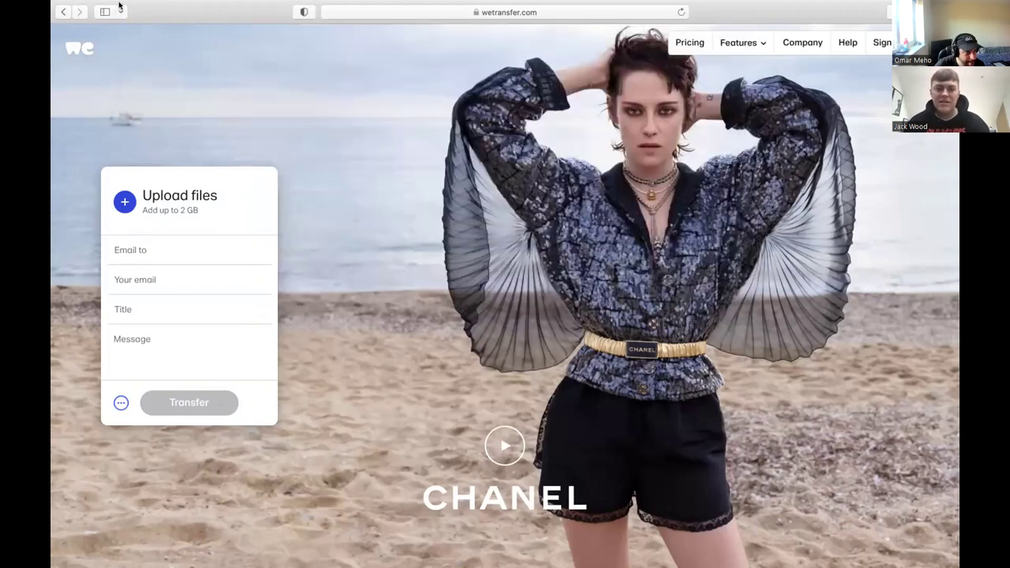
- Exit Safari full screen and move the window aside to watch the zip compression finish
{"action": "mouse_move", "coordinate": [99, 2]}
{"action": "left_click", "coordinate": [87, 26]}
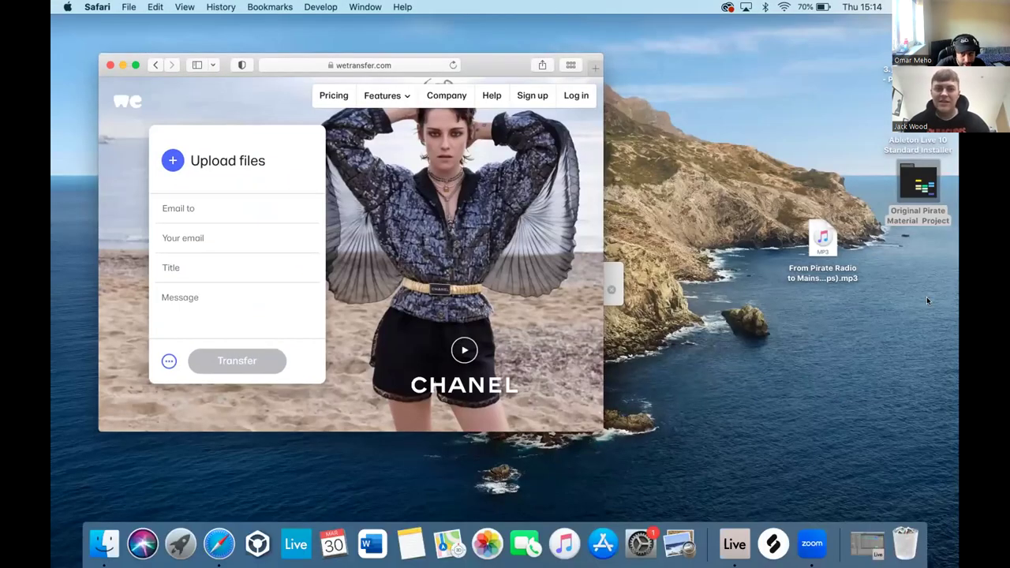
{"action": "left_click_drag", "start_coordinate": [518, 66], "coordinate": [325, 335]}
{"action": "left_click", "coordinate": [577, 279]}
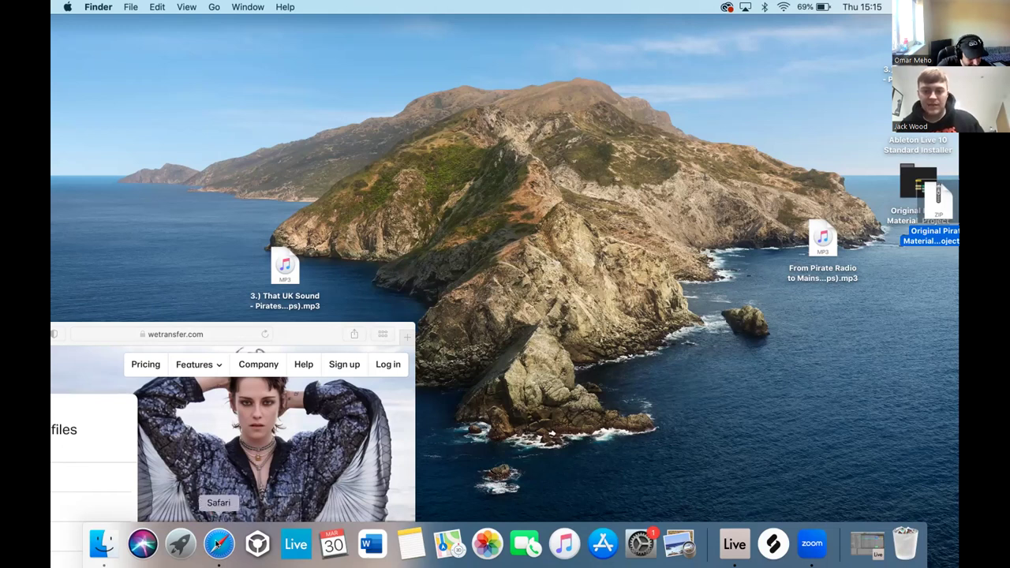
- Center the Safari window and drag Original Pirate Material Project.zip (962 MB) into WeTransfer
{"action": "left_click", "coordinate": [230, 544]}
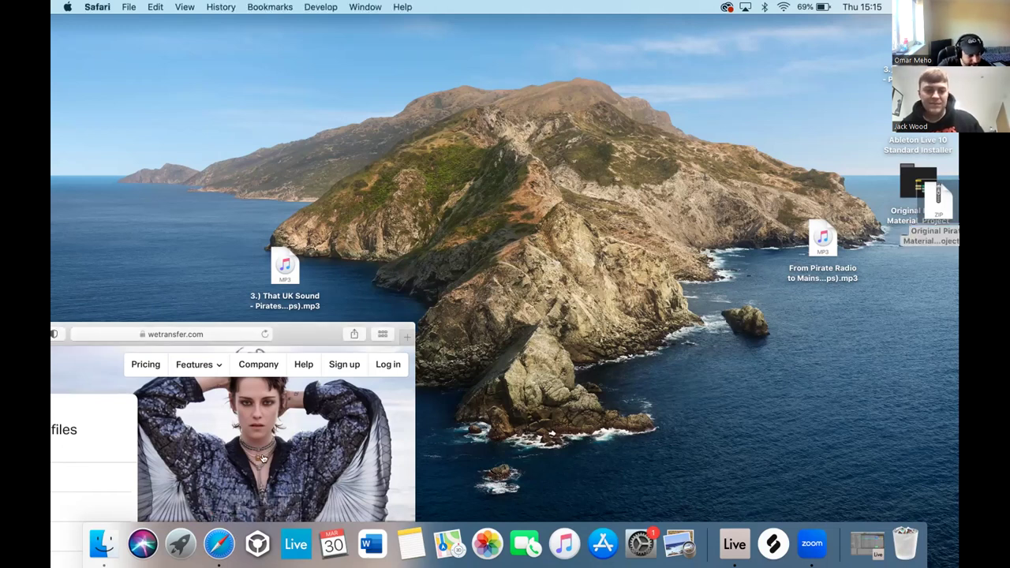
{"action": "left_click", "coordinate": [229, 550]}
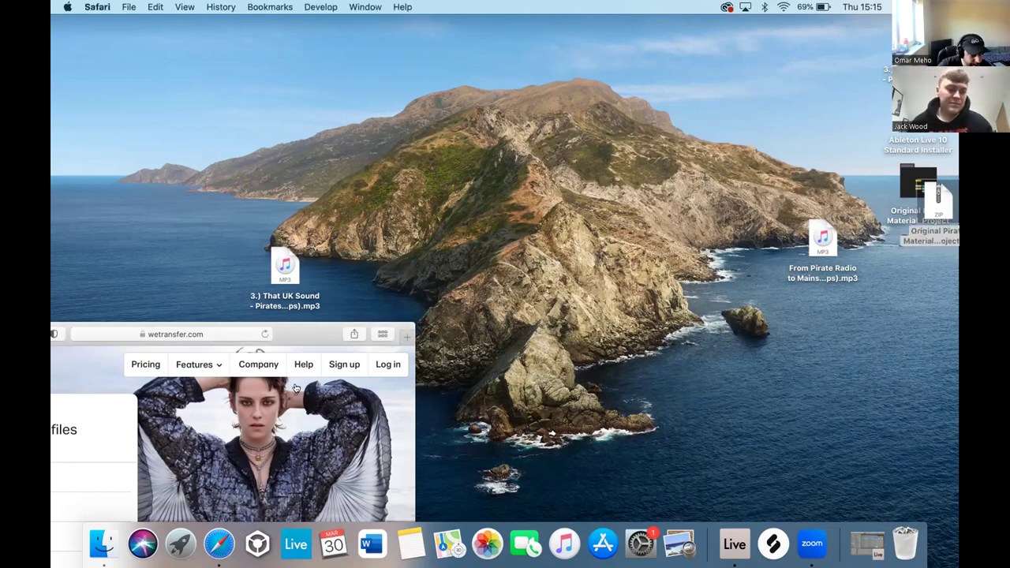
{"action": "left_click_drag", "start_coordinate": [313, 326], "coordinate": [609, 146]}
{"action": "left_click_drag", "start_coordinate": [931, 214], "coordinate": [289, 299]}
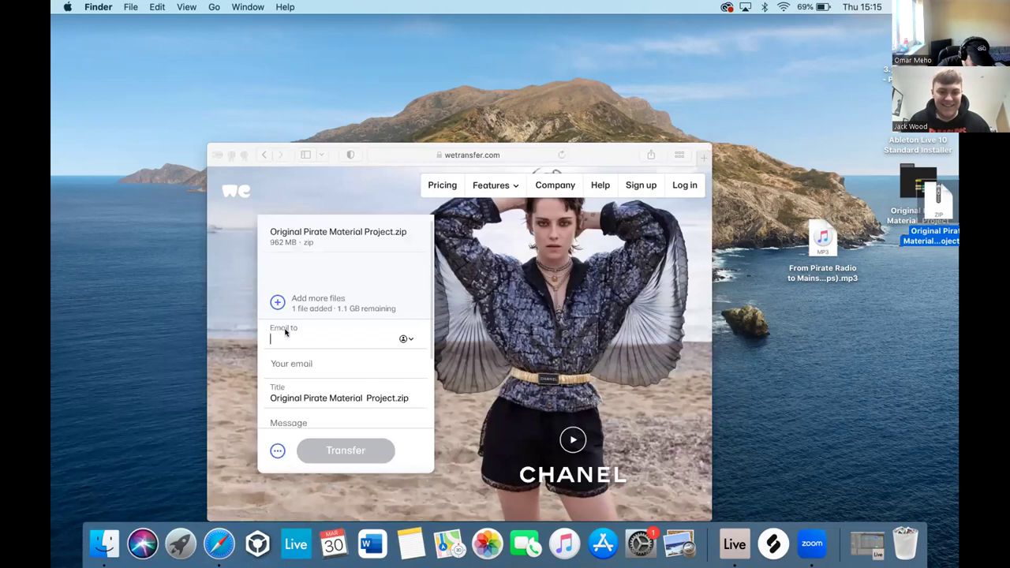
{"action": "left_click", "coordinate": [284, 335]}
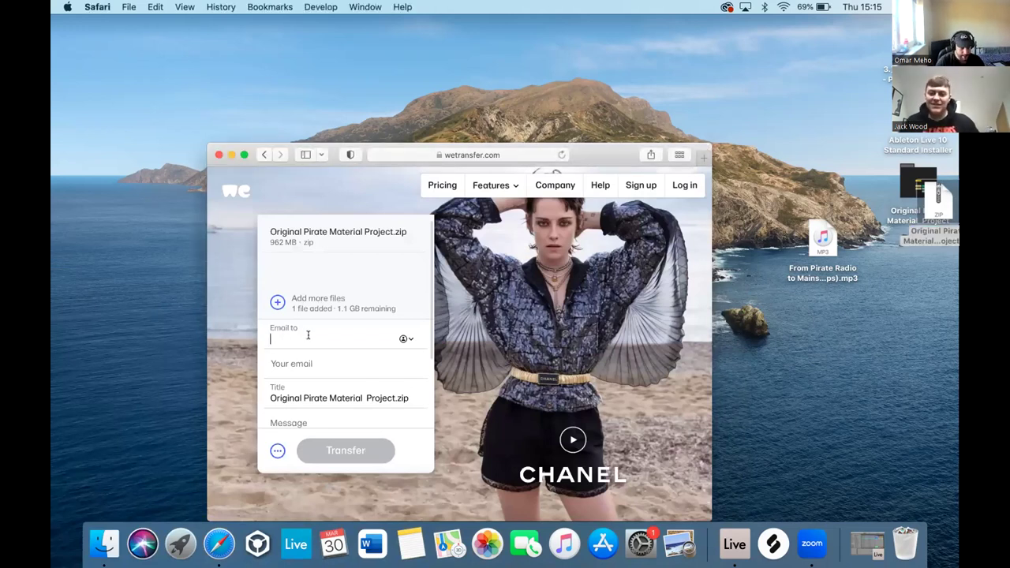
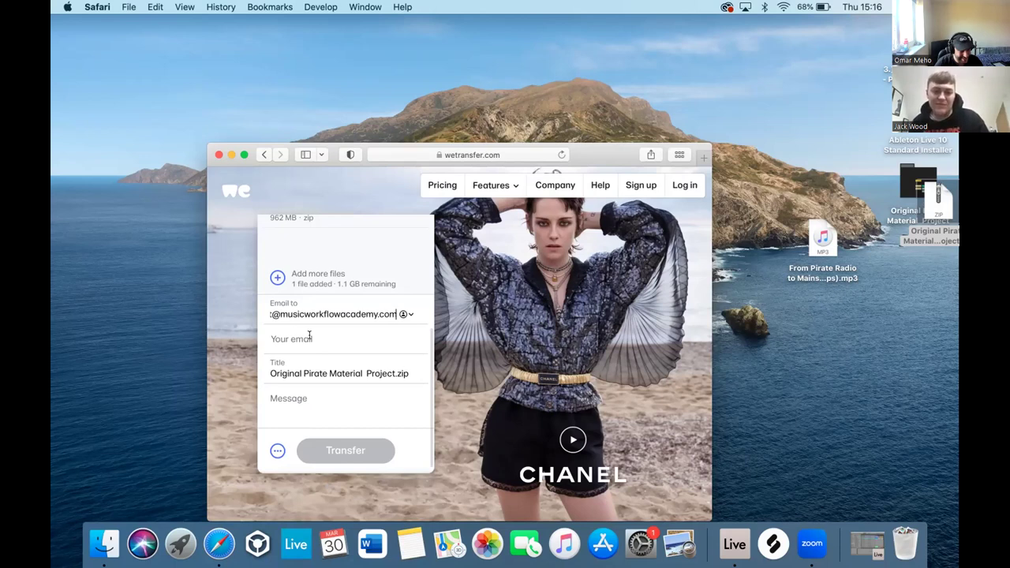
- Enter the recipient's e-mail address in the Email to field, correcting typos
{"action": "key", "text": "Return"}
{"action": "left_click", "coordinate": [297, 404]}
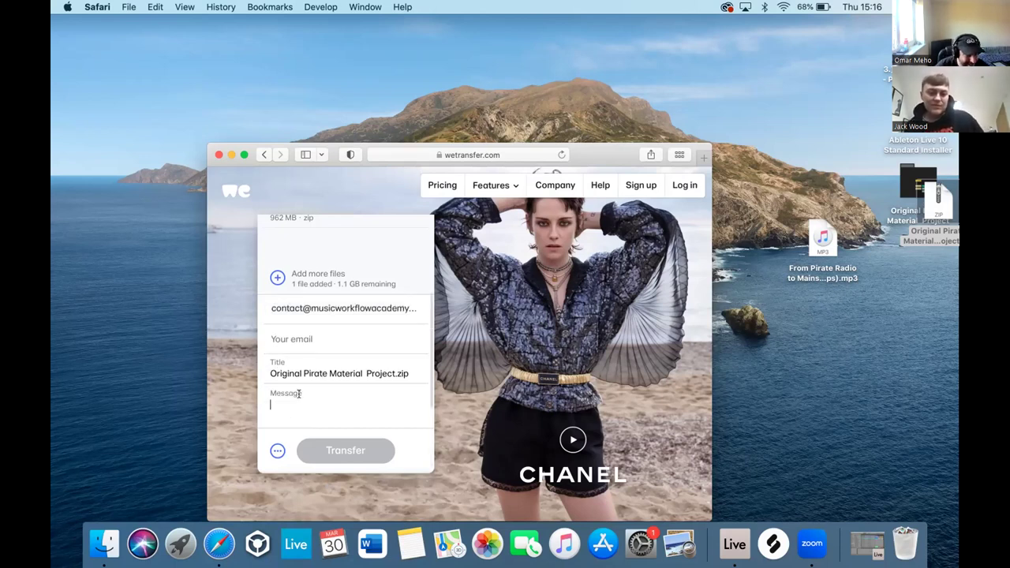
{"action": "scroll", "coordinate": [299, 392], "scroll_direction": "up", "scroll_amount": 2}
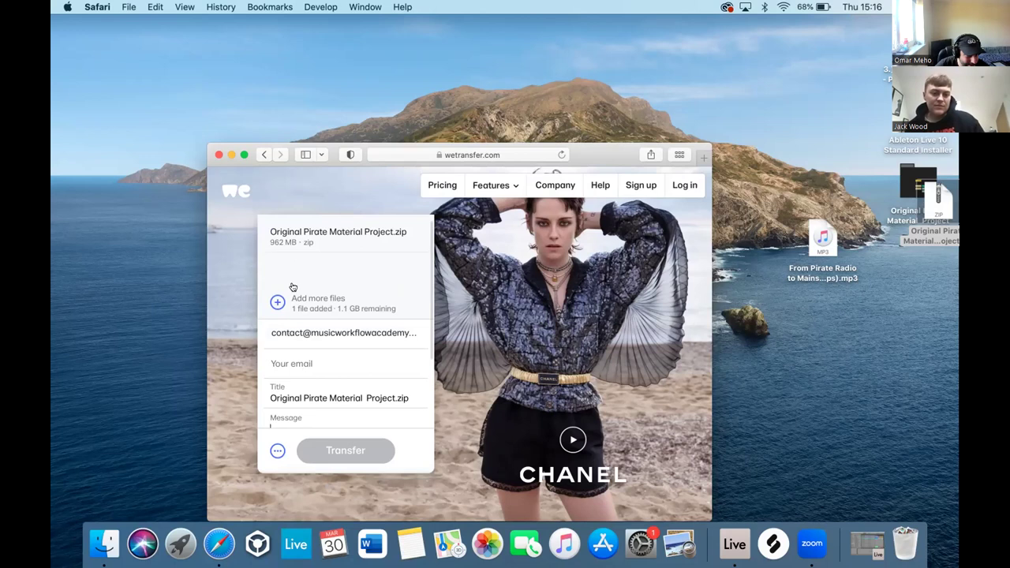
{"action": "scroll", "coordinate": [292, 287], "scroll_direction": "down", "scroll_amount": 2}
- Fill in the sender's own e-mail address in the Your email field
{"action": "left_click", "coordinate": [299, 339]}
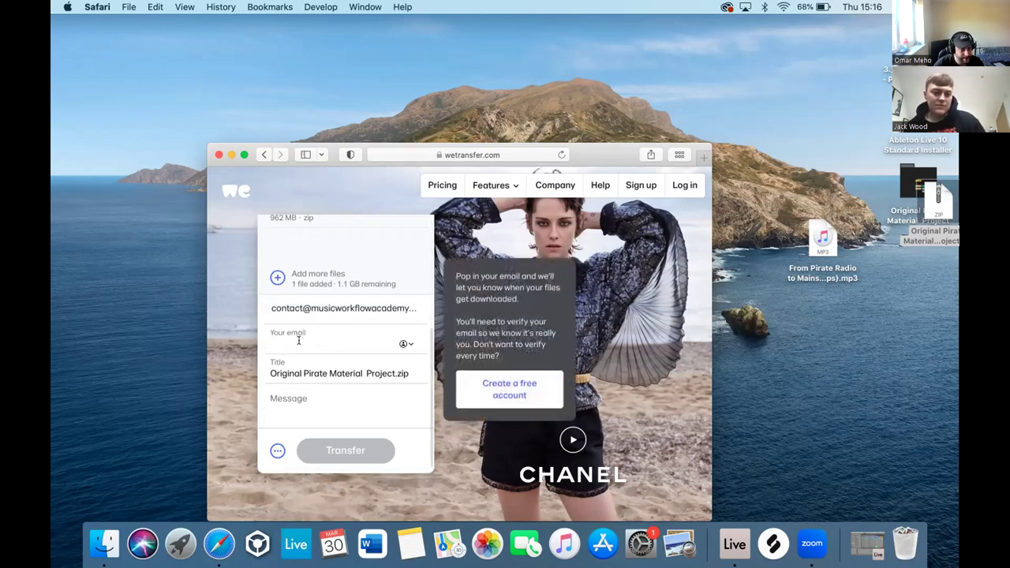
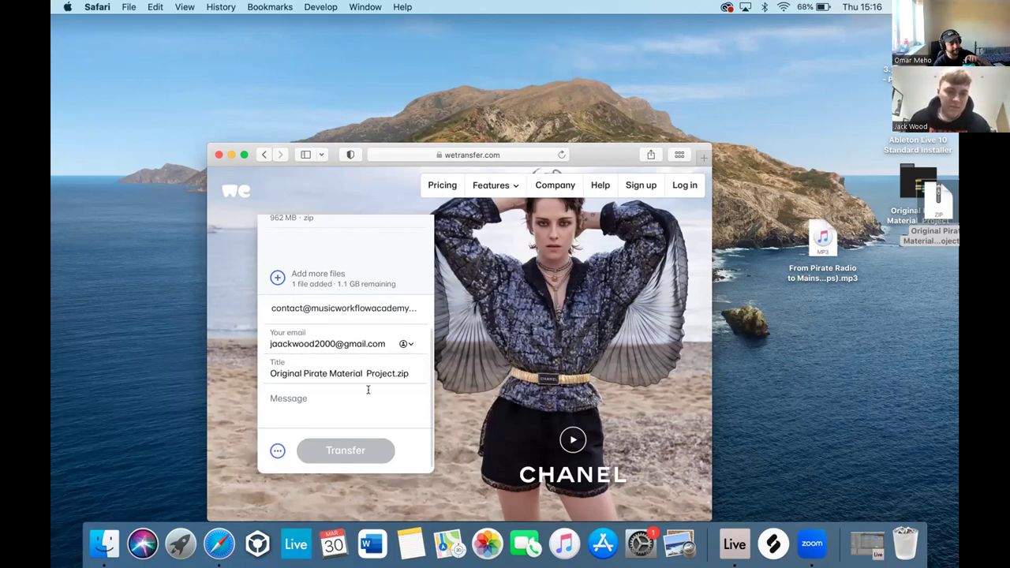
- Send the transfer and start entering the verification code received by e-mail
{"action": "left_click", "coordinate": [377, 449]}
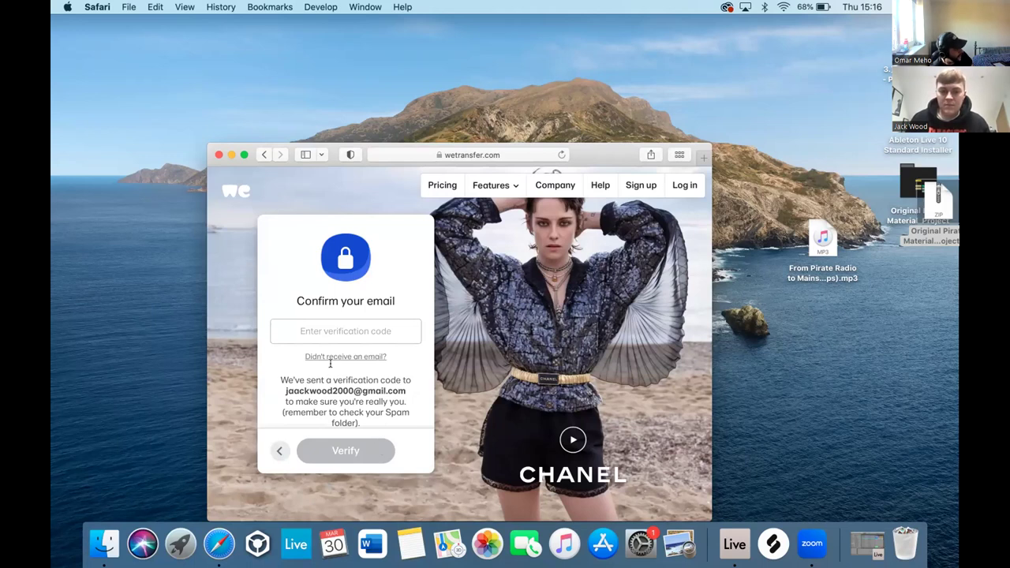
{"action": "left_click", "coordinate": [324, 328]}
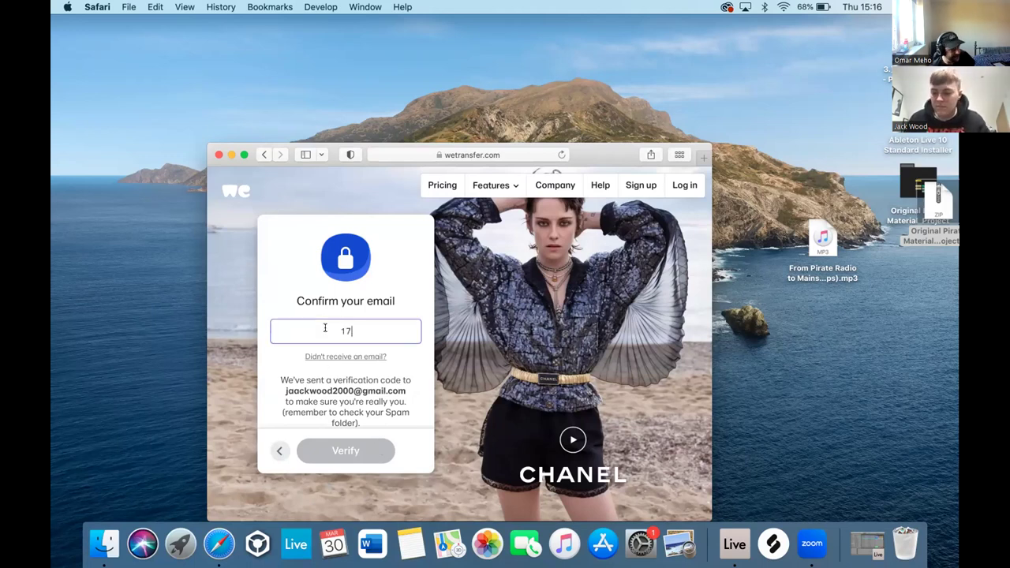
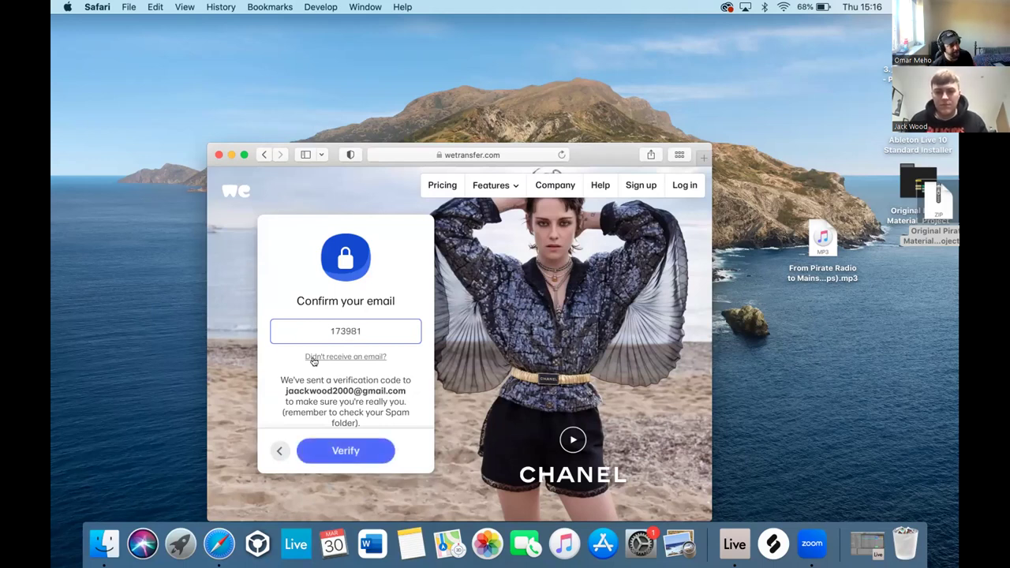
- Submit the verification code so the 962 MB project zip starts uploading to the recipient
{"action": "left_click", "coordinate": [336, 446]}
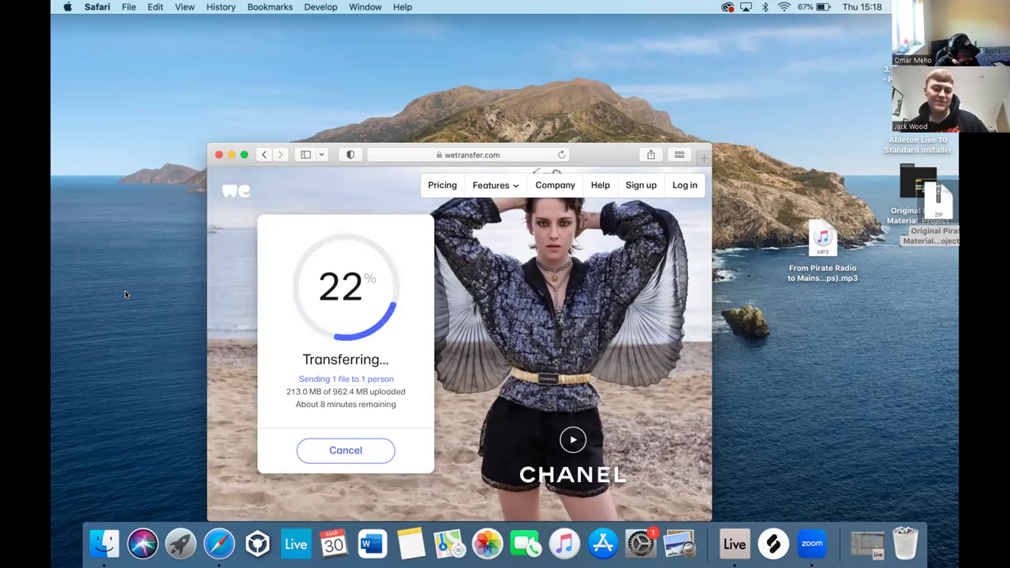
- Drag the Safari window up and to the left while the zip upload keeps running
{"action": "left_click_drag", "start_coordinate": [332, 155], "coordinate": [310, 98]}
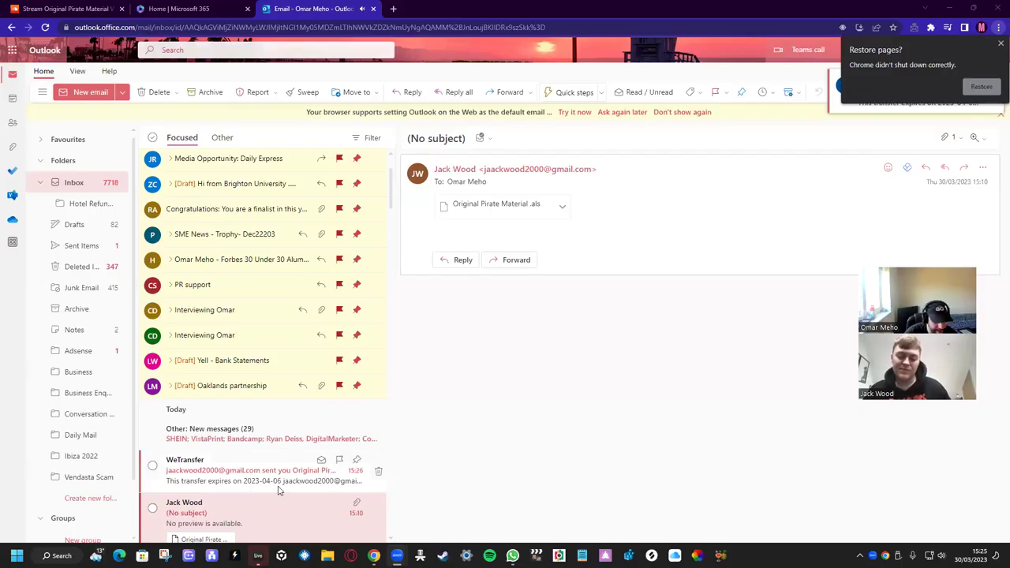
- Open the WeTransfer notification e-mail and start downloading Original Pirate Material Project.zip
{"action": "left_click", "coordinate": [251, 469]}
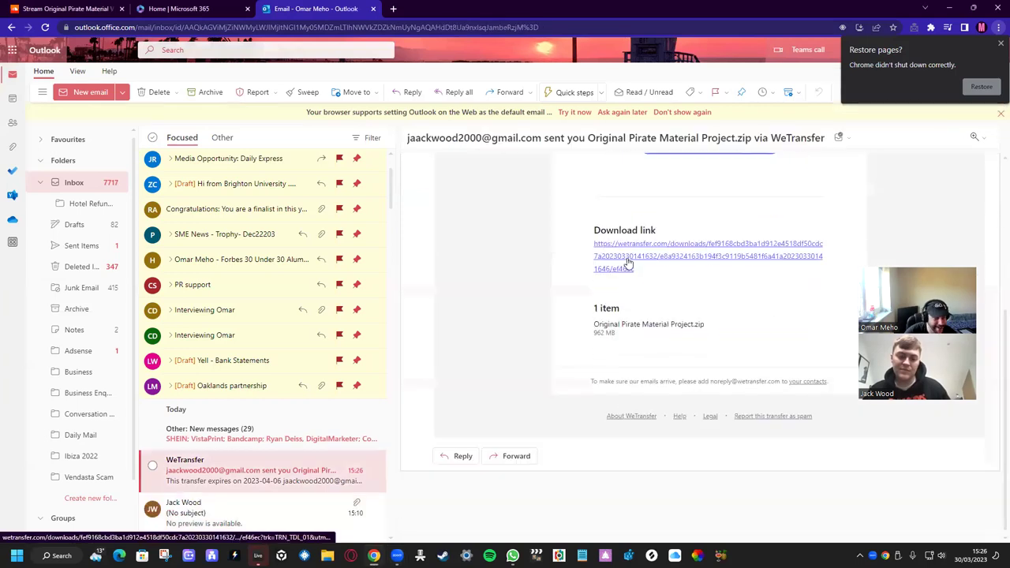
{"action": "left_click", "coordinate": [627, 262]}
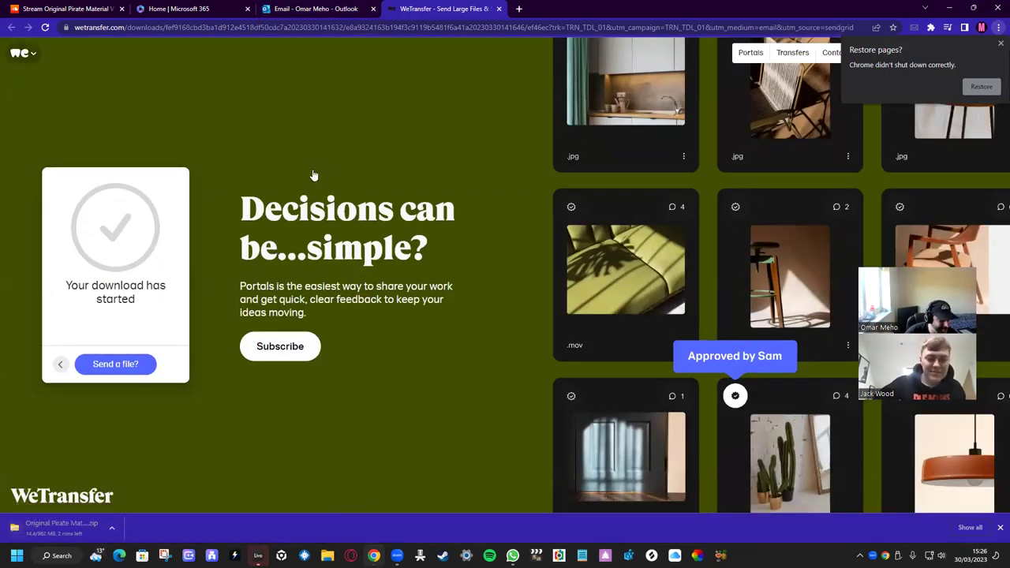
{"action": "left_click", "coordinate": [368, 11]}
{"action": "left_click", "coordinate": [372, 8]}
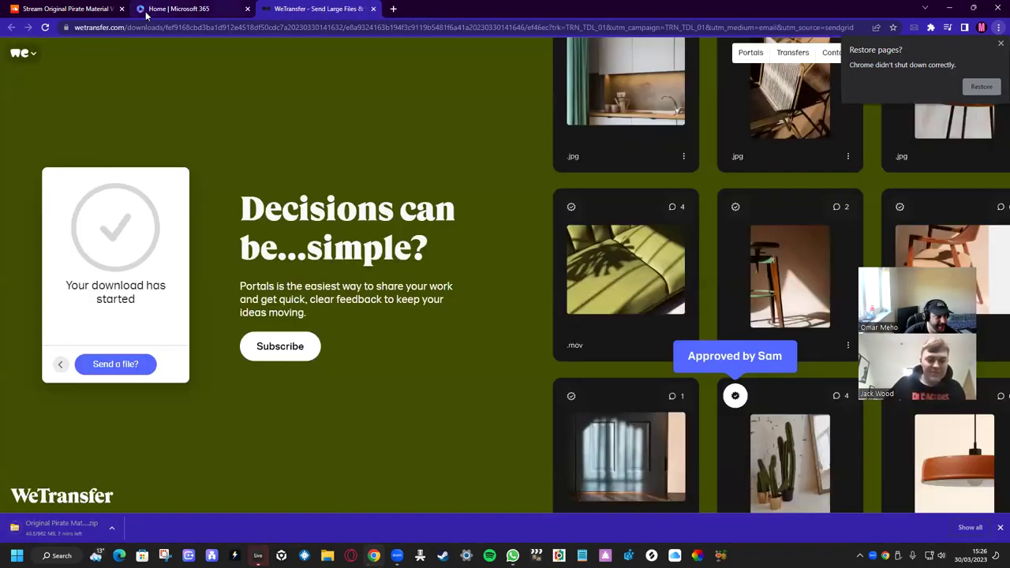
- Check the SoundCloud, Microsoft 365 and WeTransfer download tabs, ending on Microsoft 365
{"action": "left_click", "coordinate": [88, 10]}
{"action": "left_click", "coordinate": [168, 8]}
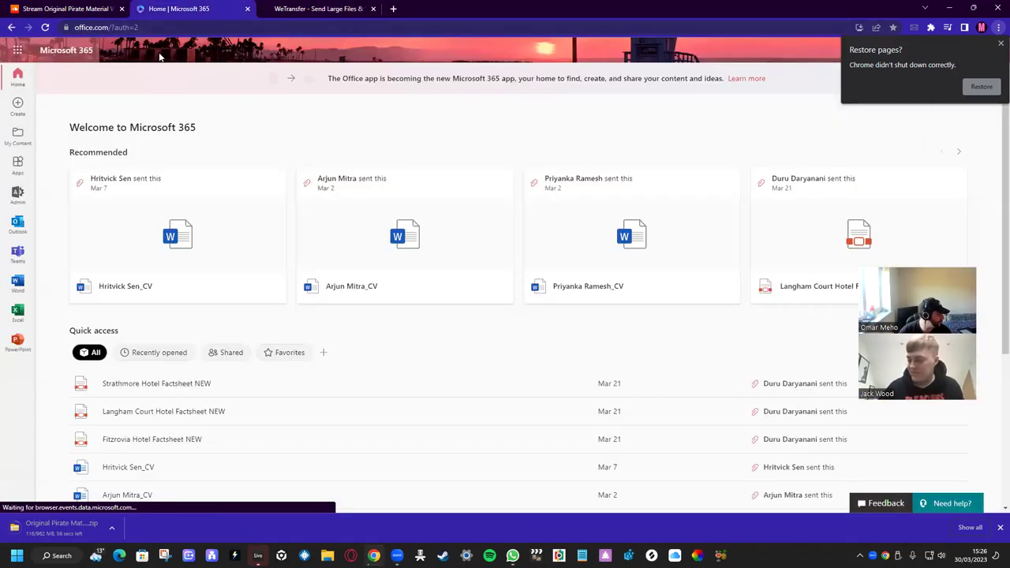
{"action": "left_click", "coordinate": [337, 9]}
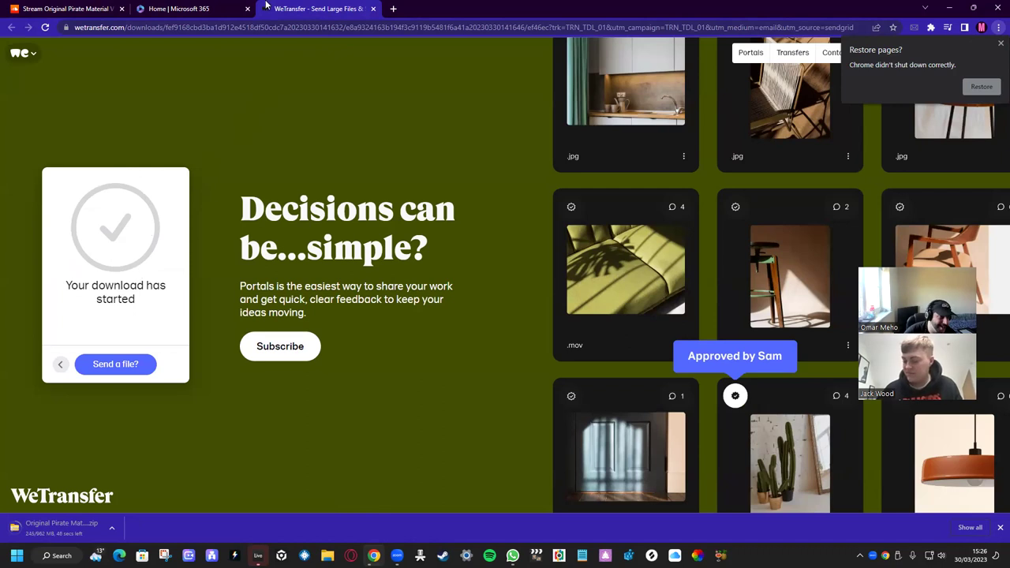
{"action": "left_click", "coordinate": [230, 9]}
- Go from the student's SoundCloud track to the account's profile page and scroll through it
{"action": "left_click", "coordinate": [79, 8]}
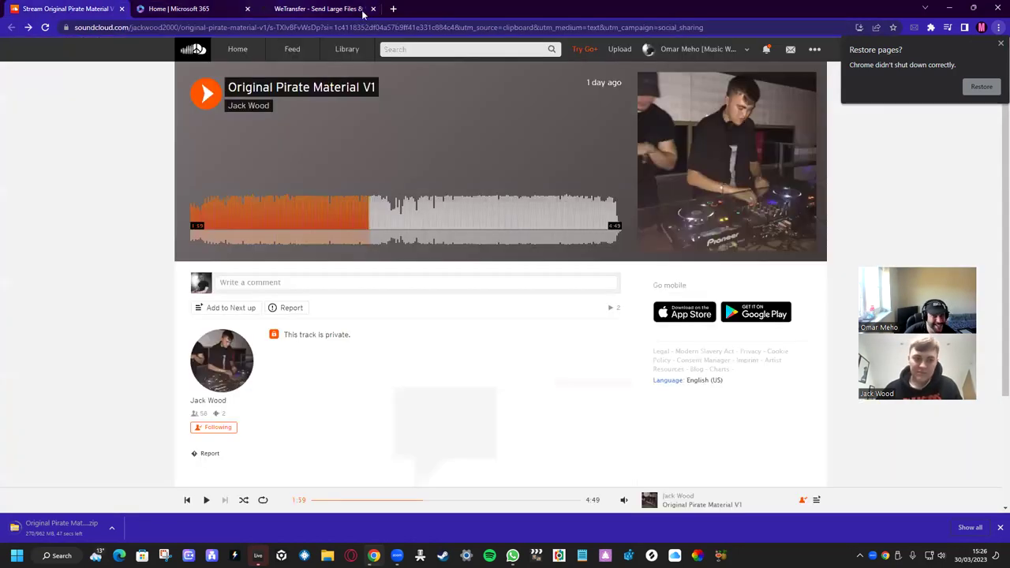
{"action": "left_click", "coordinate": [764, 49]}
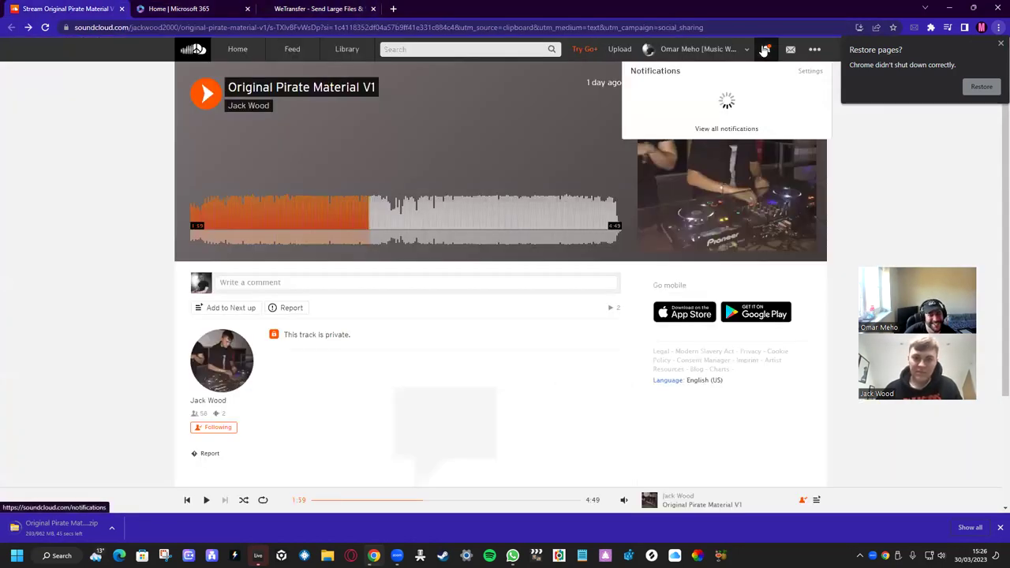
{"action": "left_click", "coordinate": [714, 55]}
{"action": "left_click", "coordinate": [667, 71]}
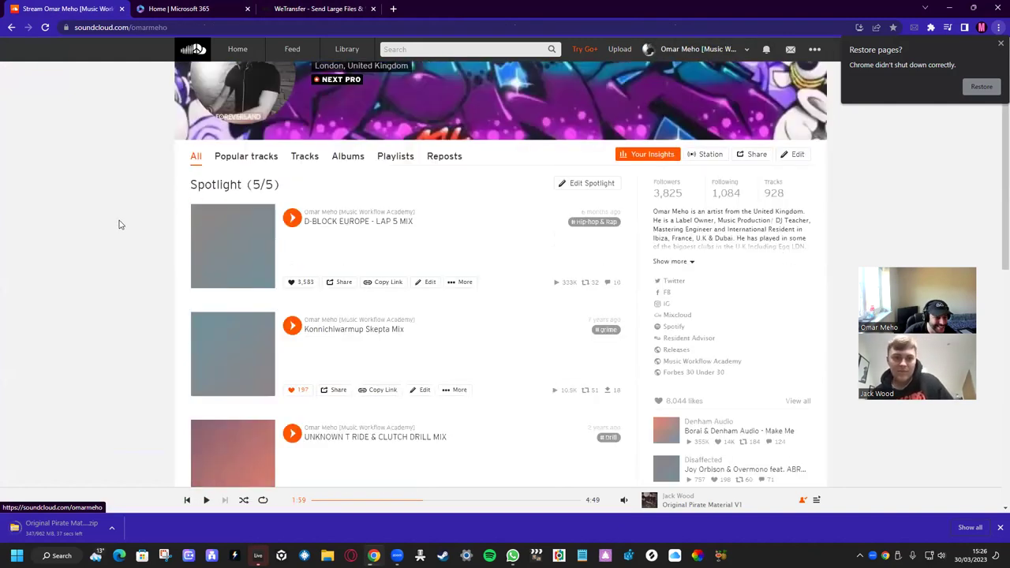
{"action": "scroll", "coordinate": [126, 214], "scroll_direction": "down", "scroll_amount": 4}
{"action": "scroll", "coordinate": [214, 198], "scroll_direction": "up", "scroll_amount": 4}
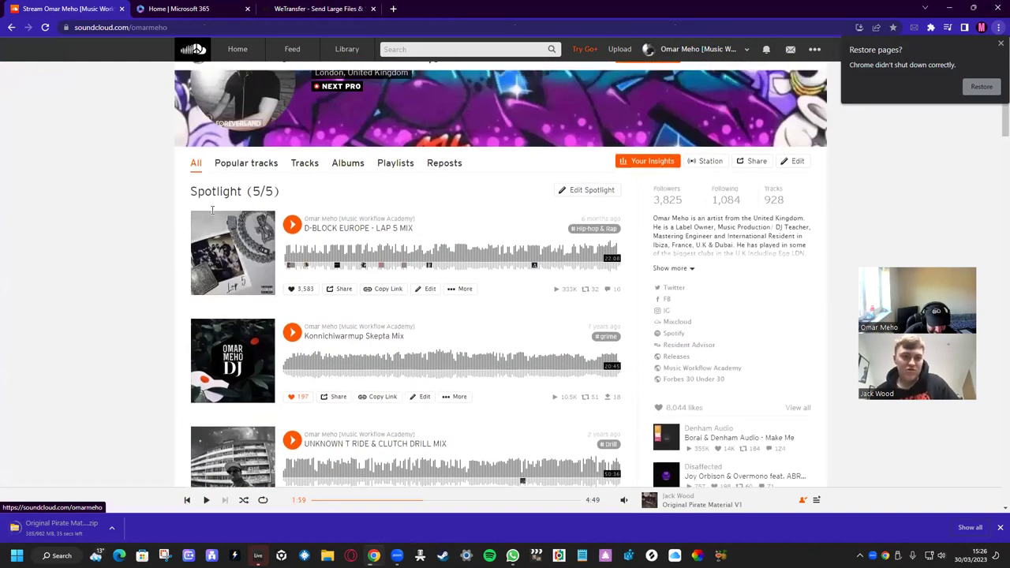
{"action": "scroll", "coordinate": [126, 276], "scroll_direction": "down", "scroll_amount": 4}
{"action": "scroll", "coordinate": [157, 252], "scroll_direction": "up", "scroll_amount": 2}
{"action": "scroll", "coordinate": [784, 297], "scroll_direction": "up", "scroll_amount": 2}
{"action": "scroll", "coordinate": [690, 306], "scroll_direction": "down", "scroll_amount": 2}
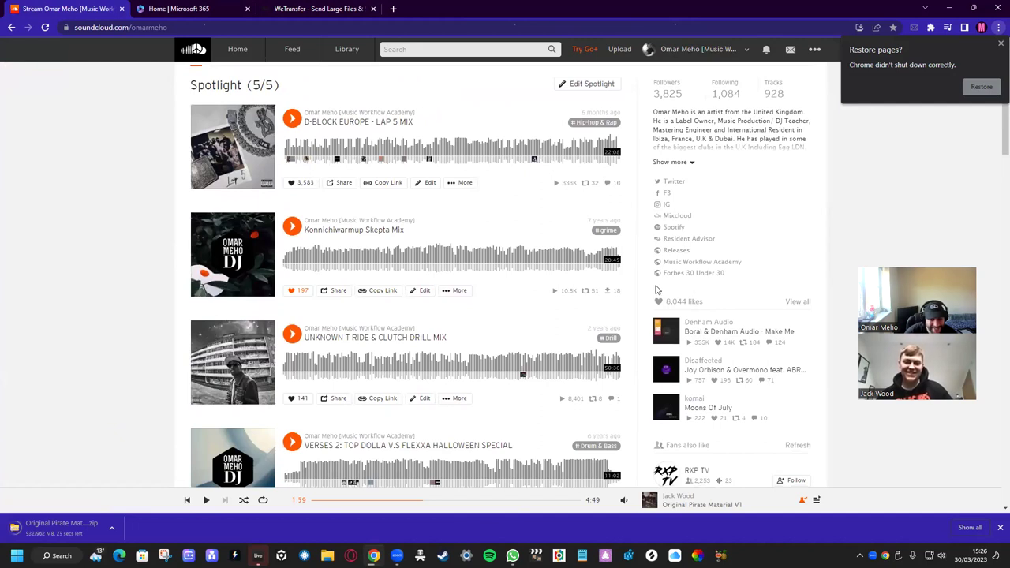
{"action": "scroll", "coordinate": [654, 290], "scroll_direction": "down", "scroll_amount": 1}
- Browse the profile's list of liked tracks
{"action": "left_click", "coordinate": [670, 248]}
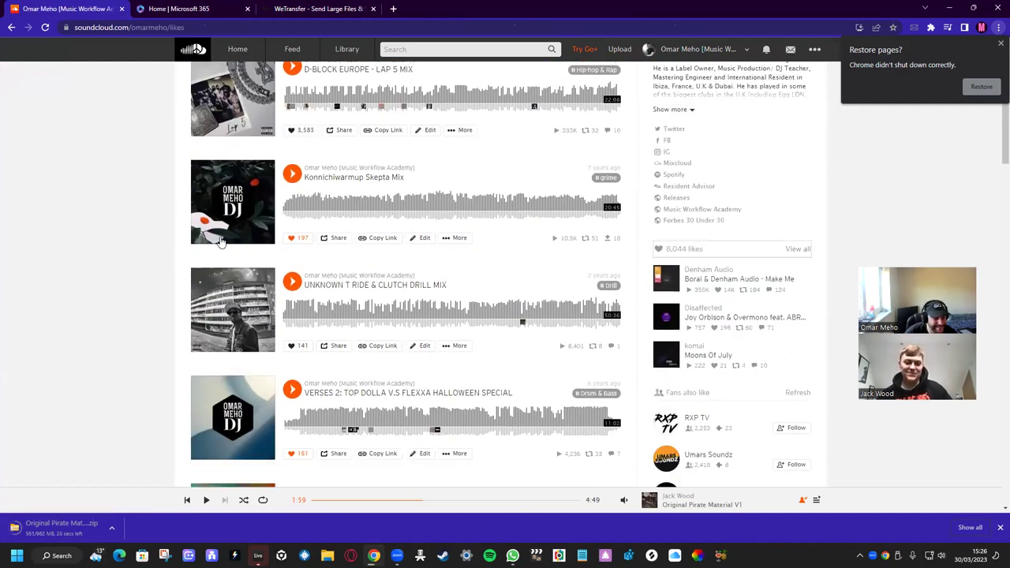
{"action": "scroll", "coordinate": [142, 231], "scroll_direction": "down", "scroll_amount": 5}
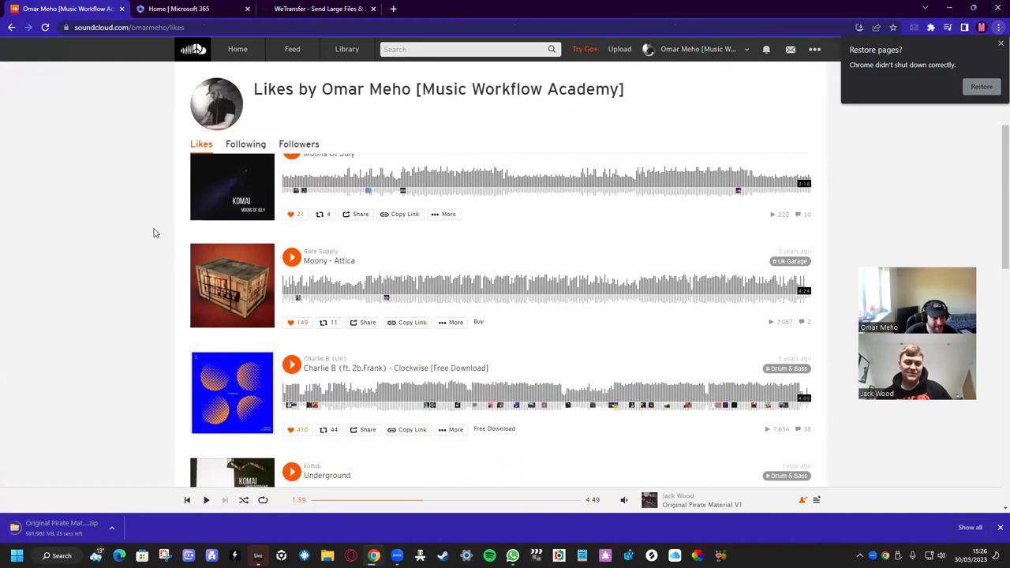
{"action": "scroll", "coordinate": [156, 231], "scroll_direction": "down", "scroll_amount": 4}
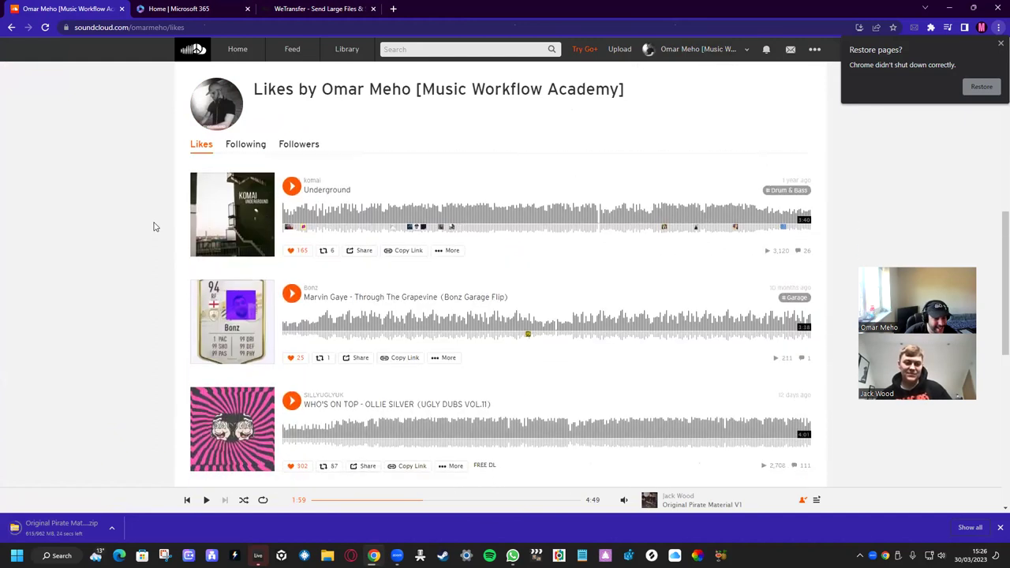
{"action": "scroll", "coordinate": [154, 226], "scroll_direction": "down", "scroll_amount": 3}
{"action": "scroll", "coordinate": [150, 227], "scroll_direction": "up", "scroll_amount": 7}
- Return to the profile and show its Tracks tab, with PROJECT listed first
{"action": "left_click", "coordinate": [686, 49]}
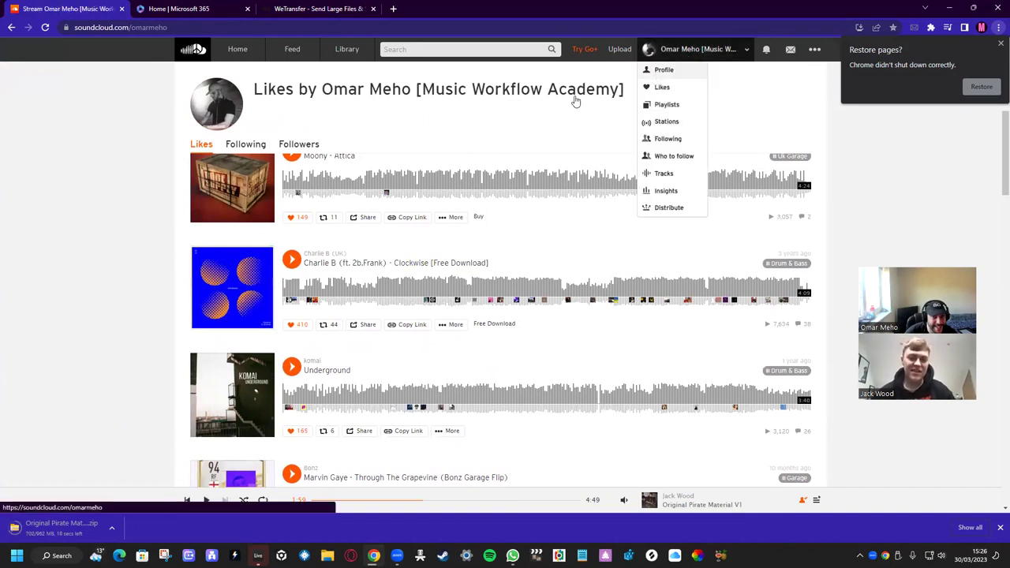
{"action": "left_click", "coordinate": [576, 101]}
{"action": "left_click", "coordinate": [304, 216]}
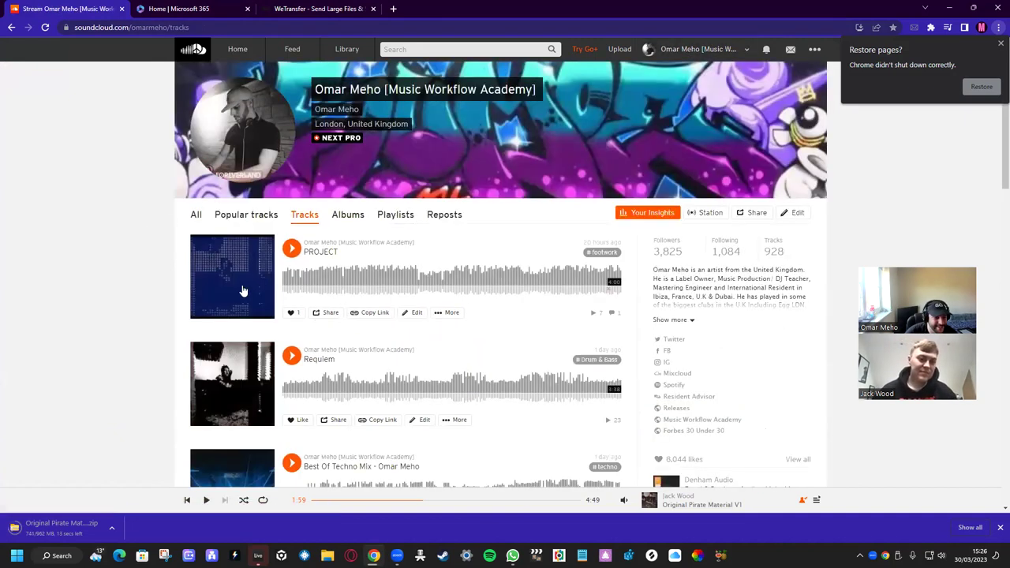
{"action": "scroll", "coordinate": [244, 291], "scroll_direction": "down", "scroll_amount": 1}
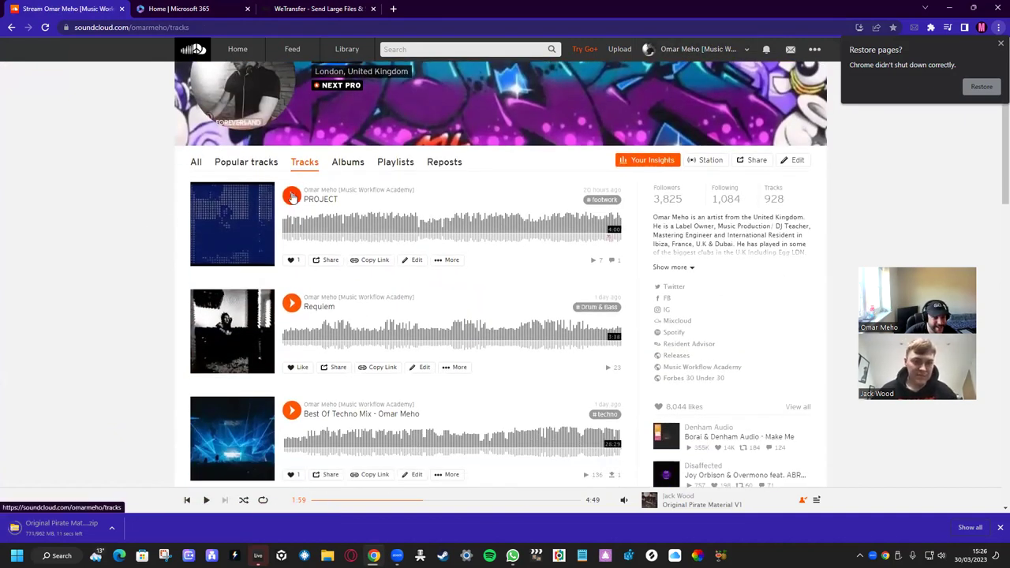
- Play PROJECT on SoundCloud and skip ahead in its waveform
{"action": "left_click", "coordinate": [292, 196]}
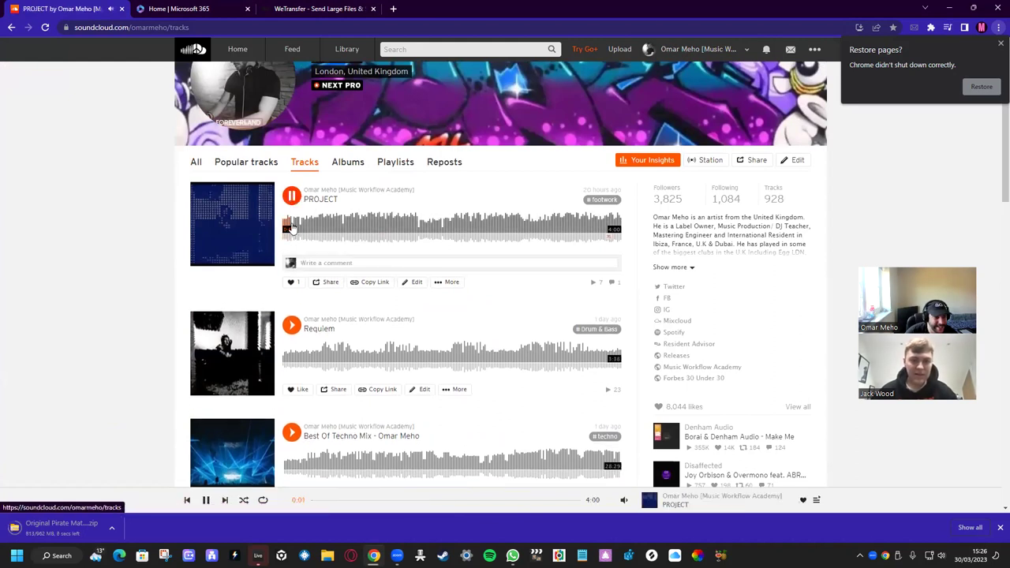
{"action": "left_click", "coordinate": [292, 226]}
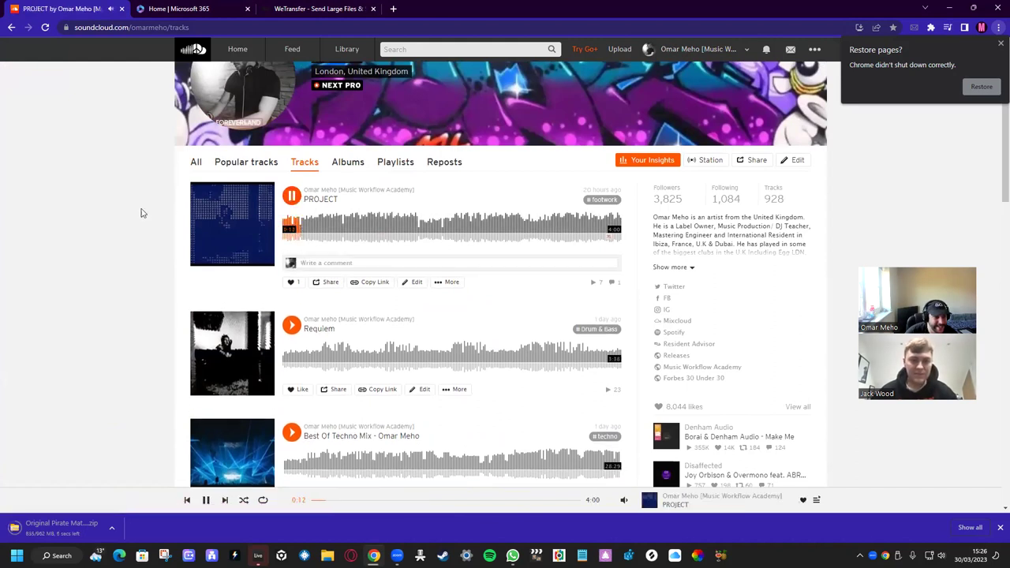
{"action": "scroll", "coordinate": [142, 213], "scroll_direction": "up", "scroll_amount": 1}
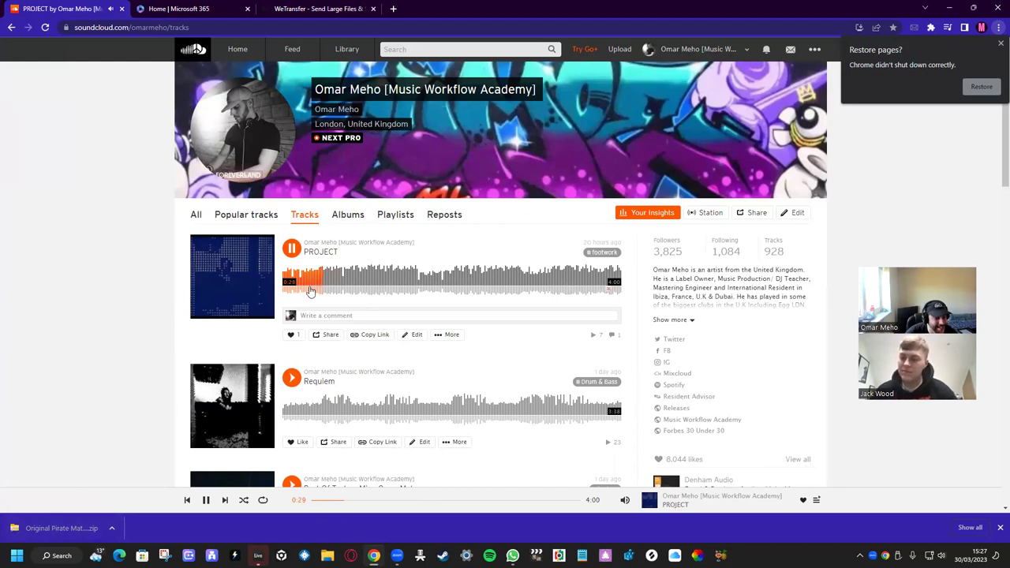
- Open the downloaded Original Pirate Material zip, pause PROJECT at 1:18, and return to the project folder
{"action": "left_click", "coordinate": [77, 526]}
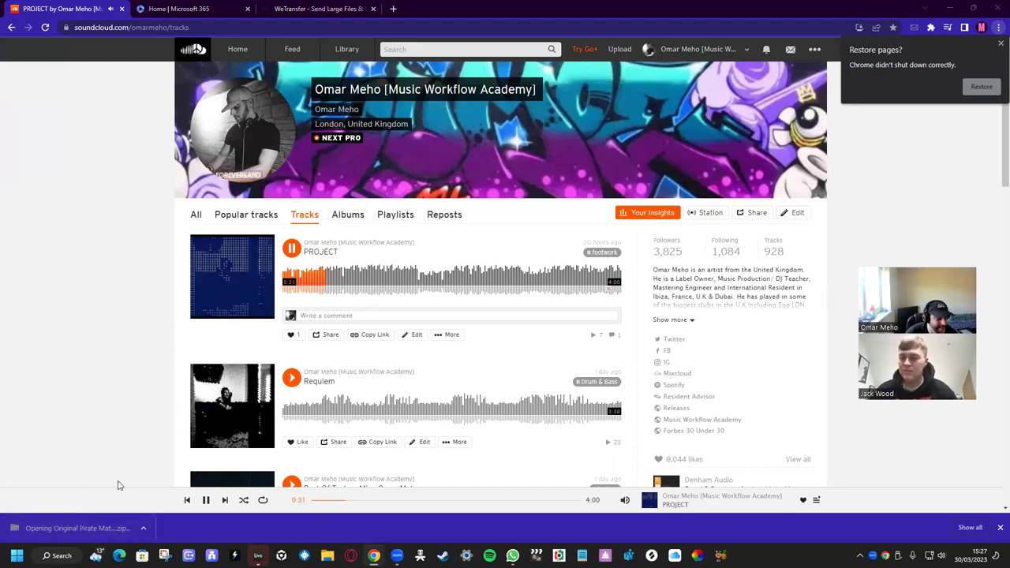
{"action": "left_click_drag", "start_coordinate": [194, 144], "coordinate": [405, 244]}
{"action": "left_click", "coordinate": [121, 226]}
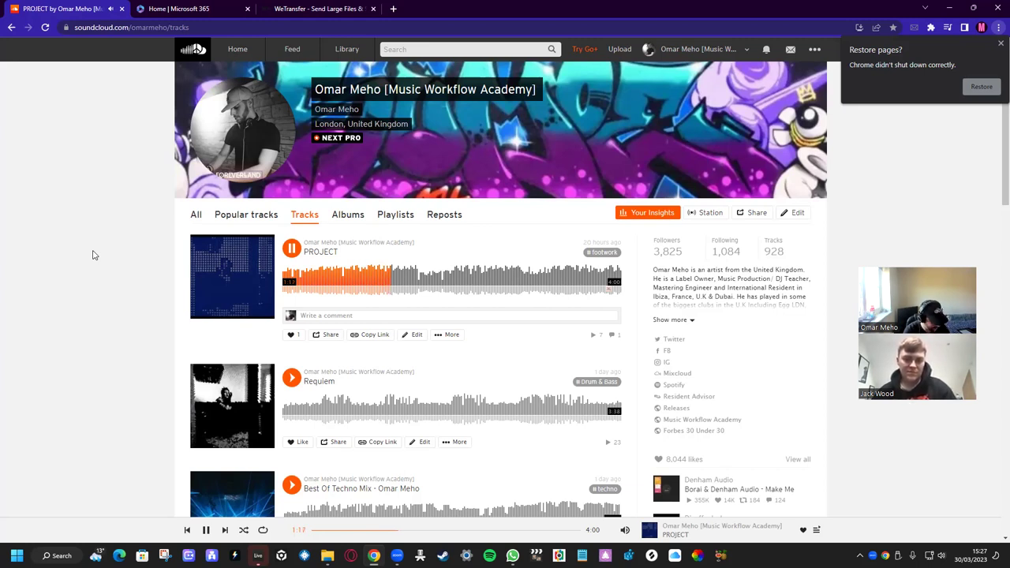
{"action": "key", "text": "space"}
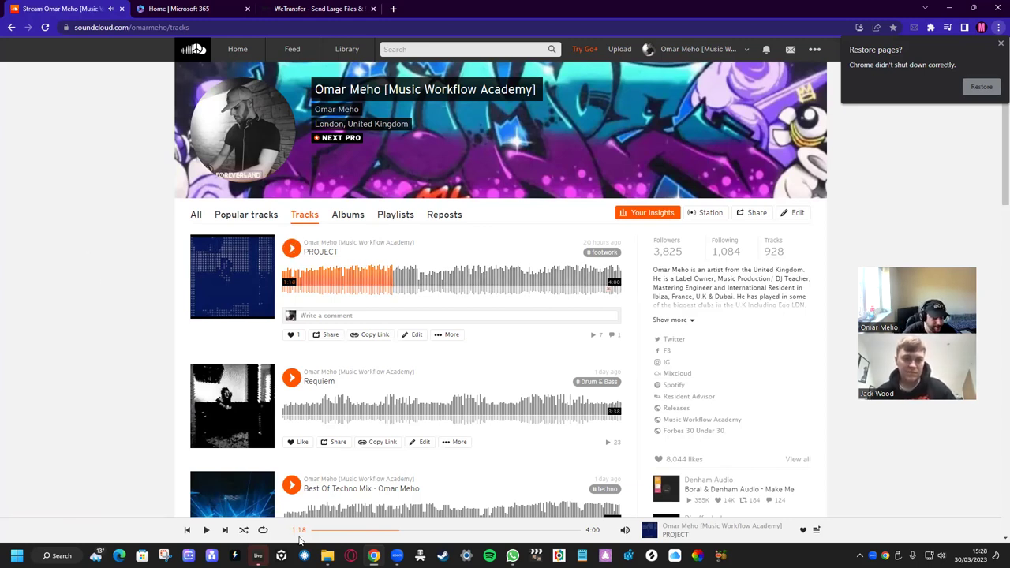
{"action": "left_click", "coordinate": [327, 555]}
- Open the inner project folder and launch the Original Pirate Material Live Set
{"action": "double_click", "coordinate": [369, 341]}
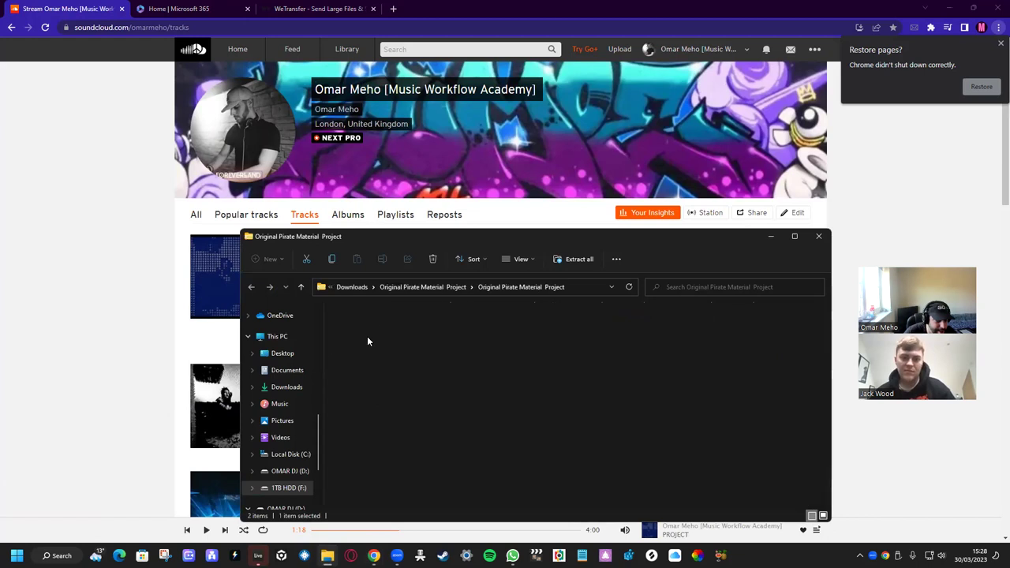
{"action": "double_click", "coordinate": [362, 379]}
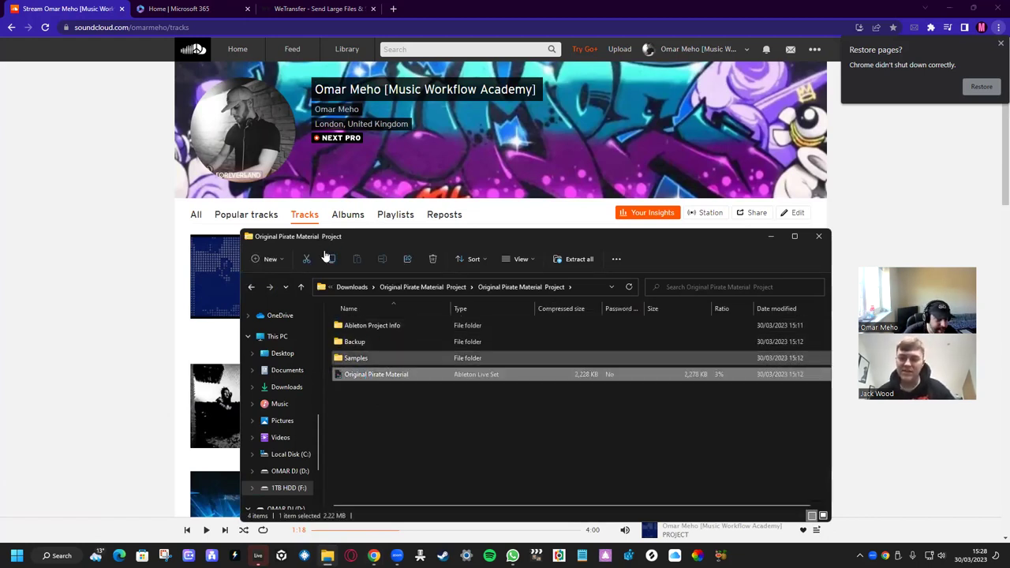
{"action": "left_click", "coordinate": [306, 193]}
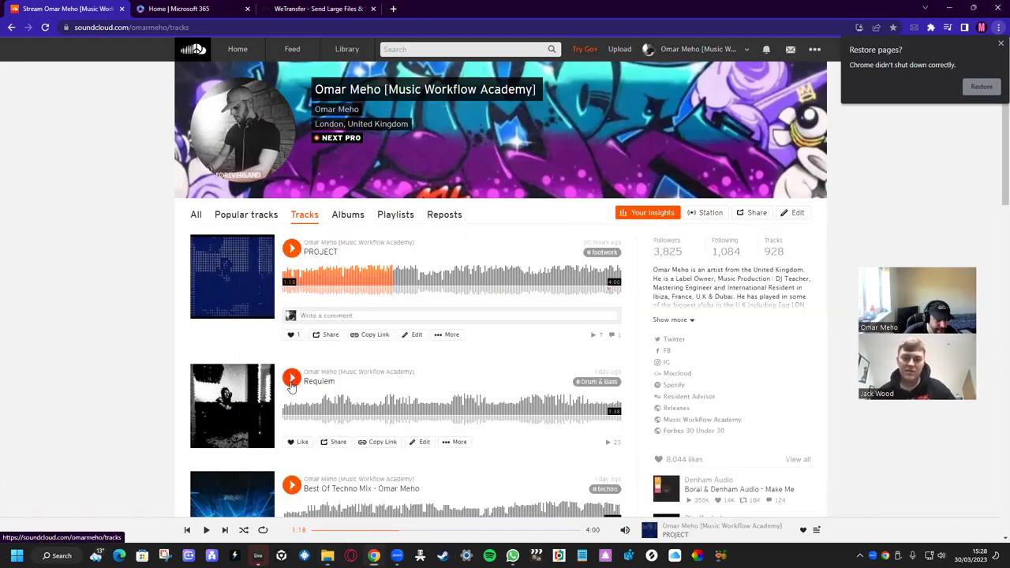
- Play Requiem on SoundCloud to 0:30, pause it, and switch to Ableton Live
{"action": "left_click", "coordinate": [292, 380]}
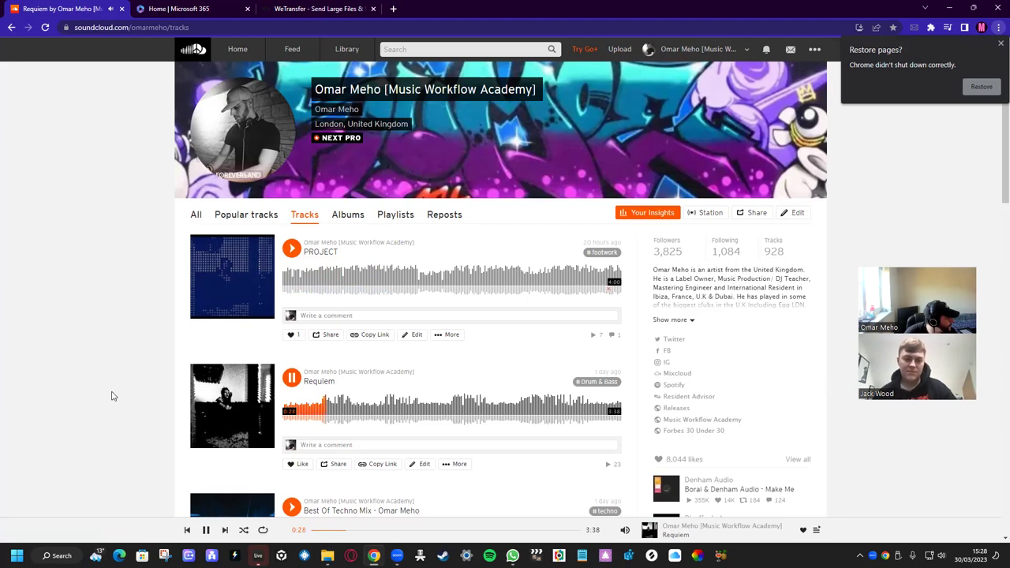
{"action": "key", "text": "space"}
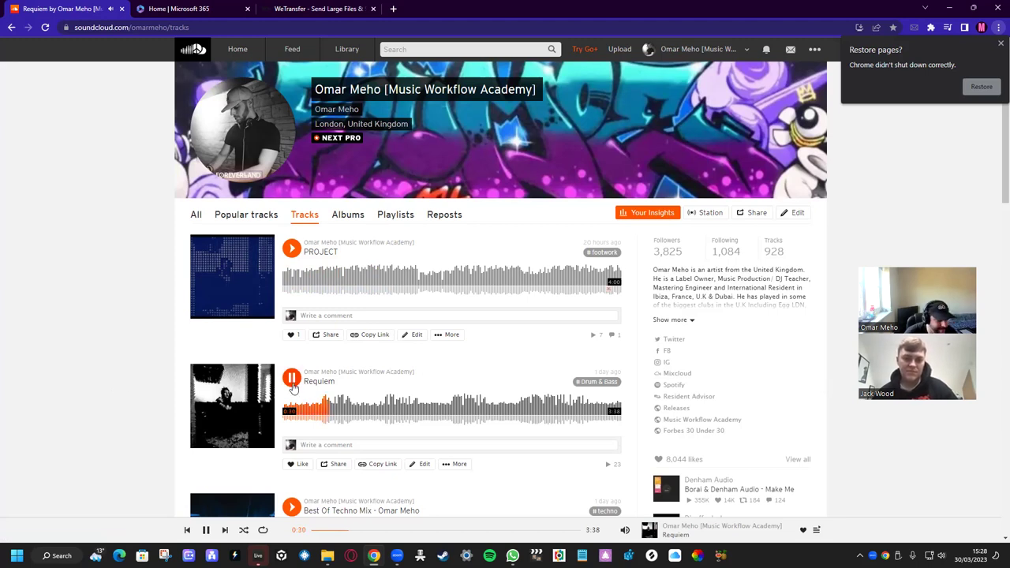
{"action": "scroll", "coordinate": [118, 371], "scroll_direction": "down", "scroll_amount": 3}
{"action": "scroll", "coordinate": [142, 403], "scroll_direction": "up", "scroll_amount": 4}
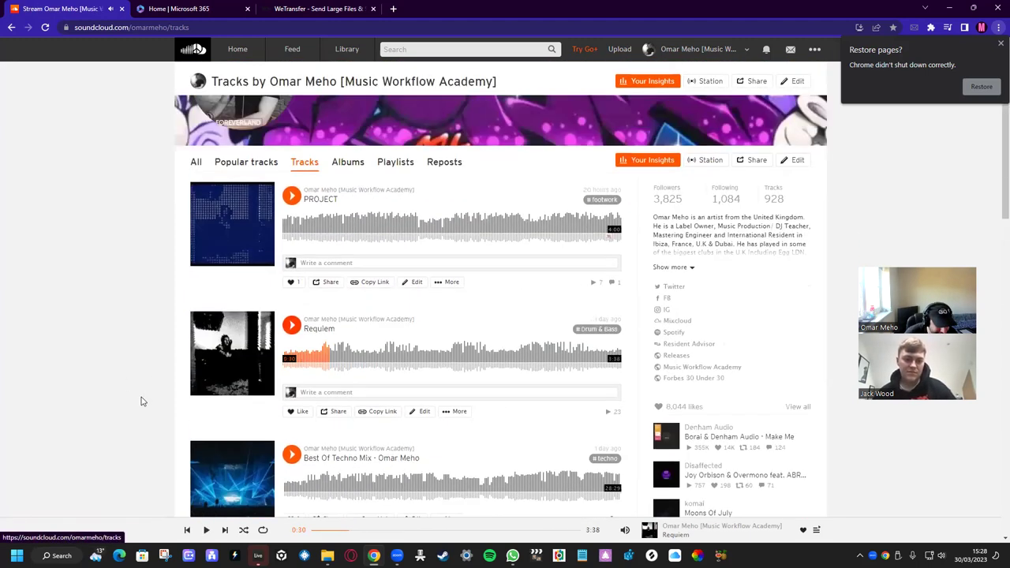
{"action": "left_click", "coordinate": [258, 555]}
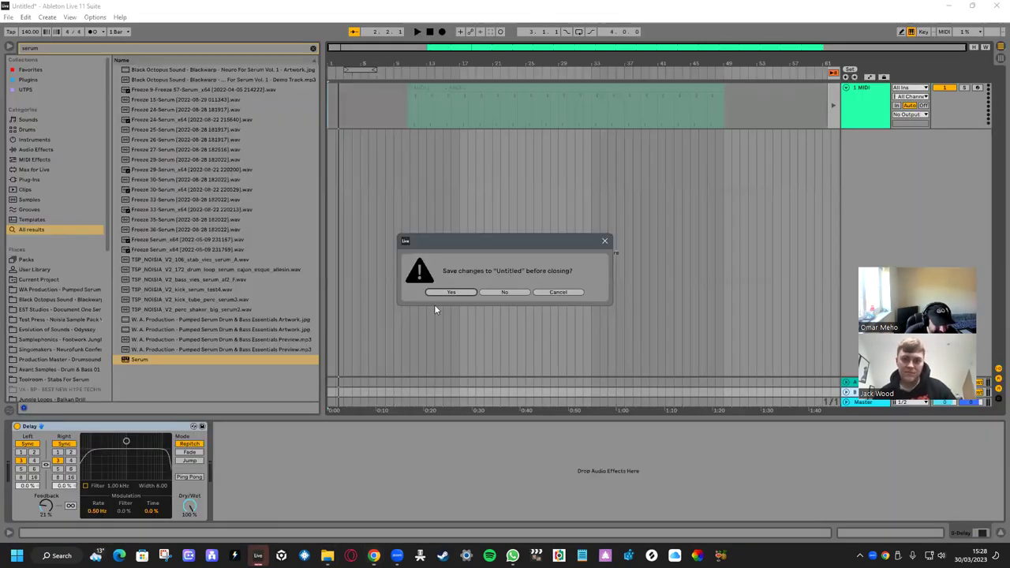
- Discard the untitled set, fit the whole song in Arrangement, and play from near the start
{"action": "left_click", "coordinate": [485, 290]}
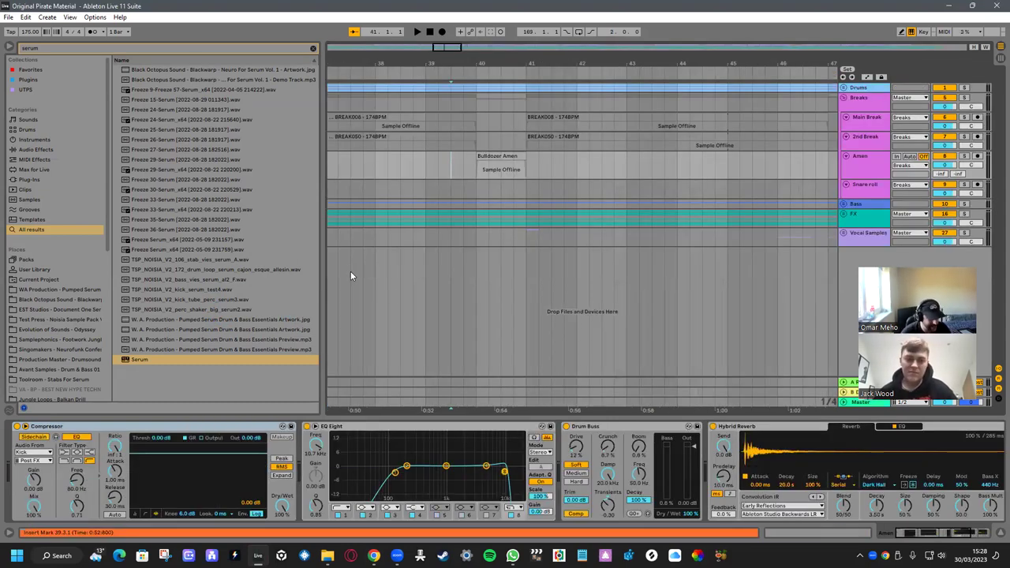
{"action": "key", "text": "w"}
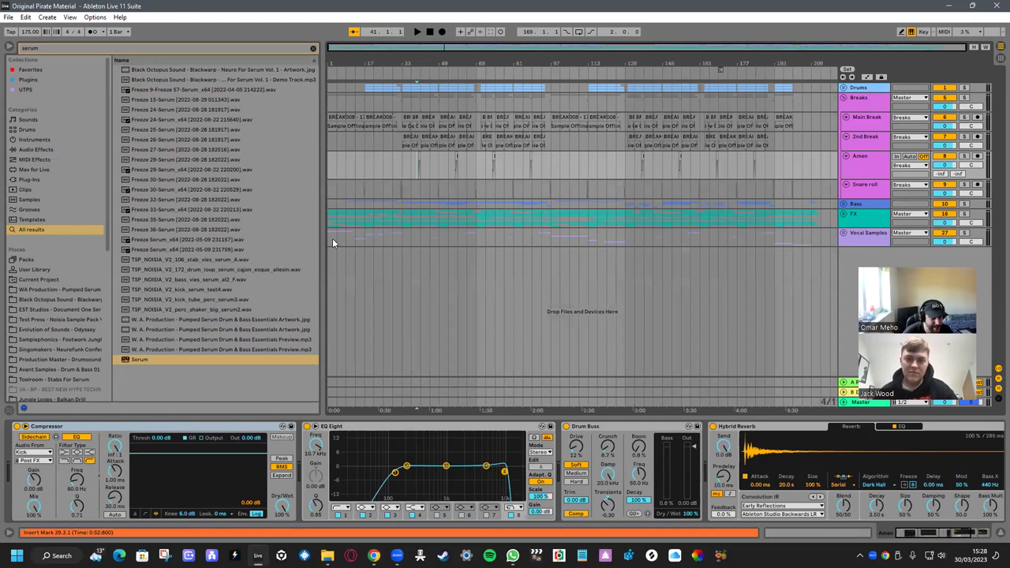
{"action": "left_click", "coordinate": [332, 239]}
{"action": "key", "text": "space"}
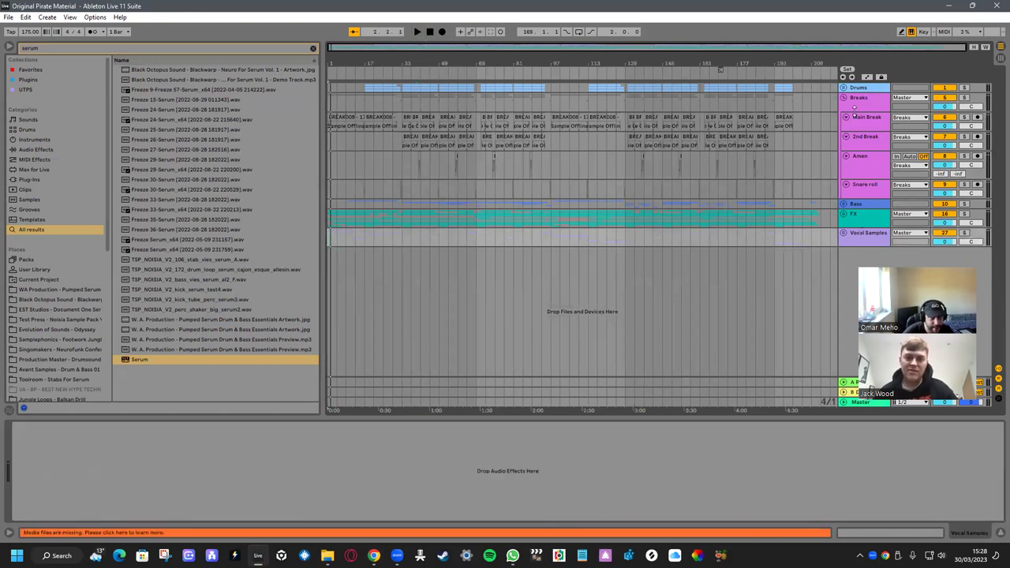
- Select Drums through Vocal Samples, enlarge the track heights, and scroll to the vocal tracks
{"action": "left_click", "coordinate": [854, 88]}
{"action": "left_click", "coordinate": [853, 237], "text": "shift"}
{"action": "left_click_drag", "start_coordinate": [853, 246], "coordinate": [687, 280]}
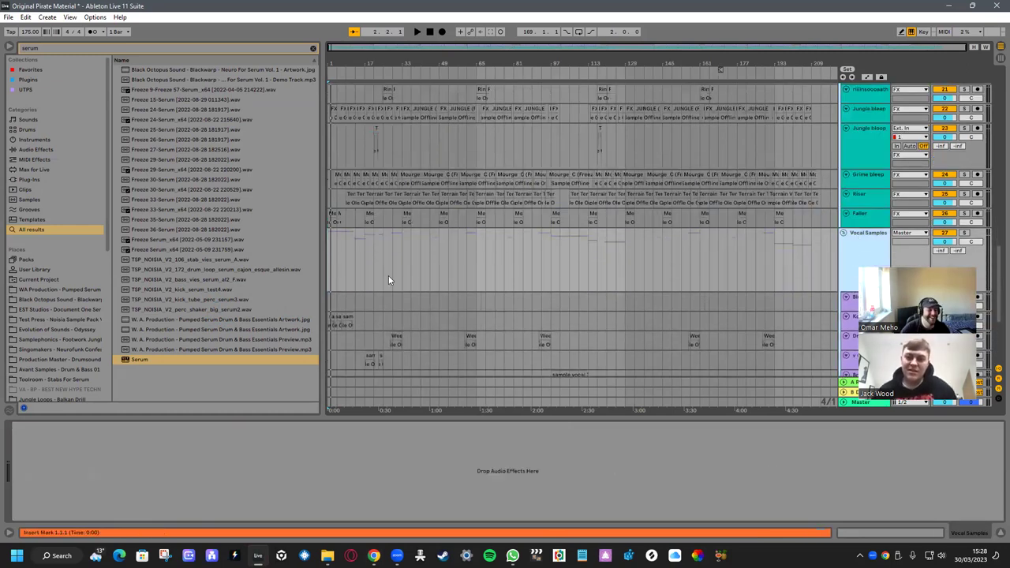
{"action": "scroll", "coordinate": [384, 260], "scroll_direction": "down", "scroll_amount": 1}
{"action": "left_click", "coordinate": [346, 244]}
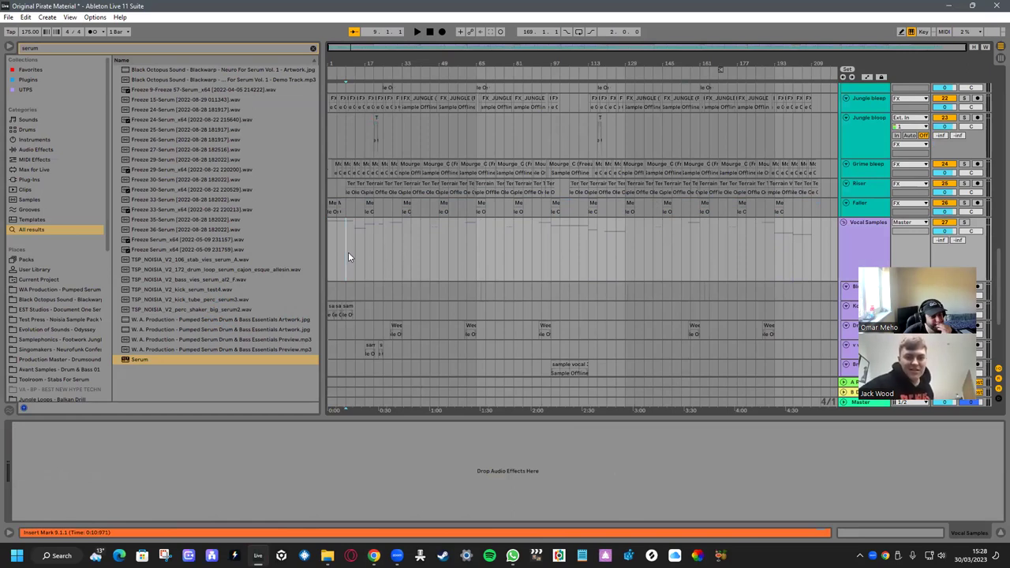
{"action": "scroll", "coordinate": [349, 259], "scroll_direction": "down", "scroll_amount": 5}
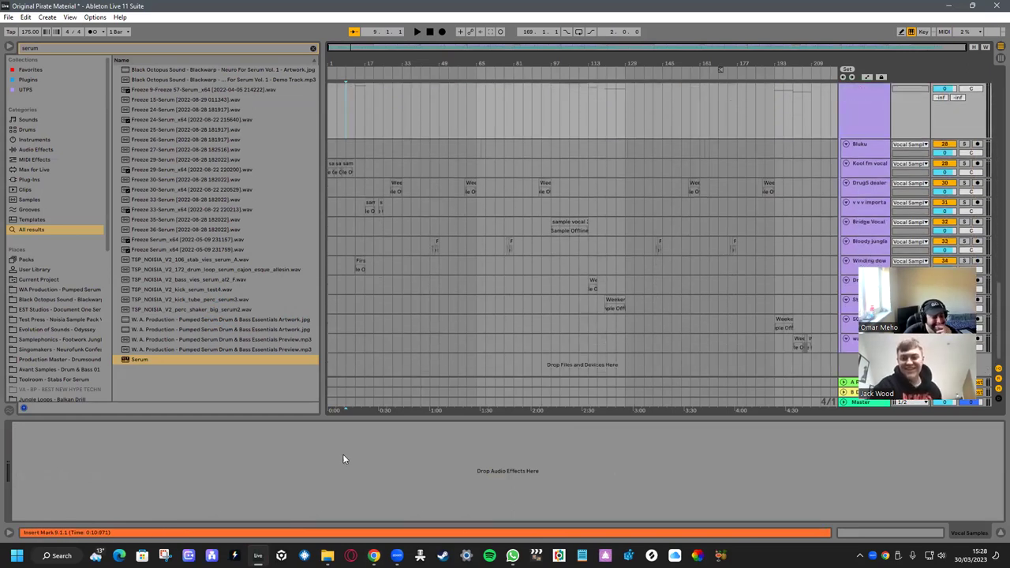
- Open the 25-file missing-media list and run Automatic Search, which finds no candidates
{"action": "left_click", "coordinate": [168, 532]}
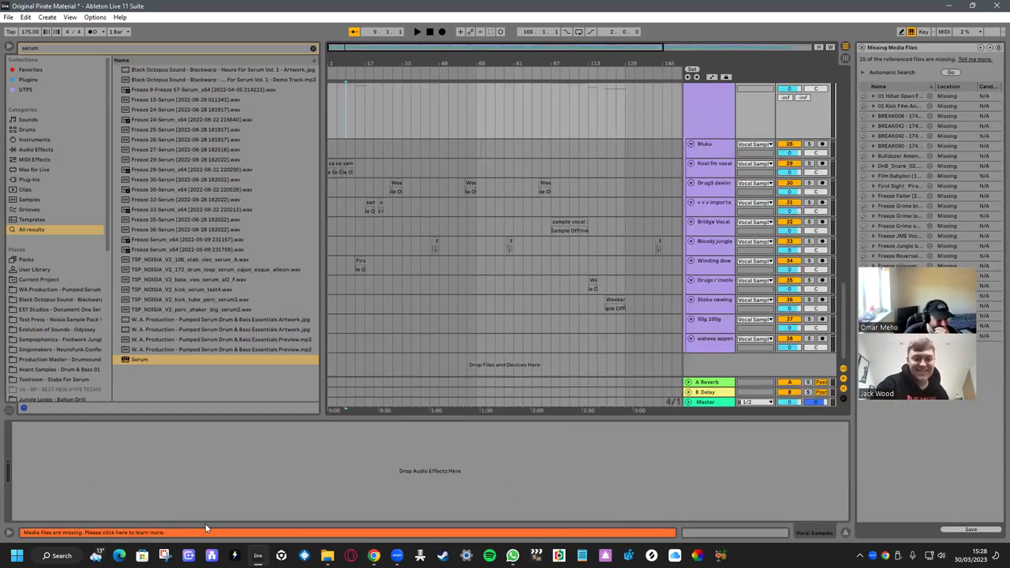
{"action": "left_click", "coordinate": [951, 72]}
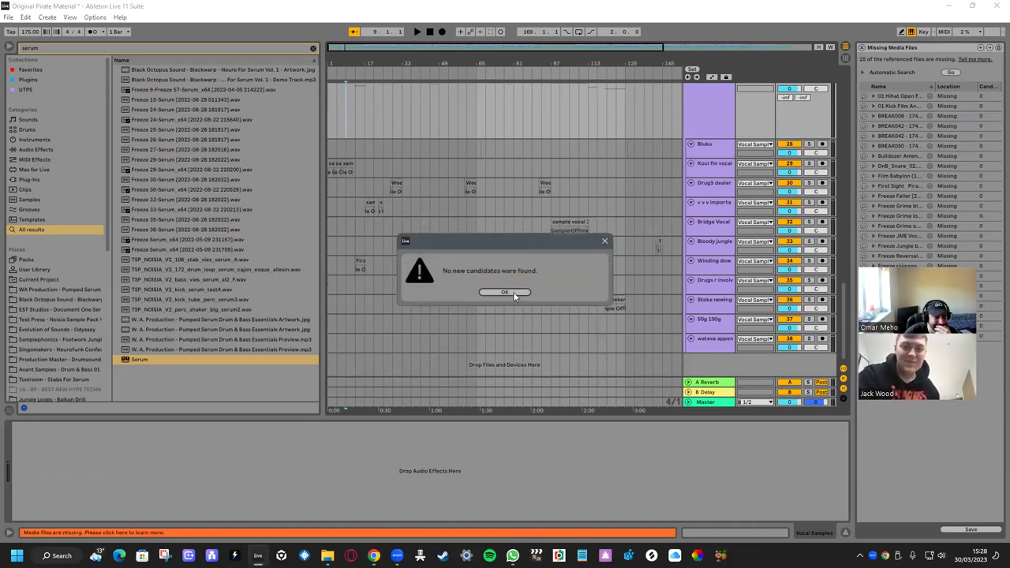
{"action": "left_click", "coordinate": [505, 293]}
- In File Explorer, browse the project's Samples folder and its Processed and Imported subfolders
{"action": "double_click", "coordinate": [580, 5]}
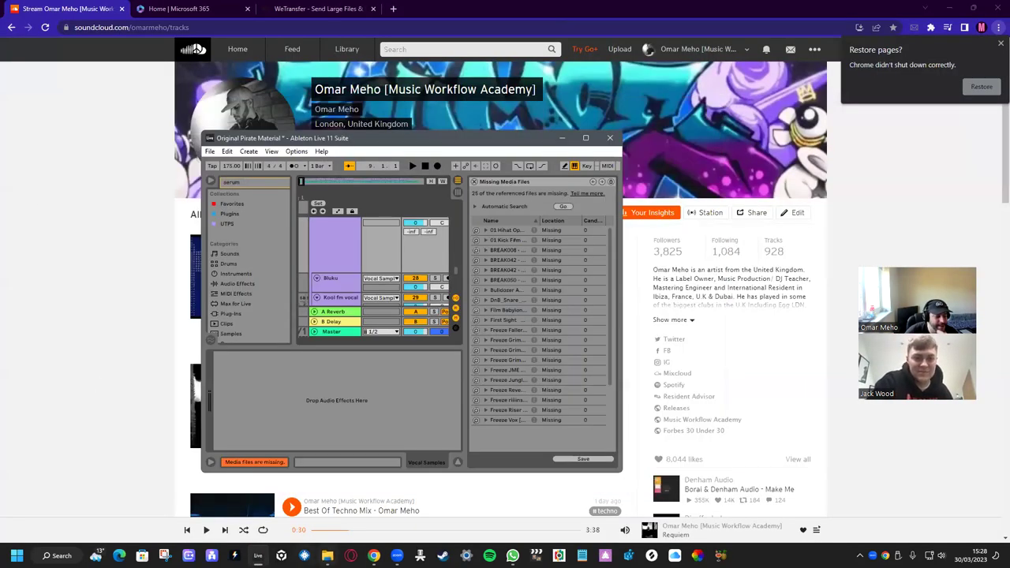
{"action": "left_click", "coordinate": [327, 556]}
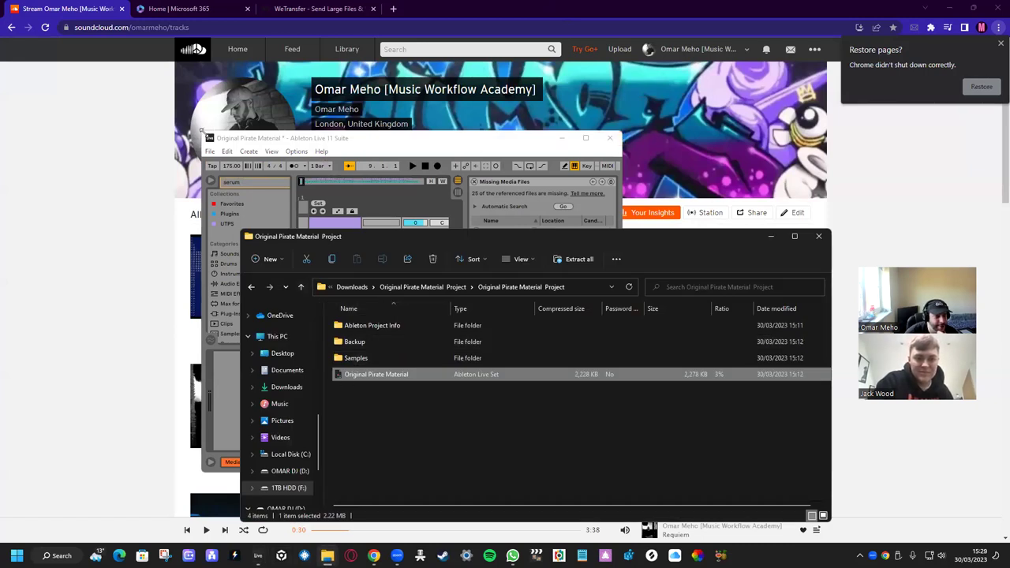
{"action": "left_click_drag", "start_coordinate": [201, 131], "coordinate": [1, 78]}
{"action": "left_click", "coordinate": [689, 272]}
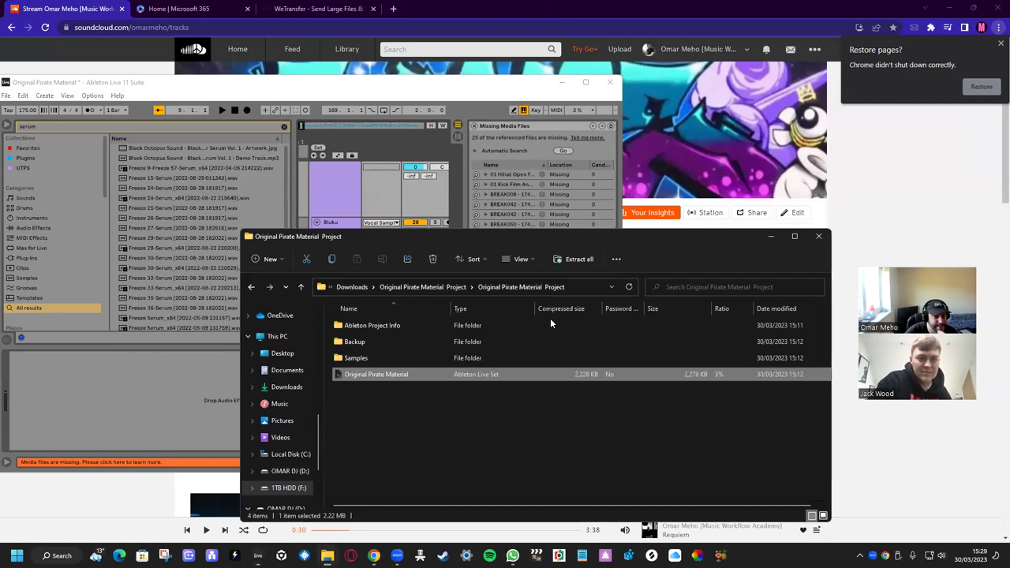
{"action": "double_click", "coordinate": [360, 356]}
{"action": "left_click_drag", "start_coordinate": [361, 358], "coordinate": [535, 187]}
{"action": "left_click", "coordinate": [371, 342]}
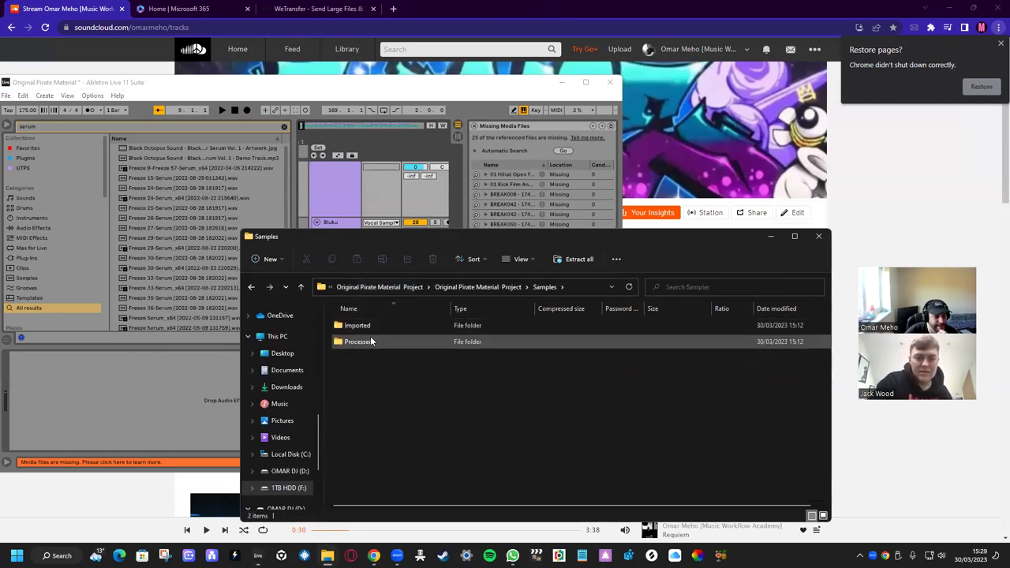
{"action": "double_click", "coordinate": [368, 342]}
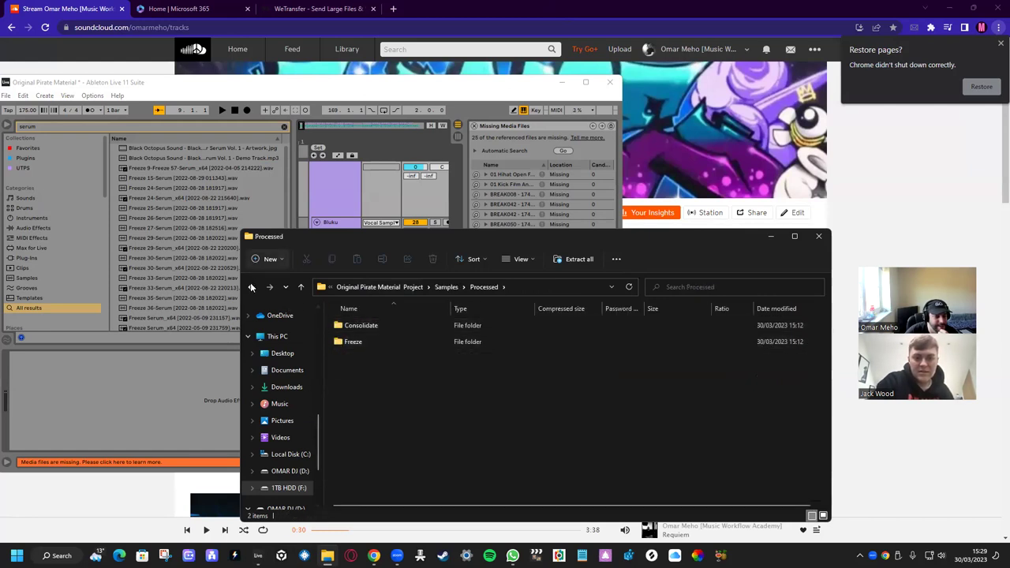
{"action": "left_click", "coordinate": [251, 286]}
{"action": "double_click", "coordinate": [382, 326]}
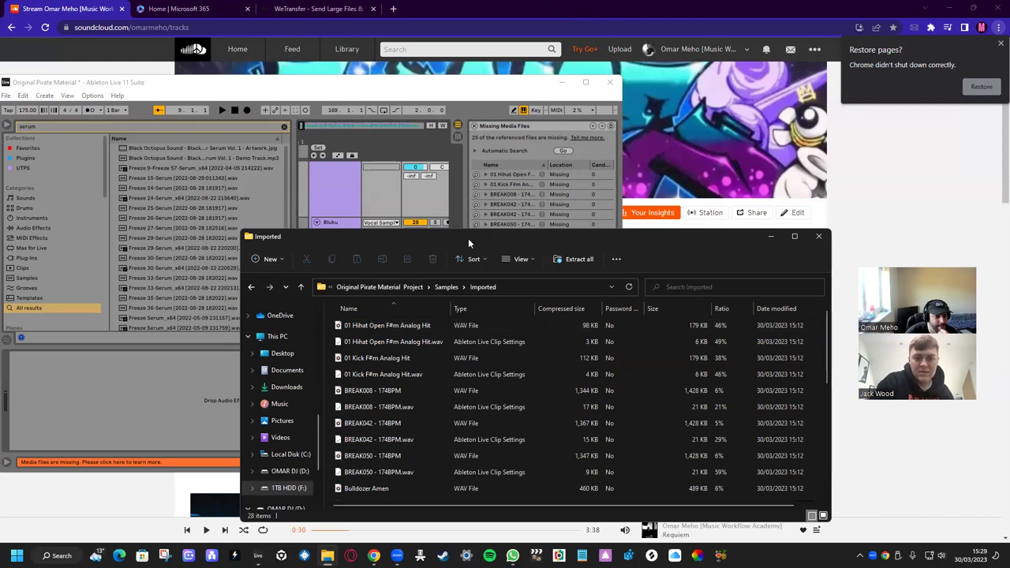
- Rerun the missing-file search, which again finds no candidates
{"action": "left_click", "coordinate": [564, 149]}
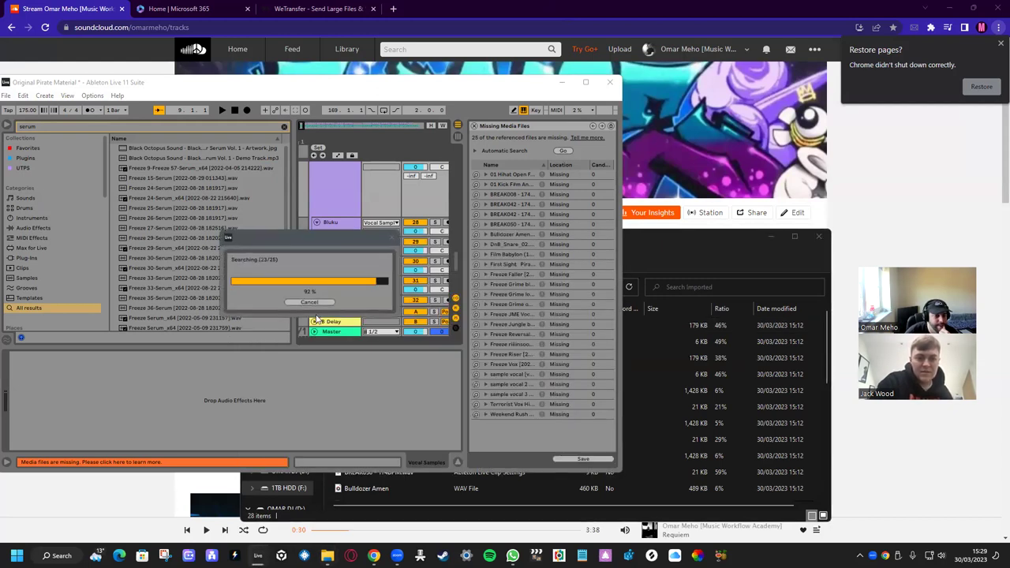
{"action": "left_click", "coordinate": [672, 246]}
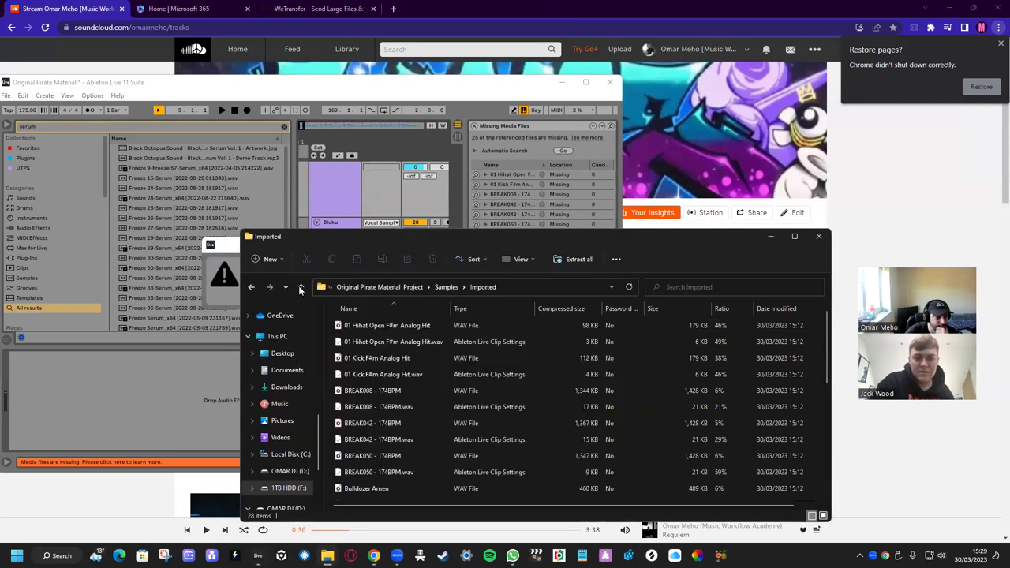
{"action": "left_click", "coordinate": [236, 272]}
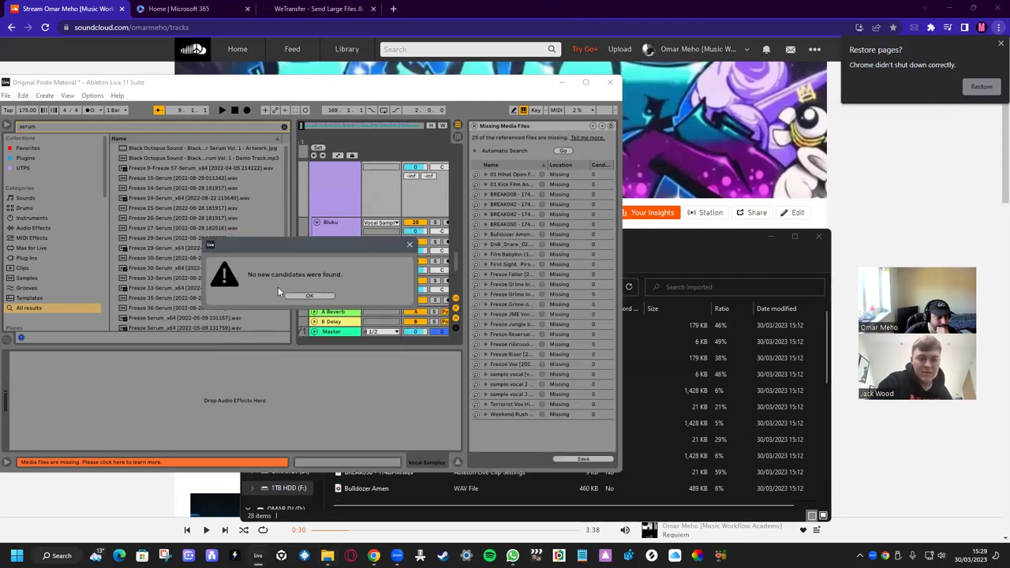
{"action": "left_click", "coordinate": [303, 295]}
{"action": "scroll", "coordinate": [43, 272], "scroll_direction": "down", "scroll_amount": 3}
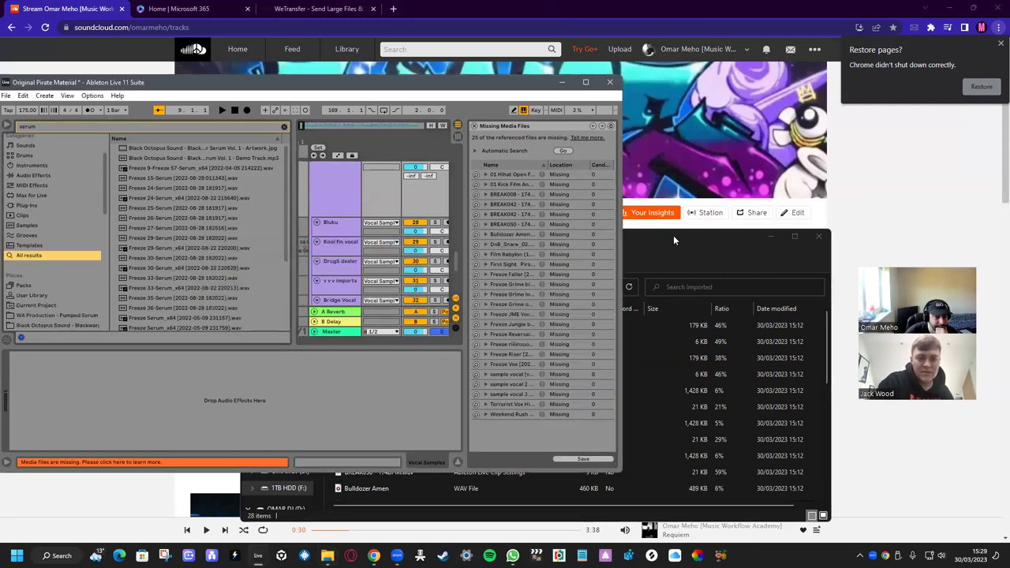
{"action": "left_click", "coordinate": [673, 235]}
- Go back to the outer folder and copy Original Pirate Material Project onto 1TB HDD (F:)
{"action": "left_click", "coordinate": [335, 264]}
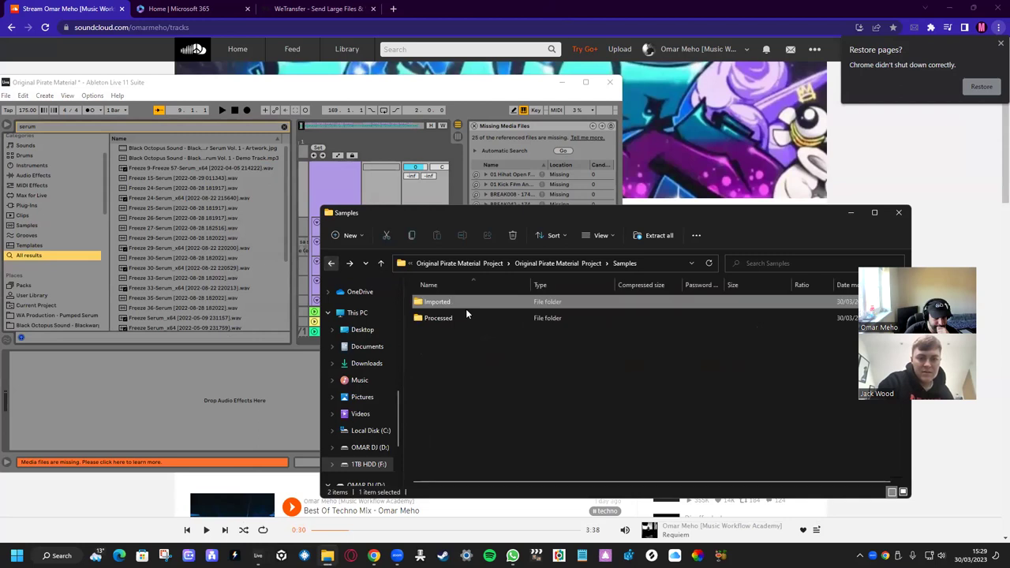
{"action": "left_click", "coordinate": [332, 264]}
{"action": "left_click", "coordinate": [332, 264]}
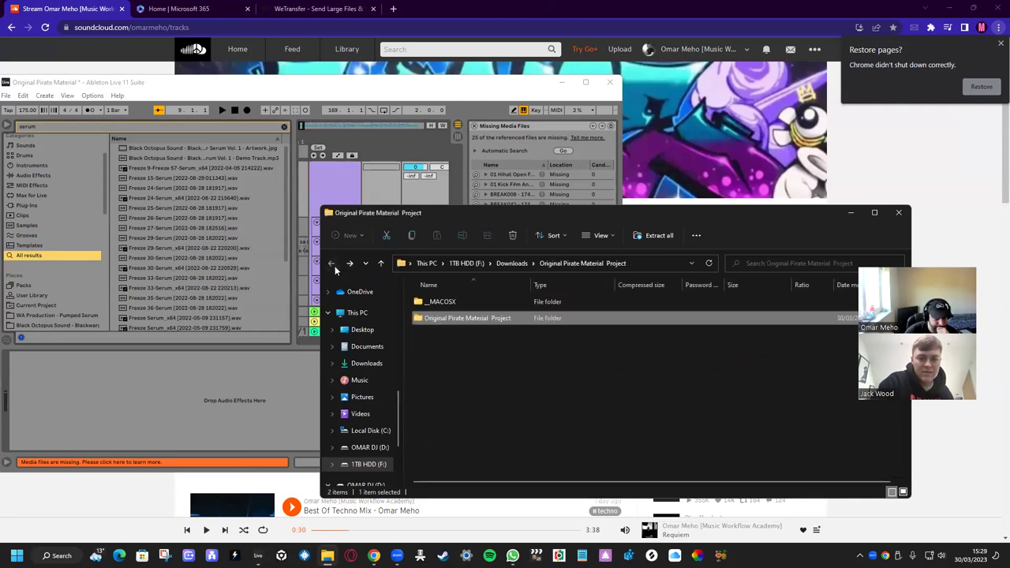
{"action": "left_click_drag", "start_coordinate": [438, 319], "coordinate": [360, 444]}
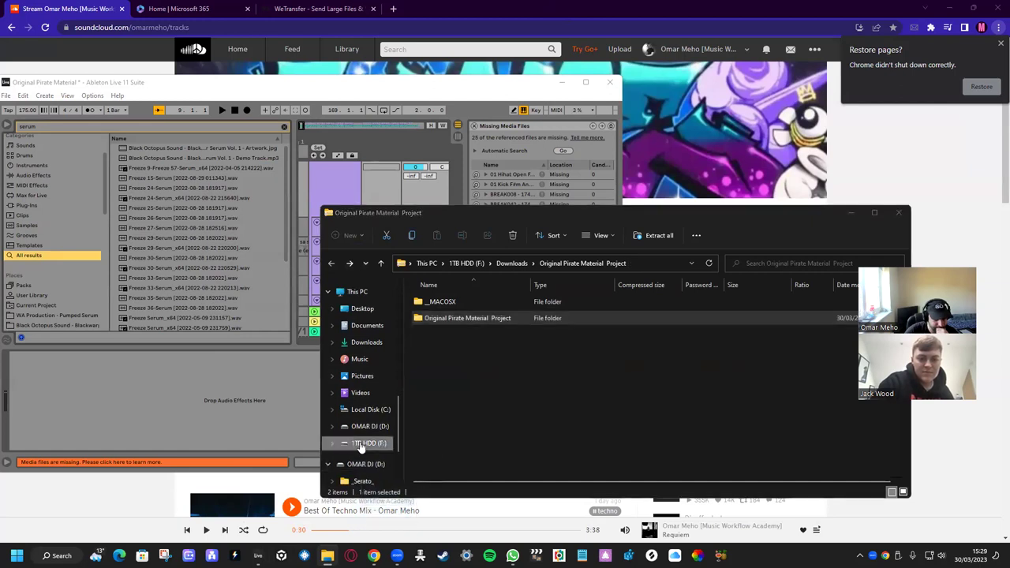
{"action": "left_click", "coordinate": [363, 444]}
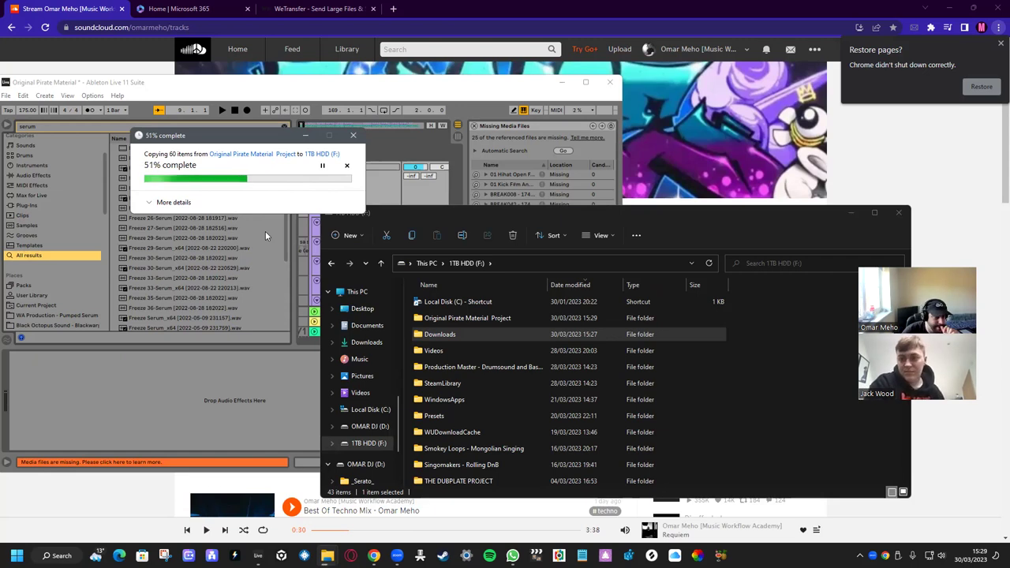
{"action": "left_click", "coordinate": [999, 43]}
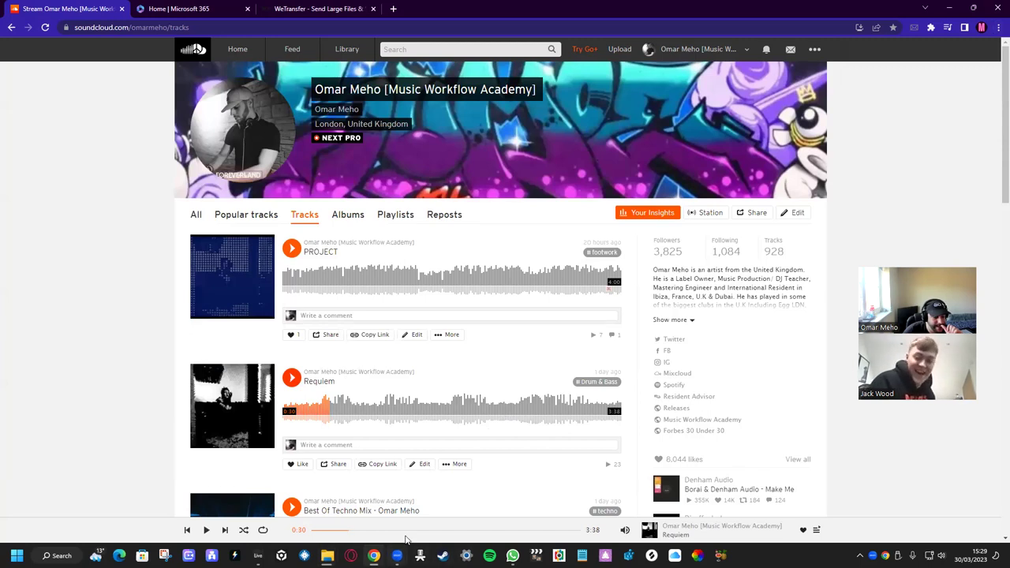
- Rerun Automatic Search in Ableton's Missing Media Files, dismiss the empty result, and return to F:
{"action": "left_click", "coordinate": [257, 556]}
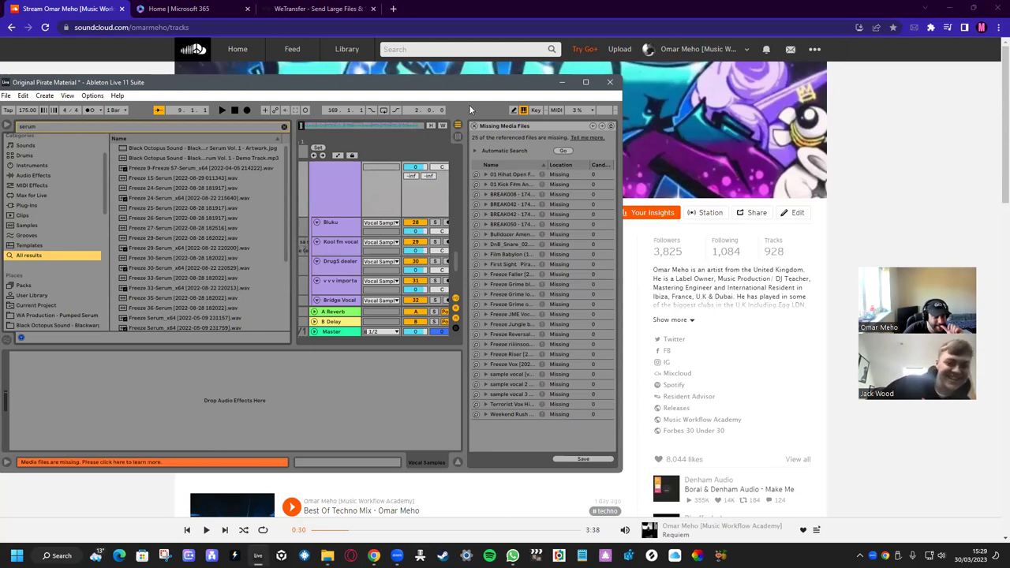
{"action": "left_click_drag", "start_coordinate": [478, 83], "coordinate": [550, 63]}
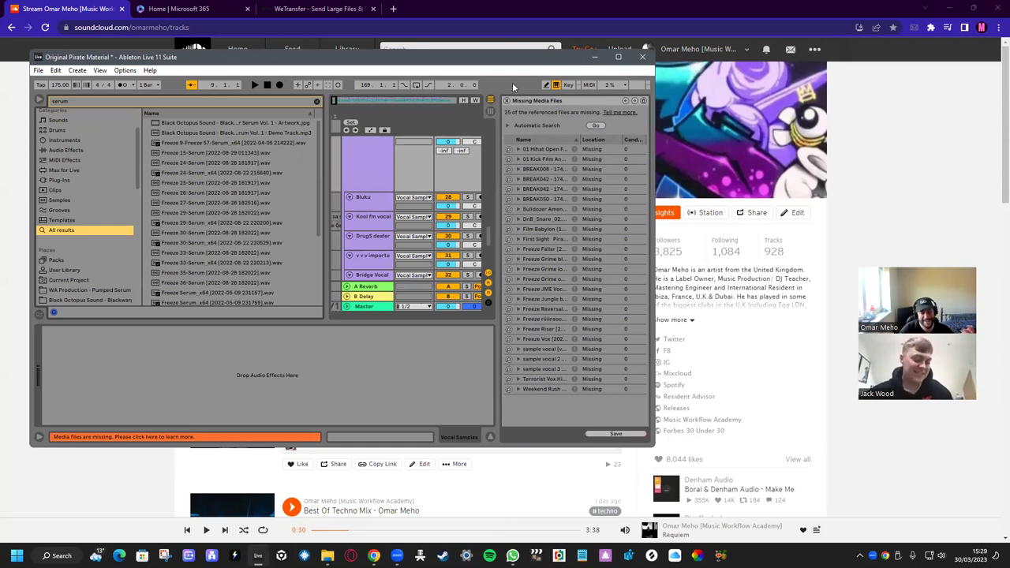
{"action": "left_click", "coordinate": [593, 126]}
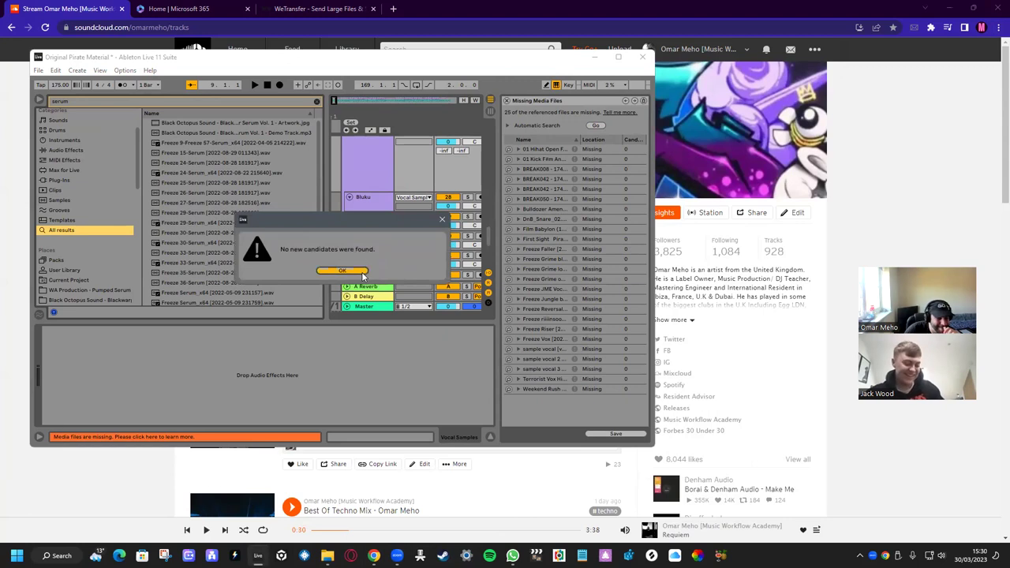
{"action": "left_click", "coordinate": [341, 270]}
{"action": "left_click", "coordinate": [327, 555]}
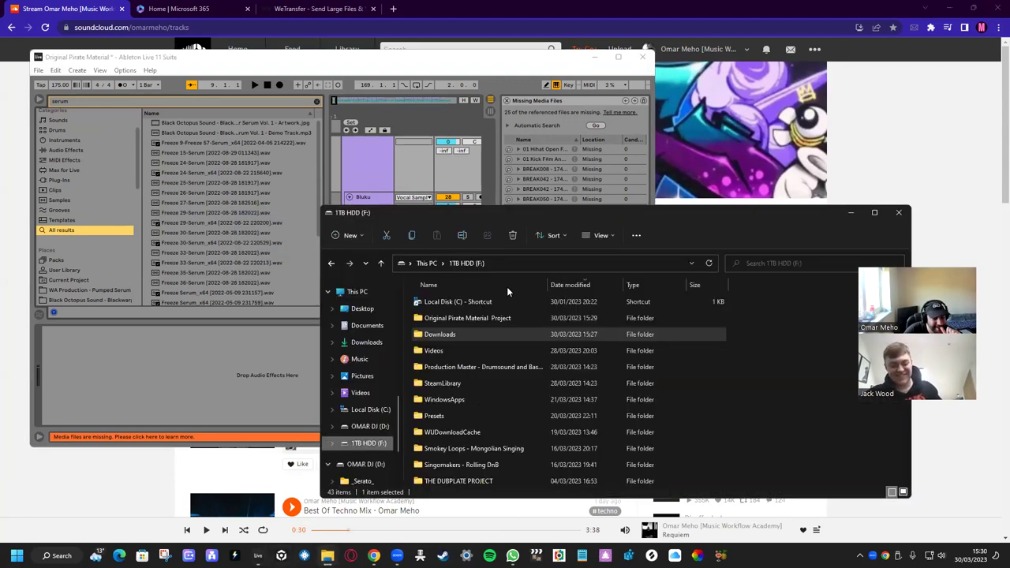
- Arrange the File Explorer window beside Live's Missing Media Files list
{"action": "left_click_drag", "start_coordinate": [407, 217], "coordinate": [546, 217]}
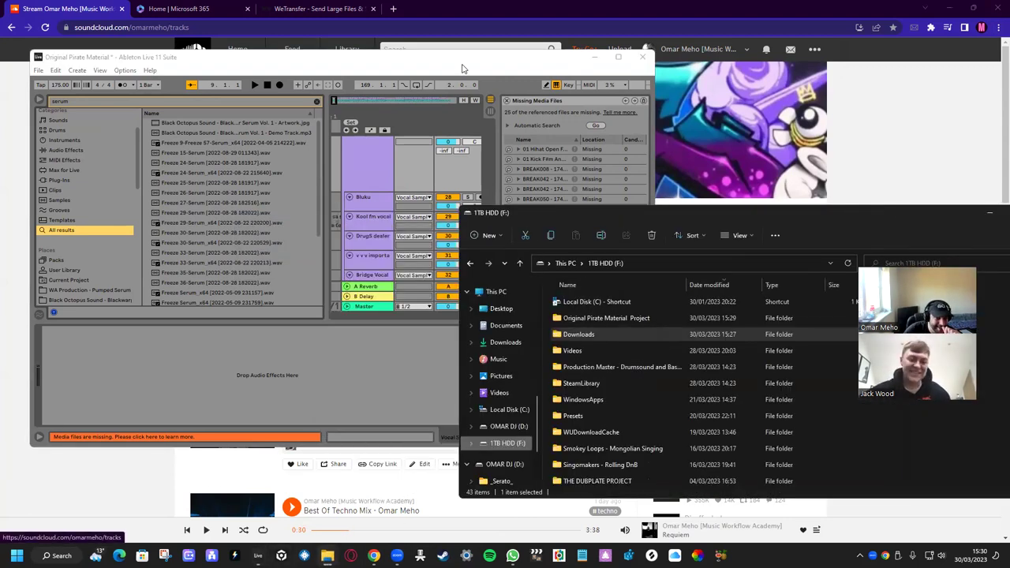
{"action": "left_click_drag", "start_coordinate": [461, 64], "coordinate": [439, 68]}
{"action": "left_click_drag", "start_coordinate": [726, 221], "coordinate": [726, 192]}
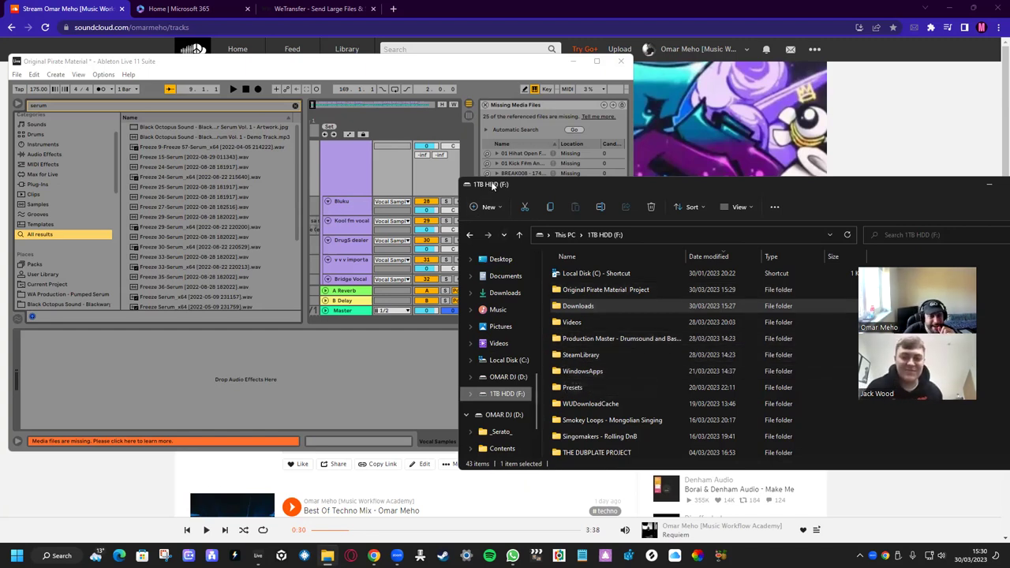
{"action": "left_click_drag", "start_coordinate": [555, 190], "coordinate": [566, 176]}
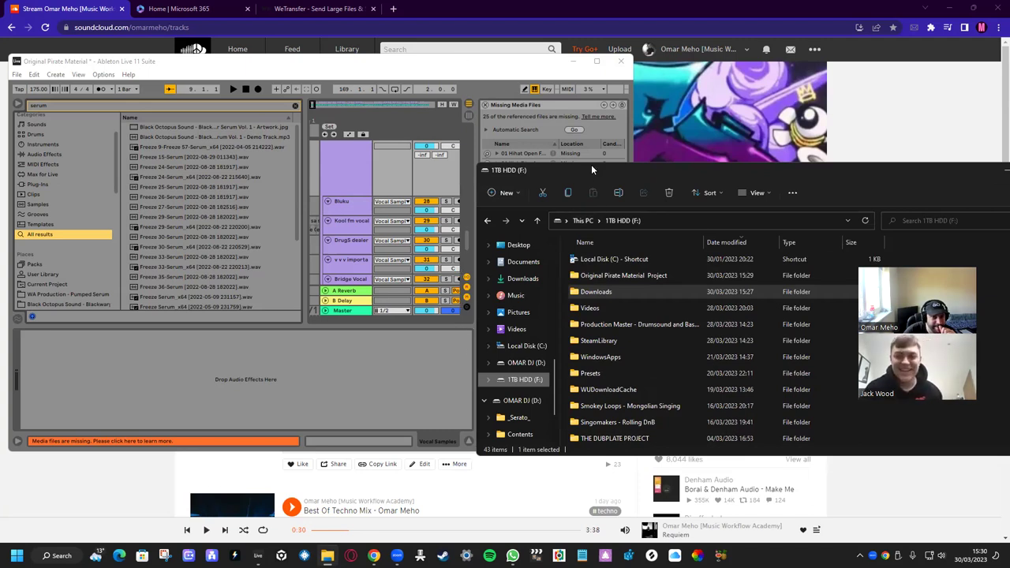
{"action": "left_click_drag", "start_coordinate": [593, 169], "coordinate": [644, 119]}
- Open Original Pirate Material Project > Samples > Imported and relink 01 Hihat from there
{"action": "left_click", "coordinate": [677, 222]}
{"action": "double_click", "coordinate": [677, 223]}
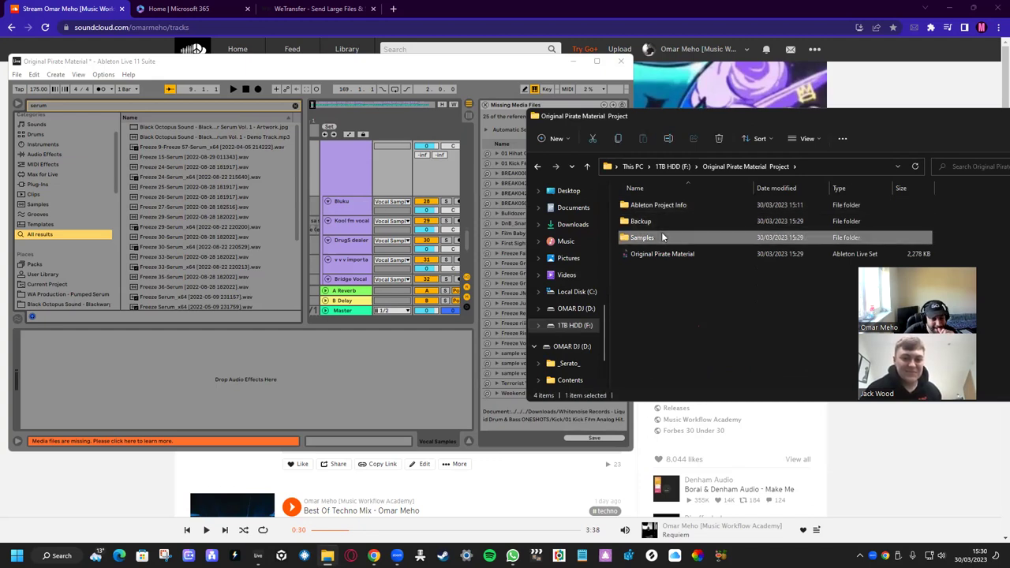
{"action": "double_click", "coordinate": [661, 232]}
{"action": "left_click", "coordinate": [665, 208]}
{"action": "double_click", "coordinate": [664, 207]}
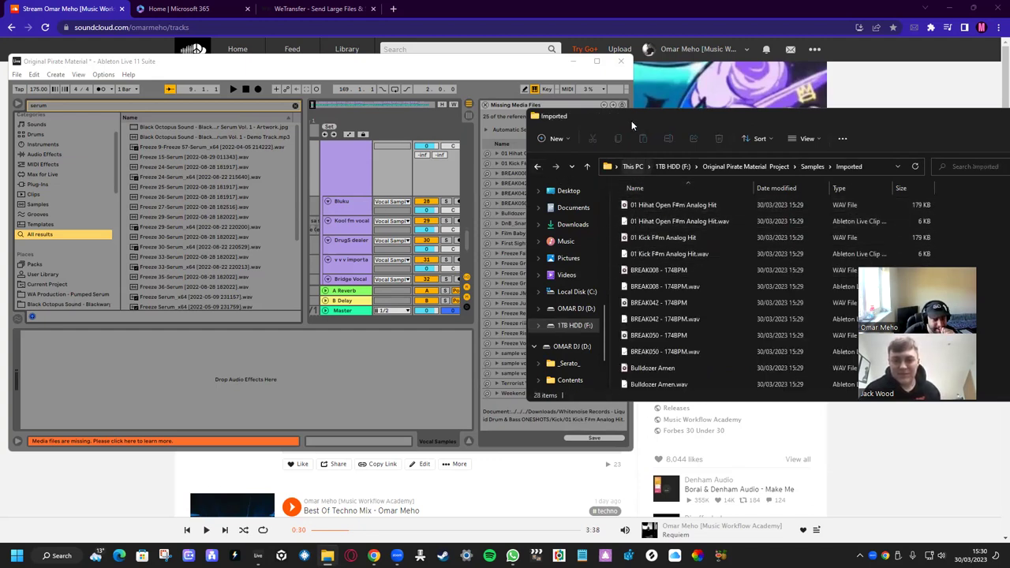
{"action": "left_click_drag", "start_coordinate": [732, 124], "coordinate": [737, 127]}
{"action": "left_click_drag", "start_coordinate": [719, 208], "coordinate": [535, 152]}
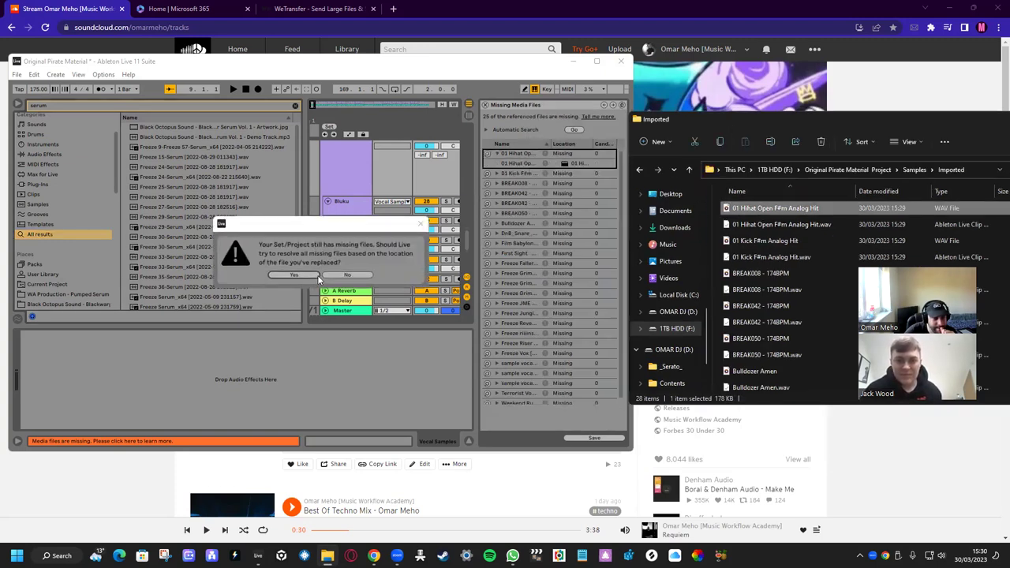
- Accept Live's resolve prompt, then relink the missing 01 Kick from the Imported folder
{"action": "left_click", "coordinate": [316, 275]}
{"action": "key", "text": "Return"}
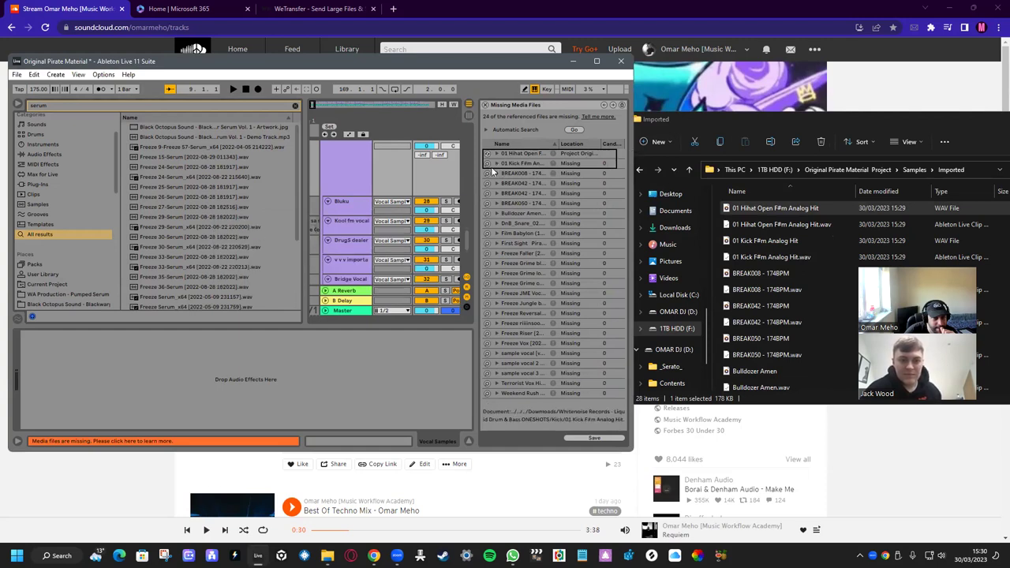
{"action": "left_click", "coordinate": [537, 163]}
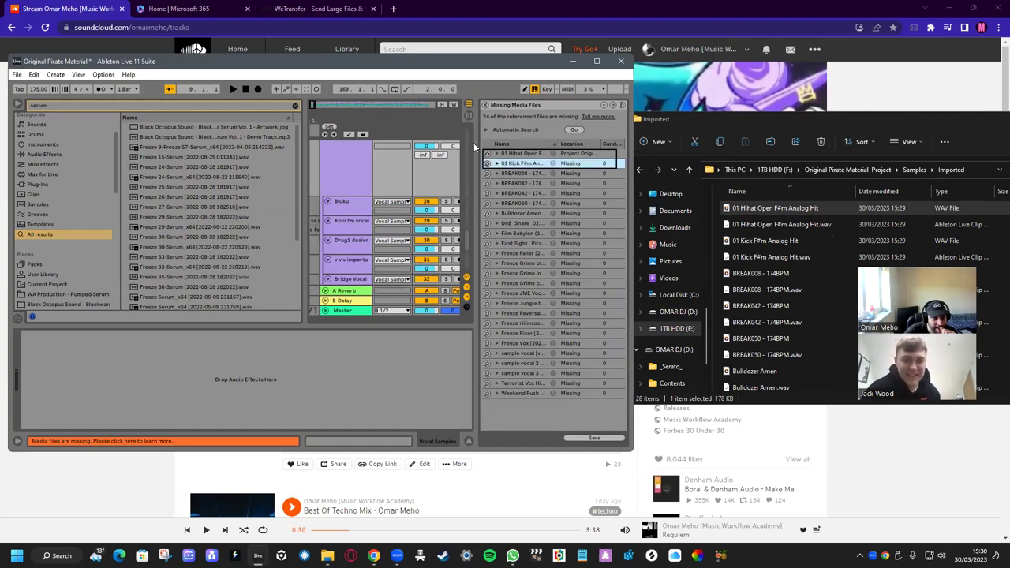
{"action": "left_click_drag", "start_coordinate": [479, 162], "coordinate": [361, 162]}
{"action": "left_click_drag", "start_coordinate": [756, 242], "coordinate": [405, 163]}
- Let Live search for other files, then relink the missing BREAK008 sample from Imported
{"action": "left_click", "coordinate": [314, 274]}
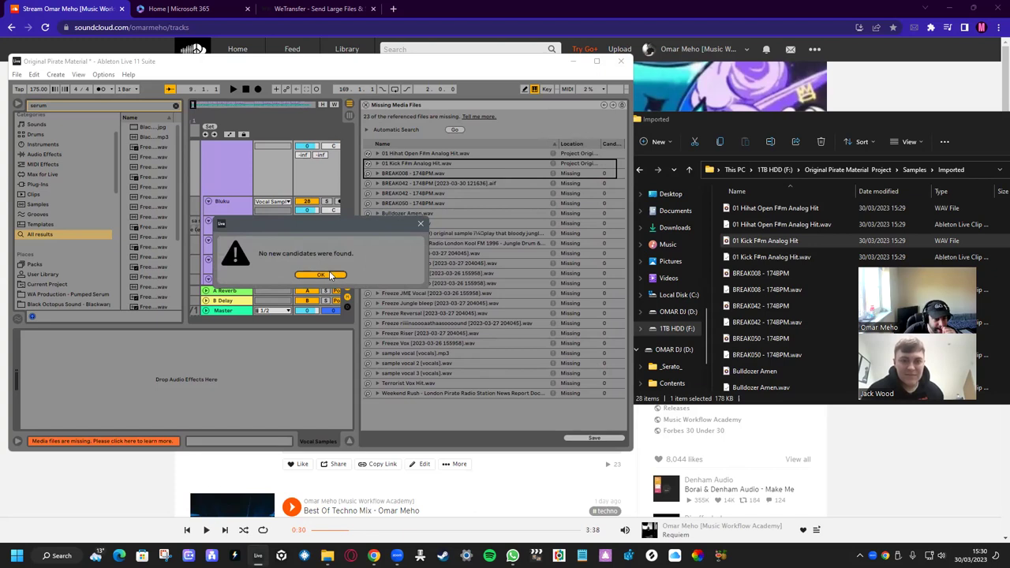
{"action": "left_click", "coordinate": [331, 275]}
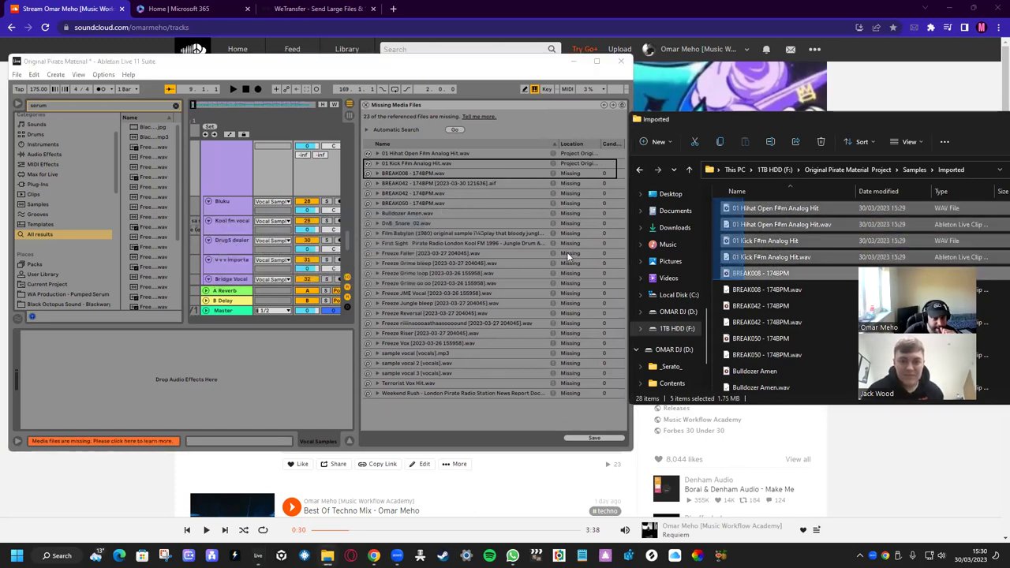
{"action": "left_click", "coordinate": [454, 174]}
{"action": "left_click", "coordinate": [454, 183]}
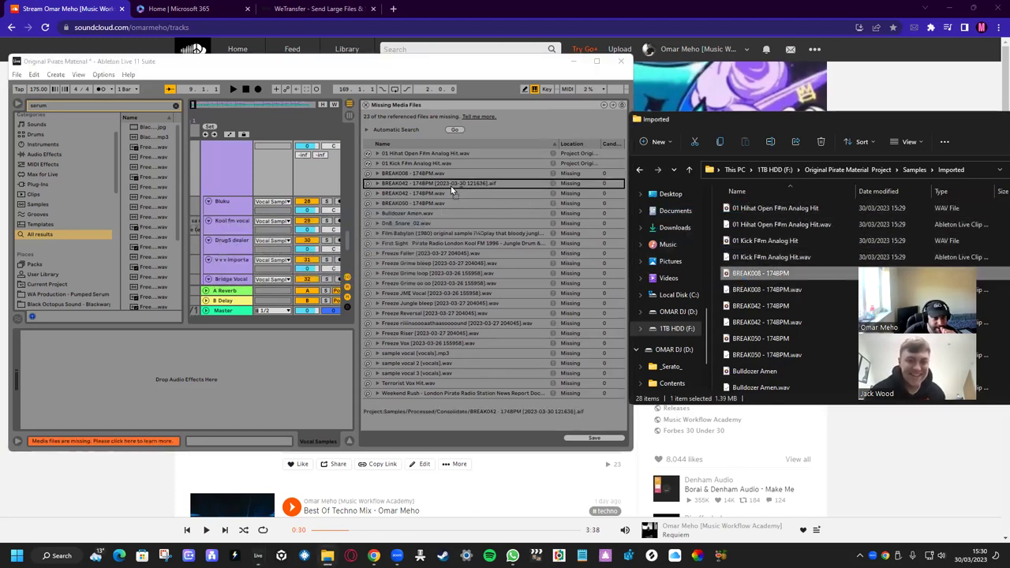
{"action": "left_click_drag", "start_coordinate": [443, 187], "coordinate": [443, 174]}
- Accept the search that replaces two more files, then expand Automatic Search
{"action": "left_click", "coordinate": [299, 276]}
{"action": "left_click", "coordinate": [299, 276]}
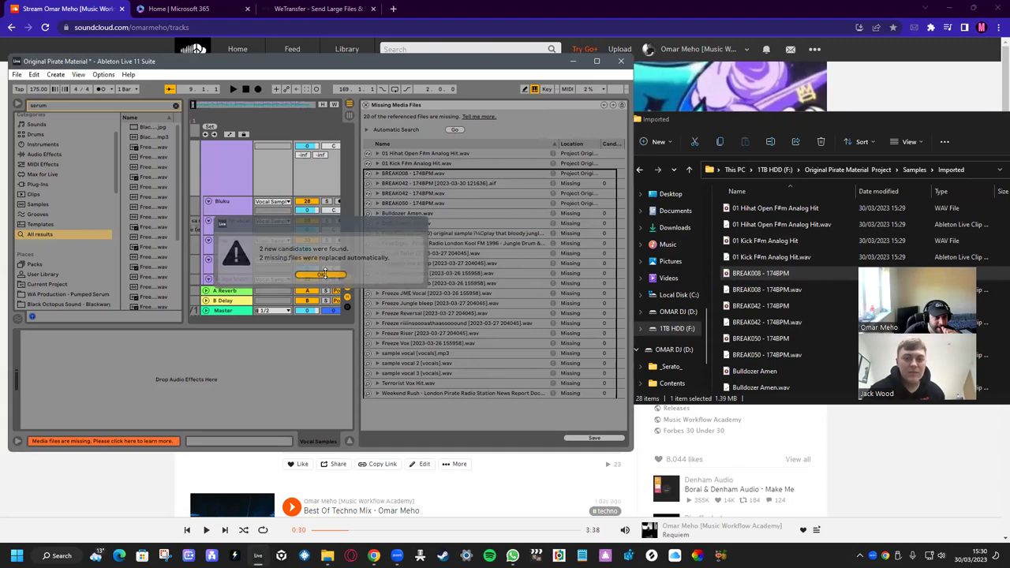
{"action": "left_click", "coordinate": [322, 274]}
{"action": "left_click", "coordinate": [366, 130]}
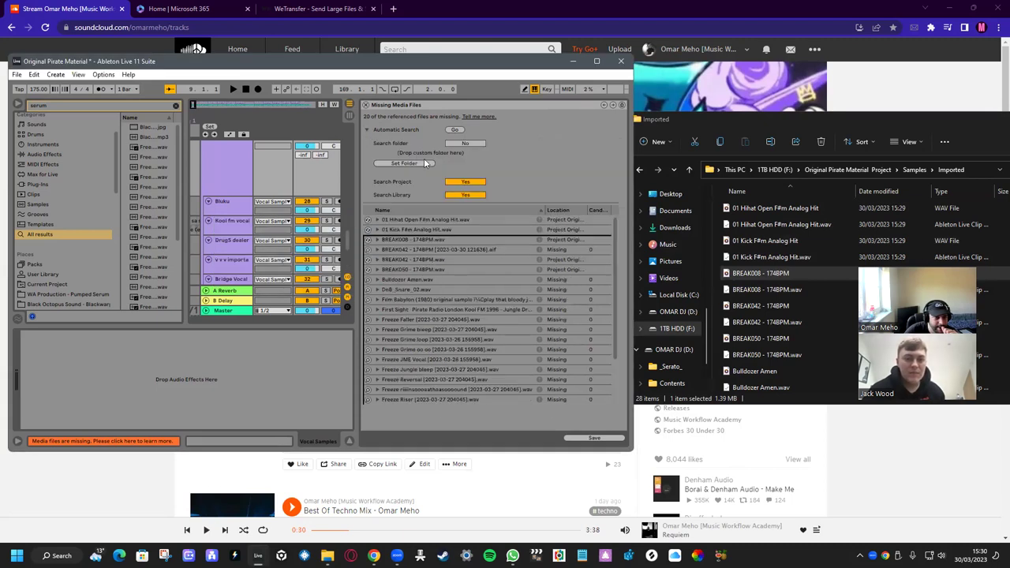
- Set the custom search folder to F:\Original Pirate Material Project on the 1TB HDD
{"action": "left_click", "coordinate": [459, 144]}
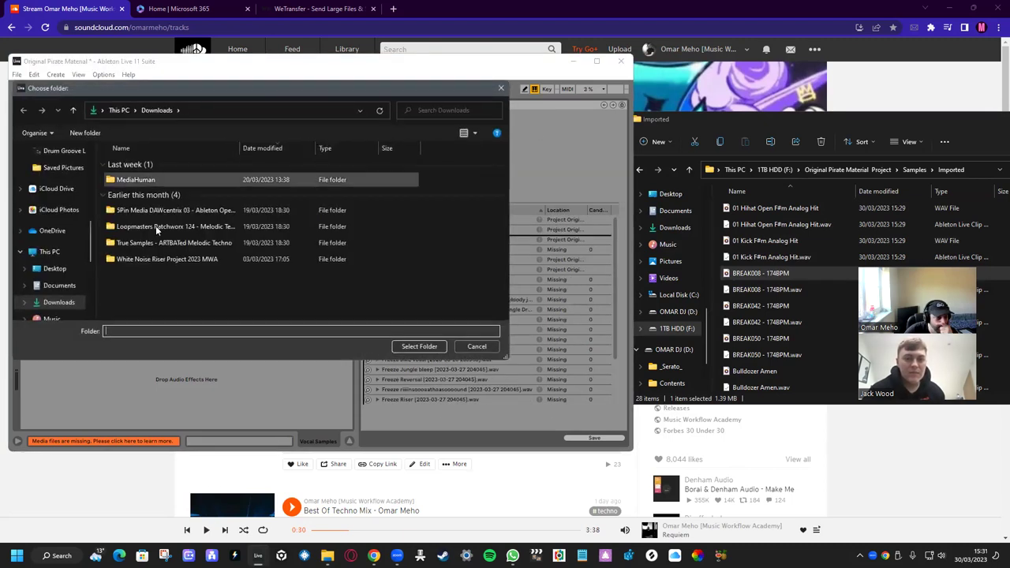
{"action": "scroll", "coordinate": [51, 264], "scroll_direction": "down", "scroll_amount": 6}
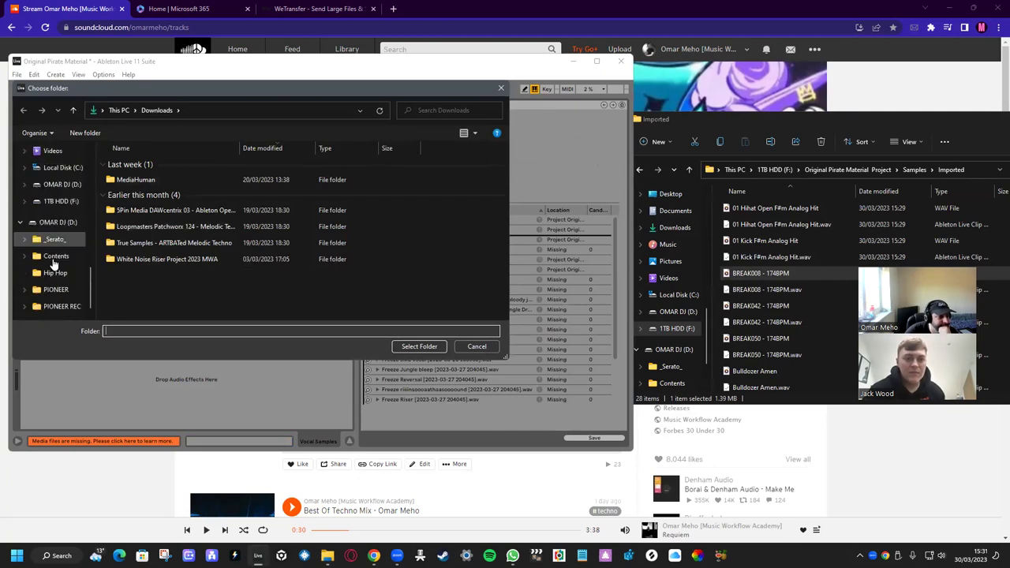
{"action": "left_click", "coordinate": [61, 202]}
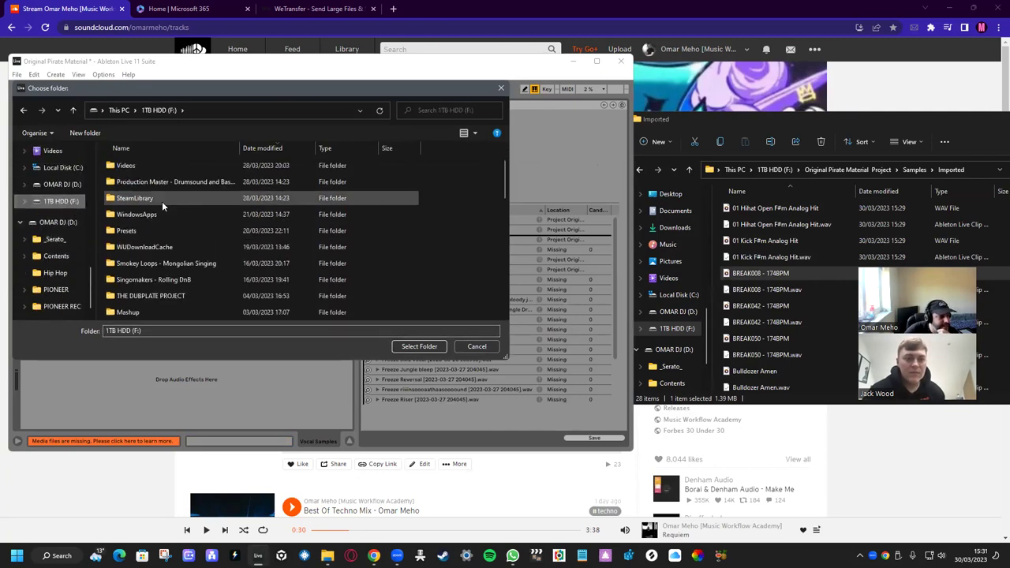
{"action": "left_click", "coordinate": [24, 201]}
{"action": "scroll", "coordinate": [31, 209], "scroll_direction": "down", "scroll_amount": 2}
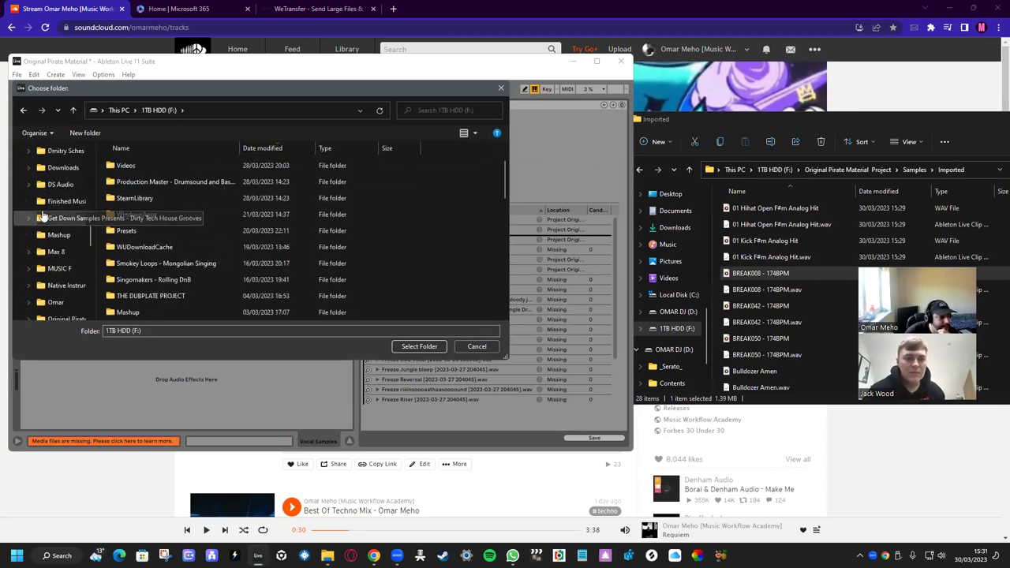
{"action": "scroll", "coordinate": [68, 204], "scroll_direction": "up", "scroll_amount": 3}
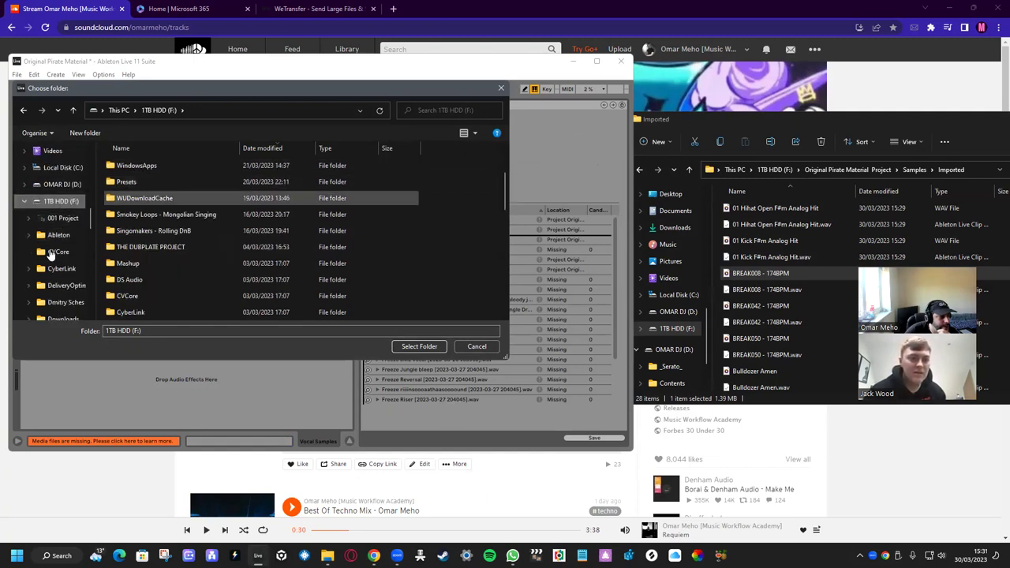
{"action": "scroll", "coordinate": [55, 252], "scroll_direction": "down", "scroll_amount": 1}
{"action": "left_click", "coordinate": [63, 287]}
{"action": "scroll", "coordinate": [197, 264], "scroll_direction": "down", "scroll_amount": 3}
{"action": "scroll", "coordinate": [56, 261], "scroll_direction": "up", "scroll_amount": 2}
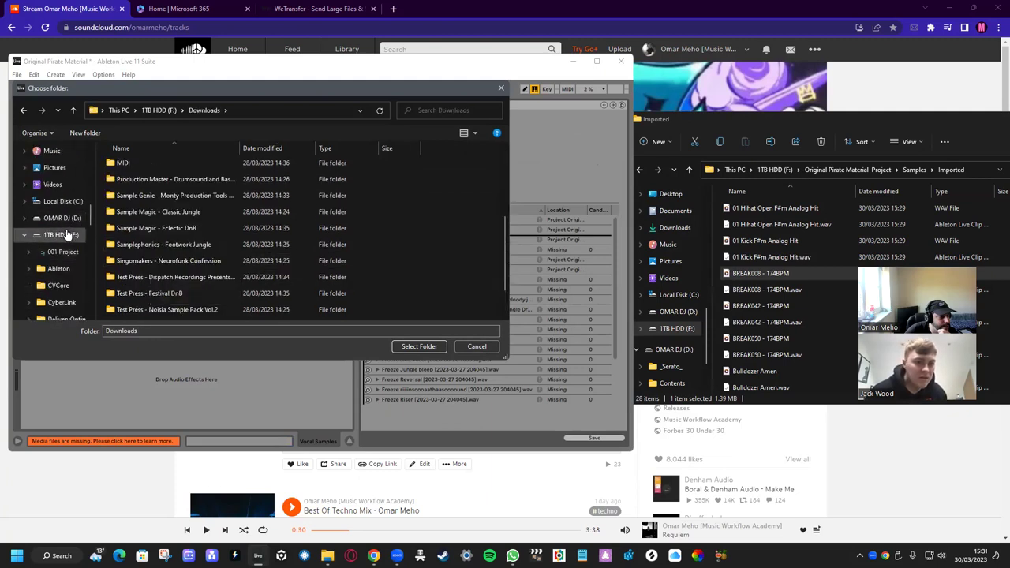
{"action": "left_click", "coordinate": [69, 235]}
{"action": "double_click", "coordinate": [171, 180]}
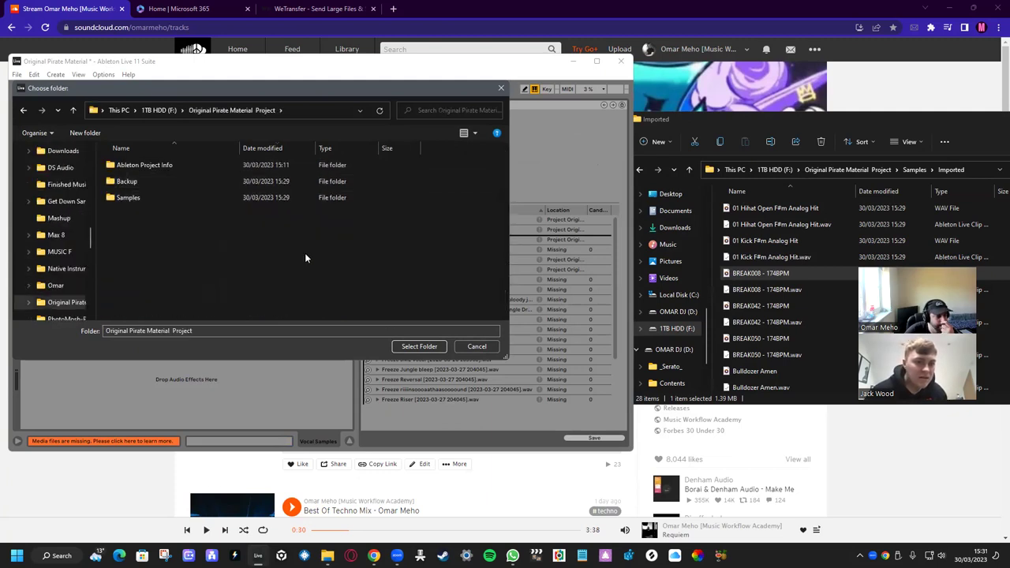
- Confirm the project folder and run the search, relinking 19 more files
{"action": "left_click", "coordinate": [419, 346]}
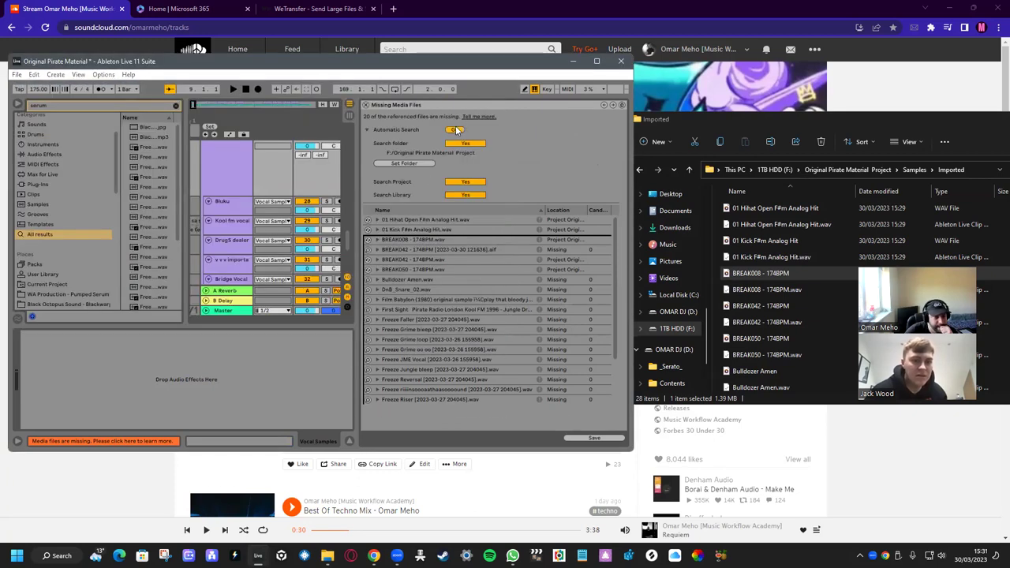
{"action": "left_click", "coordinate": [455, 129]}
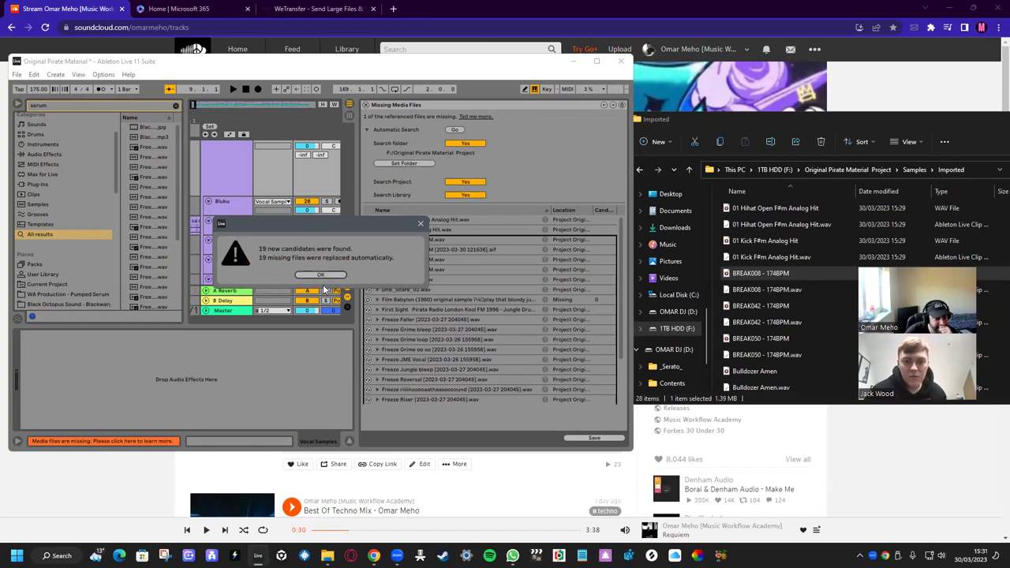
{"action": "left_click", "coordinate": [321, 275]}
- Maximize Live and select the Bloody jungle track in the arrangement
{"action": "left_click", "coordinate": [595, 62]}
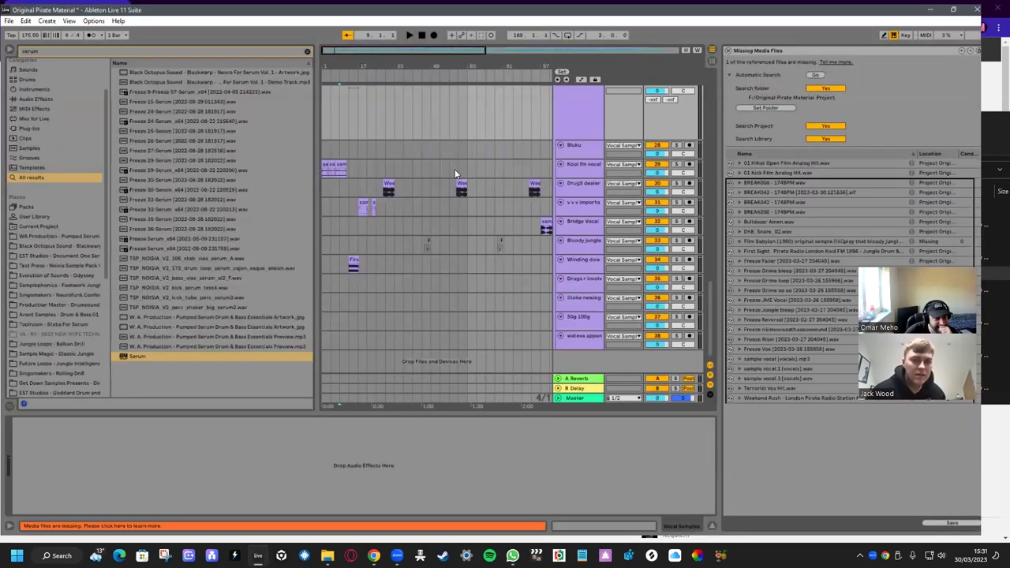
{"action": "left_click", "coordinate": [607, 247]}
{"action": "scroll", "coordinate": [435, 269], "scroll_direction": "down", "scroll_amount": 3}
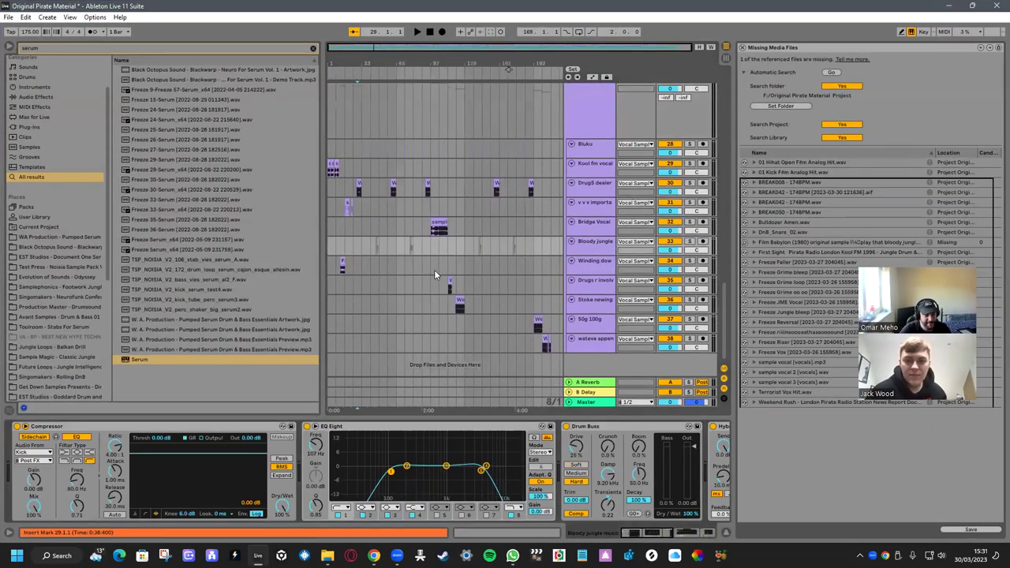
{"action": "scroll", "coordinate": [437, 266], "scroll_direction": "up", "scroll_amount": 3}
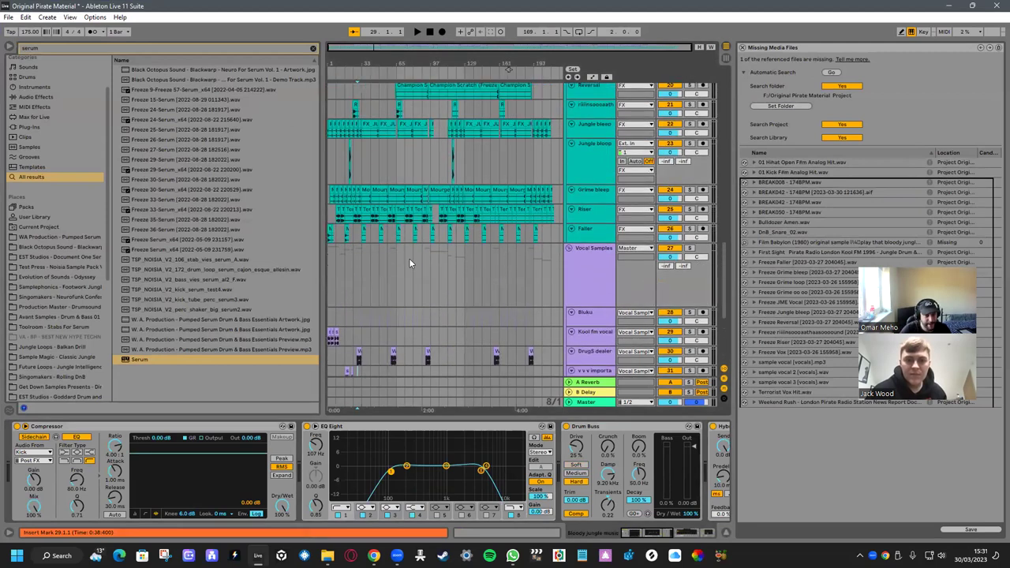
{"action": "scroll", "coordinate": [406, 264], "scroll_direction": "up", "scroll_amount": 3}
{"action": "scroll", "coordinate": [398, 284], "scroll_direction": "down", "scroll_amount": 3}
{"action": "scroll", "coordinate": [412, 334], "scroll_direction": "up", "scroll_amount": 5}
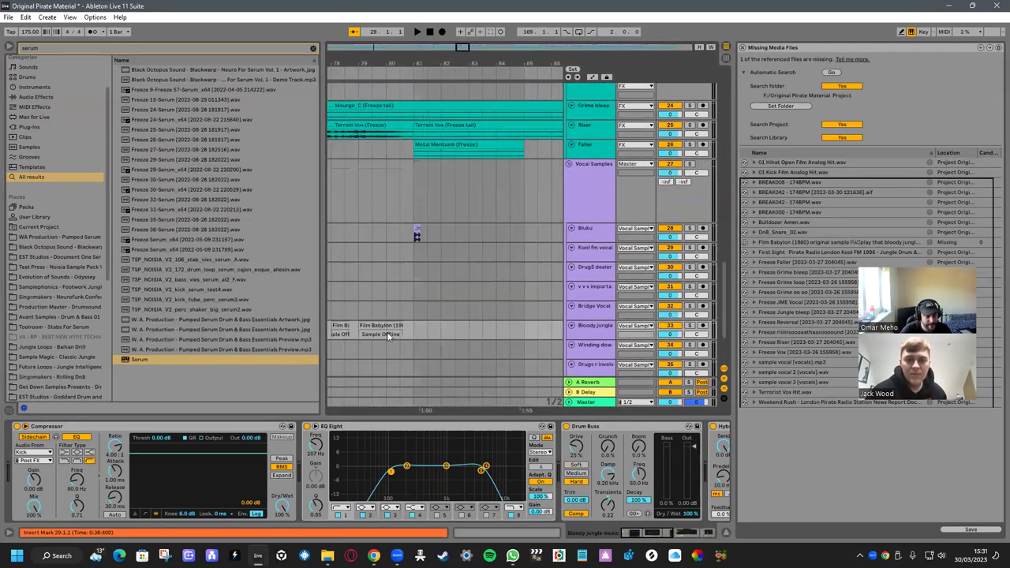
- Confirm the Film Babylon clip shows Sample Offline and select its missing-file entry
{"action": "double_click", "coordinate": [387, 329]}
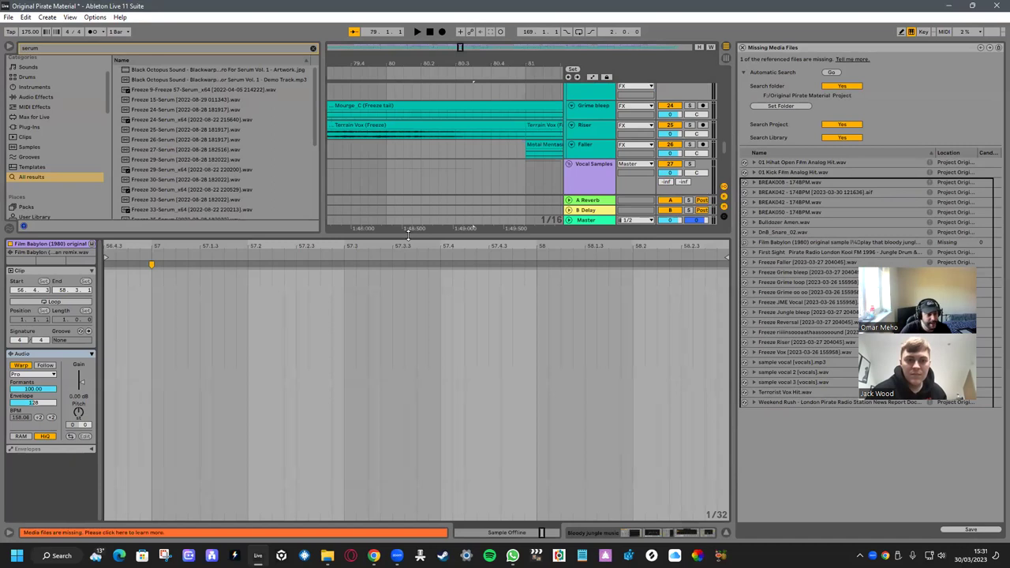
{"action": "key", "text": "ctrl+alt+l"}
{"action": "double_click", "coordinate": [412, 350]}
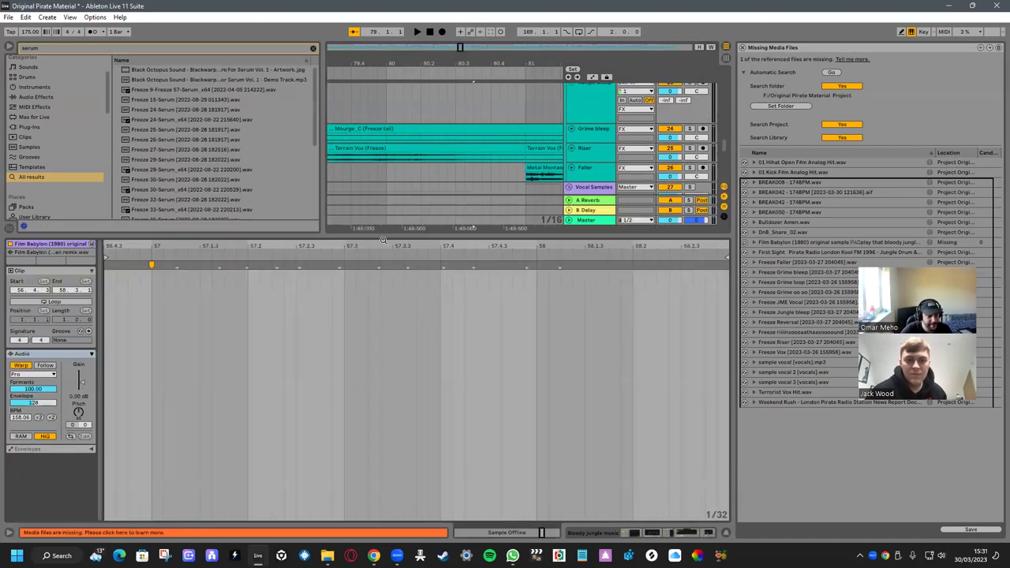
{"action": "double_click", "coordinate": [384, 237]}
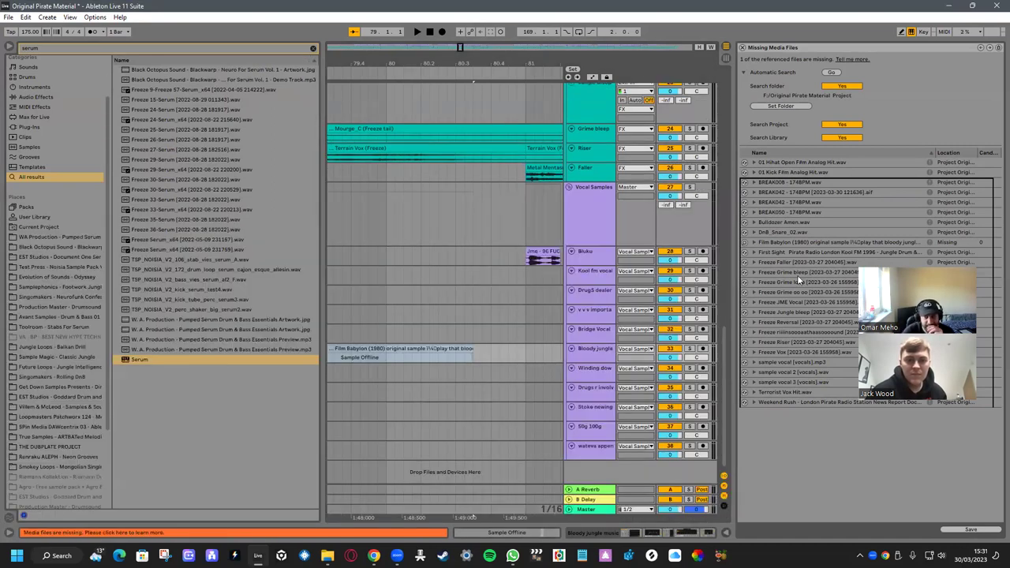
{"action": "left_click", "coordinate": [750, 242]}
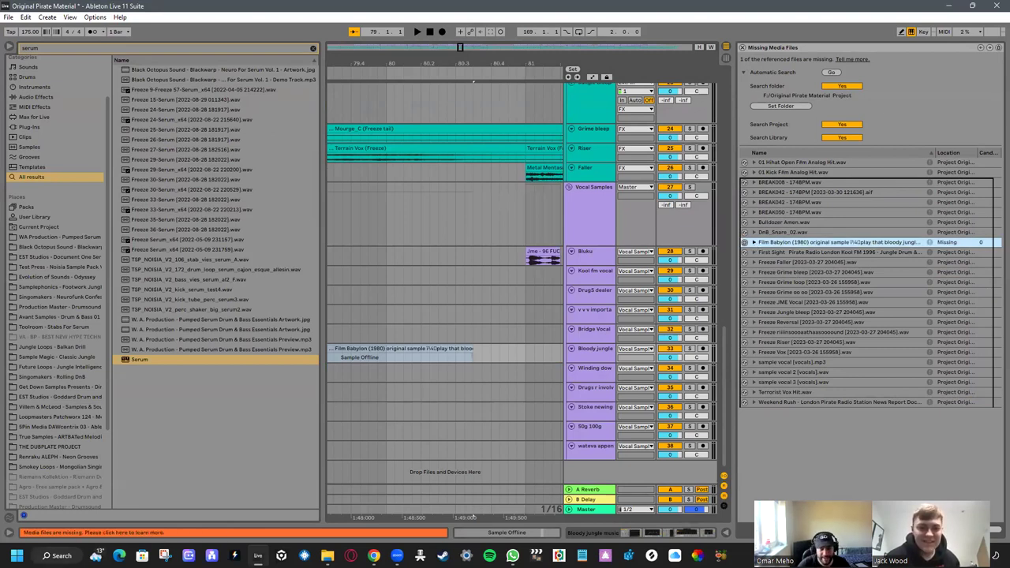
{"action": "left_click", "coordinate": [60, 555]}
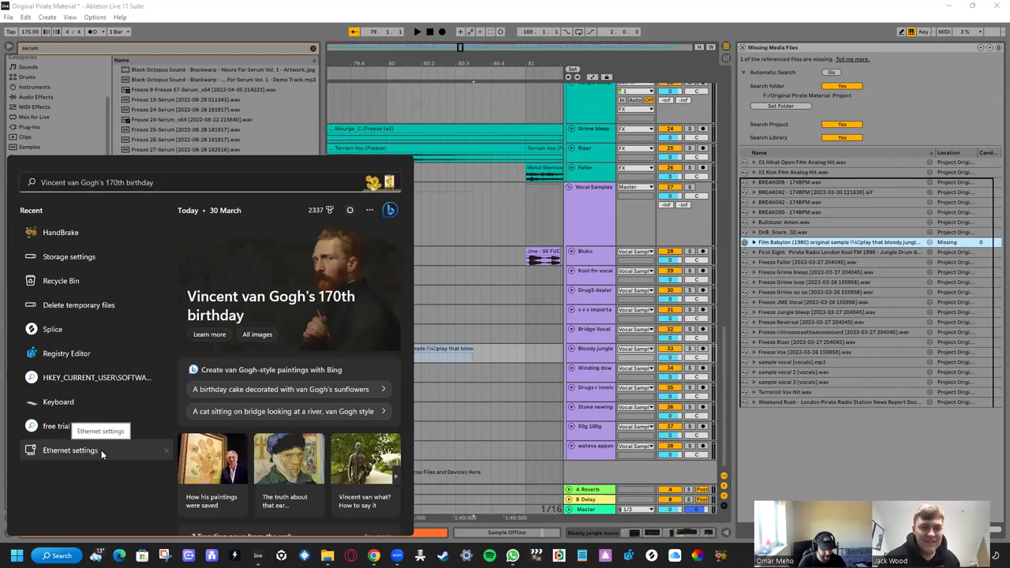
- Look up 'film babylon' in Windows Search, then return to Live and start playback
{"action": "type", "text": "film b"}
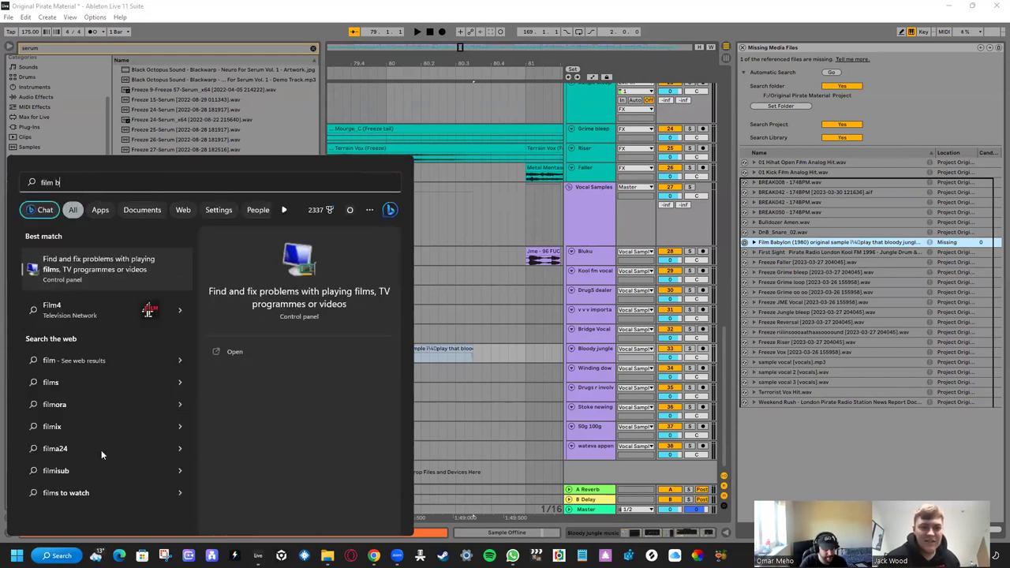
{"action": "type", "text": "abylon"}
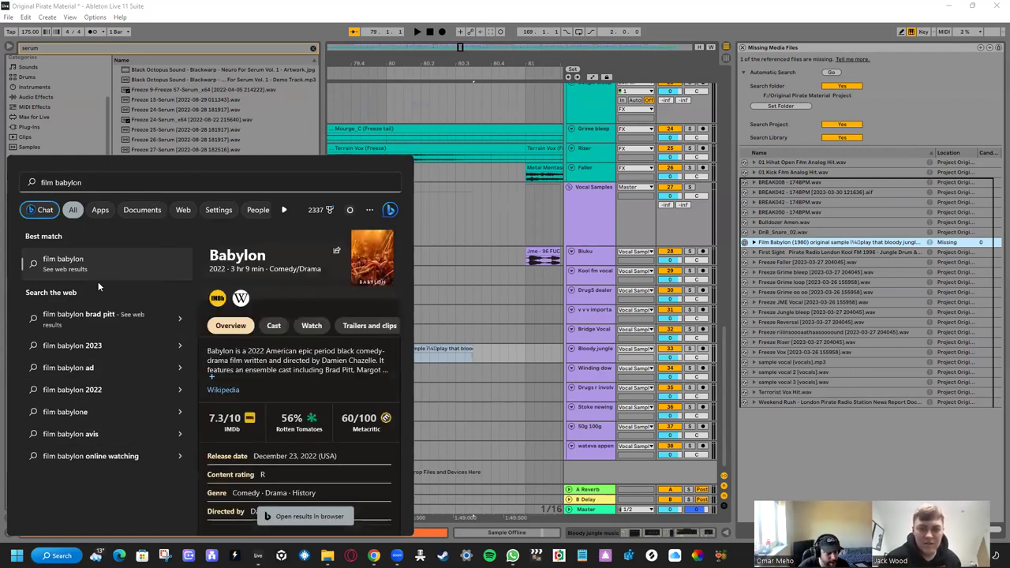
{"action": "left_click", "coordinate": [507, 282]}
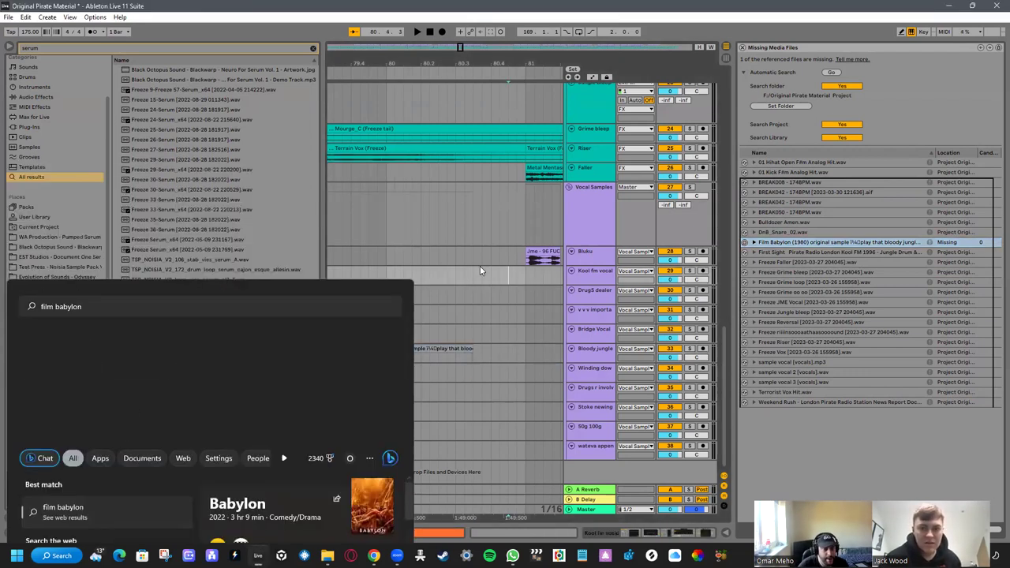
{"action": "scroll", "coordinate": [473, 269], "scroll_direction": "down", "scroll_amount": 10}
{"action": "scroll", "coordinate": [334, 158], "scroll_direction": "up", "scroll_amount": 3}
{"action": "scroll", "coordinate": [335, 144], "scroll_direction": "up", "scroll_amount": 2}
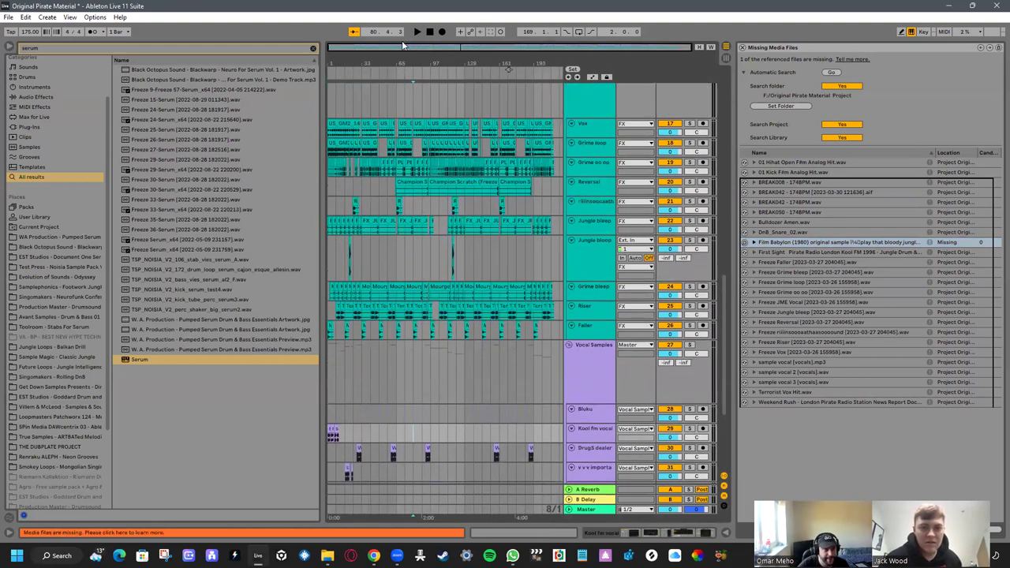
{"action": "left_click", "coordinate": [430, 33]}
{"action": "left_click", "coordinate": [417, 31]}
- Close Missing Media Files and play the Main Break track soloed
{"action": "scroll", "coordinate": [553, 162], "scroll_direction": "up", "scroll_amount": 11}
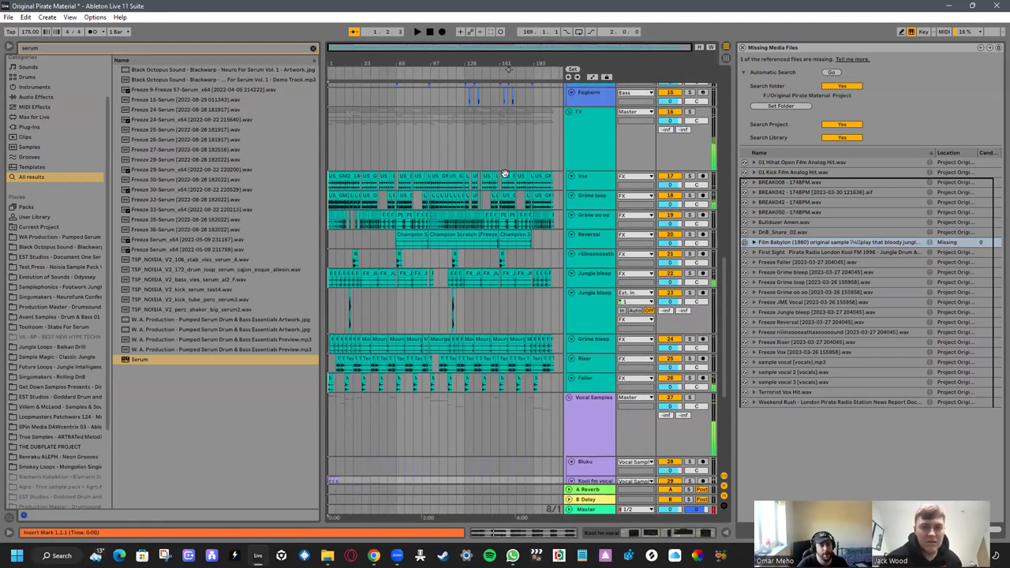
{"action": "scroll", "coordinate": [552, 148], "scroll_direction": "up", "scroll_amount": 3}
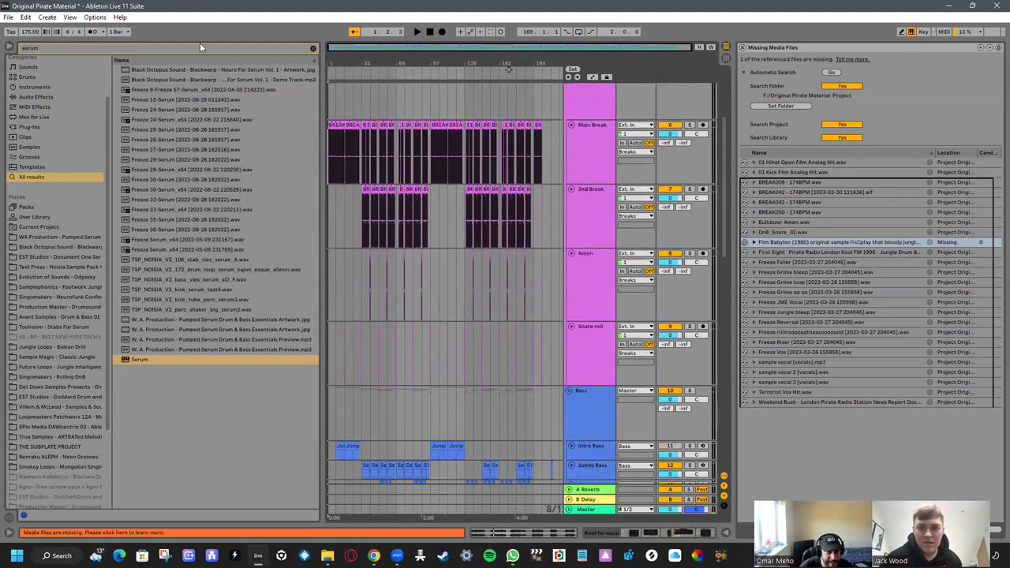
{"action": "left_click", "coordinate": [743, 48]}
{"action": "scroll", "coordinate": [610, 153], "scroll_direction": "up", "scroll_amount": 2}
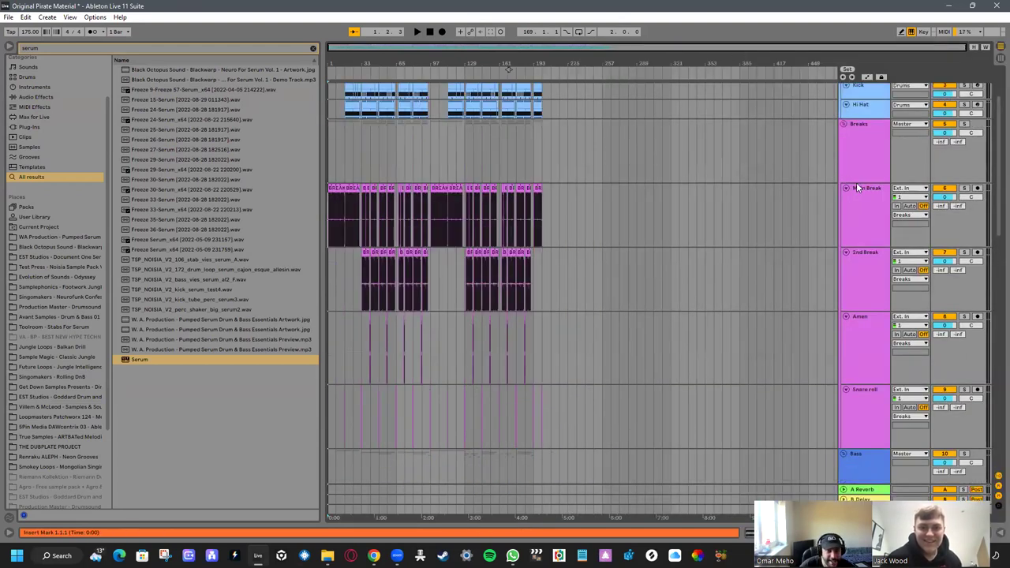
{"action": "left_click", "coordinate": [856, 188]}
{"action": "left_click", "coordinate": [964, 188]}
{"action": "key", "text": "space"}
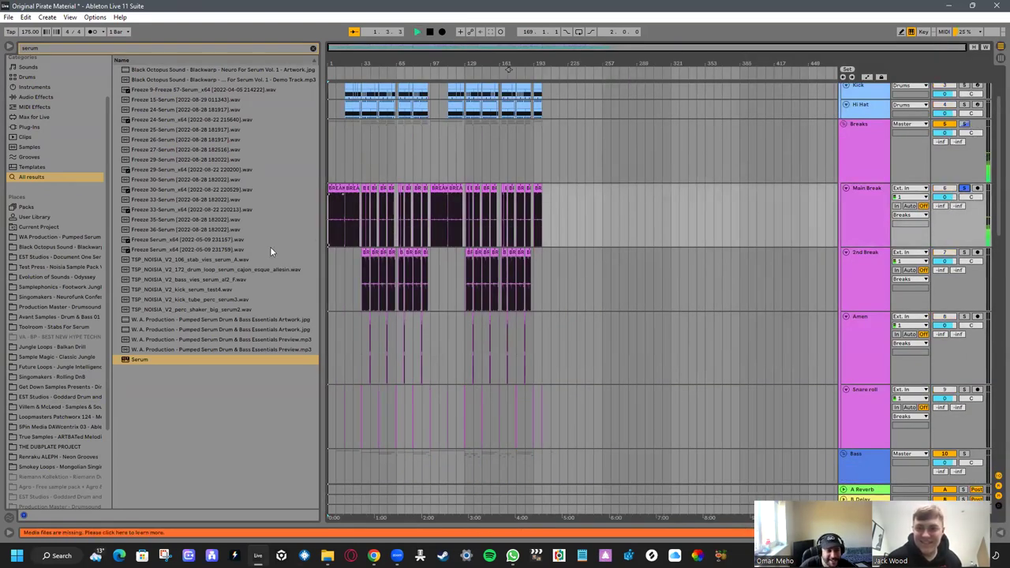
{"action": "scroll", "coordinate": [699, 249], "scroll_direction": "up", "scroll_amount": 1}
{"action": "double_click", "coordinate": [878, 249]}
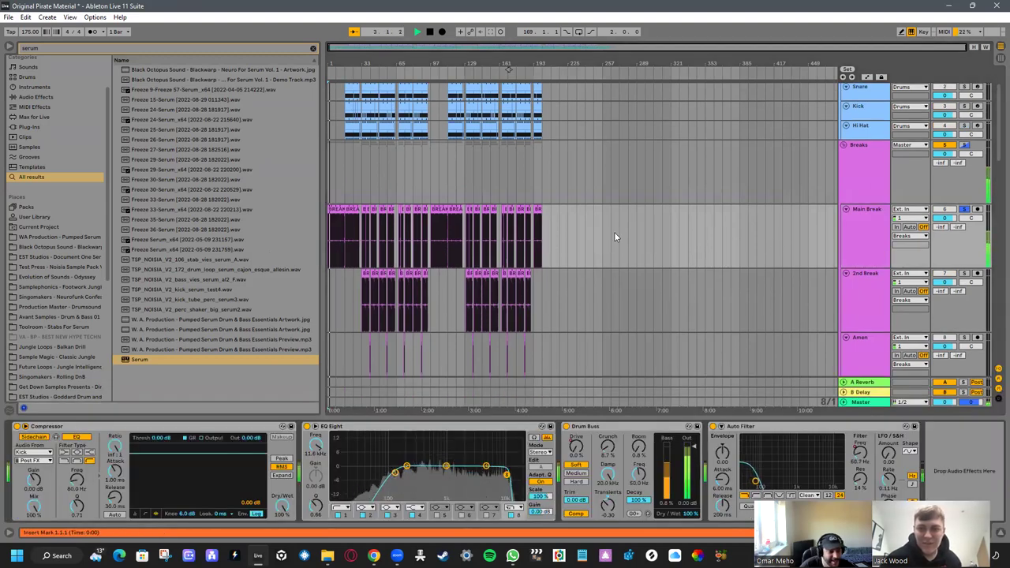
{"action": "scroll", "coordinate": [623, 233], "scroll_direction": "up", "scroll_amount": 3}
{"action": "scroll", "coordinate": [394, 201], "scroll_direction": "down", "scroll_amount": 12}
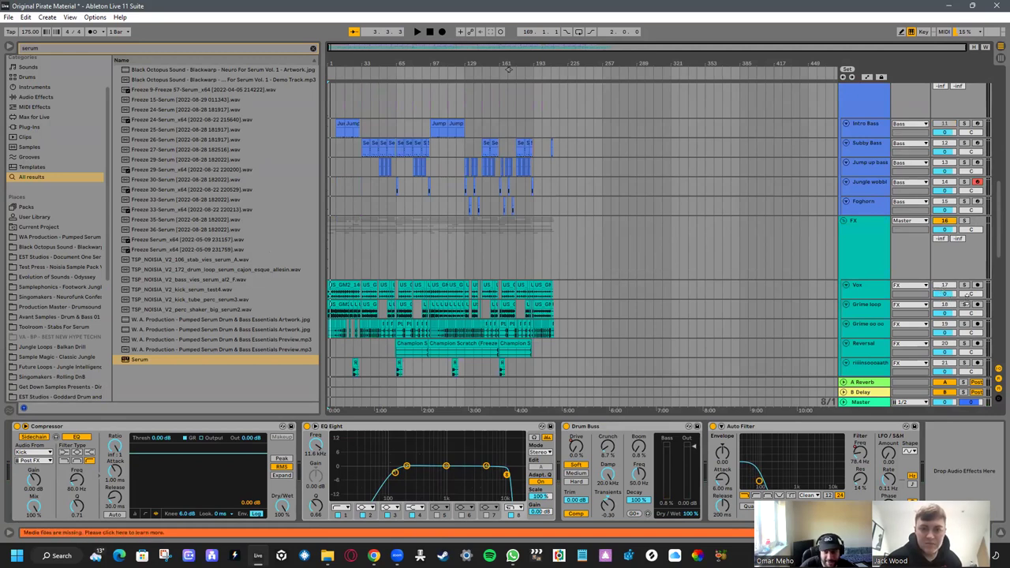
{"action": "left_click", "coordinate": [873, 315]}
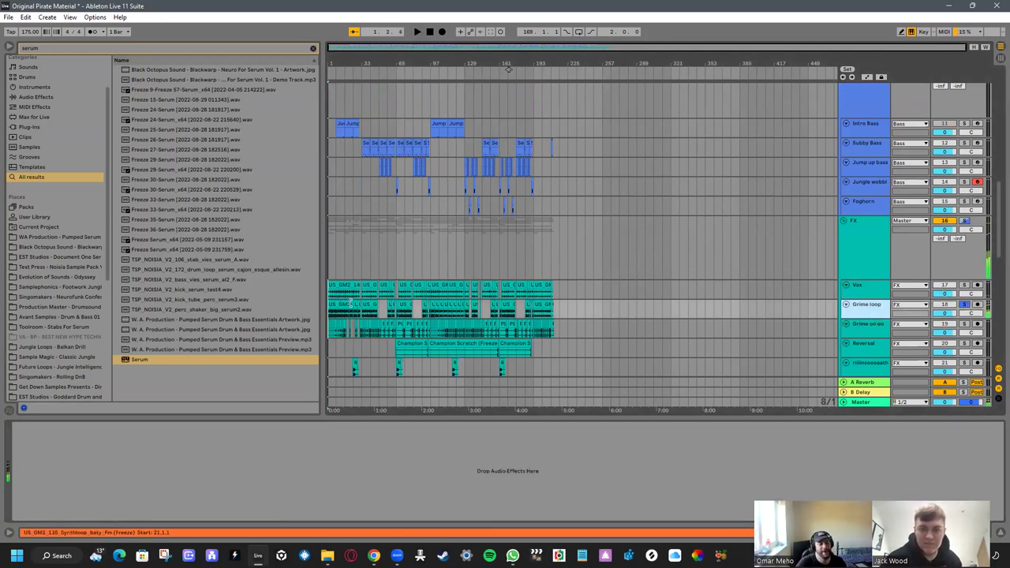
{"action": "scroll", "coordinate": [351, 304], "scroll_direction": "up", "scroll_amount": 5}
{"action": "scroll", "coordinate": [334, 324], "scroll_direction": "down", "scroll_amount": 3}
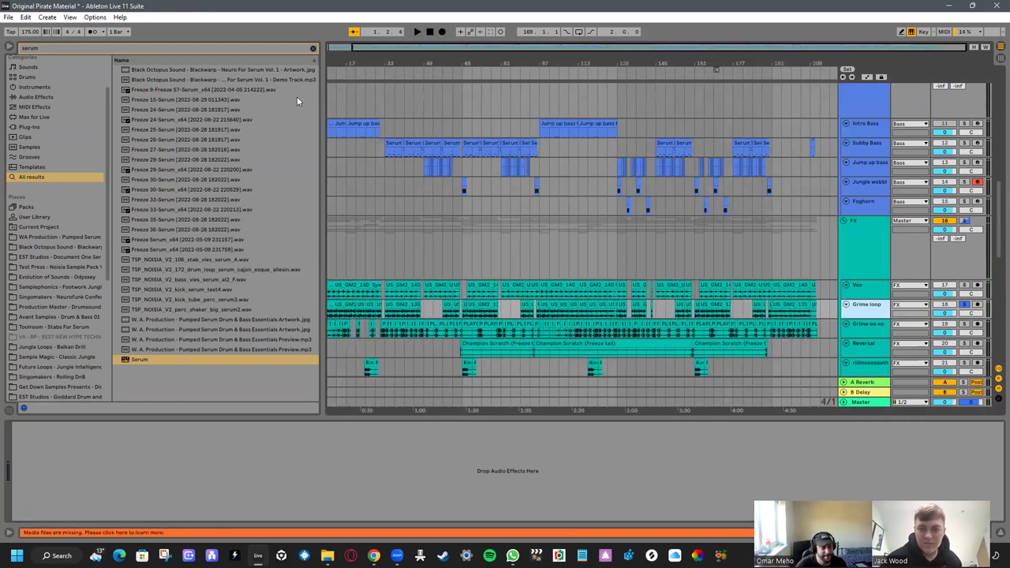
{"action": "left_click", "coordinate": [313, 48]}
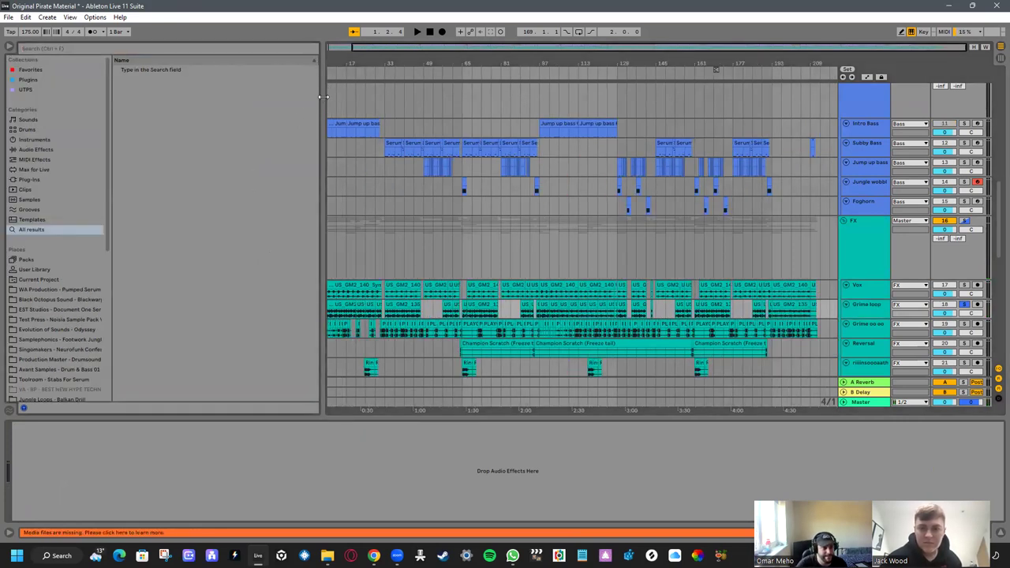
- Hide the browser and loop bars 1–21 from the Grime loop clip
{"action": "left_click_drag", "start_coordinate": [322, 102], "coordinate": [168, 233]}
{"action": "scroll", "coordinate": [34, 328], "scroll_direction": "up", "scroll_amount": 10}
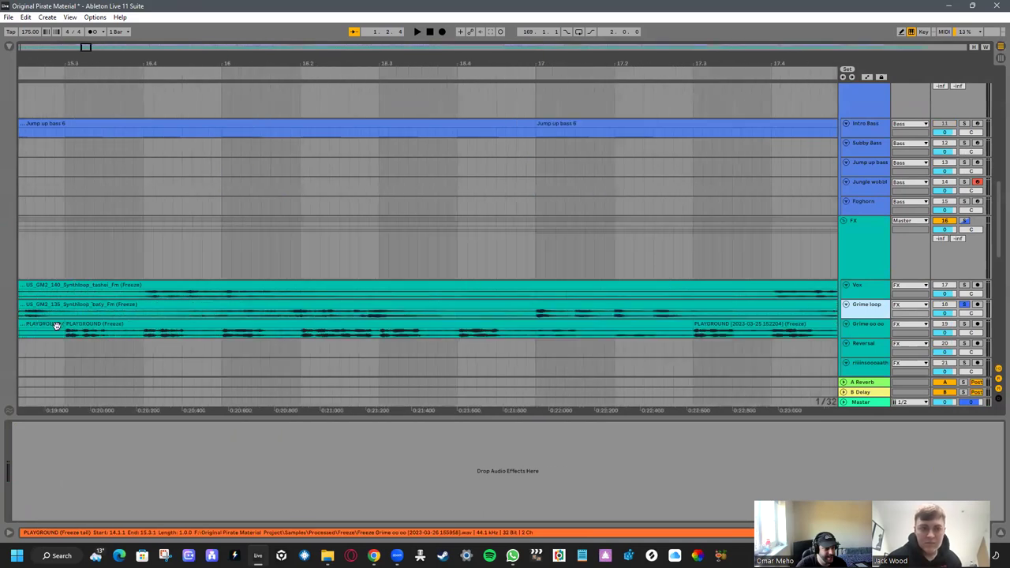
{"action": "left_click", "coordinate": [56, 304]}
{"action": "key", "text": "space"}
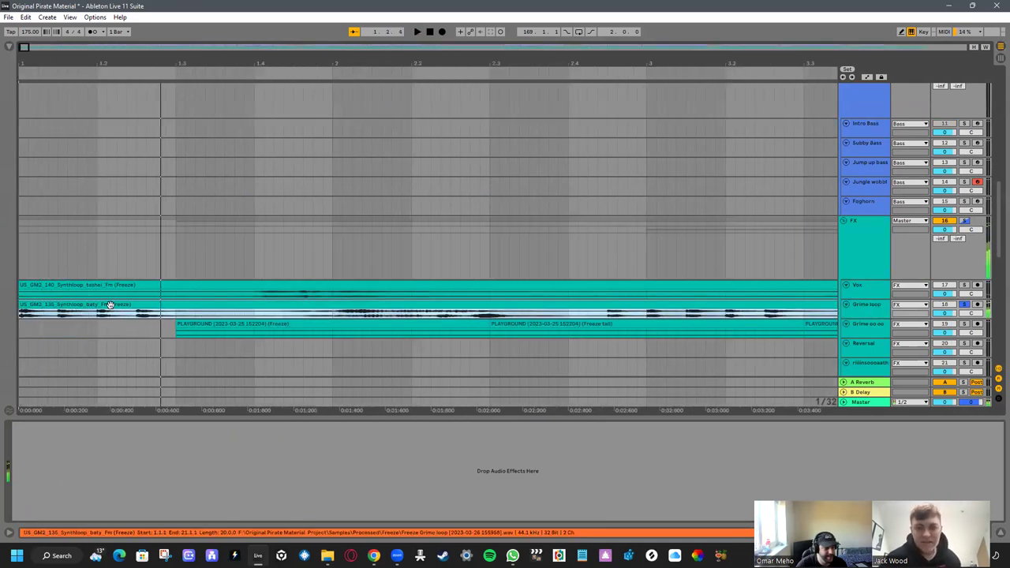
{"action": "right_click", "coordinate": [111, 314]}
{"action": "left_click", "coordinate": [216, 208]}
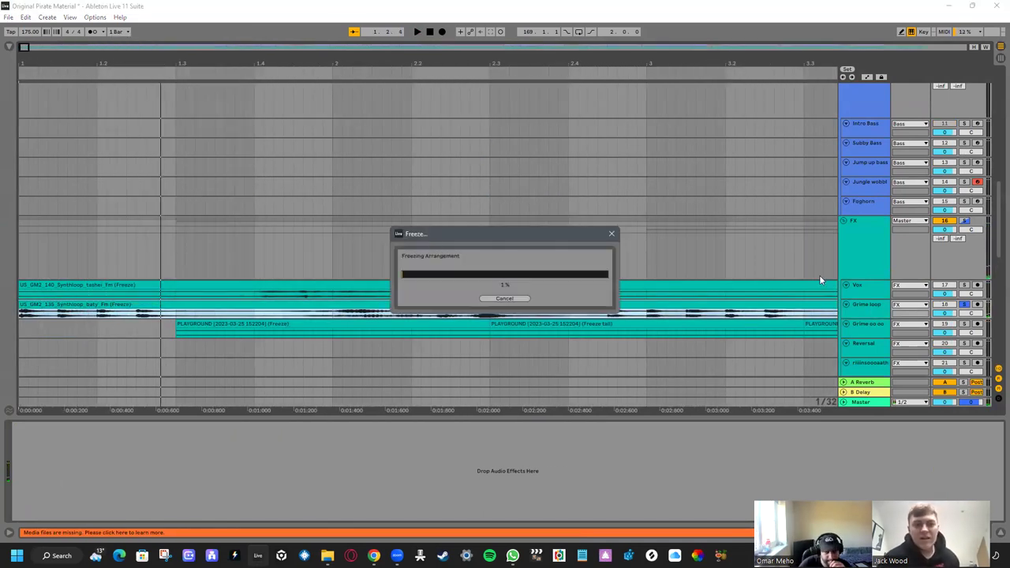
{"action": "left_click", "coordinate": [504, 298]}
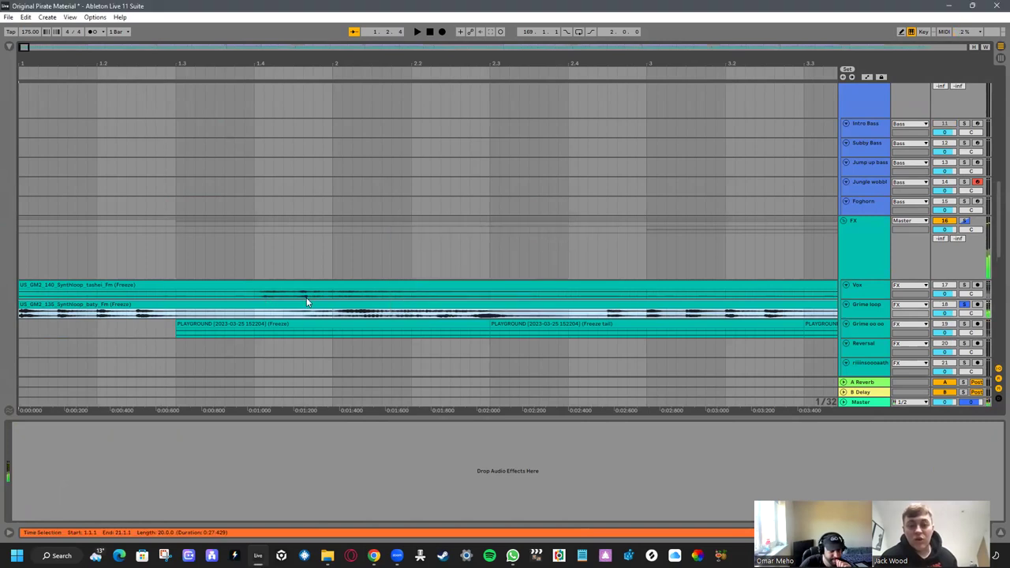
{"action": "right_click", "coordinate": [306, 303]}
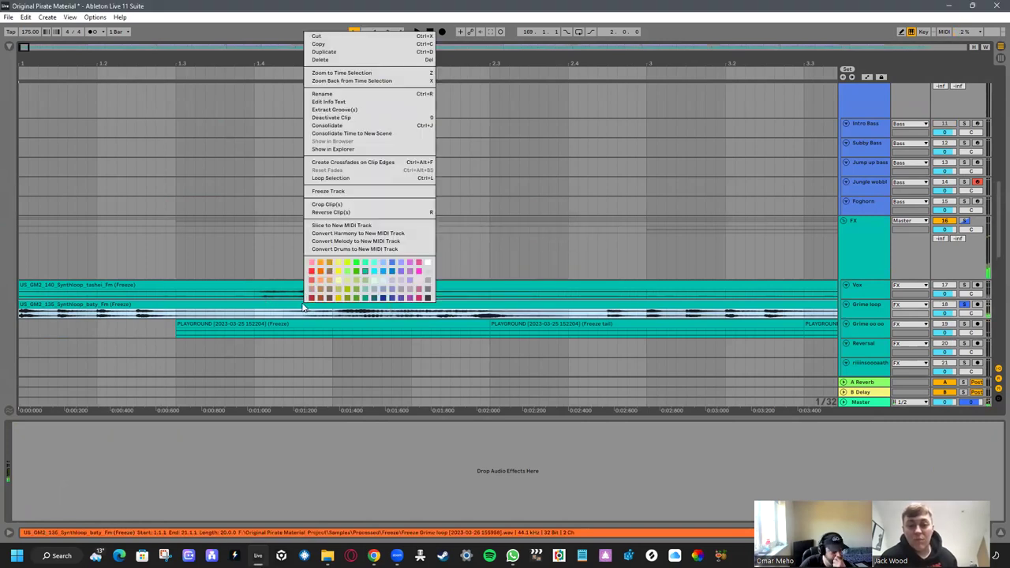
{"action": "left_click", "coordinate": [334, 179]}
- Turn down the Grime loop and soloed Jungle bleep volumes and replay the loop
{"action": "scroll", "coordinate": [303, 262], "scroll_direction": "down", "scroll_amount": 10}
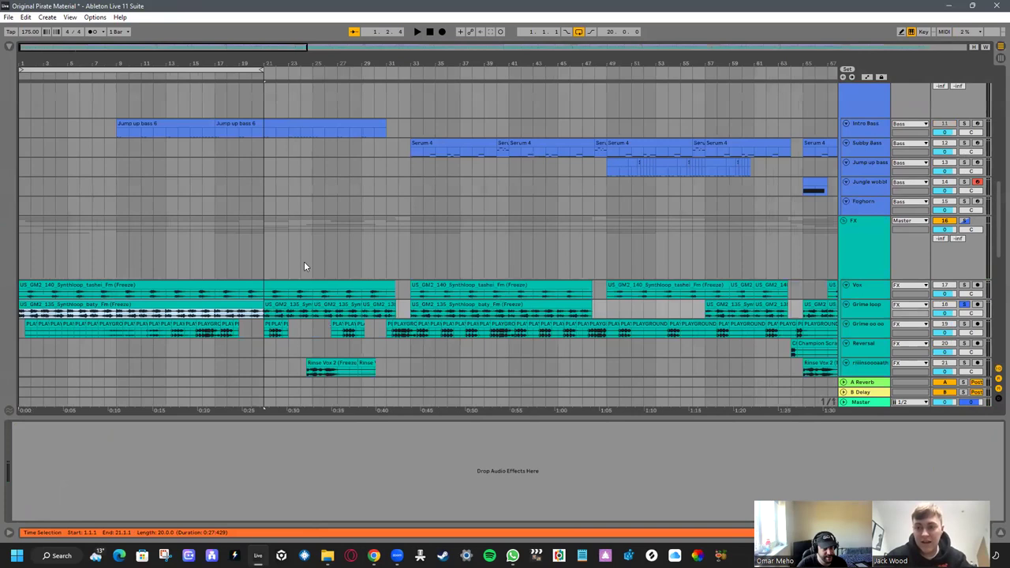
{"action": "left_click_drag", "start_coordinate": [943, 310], "coordinate": [943, 335]}
{"action": "key", "text": "space"}
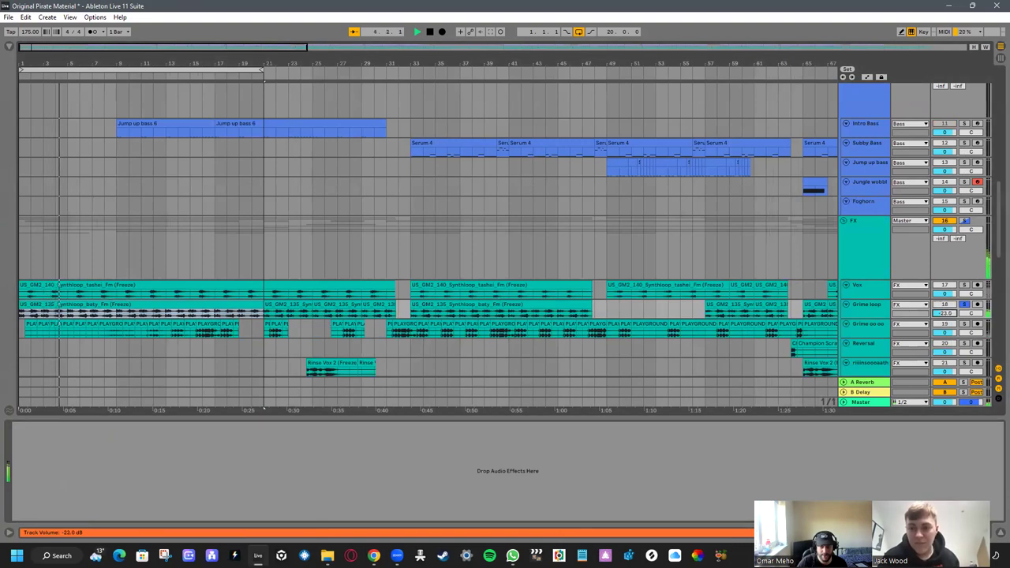
{"action": "scroll", "coordinate": [891, 323], "scroll_direction": "down", "scroll_amount": 1}
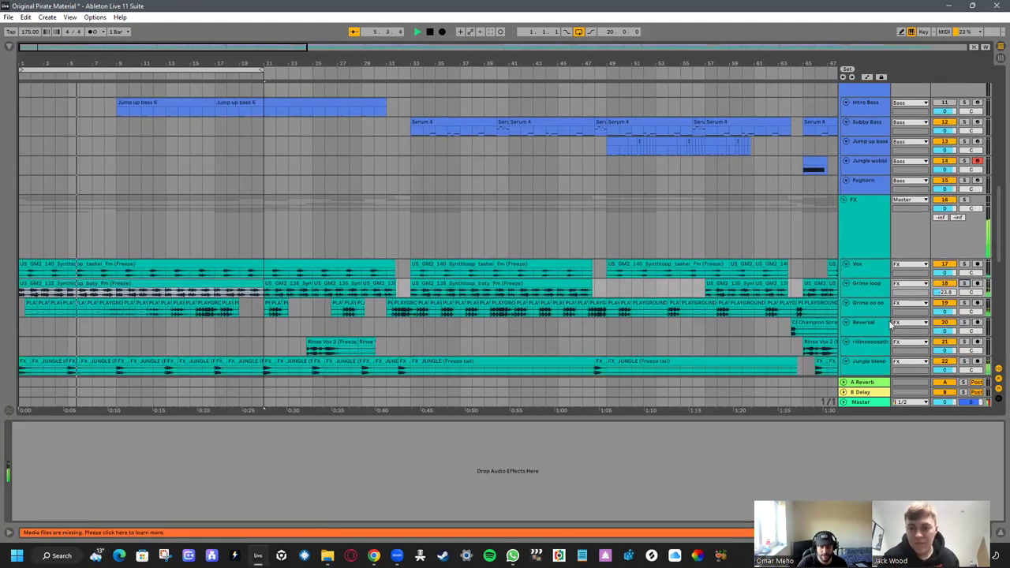
{"action": "scroll", "coordinate": [891, 324], "scroll_direction": "down", "scroll_amount": 2}
{"action": "left_click", "coordinate": [964, 320]}
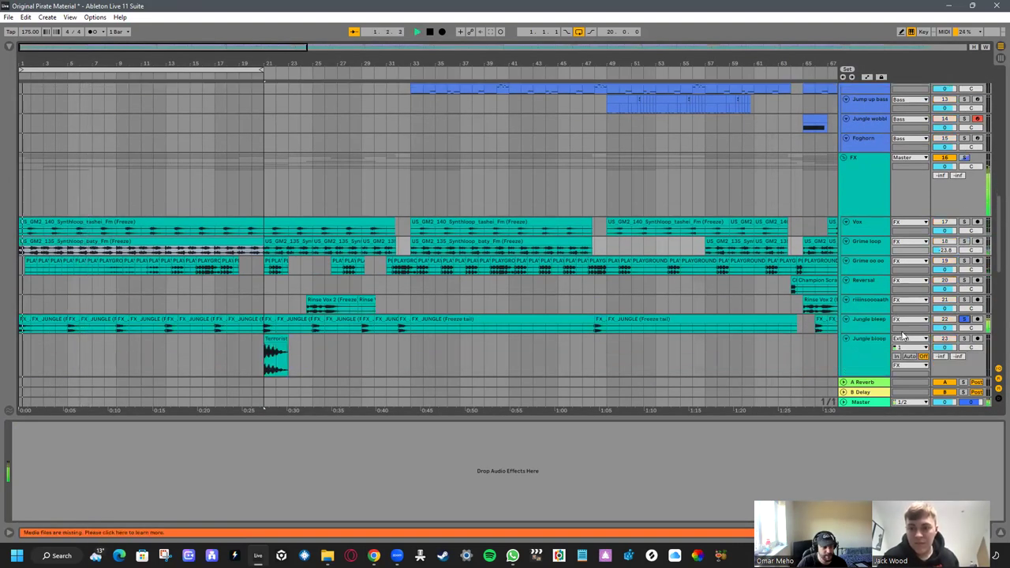
{"action": "left_click_drag", "start_coordinate": [945, 328], "coordinate": [945, 355]}
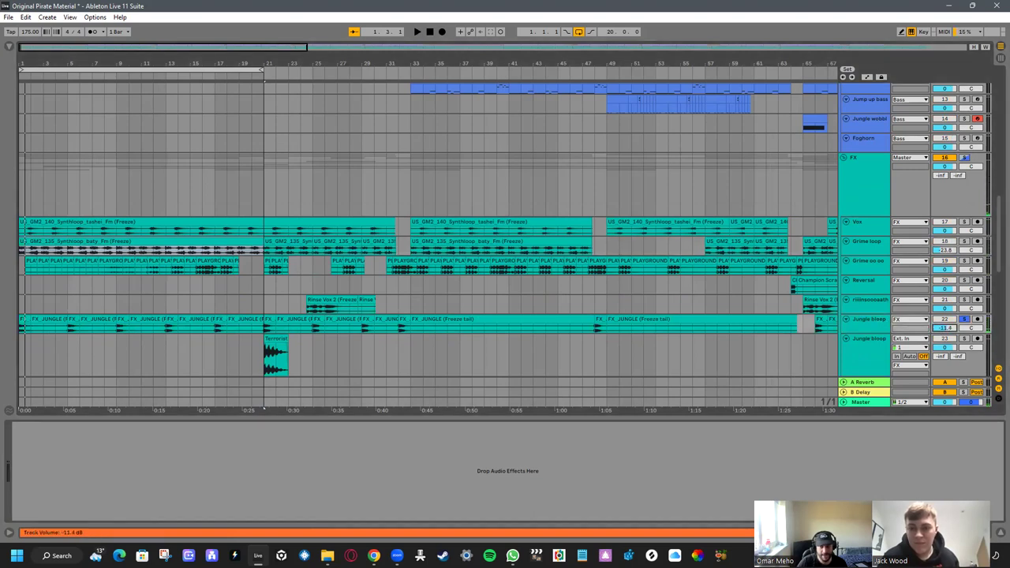
{"action": "scroll", "coordinate": [665, 281], "scroll_direction": "down", "scroll_amount": 5}
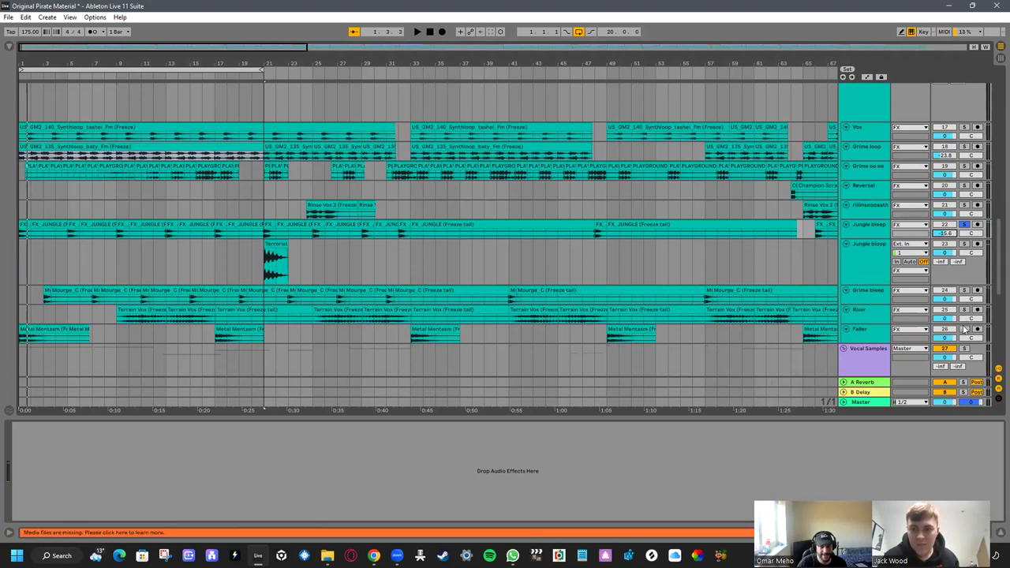
{"action": "key", "text": "space"}
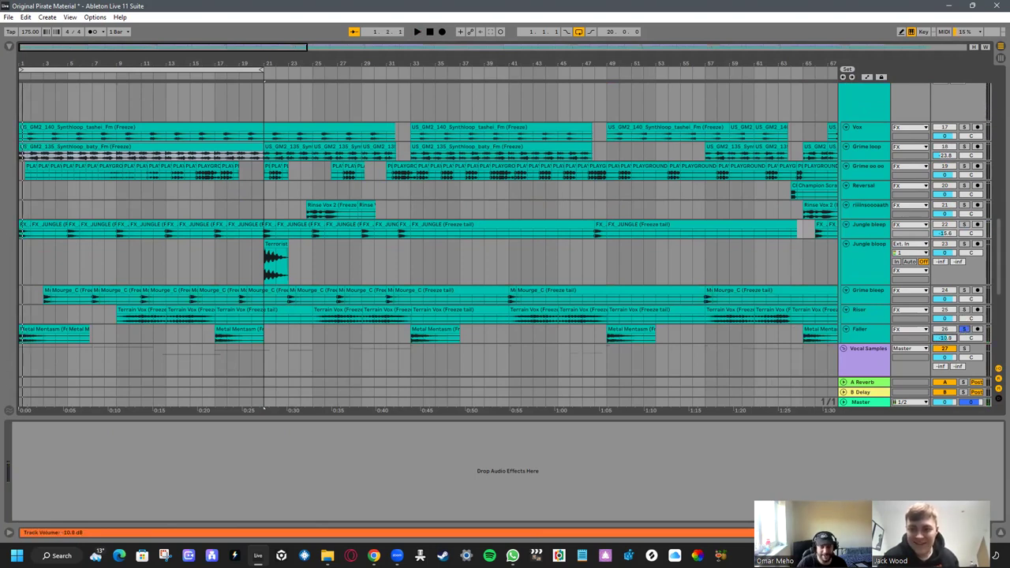
{"action": "scroll", "coordinate": [531, 266], "scroll_direction": "down", "scroll_amount": 8}
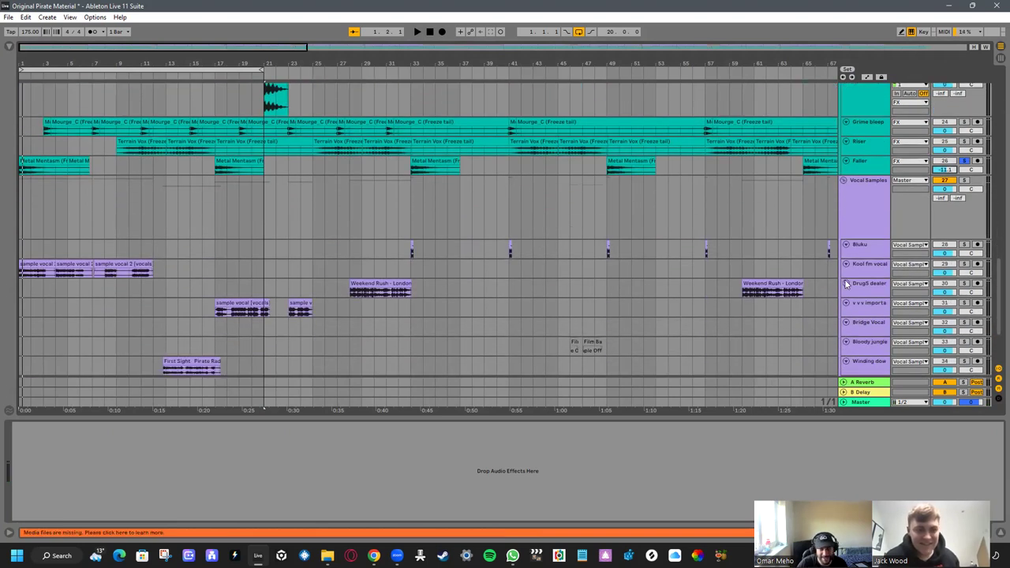
{"action": "left_click", "coordinate": [856, 272]}
- Solo Kool fm vocal at -17.6 dB and boost its EQ 3.6 dB at 550 Hz
{"action": "left_click", "coordinate": [963, 264]}
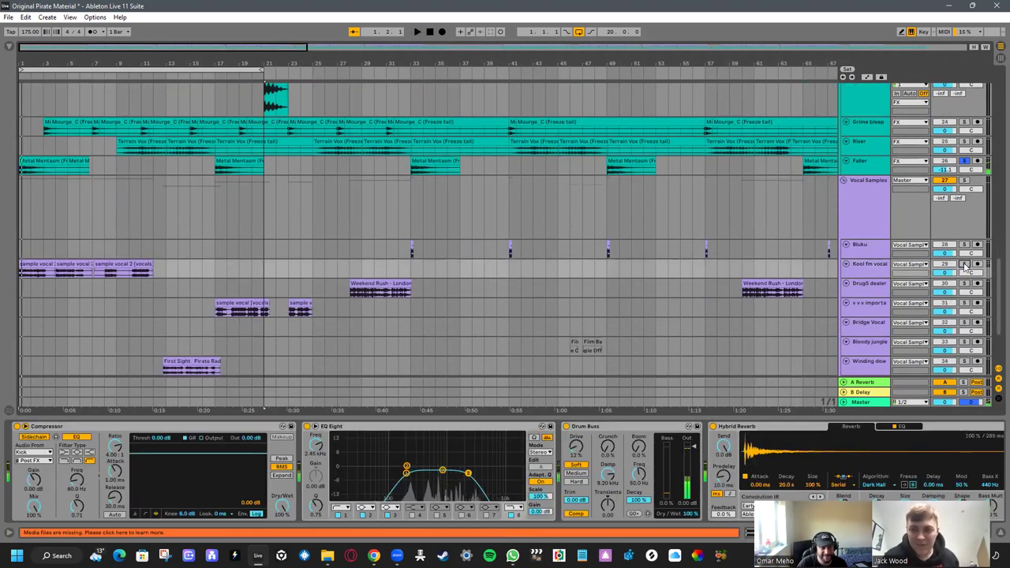
{"action": "left_click_drag", "start_coordinate": [944, 272], "coordinate": [944, 318]}
{"action": "key", "text": "space"}
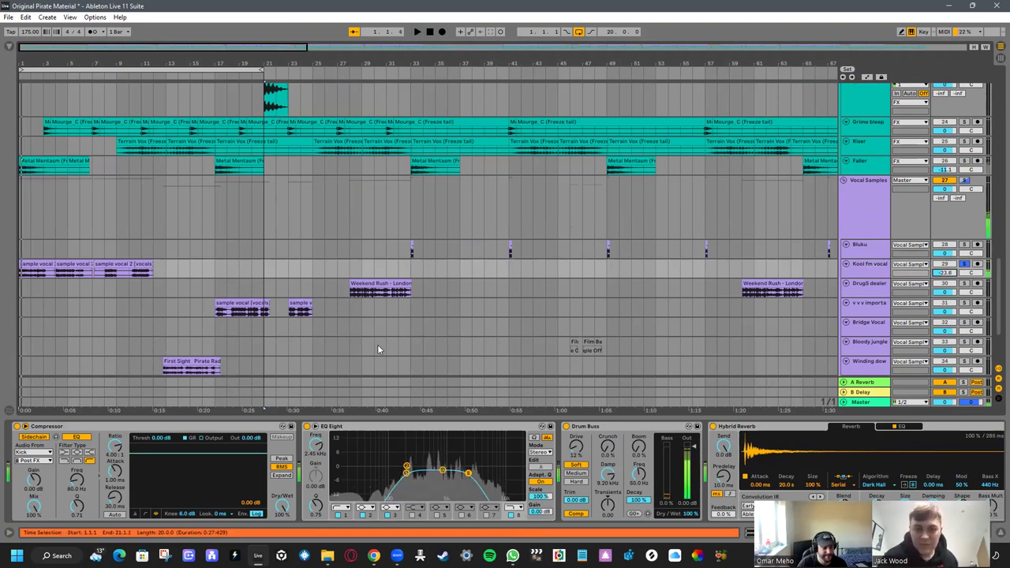
{"action": "left_click", "coordinate": [306, 427]}
{"action": "key", "text": "space"}
{"action": "key", "text": "space"}
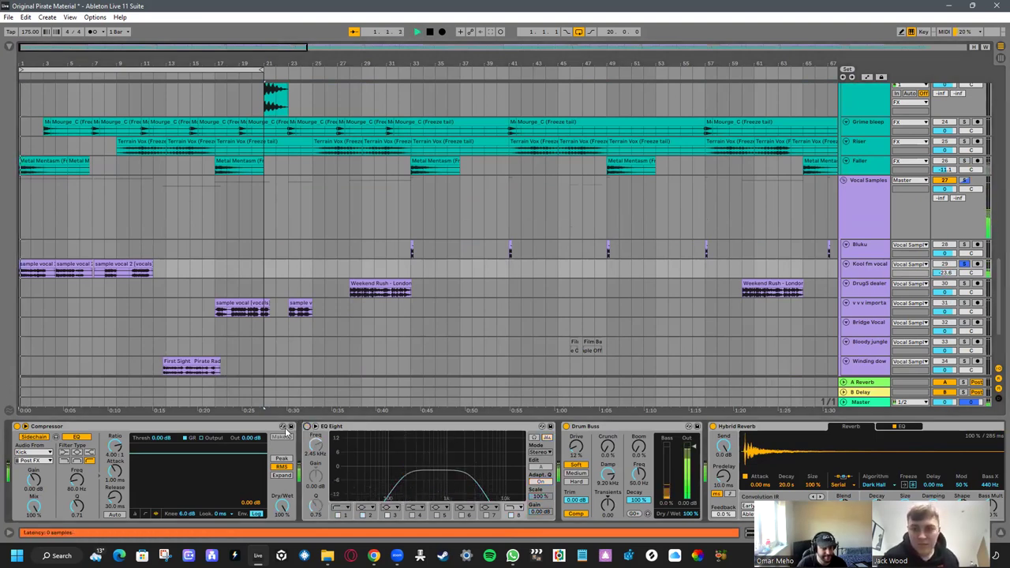
{"action": "left_click", "coordinate": [307, 427]}
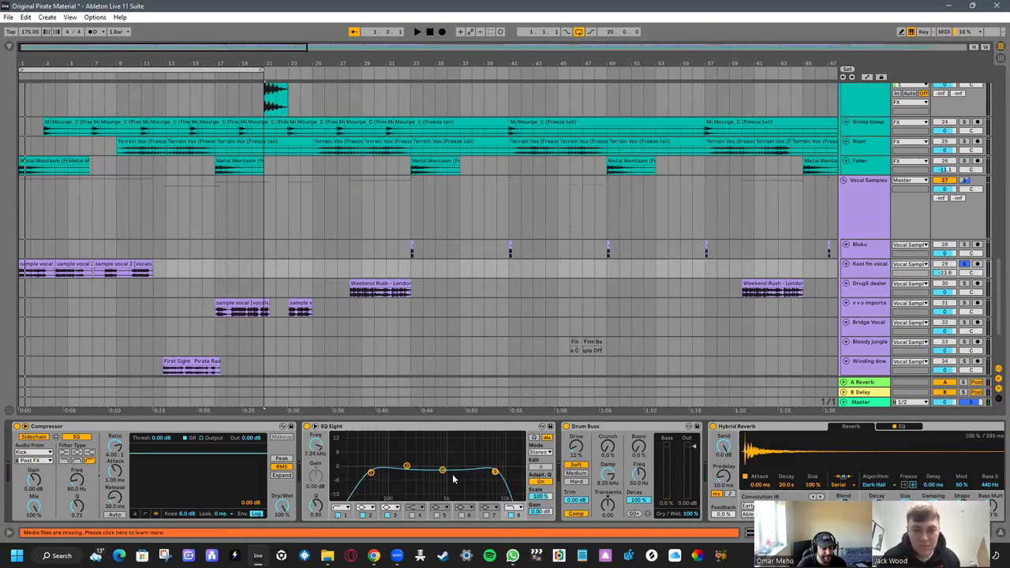
{"action": "left_click_drag", "start_coordinate": [443, 472], "coordinate": [432, 458]}
{"action": "key", "text": "space"}
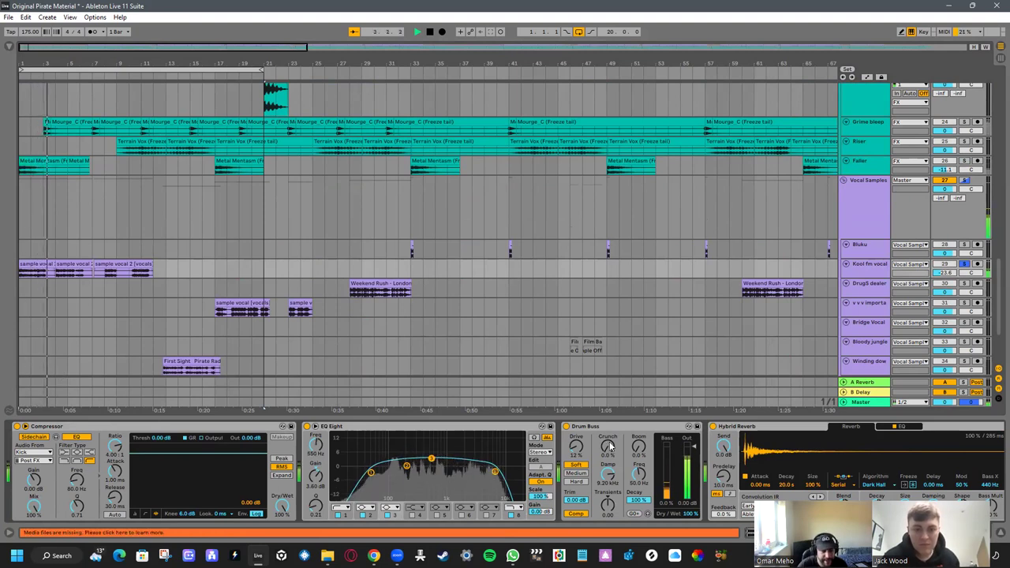
- Unsolo Kool fm vocal, replay the set, and audition the Grime bleep track
{"action": "left_click", "coordinate": [963, 264]}
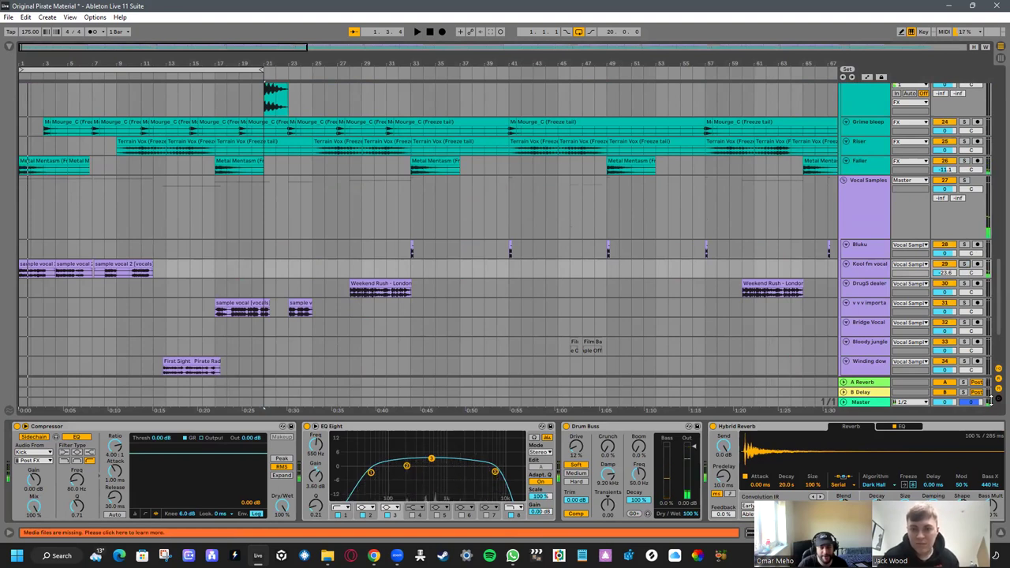
{"action": "key", "text": "space"}
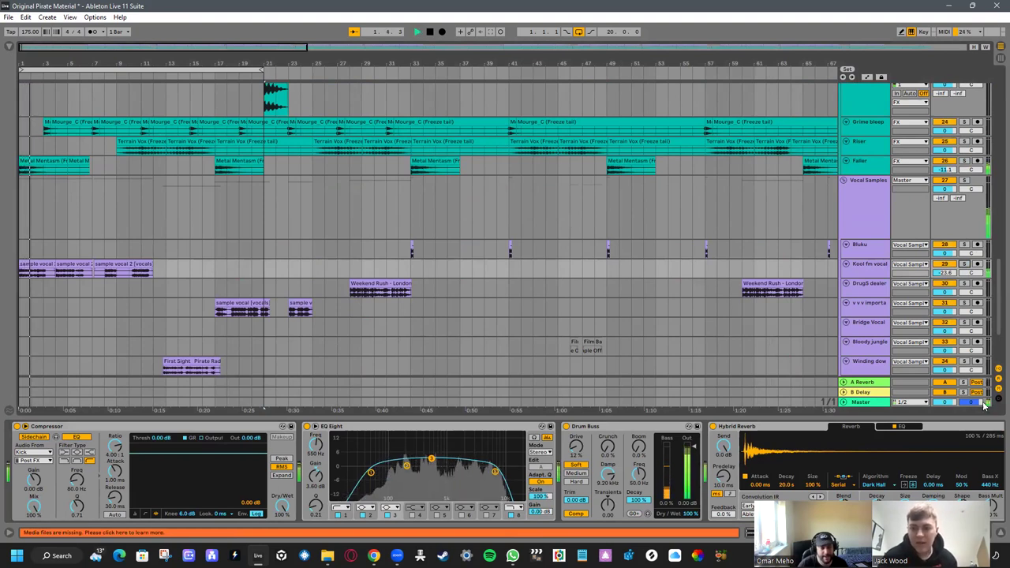
{"action": "scroll", "coordinate": [89, 207], "scroll_direction": "down", "scroll_amount": 3}
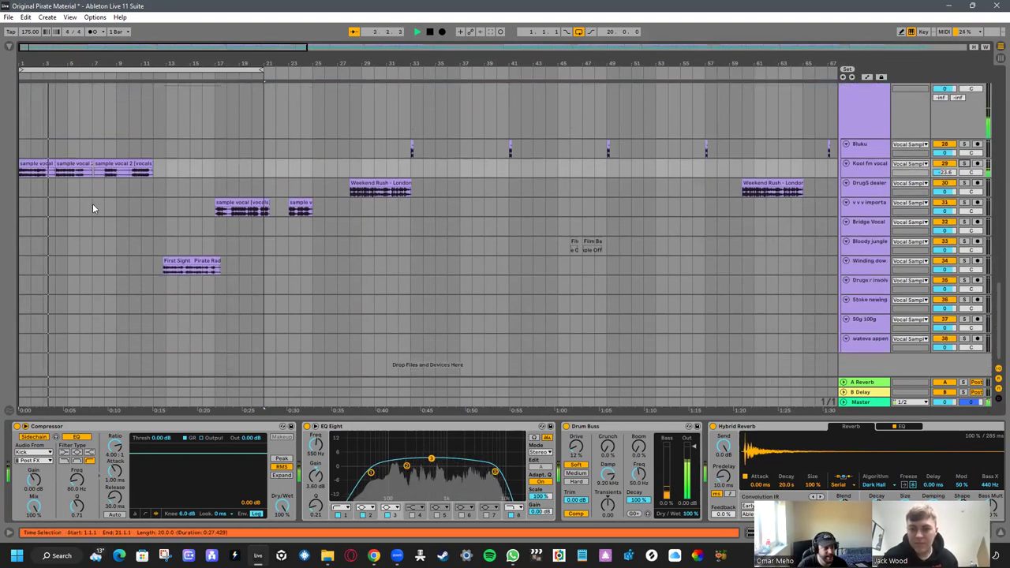
{"action": "scroll", "coordinate": [92, 204], "scroll_direction": "up", "scroll_amount": 5}
{"action": "key", "text": "space"}
{"action": "scroll", "coordinate": [90, 203], "scroll_direction": "up", "scroll_amount": 1}
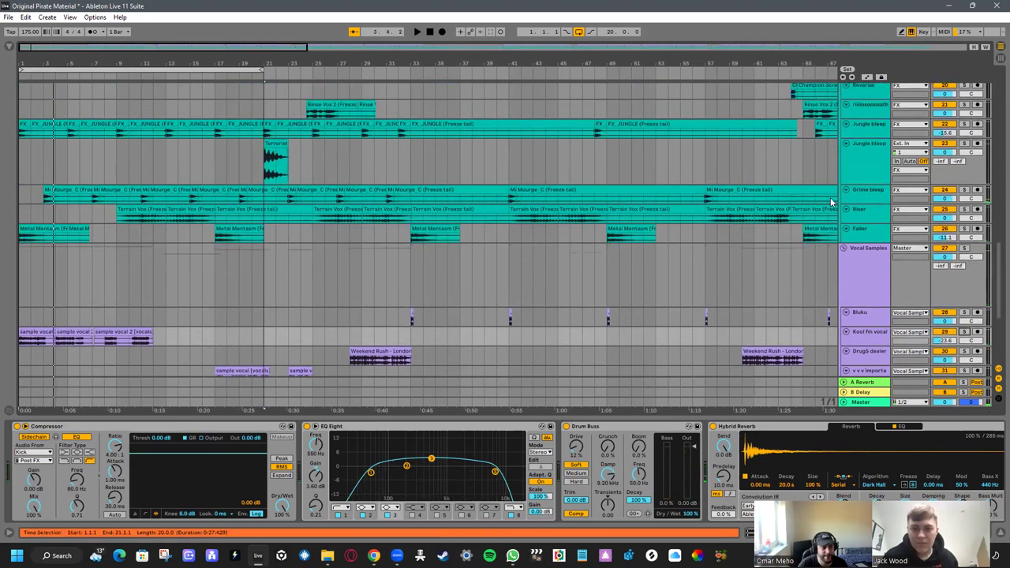
{"action": "left_click", "coordinate": [846, 195]}
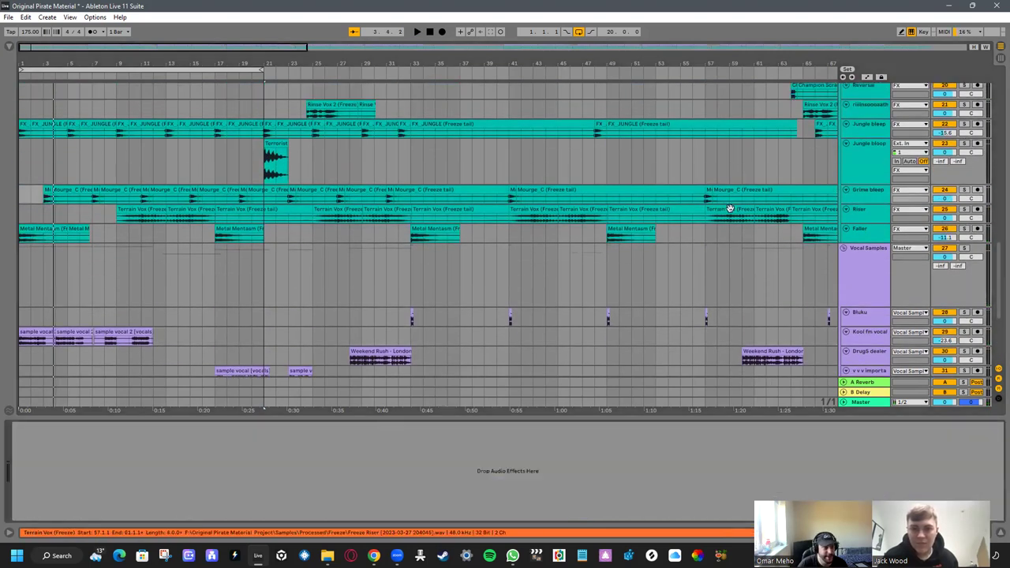
{"action": "key", "text": "space"}
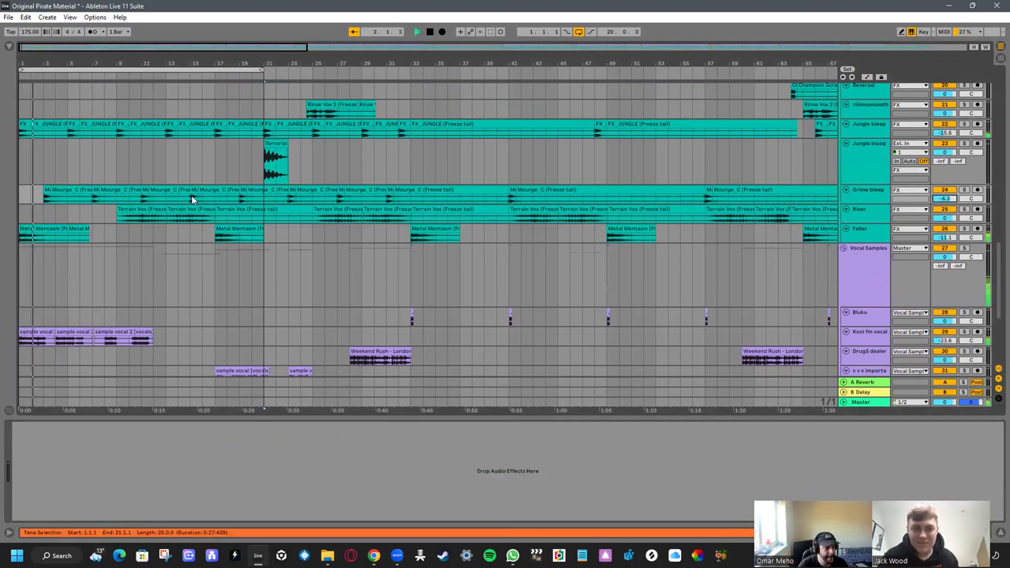
{"action": "scroll", "coordinate": [43, 183], "scroll_direction": "up", "scroll_amount": 8}
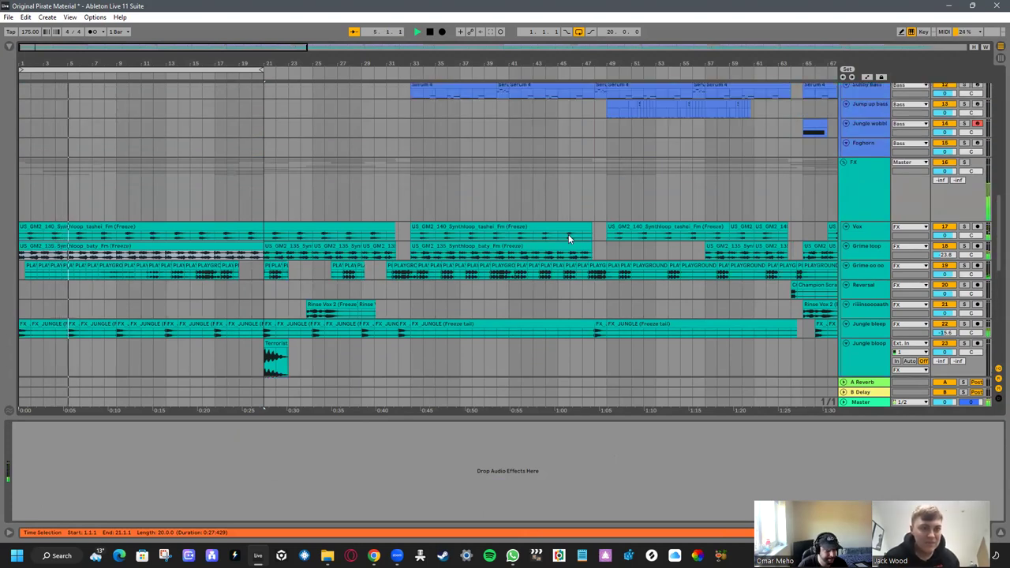
{"action": "scroll", "coordinate": [572, 236], "scroll_direction": "up", "scroll_amount": 10}
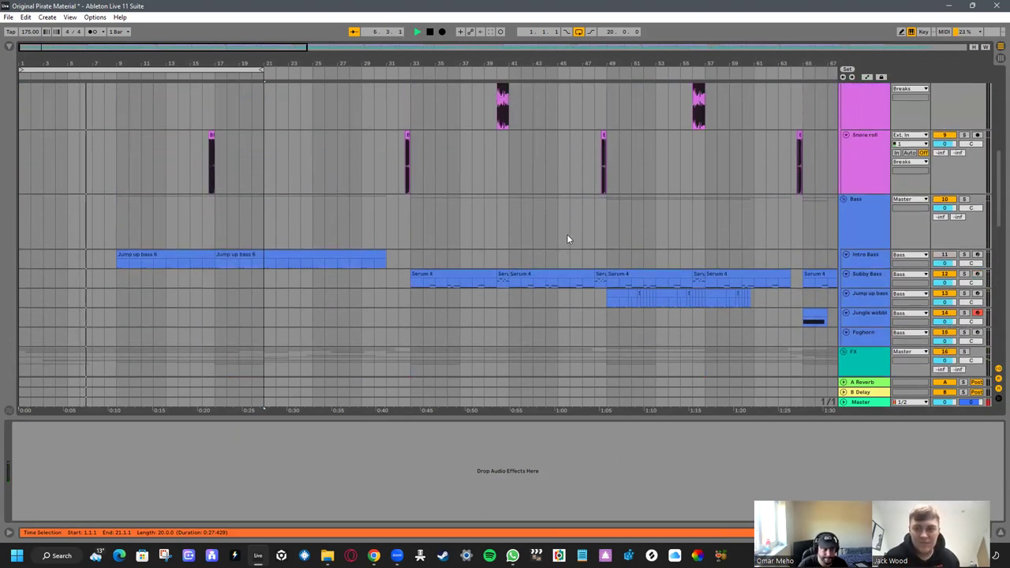
{"action": "scroll", "coordinate": [556, 231], "scroll_direction": "up", "scroll_amount": 7}
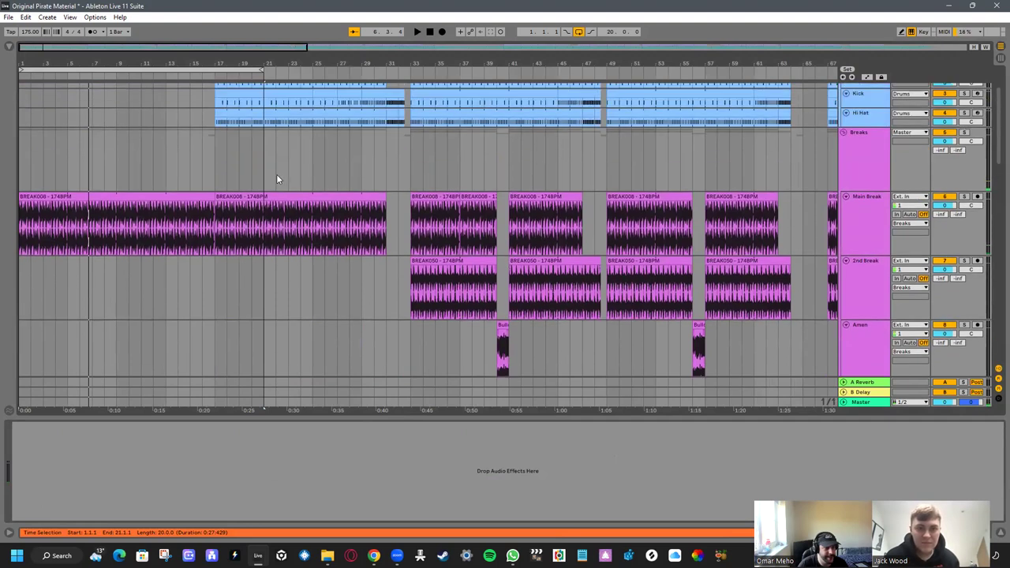
{"action": "scroll", "coordinate": [158, 146], "scroll_direction": "down", "scroll_amount": 3}
{"action": "scroll", "coordinate": [185, 144], "scroll_direction": "down", "scroll_amount": 8}
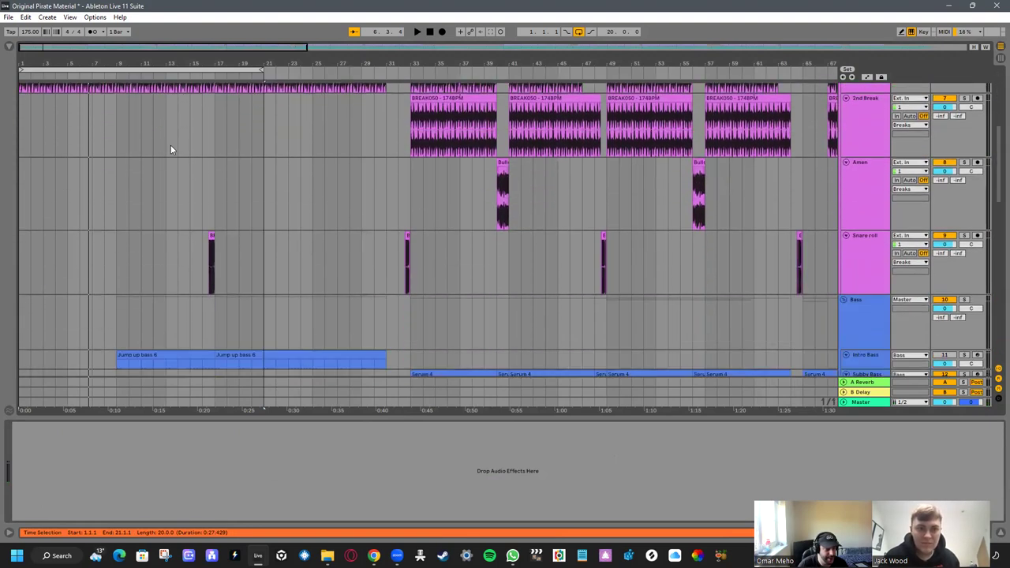
{"action": "scroll", "coordinate": [154, 182], "scroll_direction": "down", "scroll_amount": 10}
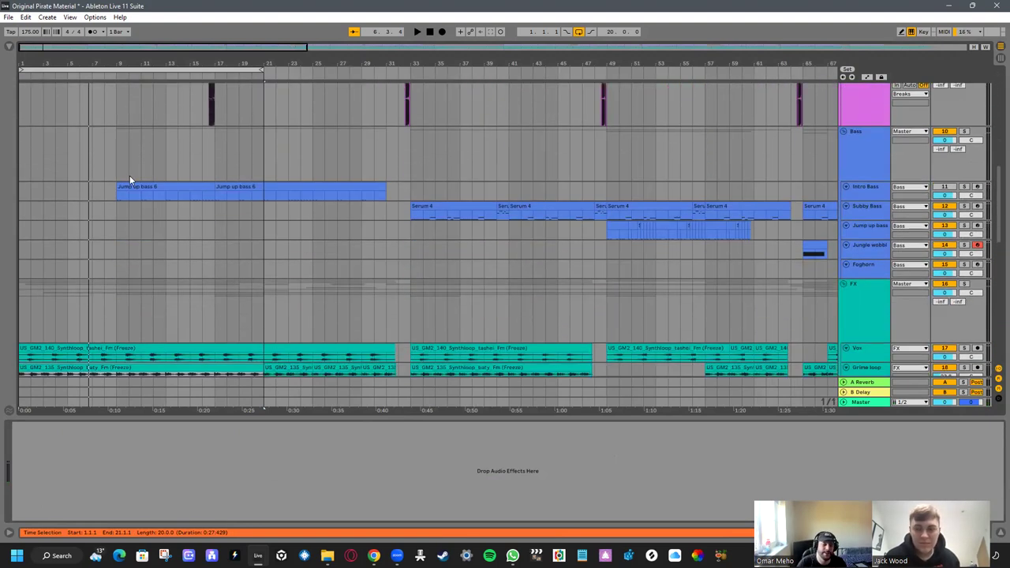
{"action": "scroll", "coordinate": [100, 192], "scroll_direction": "down", "scroll_amount": 10}
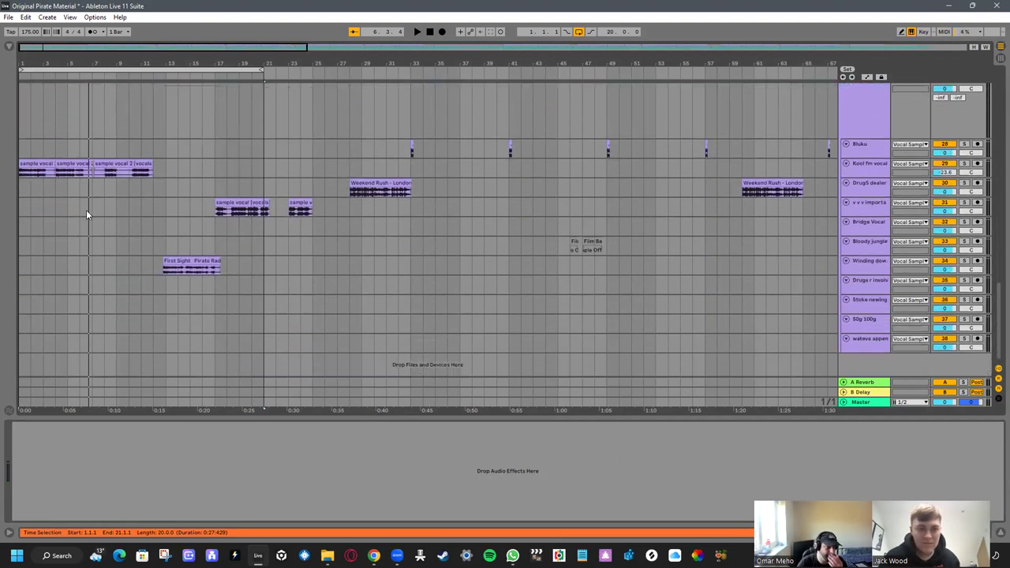
{"action": "scroll", "coordinate": [80, 210], "scroll_direction": "up", "scroll_amount": 6}
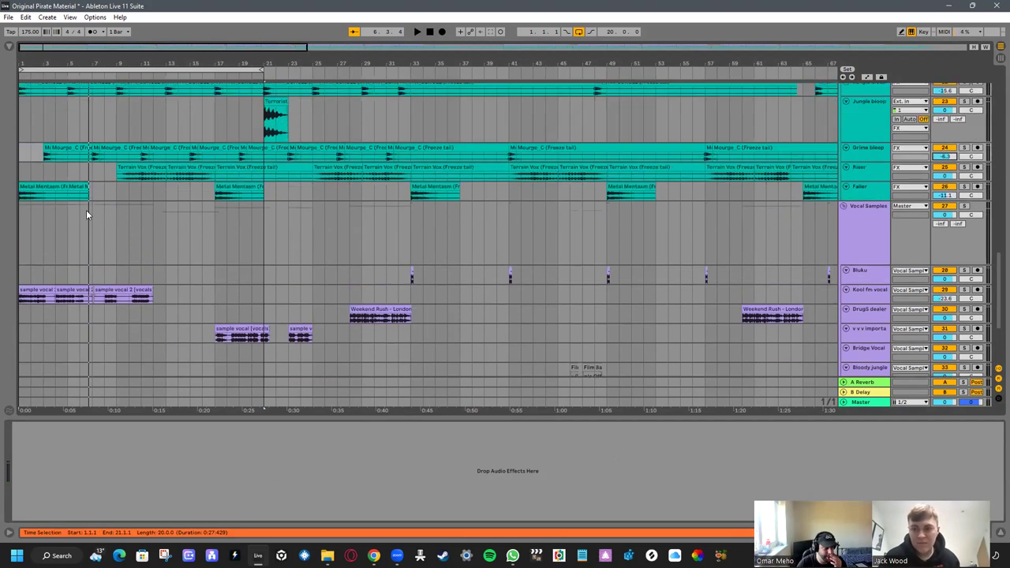
{"action": "scroll", "coordinate": [83, 210], "scroll_direction": "up", "scroll_amount": 8}
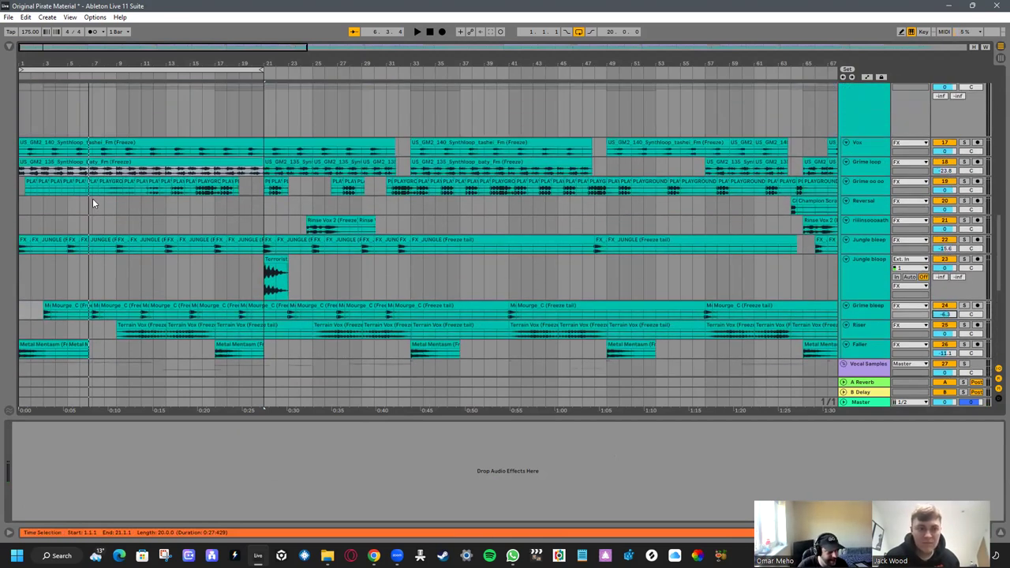
{"action": "scroll", "coordinate": [97, 196], "scroll_direction": "up", "scroll_amount": 10}
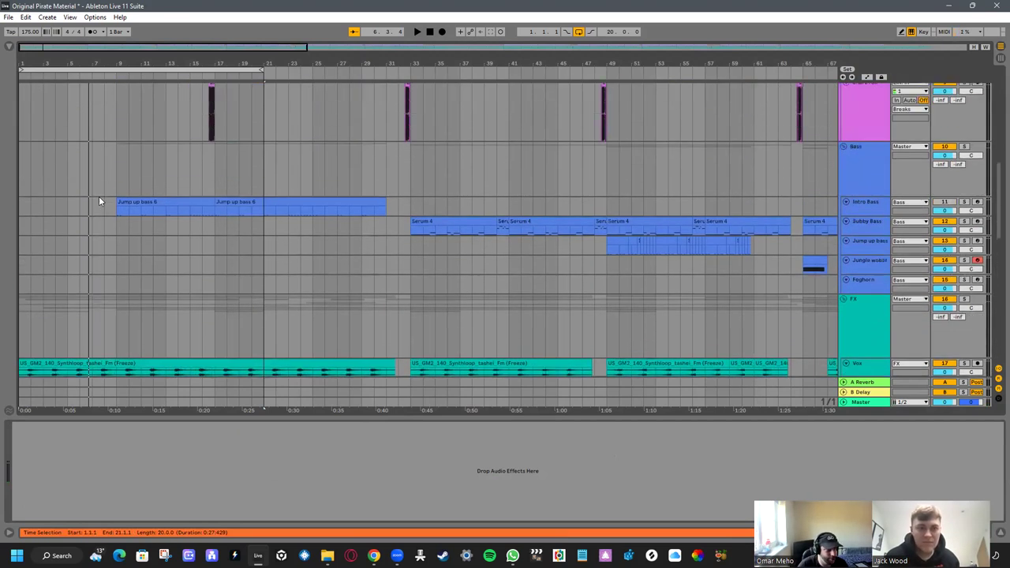
{"action": "scroll", "coordinate": [100, 197], "scroll_direction": "up", "scroll_amount": 5}
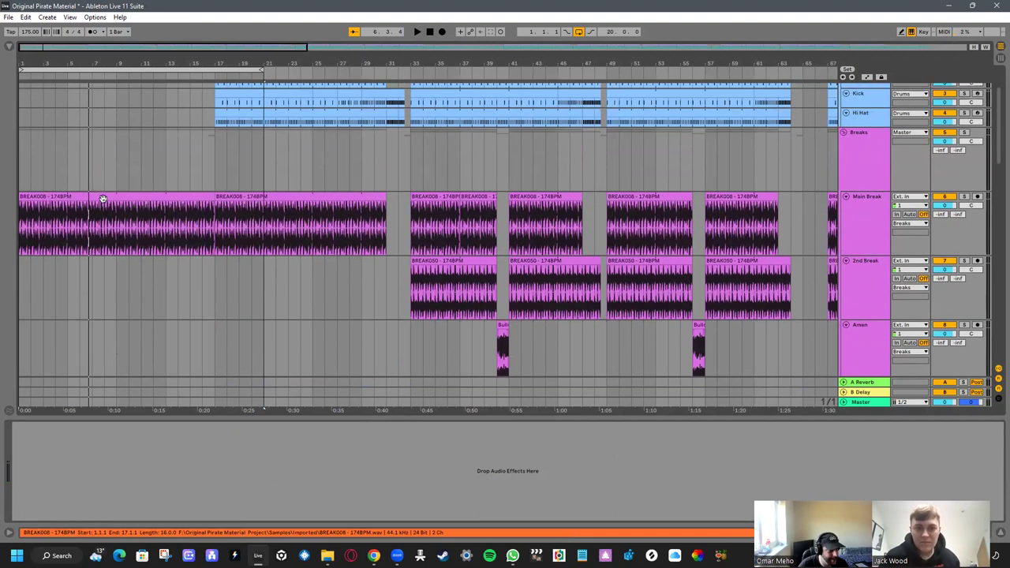
{"action": "scroll", "coordinate": [97, 197], "scroll_direction": "up", "scroll_amount": 3}
{"action": "scroll", "coordinate": [102, 194], "scroll_direction": "down", "scroll_amount": 9}
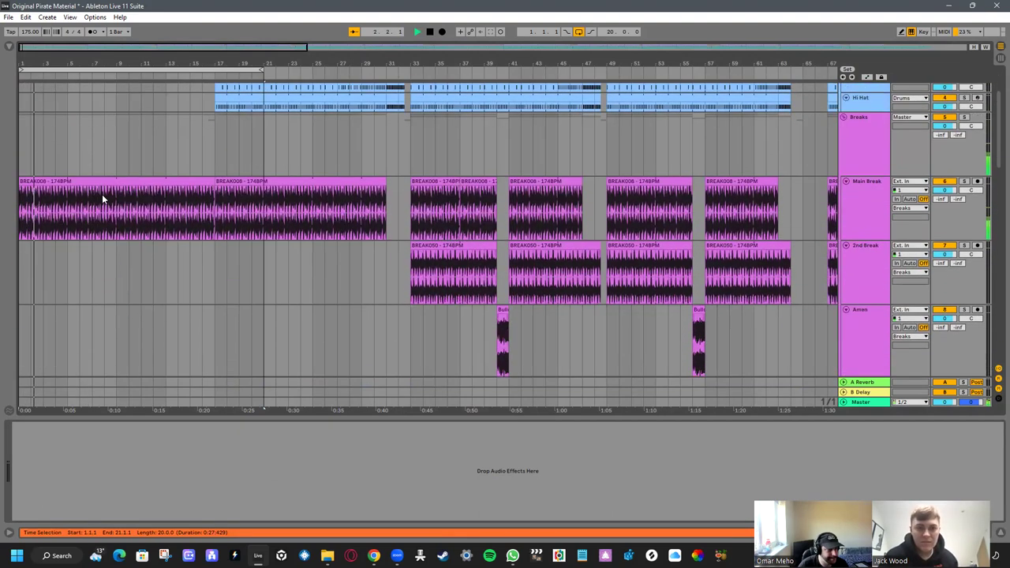
{"action": "scroll", "coordinate": [112, 197], "scroll_direction": "down", "scroll_amount": 1}
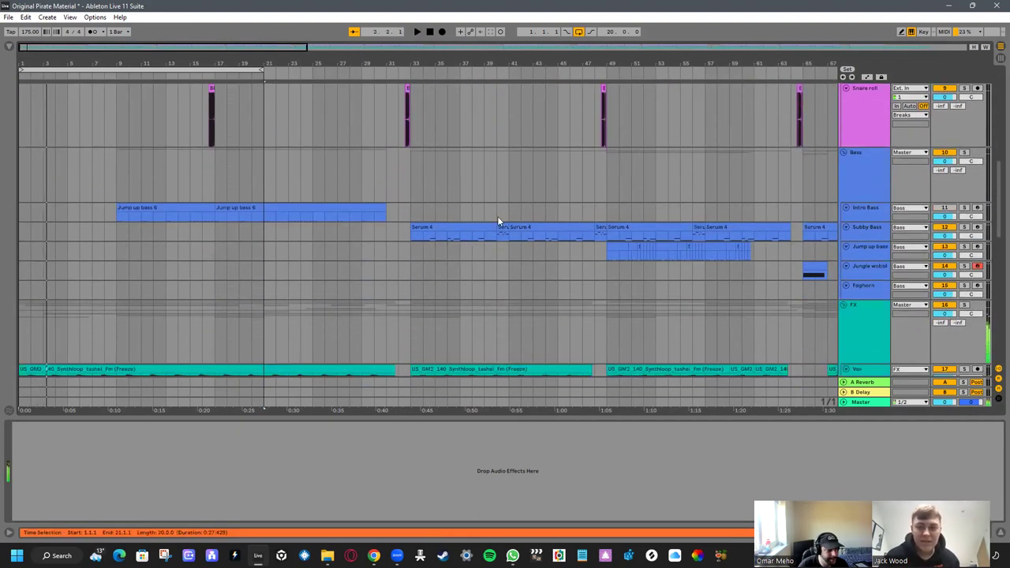
- Expand Subby Bass's devices and audition from bars 9 and 5
{"action": "left_click", "coordinate": [865, 246]}
{"action": "double_click", "coordinate": [866, 229]}
{"action": "key", "text": "space"}
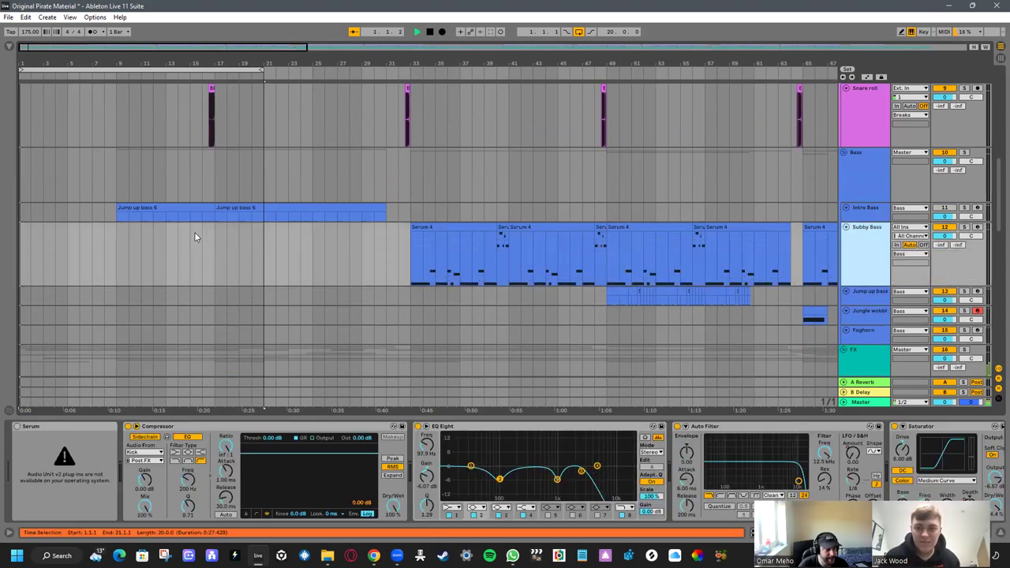
{"action": "left_click", "coordinate": [120, 214]}
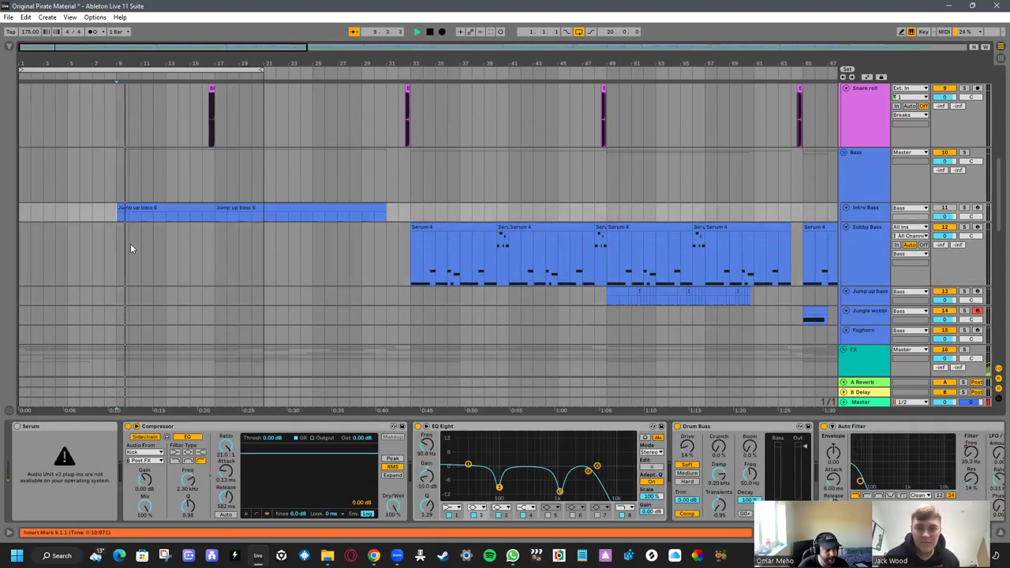
{"action": "scroll", "coordinate": [118, 243], "scroll_direction": "down", "scroll_amount": 2}
{"action": "scroll", "coordinate": [95, 240], "scroll_direction": "down", "scroll_amount": 3}
{"action": "left_click", "coordinate": [70, 236]}
{"action": "scroll", "coordinate": [96, 235], "scroll_direction": "down", "scroll_amount": 7}
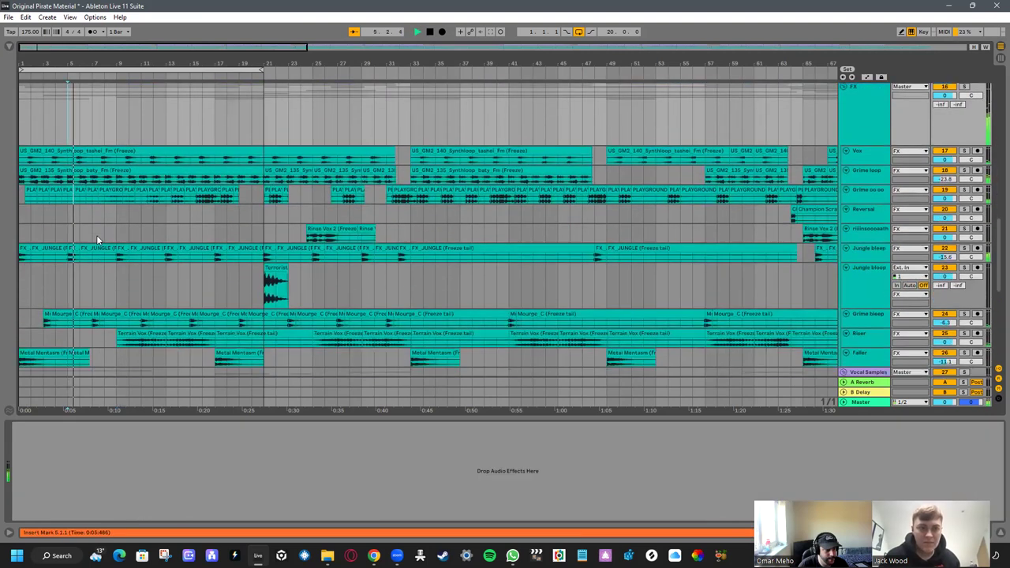
- Turn the Riser down to -8.6 dB and slightly lower the Winding vocal track
{"action": "left_click", "coordinate": [864, 304]}
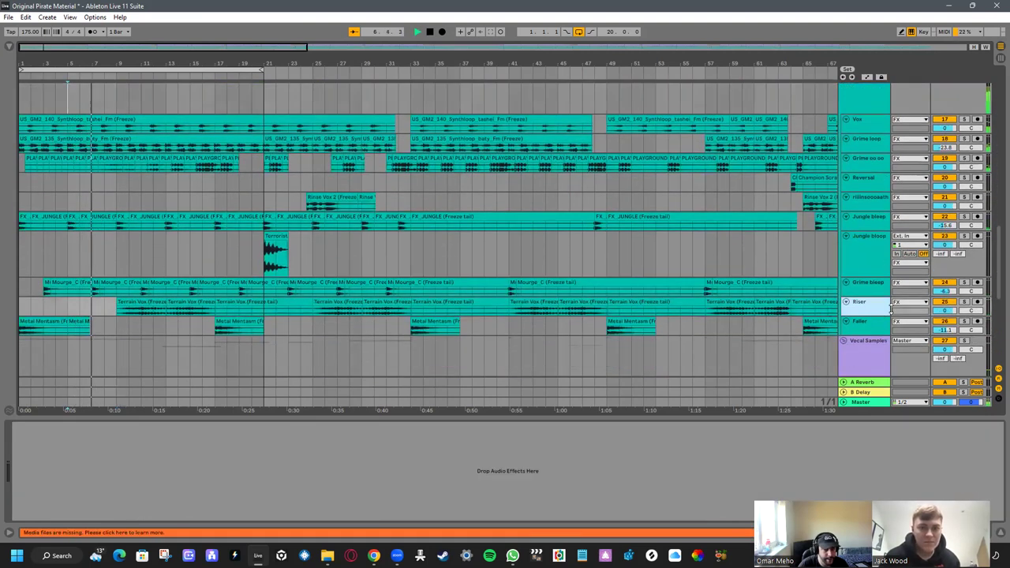
{"action": "left_click_drag", "start_coordinate": [941, 312], "coordinate": [941, 330]}
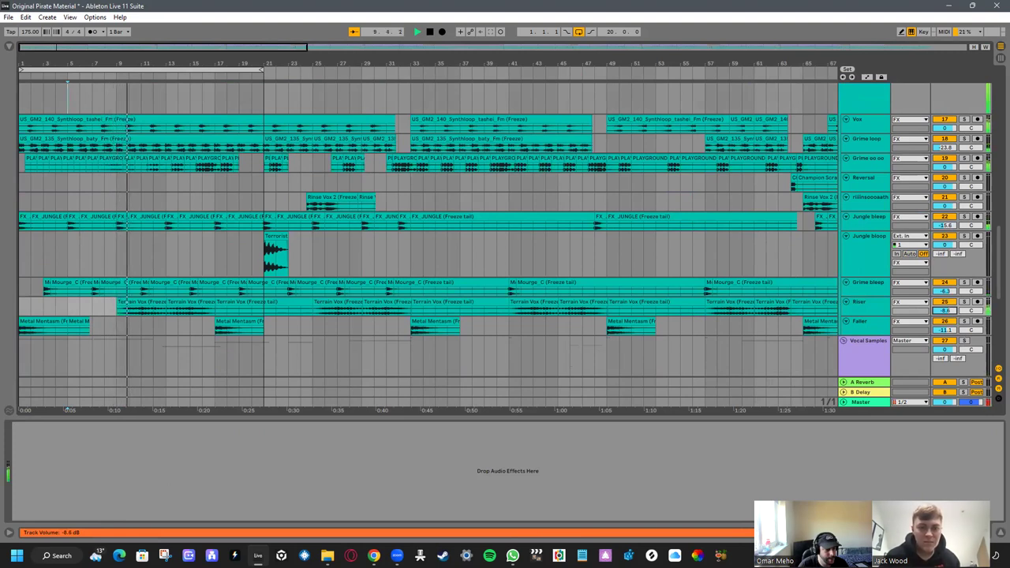
{"action": "scroll", "coordinate": [74, 192], "scroll_direction": "down", "scroll_amount": 5}
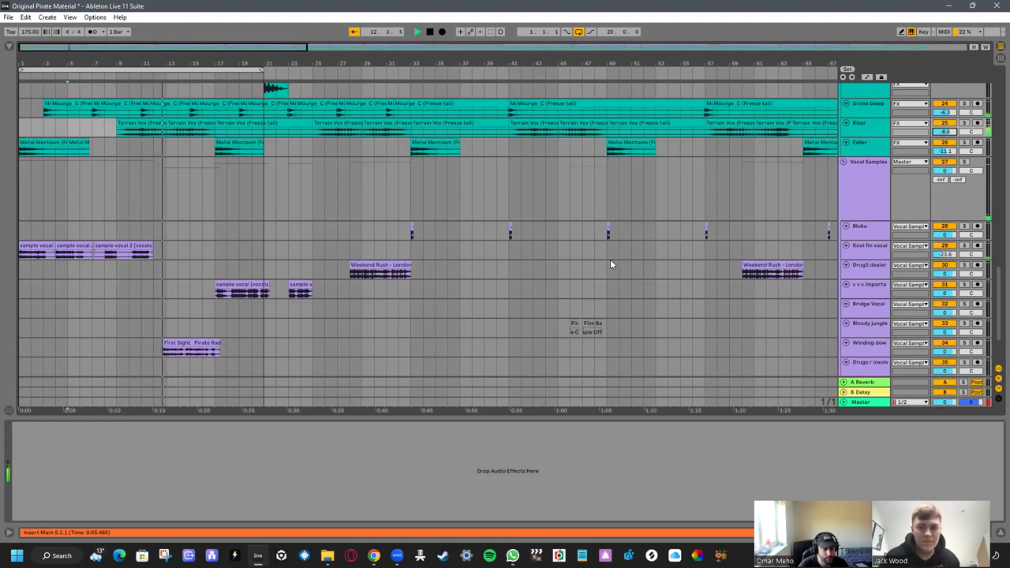
{"action": "left_click_drag", "start_coordinate": [945, 330], "coordinate": [945, 357]}
{"action": "scroll", "coordinate": [488, 246], "scroll_direction": "down", "scroll_amount": 3}
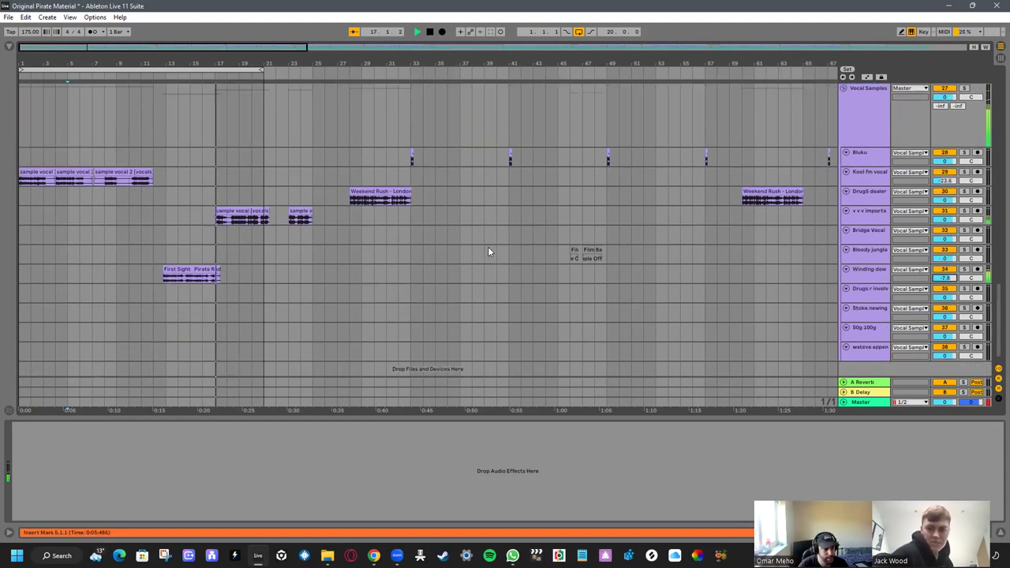
{"action": "left_click", "coordinate": [105, 143]}
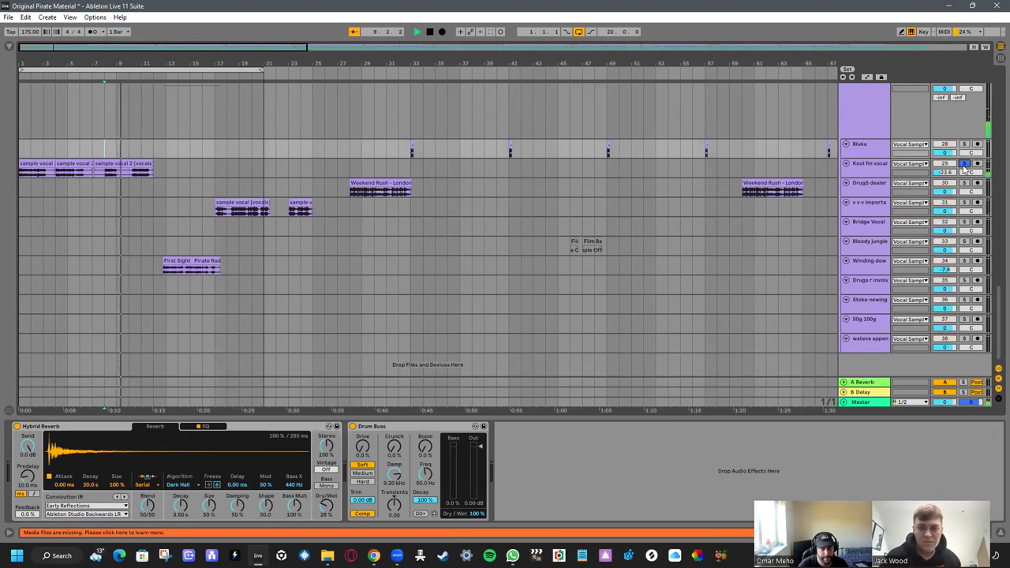
{"action": "scroll", "coordinate": [154, 238], "scroll_direction": "up", "scroll_amount": 8}
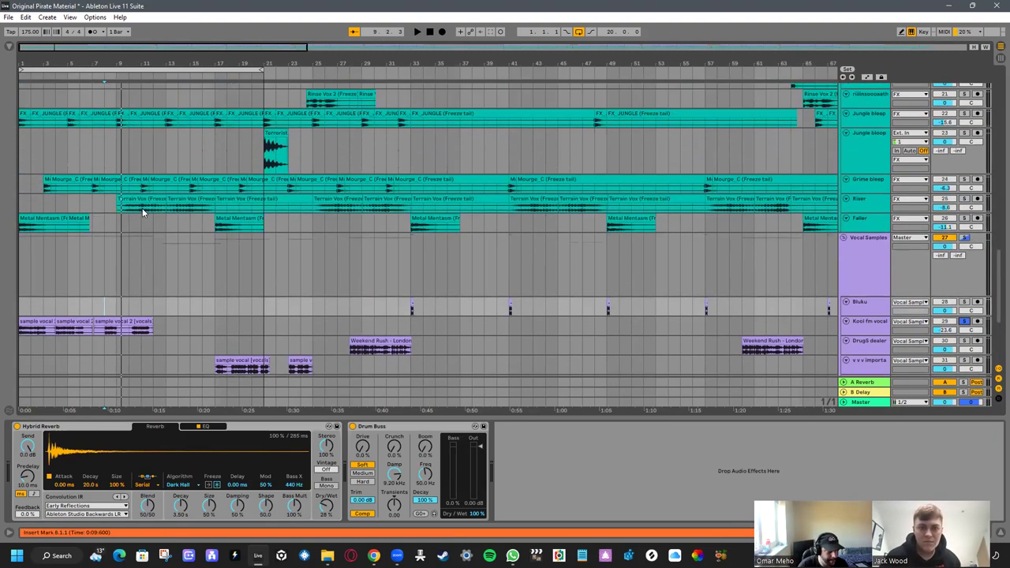
{"action": "left_click", "coordinate": [961, 202]}
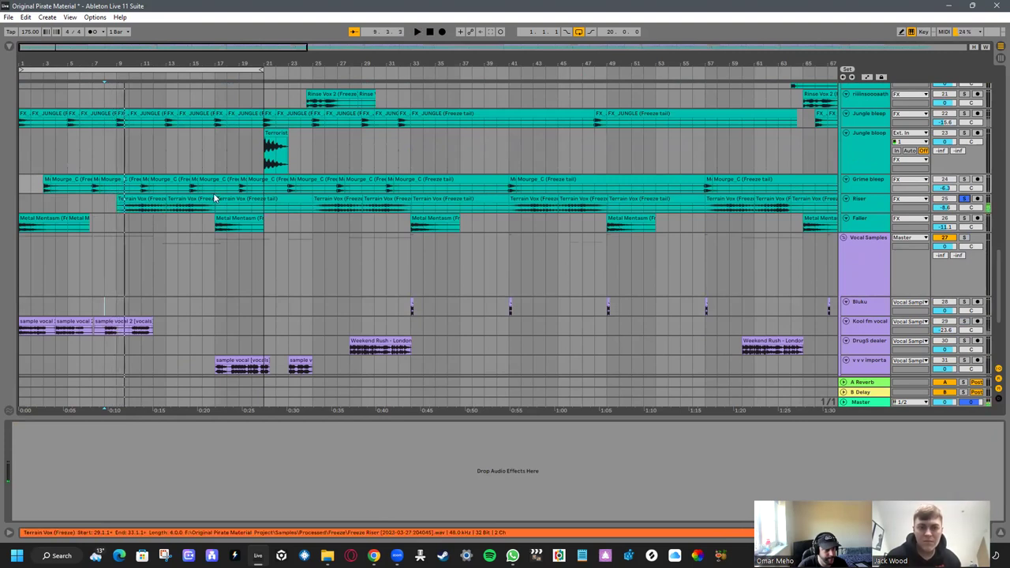
{"action": "scroll", "coordinate": [213, 197], "scroll_direction": "up", "scroll_amount": 8}
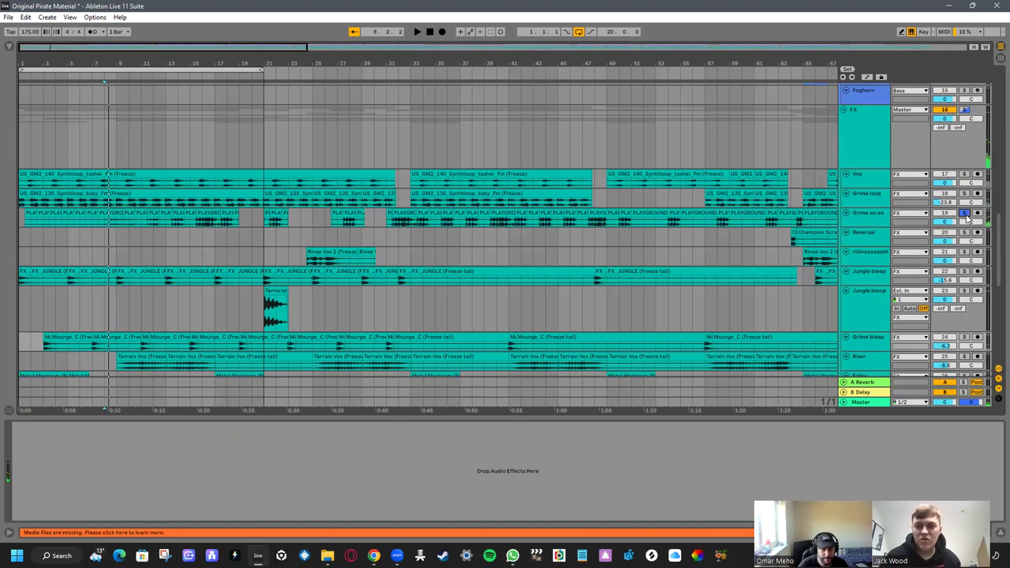
{"action": "scroll", "coordinate": [967, 219], "scroll_direction": "up", "scroll_amount": 15}
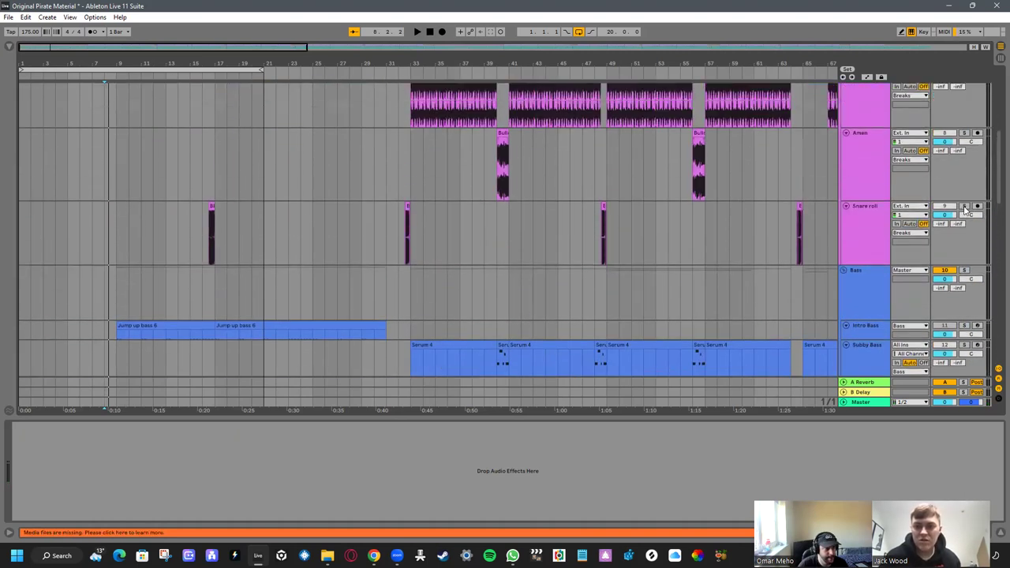
{"action": "scroll", "coordinate": [964, 209], "scroll_direction": "up", "scroll_amount": 10}
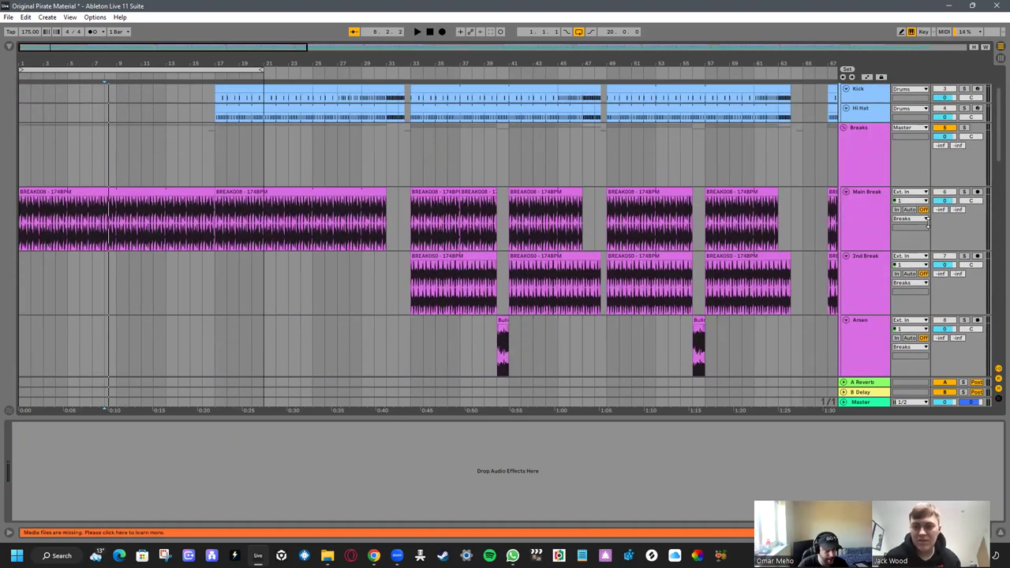
{"action": "scroll", "coordinate": [927, 224], "scroll_direction": "down", "scroll_amount": 15}
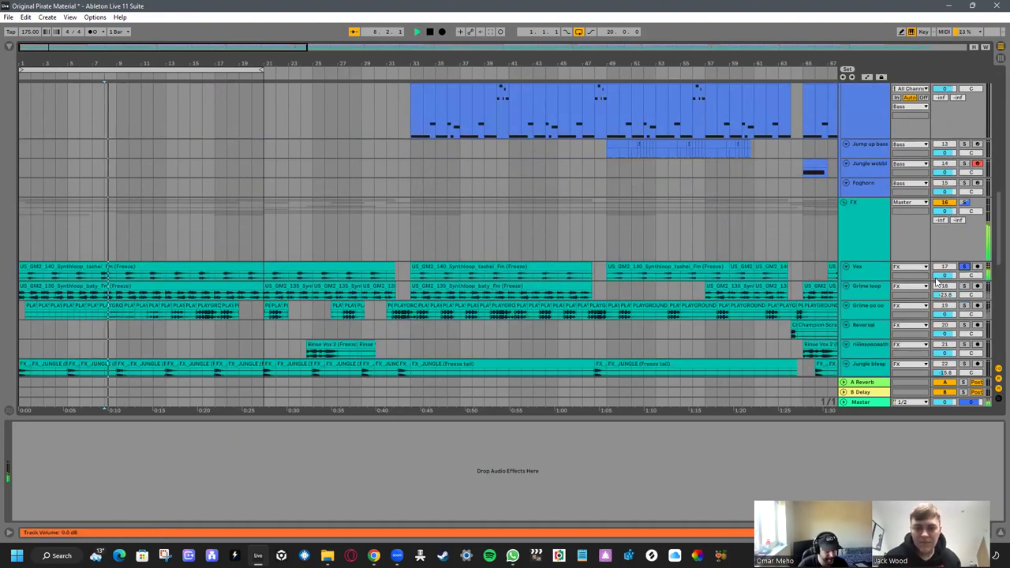
- Turn the Vox track down and switch its pan to Split Stereo Pan Mode, then play
{"action": "left_click_drag", "start_coordinate": [945, 276], "coordinate": [944, 284]}
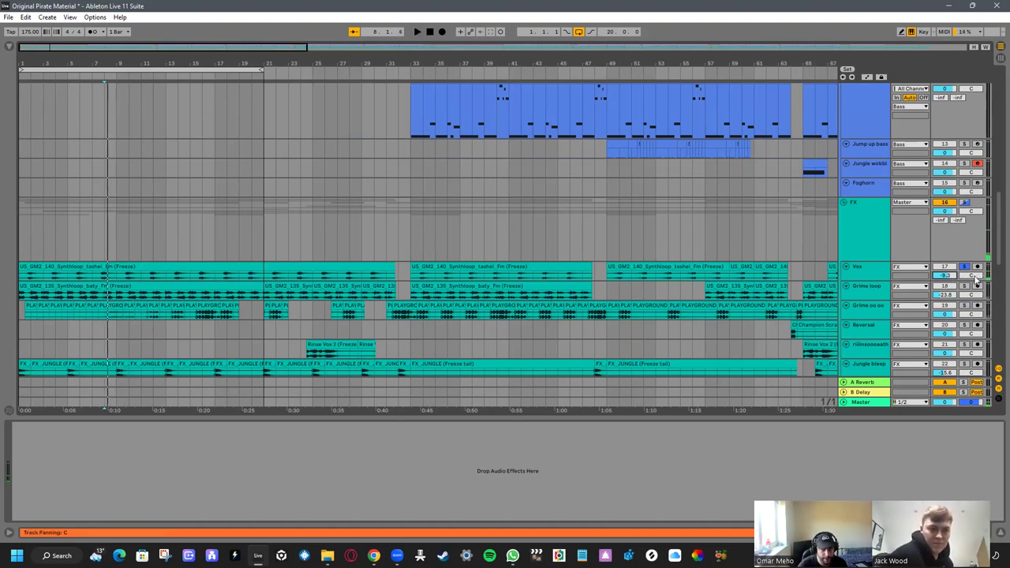
{"action": "right_click", "coordinate": [977, 276]}
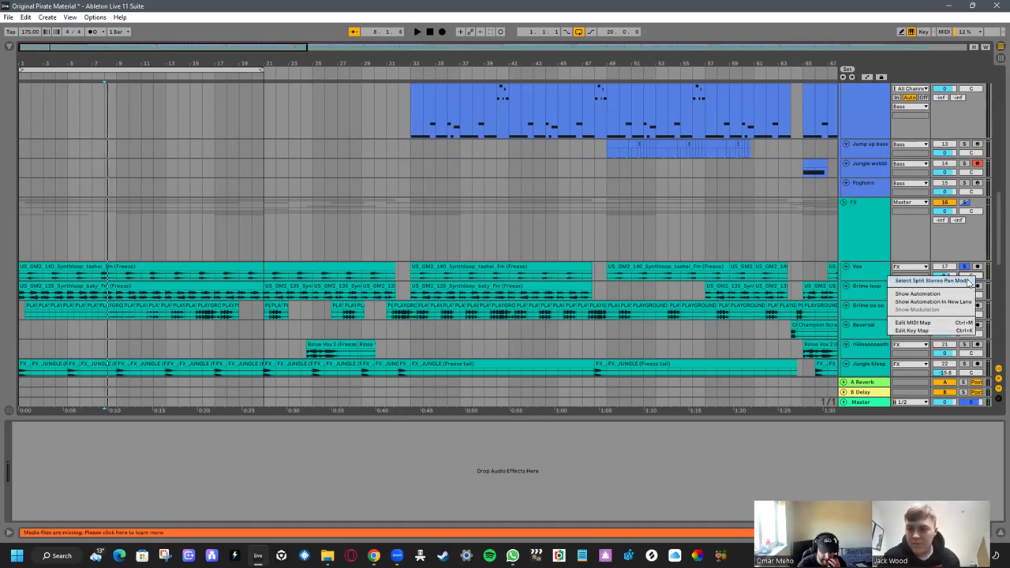
{"action": "left_click", "coordinate": [968, 281]}
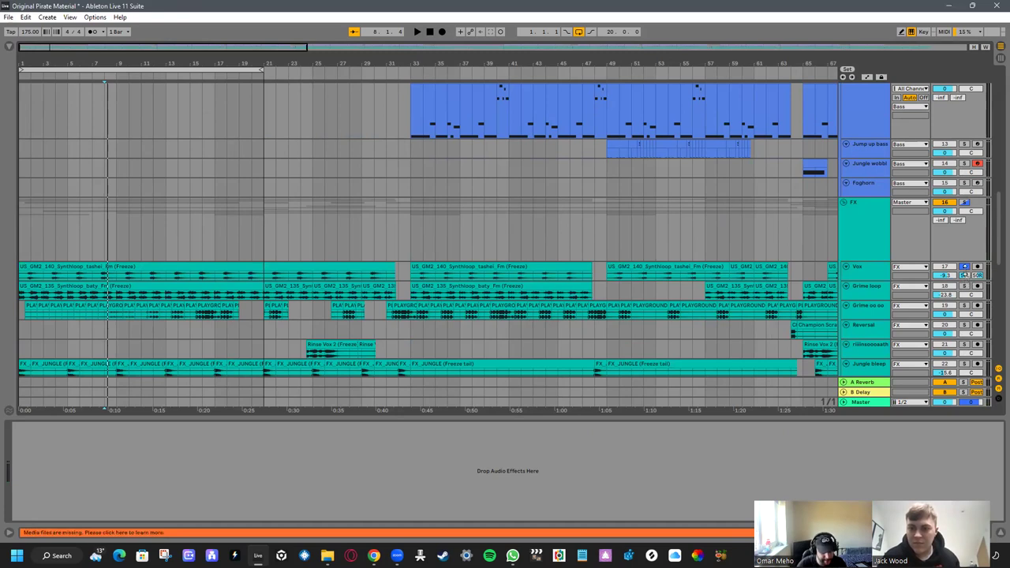
{"action": "key", "text": "space"}
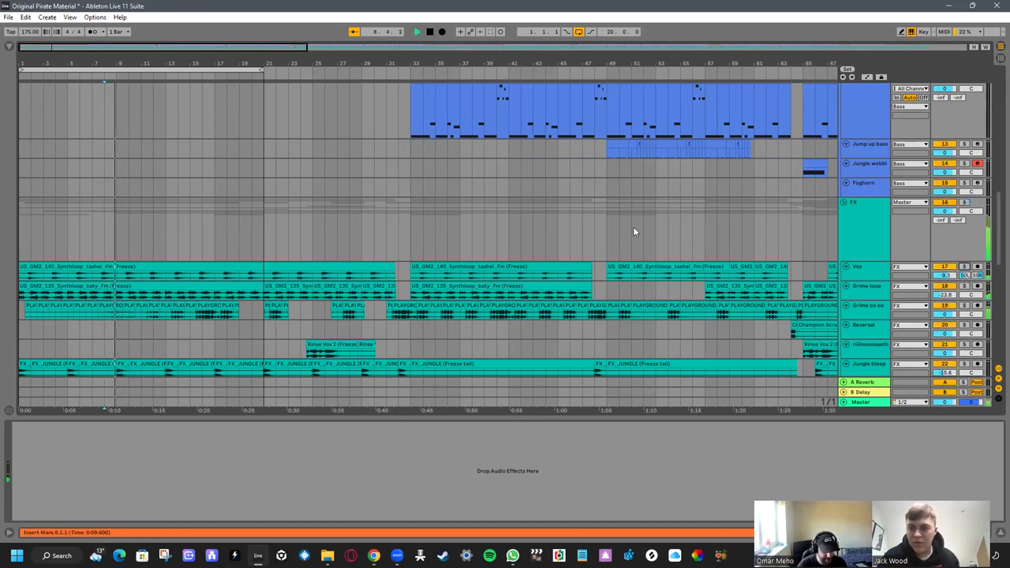
- Compare normal and split stereo panning on Vox, settling on split stereo at about -11.8 dB
{"action": "right_click", "coordinate": [978, 276]}
{"action": "left_click", "coordinate": [970, 281]}
{"action": "key", "text": "space"}
{"action": "mouse_move", "coordinate": [945, 275]}
{"action": "left_mouse_down"}
{"action": "mouse_move", "coordinate": [945, 292]}
{"action": "mouse_move", "coordinate": [955, 271]}
{"action": "left_mouse_up"}
{"action": "right_click", "coordinate": [977, 276]}
{"action": "left_click", "coordinate": [969, 281]}
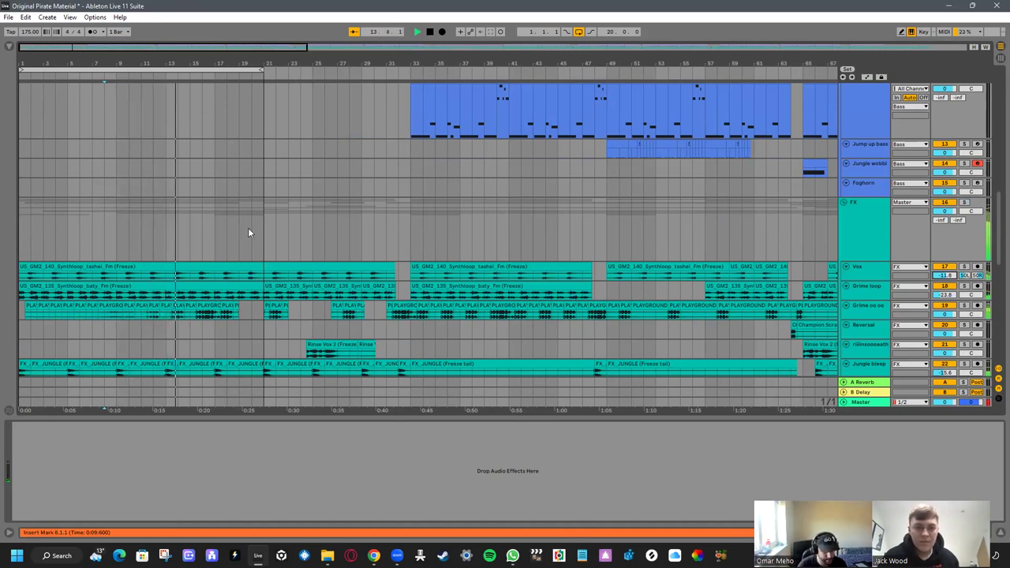
{"action": "scroll", "coordinate": [120, 210], "scroll_direction": "down", "scroll_amount": 5}
- Begin saving the set, then cancel the Save As dialog opened with the wrong name
{"action": "key", "text": "ctrl+s"}
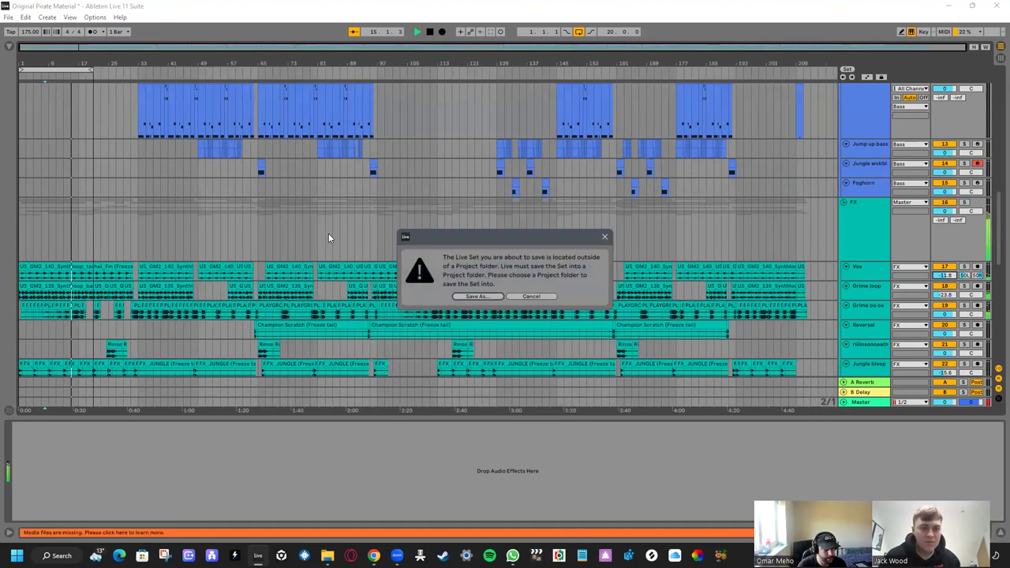
{"action": "left_click", "coordinate": [476, 296]}
{"action": "type", "text": "222"}
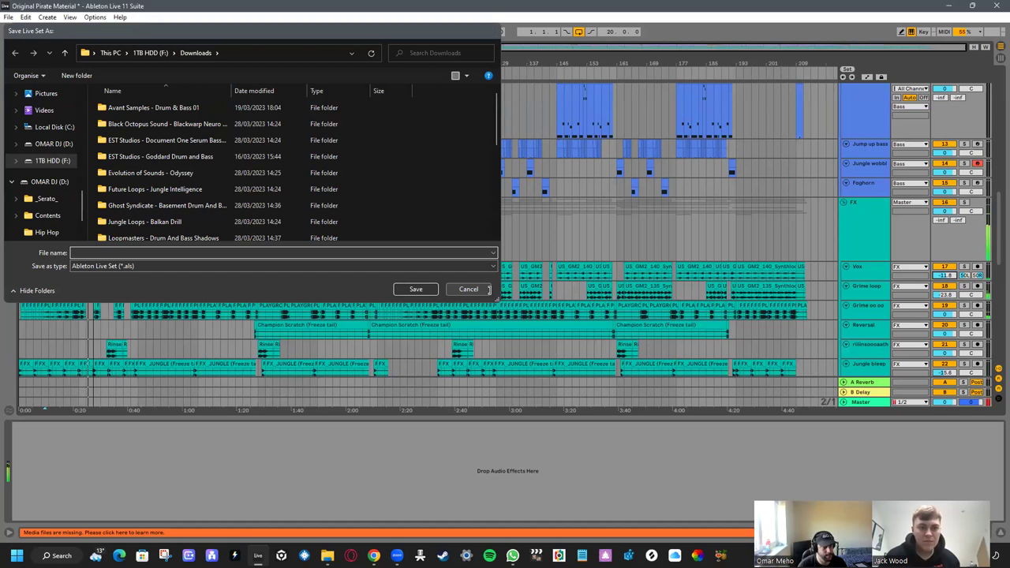
{"action": "left_click", "coordinate": [488, 289]}
- Save as 'Original Pirate Material mixdown', delete the temporary recording files, and play from bar 8
{"action": "left_click", "coordinate": [7, 17]}
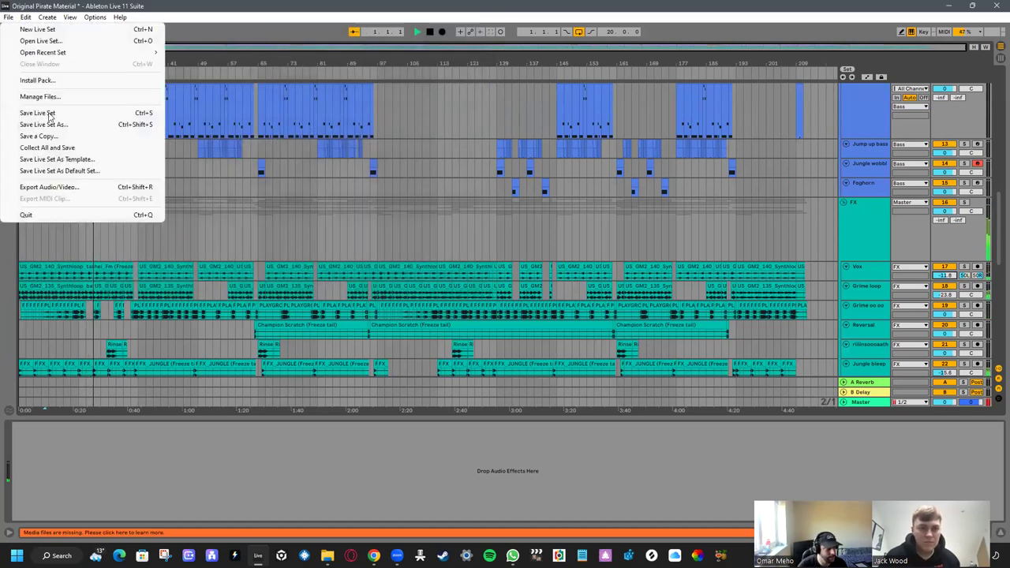
{"action": "left_click", "coordinate": [99, 124]}
{"action": "key", "text": "End"}
{"action": "type", "text": "mixd"}
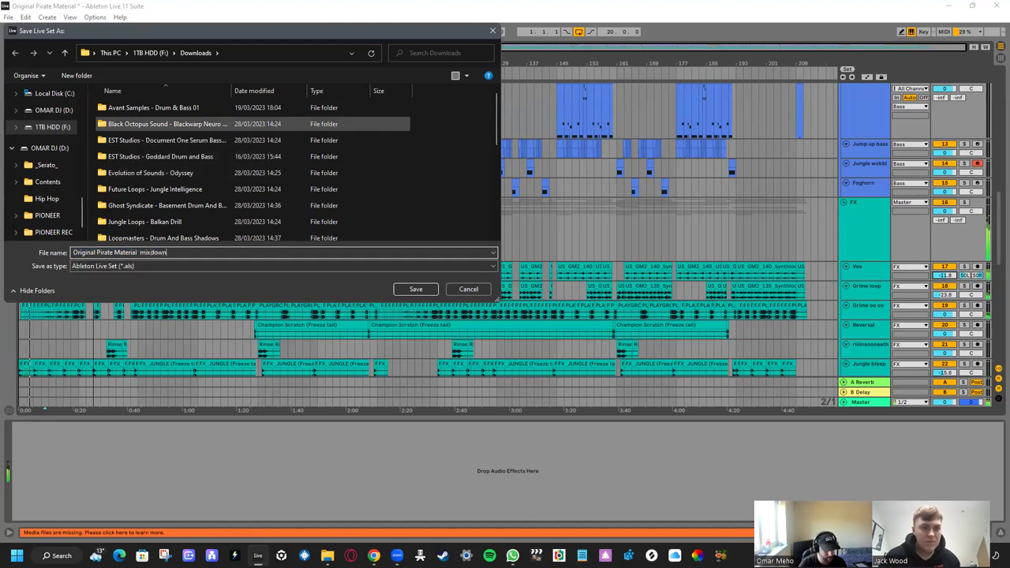
{"action": "key", "text": "Return"}
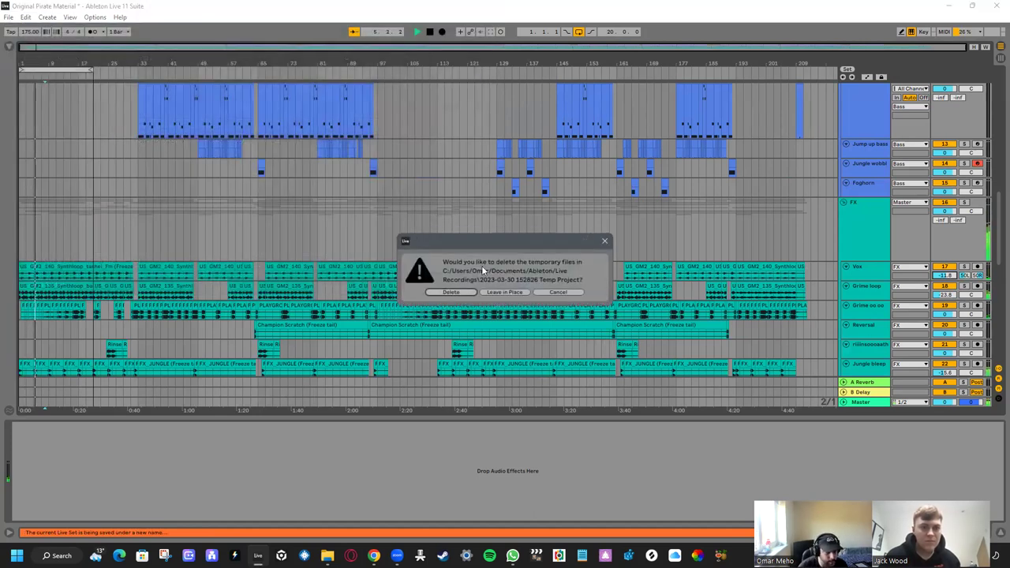
{"action": "left_click", "coordinate": [468, 293]}
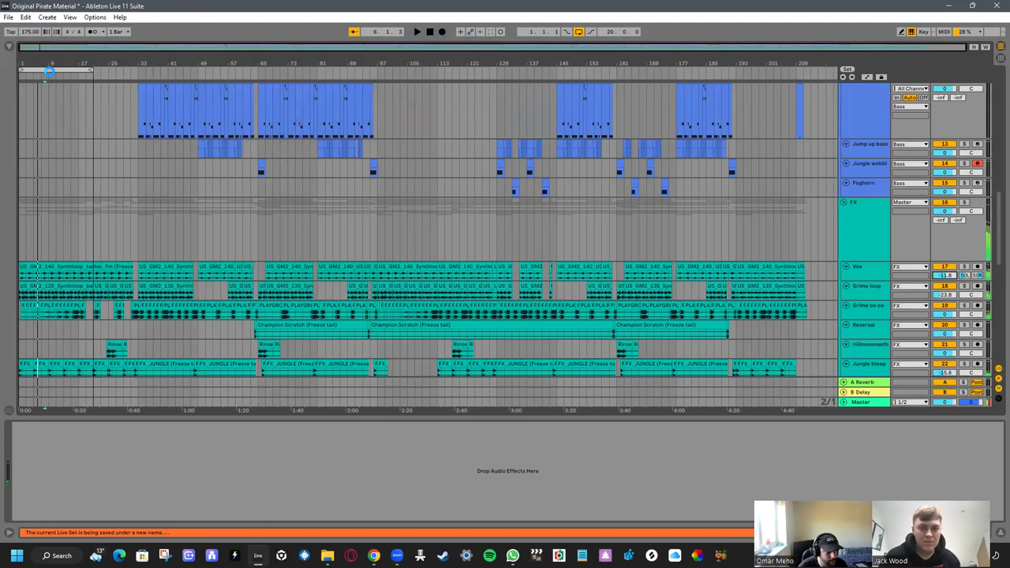
{"action": "left_click", "coordinate": [49, 76]}
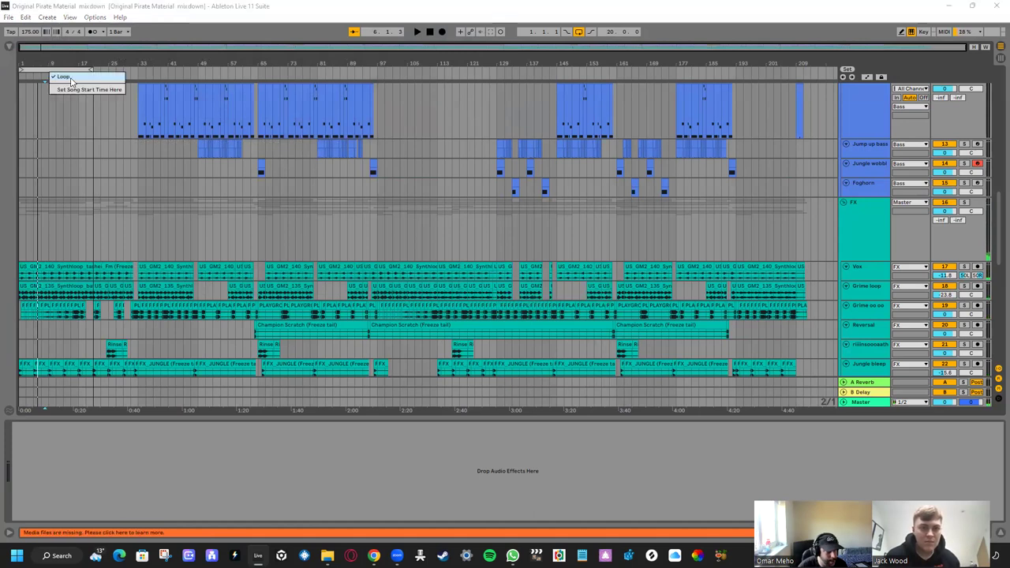
{"action": "scroll", "coordinate": [119, 213], "scroll_direction": "down", "scroll_amount": 5}
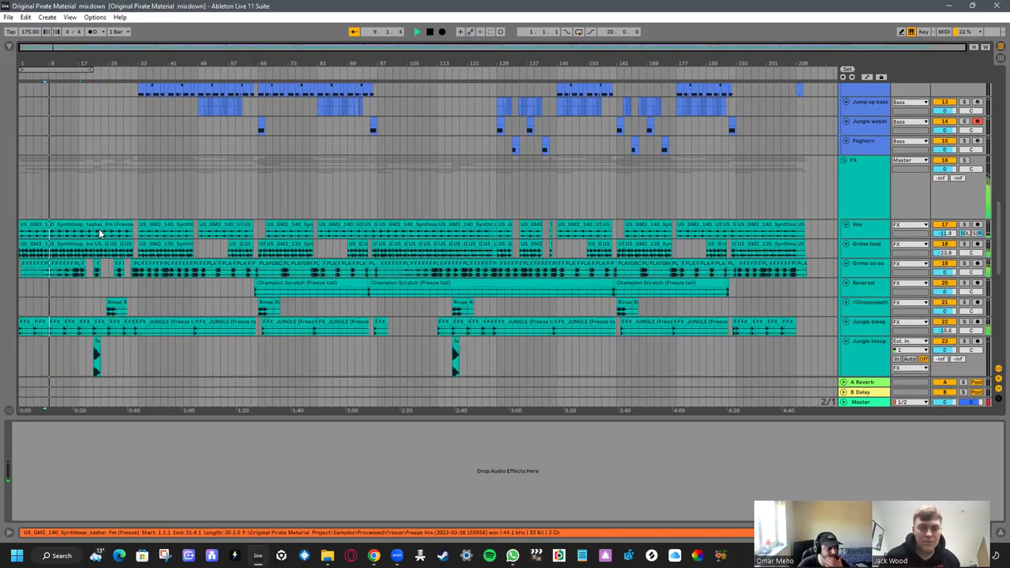
- Solo the Faller track and audition it from bars 17 and 19
{"action": "scroll", "coordinate": [87, 252], "scroll_direction": "down", "scroll_amount": 3}
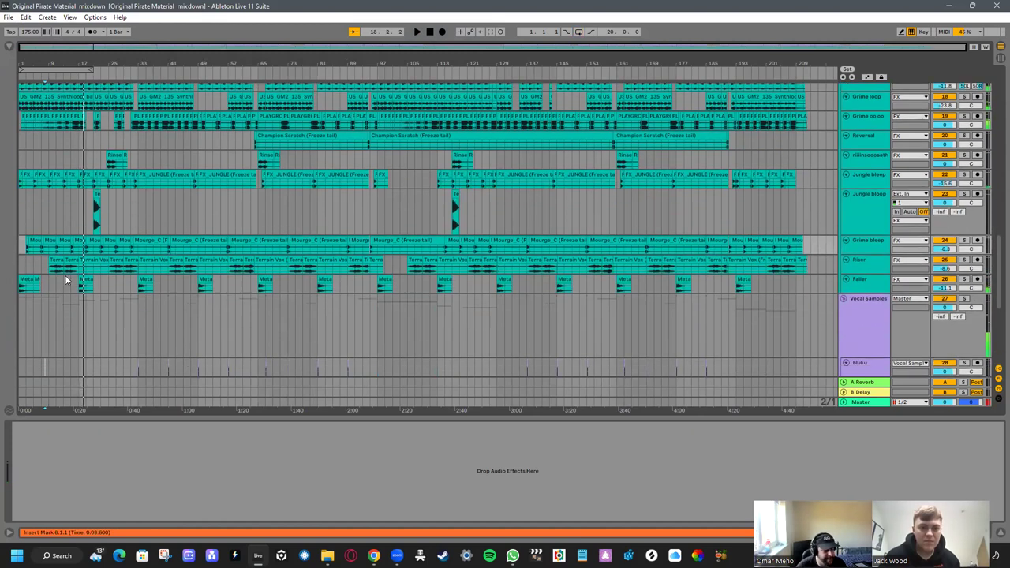
{"action": "left_click", "coordinate": [876, 276]}
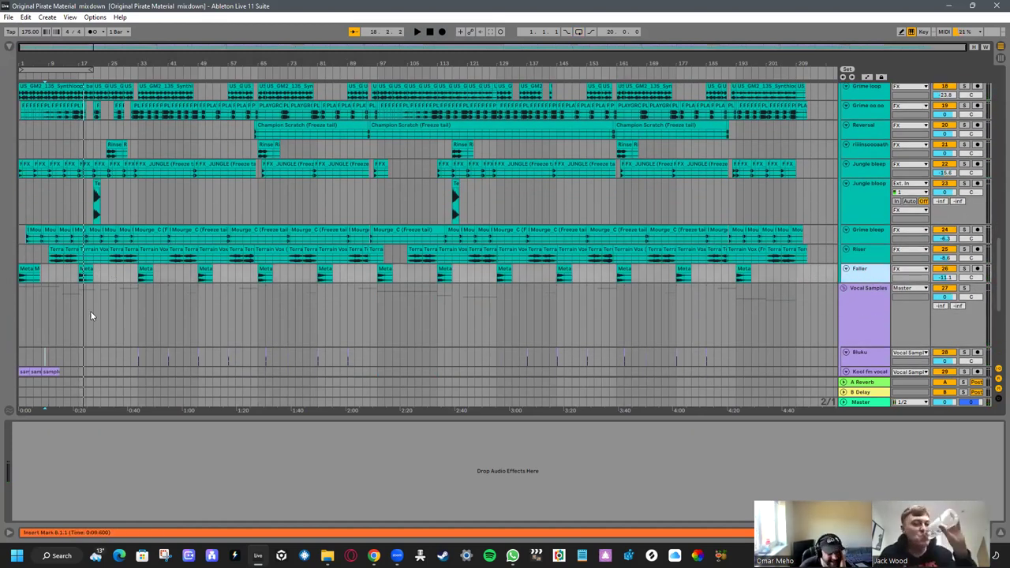
{"action": "left_click", "coordinate": [963, 269]}
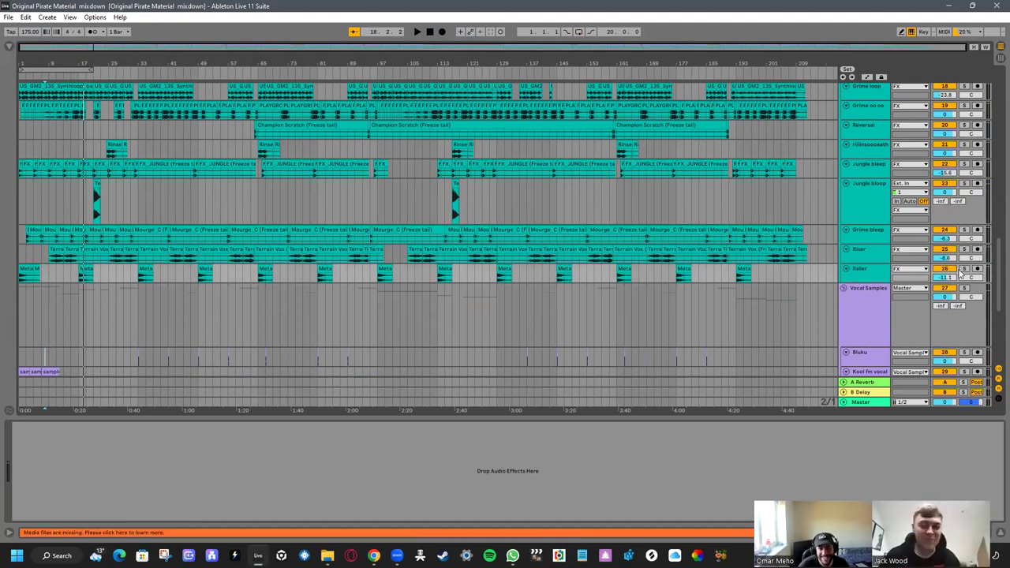
{"action": "left_click", "coordinate": [79, 283]}
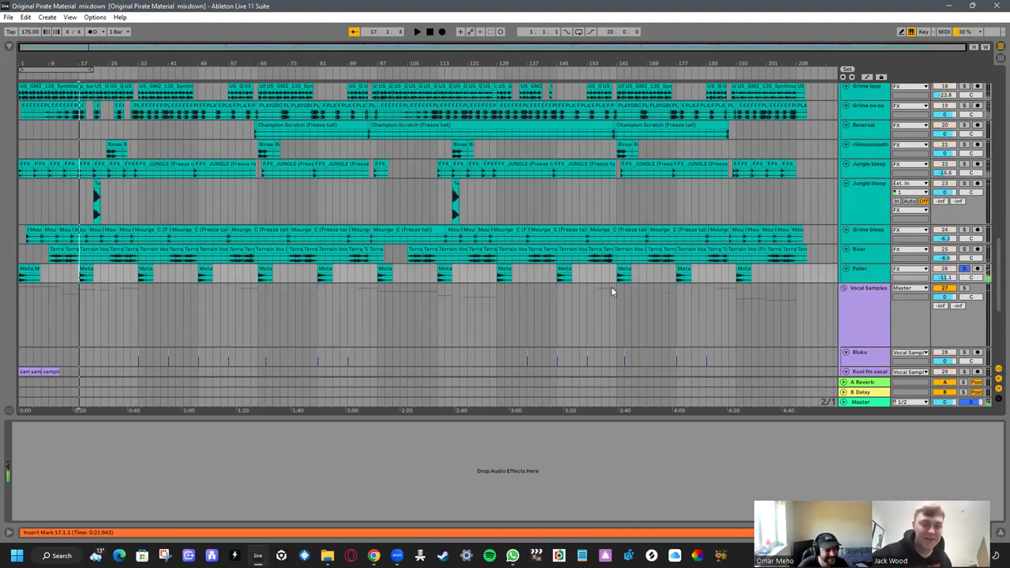
{"action": "scroll", "coordinate": [40, 236], "scroll_direction": "up", "scroll_amount": 6}
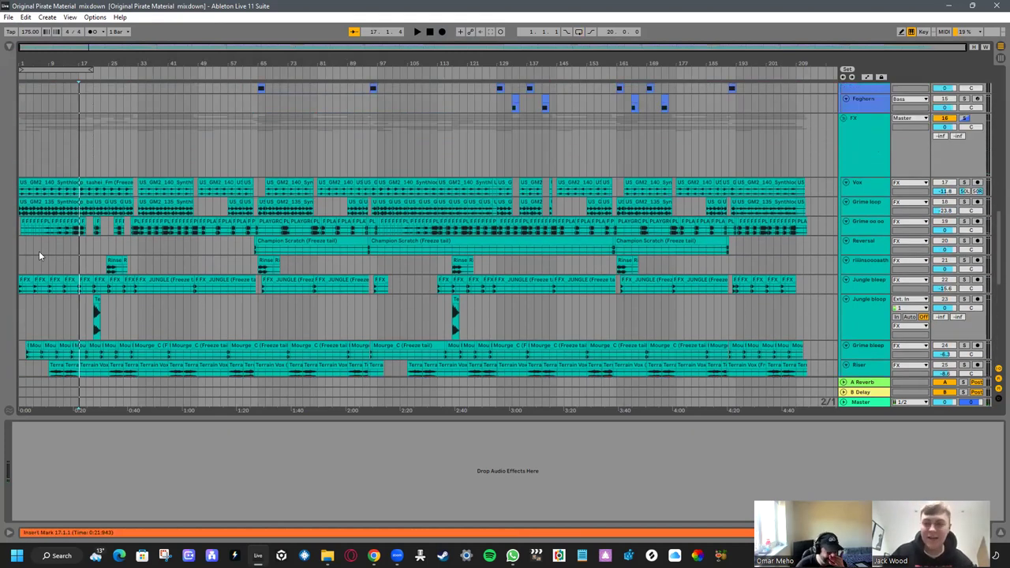
{"action": "scroll", "coordinate": [29, 260], "scroll_direction": "up", "scroll_amount": 3}
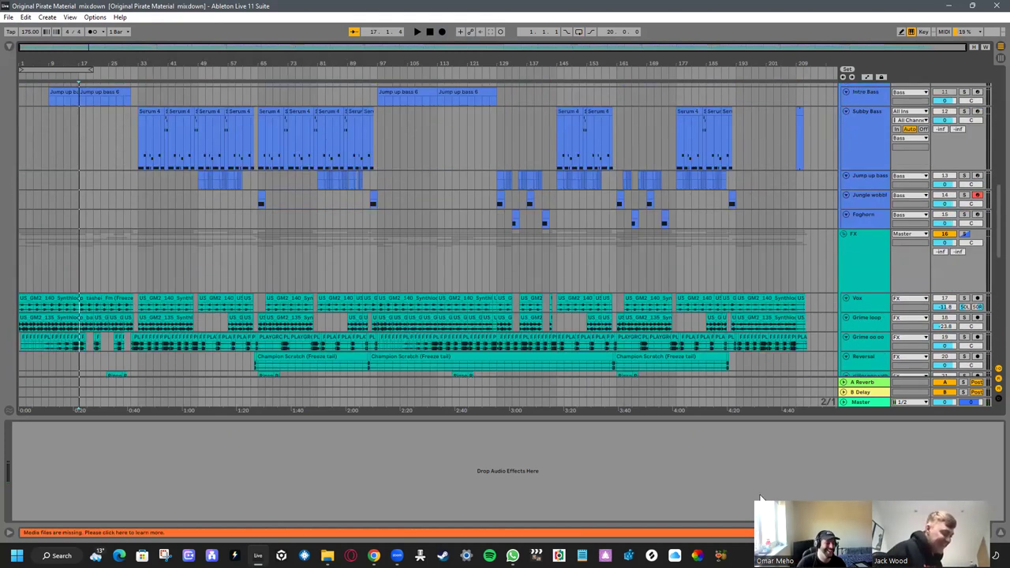
{"action": "left_click", "coordinate": [86, 264]}
{"action": "scroll", "coordinate": [73, 253], "scroll_direction": "up", "scroll_amount": 5}
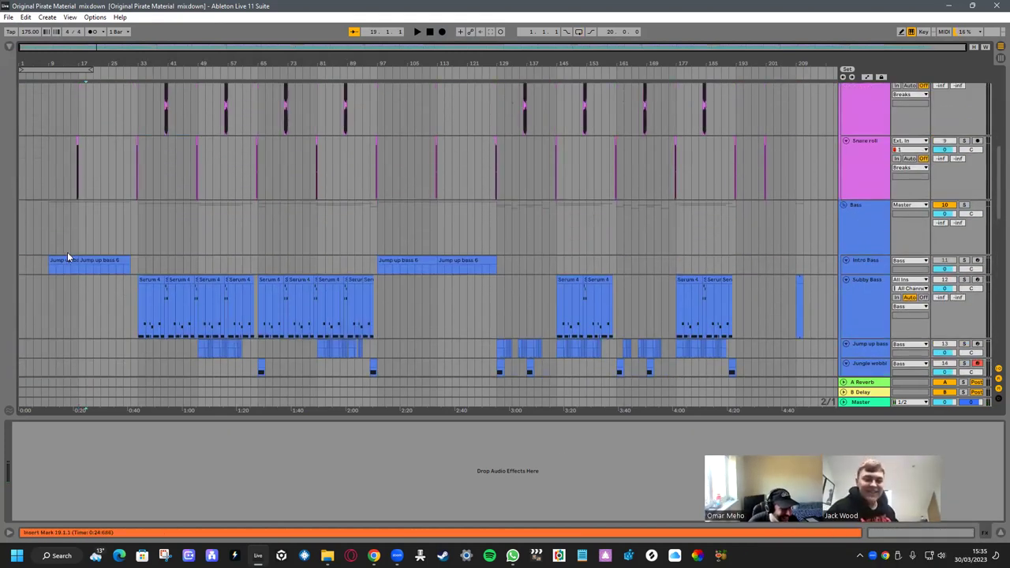
{"action": "scroll", "coordinate": [72, 189], "scroll_direction": "up", "scroll_amount": 10}
{"action": "scroll", "coordinate": [445, 212], "scroll_direction": "down", "scroll_amount": 3}
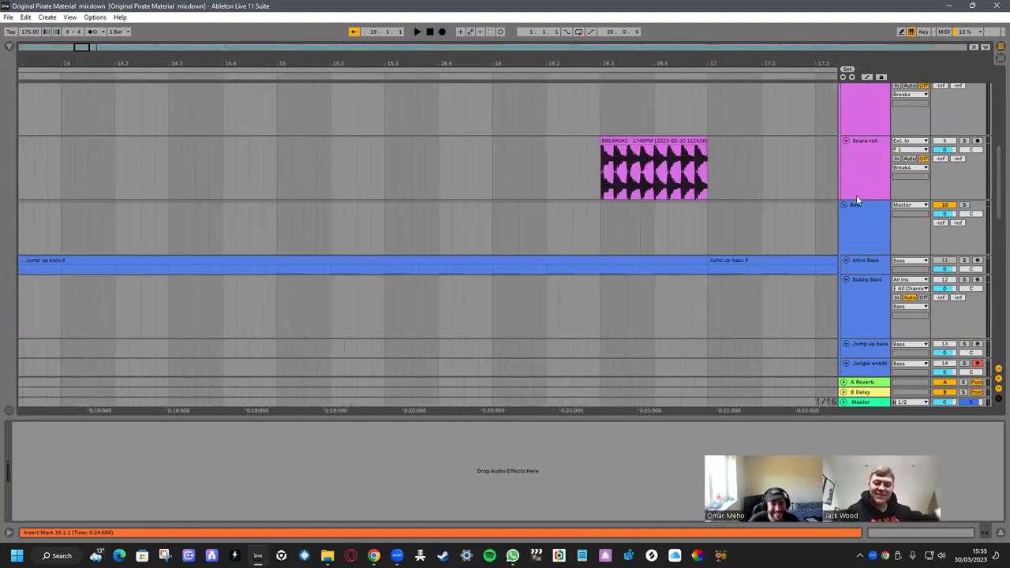
- Solo the Snare roll track and play its break clip from the clip start
{"action": "left_click", "coordinate": [963, 140]}
{"action": "key", "text": "space"}
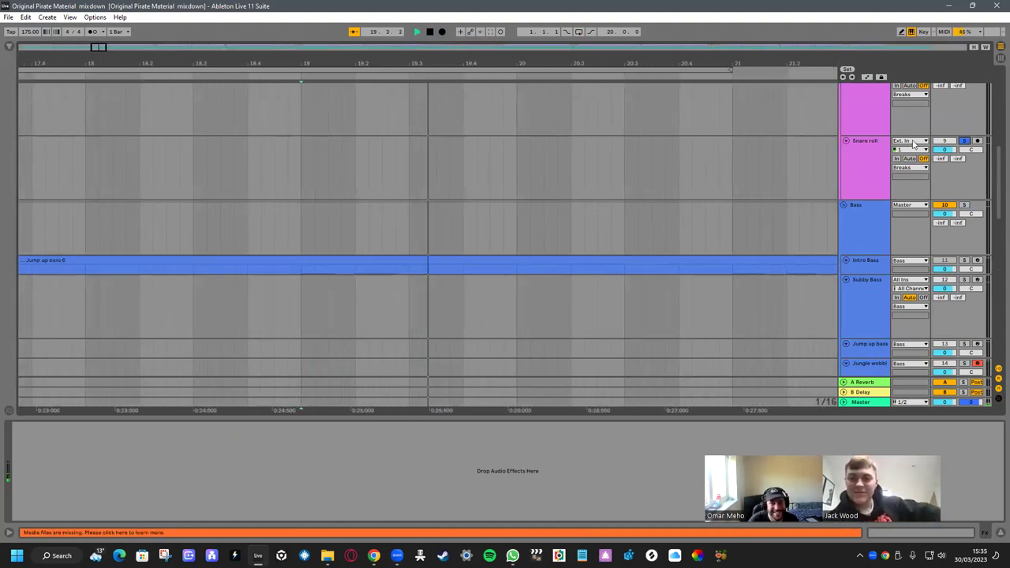
{"action": "scroll", "coordinate": [671, 169], "scroll_direction": "down", "scroll_amount": 5}
{"action": "key", "text": "space"}
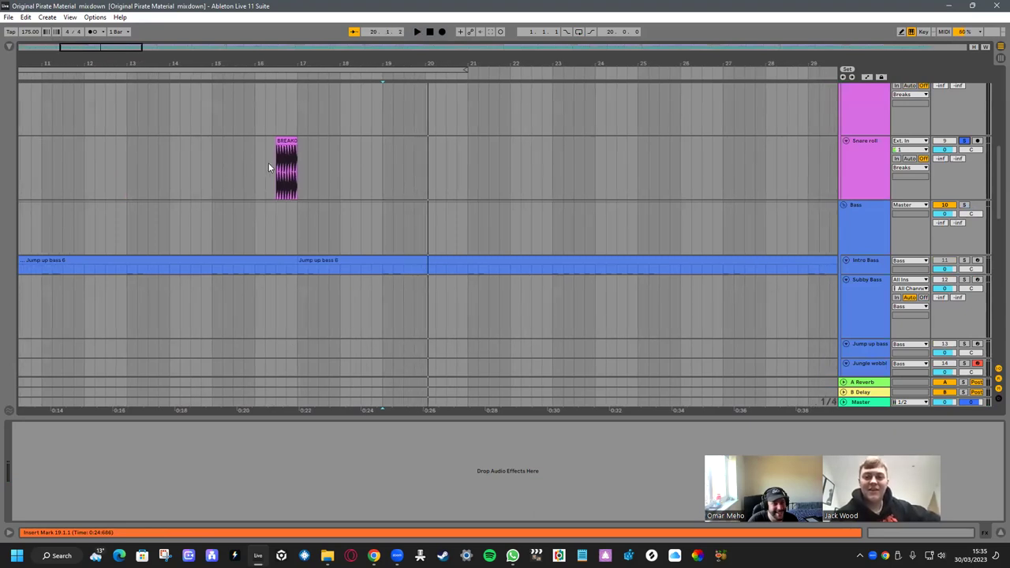
{"action": "left_click", "coordinate": [271, 164]}
{"action": "key", "text": "space"}
{"action": "key", "text": "space"}
- Lower Snare roll to -11.8 dB, unsolo it, and play the full mix from 11.4.1
{"action": "left_click_drag", "start_coordinate": [984, 189], "coordinate": [984, 207]}
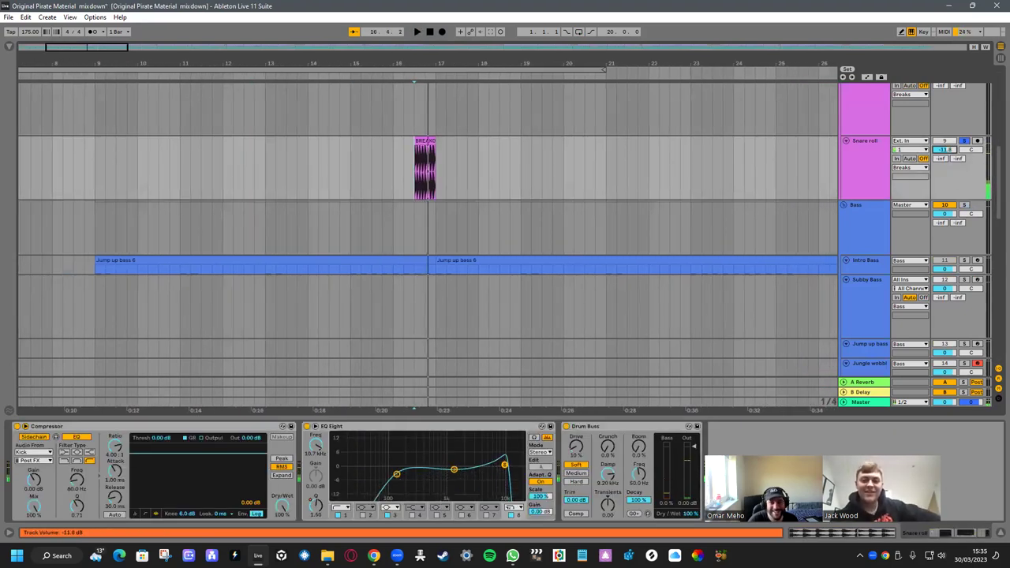
{"action": "scroll", "coordinate": [442, 259], "scroll_direction": "up", "scroll_amount": 5}
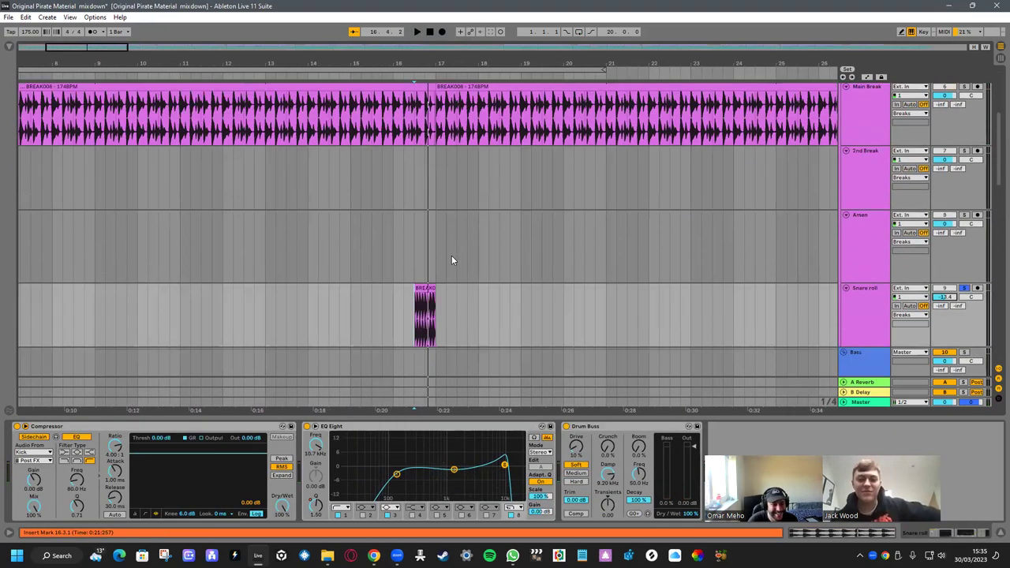
{"action": "left_click", "coordinate": [964, 288]}
{"action": "key", "text": "space"}
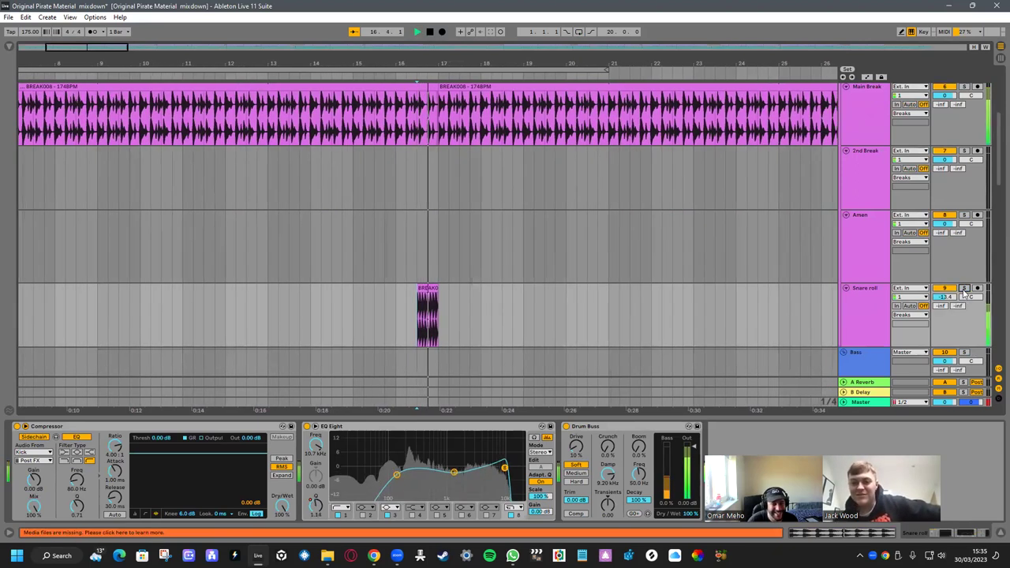
{"action": "left_click", "coordinate": [213, 229]}
{"action": "key", "text": "space"}
{"action": "key", "text": "space"}
{"action": "scroll", "coordinate": [423, 257], "scroll_direction": "down", "scroll_amount": 5}
{"action": "scroll", "coordinate": [383, 176], "scroll_direction": "up", "scroll_amount": 4}
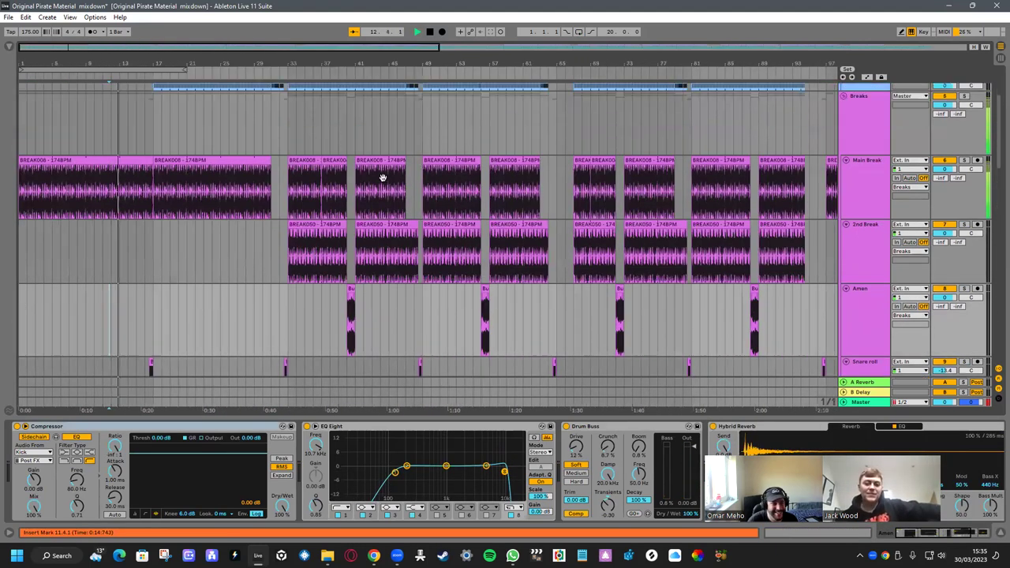
- Turn the Breaks group down to about -6 dB and review the tracks during playback
{"action": "mouse_move", "coordinate": [952, 128]}
{"action": "left_mouse_down"}
{"action": "mouse_move", "coordinate": [953, 138]}
{"action": "mouse_move", "coordinate": [951, 128]}
{"action": "left_mouse_up"}
{"action": "scroll", "coordinate": [277, 188], "scroll_direction": "down", "scroll_amount": 1}
{"action": "scroll", "coordinate": [279, 188], "scroll_direction": "up", "scroll_amount": 3}
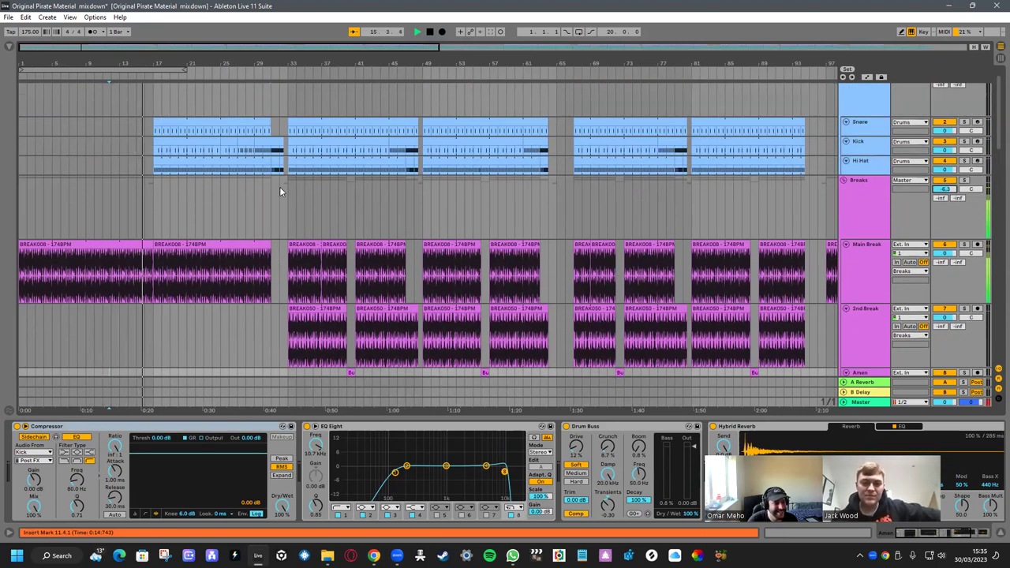
{"action": "scroll", "coordinate": [279, 186], "scroll_direction": "down", "scroll_amount": 1}
{"action": "scroll", "coordinate": [403, 286], "scroll_direction": "down", "scroll_amount": 8}
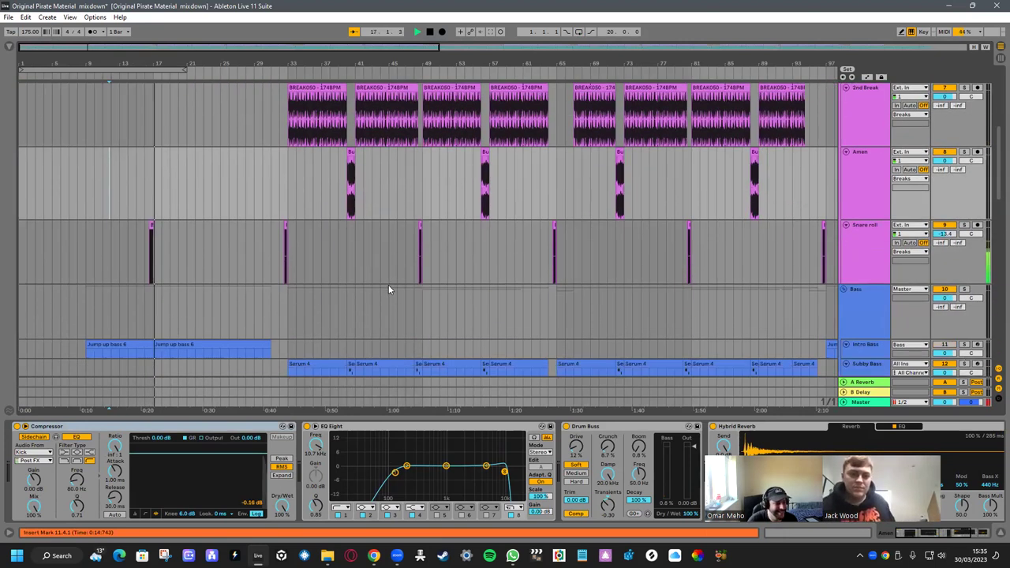
{"action": "scroll", "coordinate": [388, 281], "scroll_direction": "down", "scroll_amount": 6}
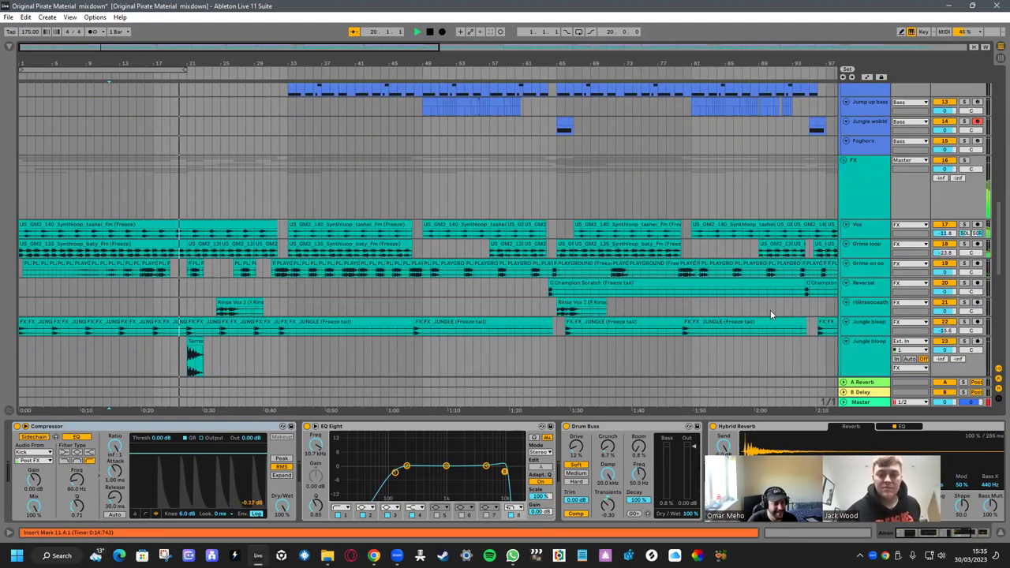
{"action": "scroll", "coordinate": [770, 310], "scroll_direction": "down", "scroll_amount": 5}
{"action": "scroll", "coordinate": [750, 288], "scroll_direction": "down", "scroll_amount": 5}
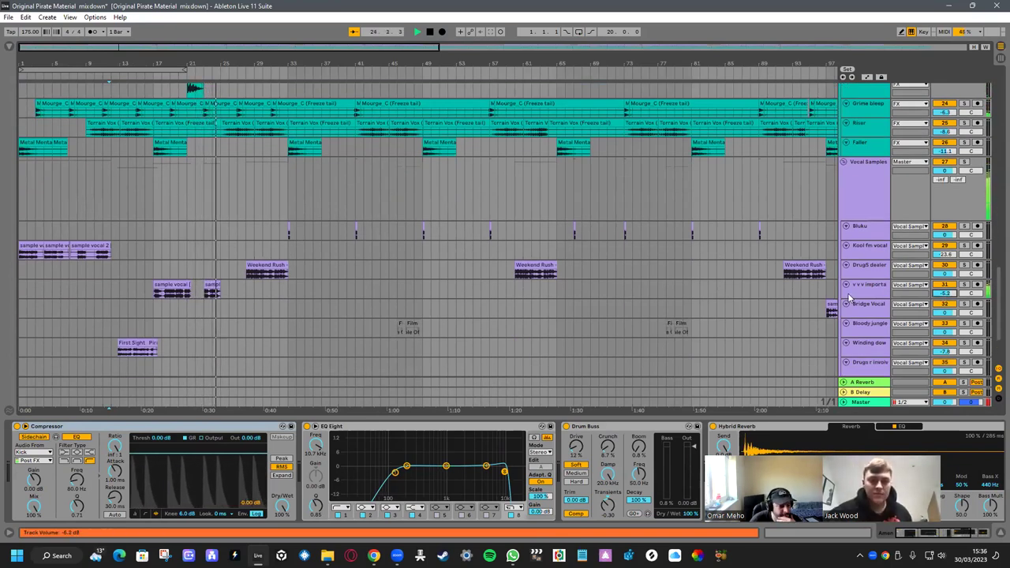
{"action": "scroll", "coordinate": [648, 264], "scroll_direction": "down", "scroll_amount": 2}
{"action": "scroll", "coordinate": [913, 273], "scroll_direction": "down", "scroll_amount": 1}
{"action": "scroll", "coordinate": [479, 220], "scroll_direction": "up", "scroll_amount": 3}
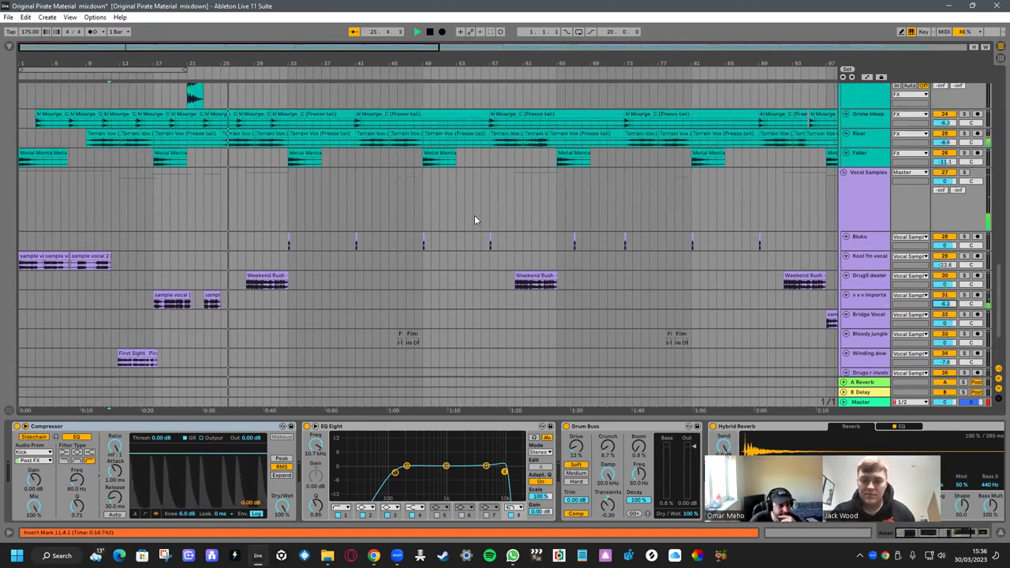
{"action": "scroll", "coordinate": [473, 221], "scroll_direction": "down", "scroll_amount": 4}
{"action": "scroll", "coordinate": [466, 217], "scroll_direction": "up", "scroll_amount": 8}
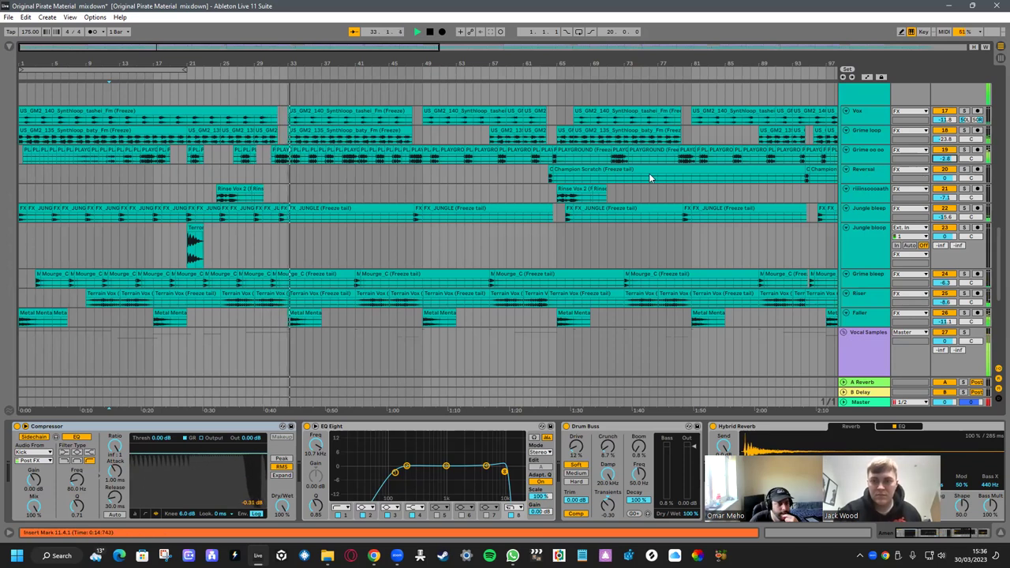
- Select the Subby Bass track and its unavailable Serum device, toggling Session and Arrangement views
{"action": "scroll", "coordinate": [657, 166], "scroll_direction": "up", "scroll_amount": 8}
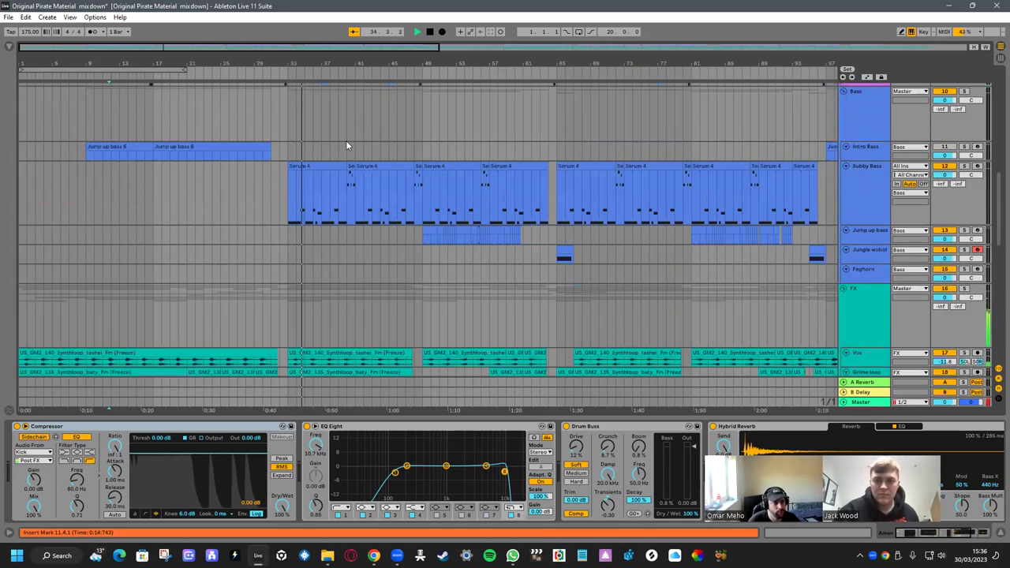
{"action": "left_click", "coordinate": [868, 208]}
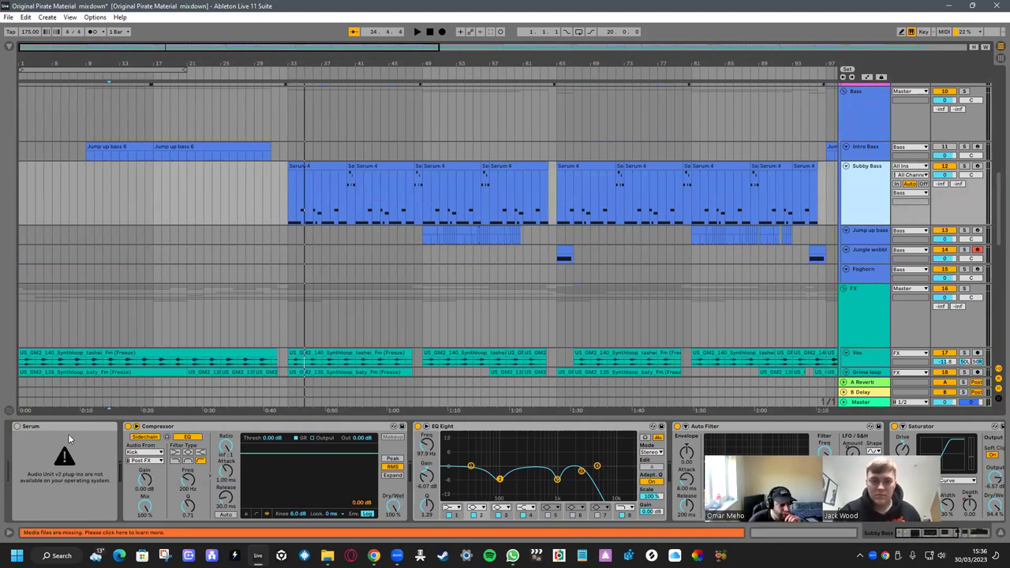
{"action": "left_click", "coordinate": [53, 430]}
{"action": "key", "text": "Tab"}
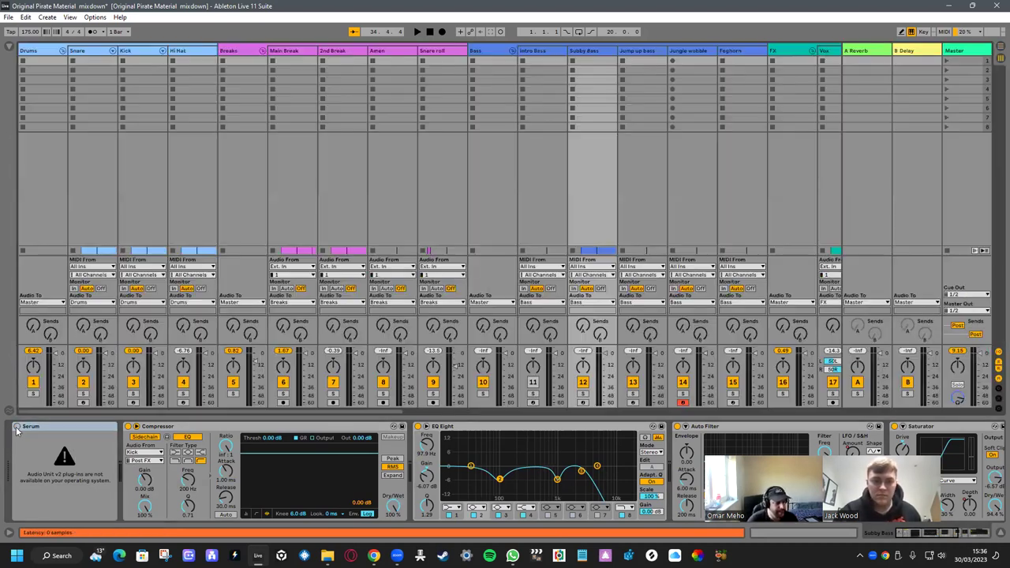
{"action": "key", "text": "Tab"}
- Search the browser for 'serum' and drag Serum onto the Subby Bass device chain
{"action": "left_click", "coordinate": [6, 49]}
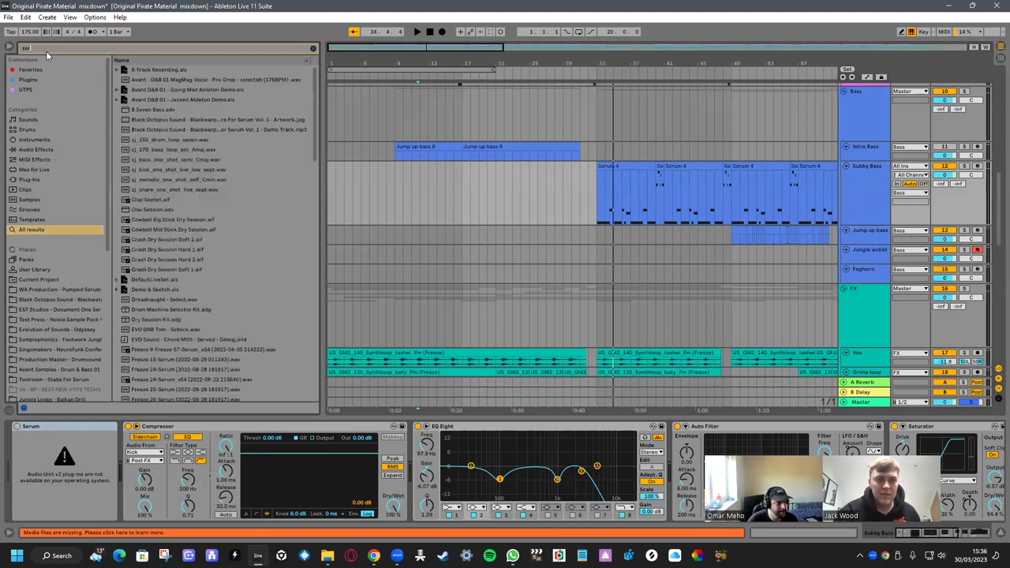
{"action": "type", "text": "serum"}
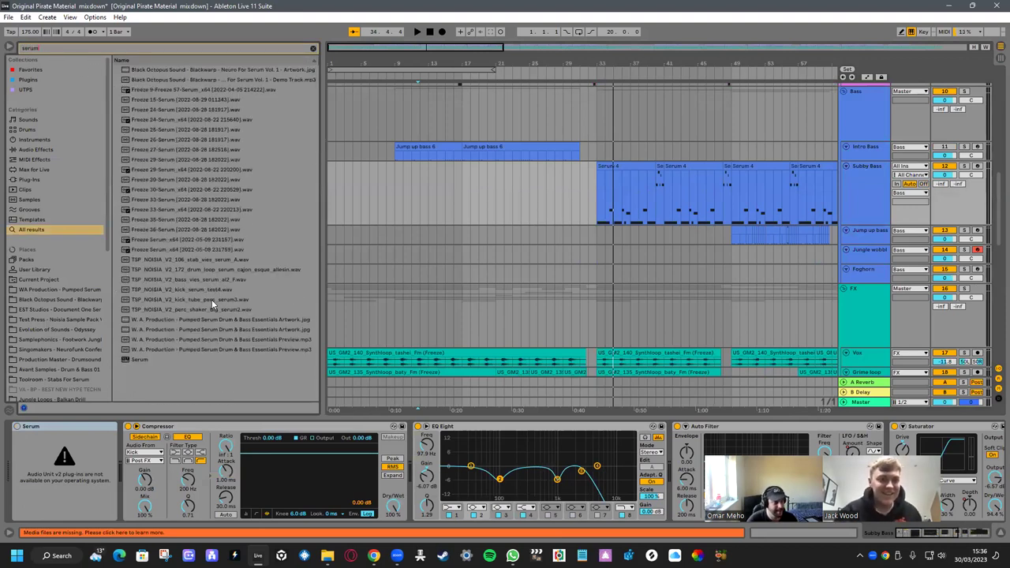
{"action": "left_click_drag", "start_coordinate": [130, 359], "coordinate": [39, 471]}
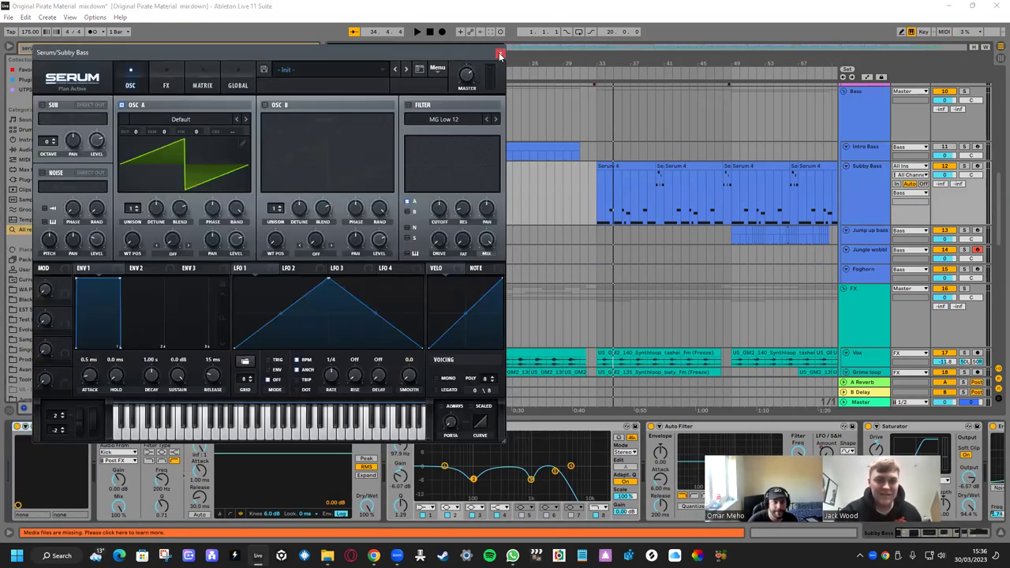
{"action": "left_click", "coordinate": [499, 54]}
- Reopen the Subby Bass Serum window, check its preset list on the Init patch, and close it
{"action": "scroll", "coordinate": [863, 182], "scroll_direction": "up", "scroll_amount": 1}
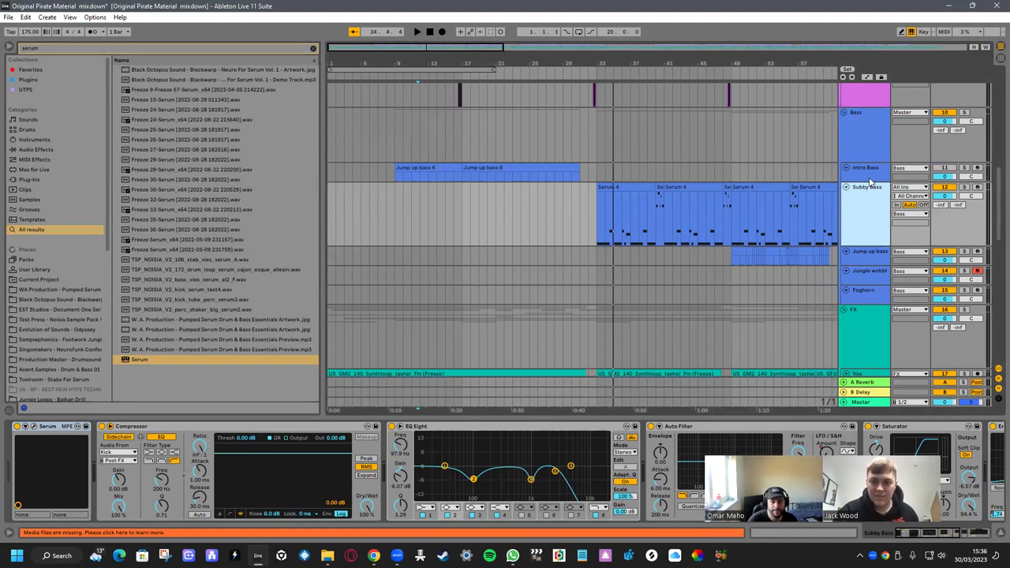
{"action": "left_click_drag", "start_coordinate": [870, 182], "coordinate": [870, 217]}
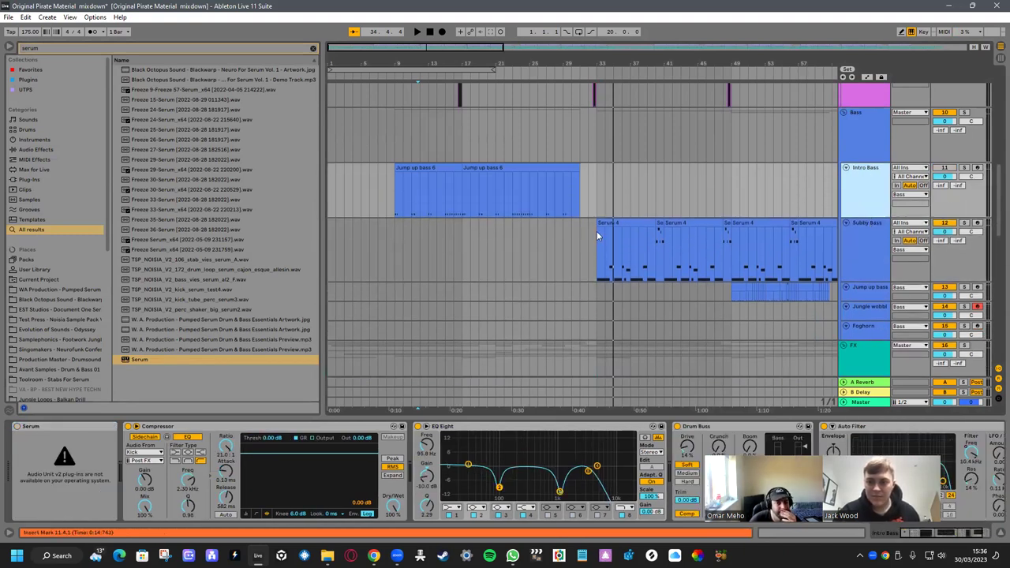
{"action": "left_click", "coordinate": [595, 264]}
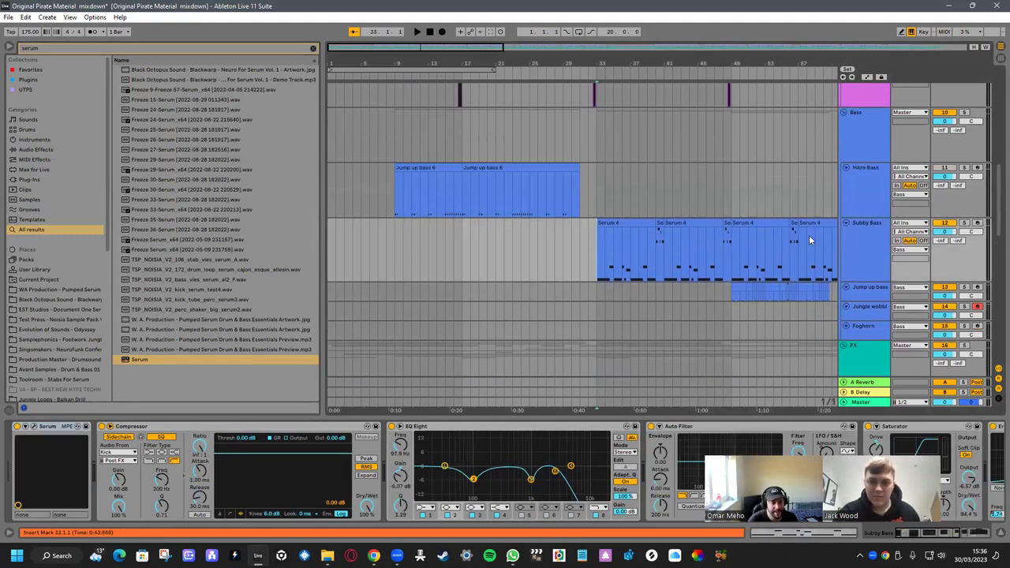
{"action": "left_click", "coordinate": [34, 428]}
{"action": "left_click", "coordinate": [308, 71]}
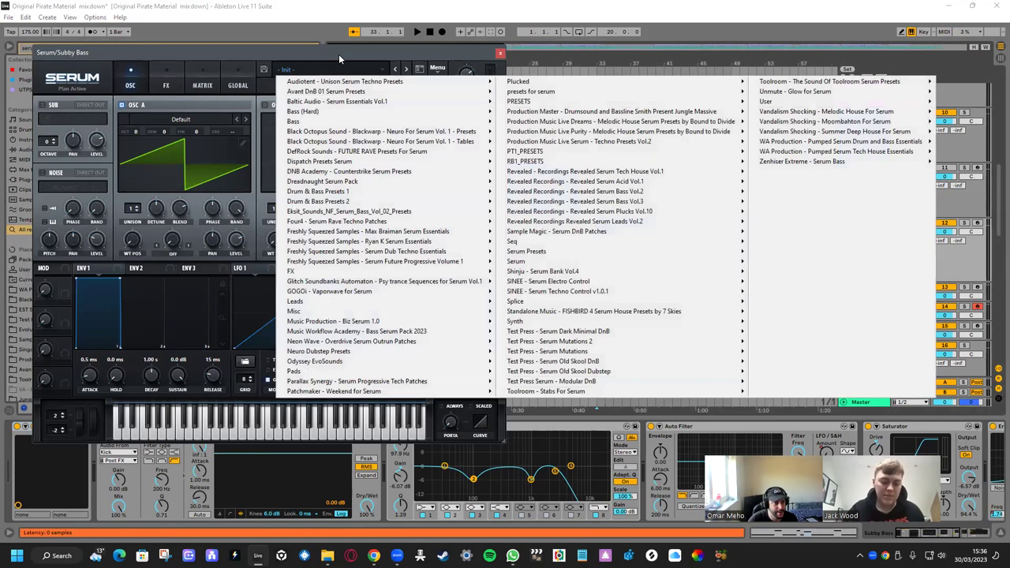
{"action": "left_click_drag", "start_coordinate": [341, 55], "coordinate": [446, 91]}
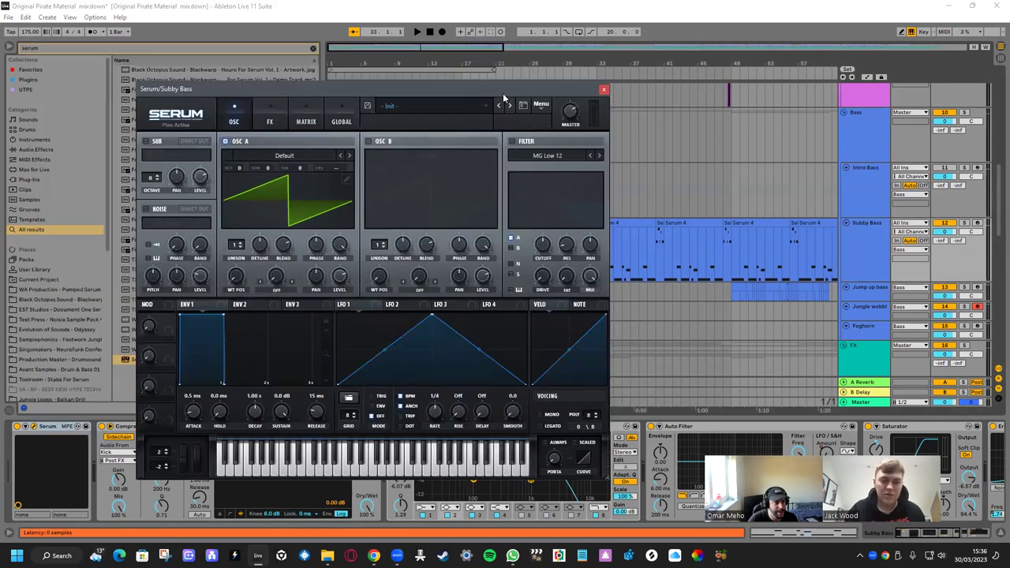
{"action": "left_click", "coordinate": [604, 91]}
- Load Serum from the browser onto the enlarged Jump up bass track and close its window
{"action": "scroll", "coordinate": [508, 216], "scroll_direction": "up", "scroll_amount": 5}
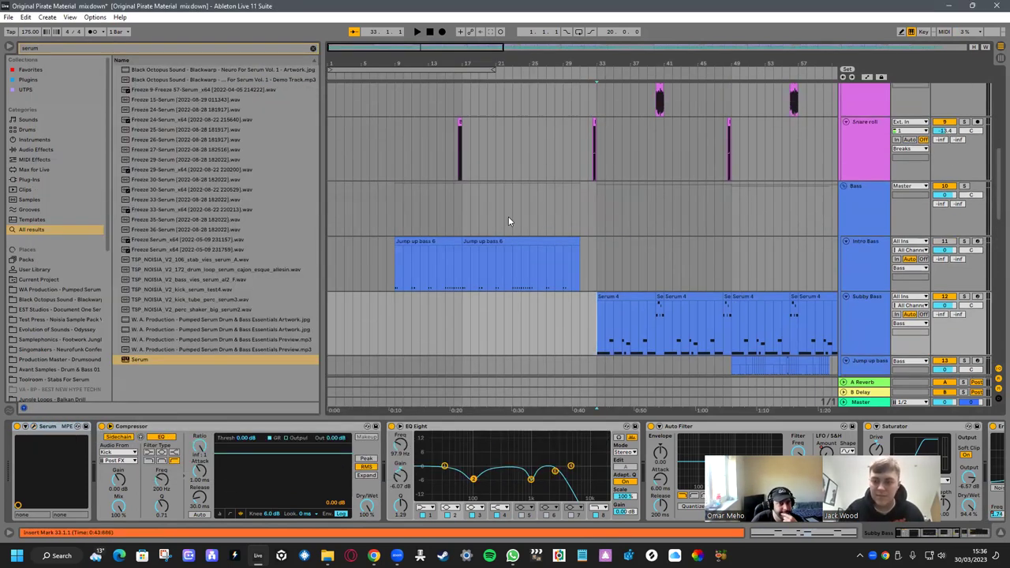
{"action": "scroll", "coordinate": [508, 197], "scroll_direction": "down", "scroll_amount": 2}
{"action": "scroll", "coordinate": [508, 186], "scroll_direction": "down", "scroll_amount": 5}
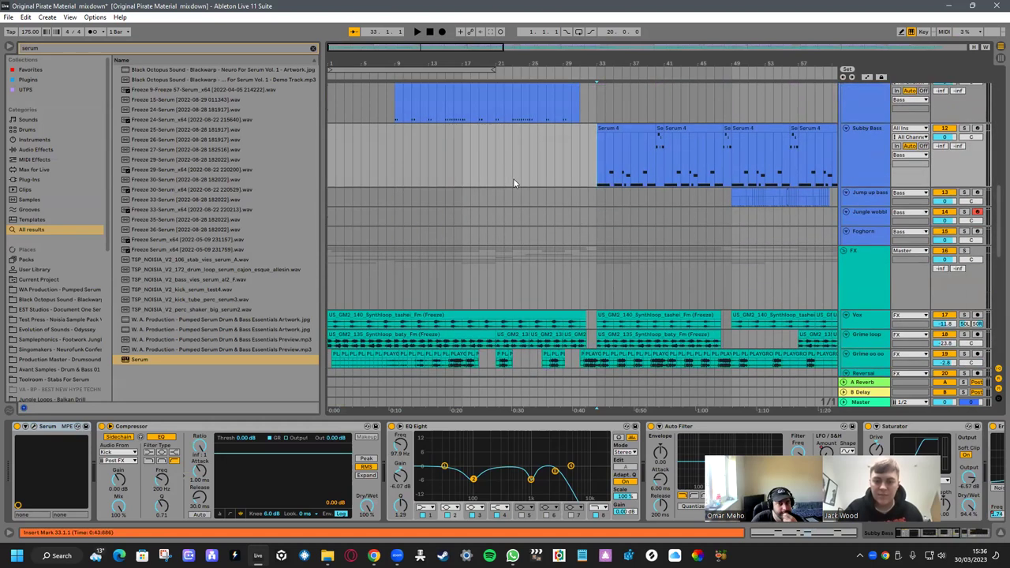
{"action": "left_click_drag", "start_coordinate": [864, 206], "coordinate": [867, 276]}
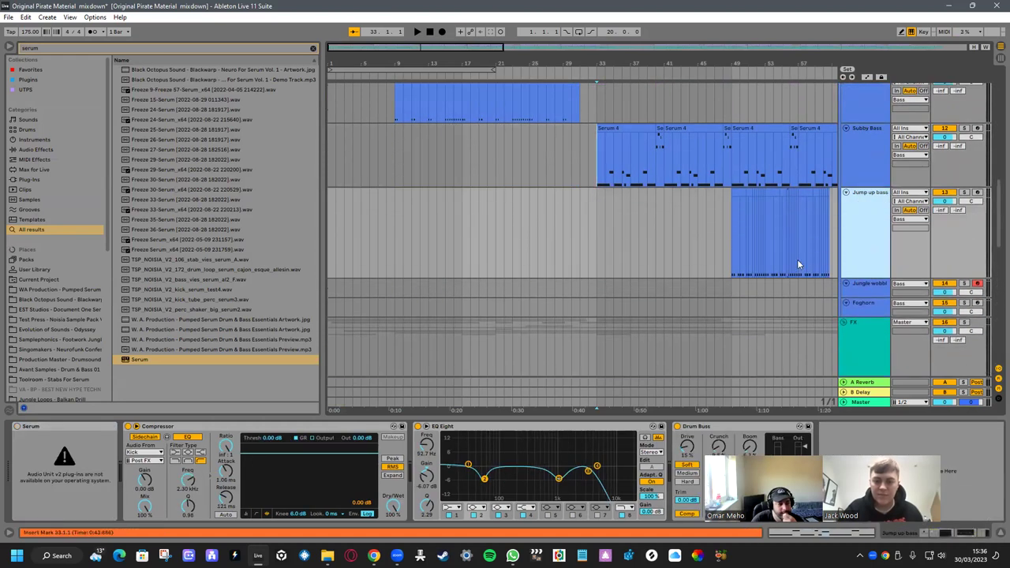
{"action": "left_click", "coordinate": [146, 359]}
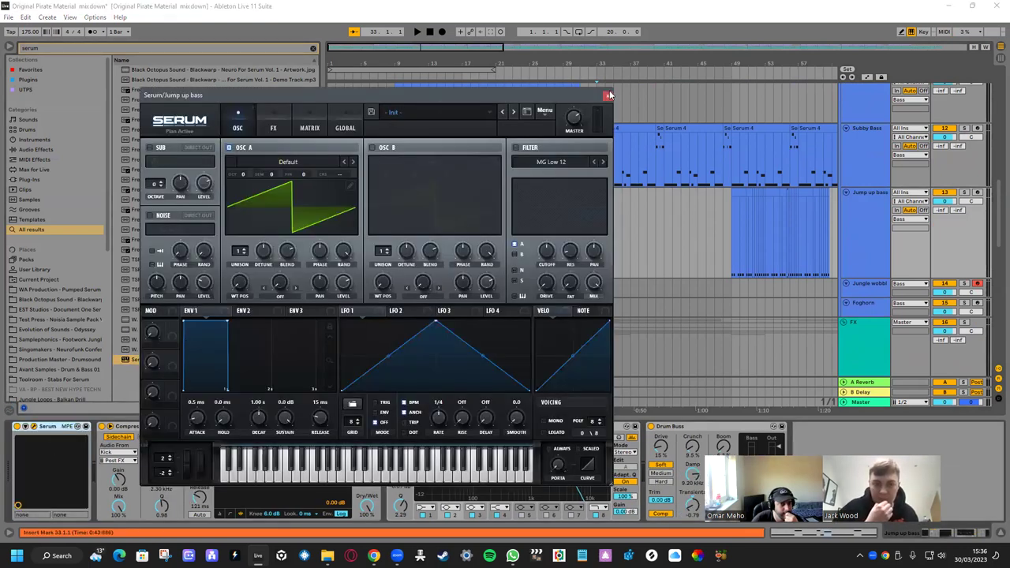
{"action": "left_click", "coordinate": [608, 95]}
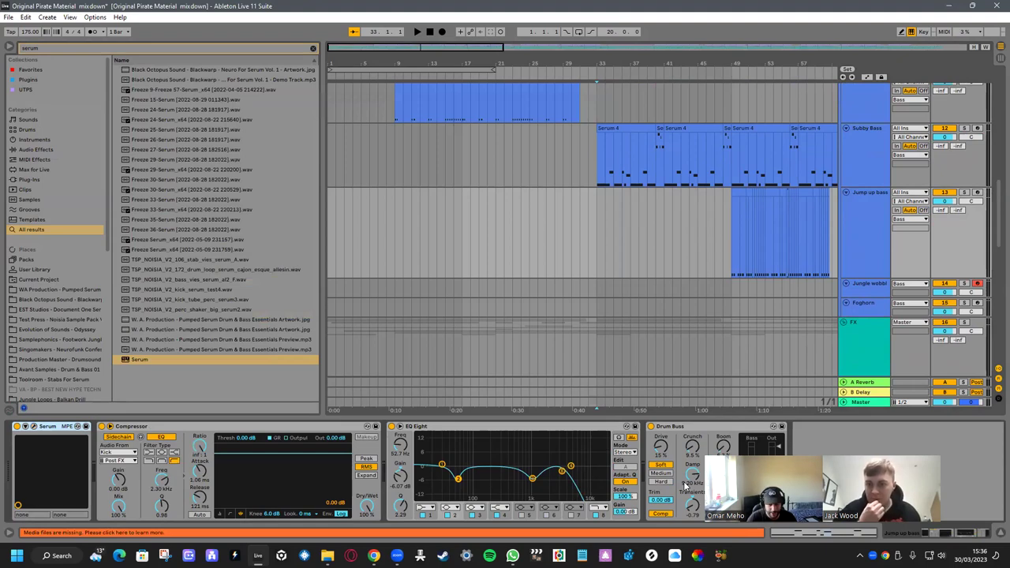
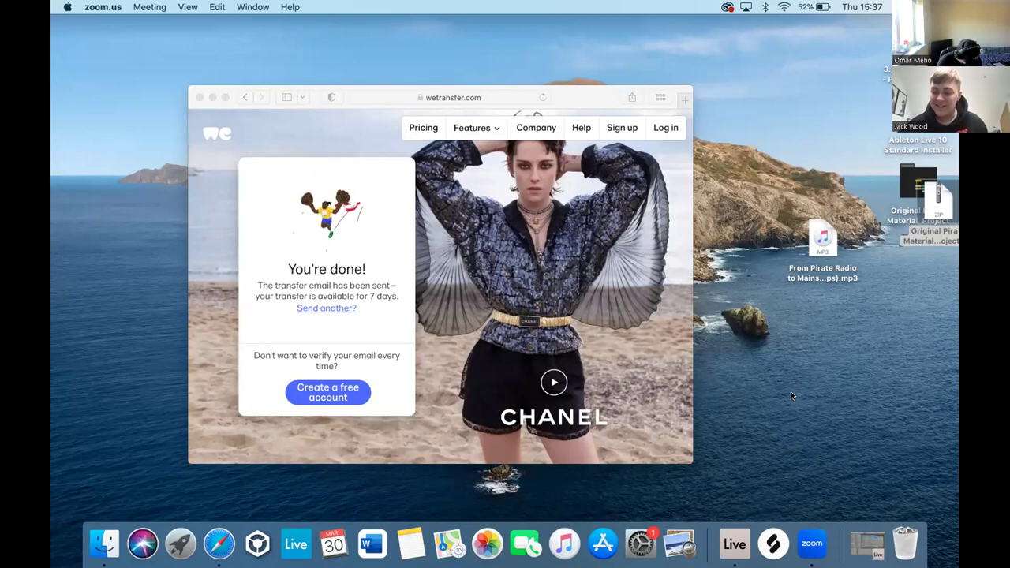
- Restore the Ableton project window and unfold the Bass group to show its tracks
{"action": "left_click", "coordinate": [734, 543]}
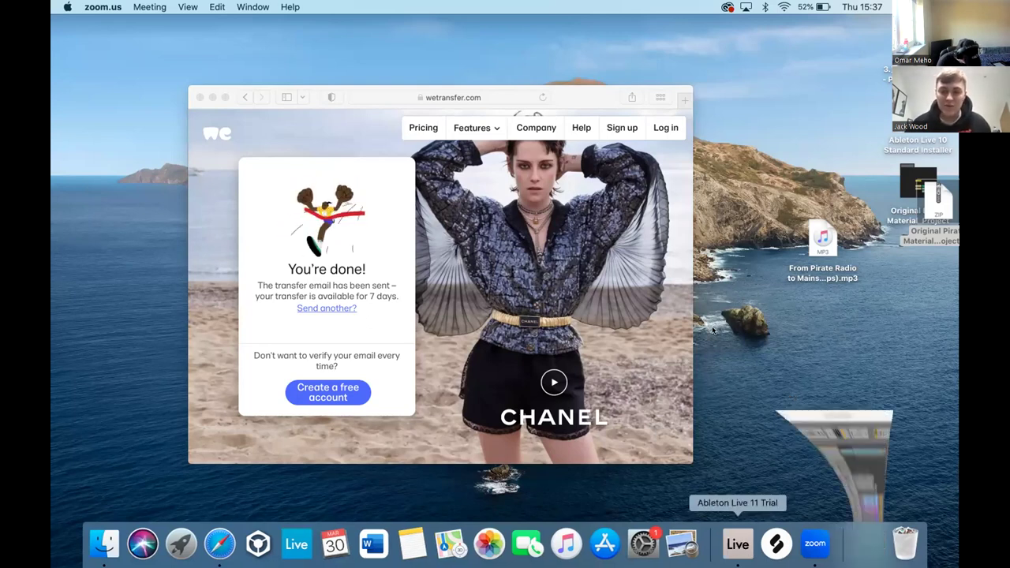
{"action": "left_click", "coordinate": [758, 130]}
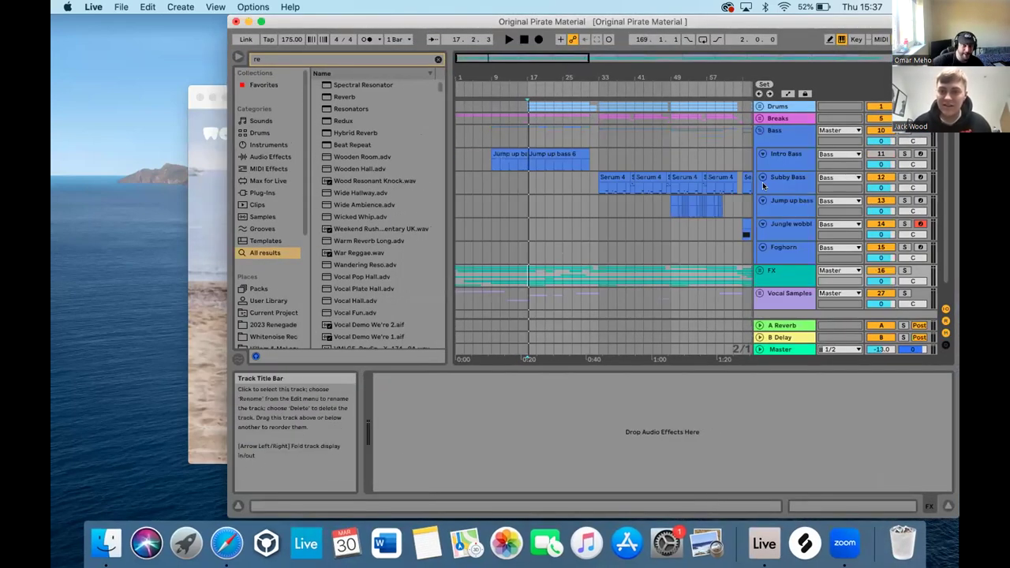
- Select Subby Bass and inspect its Serum patch in the full editor
{"action": "scroll", "coordinate": [763, 186], "scroll_direction": "down", "scroll_amount": 1}
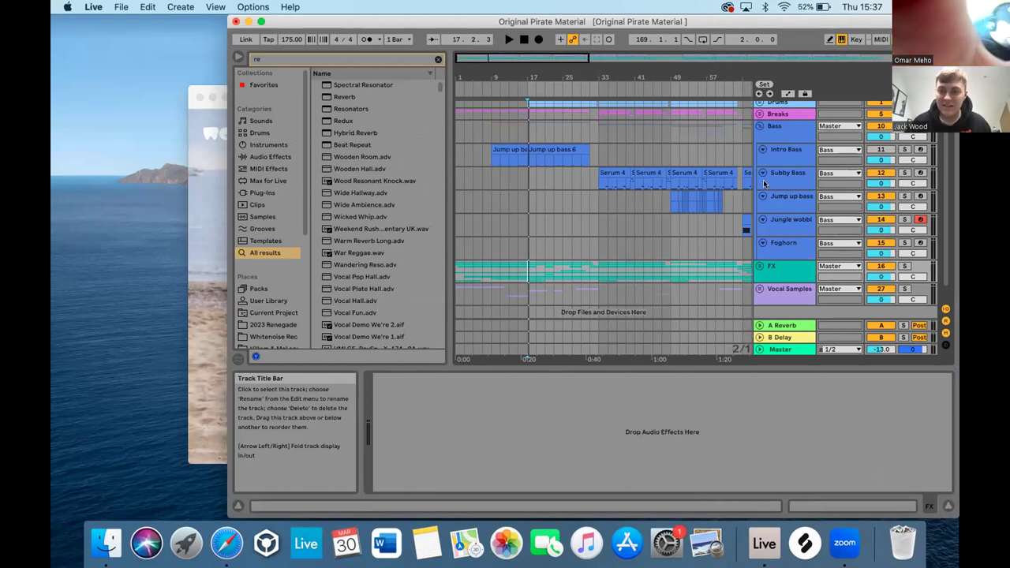
{"action": "left_click", "coordinate": [764, 183]}
{"action": "scroll", "coordinate": [503, 388], "scroll_direction": "left", "scroll_amount": 5}
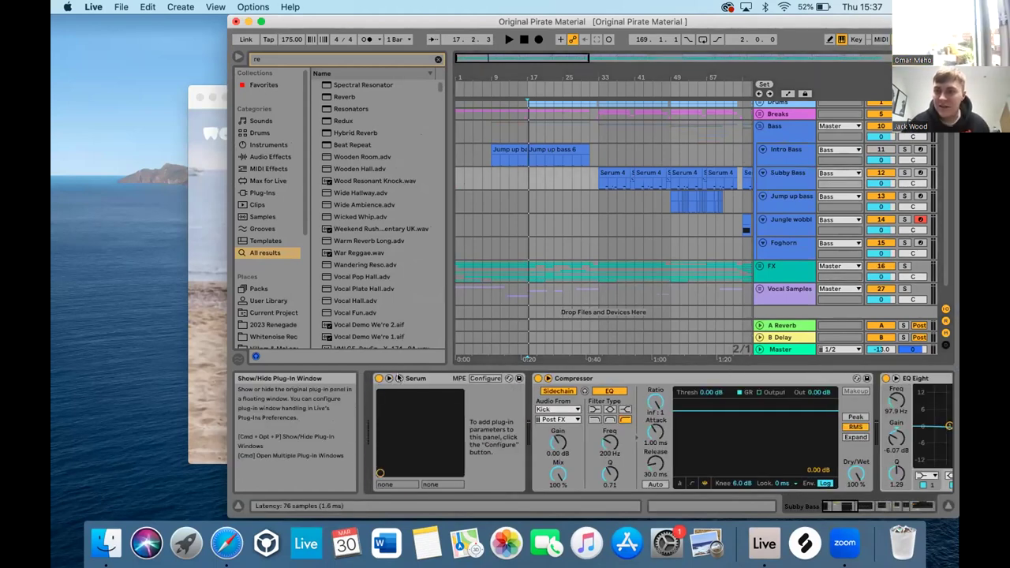
{"action": "left_click", "coordinate": [398, 377]}
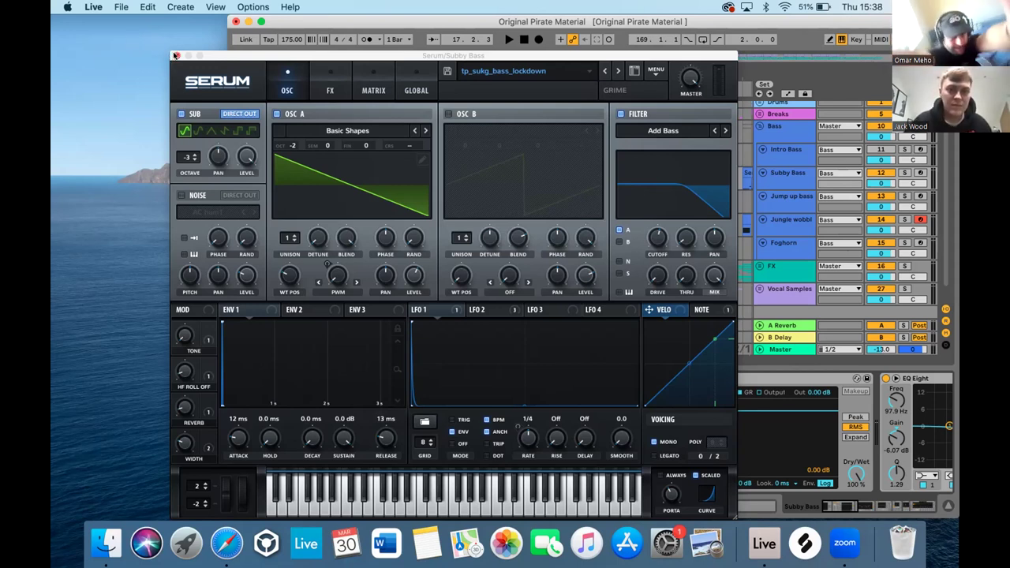
{"action": "left_click", "coordinate": [175, 55]}
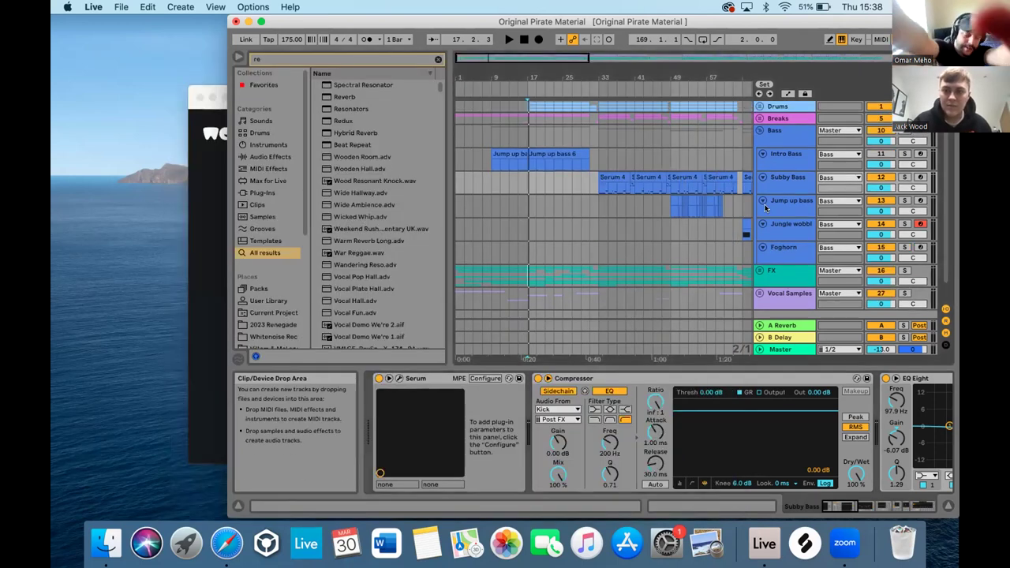
- Check the Jump up bass Serum patch, then open the Subby Bass track's context menu
{"action": "left_click", "coordinate": [764, 208]}
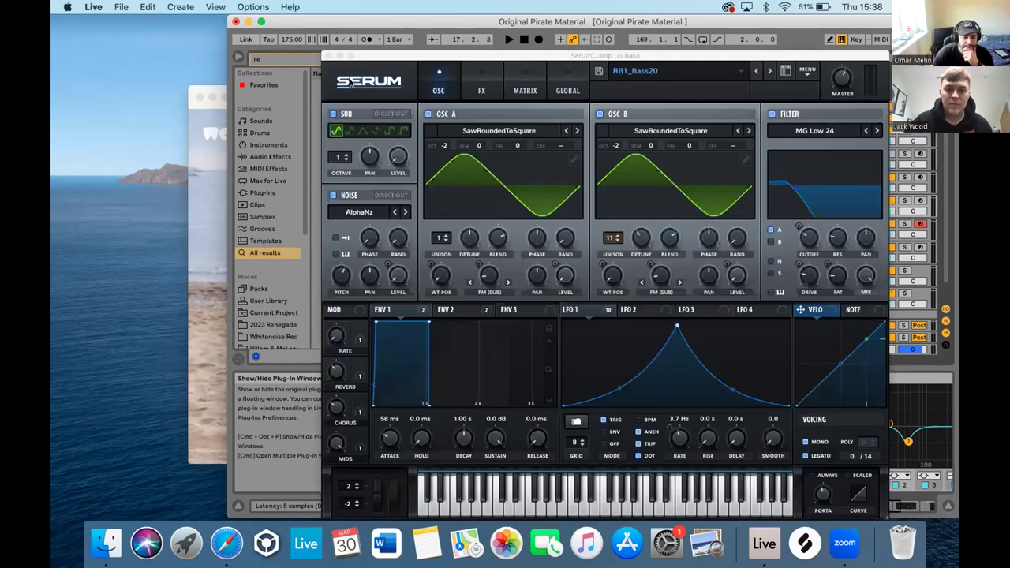
{"action": "left_click", "coordinate": [328, 56]}
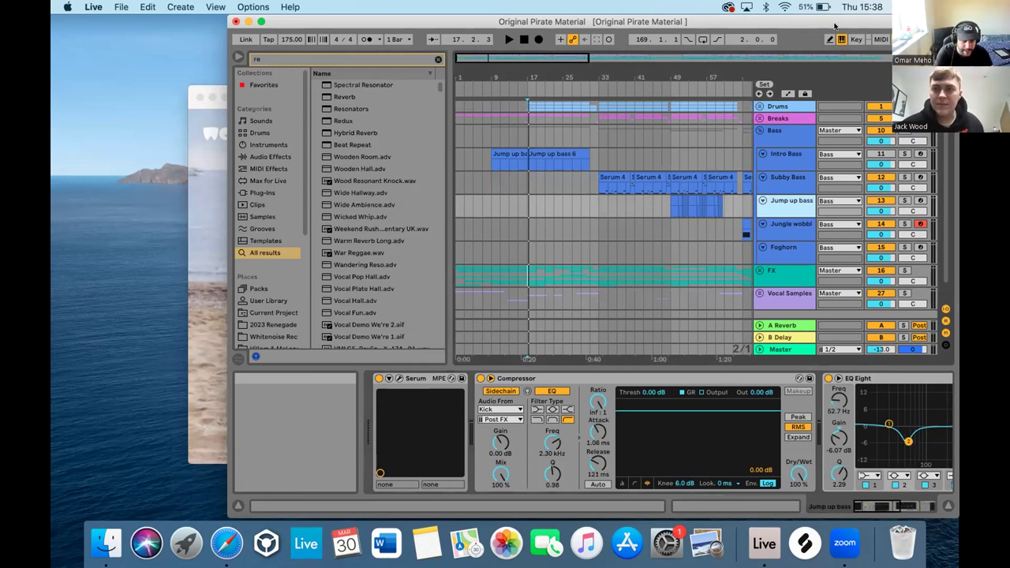
{"action": "left_click_drag", "start_coordinate": [833, 24], "coordinate": [701, 24]}
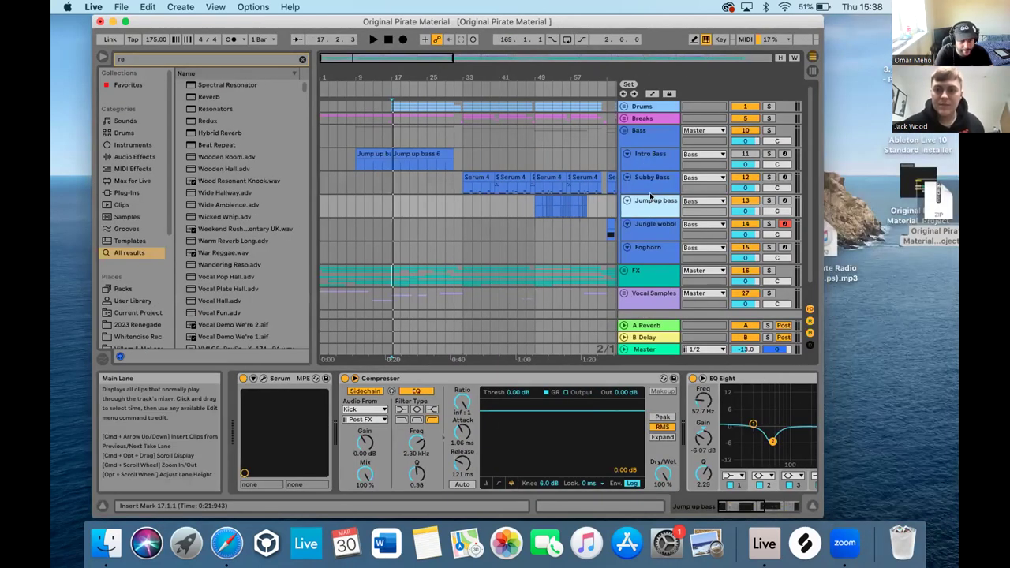
{"action": "left_click", "coordinate": [649, 189]}
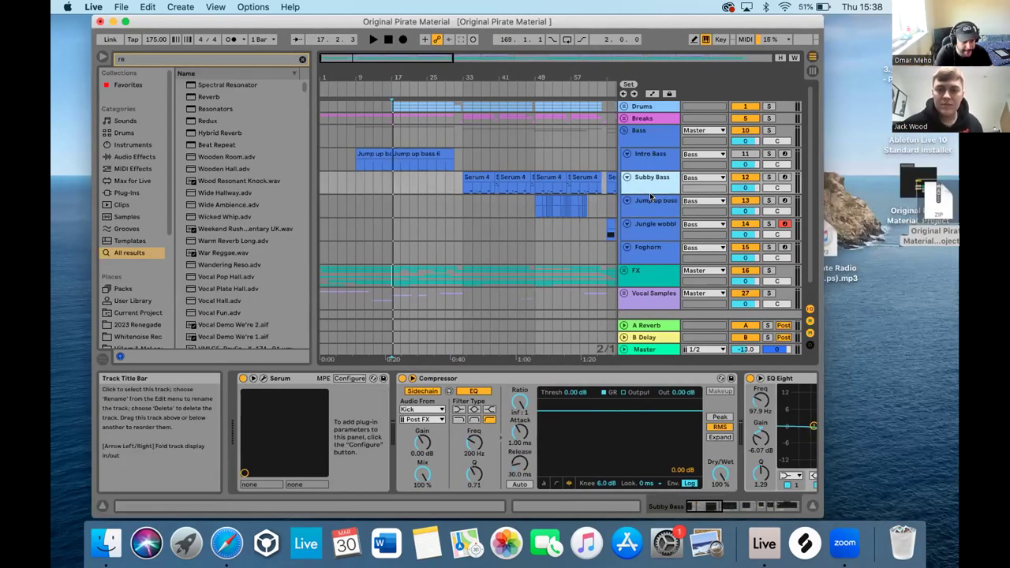
{"action": "right_click", "coordinate": [649, 178]}
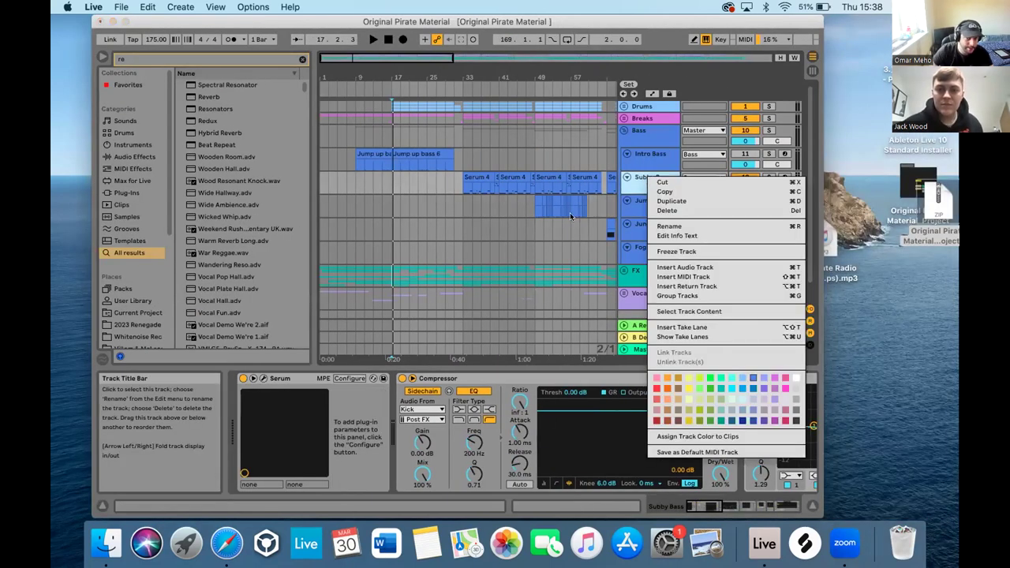
- Open the Subby Bass Serum editor and create an 'OPM Serum Presets' folder on the Desktop
{"action": "left_click", "coordinate": [264, 379]}
{"action": "left_click", "coordinate": [264, 379]}
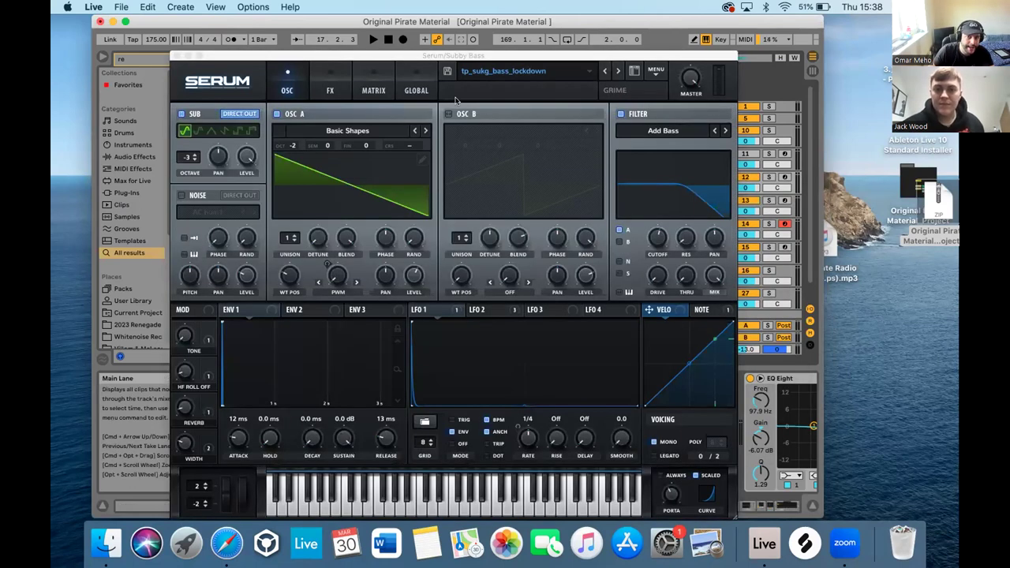
{"action": "left_click", "coordinate": [654, 71]}
{"action": "left_click", "coordinate": [387, 74]}
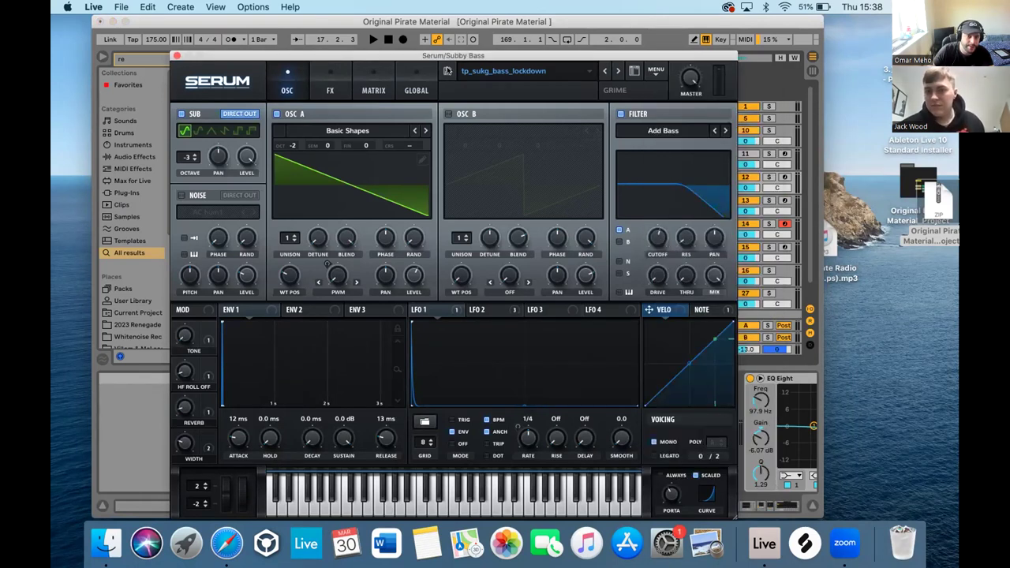
{"action": "left_click", "coordinate": [449, 73]}
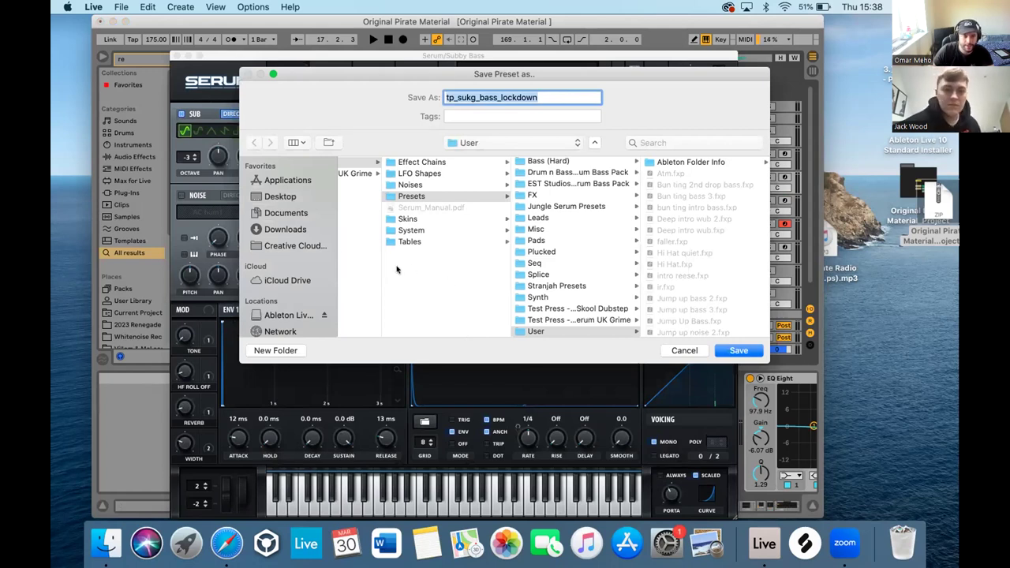
{"action": "left_click", "coordinate": [298, 198]}
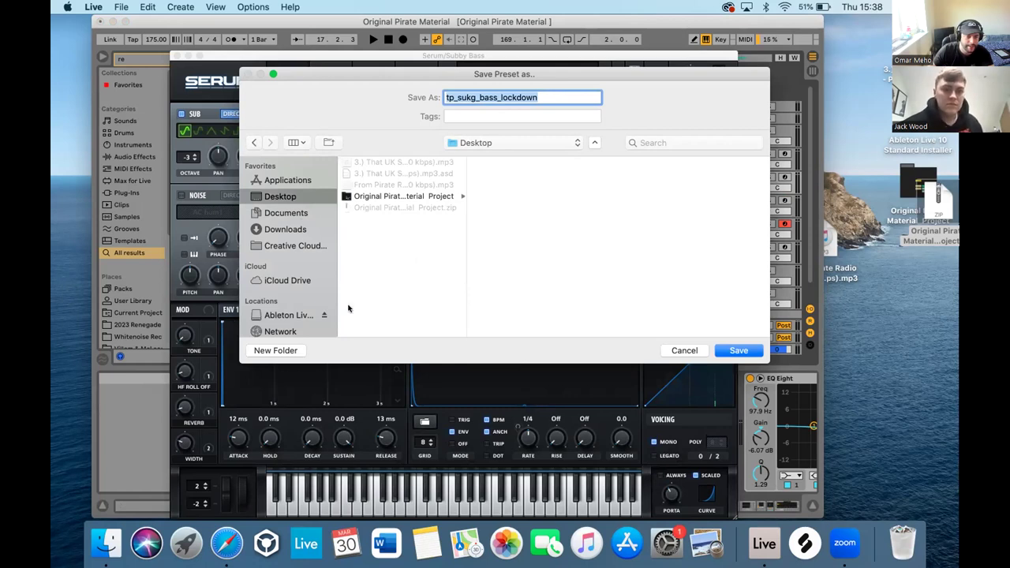
{"action": "left_click", "coordinate": [259, 350]}
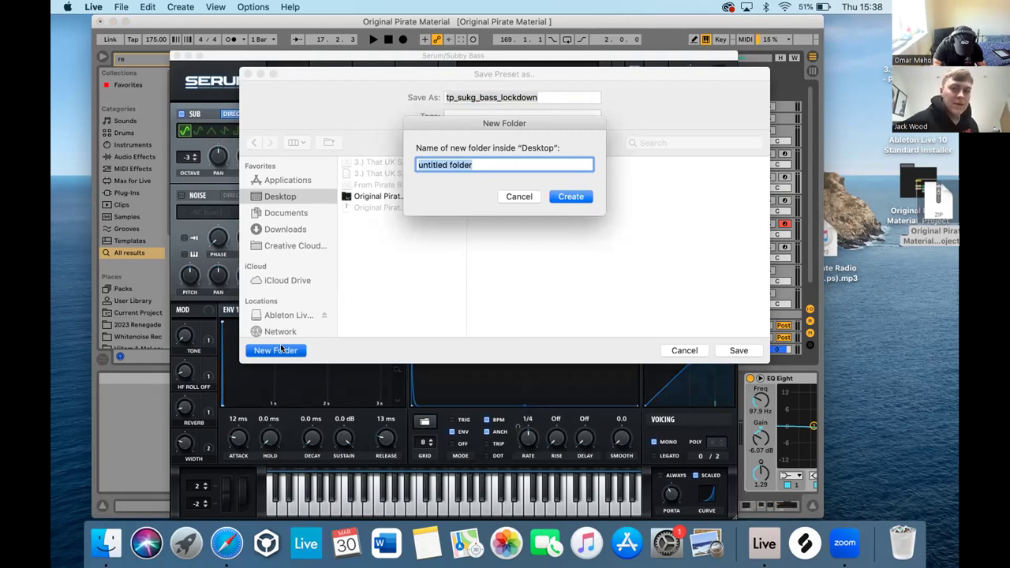
{"action": "type", "text": "O"}
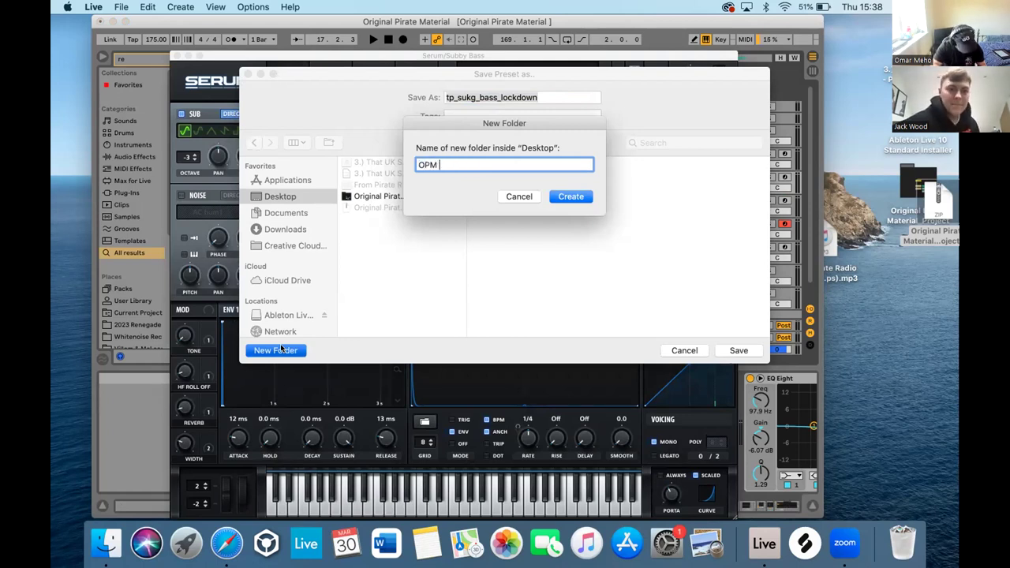
{"action": "type", "text": "PM "}
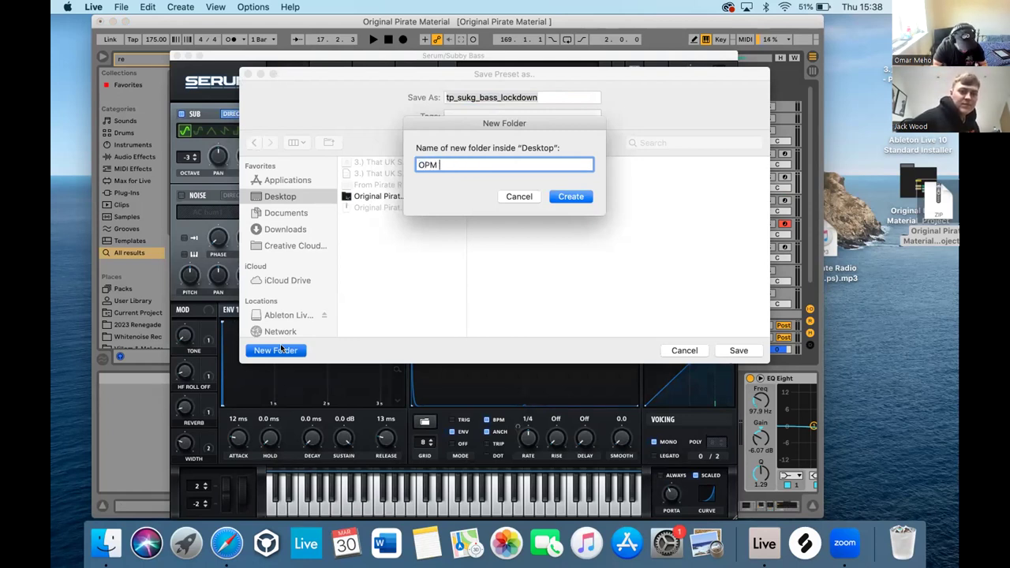
{"action": "type", "text": "Serum Presets"}
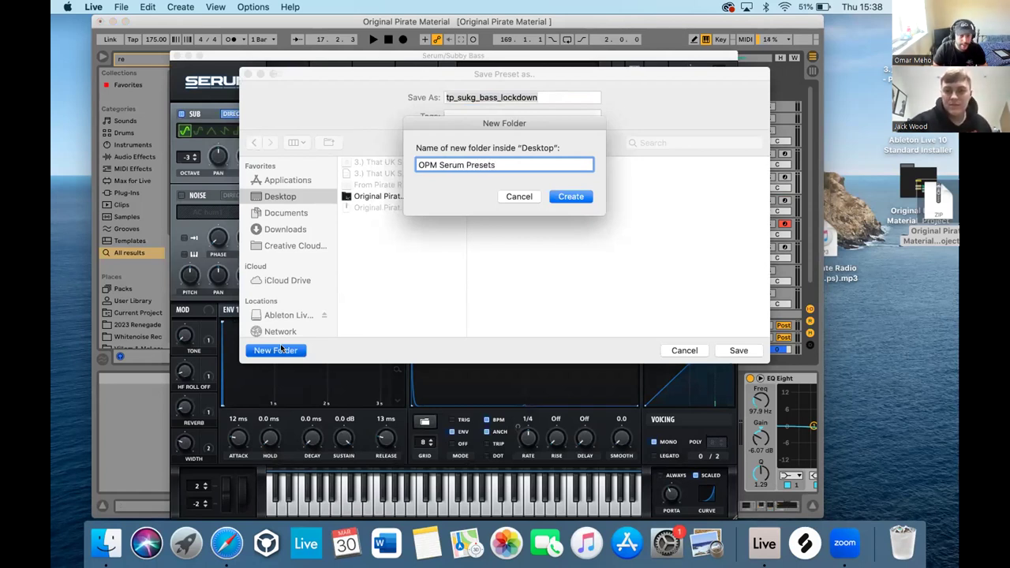
{"action": "key", "text": "Return"}
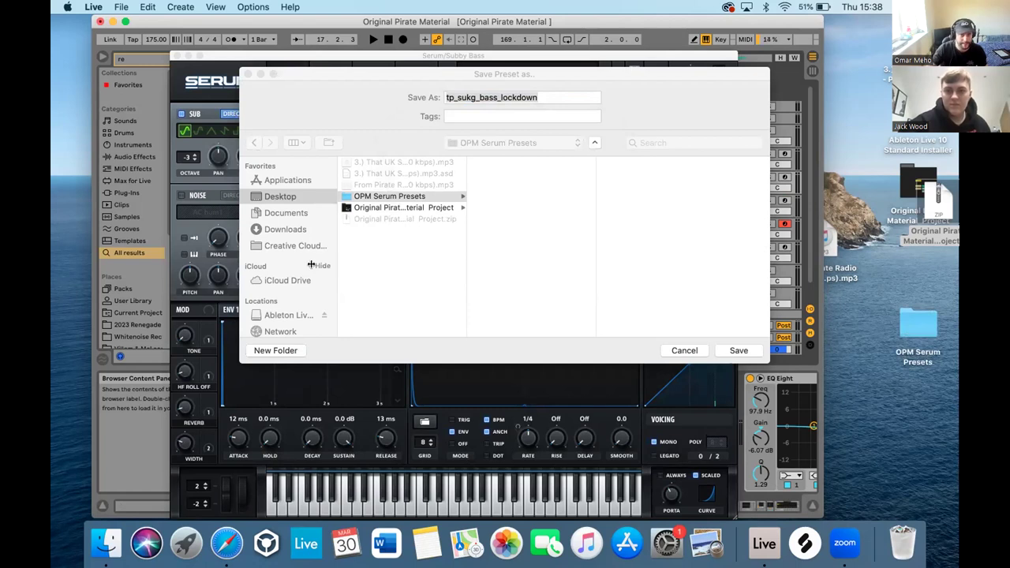
- Save the patch into that folder as the preset 'Subby Bass'
{"action": "left_click", "coordinate": [494, 97]}
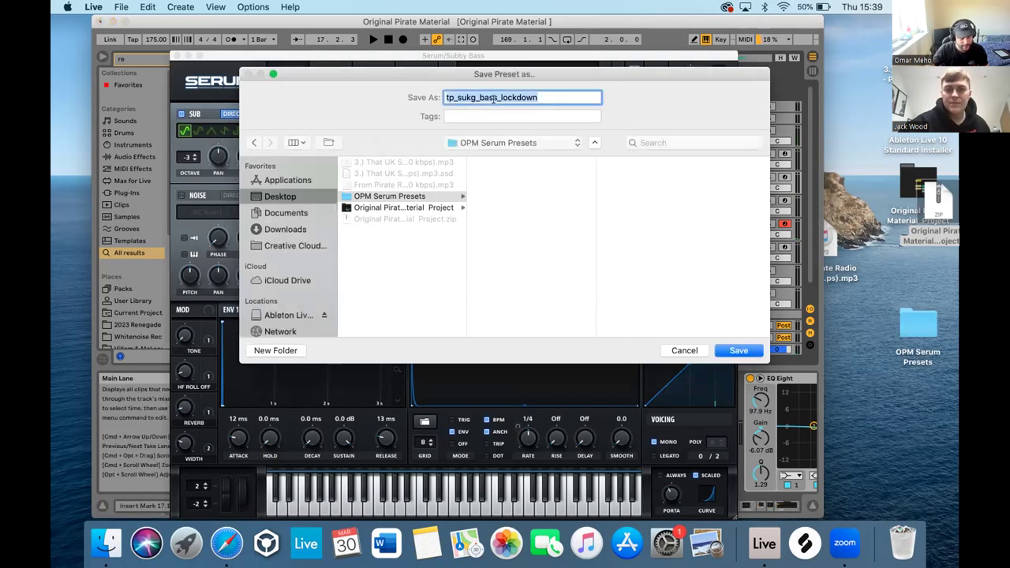
{"action": "type", "text": "s"}
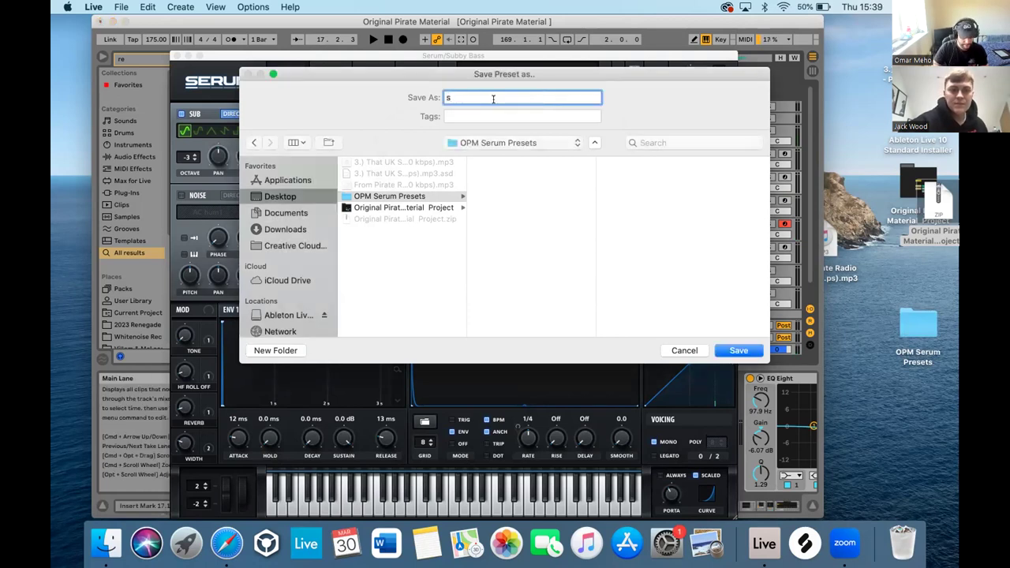
{"action": "type", "text": "ub"}
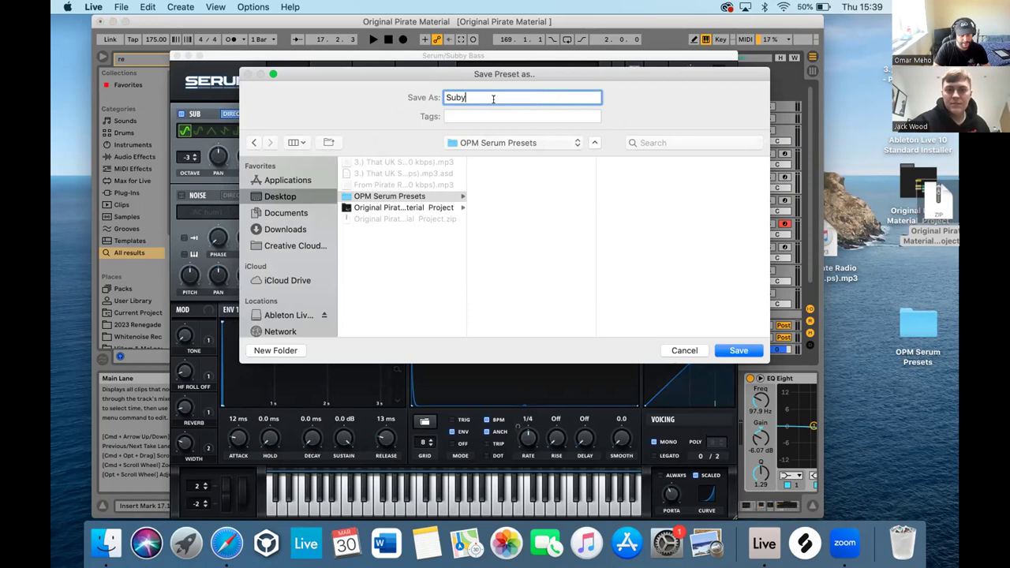
{"action": "type", "text": "by bass"}
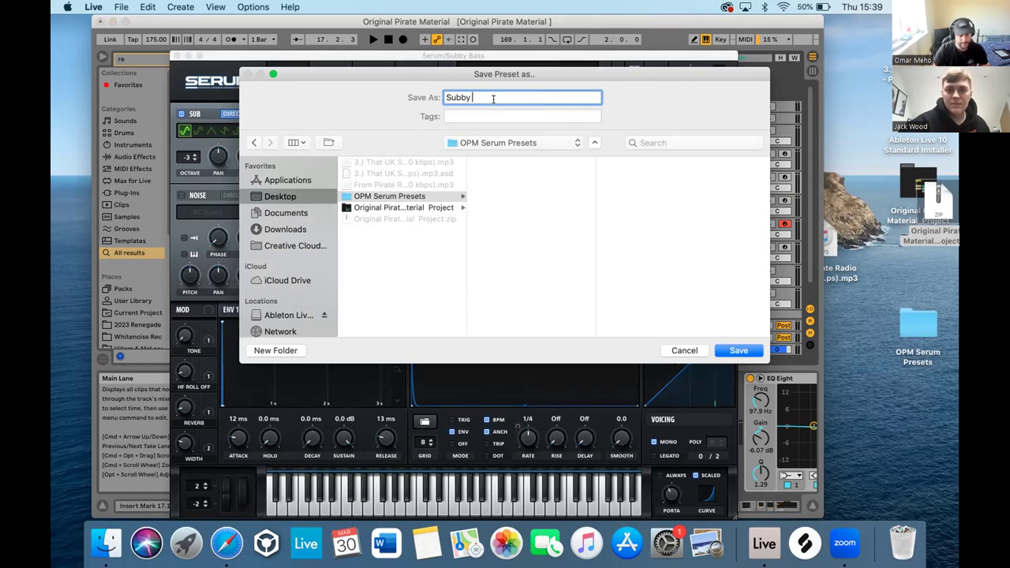
{"action": "type", "text": "ass"}
{"action": "key", "text": "Return"}
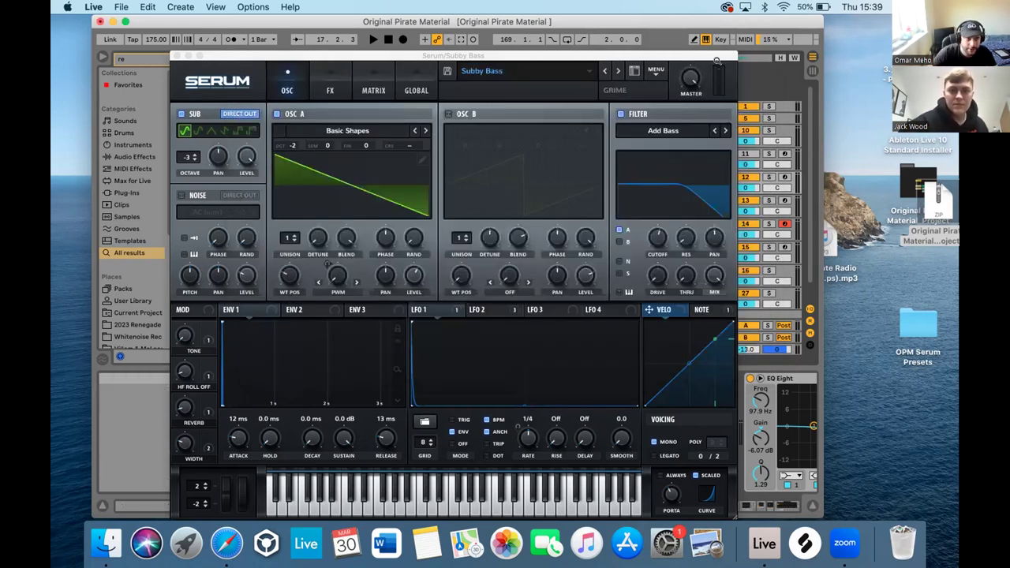
- Close Serum, select the Intro Bass track and make its lane taller
{"action": "left_click", "coordinate": [176, 55]}
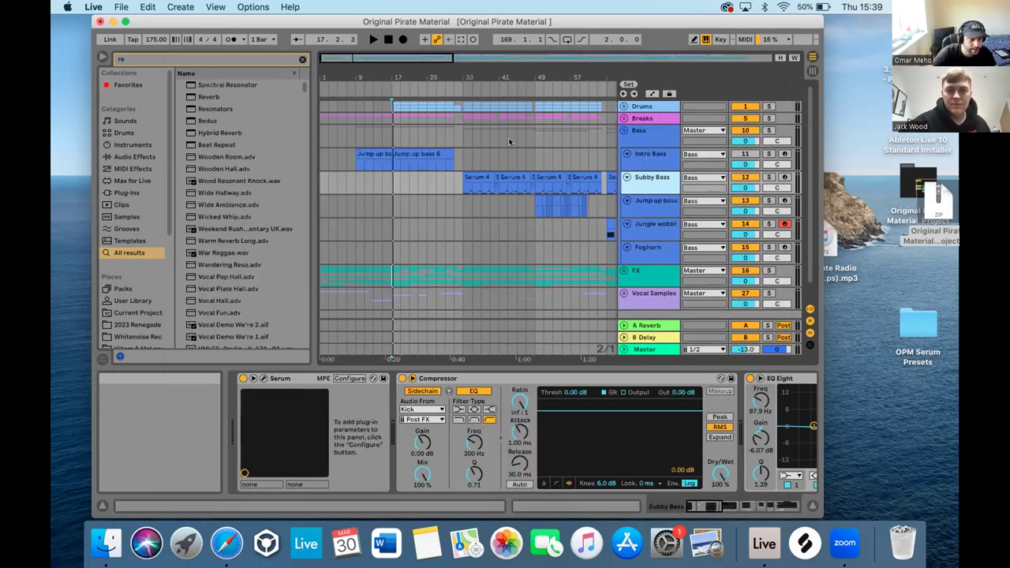
{"action": "left_click", "coordinate": [648, 155]}
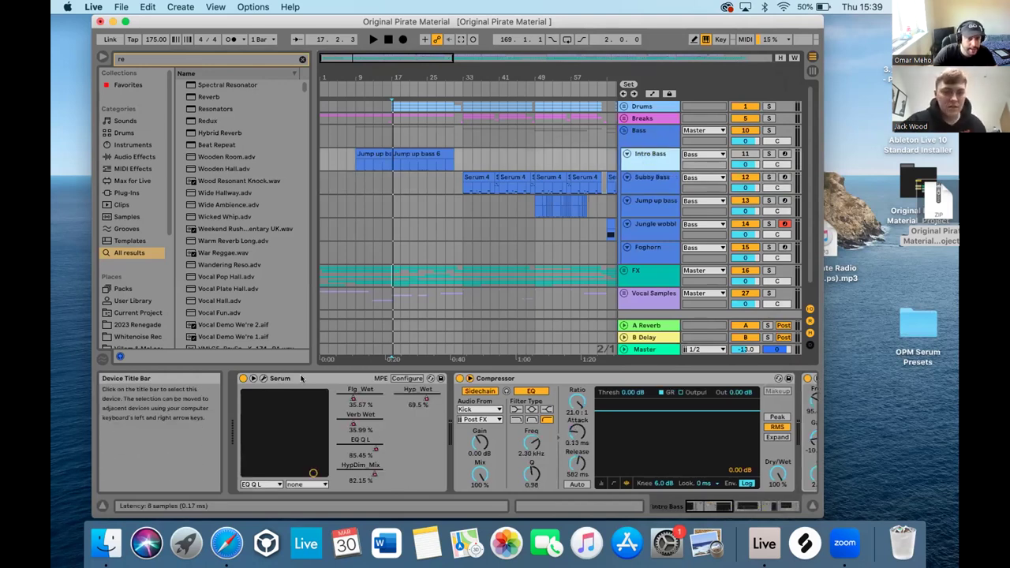
{"action": "left_click", "coordinate": [655, 180]}
{"action": "left_click", "coordinate": [651, 156]}
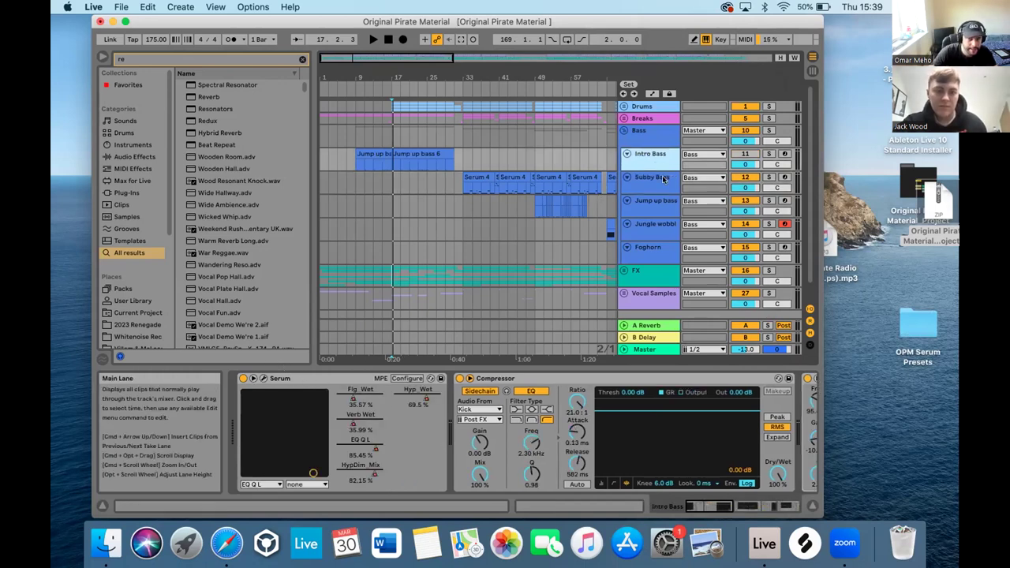
{"action": "left_click_drag", "start_coordinate": [627, 171], "coordinate": [623, 241]}
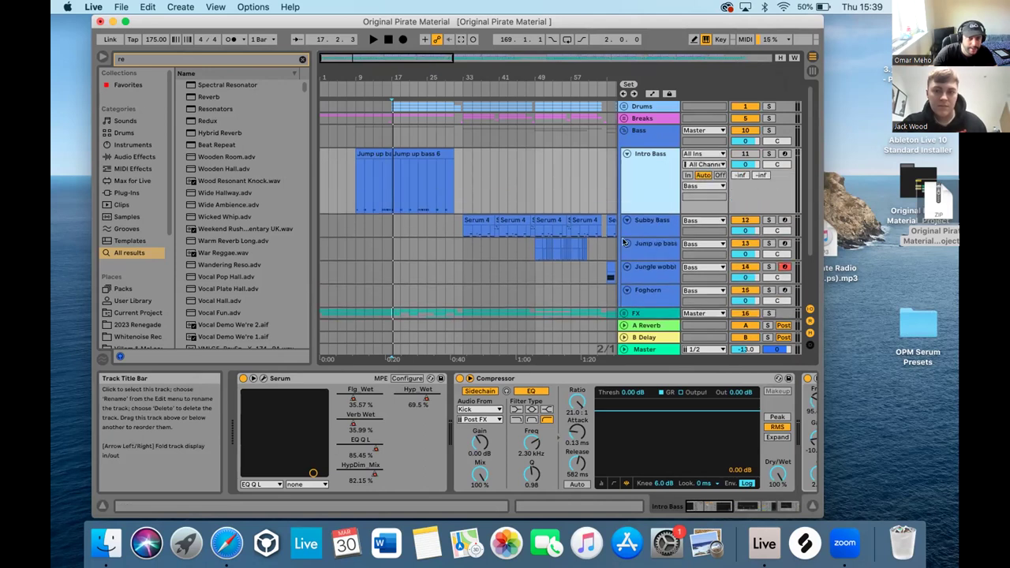
{"action": "left_click", "coordinate": [770, 153]}
{"action": "left_click", "coordinate": [770, 154]}
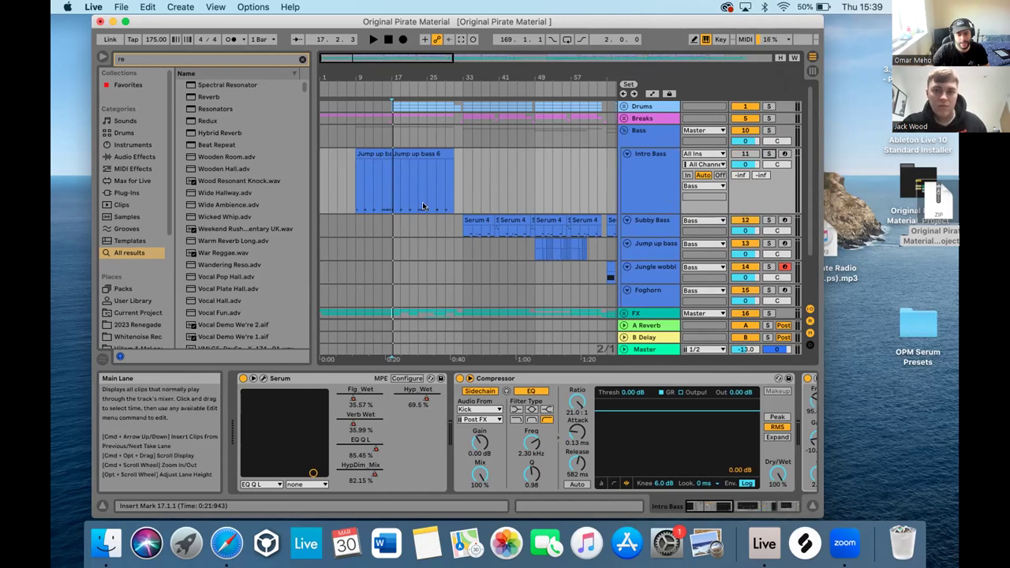
{"action": "left_click", "coordinate": [628, 195]}
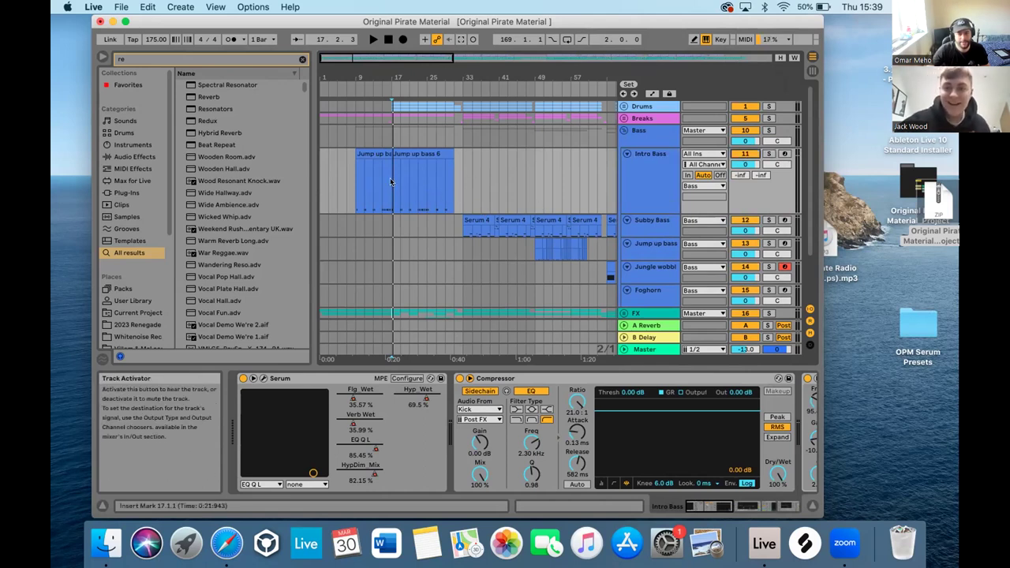
- Play the soloed Intro Bass track from bar 9, then stop playback
{"action": "left_click", "coordinate": [354, 178]}
{"action": "key", "text": "space"}
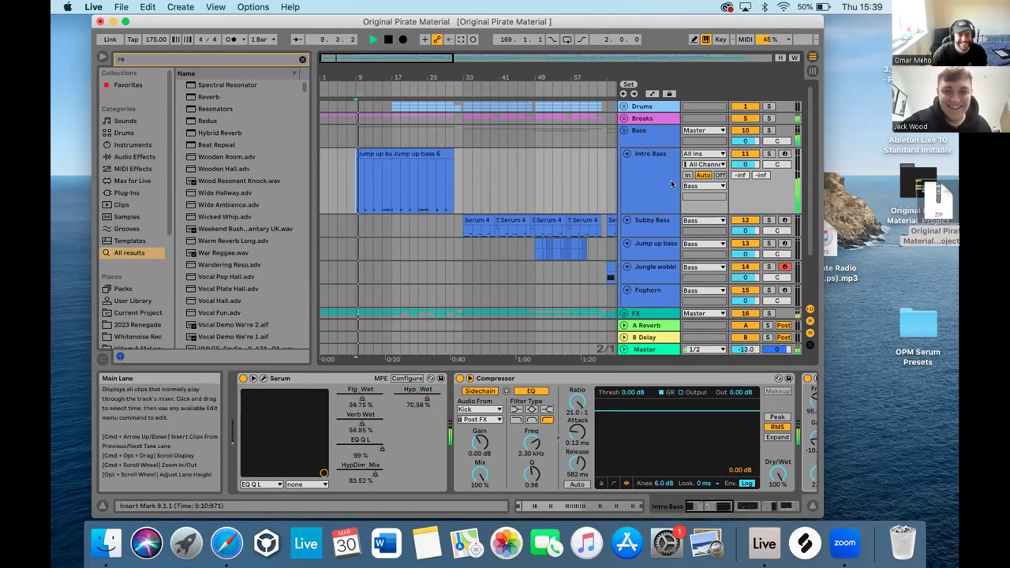
{"action": "left_click", "coordinate": [769, 154]}
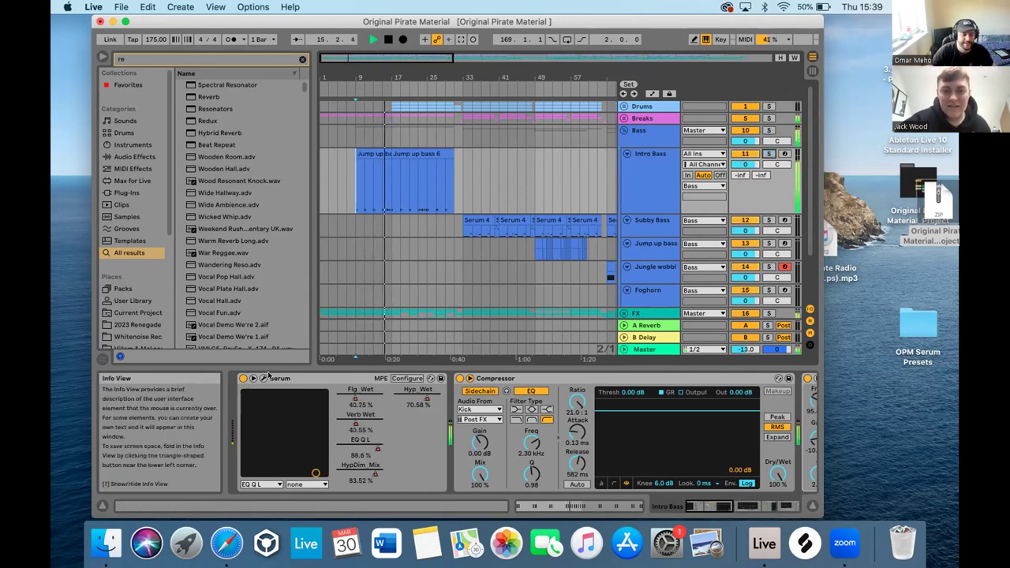
{"action": "key", "text": "space"}
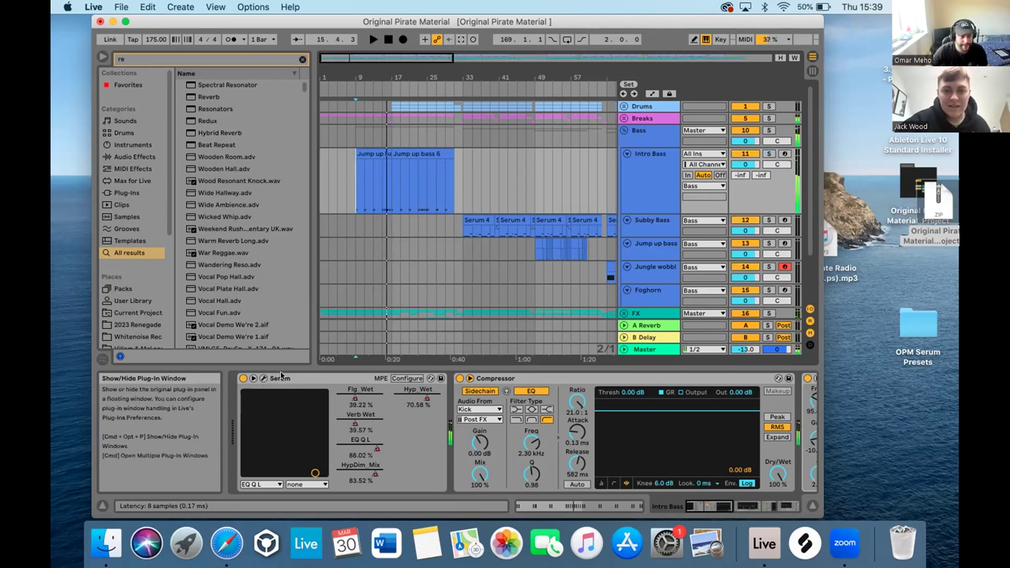
- Open the Intro Bass Serum window and its preset options menu
{"action": "left_click", "coordinate": [262, 379]}
{"action": "left_click", "coordinate": [263, 379]}
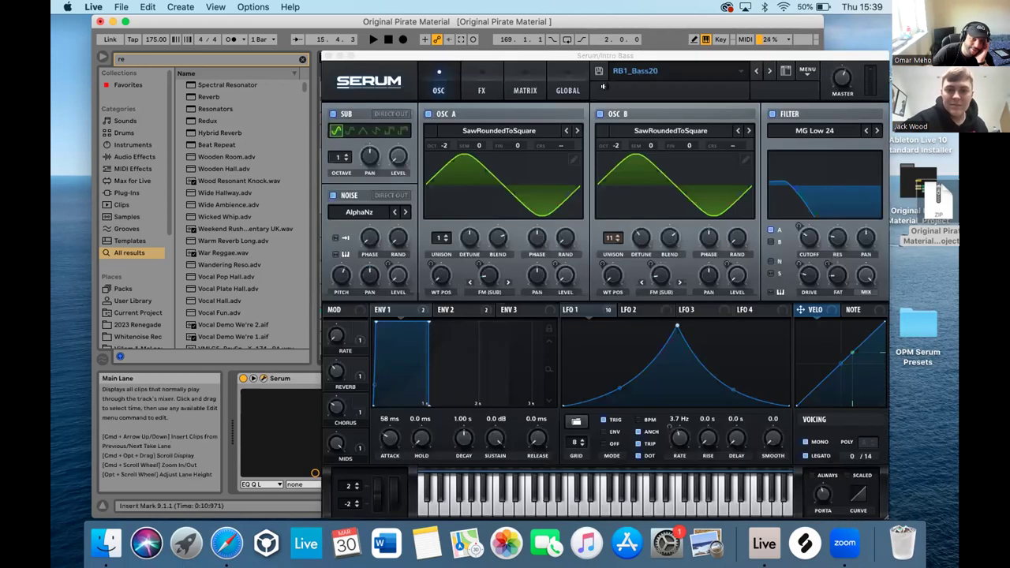
{"action": "left_click", "coordinate": [265, 378]}
{"action": "left_click", "coordinate": [806, 70]}
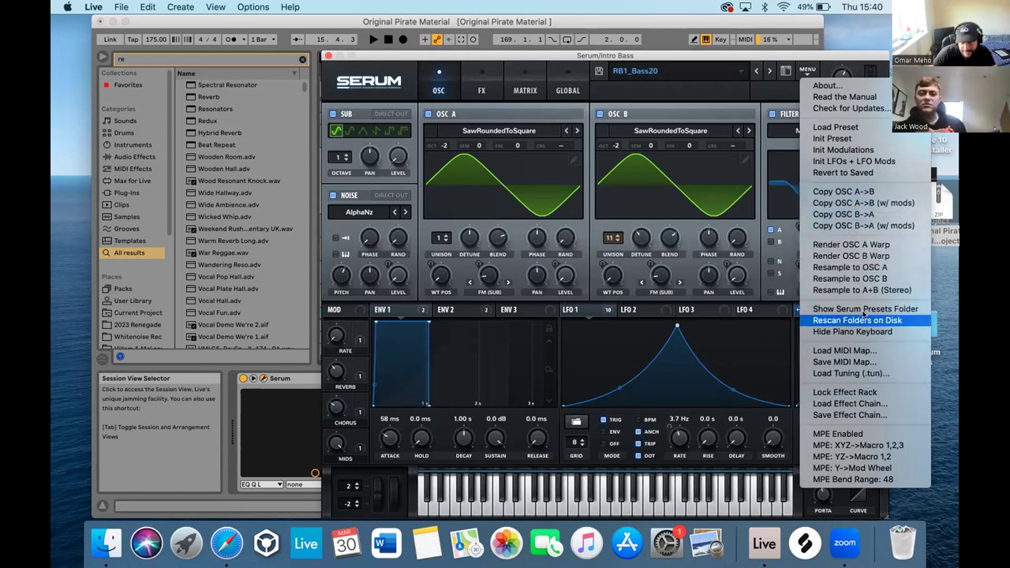
- Start a Serum preset save and choose Desktop > OPM Serum Presets as the location
{"action": "left_click", "coordinate": [598, 71]}
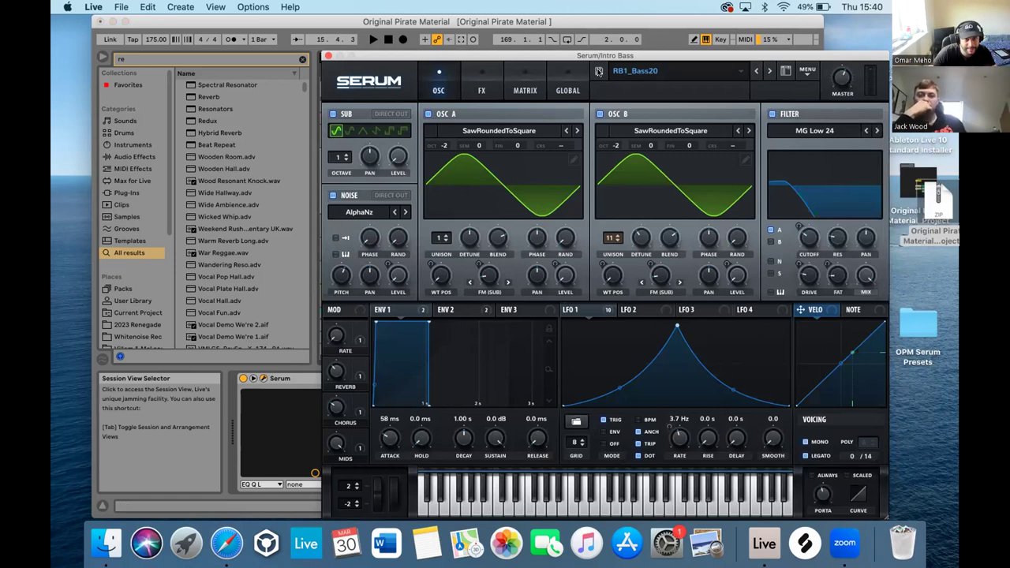
{"action": "left_click", "coordinate": [598, 71]}
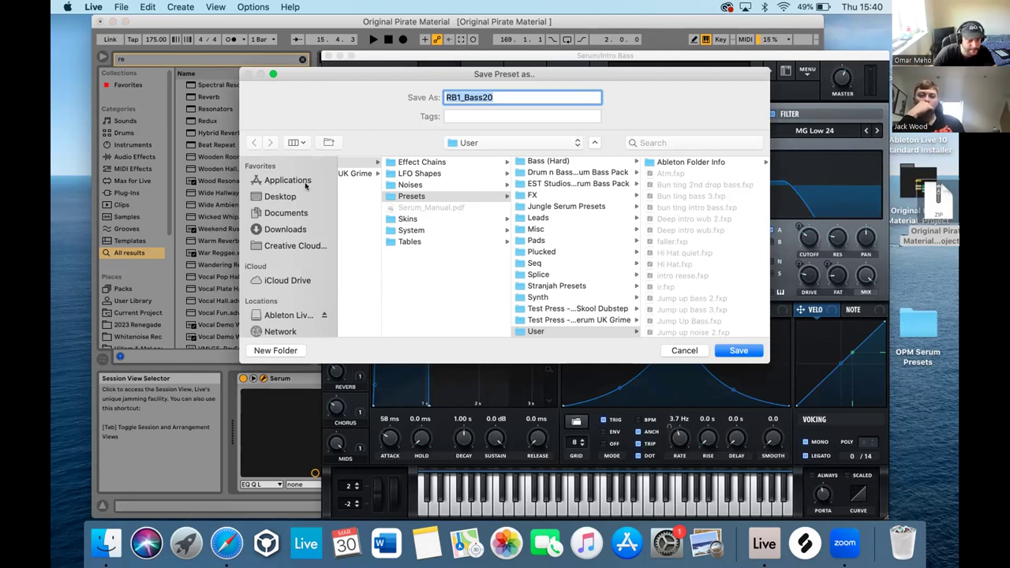
{"action": "left_click", "coordinate": [286, 231]}
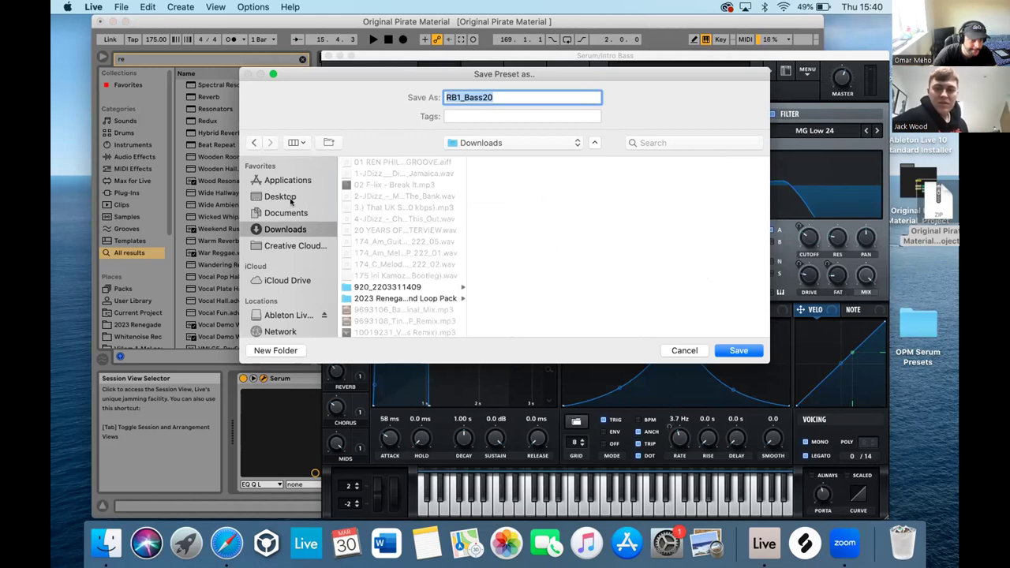
{"action": "left_click", "coordinate": [289, 206]}
{"action": "left_click", "coordinate": [299, 182]}
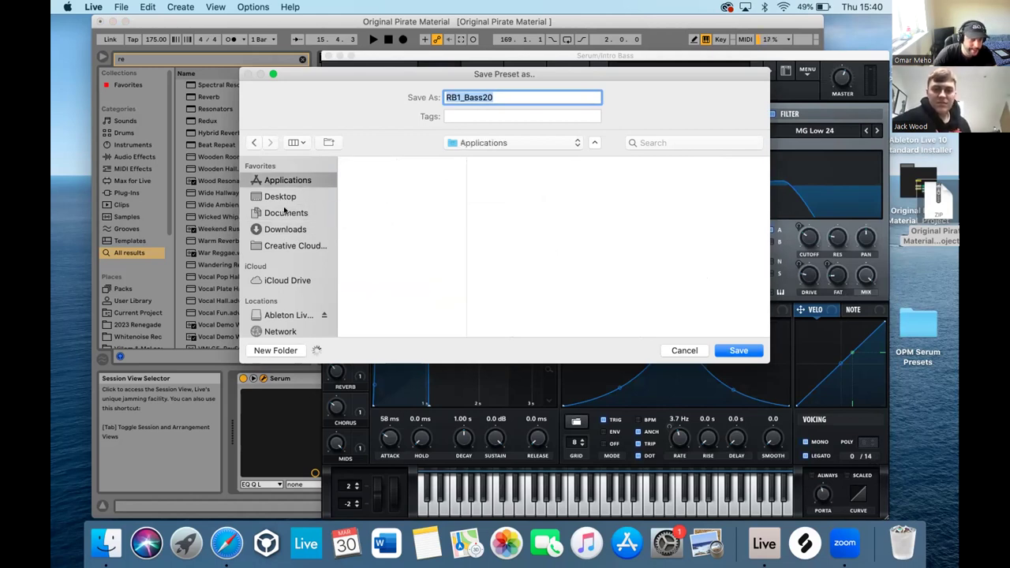
{"action": "left_click", "coordinate": [288, 211]}
{"action": "left_click", "coordinate": [284, 197]}
{"action": "left_click", "coordinate": [306, 230]}
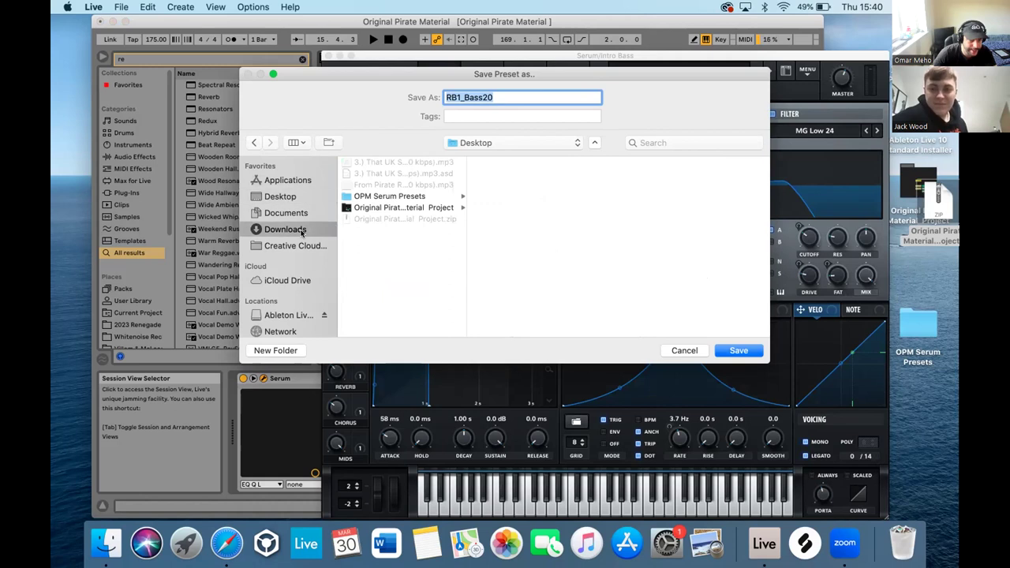
{"action": "left_click", "coordinate": [311, 242]}
{"action": "left_click", "coordinate": [336, 230]}
{"action": "scroll", "coordinate": [377, 236], "scroll_direction": "down", "scroll_amount": 3}
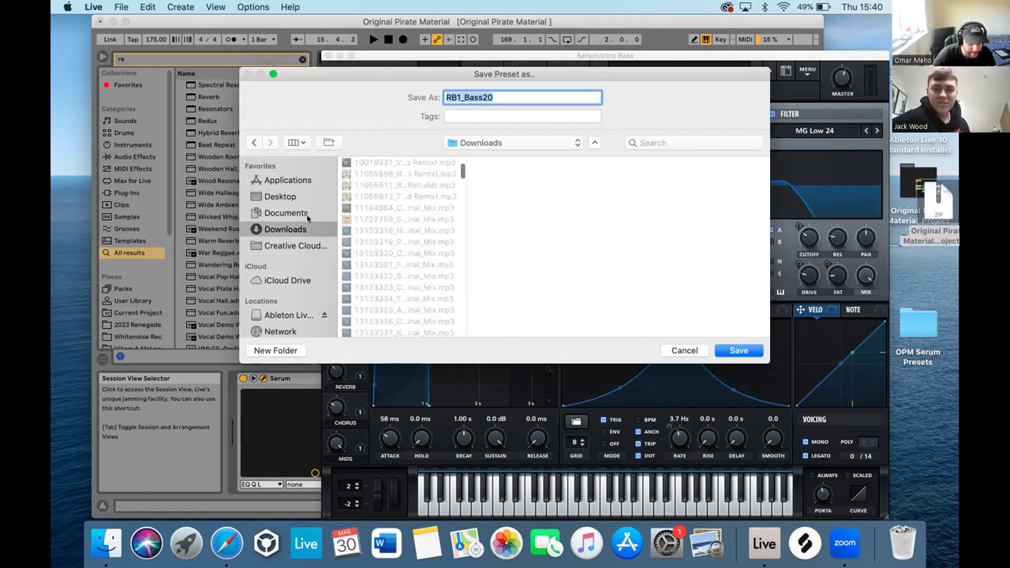
{"action": "left_click", "coordinate": [288, 212]}
{"action": "left_click", "coordinate": [286, 230]}
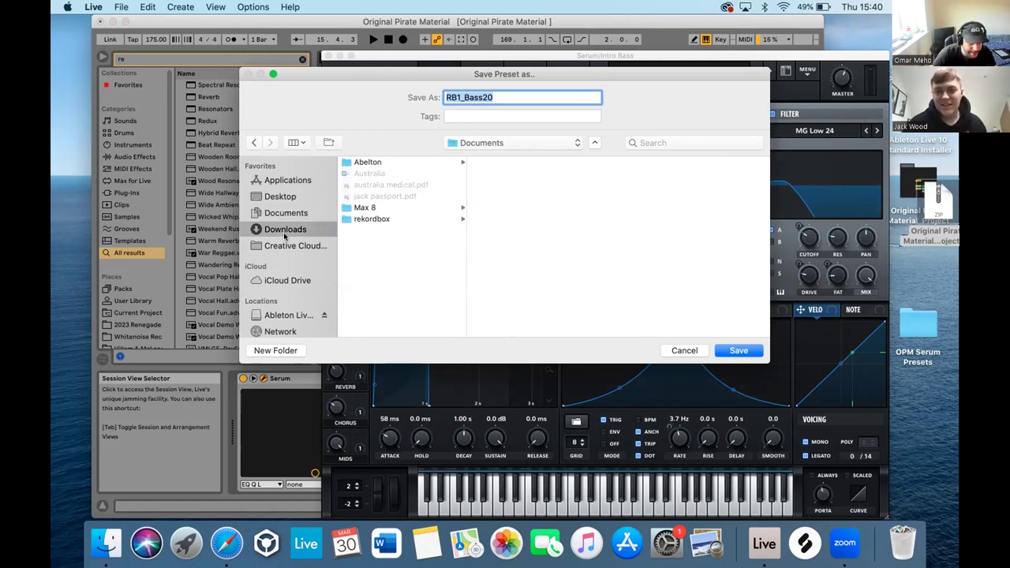
{"action": "scroll", "coordinate": [384, 248], "scroll_direction": "down", "scroll_amount": 10}
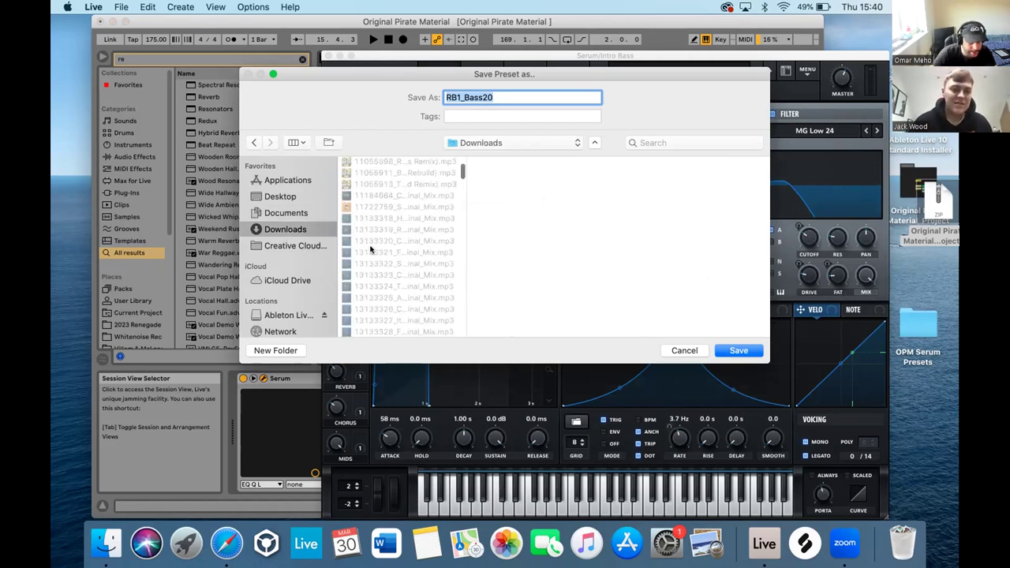
{"action": "left_click", "coordinate": [280, 196]}
{"action": "left_click", "coordinate": [306, 246]}
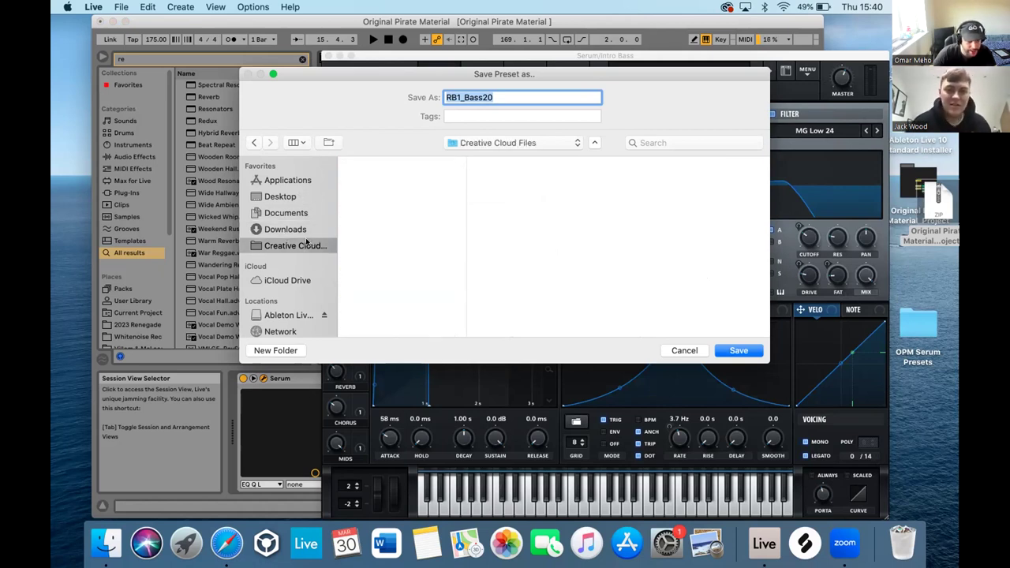
{"action": "left_click", "coordinate": [298, 229]}
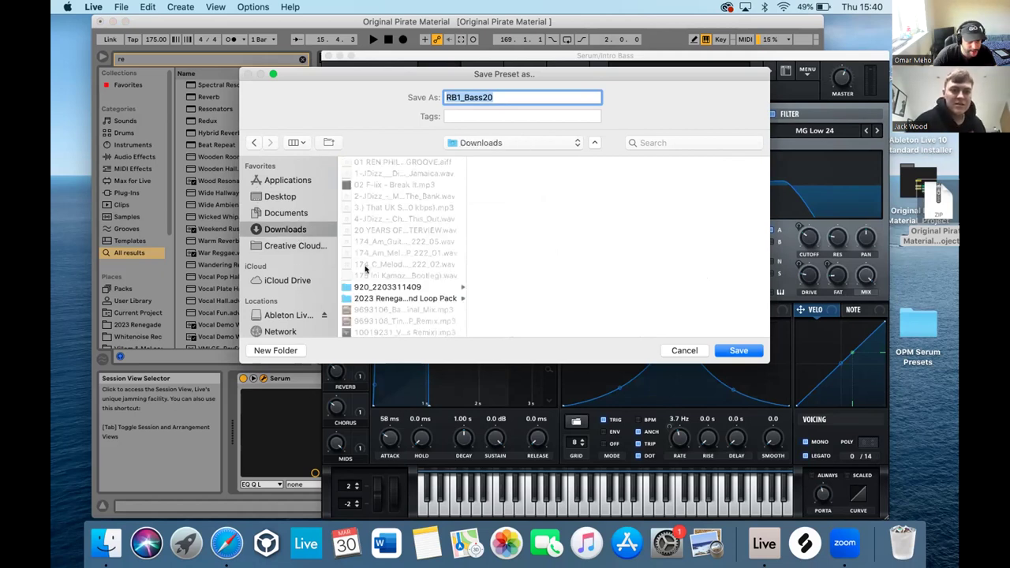
{"action": "left_click", "coordinate": [300, 245]}
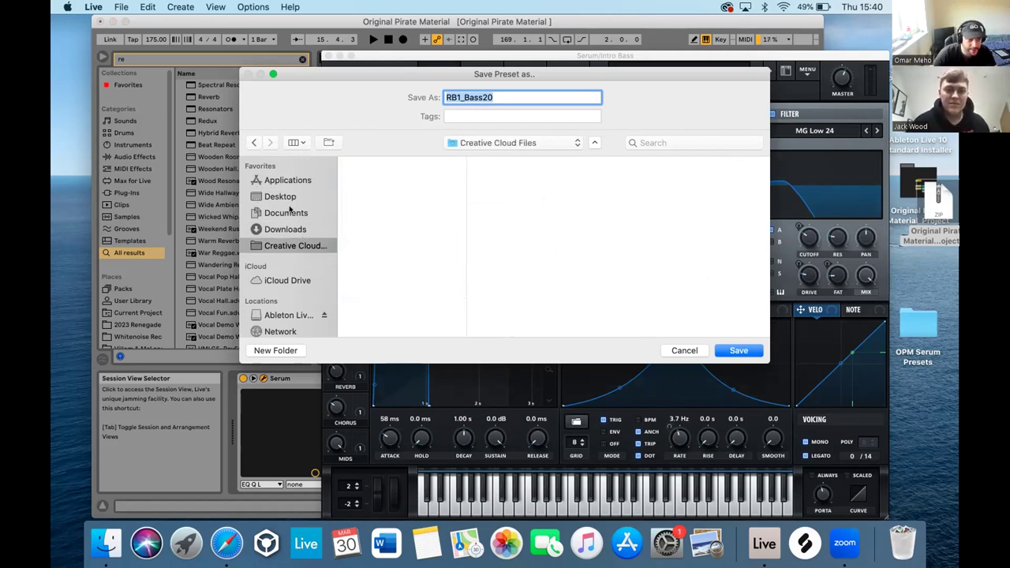
{"action": "left_click", "coordinate": [290, 211]}
{"action": "left_click", "coordinate": [293, 197]}
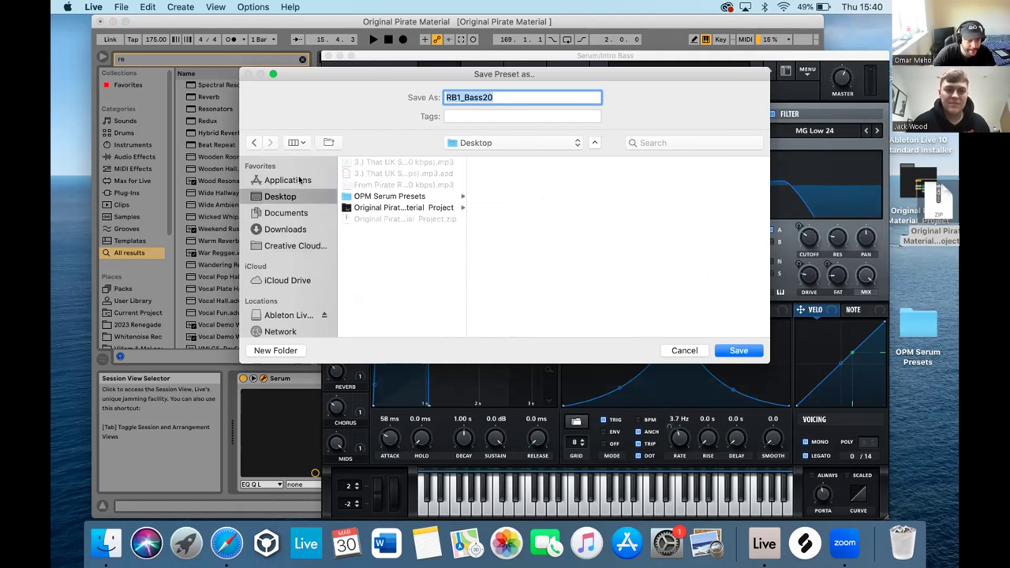
{"action": "left_click", "coordinate": [298, 180]}
{"action": "left_click", "coordinate": [300, 198]}
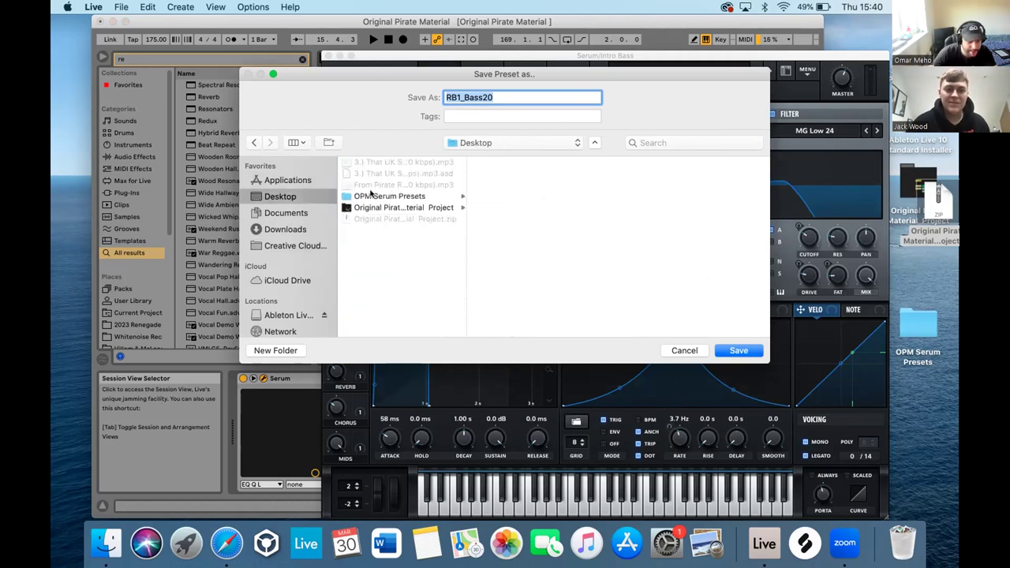
{"action": "left_click", "coordinate": [379, 196]}
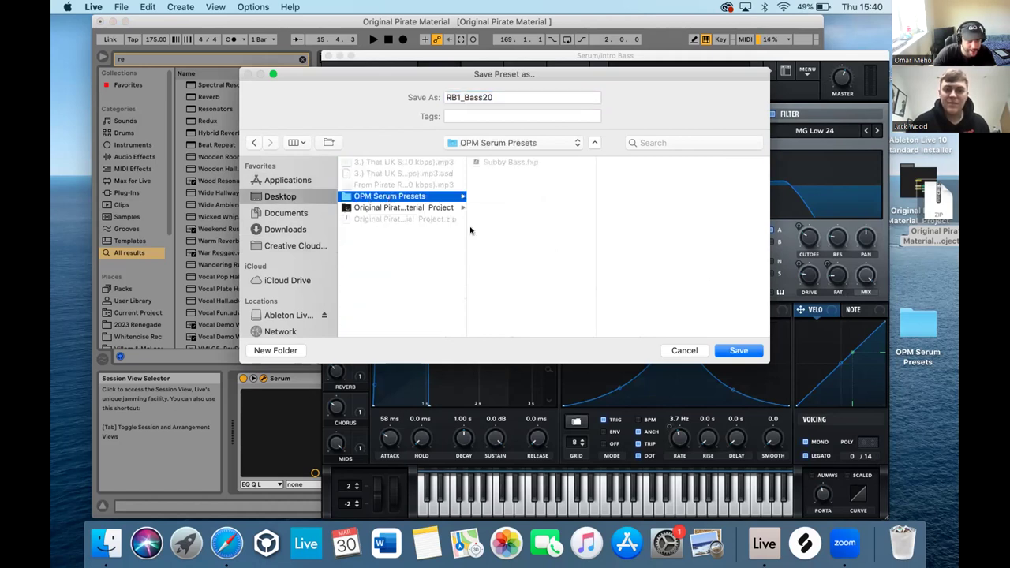
- Replace the default name RB1_Bass20 with 'Intro Bass' and save
{"action": "double_click", "coordinate": [497, 97]}
{"action": "key", "text": "BackSpace"}
{"action": "type", "text": "Intro Bass"}
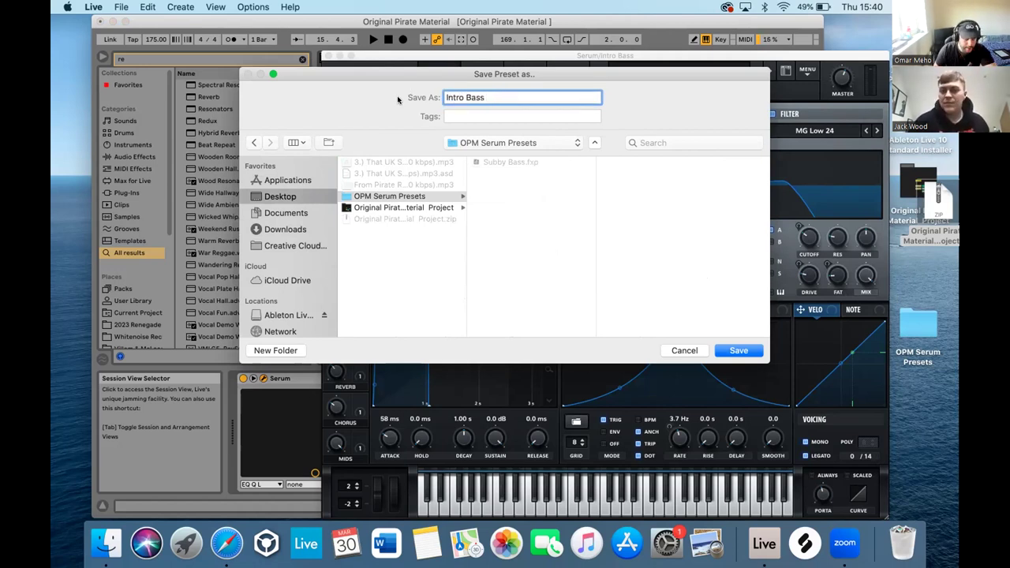
{"action": "key", "text": "Return"}
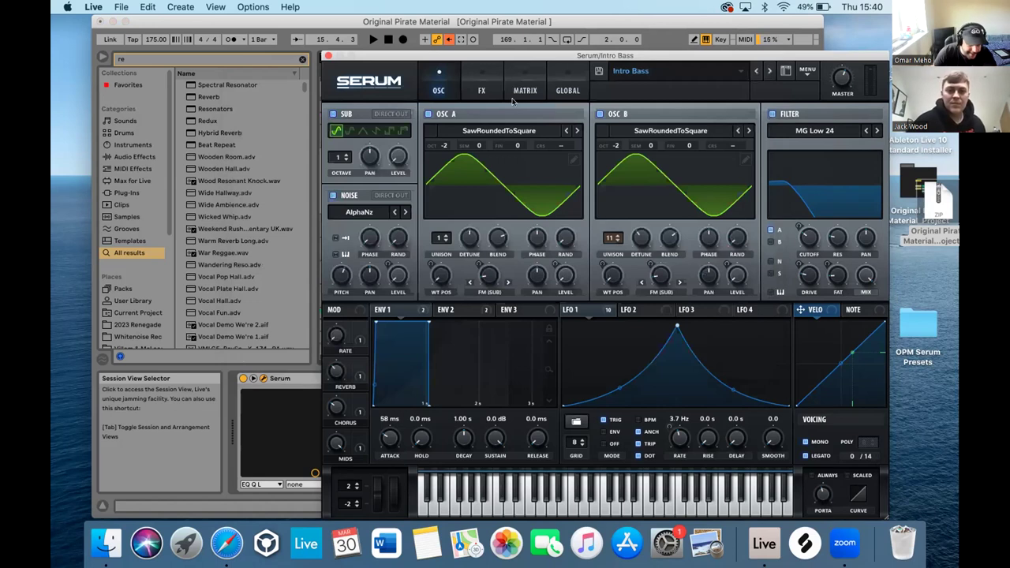
- Open the Jump up bass Serum window and name a new preset 'Jump Up Bass'
{"action": "left_click", "coordinate": [326, 55]}
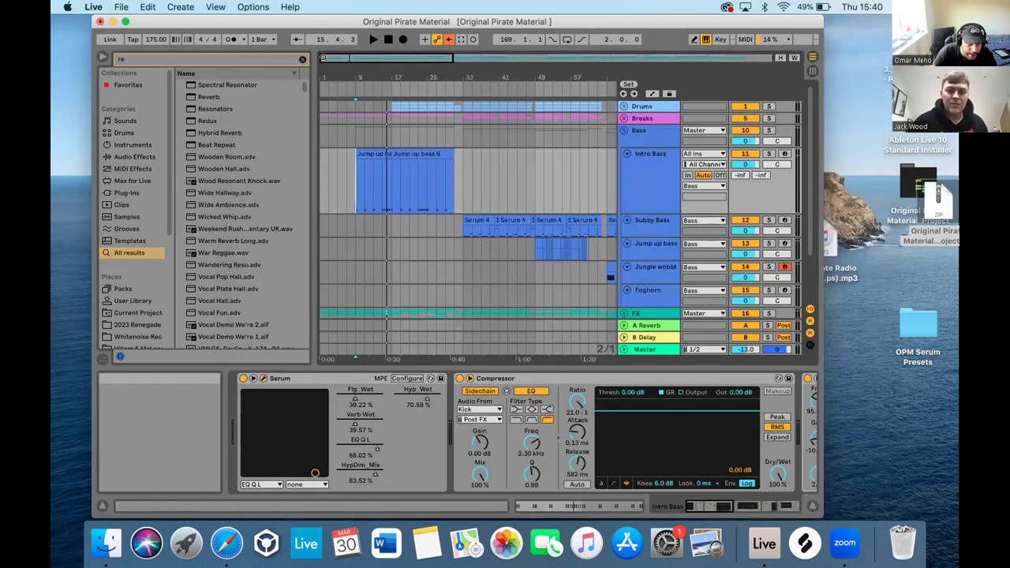
{"action": "left_click", "coordinate": [637, 250]}
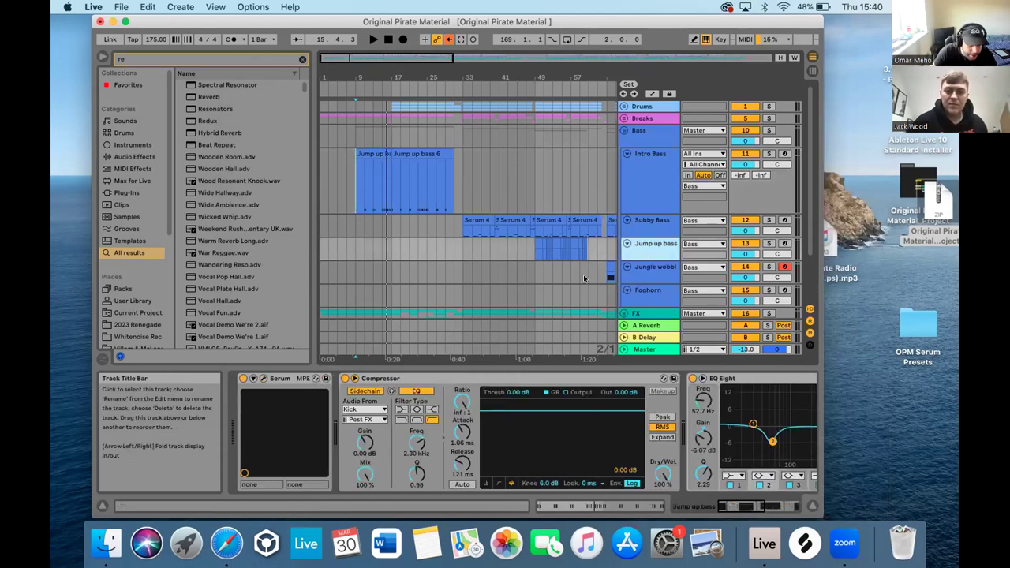
{"action": "left_click", "coordinate": [263, 379]}
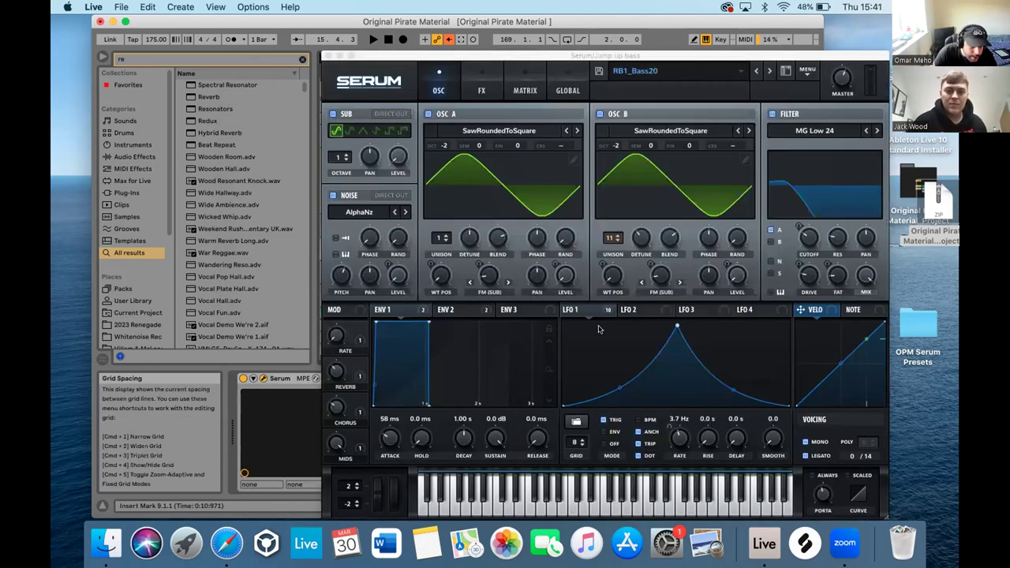
{"action": "left_click", "coordinate": [596, 70]}
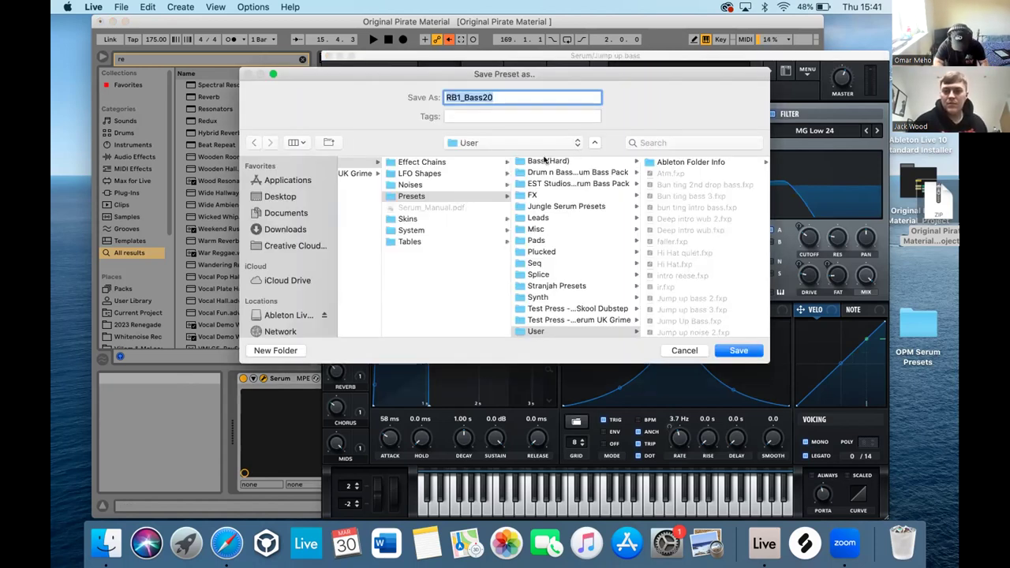
{"action": "type", "text": "Jump U"}
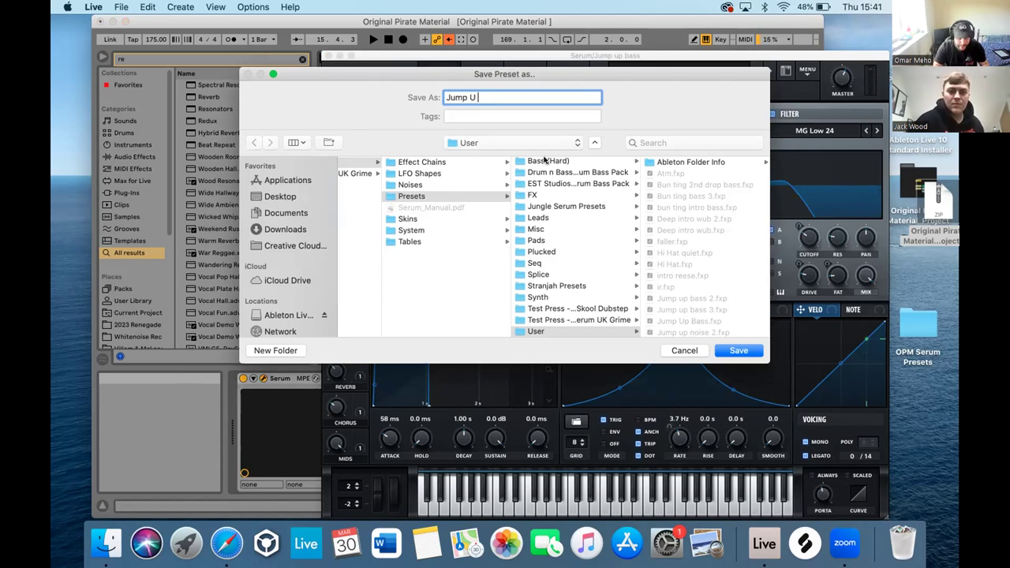
{"action": "type", "text": "p Bass"}
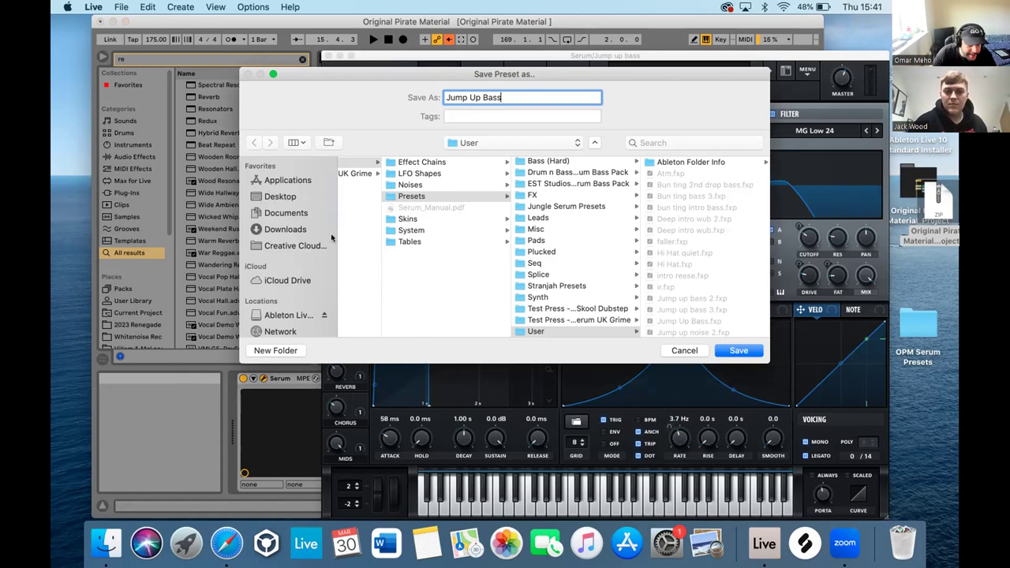
- Save it into Desktop > OPM Serum Presets and close Serum
{"action": "left_click", "coordinate": [299, 228]}
{"action": "left_click", "coordinate": [284, 196]}
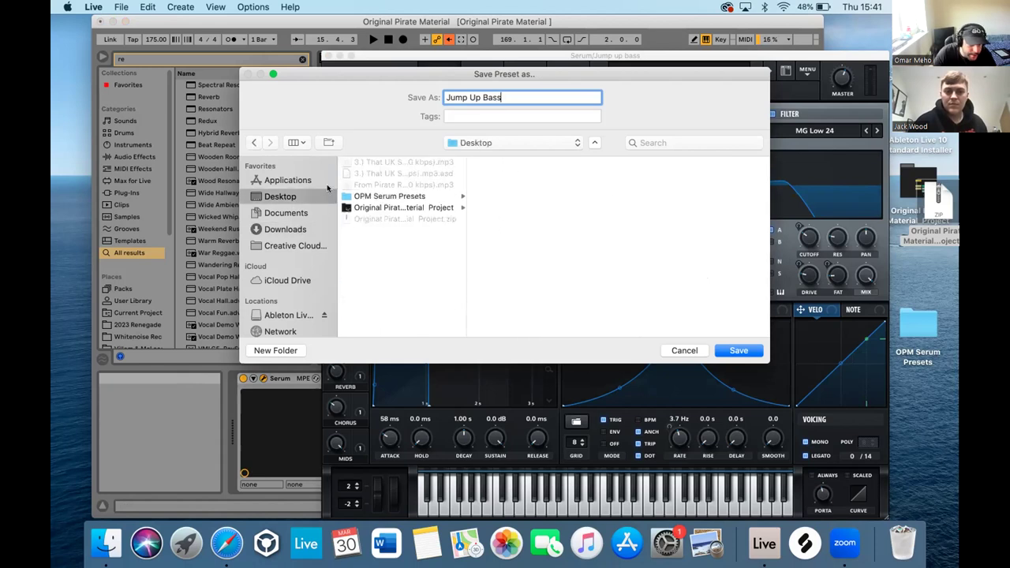
{"action": "left_click", "coordinate": [373, 194]}
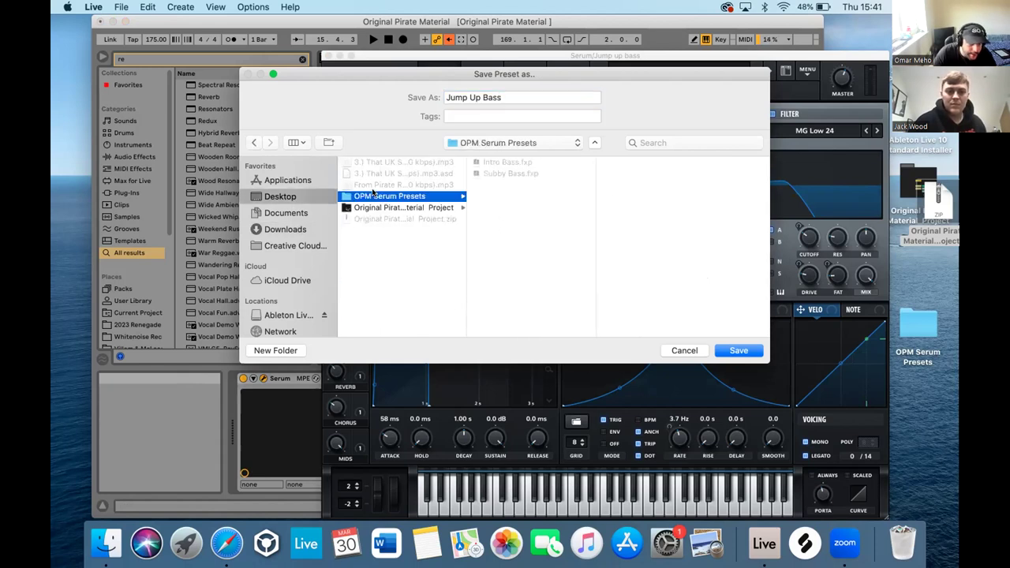
{"action": "left_click", "coordinate": [739, 350]}
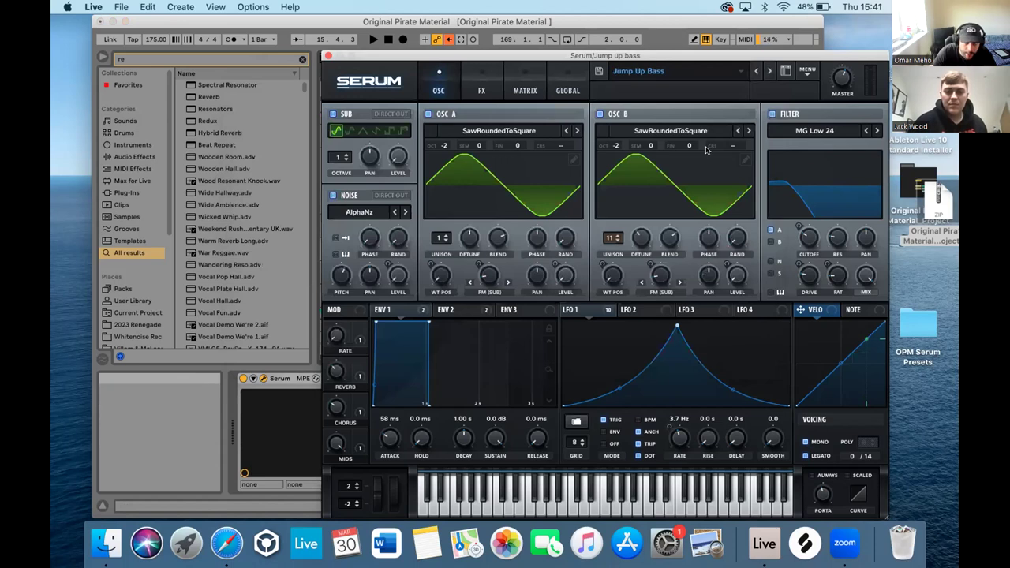
{"action": "left_click", "coordinate": [329, 57]}
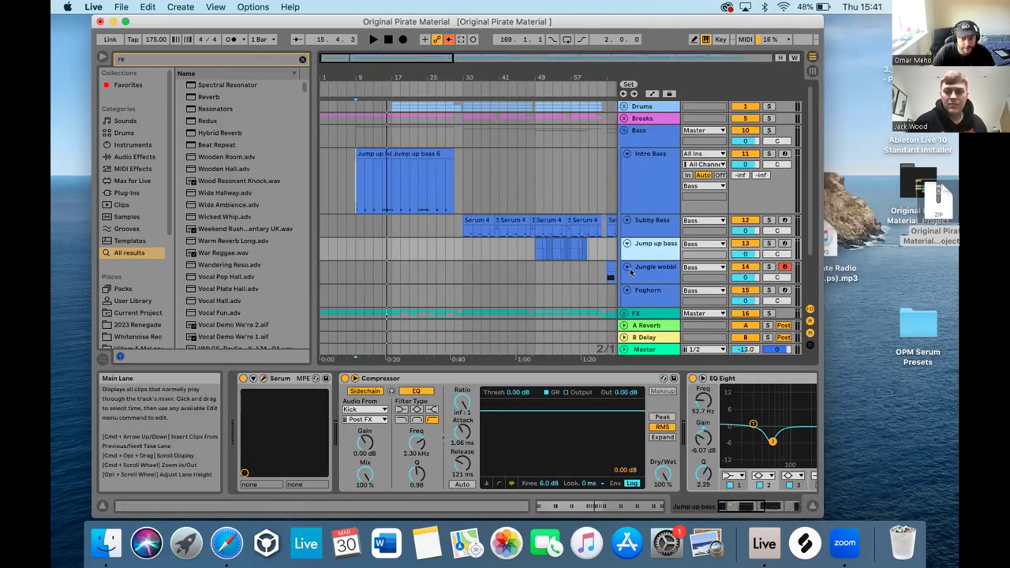
- Open the Jungle wobble track's Serum window and name a new preset 'Jungle Wobble'
{"action": "left_click", "coordinate": [656, 276]}
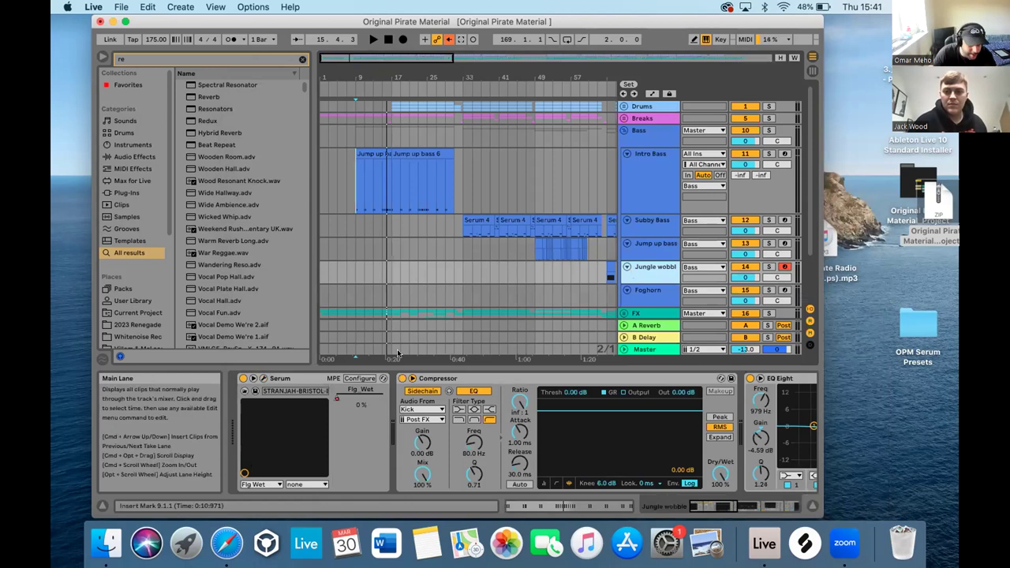
{"action": "left_click", "coordinate": [263, 379]}
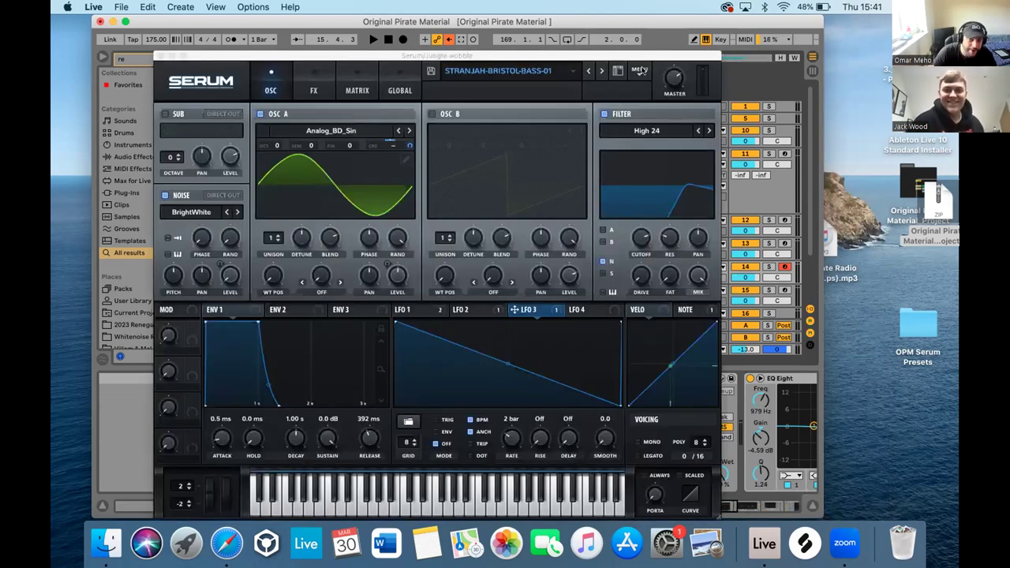
{"action": "left_click", "coordinate": [639, 70]}
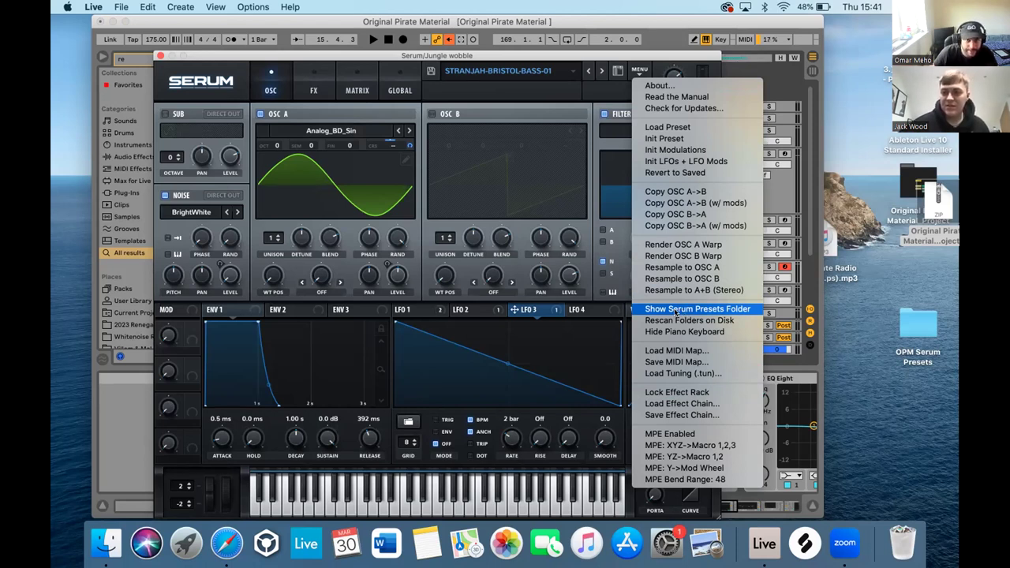
{"action": "left_click", "coordinate": [431, 71]}
{"action": "left_click", "coordinate": [431, 72]}
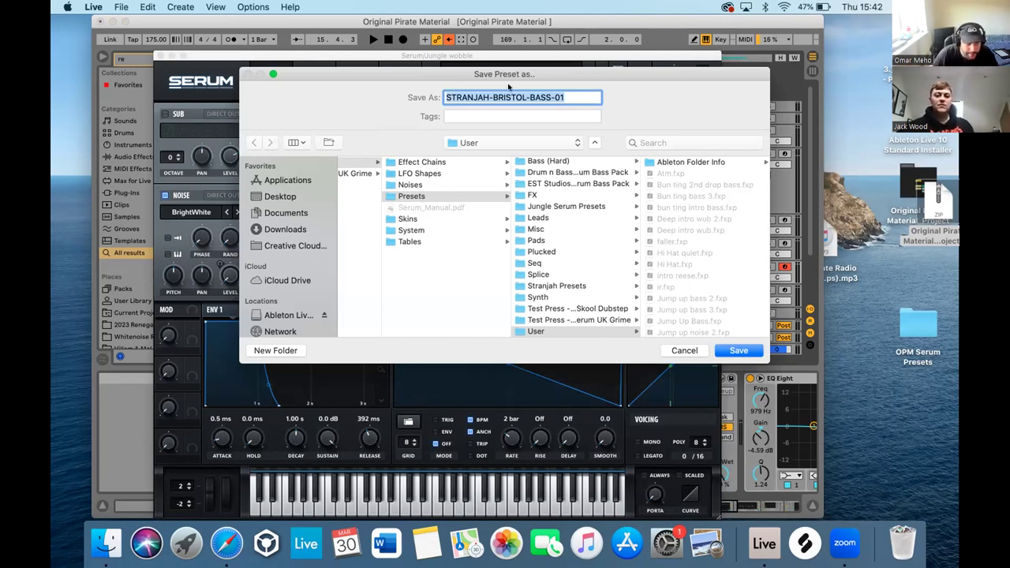
{"action": "type", "text": "Jungl"}
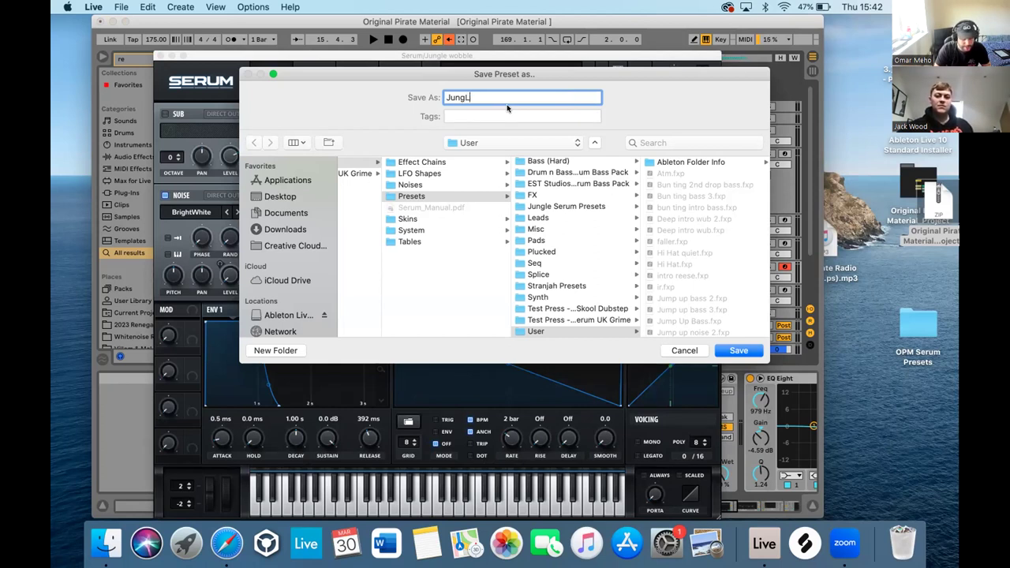
{"action": "type", "text": "e Wobb"}
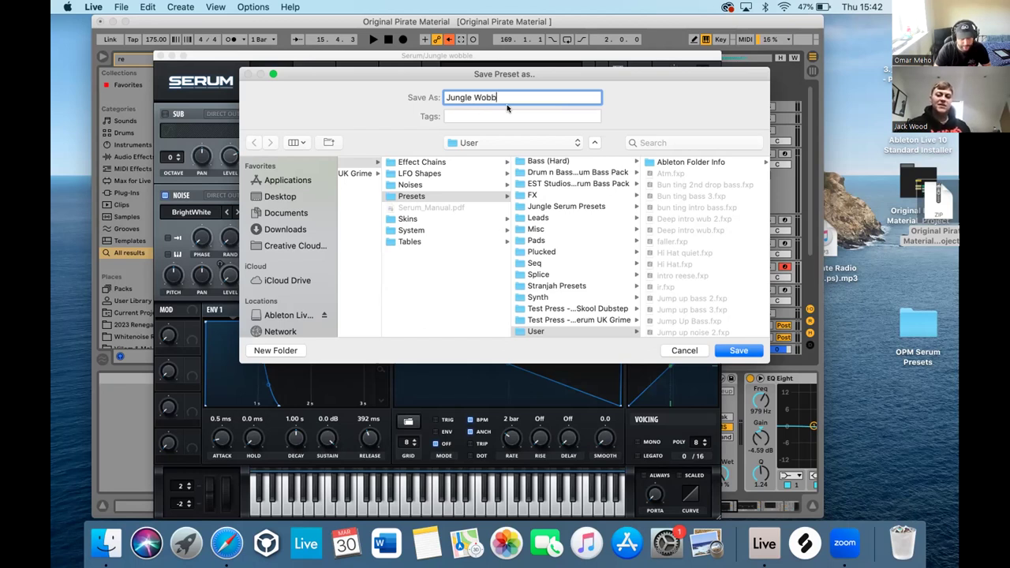
{"action": "type", "text": "lee"}
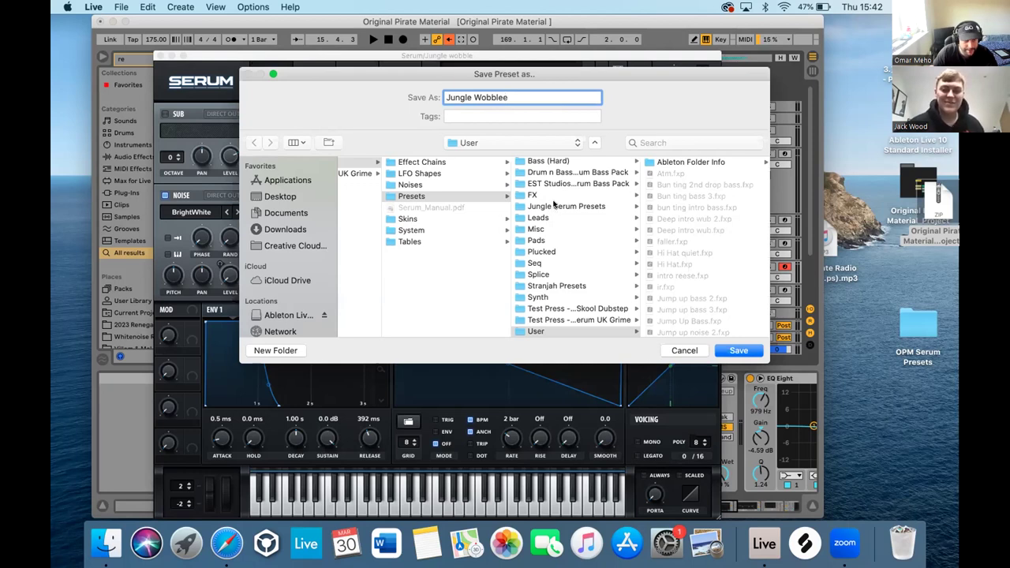
{"action": "key", "text": "BackSpace"}
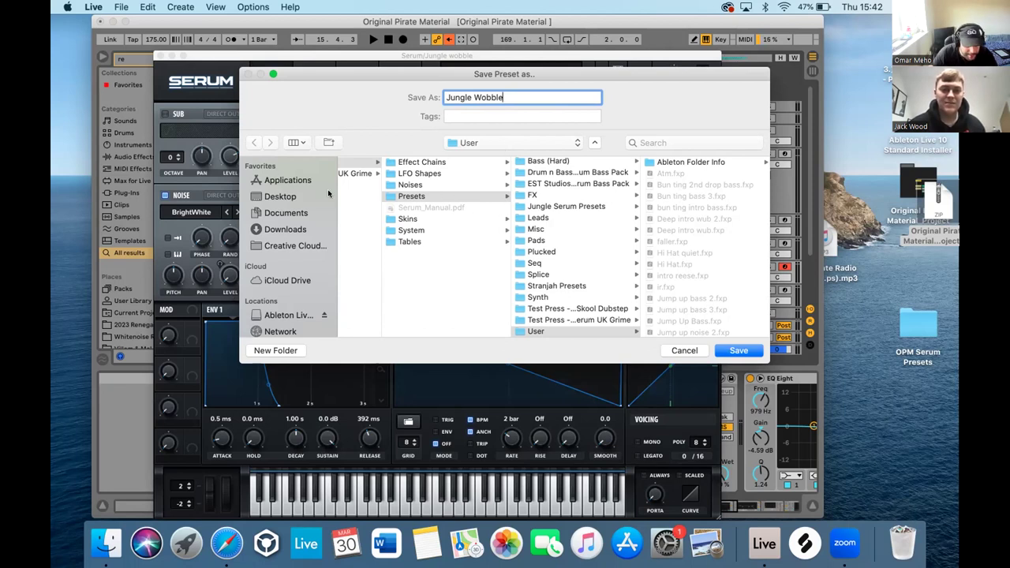
- Save it into Desktop > OPM Serum Presets and close Serum
{"action": "left_click", "coordinate": [280, 196]}
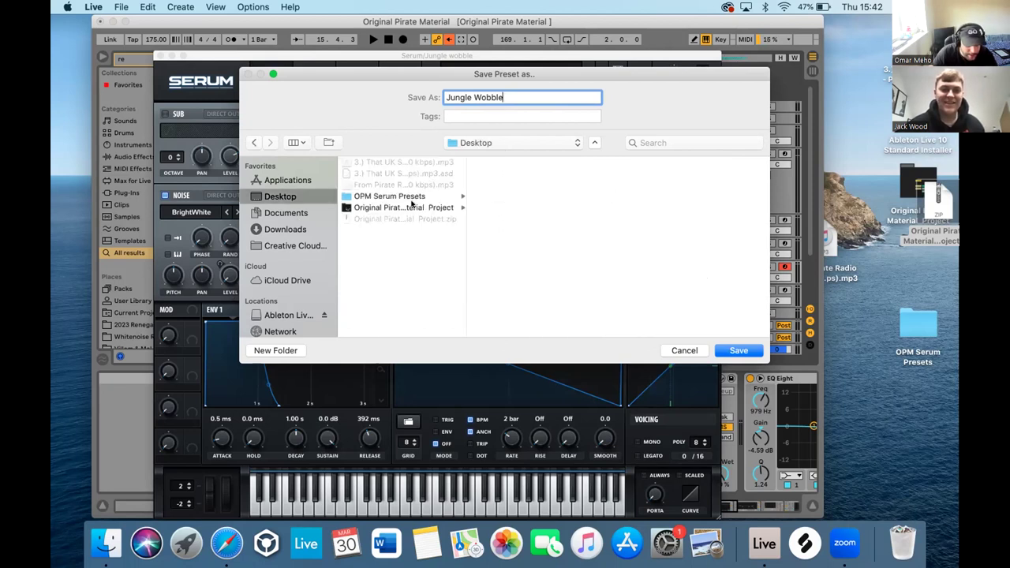
{"action": "left_click", "coordinate": [400, 197]}
{"action": "left_click", "coordinate": [732, 349]}
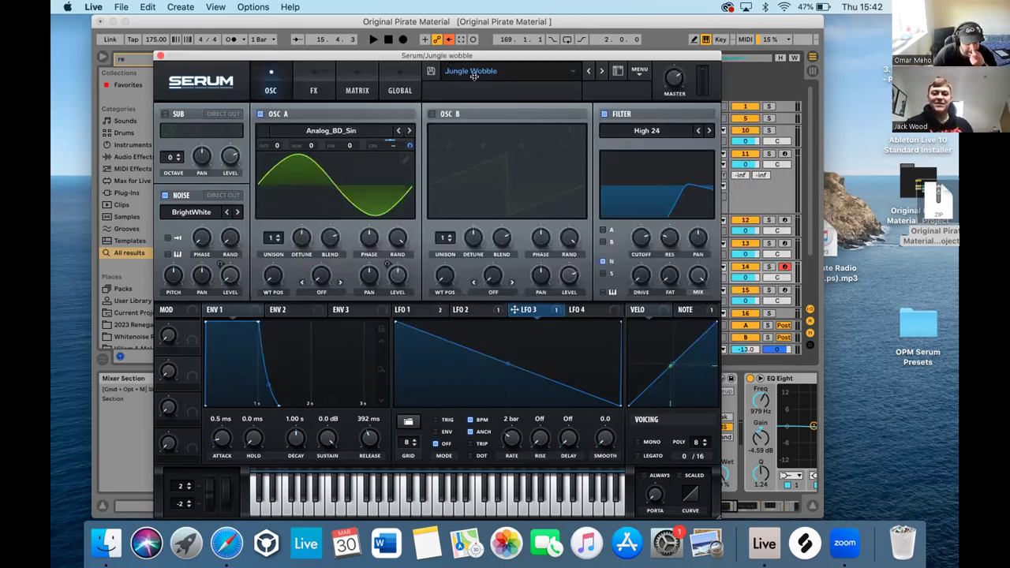
{"action": "left_click", "coordinate": [160, 56]}
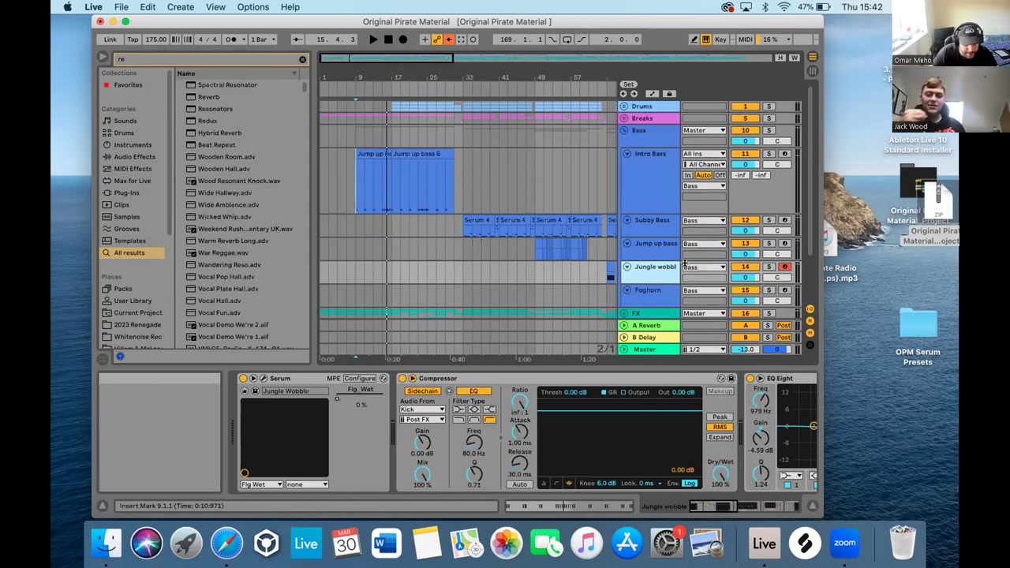
{"action": "left_click", "coordinate": [647, 291]}
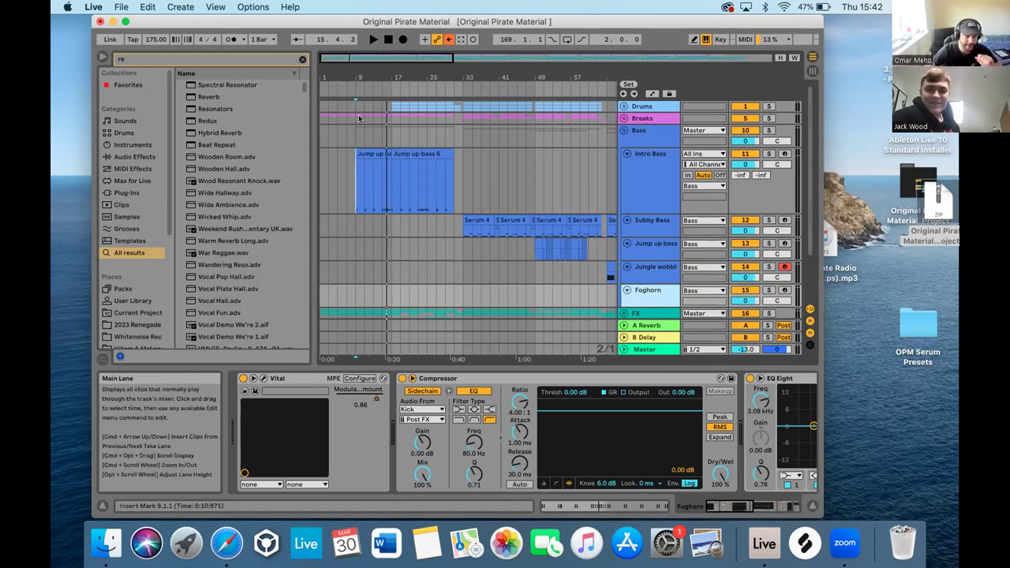
{"action": "scroll", "coordinate": [441, 235], "scroll_direction": "down", "scroll_amount": 3}
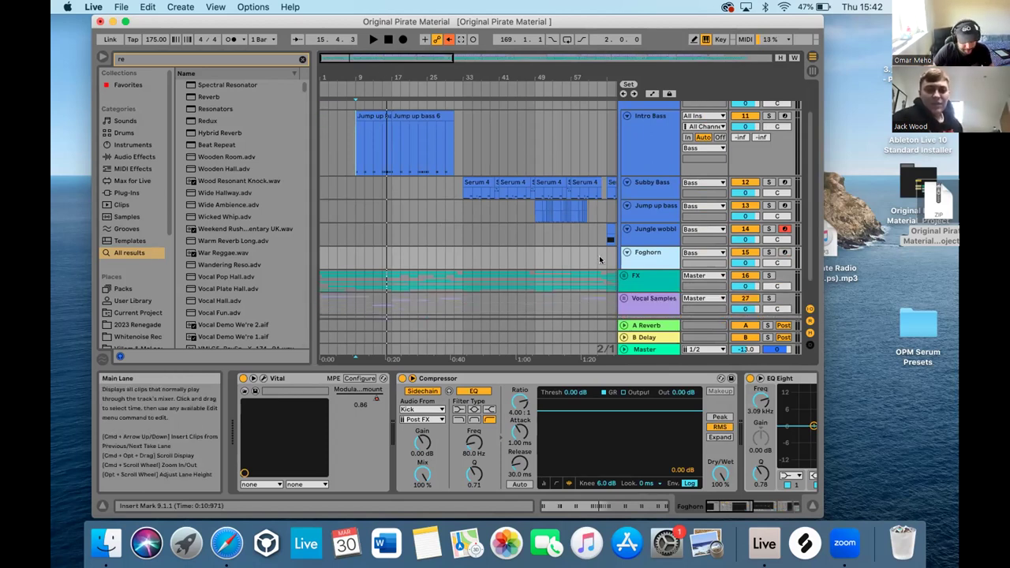
{"action": "scroll", "coordinate": [584, 251], "scroll_direction": "down", "scroll_amount": 2}
{"action": "left_click", "coordinate": [582, 225]}
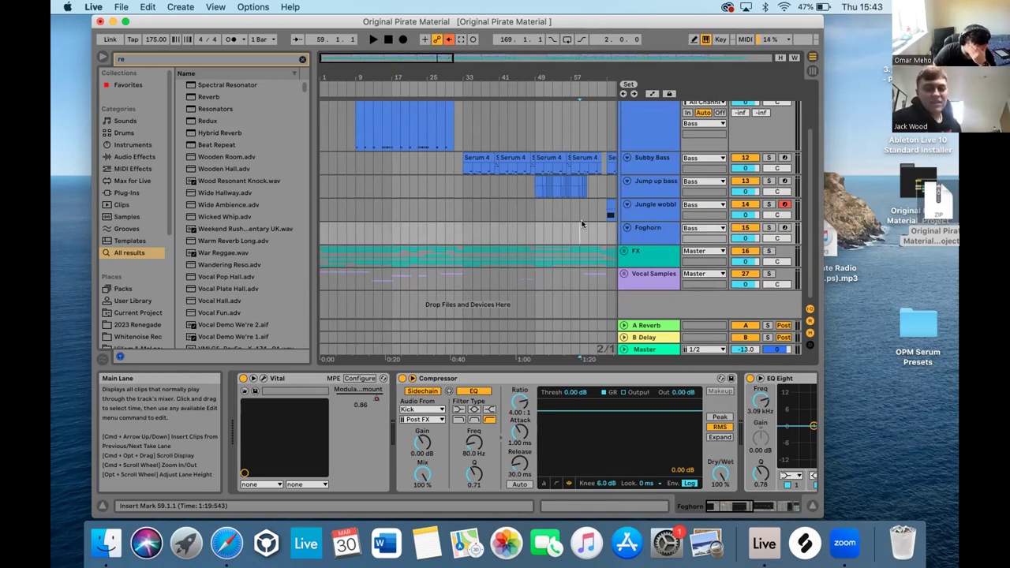
{"action": "left_click", "coordinate": [640, 238]}
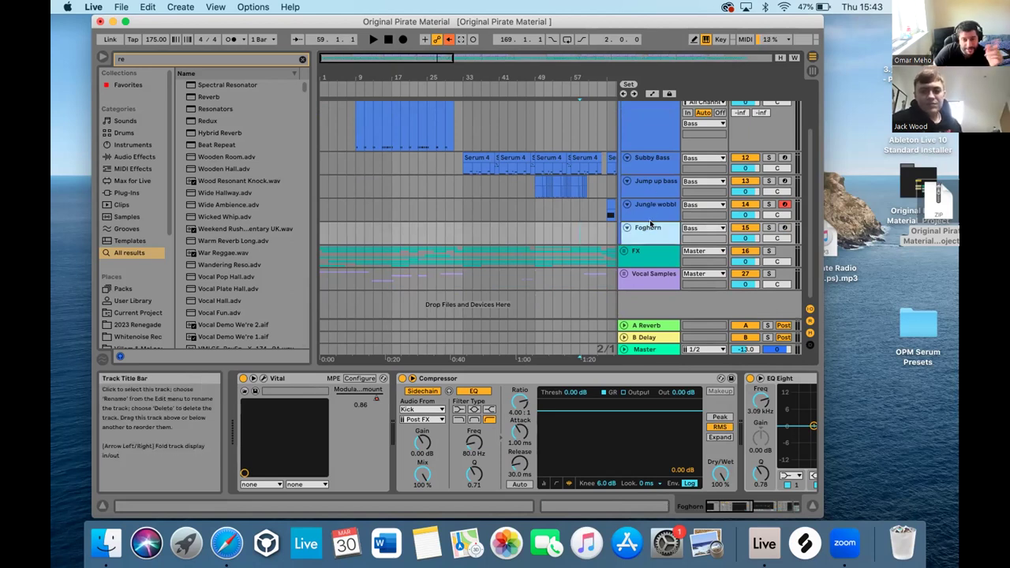
{"action": "scroll", "coordinate": [633, 221], "scroll_direction": "up", "scroll_amount": 1}
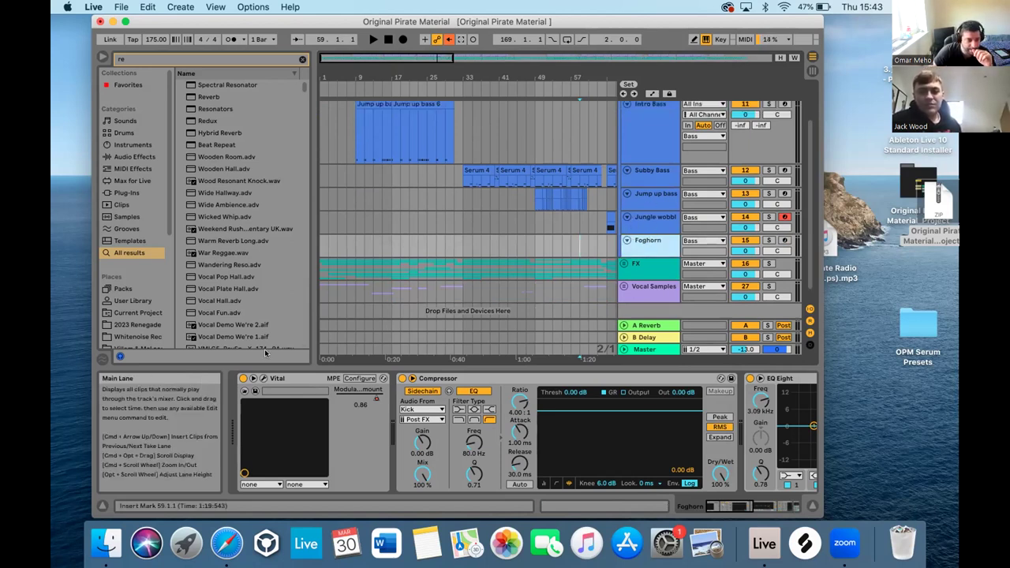
{"action": "scroll", "coordinate": [651, 260], "scroll_direction": "down", "scroll_amount": 1}
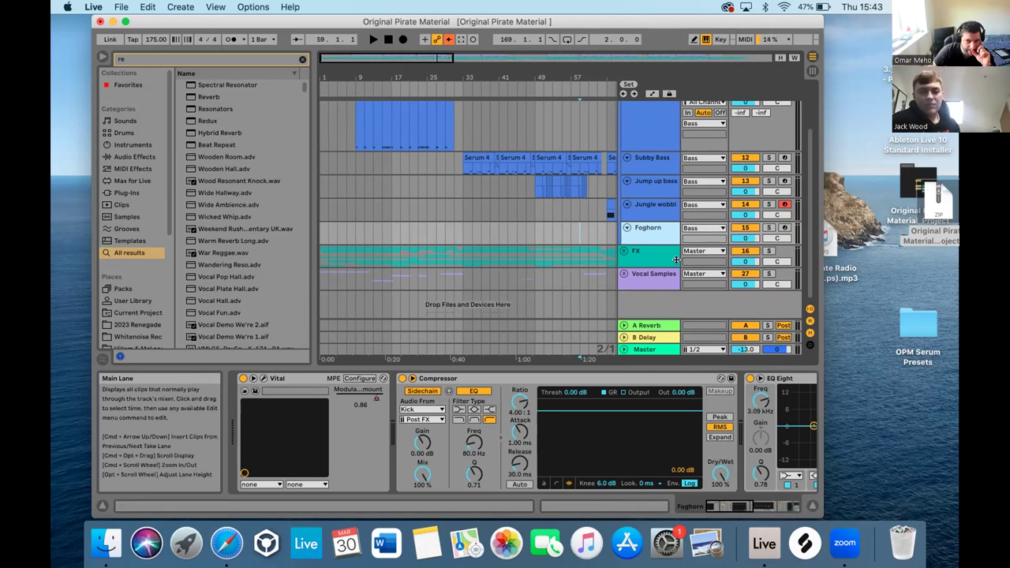
{"action": "left_click", "coordinate": [655, 256]}
{"action": "left_click", "coordinate": [643, 280]}
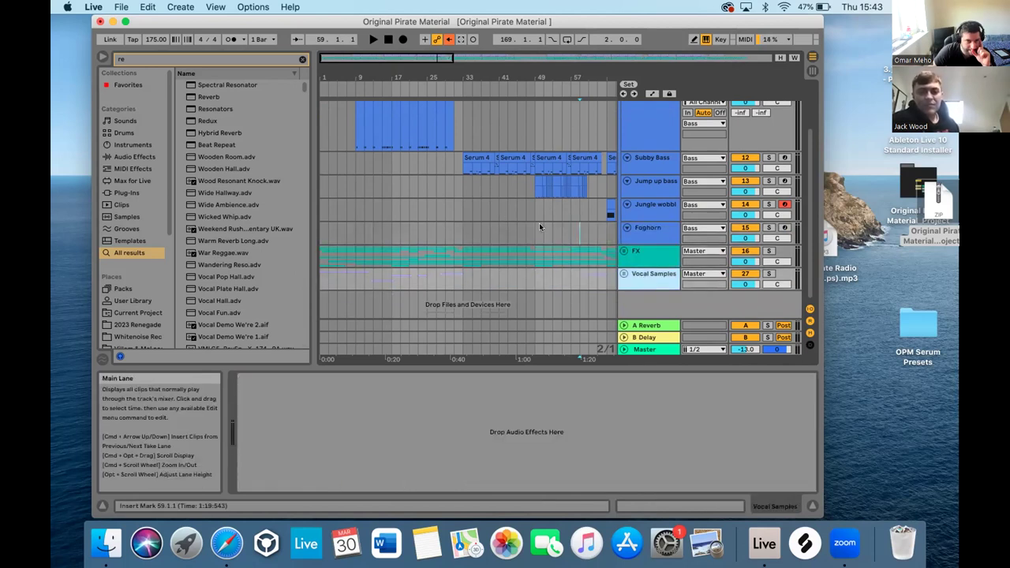
{"action": "scroll", "coordinate": [557, 227], "scroll_direction": "up", "scroll_amount": 5}
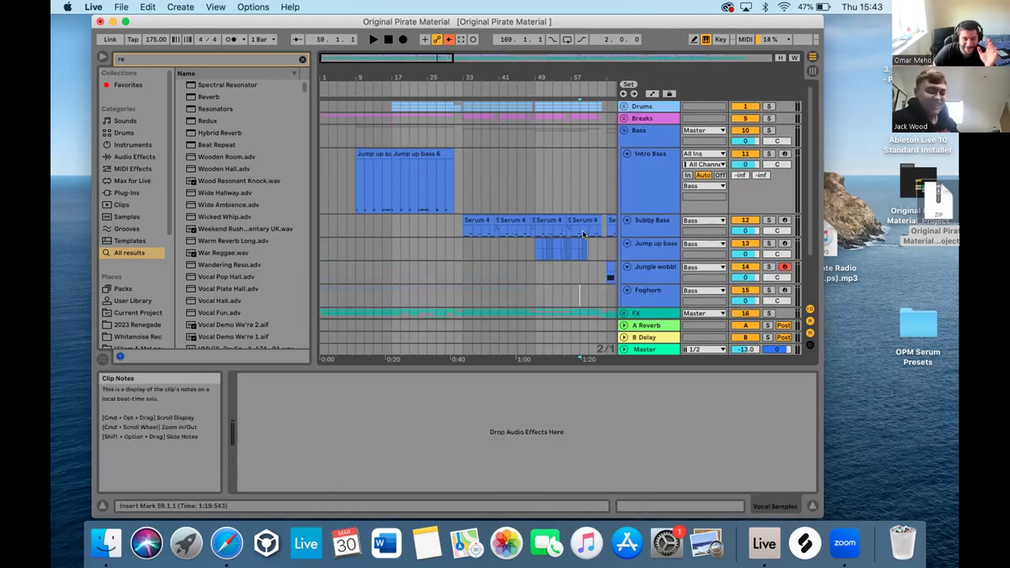
{"action": "scroll", "coordinate": [582, 230], "scroll_direction": "down", "scroll_amount": 2}
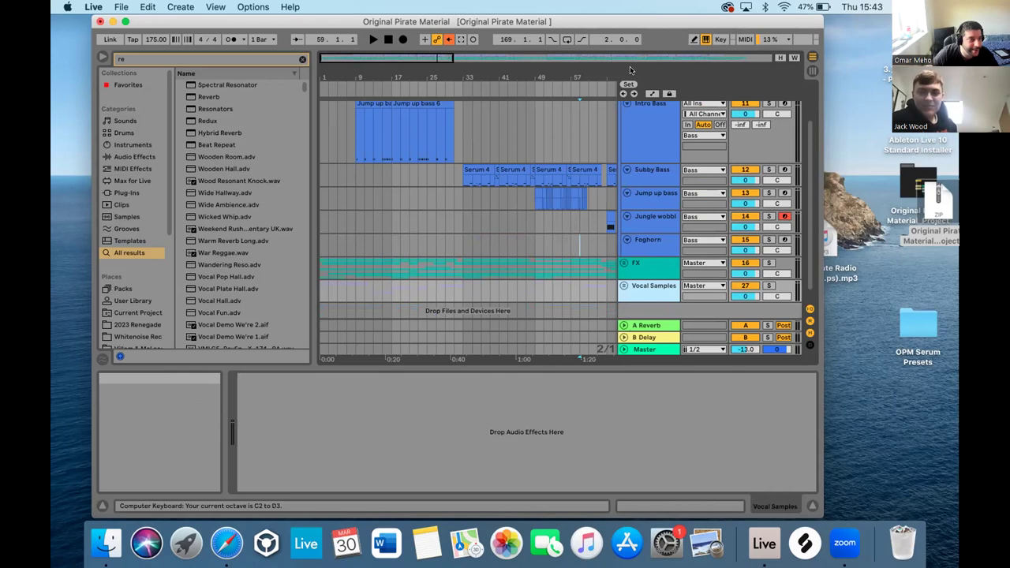
- Switch from Ableton to the WeTransfer page in Safari and enlarge the browser window
{"action": "left_click", "coordinate": [111, 21]}
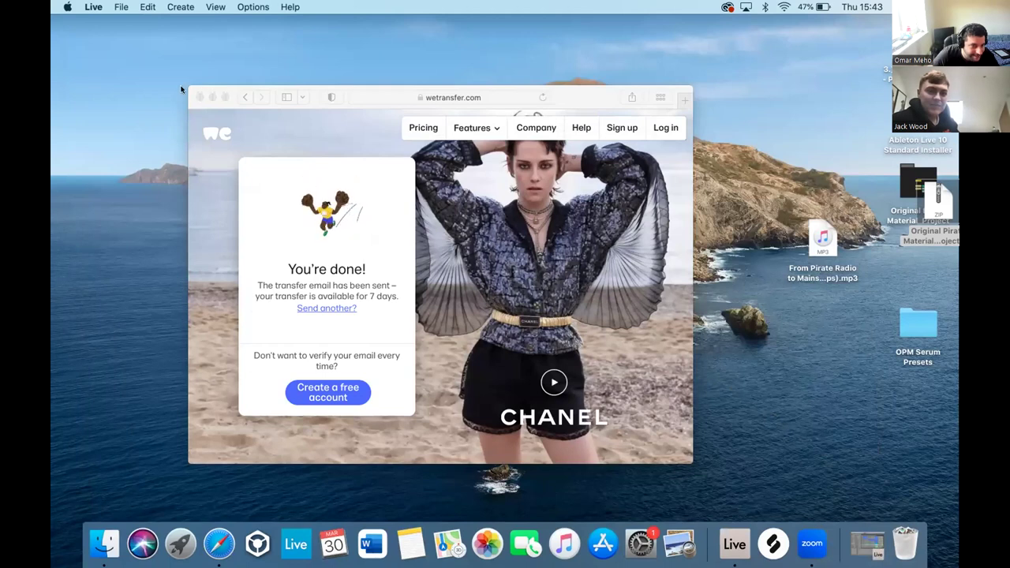
{"action": "left_click", "coordinate": [321, 391]}
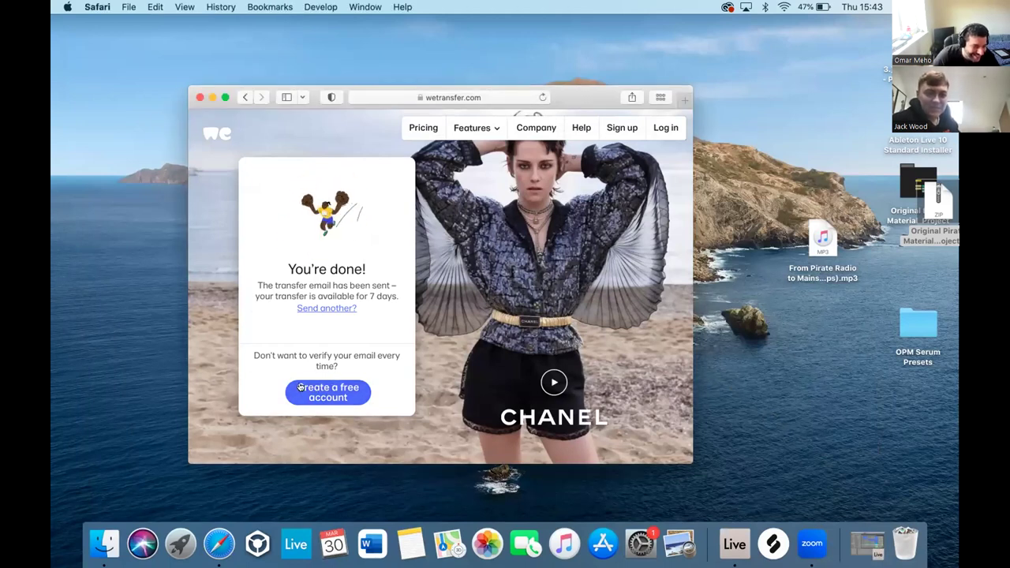
{"action": "left_click", "coordinate": [301, 388]}
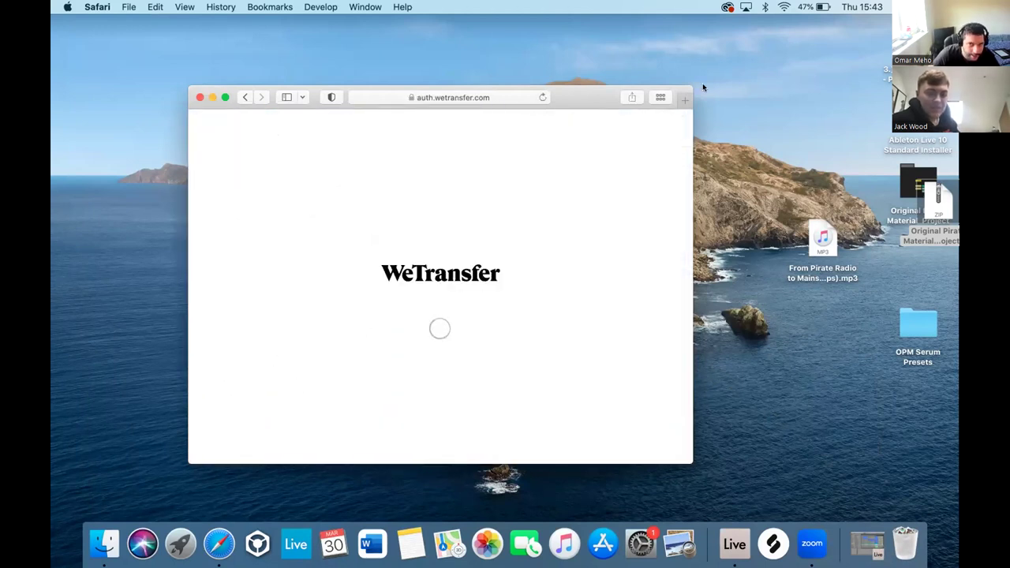
{"action": "left_click_drag", "start_coordinate": [686, 85], "coordinate": [854, 68]}
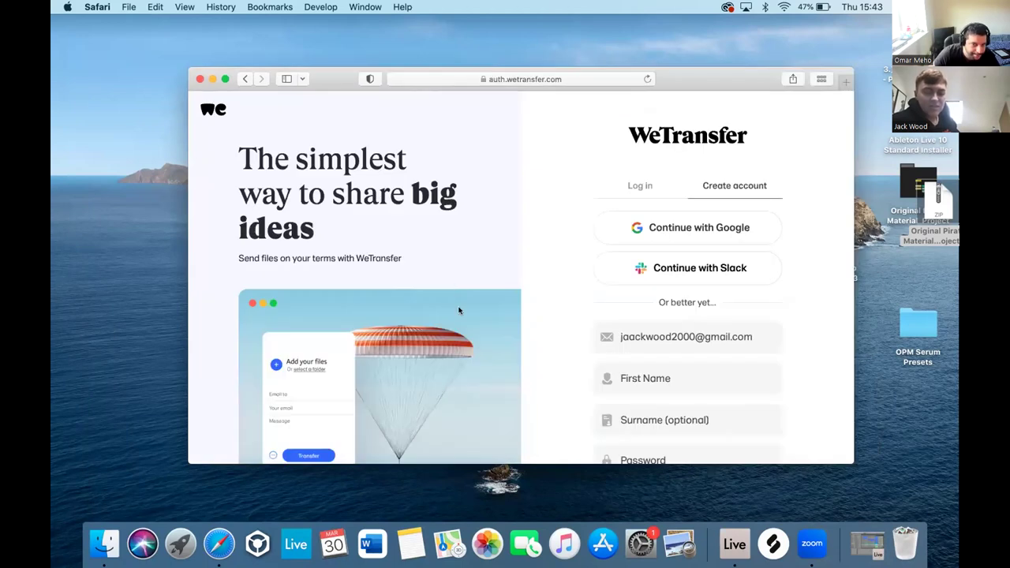
{"action": "scroll", "coordinate": [614, 281], "scroll_direction": "down", "scroll_amount": 2}
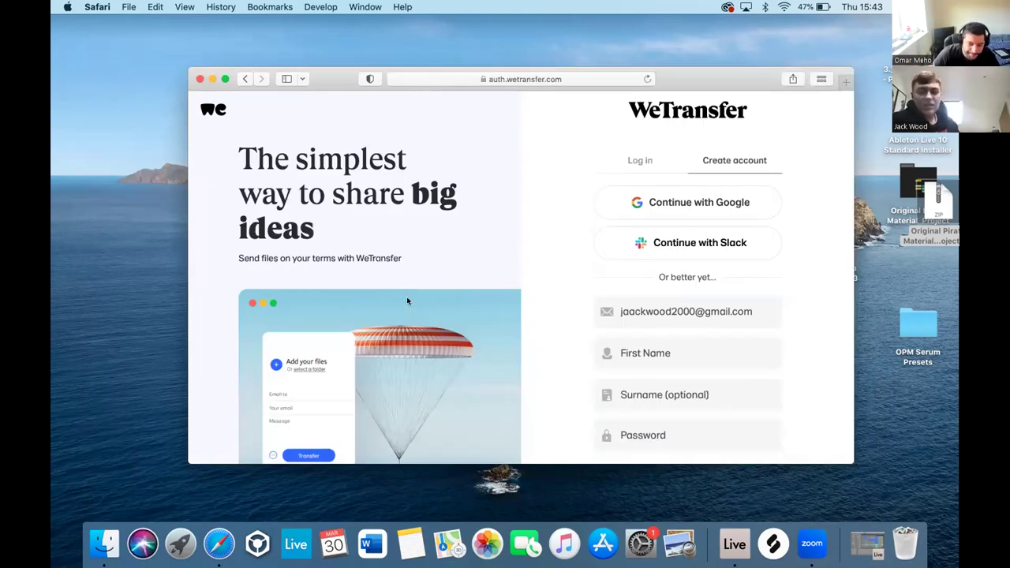
- Attempt to log in to WeTransfer using the saved autofill login
{"action": "left_click", "coordinate": [658, 162]}
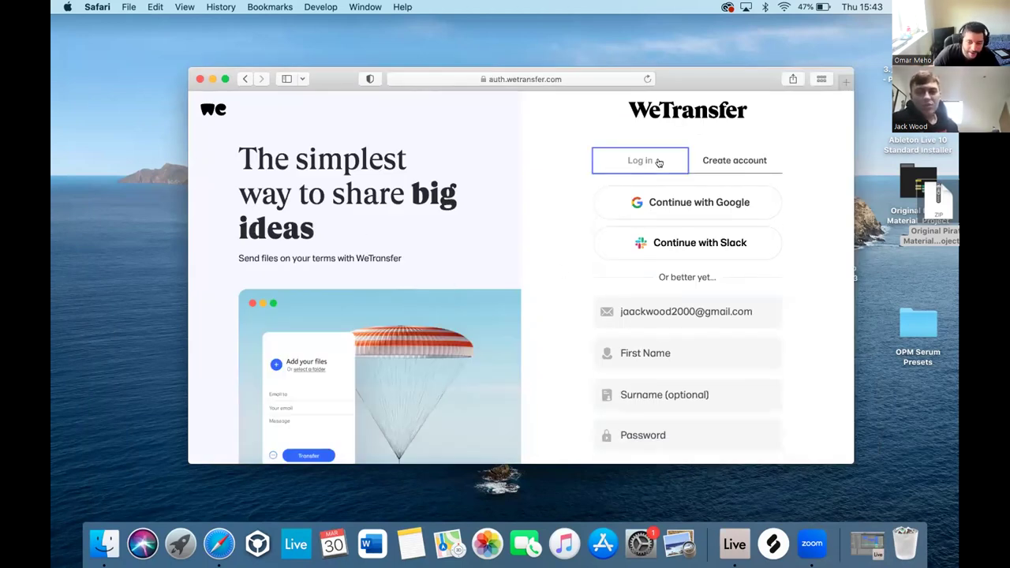
{"action": "scroll", "coordinate": [683, 381], "scroll_direction": "down", "scroll_amount": 1}
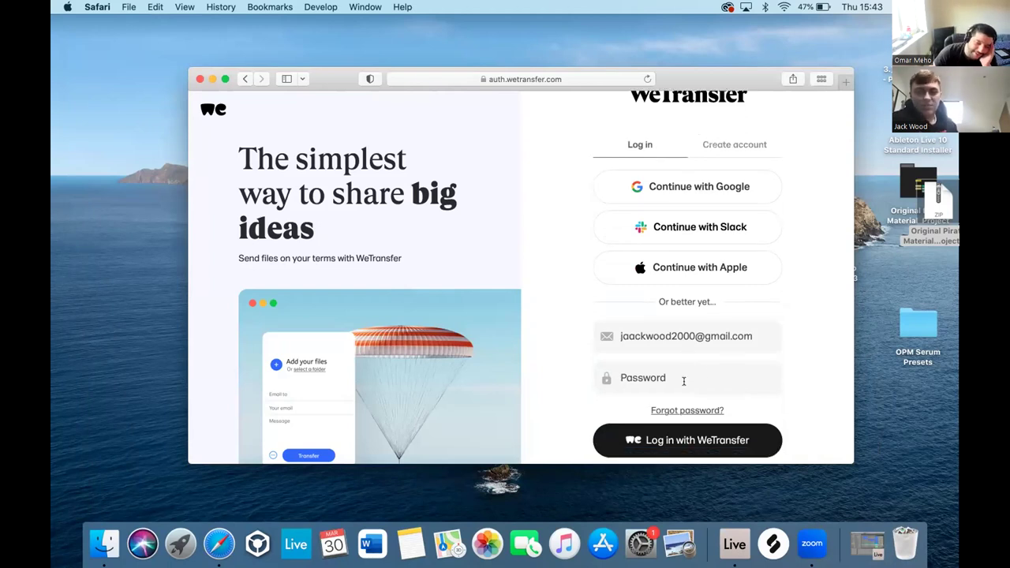
{"action": "left_click", "coordinate": [663, 378]}
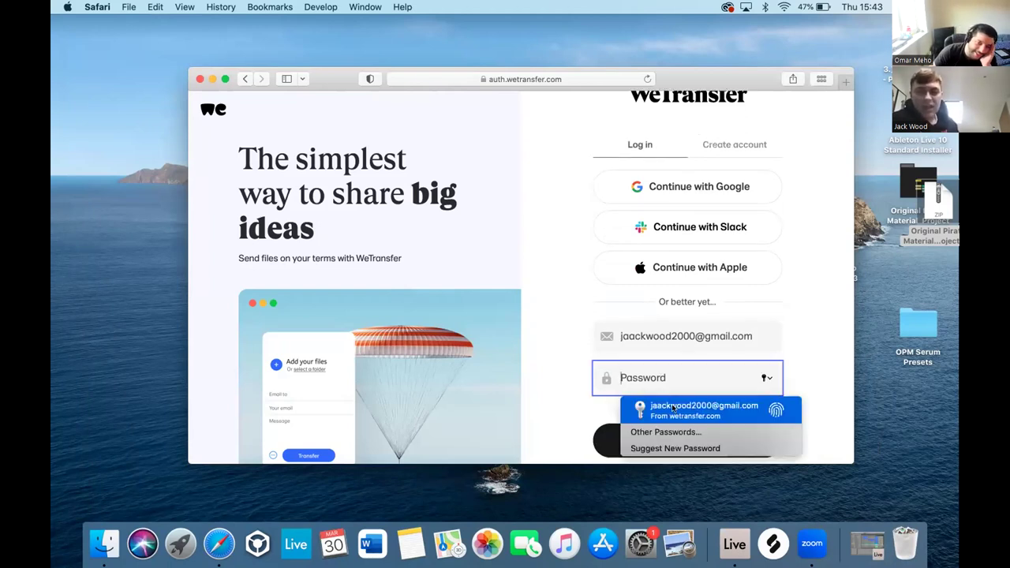
{"action": "left_click", "coordinate": [671, 405]}
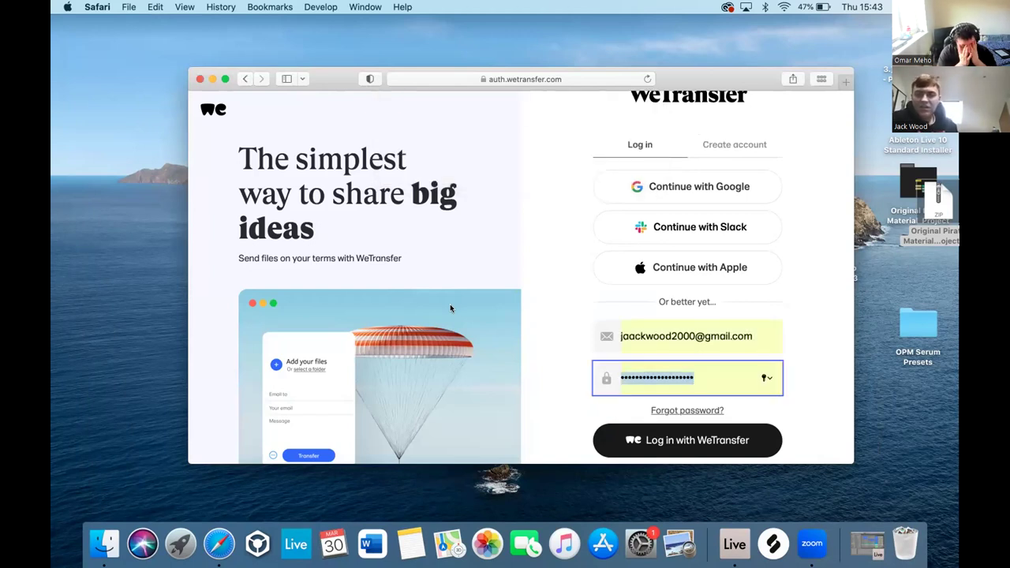
{"action": "left_click", "coordinate": [706, 437]}
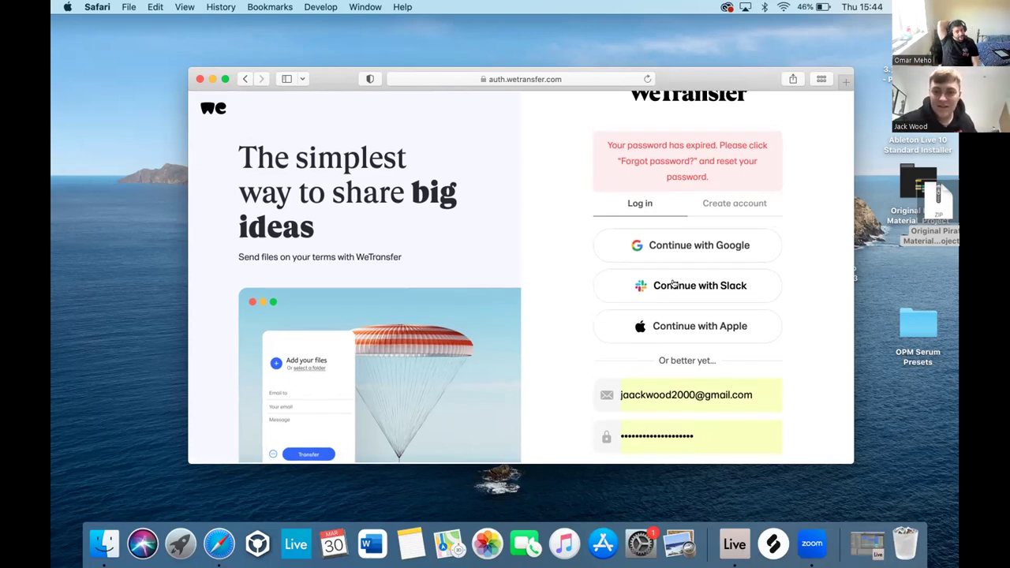
- Load the main WeTransfer site from the address bar
{"action": "left_click", "coordinate": [431, 78]}
{"action": "type", "text": "we"}
{"action": "key", "text": "Return"}
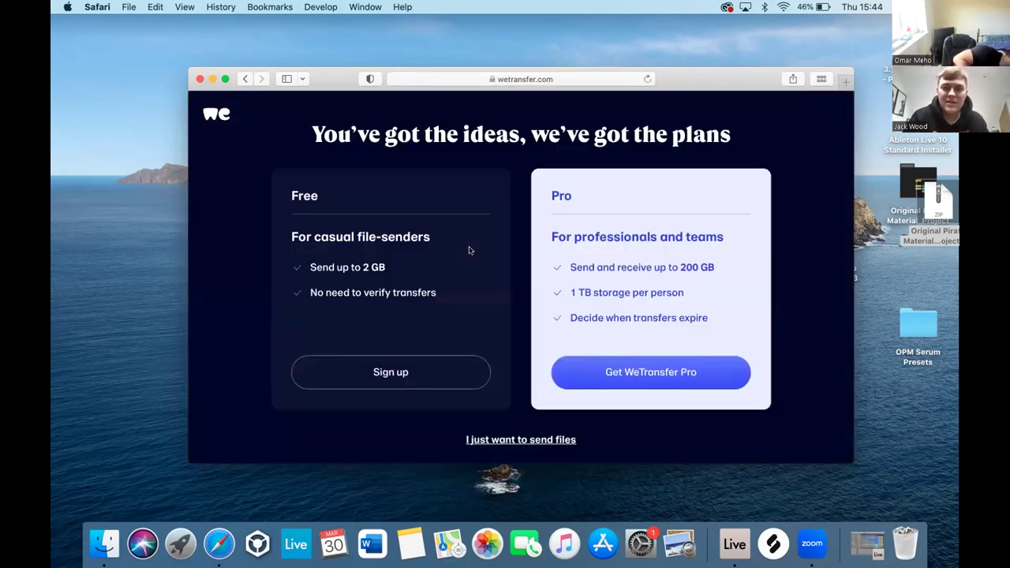
- Choose to just send files and add the suggested contact's e-mail as recipient
{"action": "left_click", "coordinate": [568, 444]}
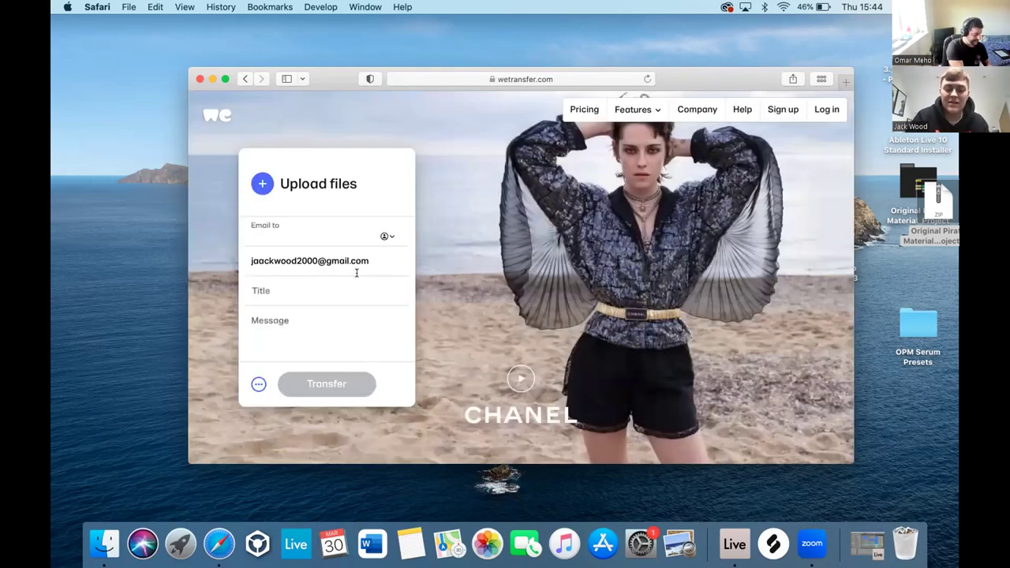
{"action": "left_click", "coordinate": [304, 257]}
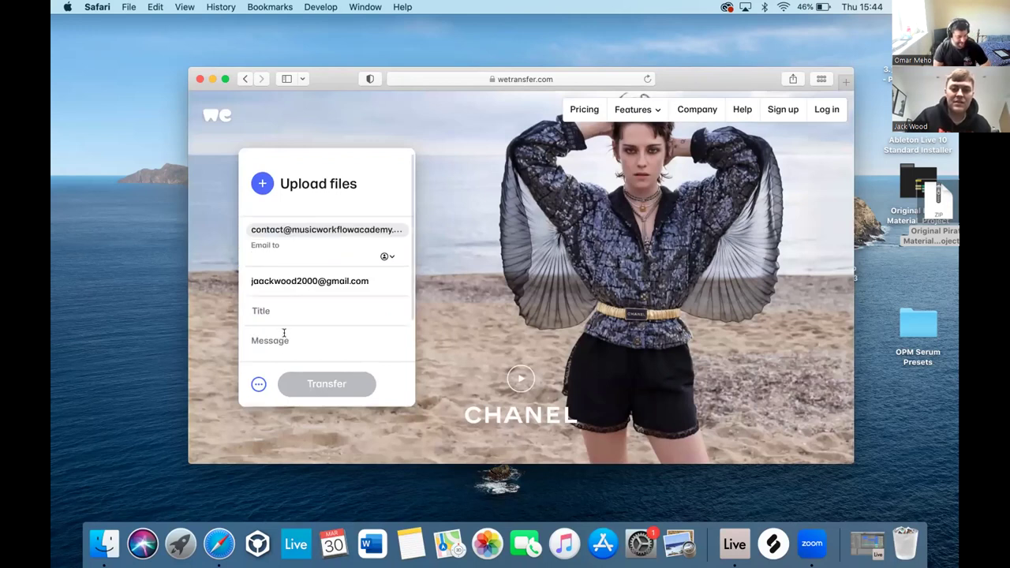
{"action": "scroll", "coordinate": [294, 319], "scroll_direction": "down", "scroll_amount": 2}
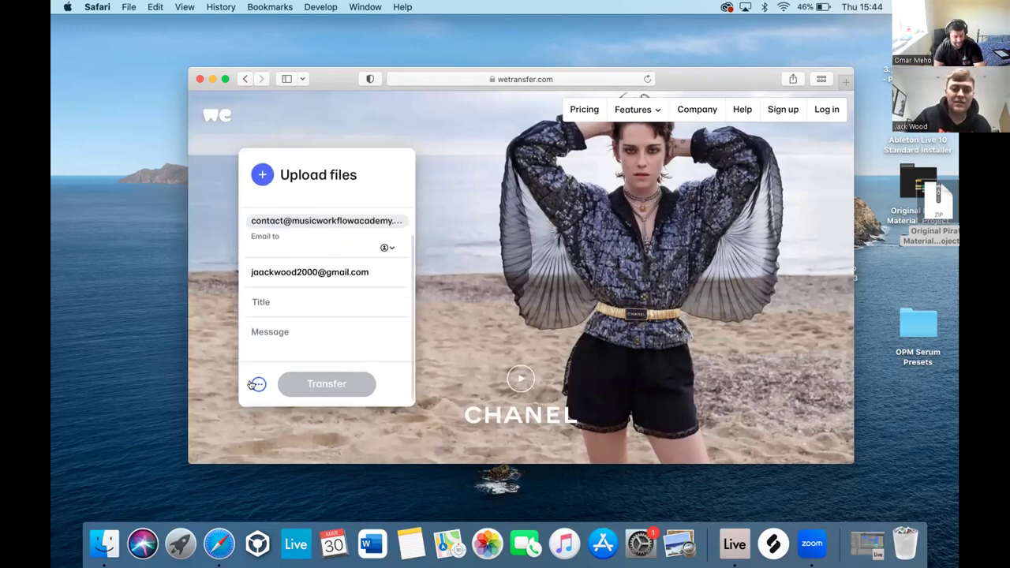
{"action": "left_click", "coordinate": [253, 384]}
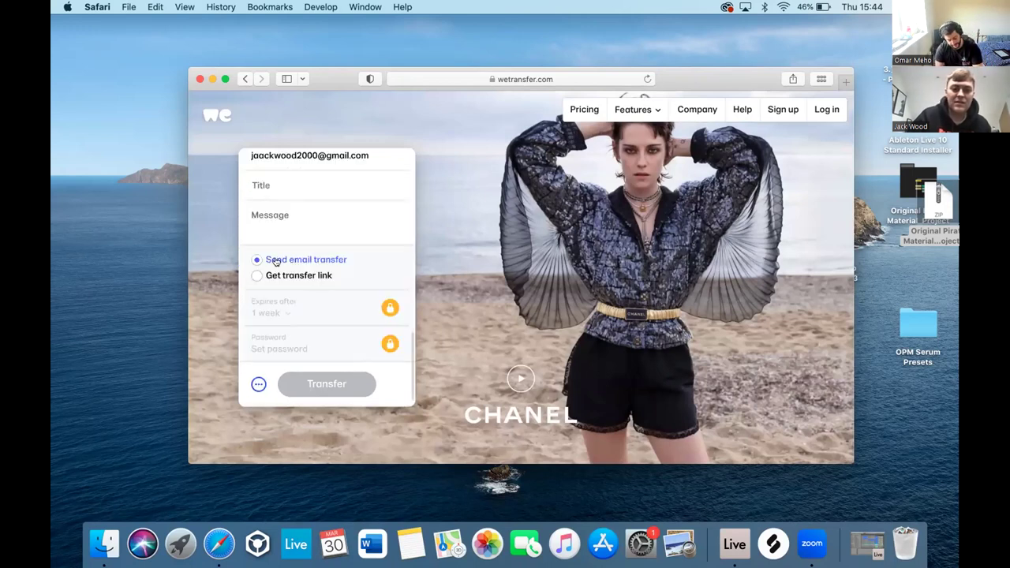
{"action": "left_click", "coordinate": [257, 384]}
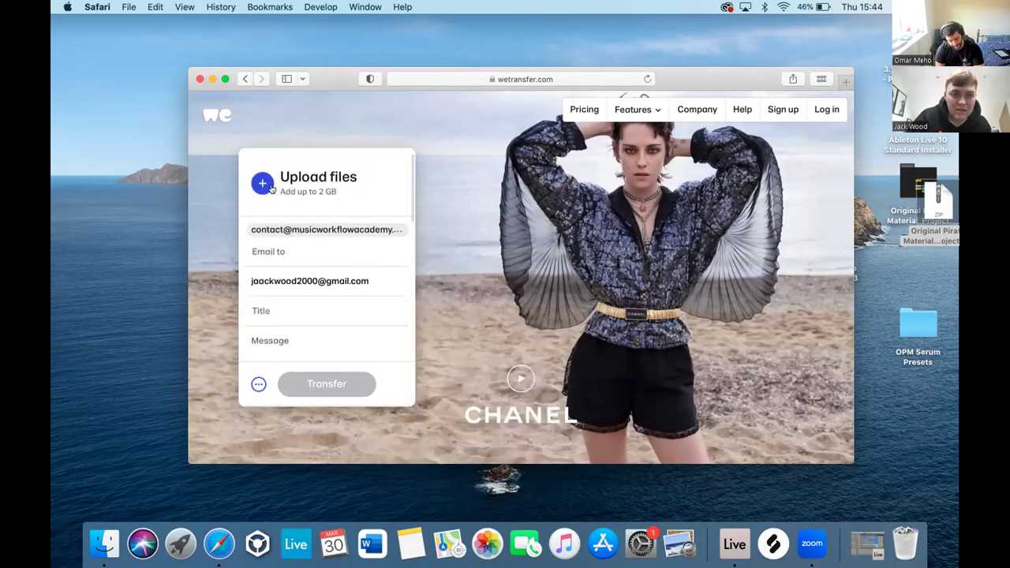
- Add the OPM Serum Presets folder to the transfer
{"action": "left_click", "coordinate": [264, 186]}
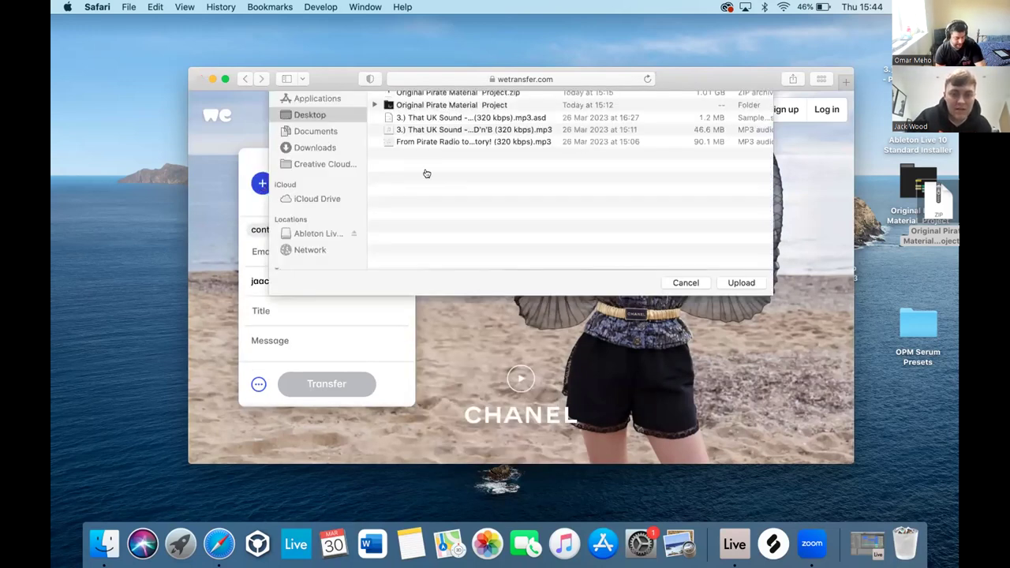
{"action": "left_click", "coordinate": [430, 159]}
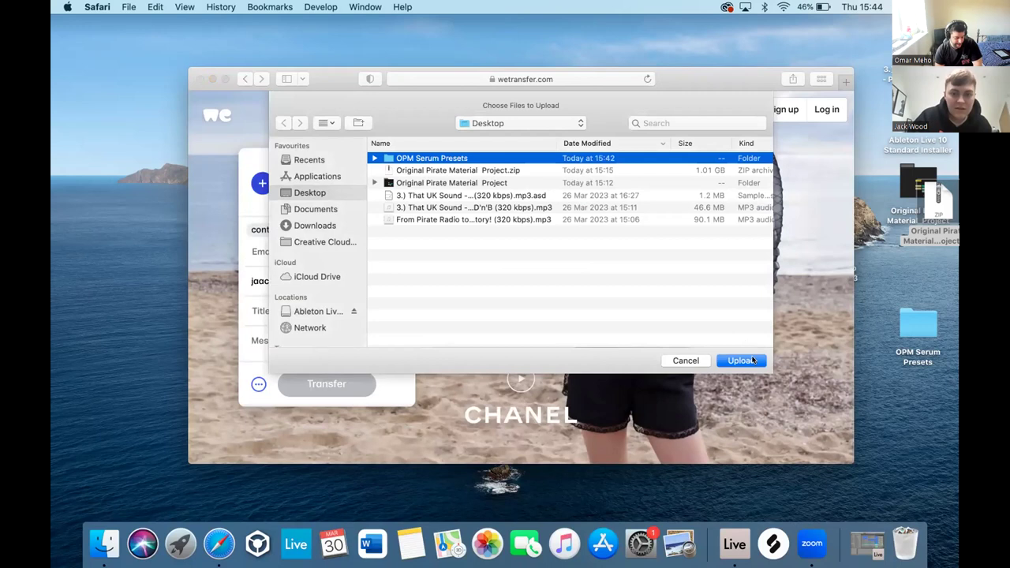
{"action": "left_click", "coordinate": [740, 360]}
{"action": "scroll", "coordinate": [351, 321], "scroll_direction": "down", "scroll_amount": 1}
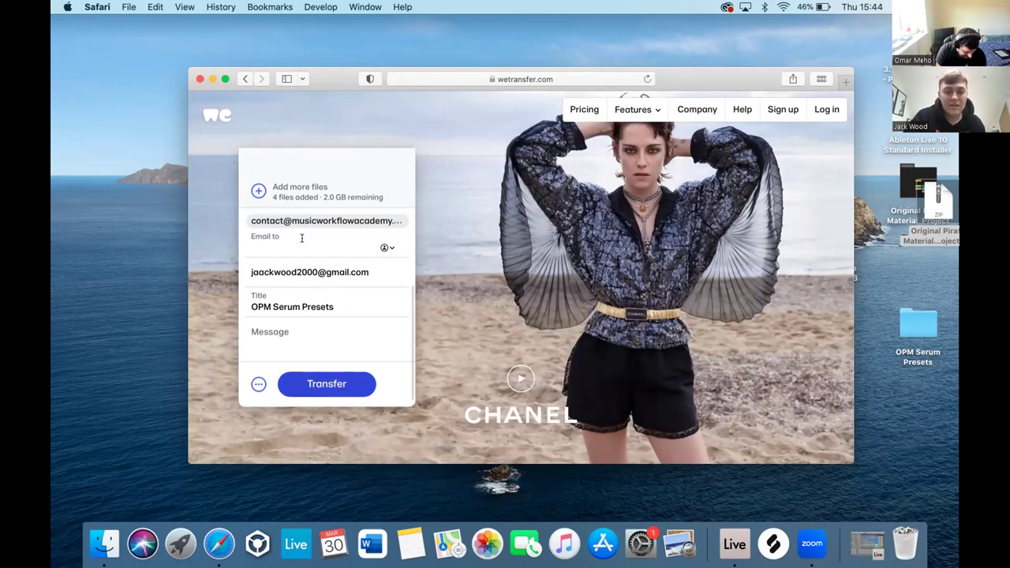
- Send the transfer and enter the verification code from the confirmation e-mail
{"action": "left_click", "coordinate": [330, 384]}
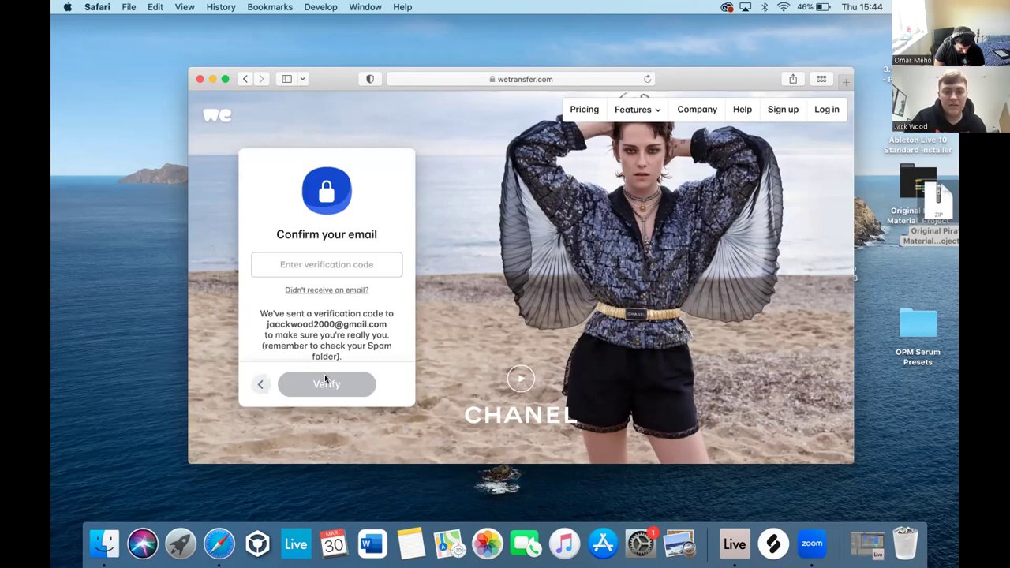
{"action": "left_click", "coordinate": [336, 267]}
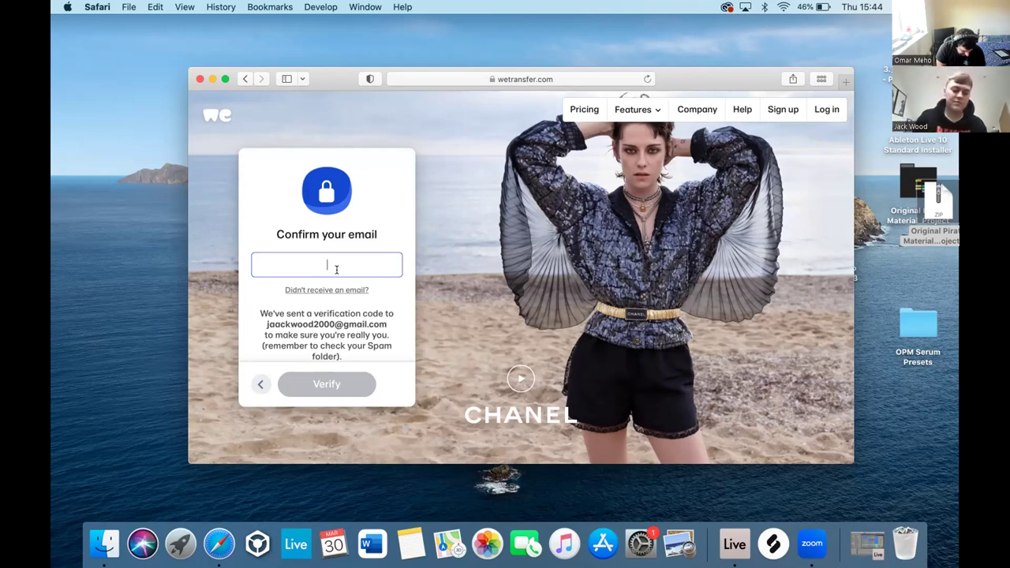
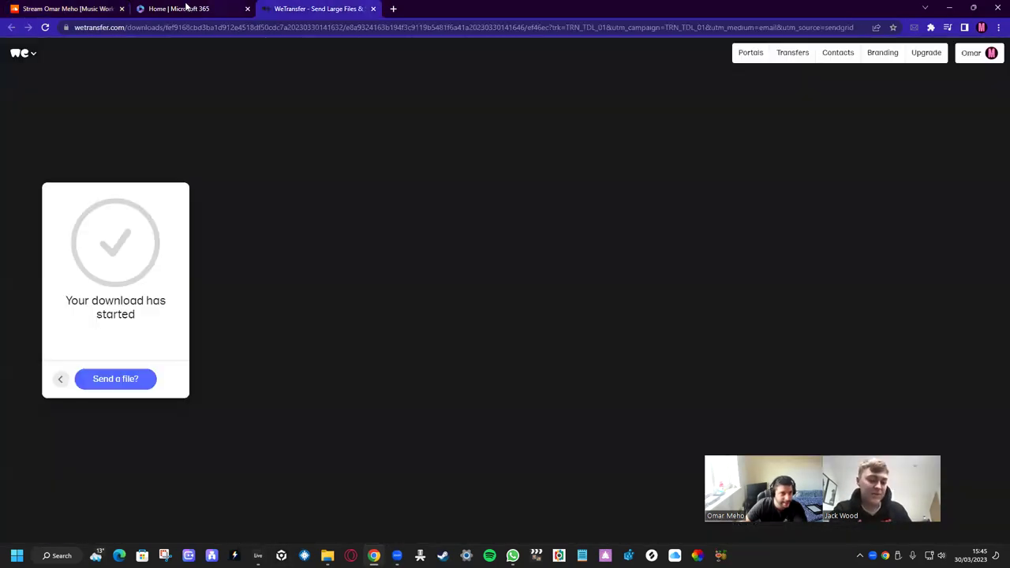
- Open the WeTransfer email about OPM Serum Presets in Outlook on the web
{"action": "left_click", "coordinate": [187, 8]}
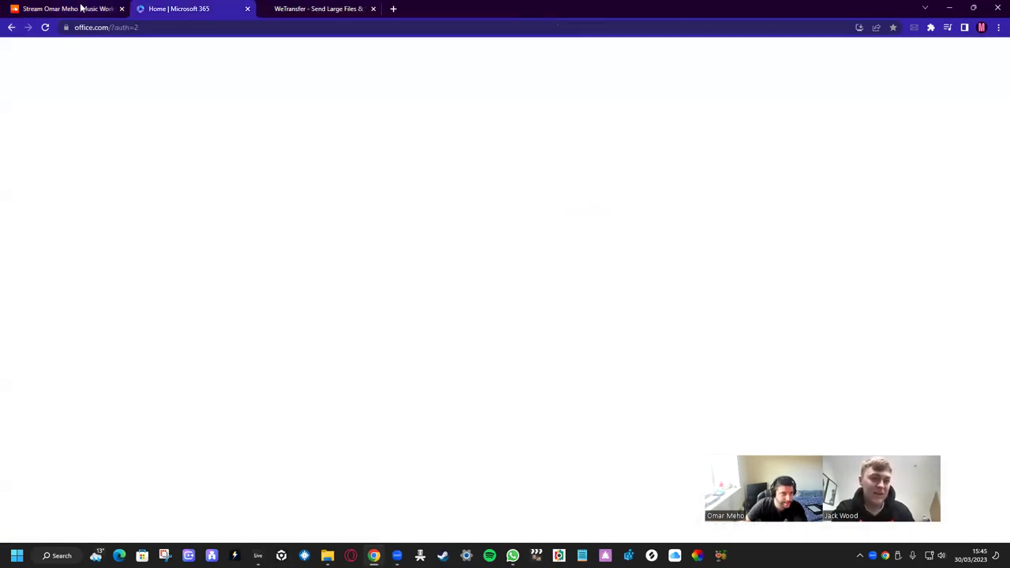
{"action": "left_click", "coordinate": [18, 226]}
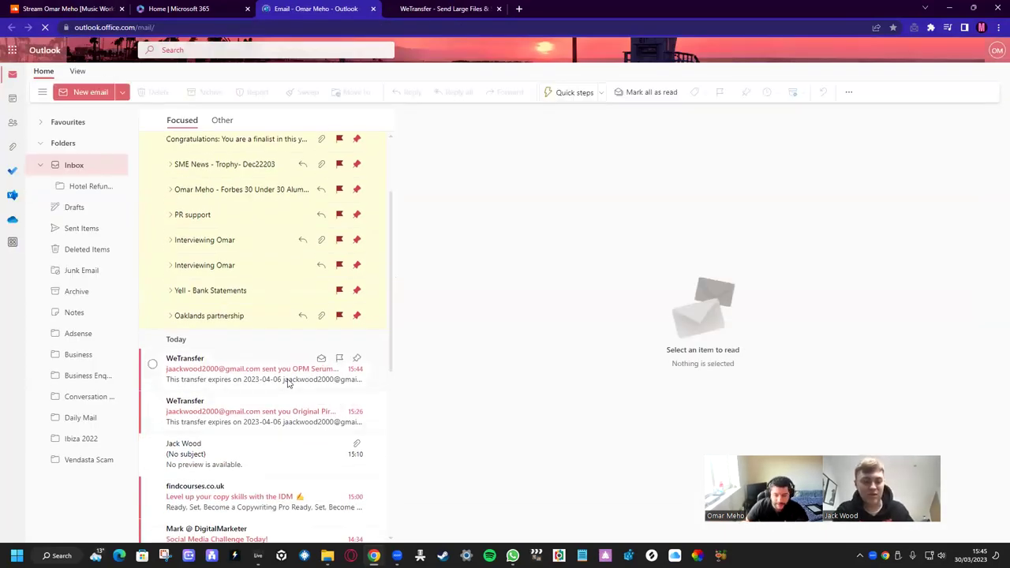
{"action": "scroll", "coordinate": [254, 472], "scroll_direction": "down", "scroll_amount": 1}
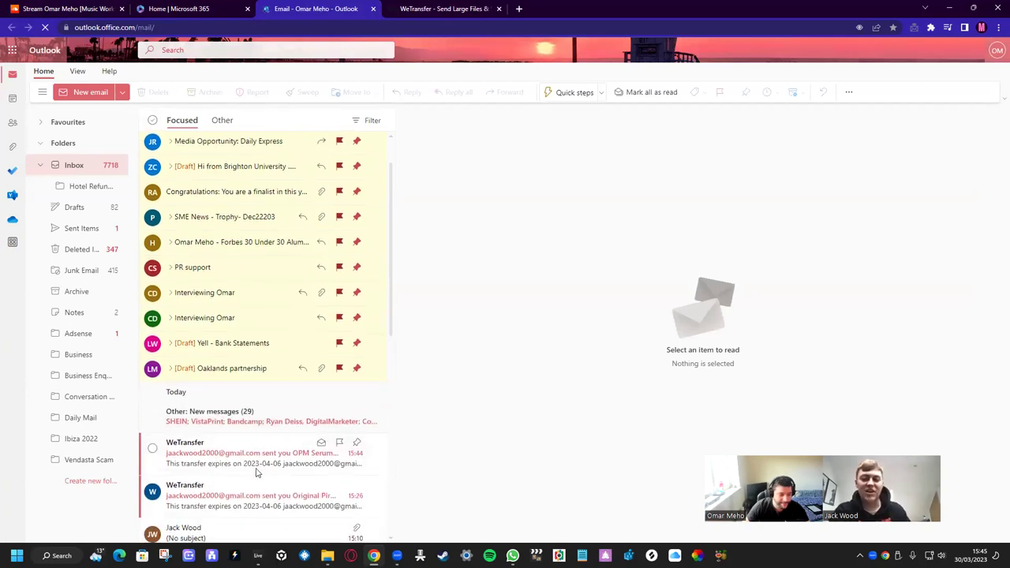
{"action": "left_click", "coordinate": [255, 466]}
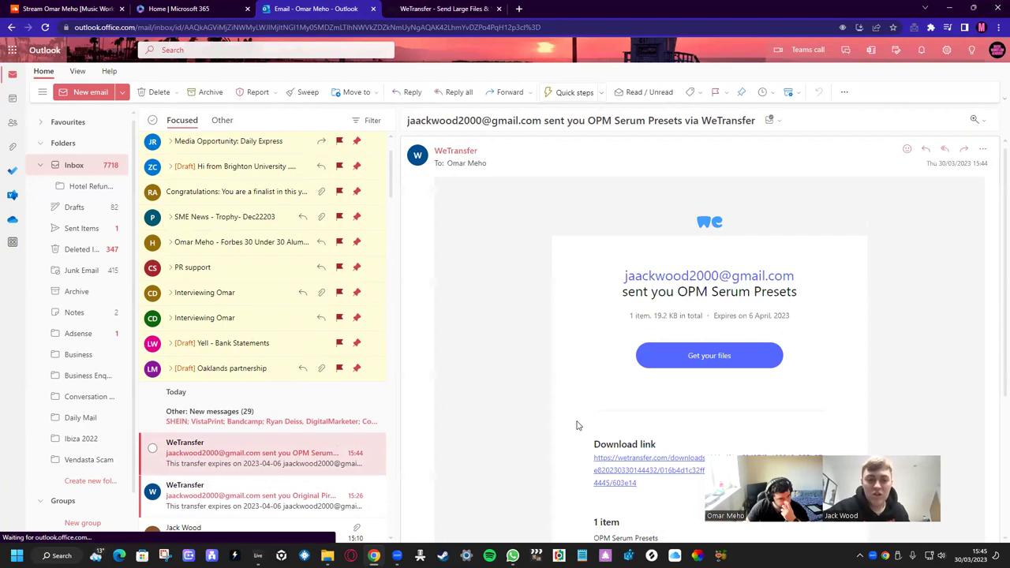
- Download the OPM Serum Presets transfer, open its zip, and return to Ableton Live
{"action": "scroll", "coordinate": [719, 367], "scroll_direction": "down", "scroll_amount": 2}
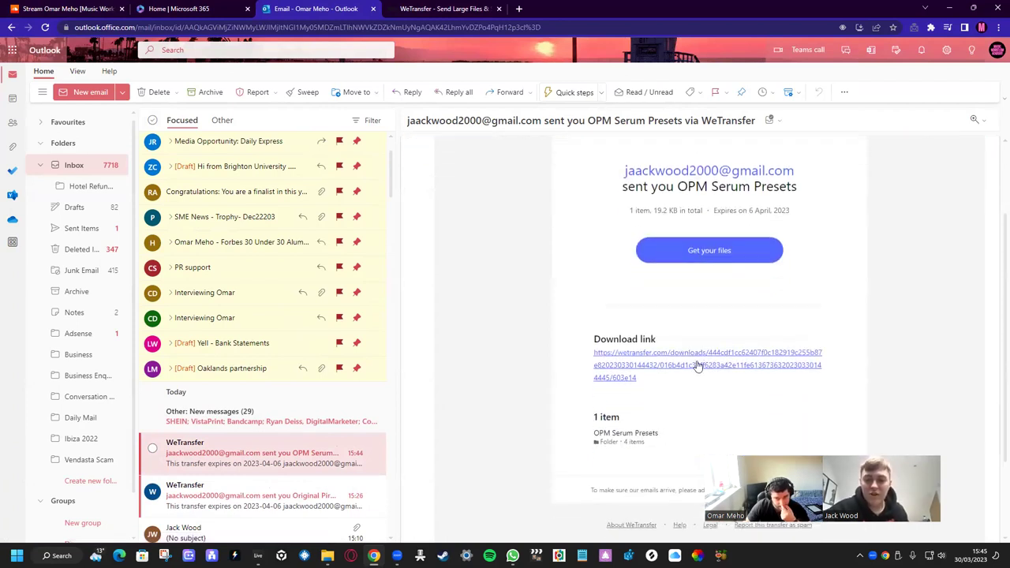
{"action": "left_click", "coordinate": [696, 364]}
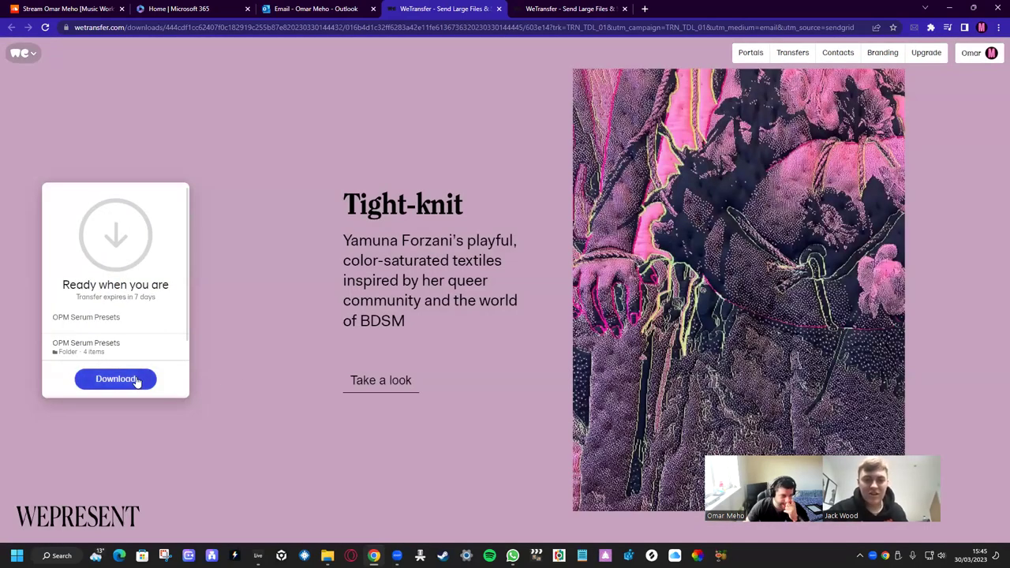
{"action": "left_click", "coordinate": [136, 378]}
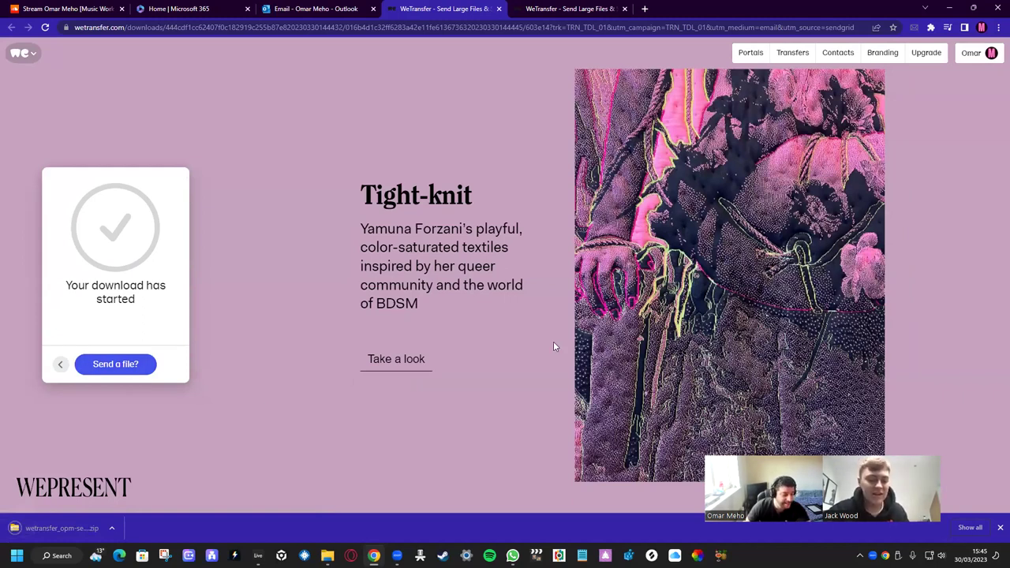
{"action": "left_click", "coordinate": [55, 522]}
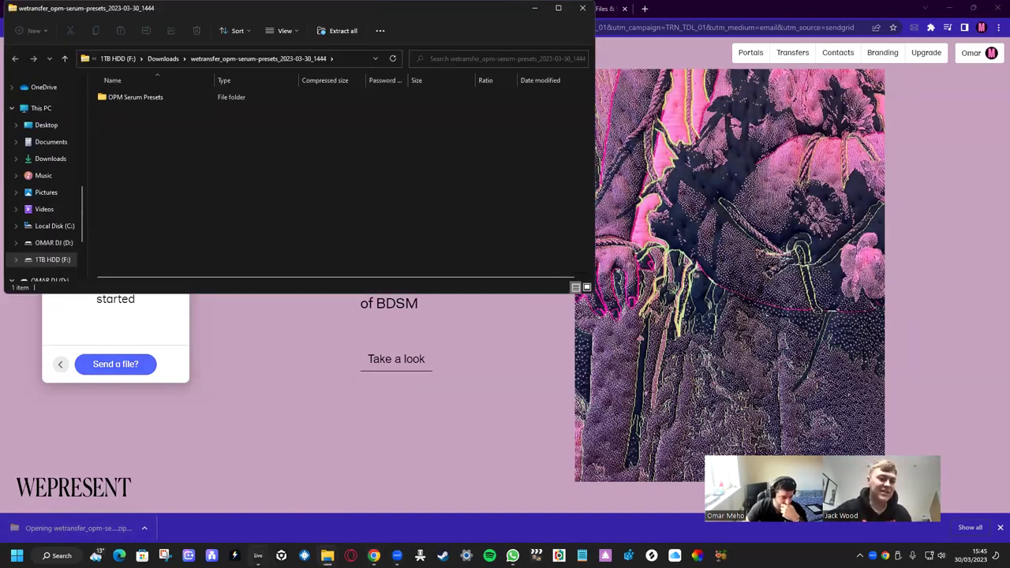
{"action": "left_click", "coordinate": [258, 556]}
{"action": "scroll", "coordinate": [581, 318], "scroll_direction": "up", "scroll_amount": 3}
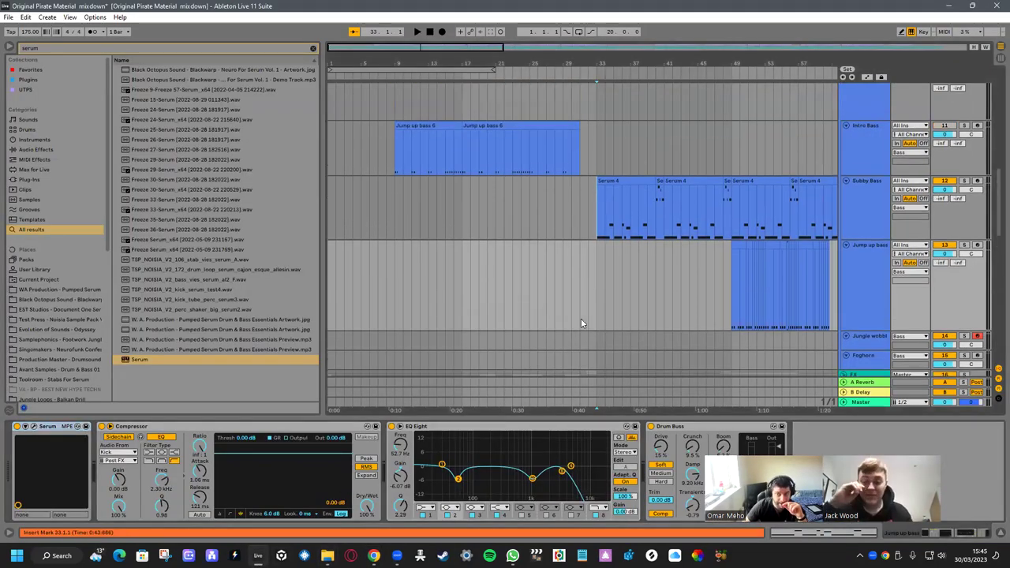
- Load Serum onto the Intro Bass track from the search results
{"action": "scroll", "coordinate": [572, 315], "scroll_direction": "up", "scroll_amount": 2}
{"action": "scroll", "coordinate": [784, 271], "scroll_direction": "up", "scroll_amount": 2}
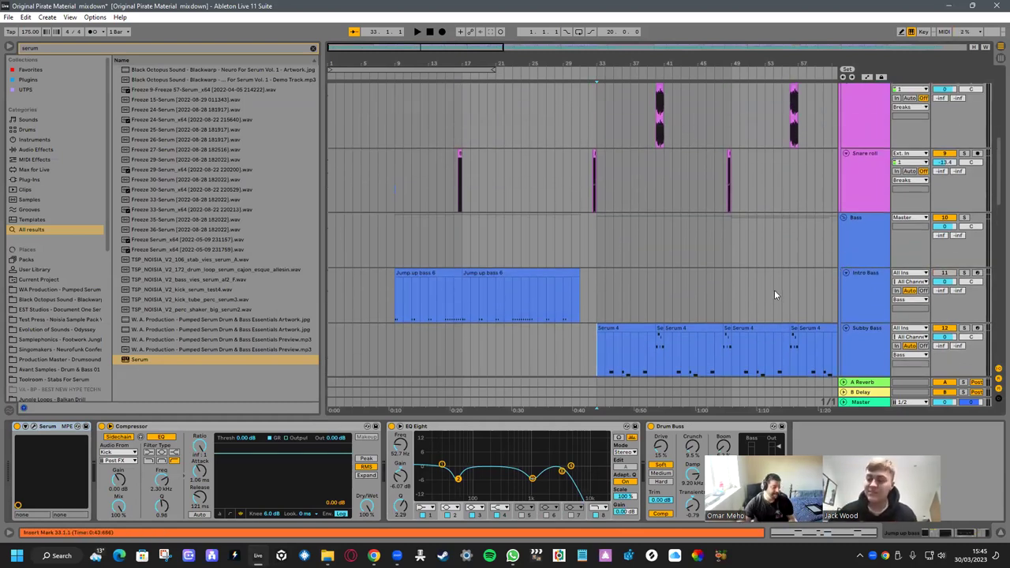
{"action": "left_click", "coordinate": [879, 300]}
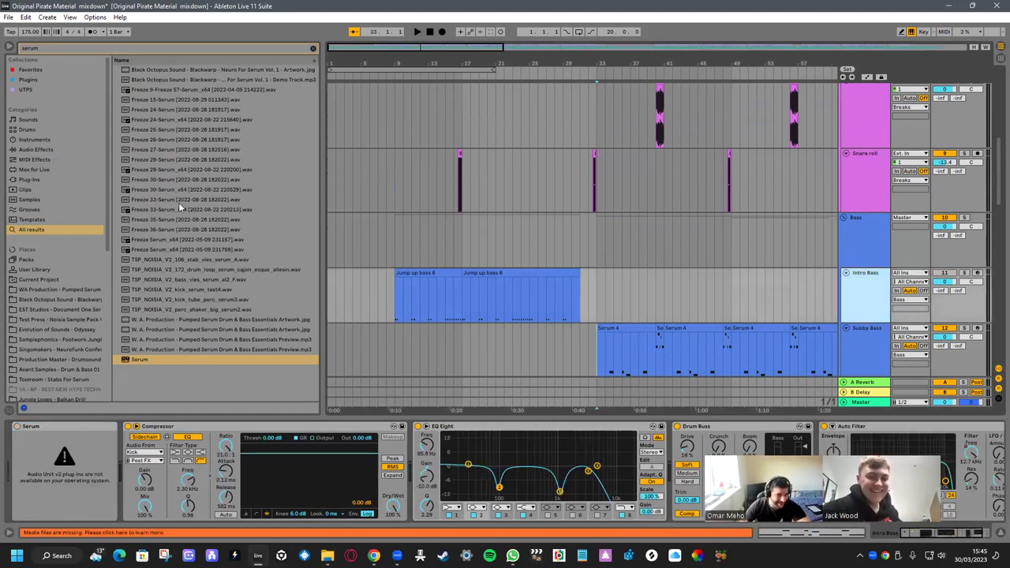
{"action": "left_click", "coordinate": [158, 357]}
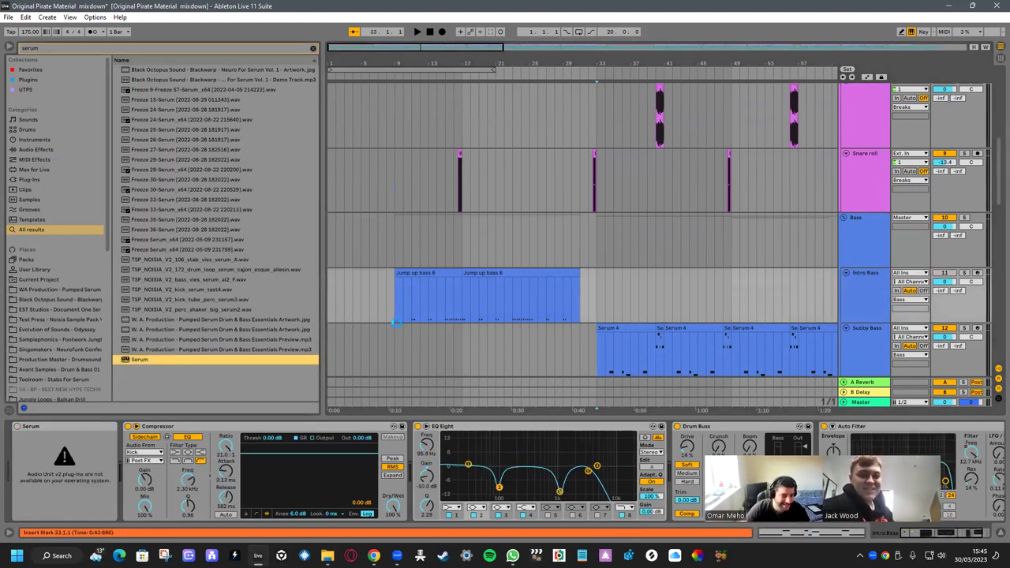
{"action": "key", "text": "Return"}
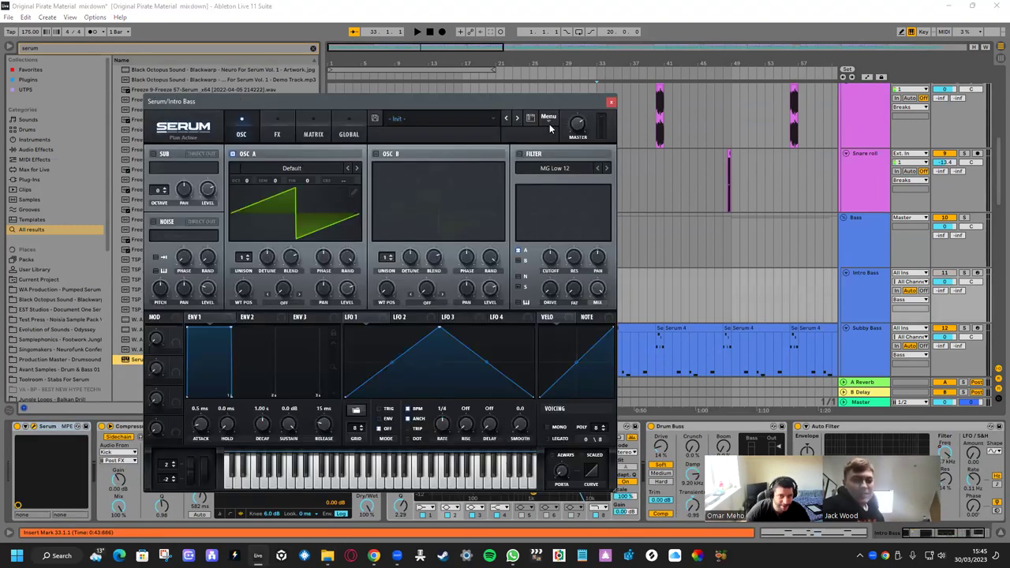
{"action": "left_click_drag", "start_coordinate": [404, 103], "coordinate": [280, 108]}
- Select the Subby Bass and Jump up bass tracks and look through the FX and vocal tracks
{"action": "scroll", "coordinate": [778, 267], "scroll_direction": "down", "scroll_amount": 4}
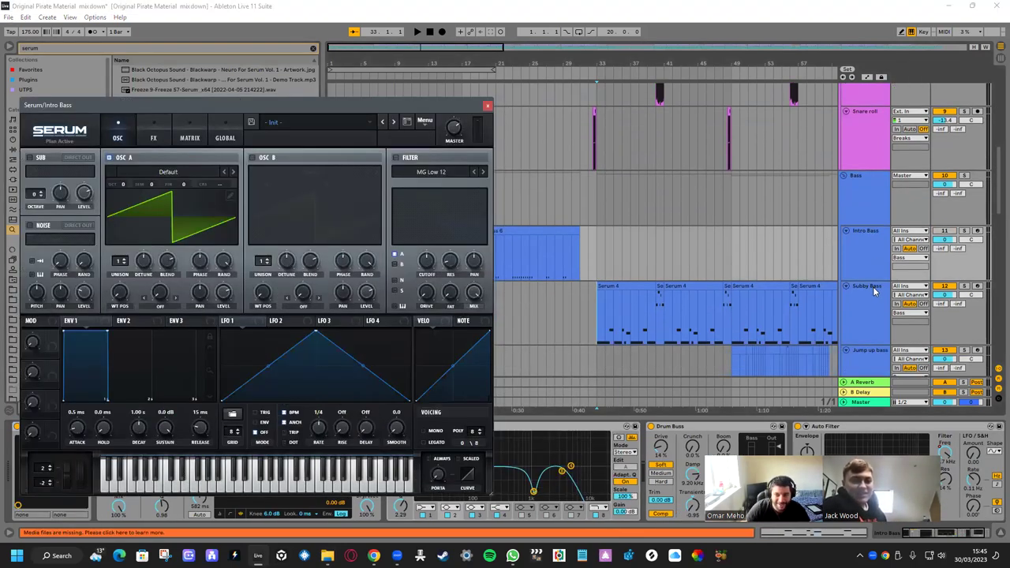
{"action": "left_click", "coordinate": [873, 288]}
{"action": "scroll", "coordinate": [872, 357], "scroll_direction": "down", "scroll_amount": 1}
{"action": "left_click", "coordinate": [872, 361]}
{"action": "scroll", "coordinate": [739, 343], "scroll_direction": "down", "scroll_amount": 6}
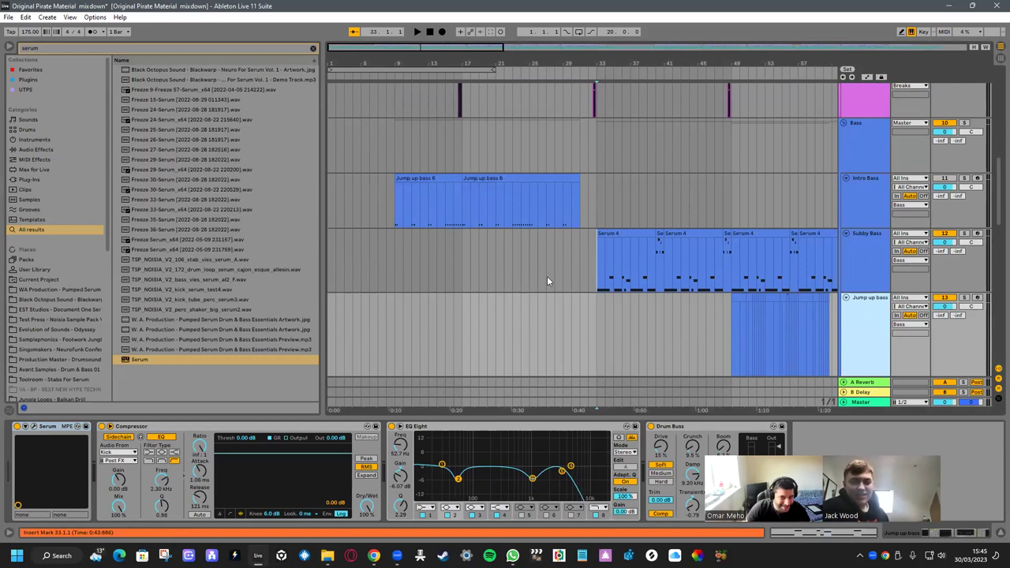
{"action": "scroll", "coordinate": [722, 276], "scroll_direction": "down", "scroll_amount": 4}
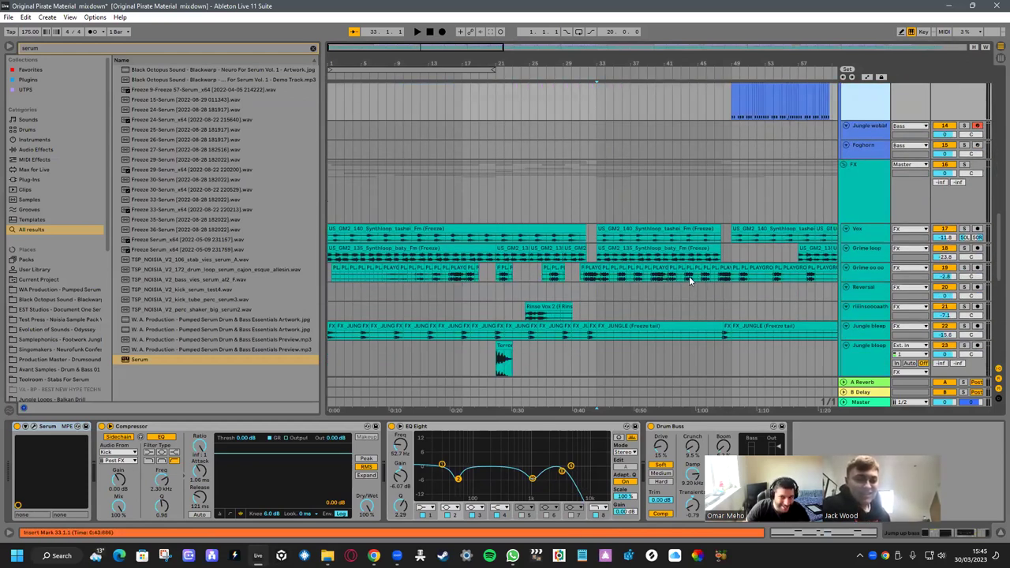
{"action": "scroll", "coordinate": [857, 197], "scroll_direction": "up", "scroll_amount": 3}
{"action": "scroll", "coordinate": [836, 195], "scroll_direction": "down", "scroll_amount": 2}
{"action": "scroll", "coordinate": [828, 194], "scroll_direction": "down", "scroll_amount": 6}
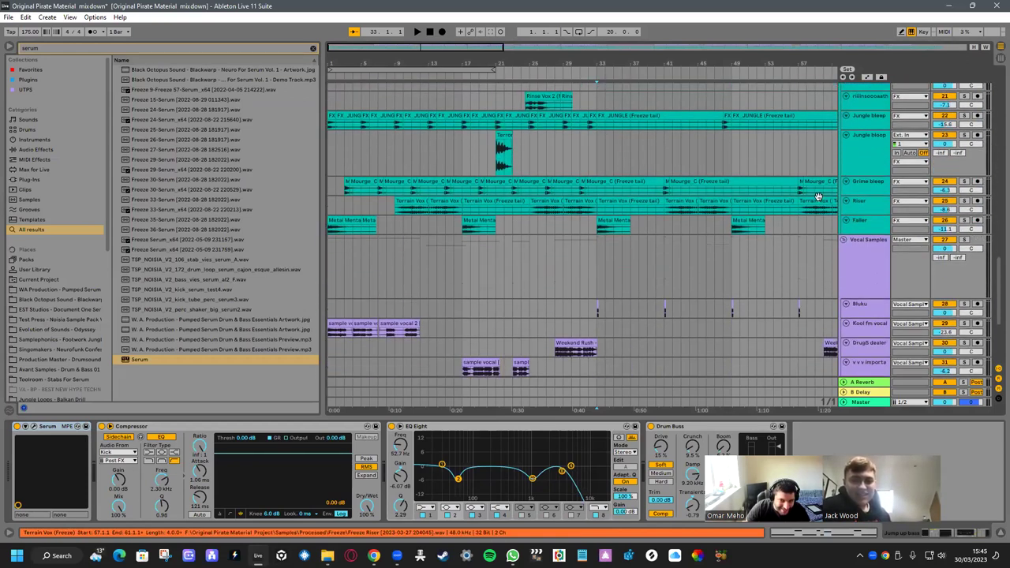
{"action": "scroll", "coordinate": [796, 196], "scroll_direction": "up", "scroll_amount": 8}
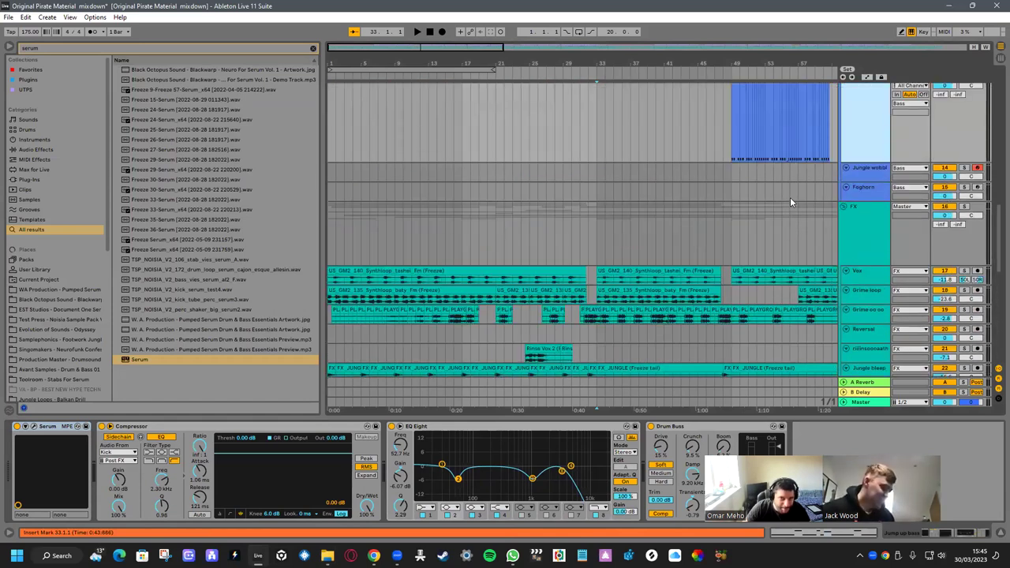
{"action": "scroll", "coordinate": [813, 197], "scroll_direction": "up", "scroll_amount": 1}
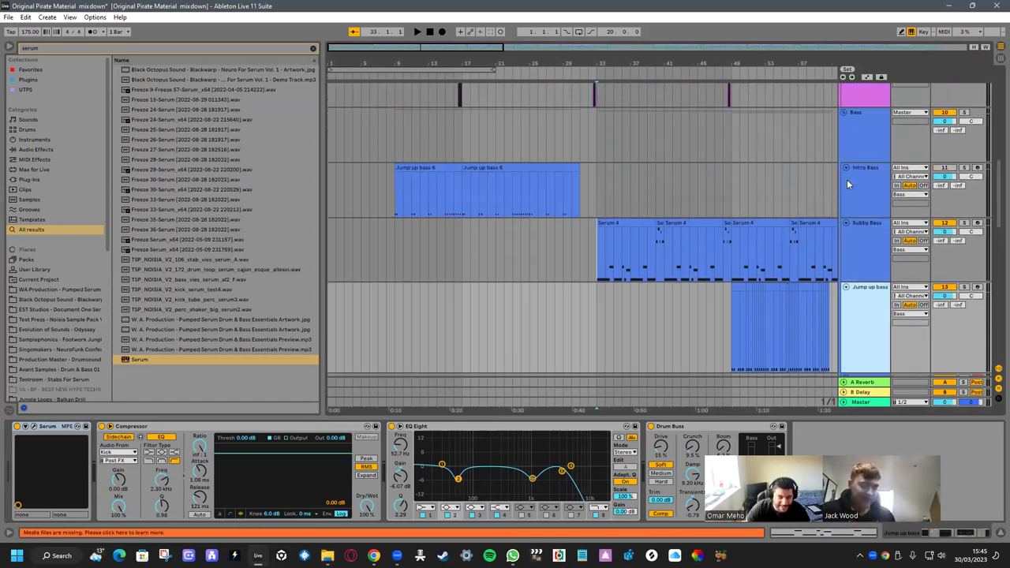
- Open the Intro Bass Serum window, reposition it, and check its main options menu
{"action": "left_click", "coordinate": [846, 179]}
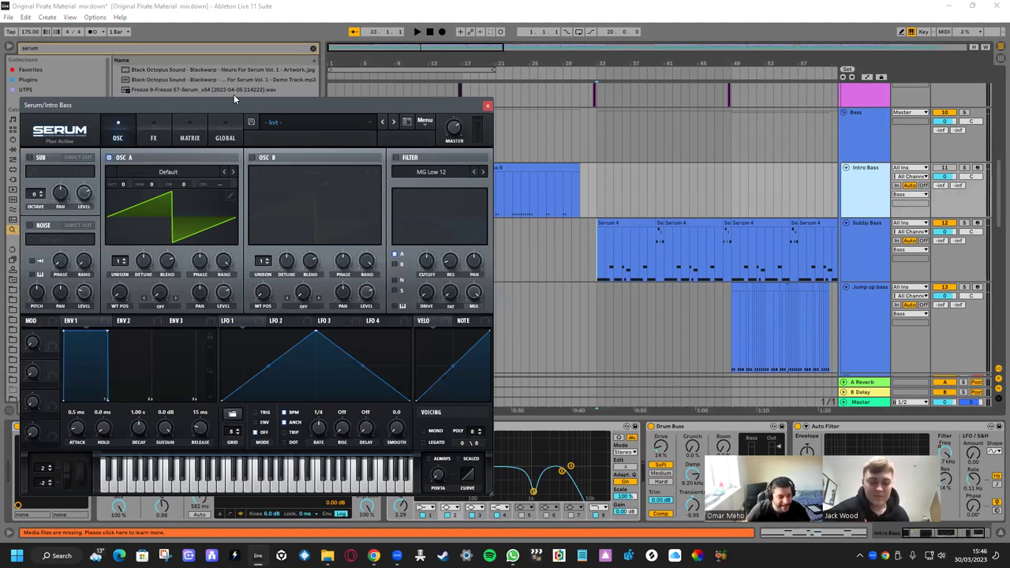
{"action": "left_click_drag", "start_coordinate": [227, 105], "coordinate": [282, 95]}
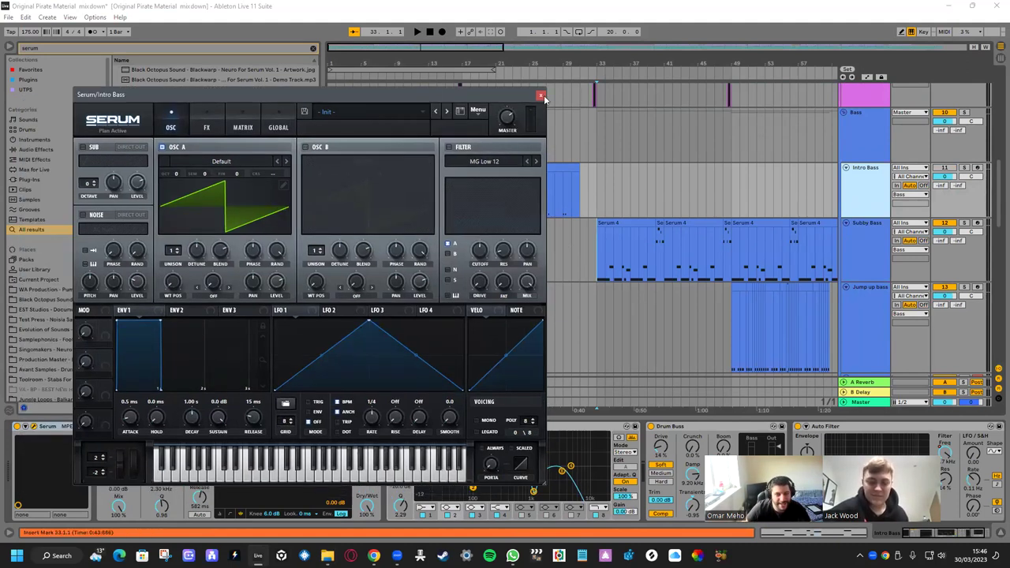
{"action": "left_click", "coordinate": [542, 95]}
{"action": "scroll", "coordinate": [734, 161], "scroll_direction": "down", "scroll_amount": 1}
{"action": "left_click", "coordinate": [869, 196]}
{"action": "double_click", "coordinate": [870, 177]}
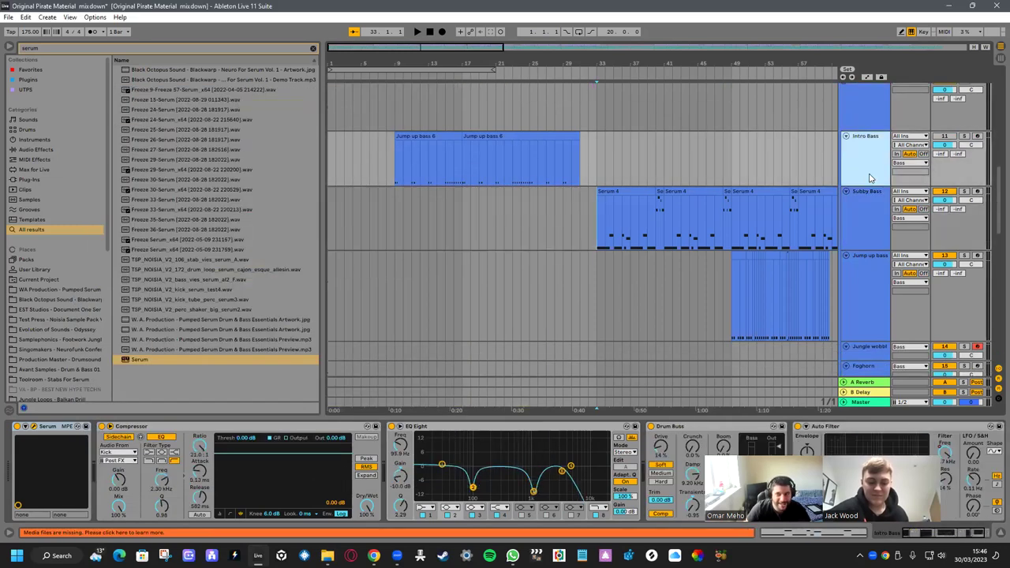
{"action": "left_click", "coordinate": [33, 427]}
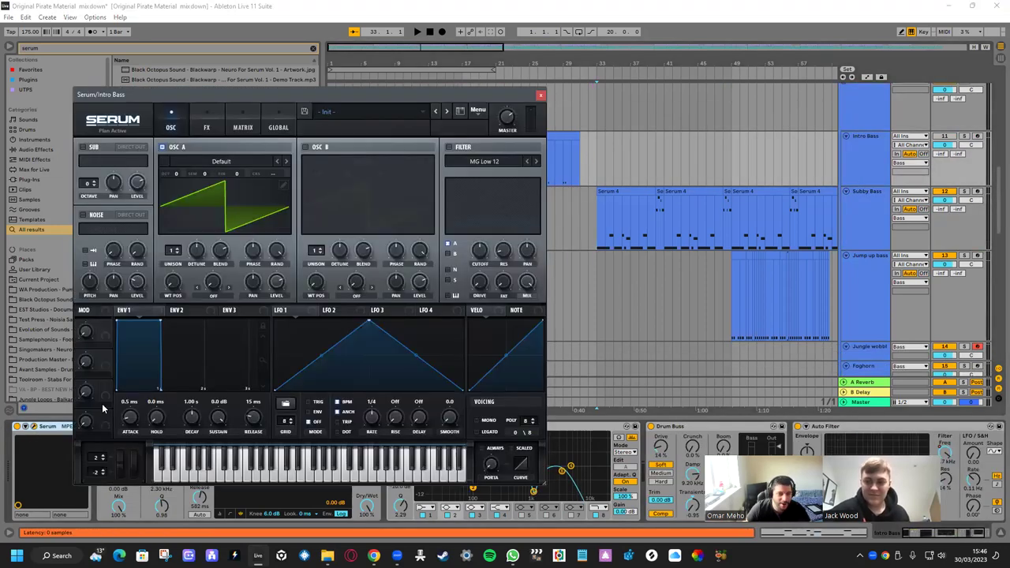
{"action": "left_click_drag", "start_coordinate": [475, 103], "coordinate": [489, 100]}
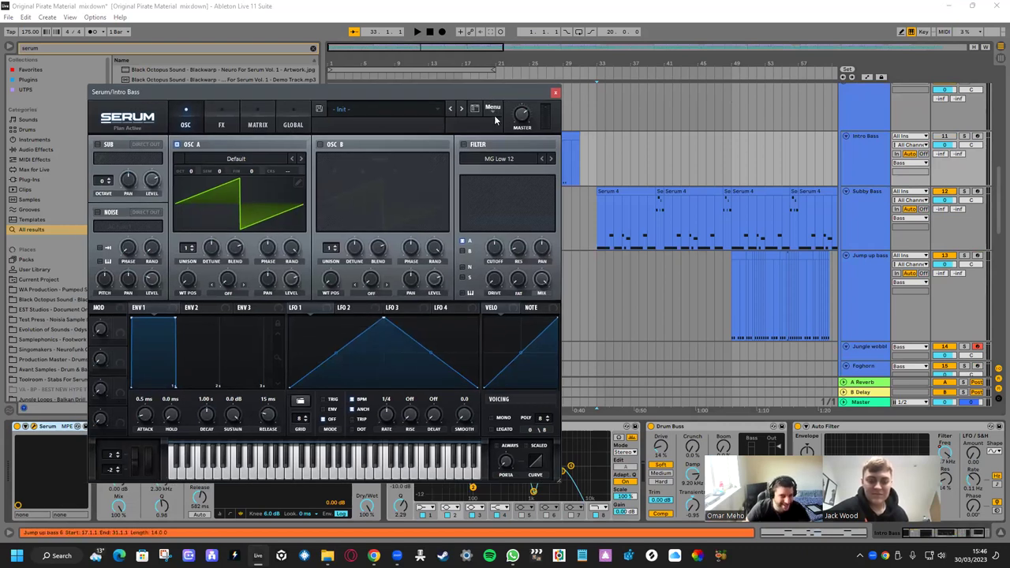
{"action": "left_click", "coordinate": [489, 111]}
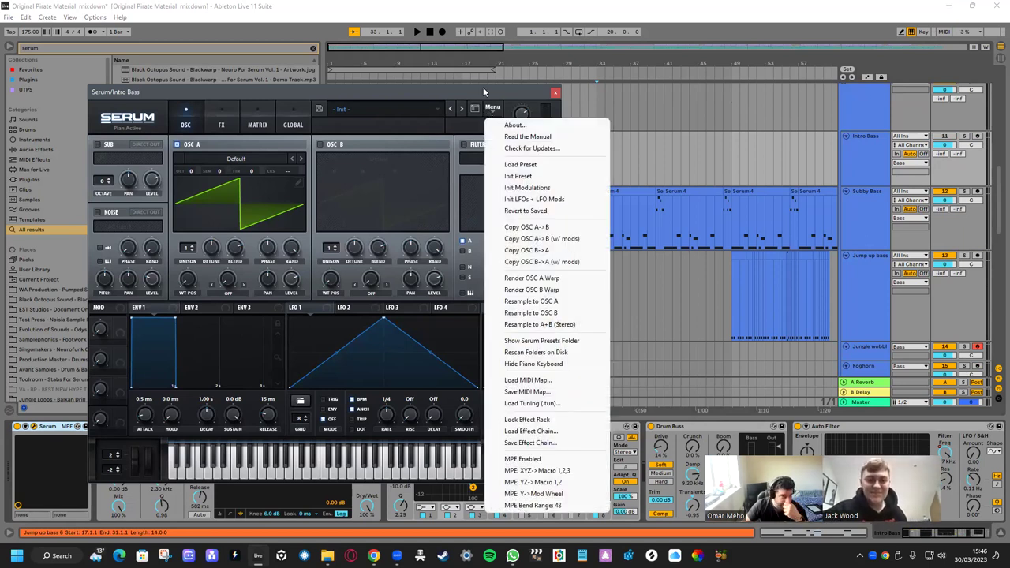
{"action": "left_click_drag", "start_coordinate": [483, 87], "coordinate": [490, 83]}
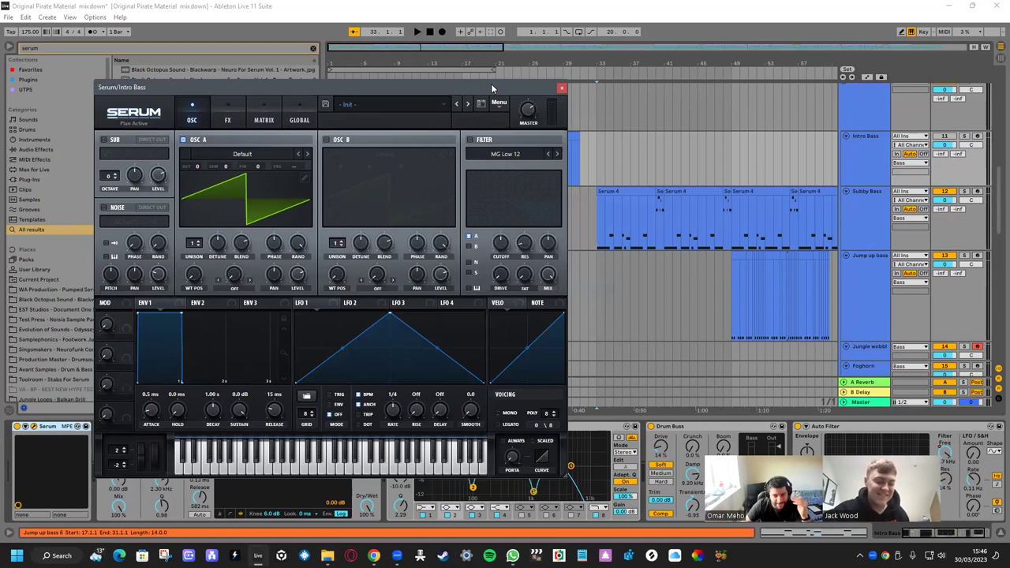
{"action": "left_click_drag", "start_coordinate": [491, 85], "coordinate": [653, 115]}
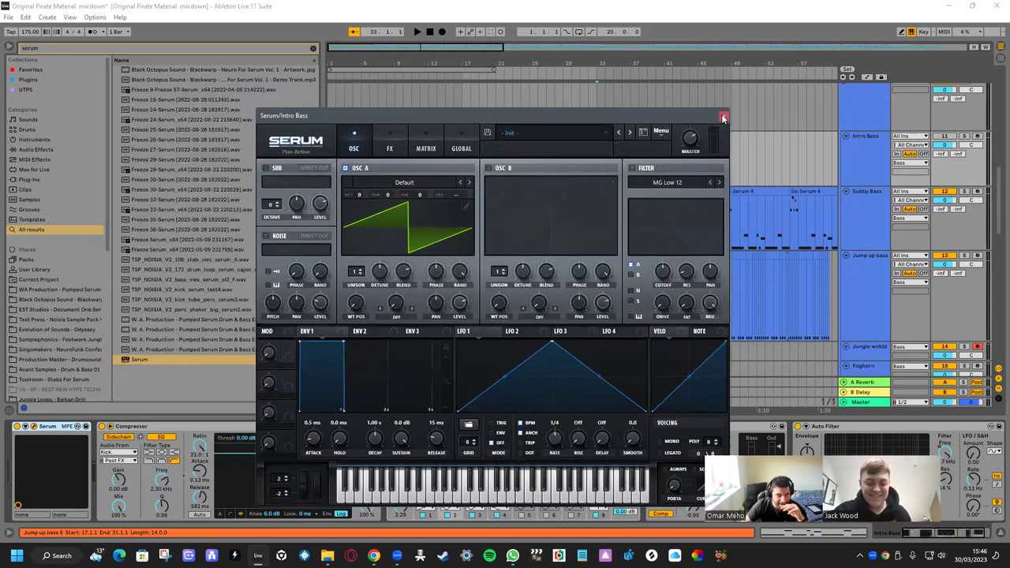
{"action": "left_click", "coordinate": [724, 117]}
- Reopen the Intro Bass Serum and choose Show Serum Presets Folder from its menu
{"action": "left_click", "coordinate": [886, 167]}
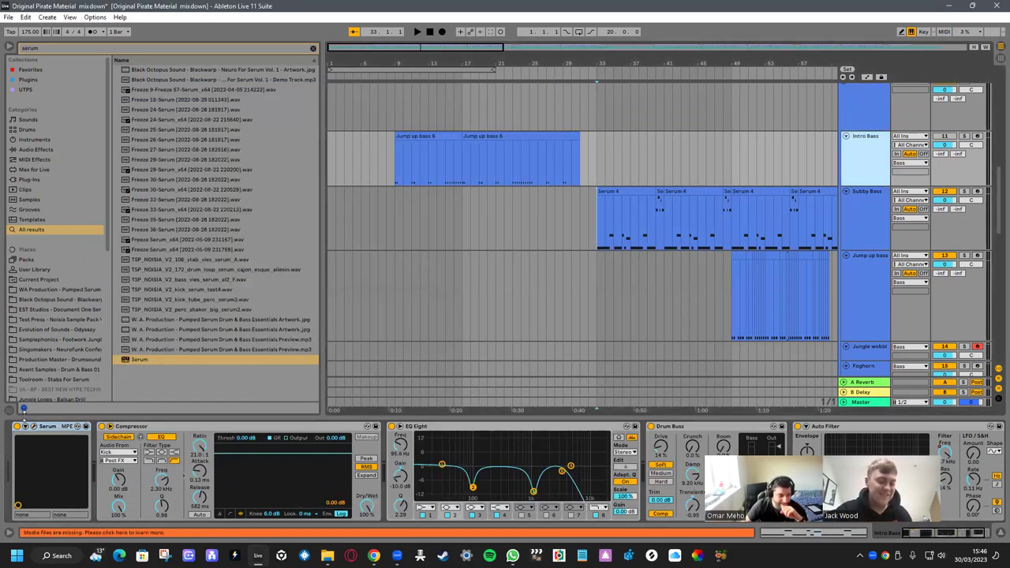
{"action": "left_click", "coordinate": [34, 426]}
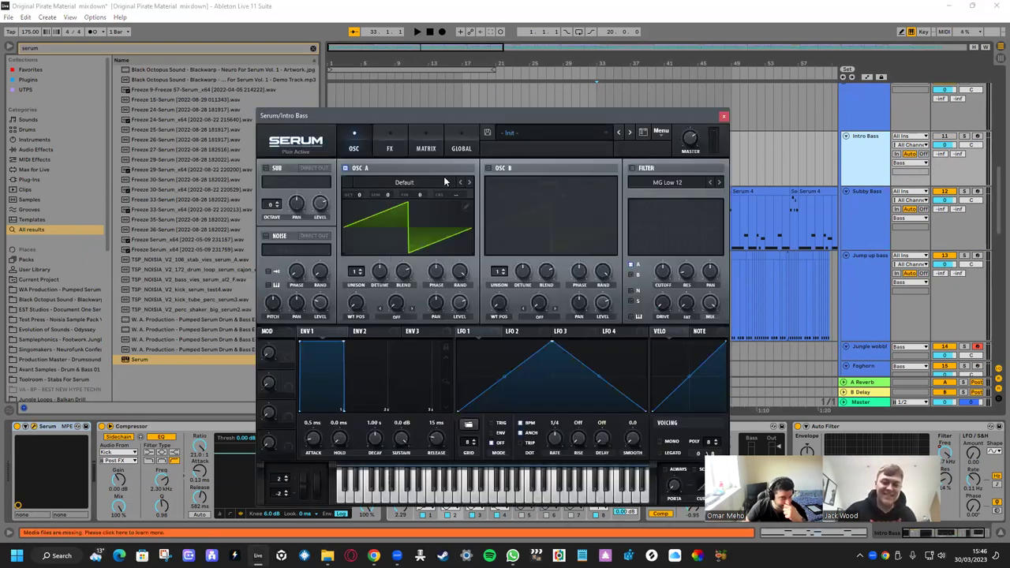
{"action": "left_click_drag", "start_coordinate": [521, 118], "coordinate": [658, 135]}
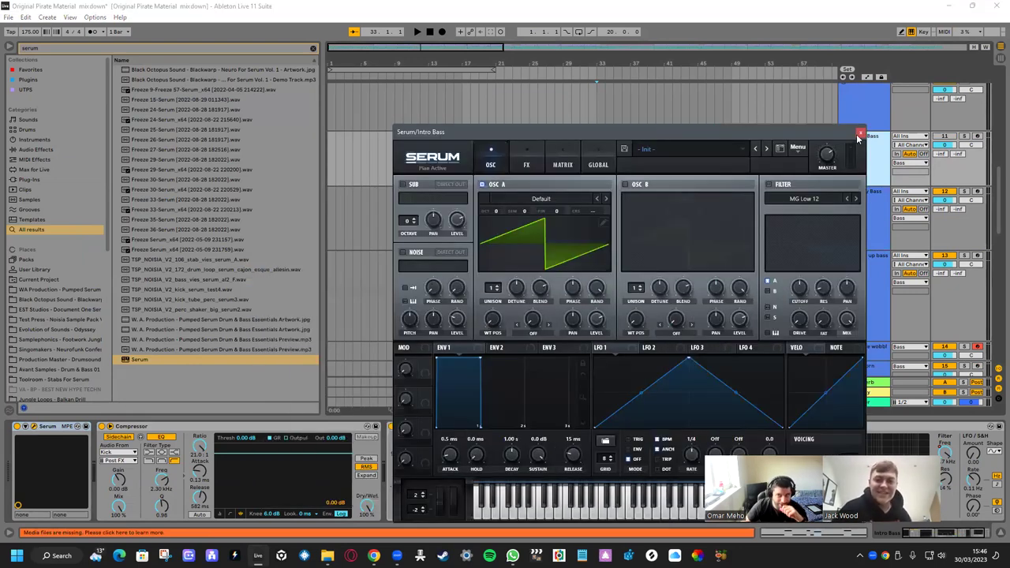
{"action": "left_click", "coordinate": [859, 134]}
{"action": "left_click", "coordinate": [34, 427]}
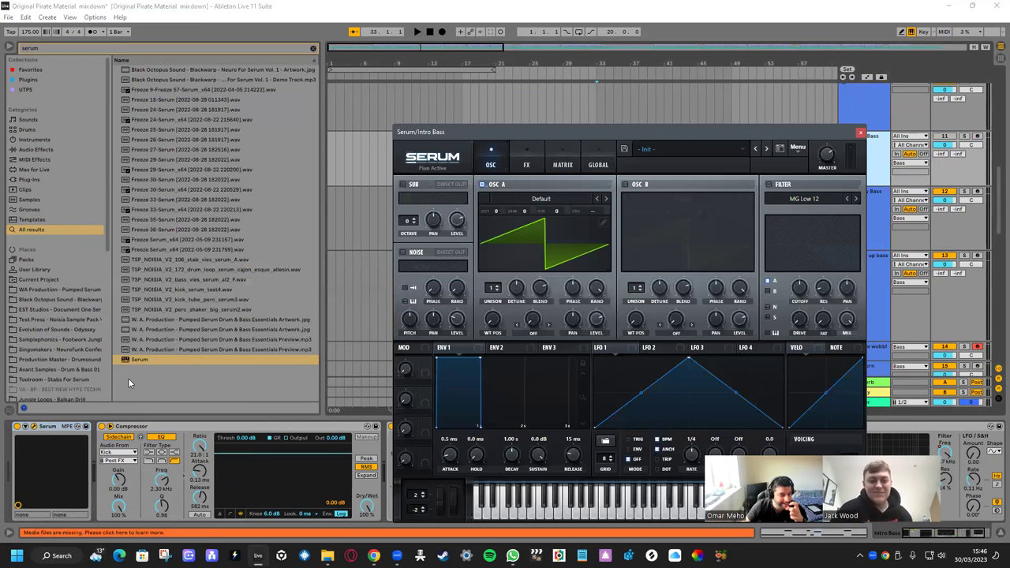
{"action": "left_click_drag", "start_coordinate": [642, 132], "coordinate": [595, 122]}
{"action": "left_click", "coordinate": [754, 138]}
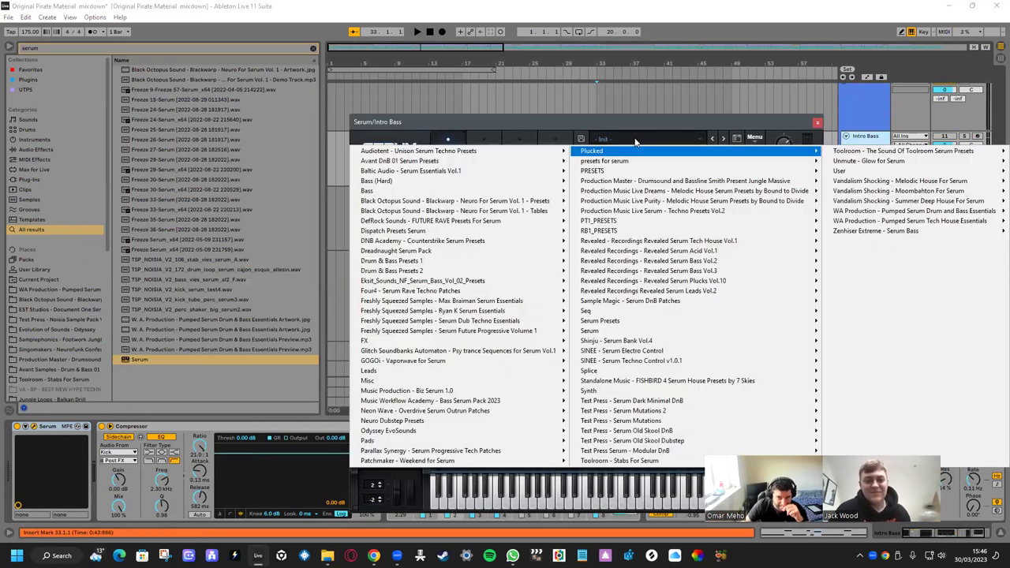
{"action": "left_click", "coordinate": [756, 139]}
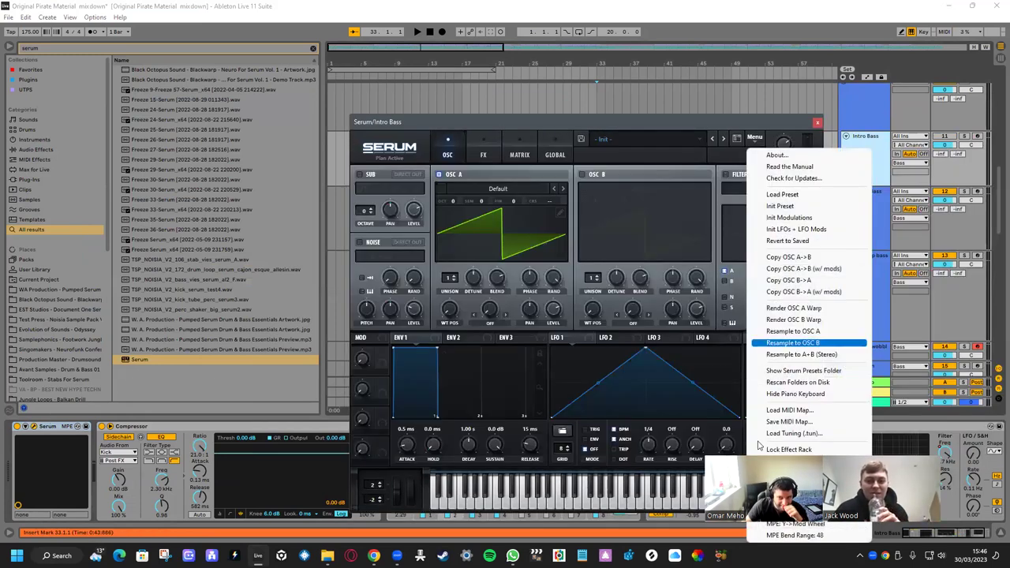
{"action": "left_click", "coordinate": [815, 372]}
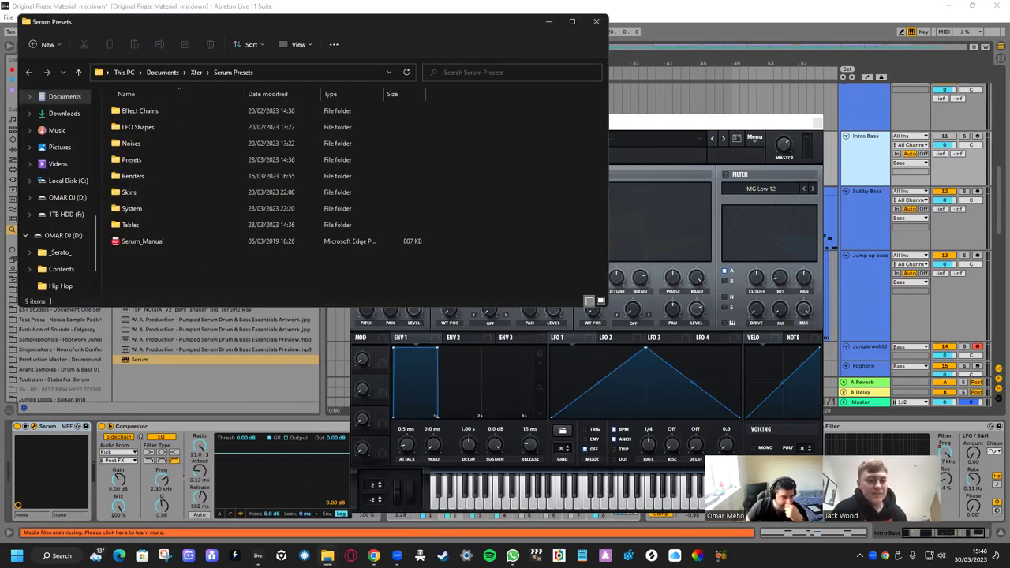
- Drag the OPM Serum Presets folder from the wetransfer window into Serum's Presets folder, then go back to Ableton
{"action": "mouse_move", "coordinate": [327, 555]}
{"action": "left_click", "coordinate": [348, 493]}
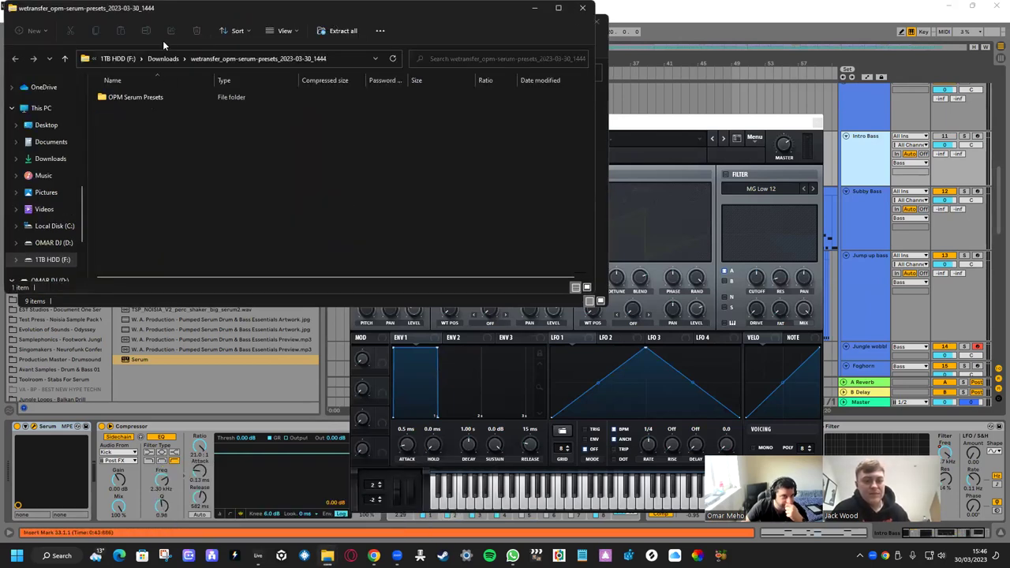
{"action": "left_click_drag", "start_coordinate": [189, 14], "coordinate": [594, 64]}
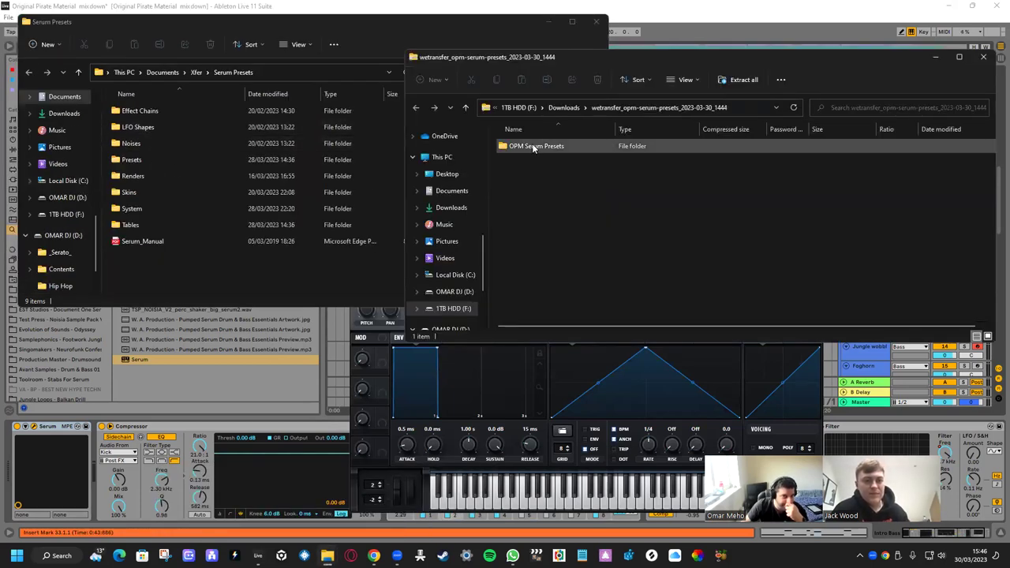
{"action": "left_click_drag", "start_coordinate": [566, 146], "coordinate": [140, 161]}
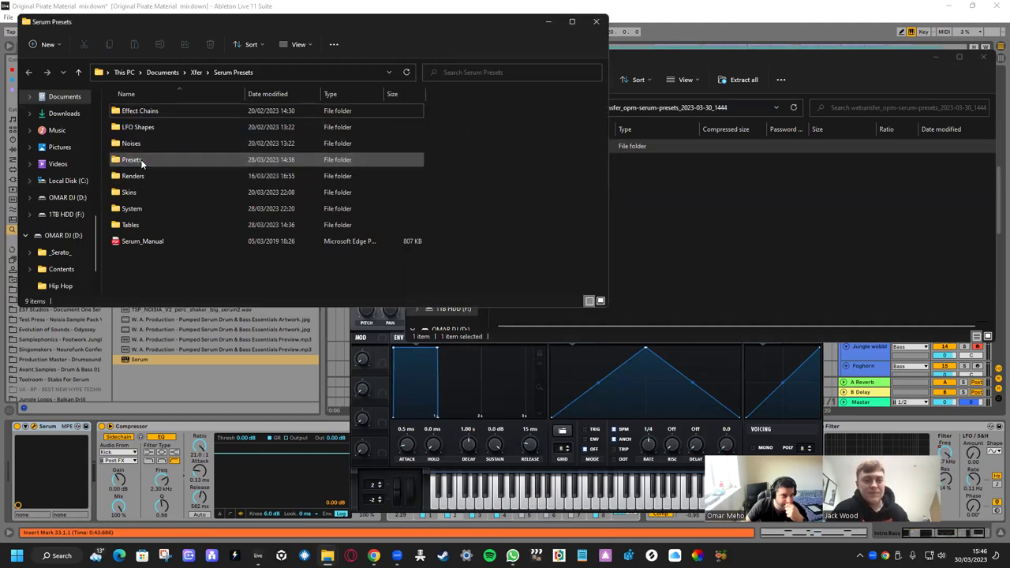
{"action": "left_click", "coordinate": [520, 423]}
- Rescan Serum's preset folders on disk so the OPM presets appear
{"action": "left_click_drag", "start_coordinate": [693, 121], "coordinate": [645, 101]}
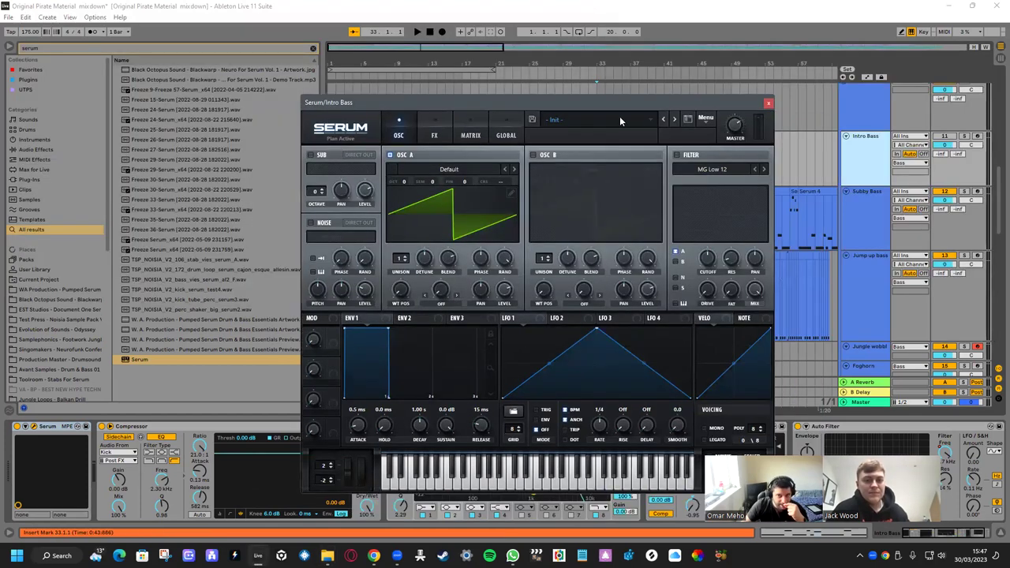
{"action": "left_click", "coordinate": [700, 118]}
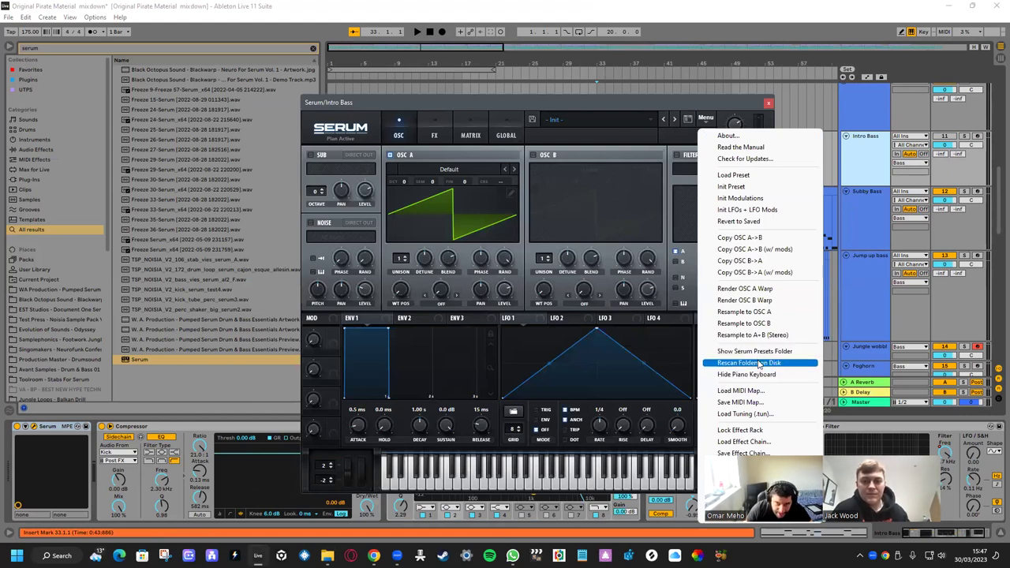
{"action": "left_click", "coordinate": [759, 364]}
- Load the Intro Bass preset from OPM Serum Presets, after first picking Subby Bass
{"action": "left_click", "coordinate": [610, 119]}
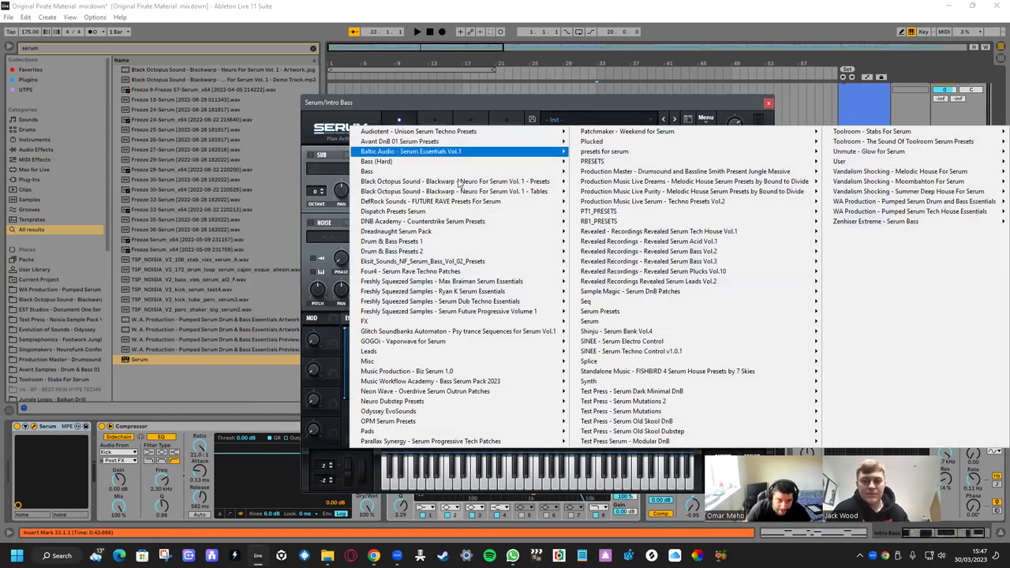
{"action": "mouse_move", "coordinate": [687, 152]}
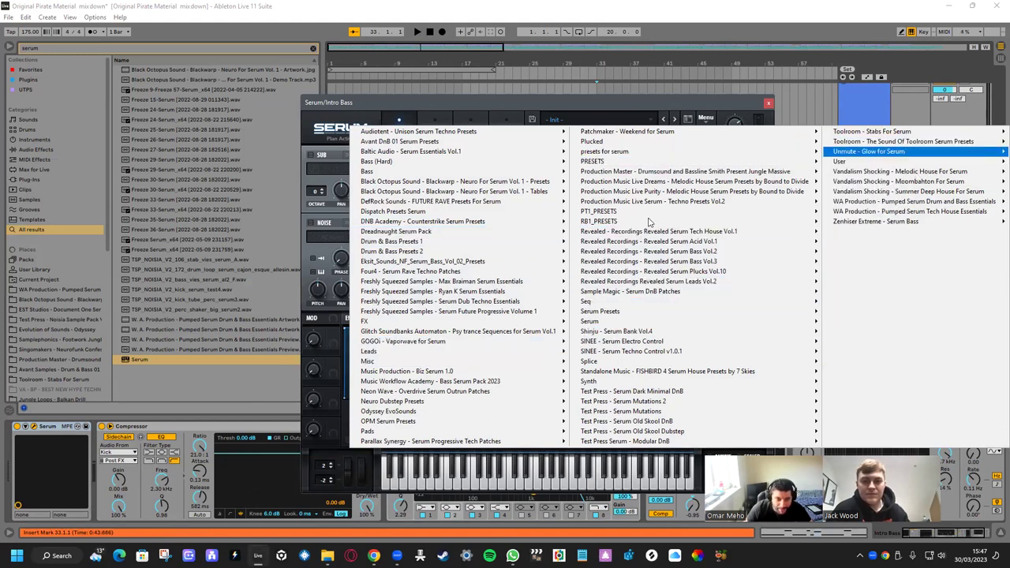
{"action": "mouse_move", "coordinate": [534, 424]}
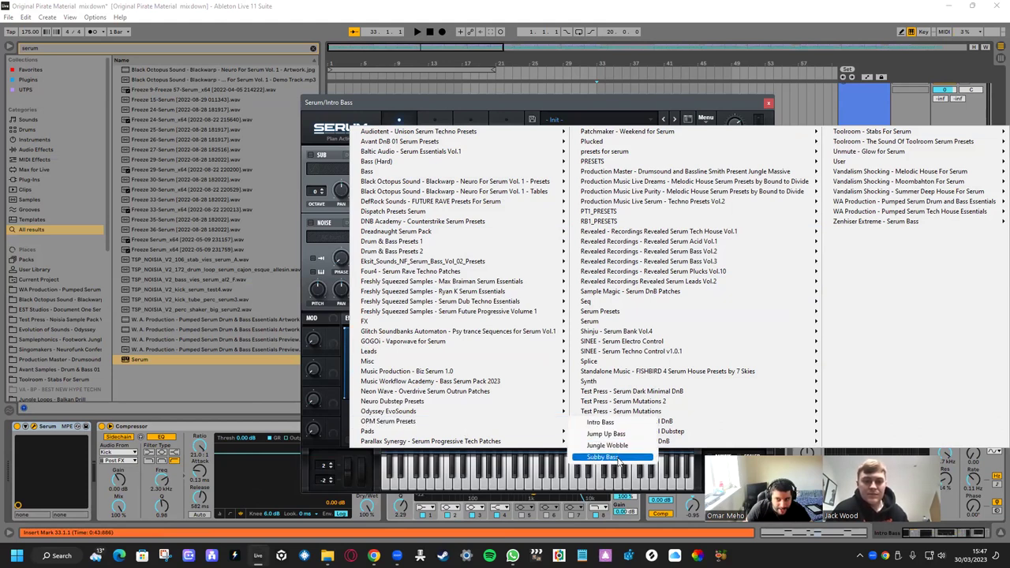
{"action": "left_click", "coordinate": [618, 457]}
{"action": "left_click", "coordinate": [622, 119]}
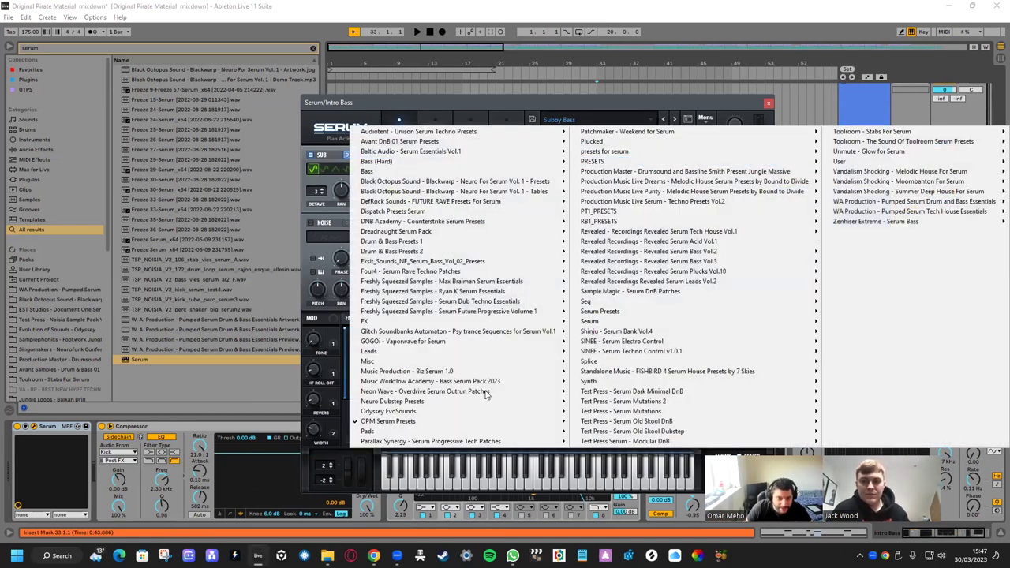
{"action": "mouse_move", "coordinate": [556, 421]}
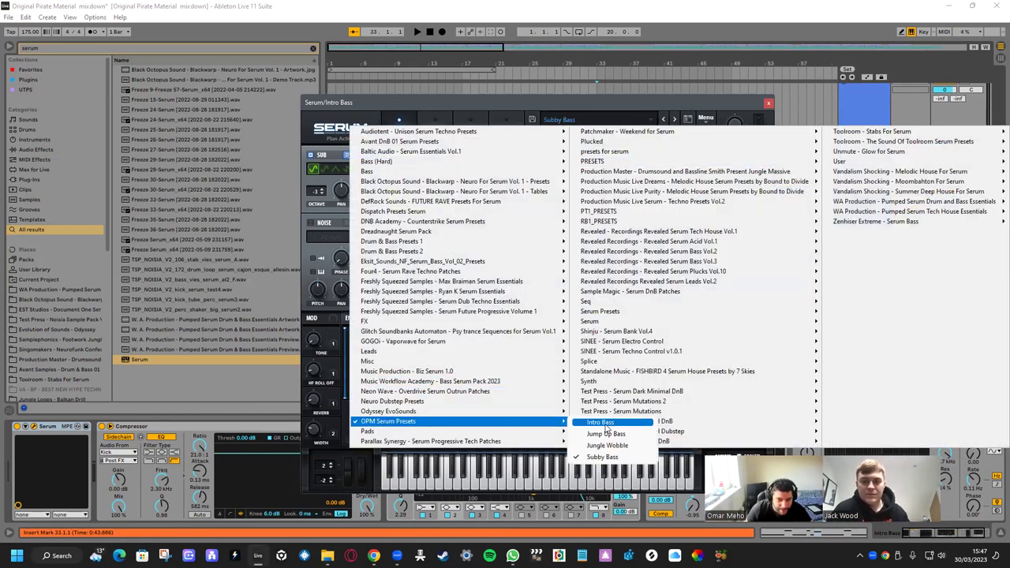
{"action": "left_click", "coordinate": [601, 423]}
- Close the Intro Bass Serum window and expand the Serum device panel
{"action": "left_click", "coordinate": [769, 103]}
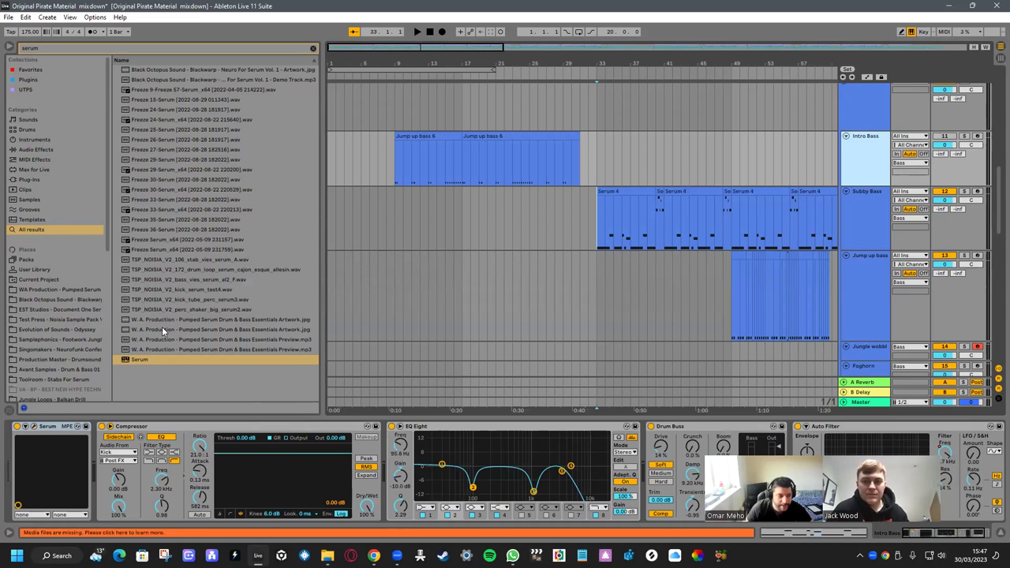
{"action": "left_click", "coordinate": [26, 427]}
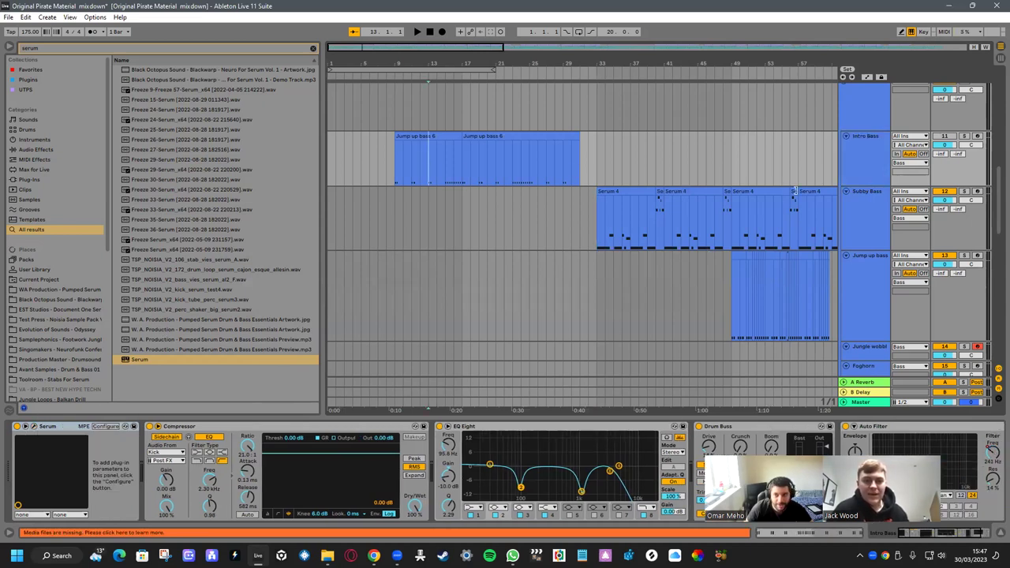
{"action": "left_click", "coordinate": [870, 182]}
{"action": "left_click", "coordinate": [37, 426]}
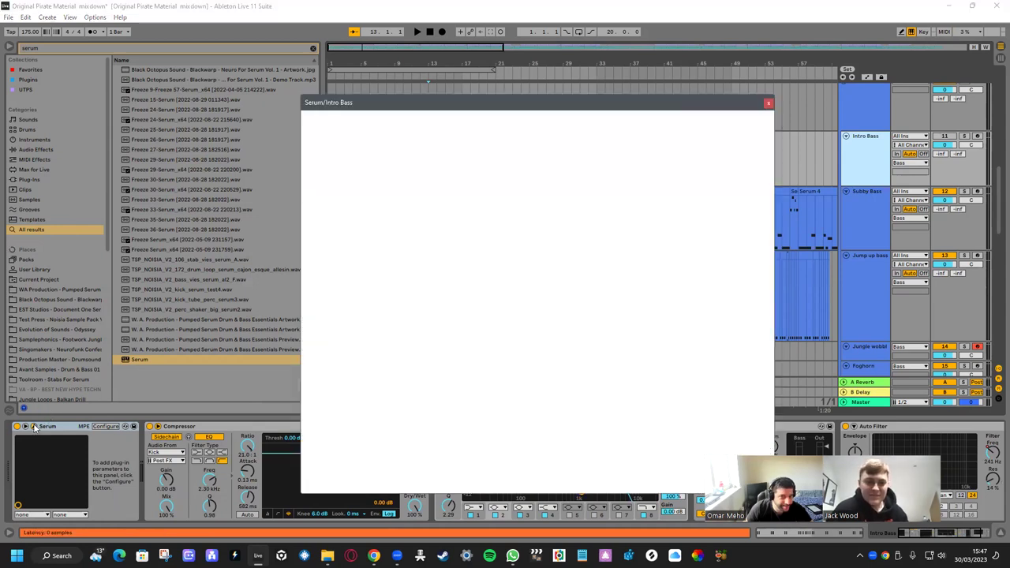
{"action": "left_click", "coordinate": [769, 103]}
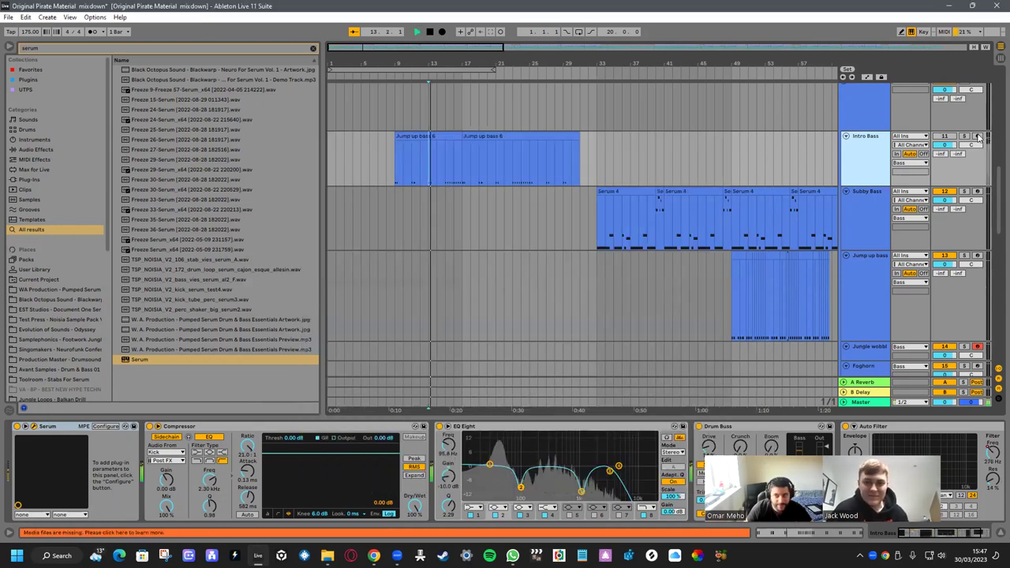
- Solo Intro Bass, then solo Subby Bass instead and play from bar 33
{"action": "left_click", "coordinate": [963, 137]}
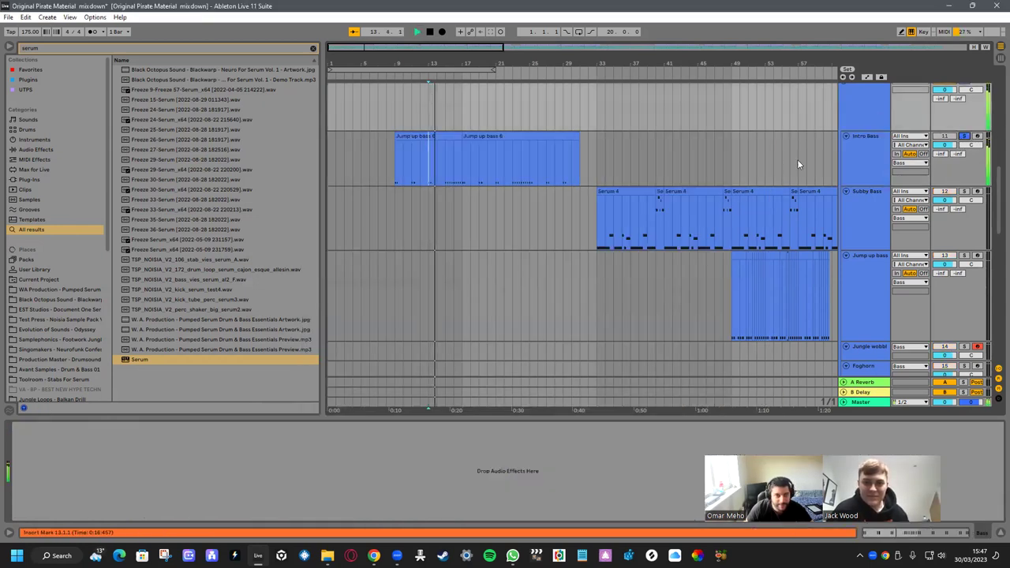
{"action": "left_click", "coordinate": [876, 154]}
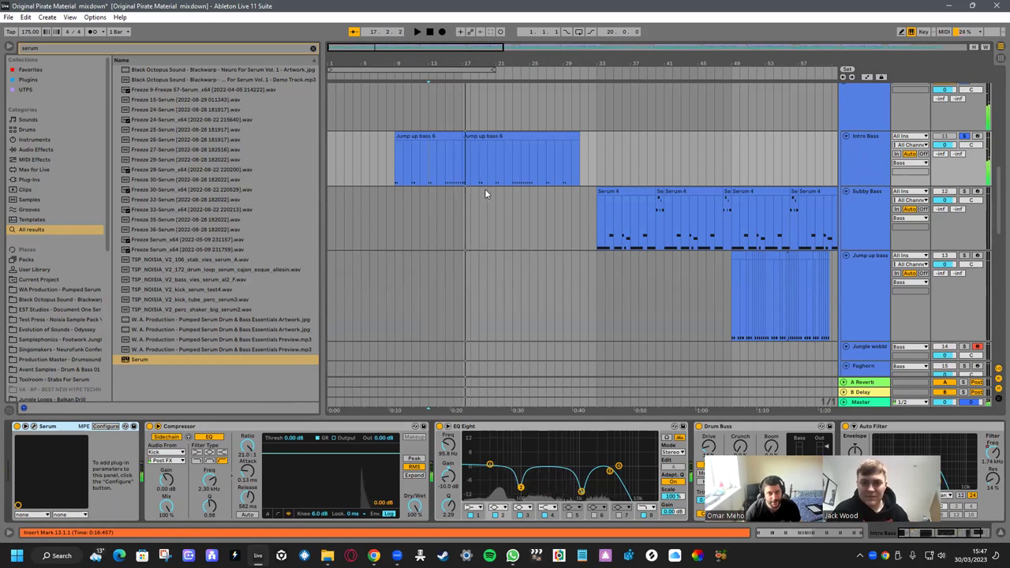
{"action": "left_click", "coordinate": [915, 228]}
{"action": "left_click", "coordinate": [964, 191]}
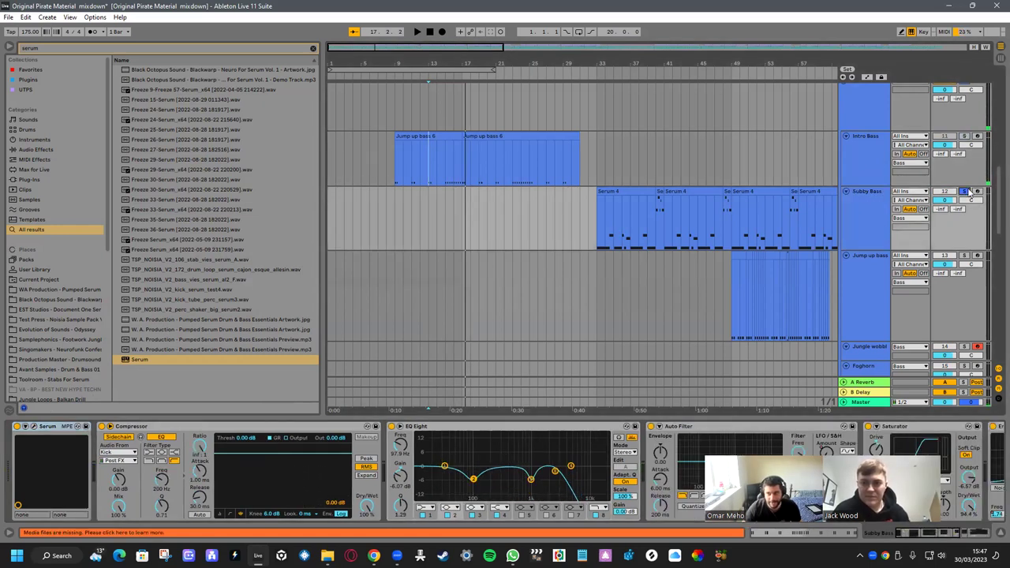
{"action": "left_click", "coordinate": [593, 226]}
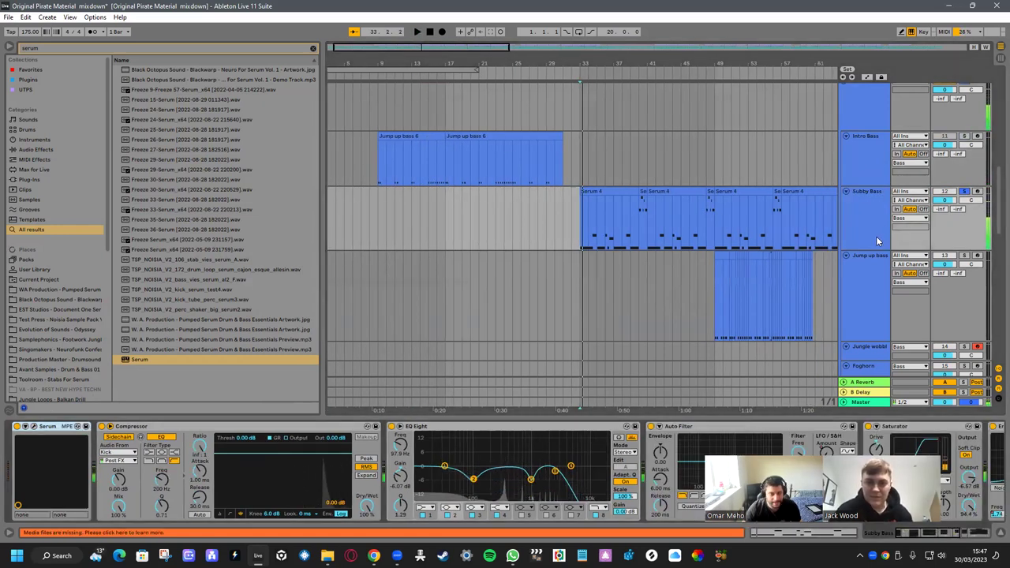
- Rescan Serum's folders, load OPM Serum Presets > Subby Bass on Subby Bass, and close Serum
{"action": "left_click", "coordinate": [33, 426]}
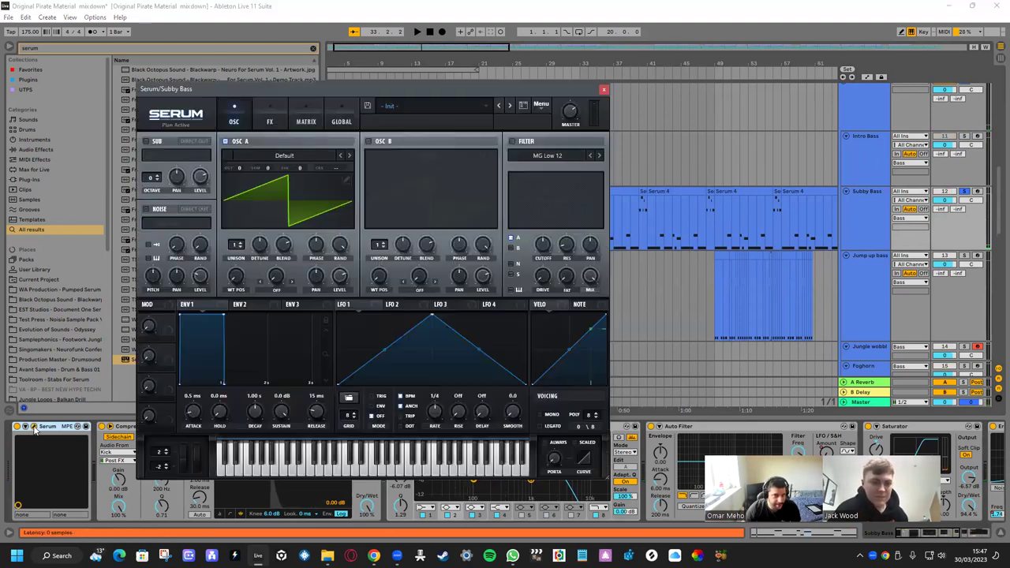
{"action": "left_click", "coordinate": [414, 110]}
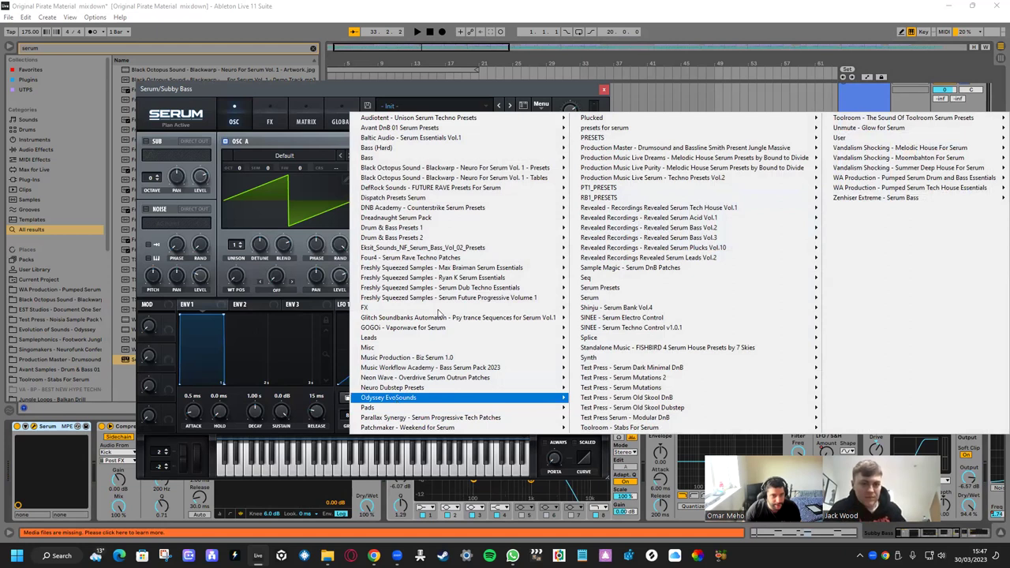
{"action": "left_click", "coordinate": [540, 105]}
{"action": "left_click", "coordinate": [541, 105]}
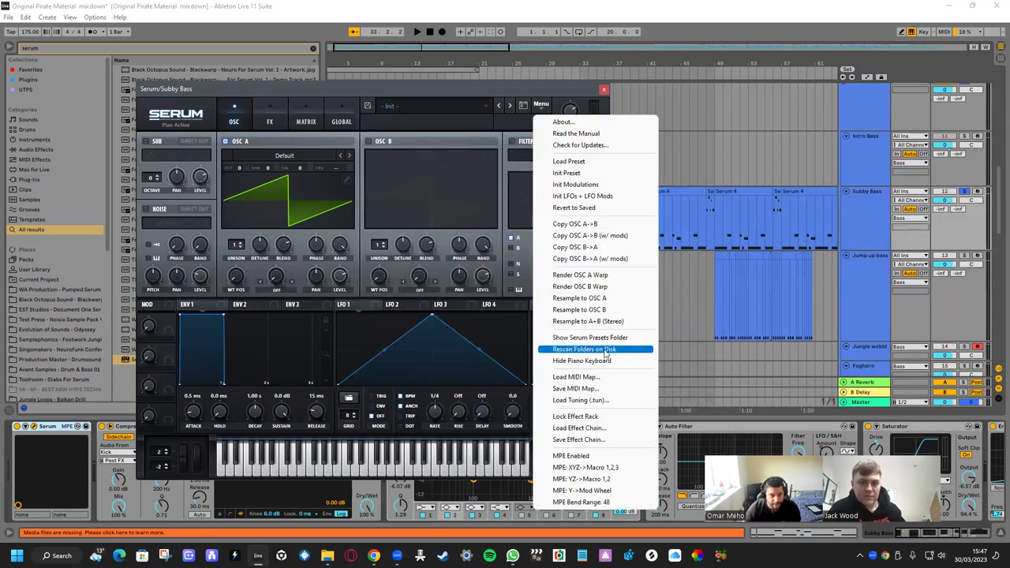
{"action": "left_click", "coordinate": [603, 350]}
{"action": "left_click", "coordinate": [439, 106]}
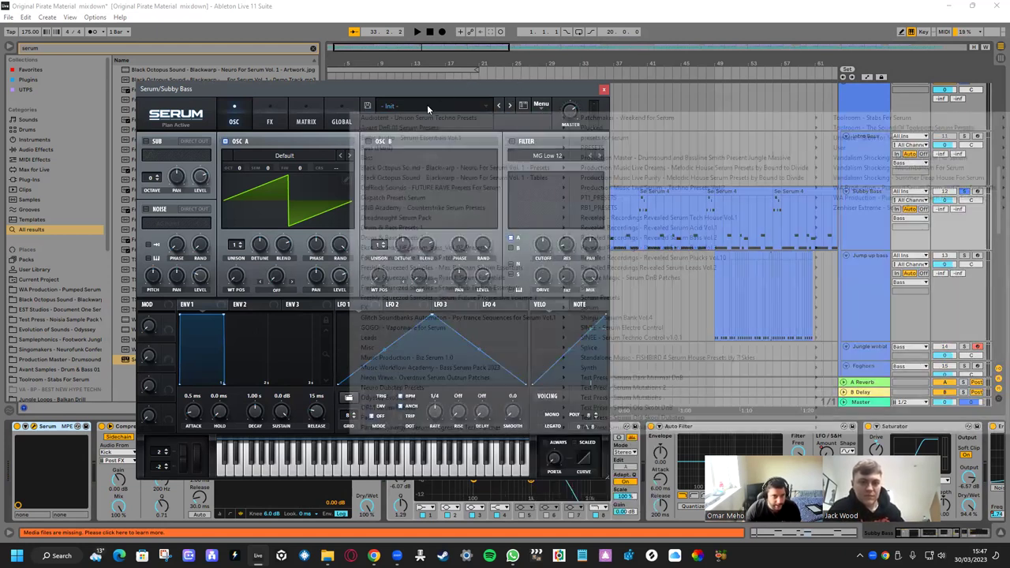
{"action": "mouse_move", "coordinate": [411, 407]}
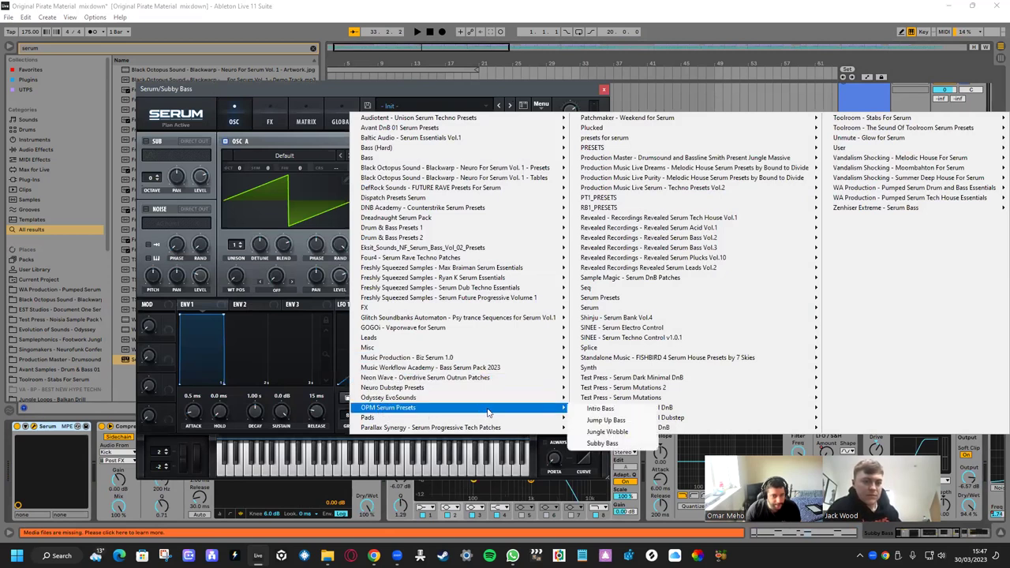
{"action": "left_click", "coordinate": [607, 443]}
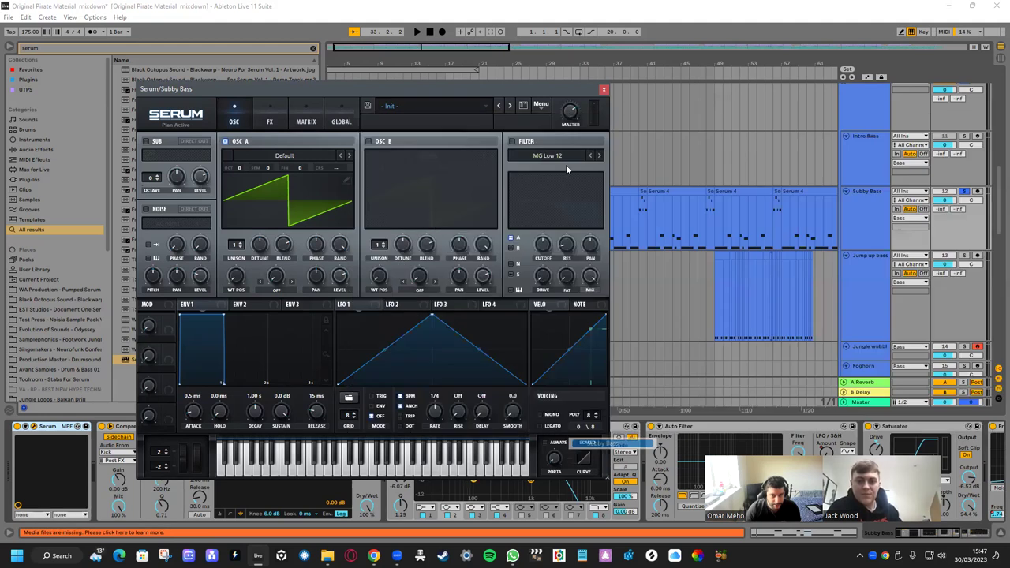
{"action": "left_click", "coordinate": [603, 89]}
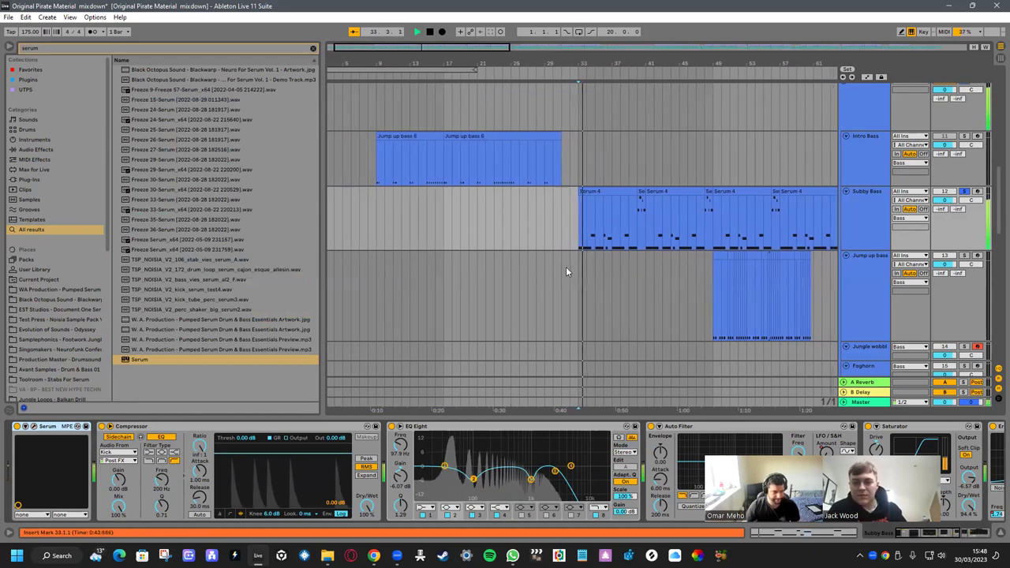
- Select and solo Jump up bass, open its Init Serum, and bring up Serum's Menu
{"action": "scroll", "coordinate": [873, 234], "scroll_direction": "down", "scroll_amount": 1}
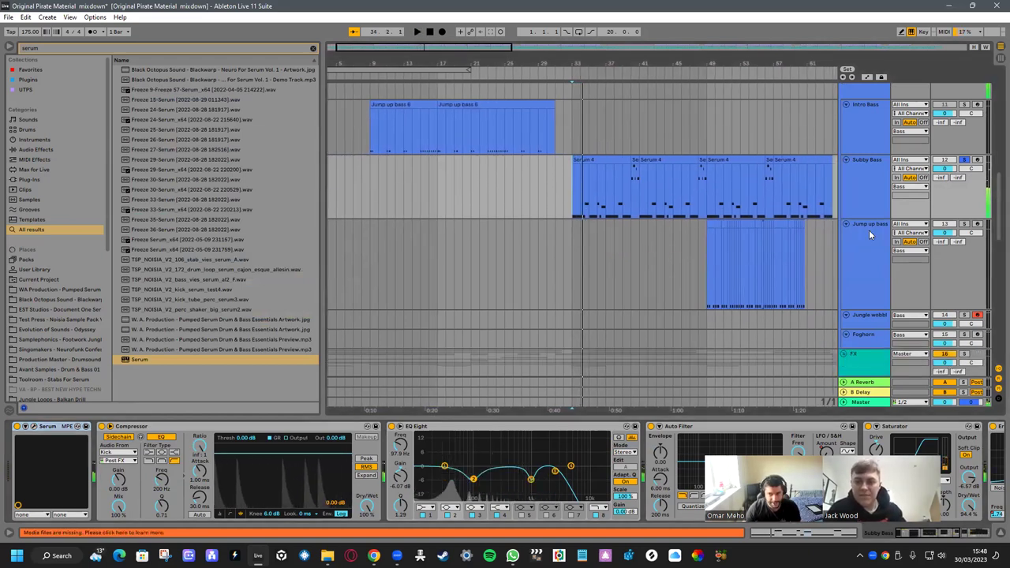
{"action": "left_click", "coordinate": [873, 234]}
{"action": "left_click", "coordinate": [963, 224]}
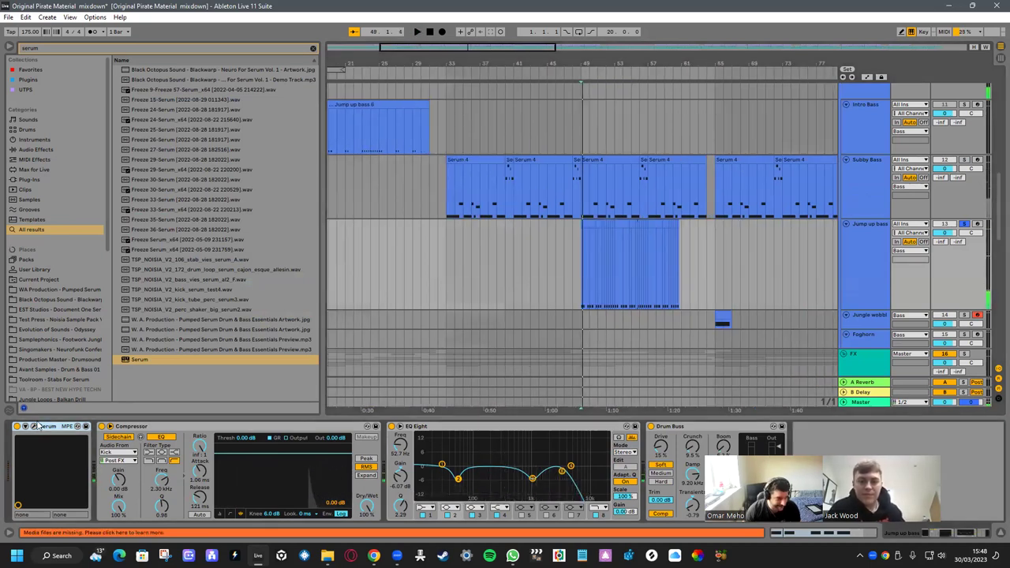
{"action": "left_click", "coordinate": [34, 426]}
{"action": "left_click", "coordinate": [445, 111]}
{"action": "left_click", "coordinate": [453, 111]}
{"action": "left_click", "coordinate": [453, 111]}
{"action": "left_click", "coordinate": [544, 110]}
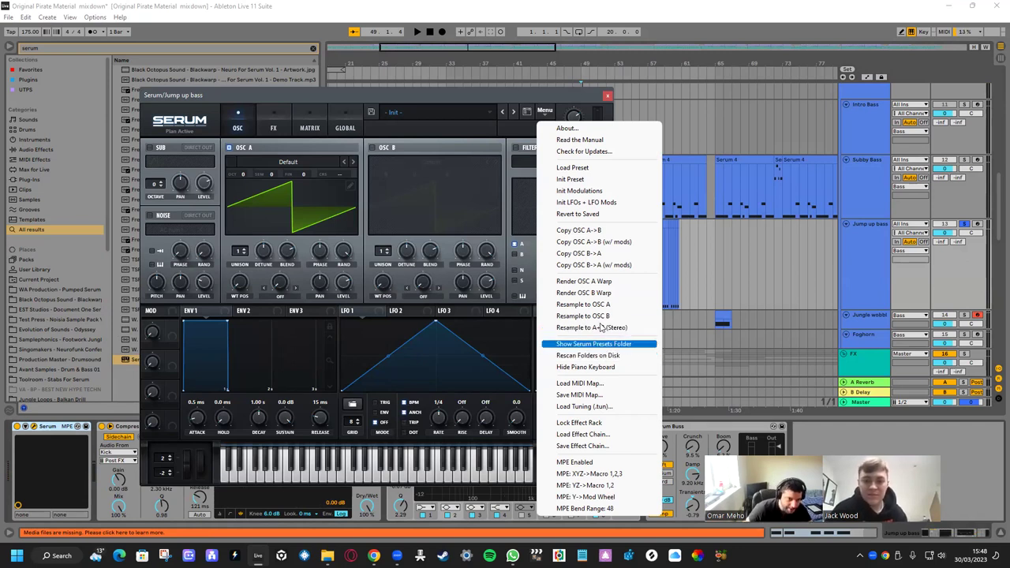
- Rescan folders and load OPM's Jump Up Bass preset after trying Jungle Wobble, then close Serum
{"action": "left_click", "coordinate": [595, 356]}
{"action": "left_click", "coordinate": [410, 112]}
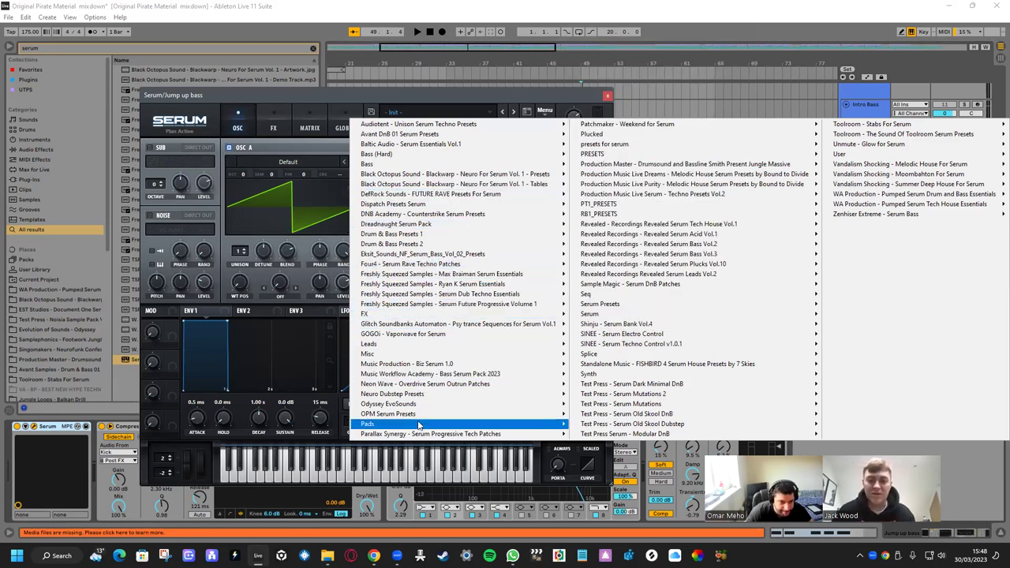
{"action": "mouse_move", "coordinate": [427, 419]}
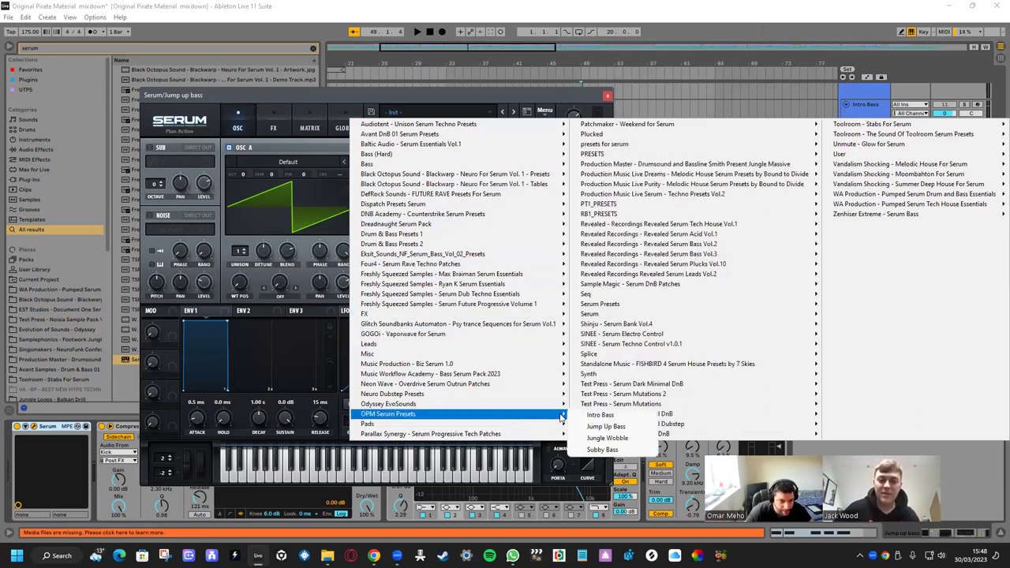
{"action": "left_click", "coordinate": [607, 438]}
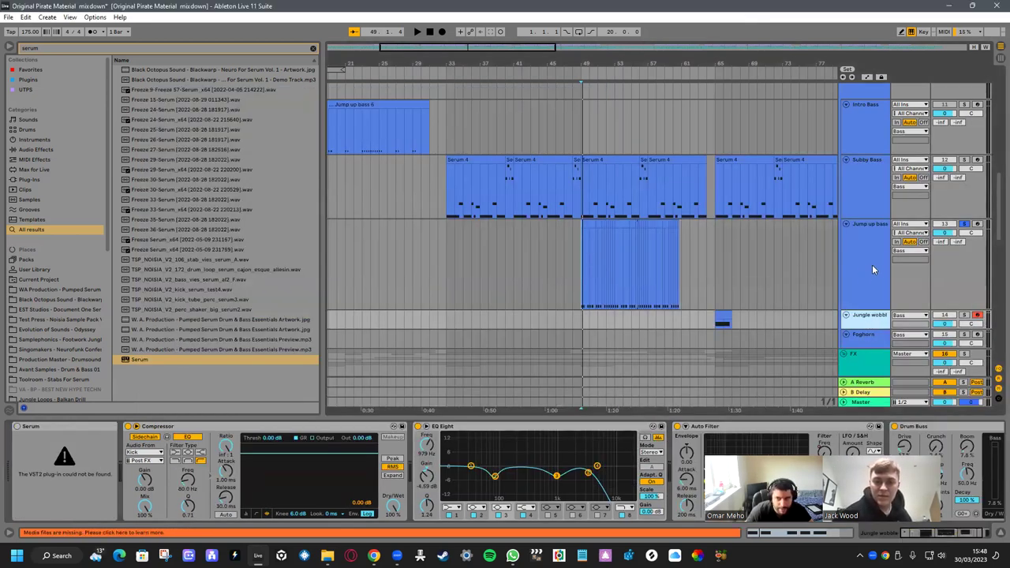
{"action": "left_click", "coordinate": [871, 265]}
{"action": "left_click", "coordinate": [420, 112]}
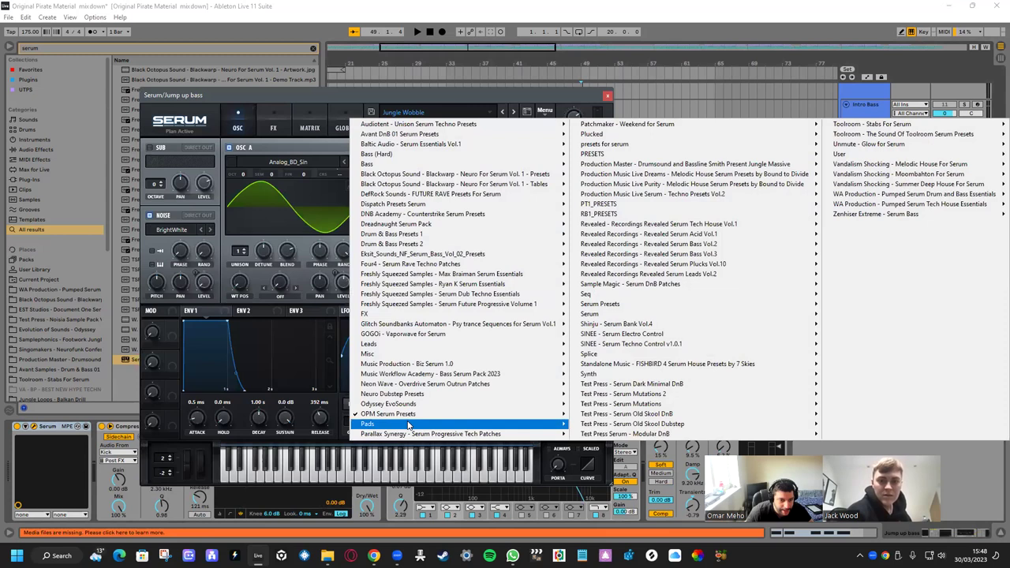
{"action": "mouse_move", "coordinate": [491, 414]}
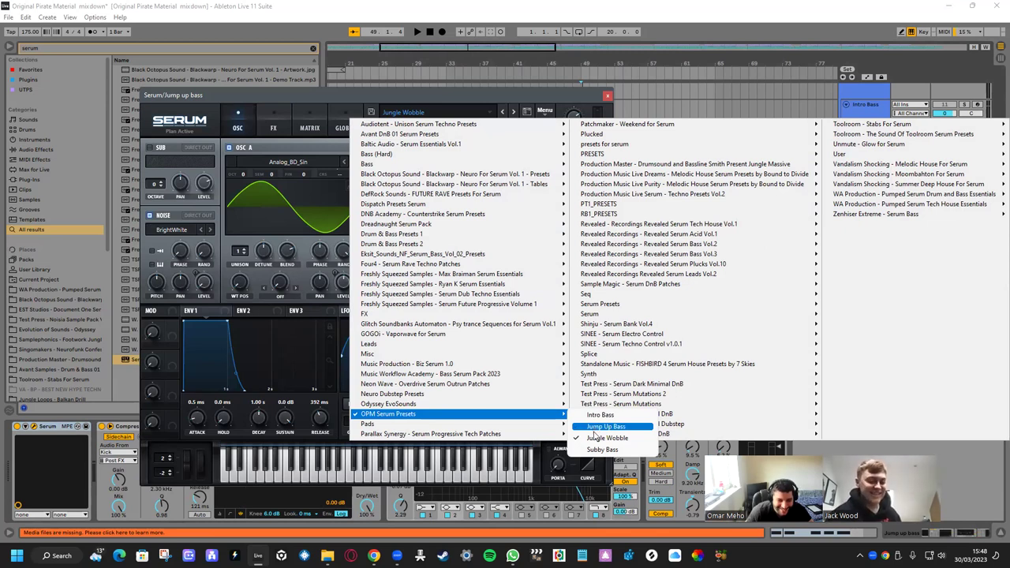
{"action": "left_click", "coordinate": [595, 429]}
{"action": "left_click", "coordinate": [608, 97]}
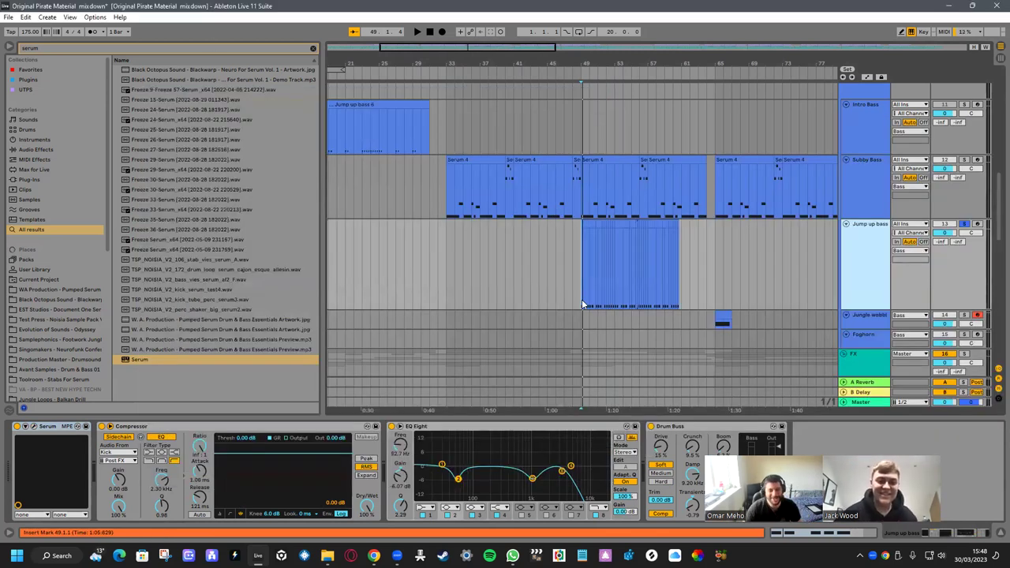
- Audition playback briefly, then drag the track under Jump up bass taller
{"action": "key", "text": "space"}
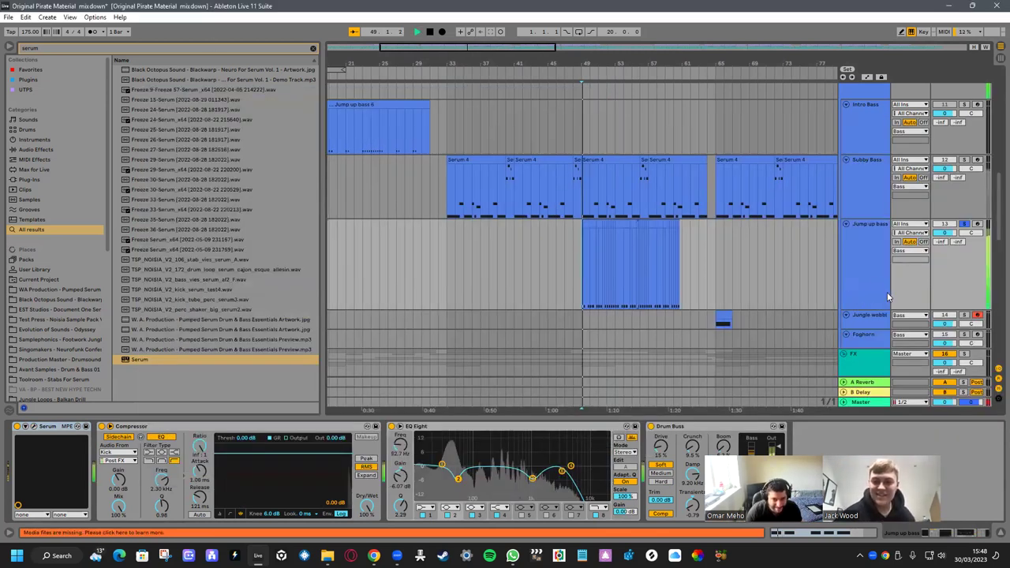
{"action": "scroll", "coordinate": [740, 244], "scroll_direction": "down", "scroll_amount": 2}
{"action": "key", "text": "space"}
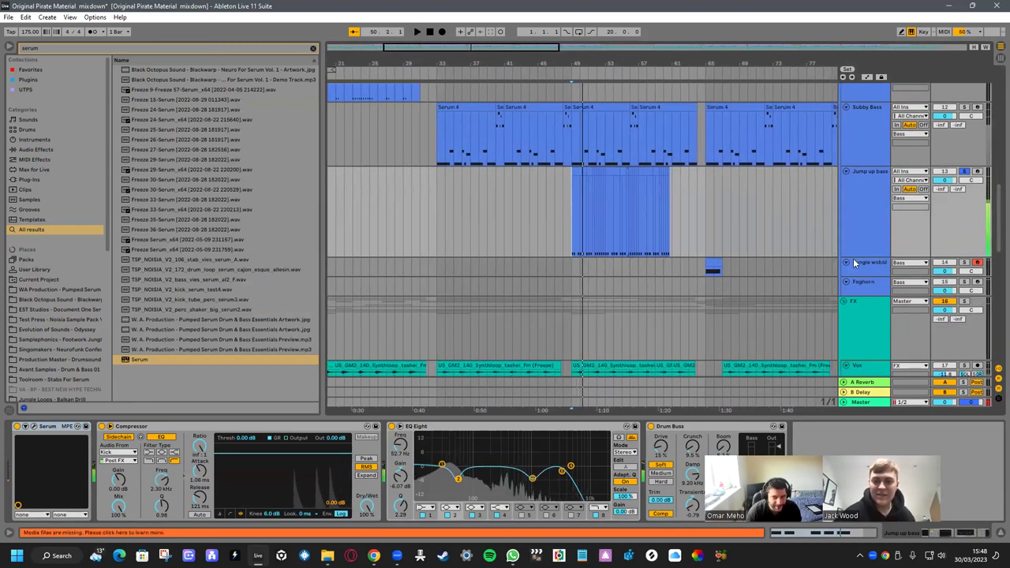
{"action": "left_click", "coordinate": [863, 272]}
{"action": "left_click", "coordinate": [859, 279]}
{"action": "left_click_drag", "start_coordinate": [860, 276], "coordinate": [855, 303]}
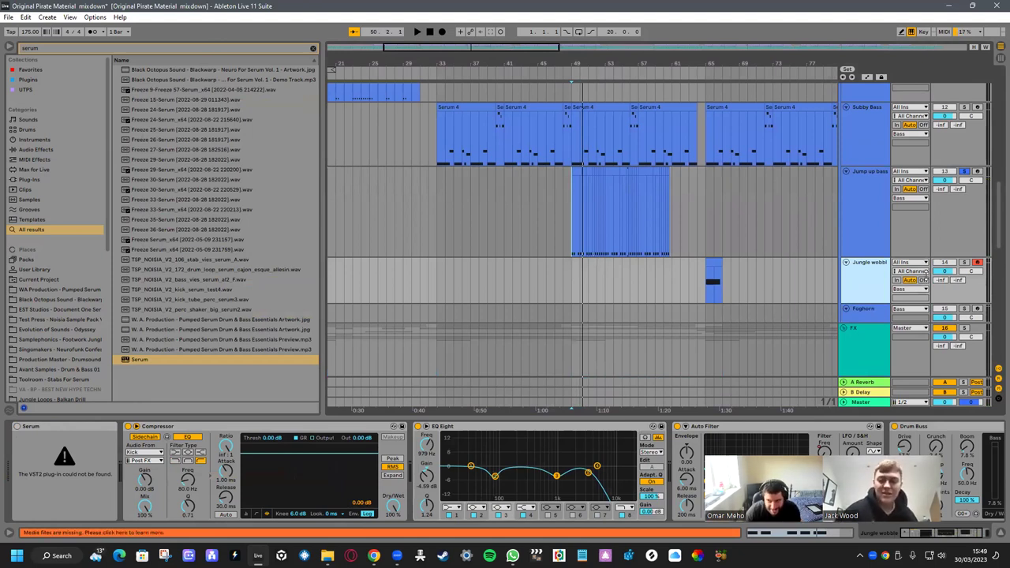
- Set the playback start to bar 65 in that track and pick Serum in the search results
{"action": "left_click", "coordinate": [699, 285]}
{"action": "key", "text": "space"}
{"action": "left_click", "coordinate": [701, 289]}
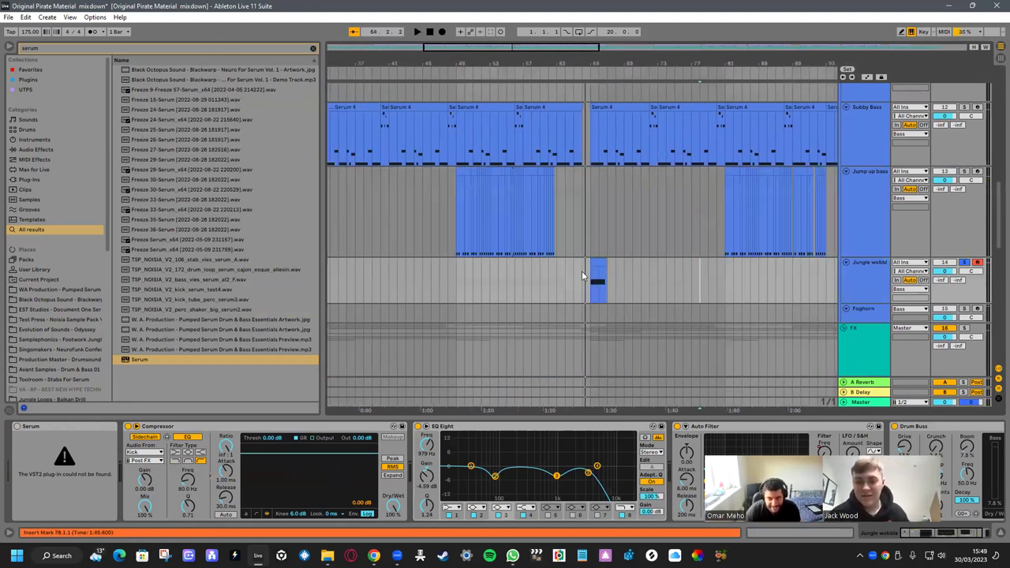
{"action": "key", "text": "space"}
{"action": "key", "text": "space"}
{"action": "key", "text": "space"}
{"action": "left_click", "coordinate": [465, 285]}
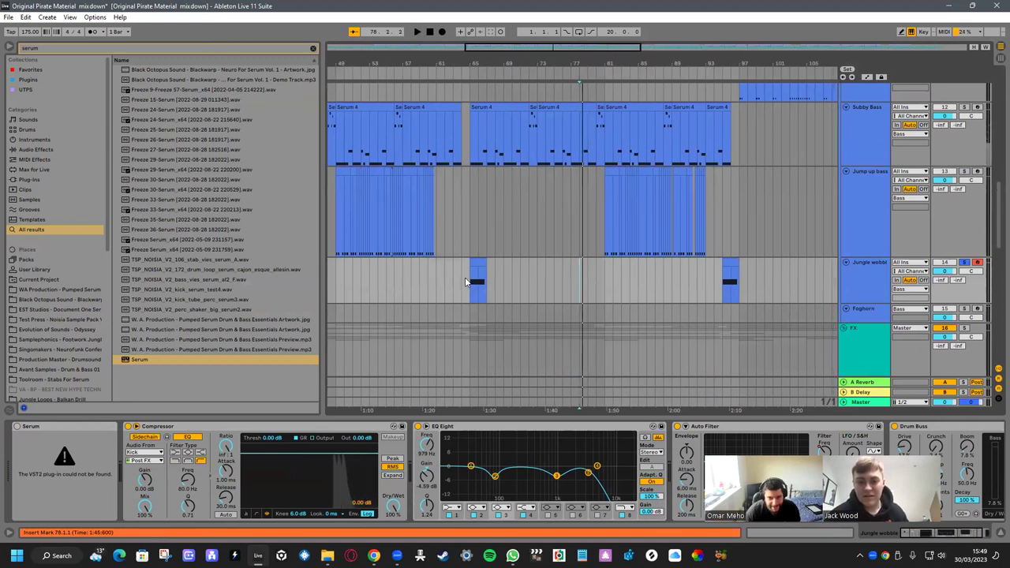
{"action": "left_click", "coordinate": [134, 361]}
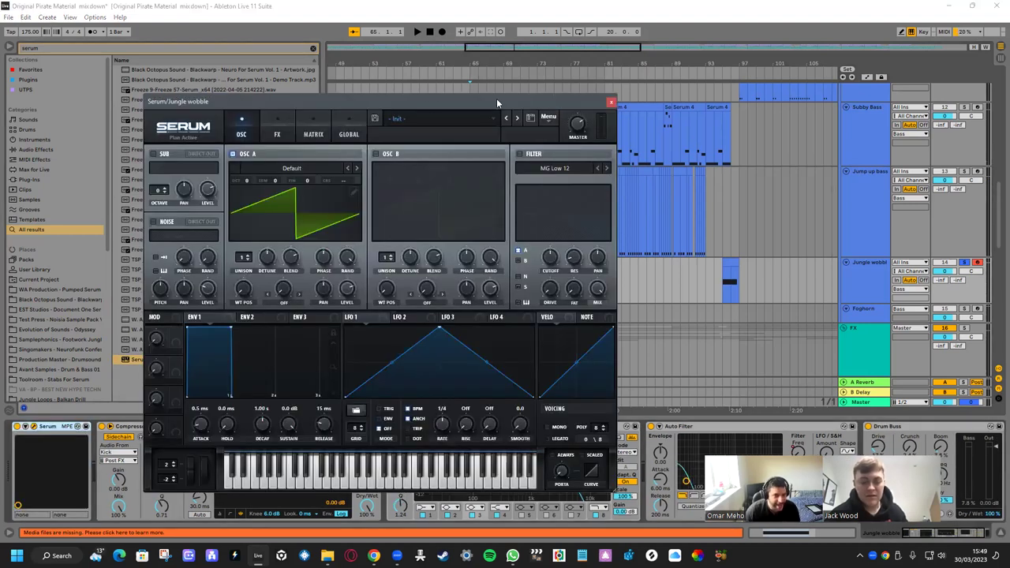
- Load the OPM Serum Presets > Jungle Wobble preset into the Jungle wobble track's Serum
{"action": "left_click_drag", "start_coordinate": [496, 98], "coordinate": [753, 101]}
{"action": "left_click", "coordinate": [805, 120]}
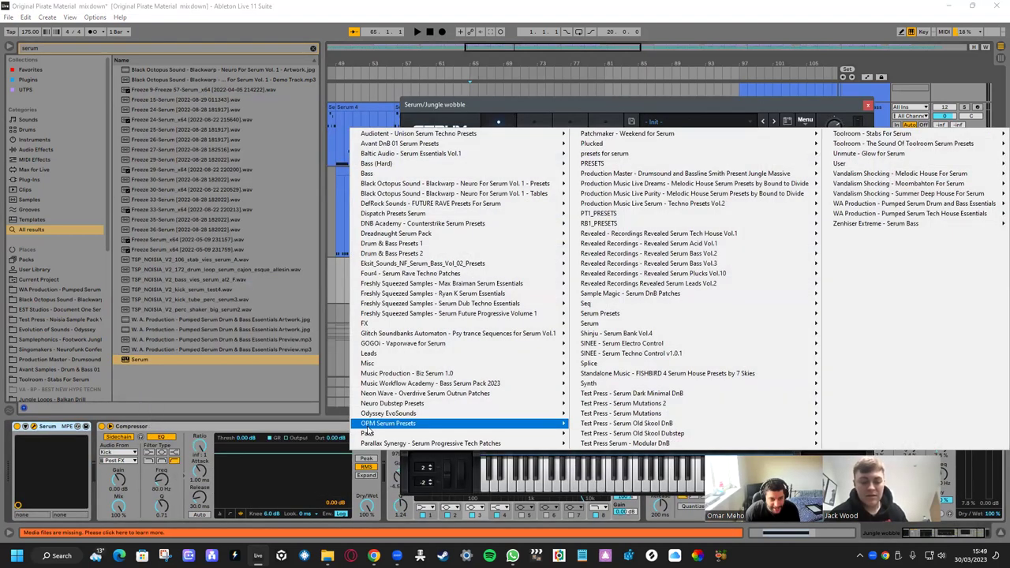
{"action": "mouse_move", "coordinate": [378, 426]}
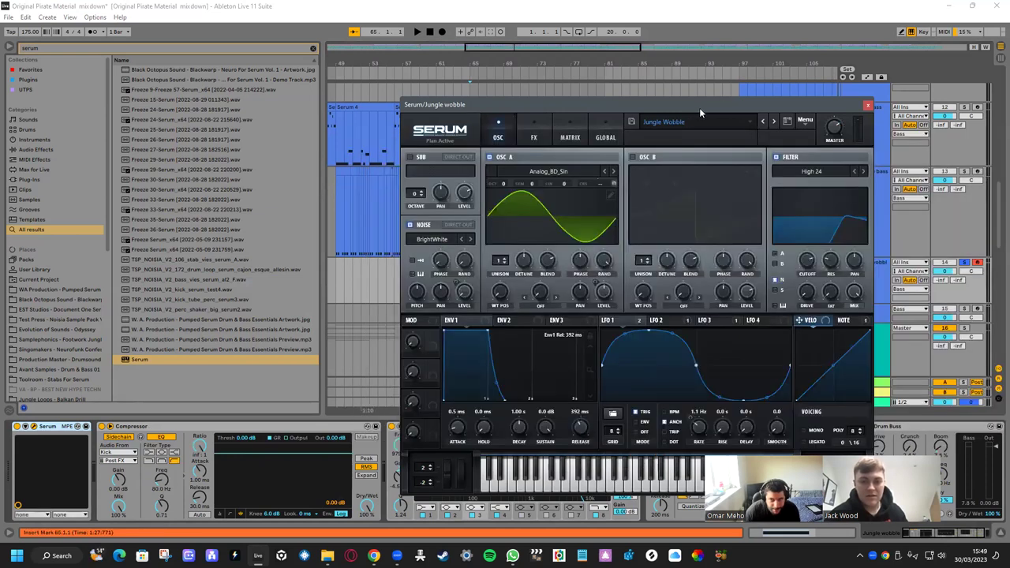
{"action": "left_click_drag", "start_coordinate": [698, 107], "coordinate": [366, 123]}
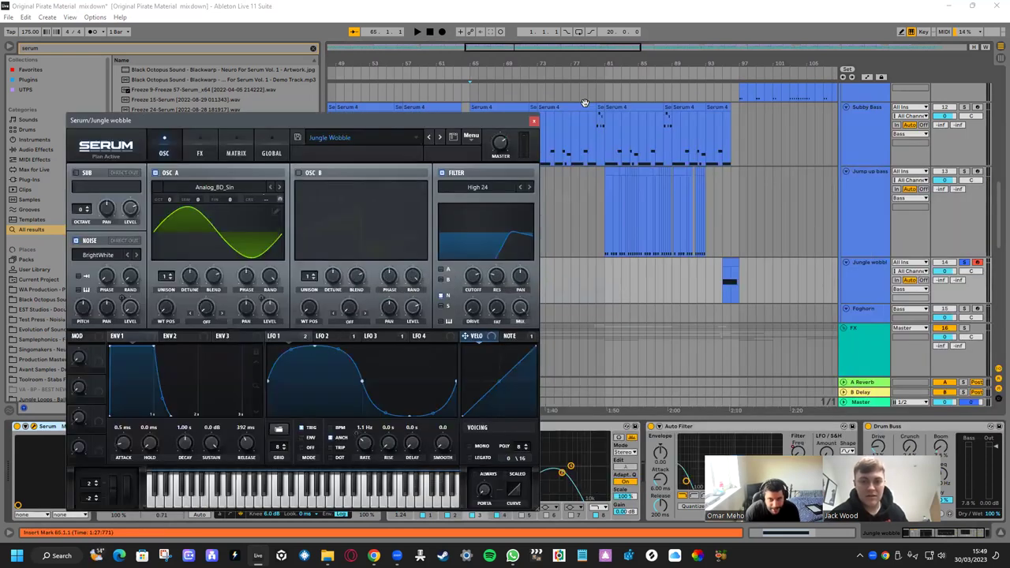
- Close the Serum window and play the arrangement to hear the Jungle Wobble patch
{"action": "left_click", "coordinate": [533, 121]}
{"action": "key", "text": "space"}
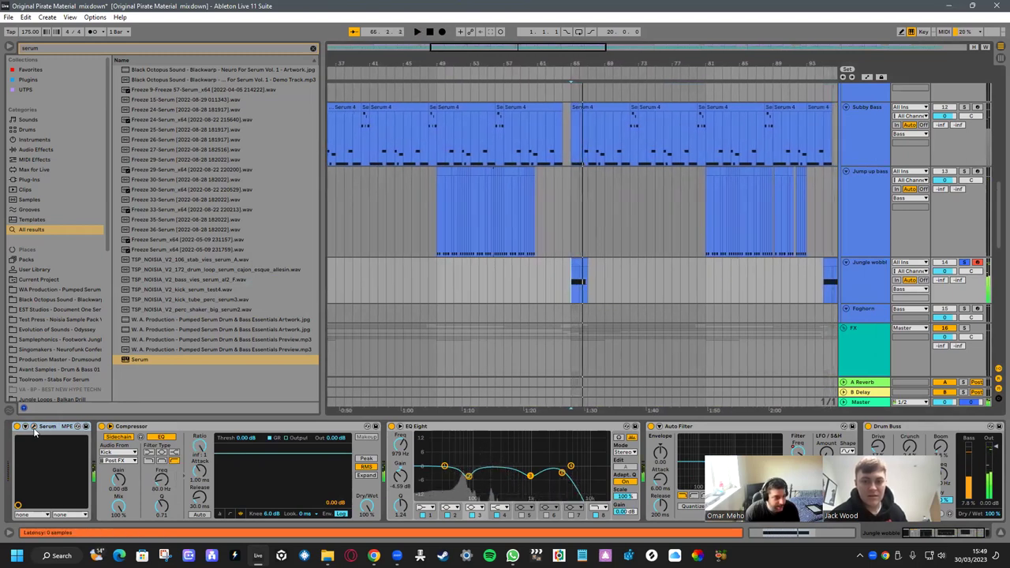
{"action": "scroll", "coordinate": [558, 275], "scroll_direction": "down", "scroll_amount": 3}
{"action": "scroll", "coordinate": [592, 258], "scroll_direction": "down", "scroll_amount": 1}
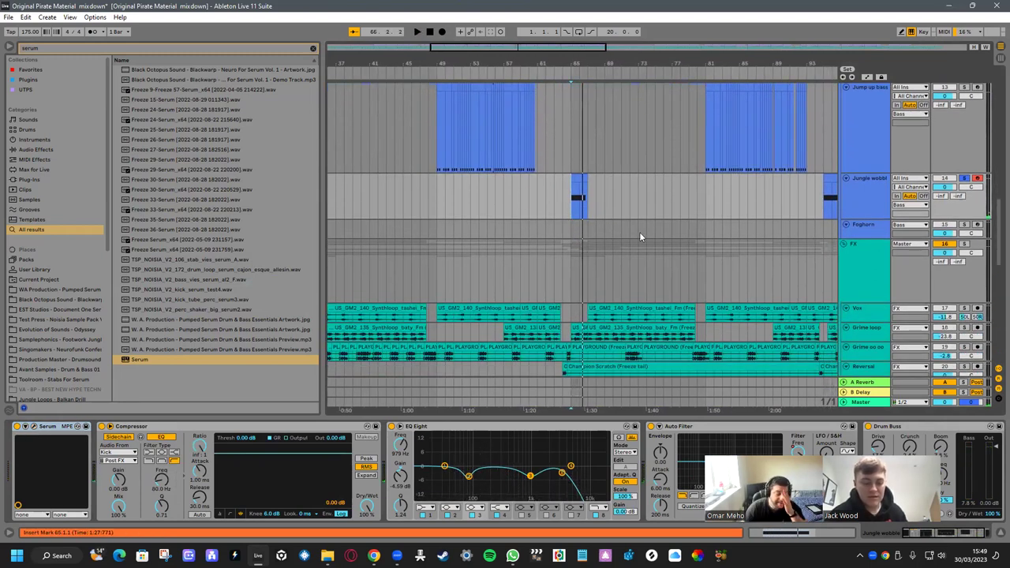
- Select and enlarge the Foghorn track, then replace its missing Vital plug-in with Serum
{"action": "left_click", "coordinate": [880, 236]}
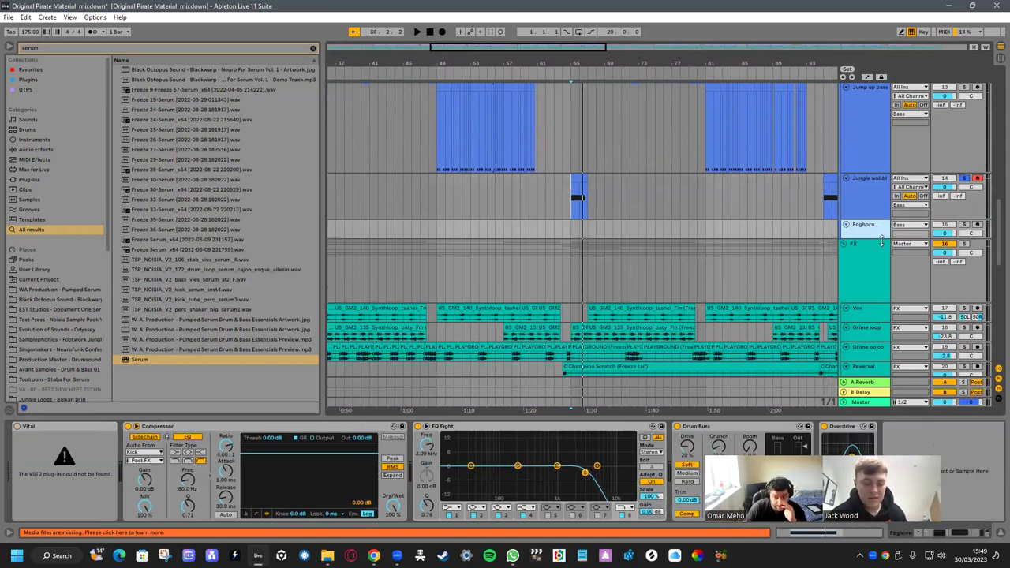
{"action": "left_click_drag", "start_coordinate": [881, 241], "coordinate": [559, 271]}
{"action": "scroll", "coordinate": [571, 248], "scroll_direction": "down", "scroll_amount": 5}
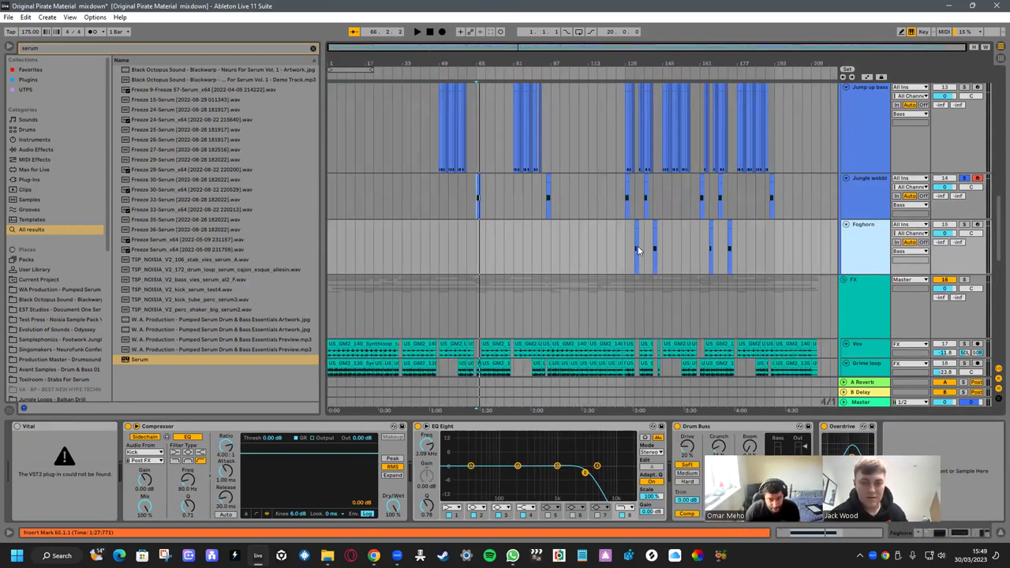
{"action": "scroll", "coordinate": [638, 250], "scroll_direction": "up", "scroll_amount": 5}
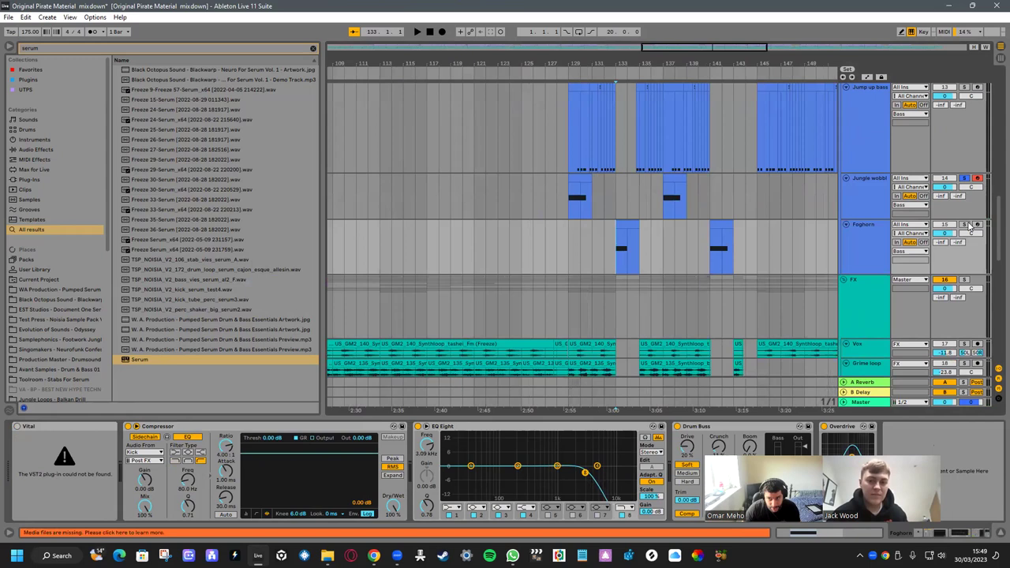
{"action": "key", "text": "space"}
{"action": "key", "text": "space"}
{"action": "left_click_drag", "start_coordinate": [175, 359], "coordinate": [119, 462]}
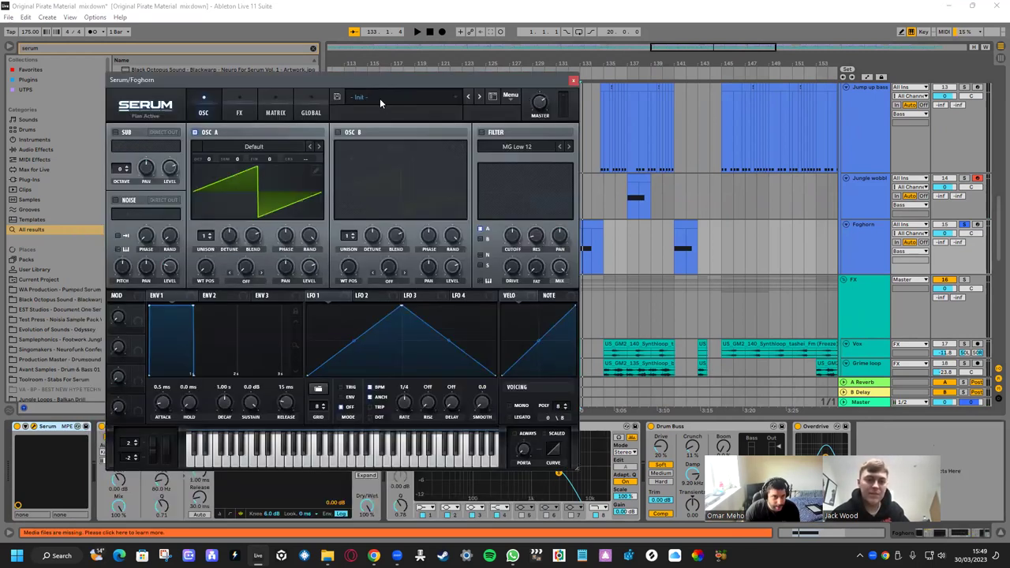
- Open Serum's preset browser on the Foghorn track and start a 'fog' search
{"action": "left_click", "coordinate": [379, 98]}
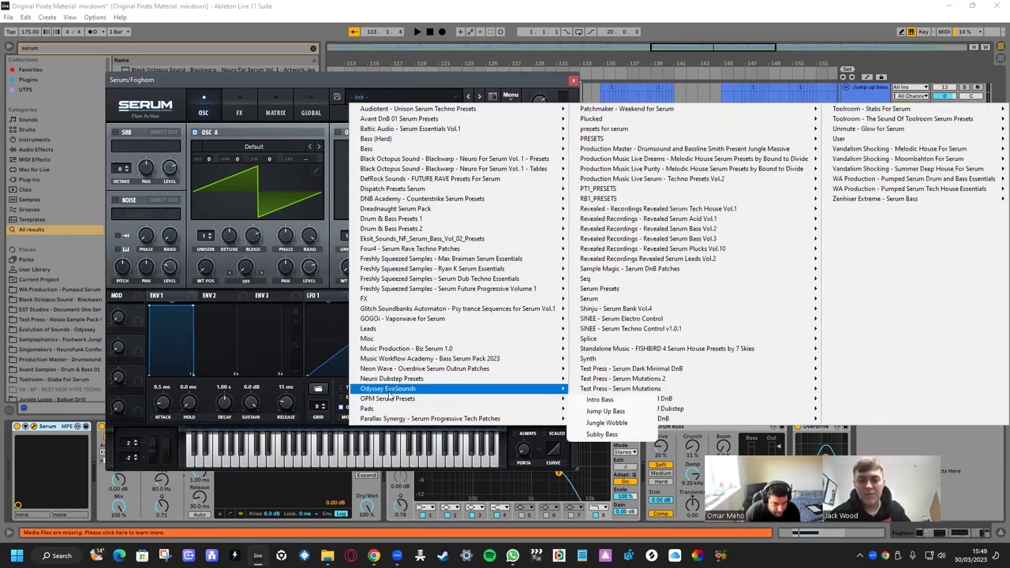
{"action": "left_click", "coordinate": [510, 76]}
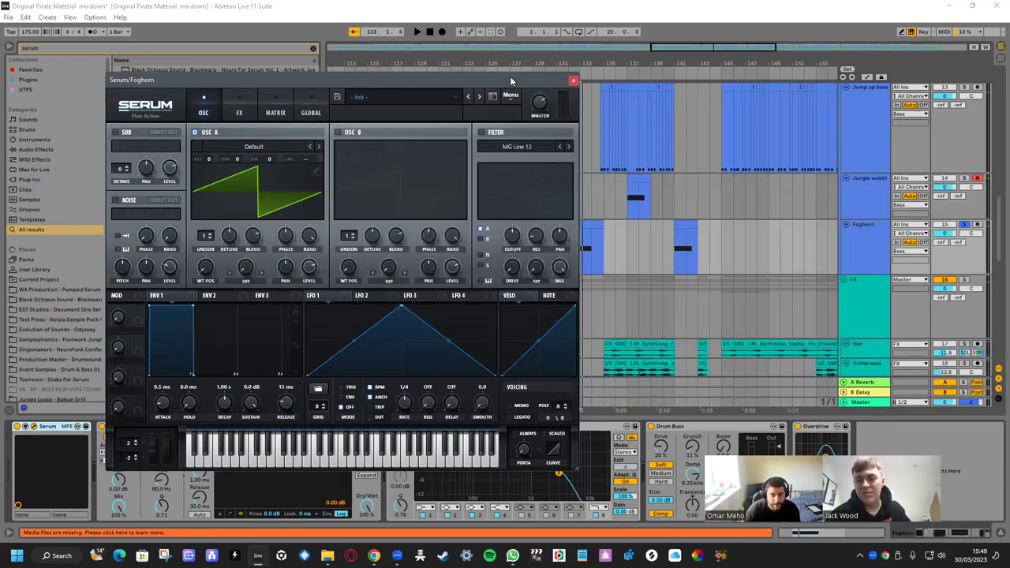
{"action": "left_click_drag", "start_coordinate": [509, 76], "coordinate": [618, 69]}
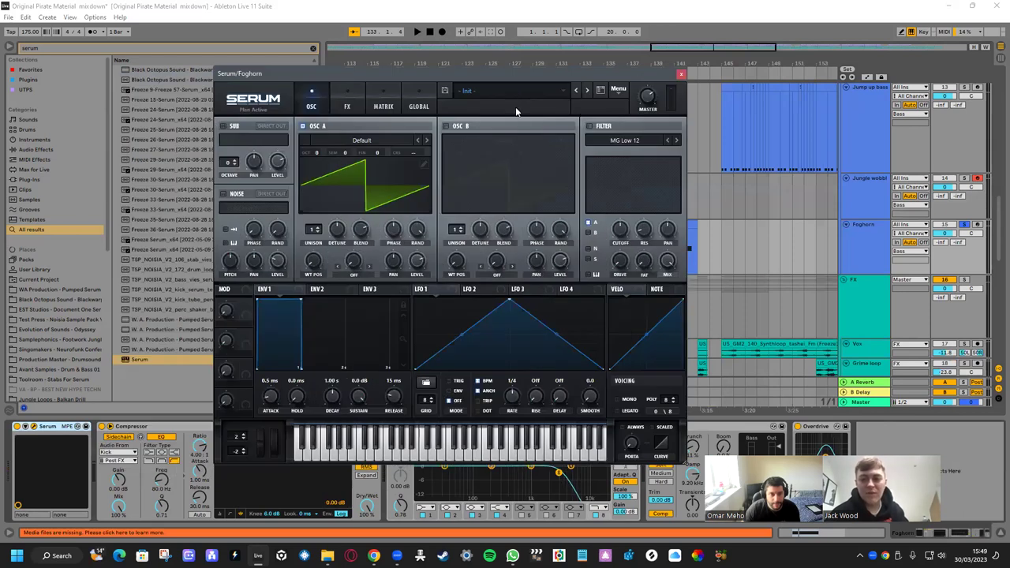
{"action": "left_click", "coordinate": [514, 91]}
{"action": "mouse_move", "coordinate": [571, 400]}
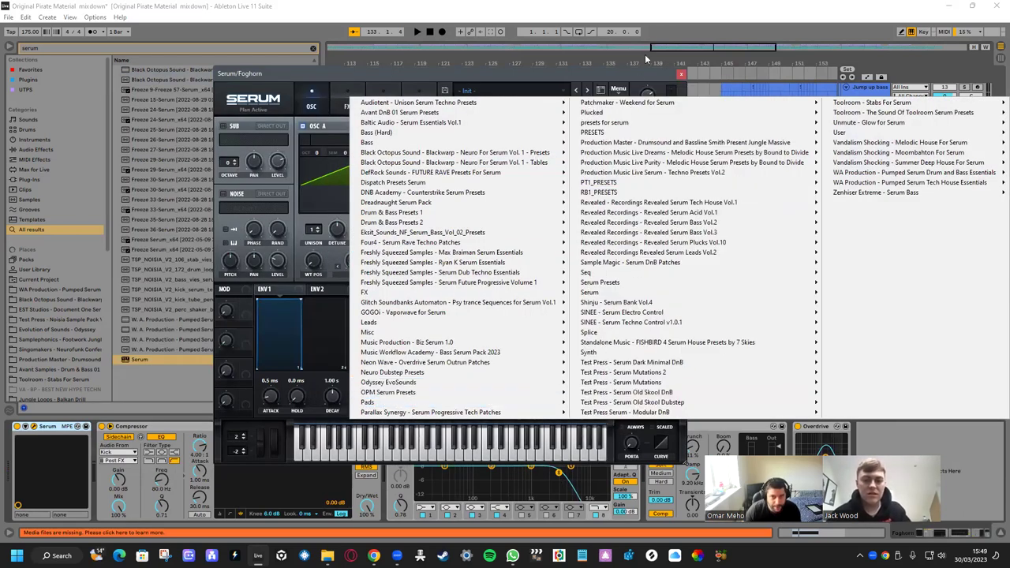
{"action": "left_click", "coordinate": [619, 80]}
{"action": "left_click", "coordinate": [620, 92]}
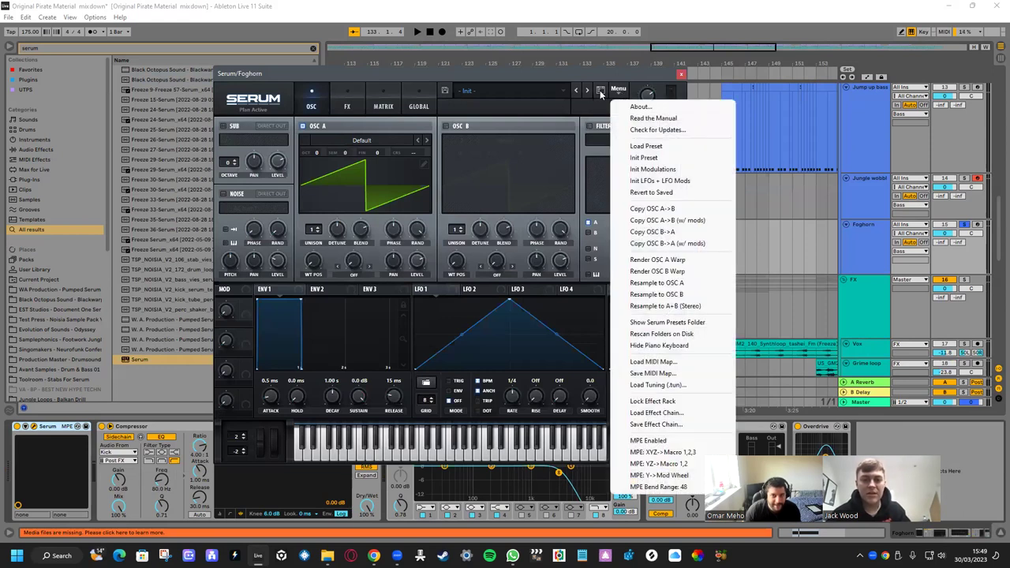
{"action": "left_click", "coordinate": [600, 91]}
{"action": "left_click", "coordinate": [612, 140]}
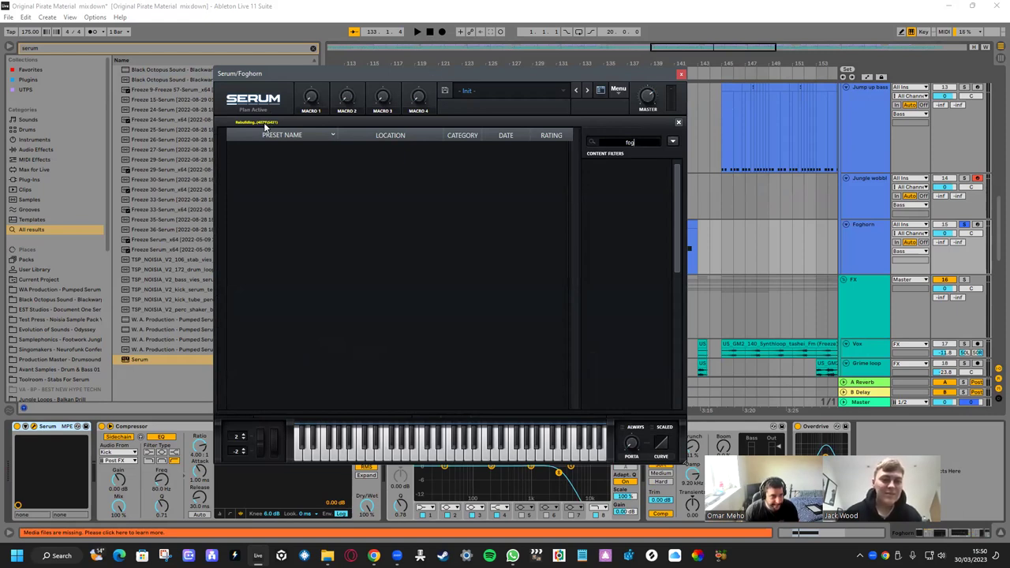
- Run the 'fog' preset search and switch Serum to the purple LUSH skin
{"action": "key", "text": "Return"}
{"action": "left_click", "coordinate": [221, 91]}
{"action": "mouse_move", "coordinate": [315, 132]}
{"action": "left_click", "coordinate": [400, 140]}
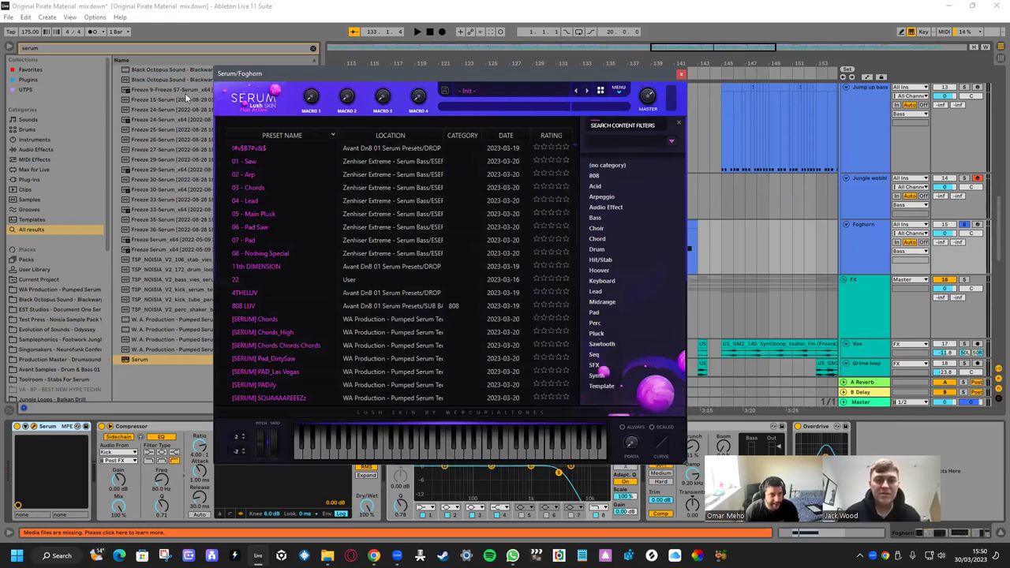
{"action": "left_click", "coordinate": [219, 90]}
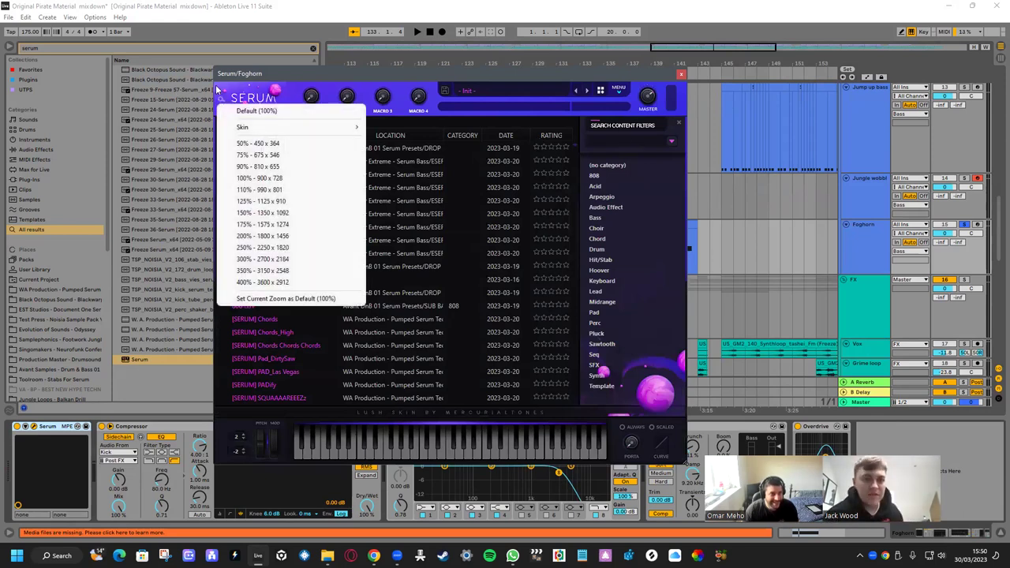
{"action": "left_click", "coordinate": [219, 90]}
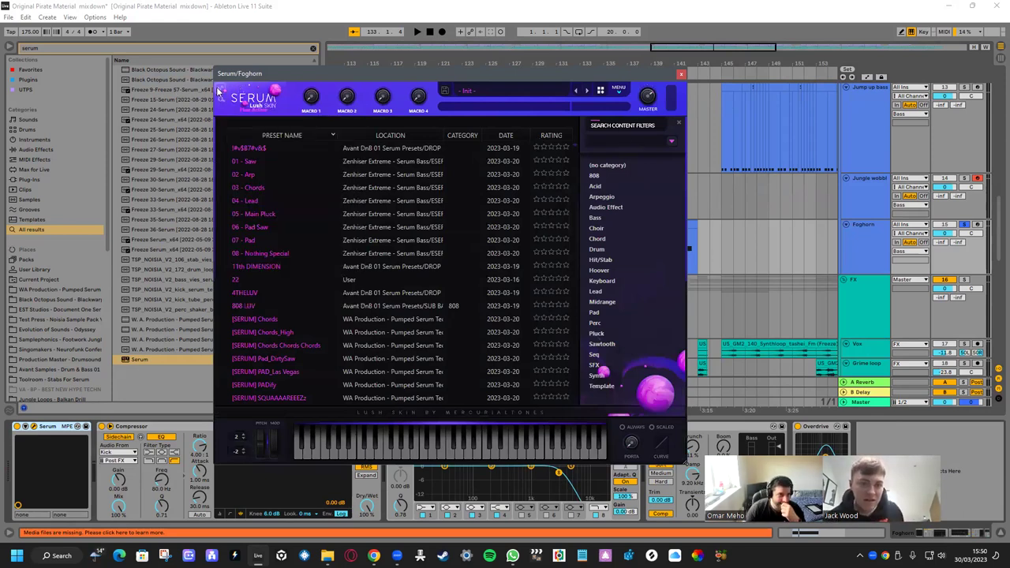
- Set the insert marker near bar 146 and start a 'foghor' search in the content filter
{"action": "left_click", "coordinate": [734, 249]}
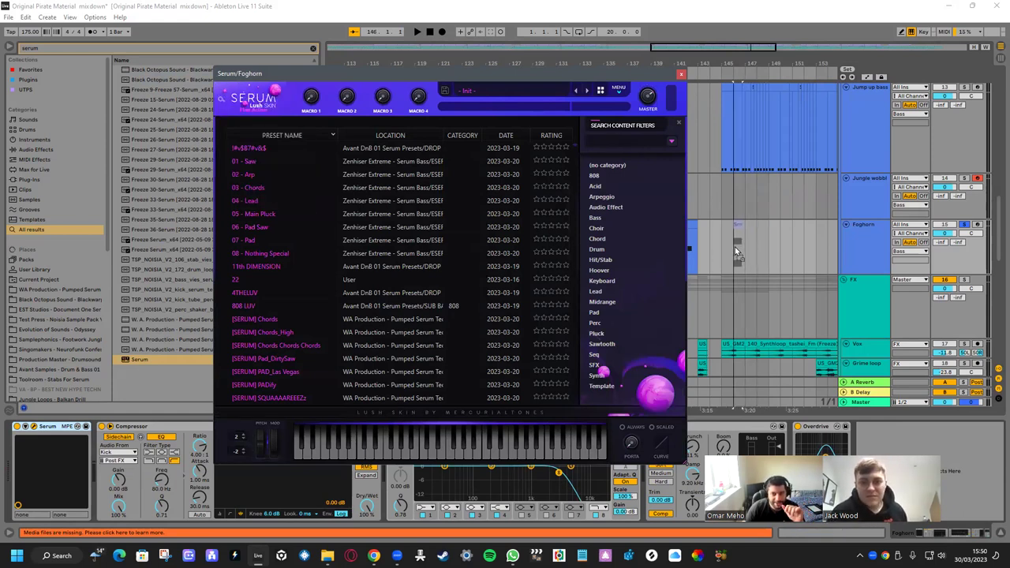
{"action": "left_click_drag", "start_coordinate": [740, 291], "coordinate": [359, 88]}
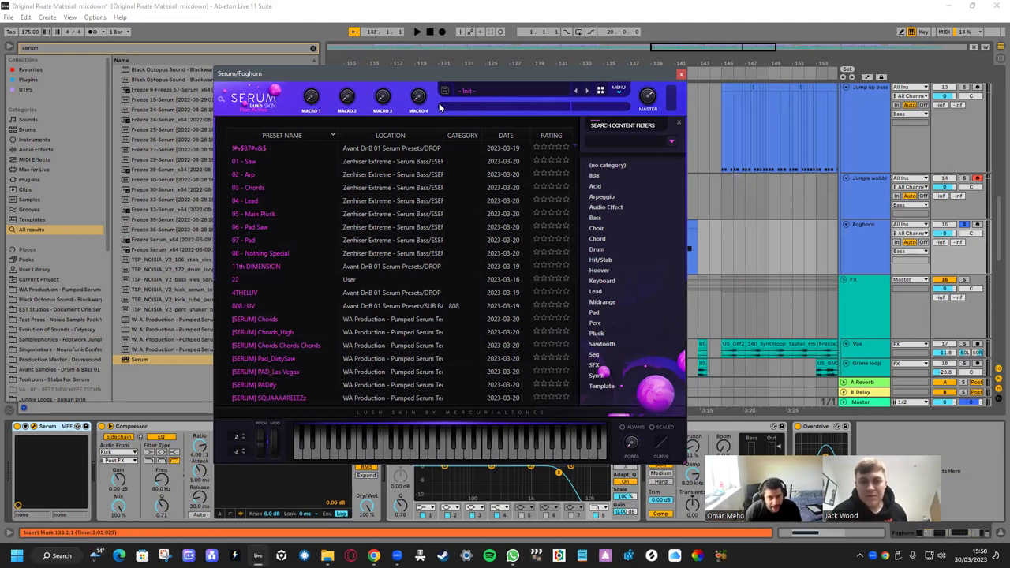
{"action": "left_click", "coordinate": [640, 140]}
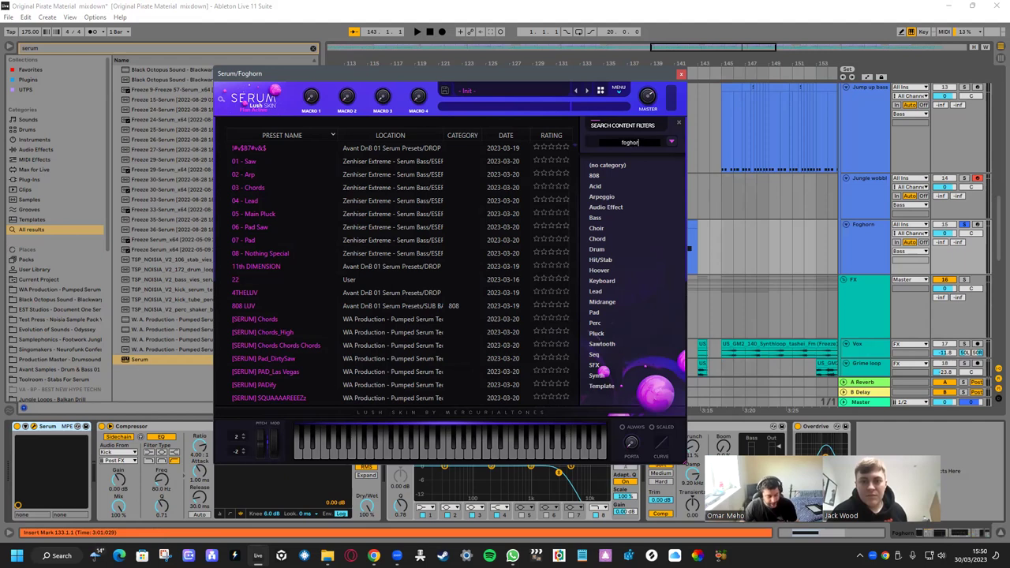
- Filter Serum's presets to 'foghorn' and load DR_FOGHORN_10_BASS
{"action": "key", "text": "Return"}
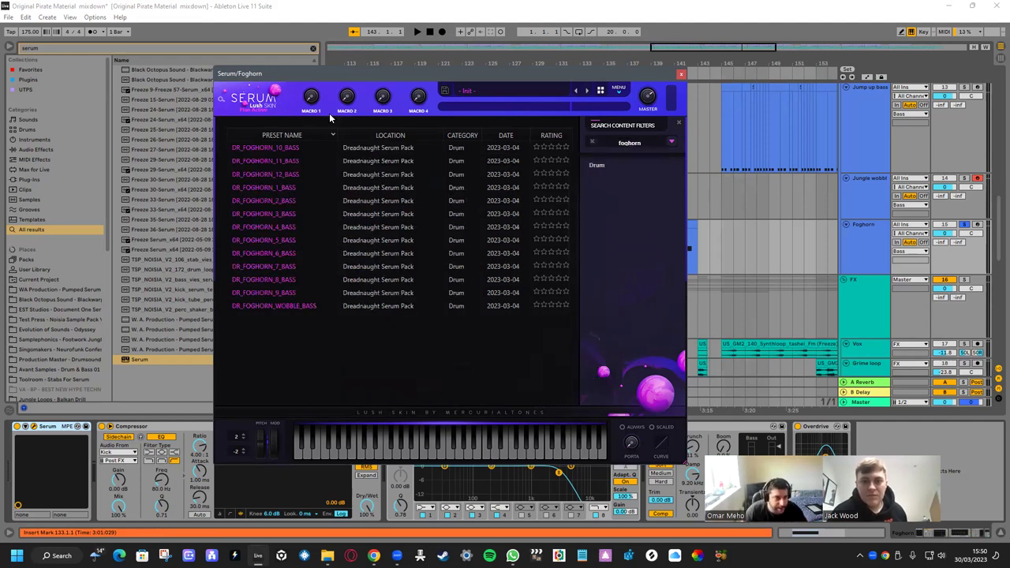
{"action": "left_click_drag", "start_coordinate": [328, 73], "coordinate": [281, 132]}
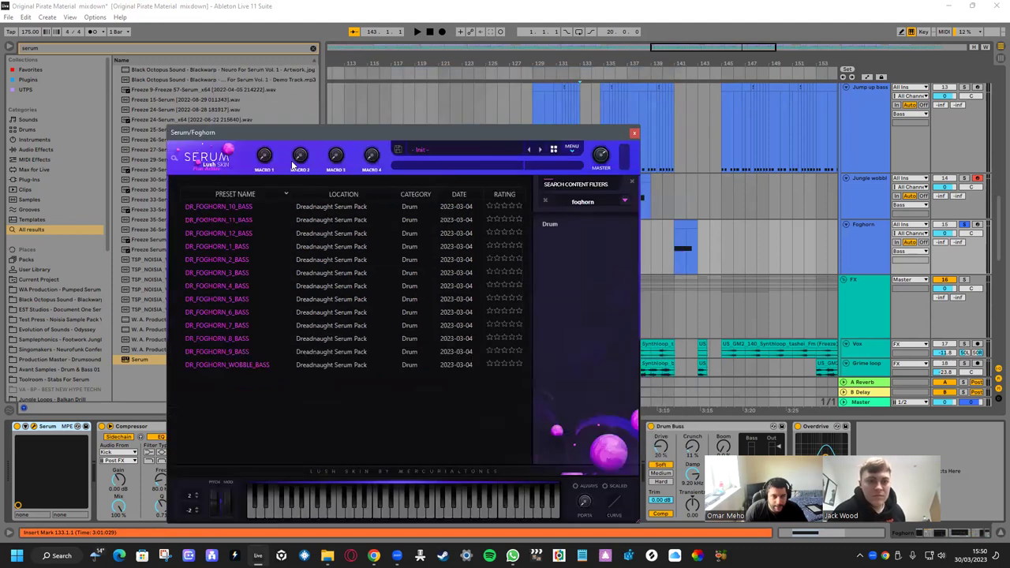
{"action": "left_click", "coordinate": [252, 207]}
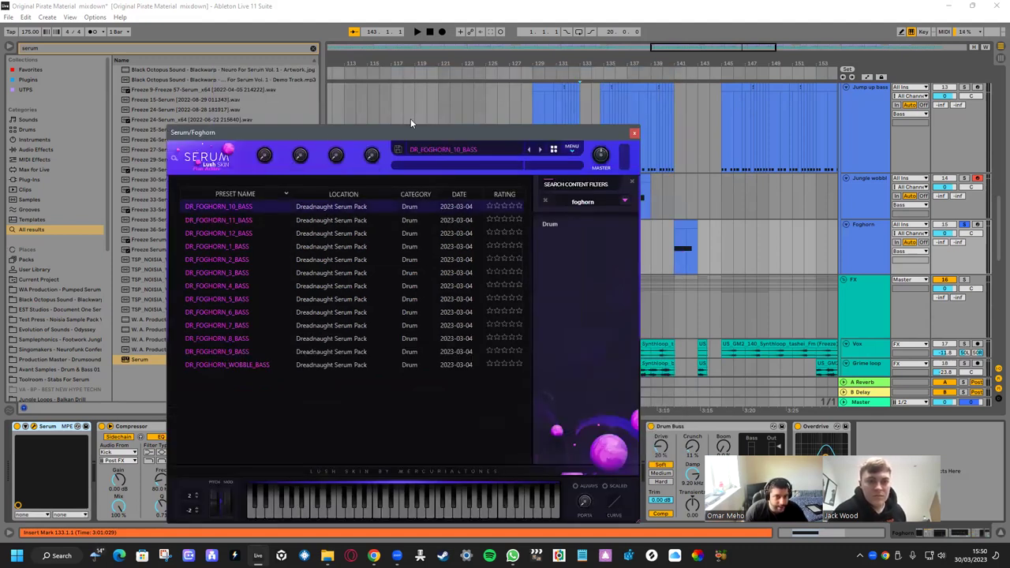
{"action": "left_click_drag", "start_coordinate": [411, 130], "coordinate": [263, 29]}
{"action": "left_click", "coordinate": [580, 252]}
- Audition DR_FOGHORN_11_BASS and DR_FOGHORN_12_BASS during playback, keep 12, and close Serum
{"action": "key", "text": "space"}
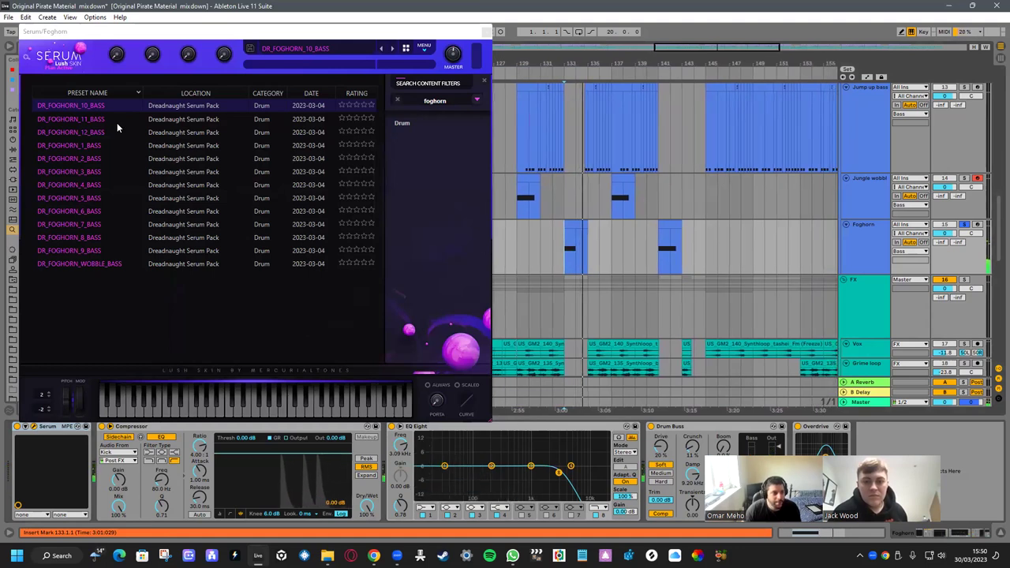
{"action": "left_click", "coordinate": [154, 120]}
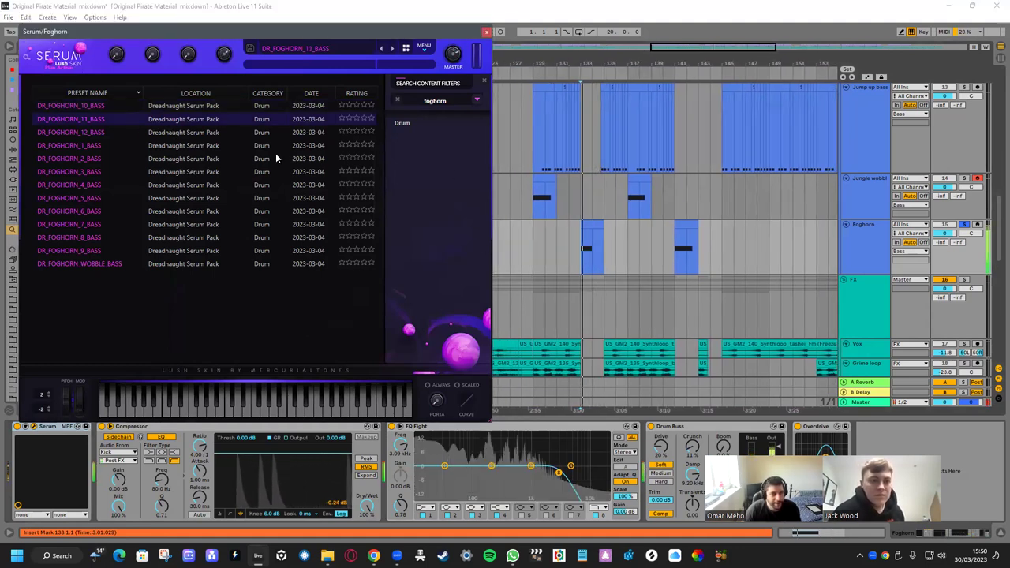
{"action": "left_click", "coordinate": [207, 132]}
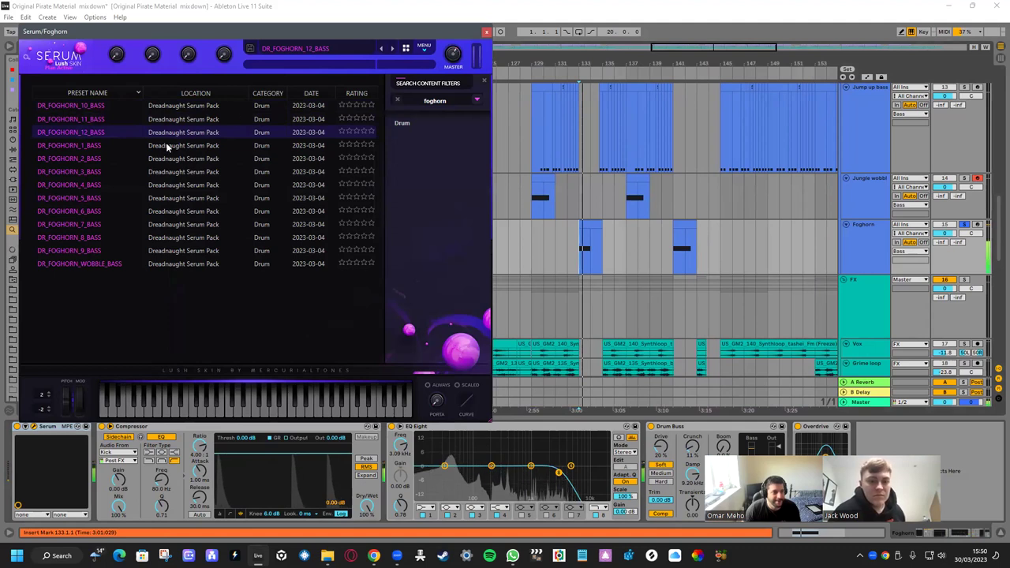
{"action": "key", "text": "space"}
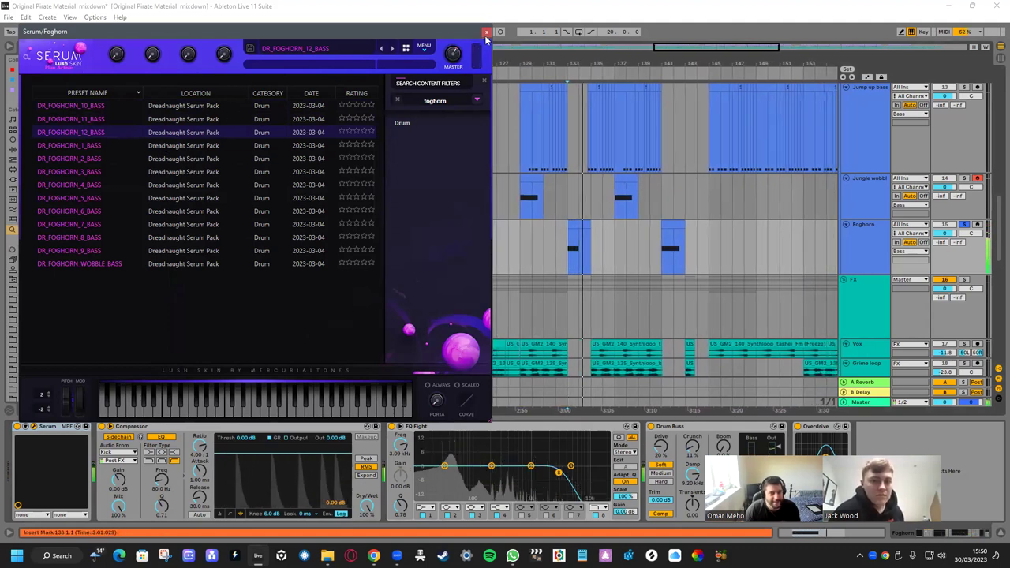
{"action": "left_click", "coordinate": [487, 31]}
- Play from around bar 29, close the device chain and hide the file browser
{"action": "scroll", "coordinate": [433, 207], "scroll_direction": "down", "scroll_amount": 5}
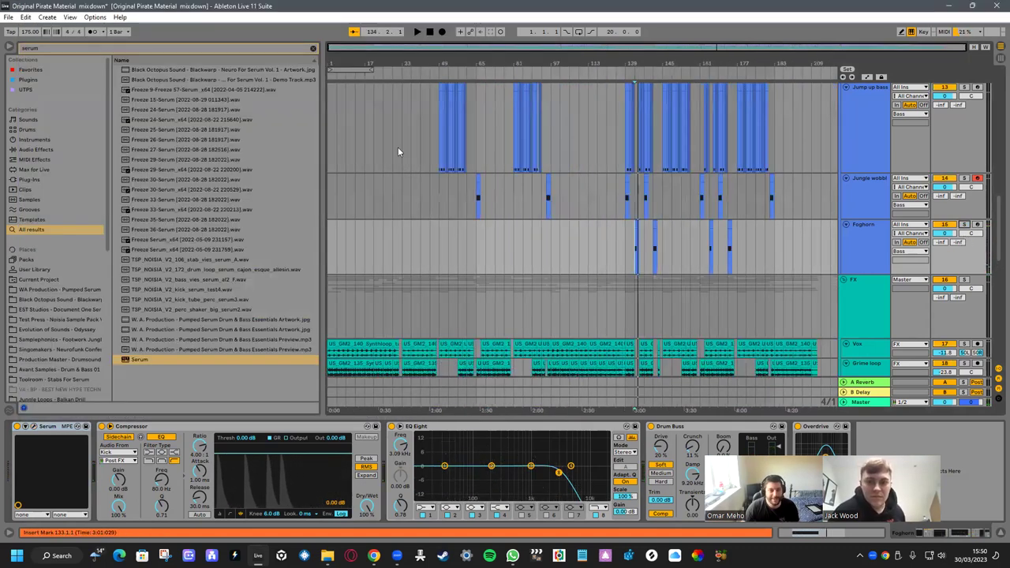
{"action": "scroll", "coordinate": [396, 134], "scroll_direction": "up", "scroll_amount": 3}
{"action": "left_click", "coordinate": [394, 74]}
{"action": "scroll", "coordinate": [395, 175], "scroll_direction": "up", "scroll_amount": 2}
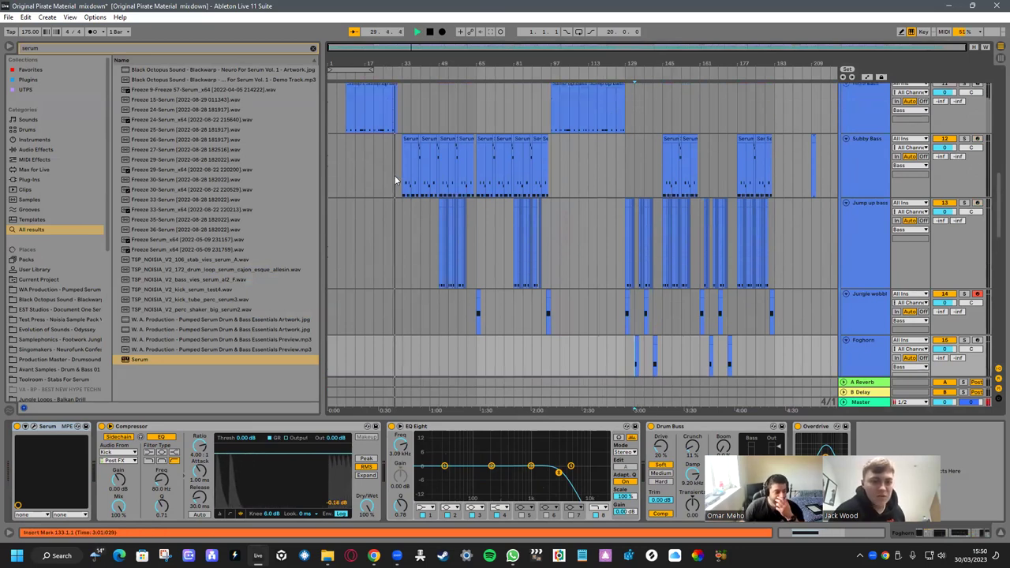
{"action": "double_click", "coordinate": [367, 418]}
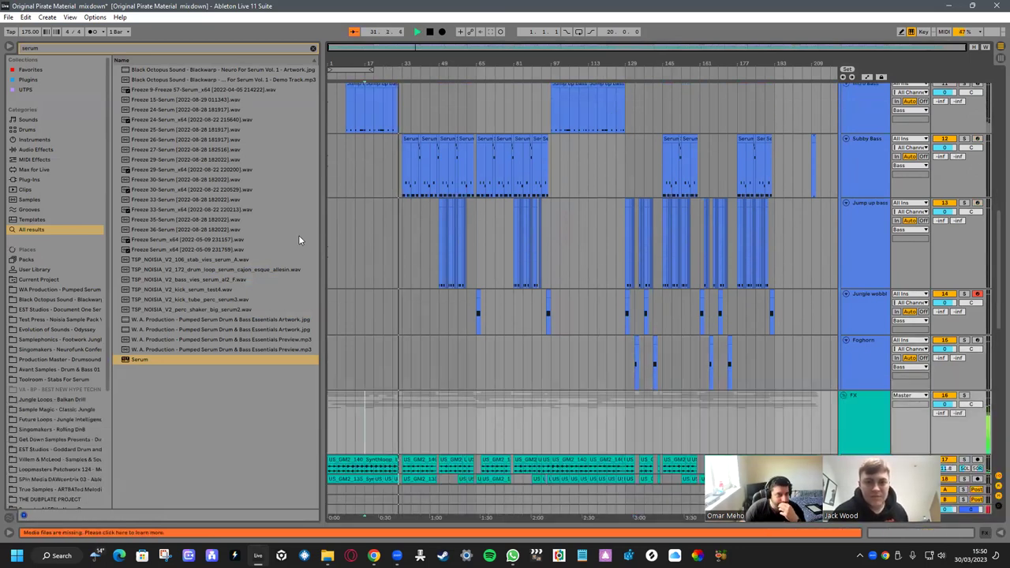
{"action": "key", "text": "ctrl+alt+b"}
- Show the Subby Bass device chain, set the start at bar 41, compact its compressor
{"action": "left_click", "coordinate": [251, 173]}
{"action": "scroll", "coordinate": [259, 177], "scroll_direction": "up", "scroll_amount": 2}
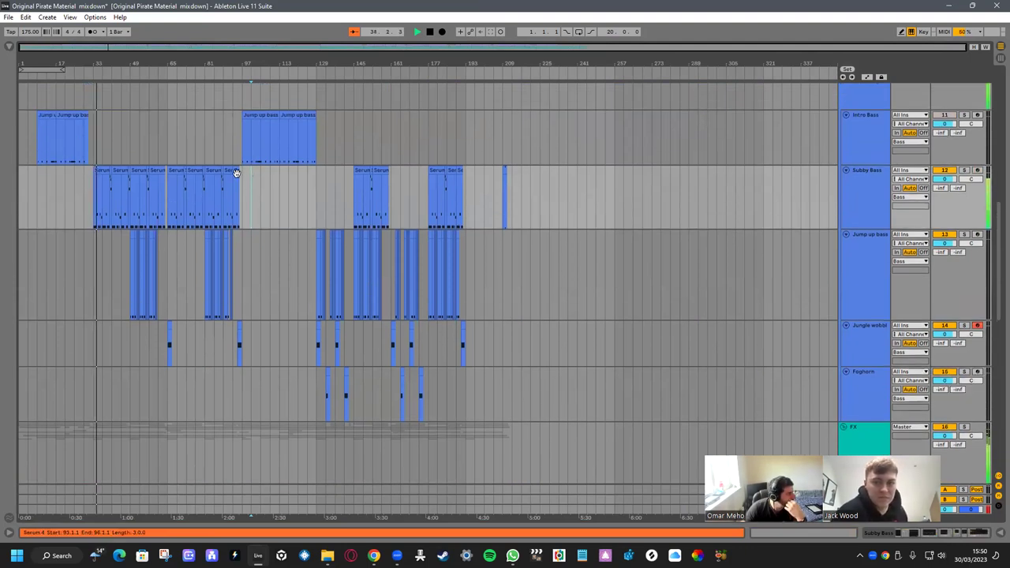
{"action": "double_click", "coordinate": [833, 196]}
{"action": "double_click", "coordinate": [867, 174]}
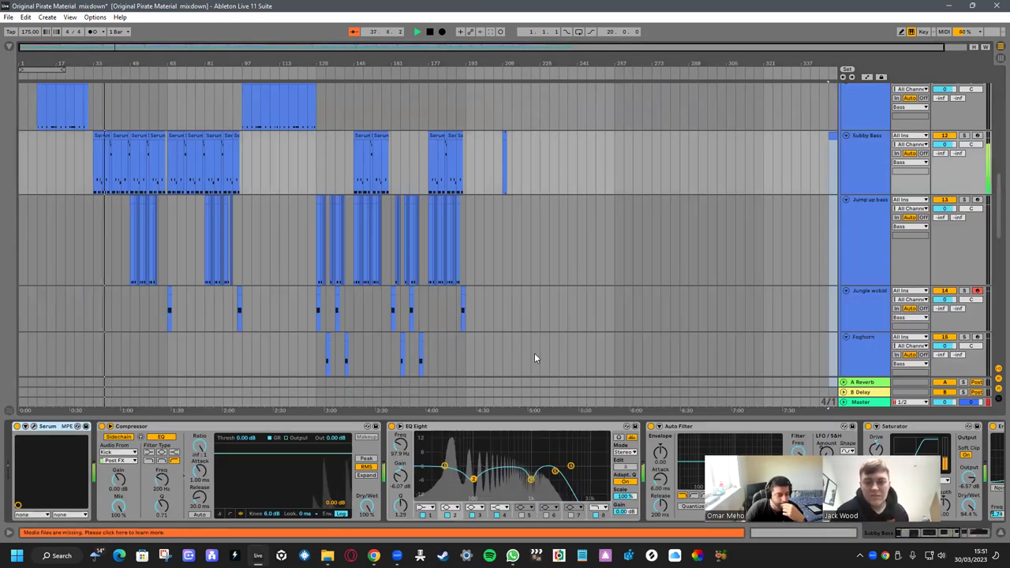
{"action": "left_click", "coordinate": [110, 301]}
{"action": "scroll", "coordinate": [109, 296], "scroll_direction": "up", "scroll_amount": 5}
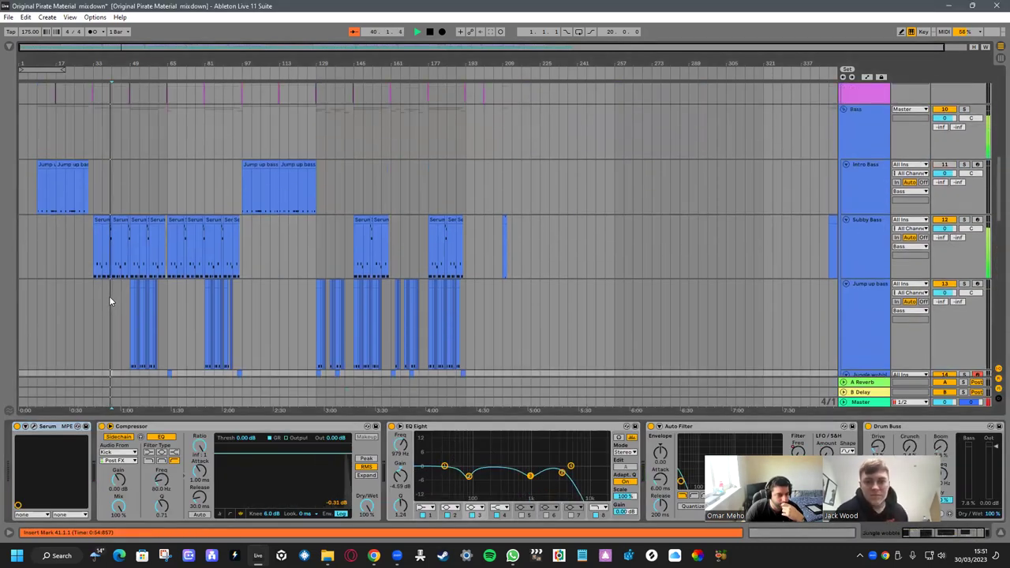
{"action": "scroll", "coordinate": [116, 296], "scroll_direction": "up", "scroll_amount": 5}
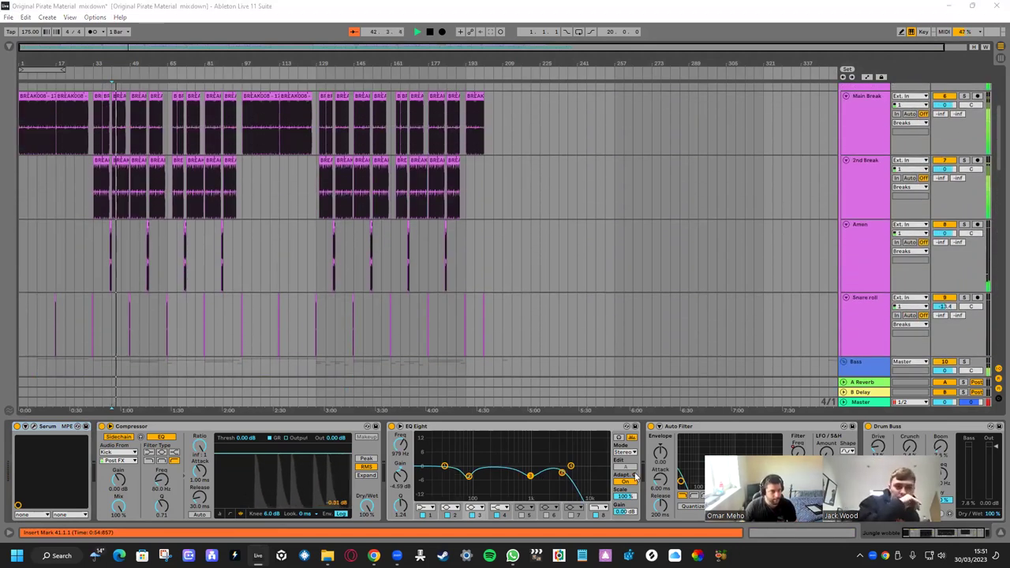
{"action": "scroll", "coordinate": [145, 313], "scroll_direction": "down", "scroll_amount": 5}
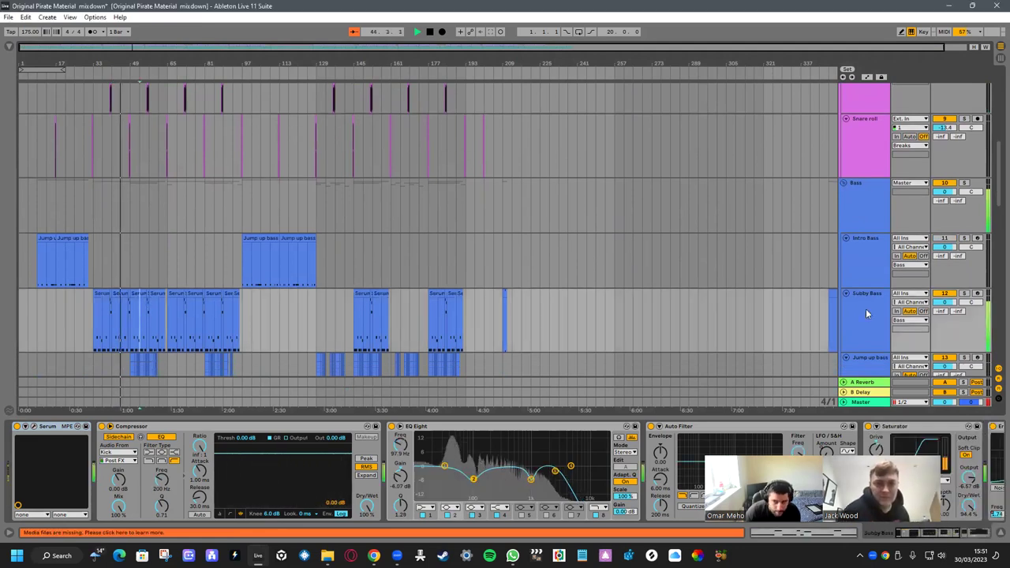
{"action": "left_click", "coordinate": [221, 513]}
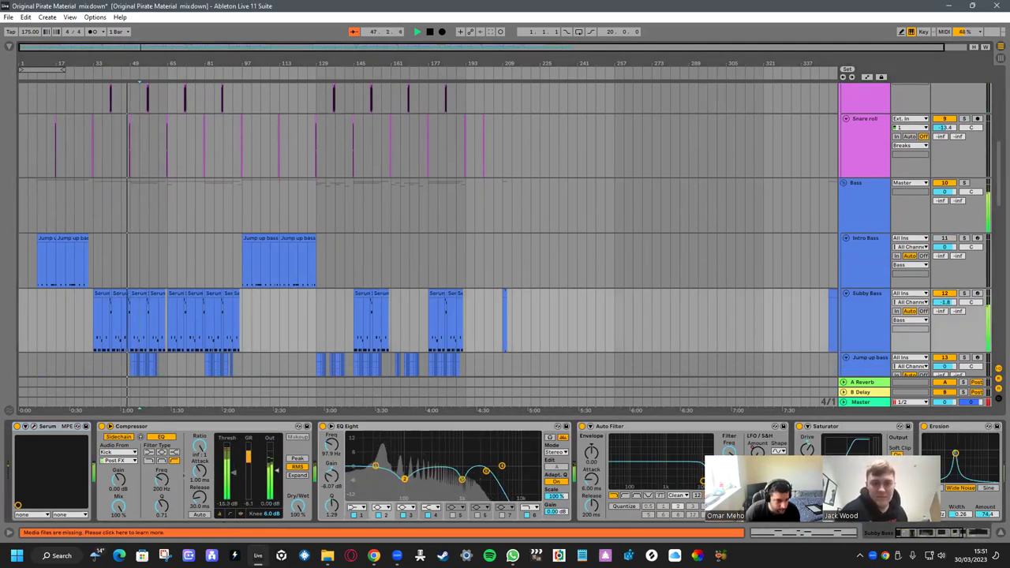
- Select the Jump up bass track, collapse its compressor to meter view, and stop playback
{"action": "scroll", "coordinate": [83, 275], "scroll_direction": "down", "scroll_amount": 3}
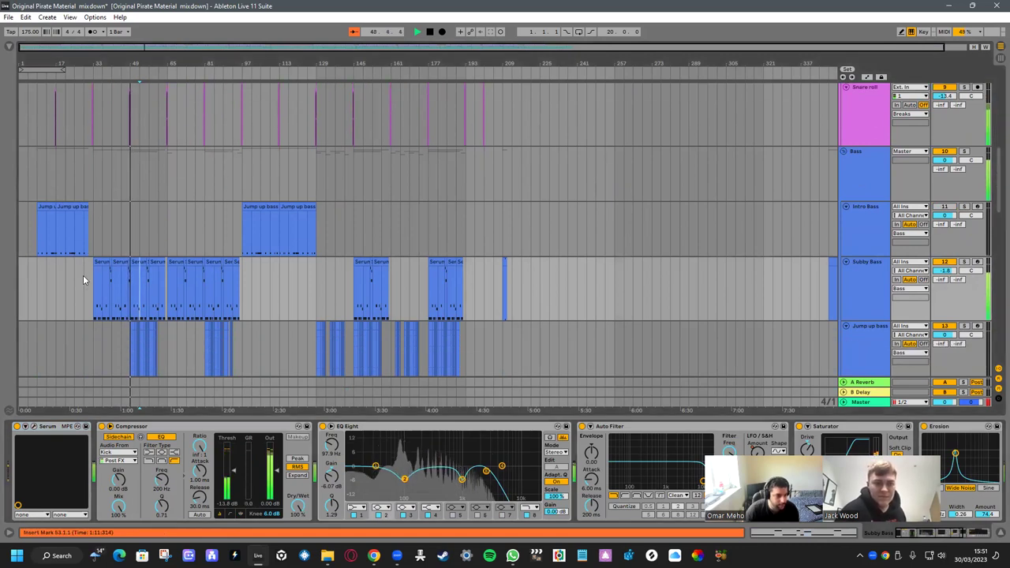
{"action": "left_click", "coordinate": [852, 302]}
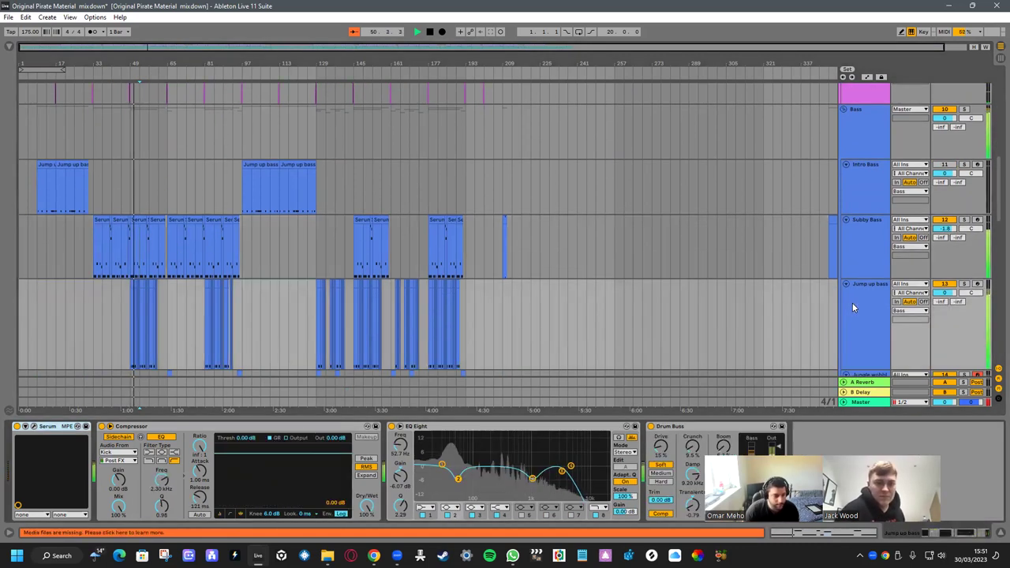
{"action": "left_click", "coordinate": [220, 515]}
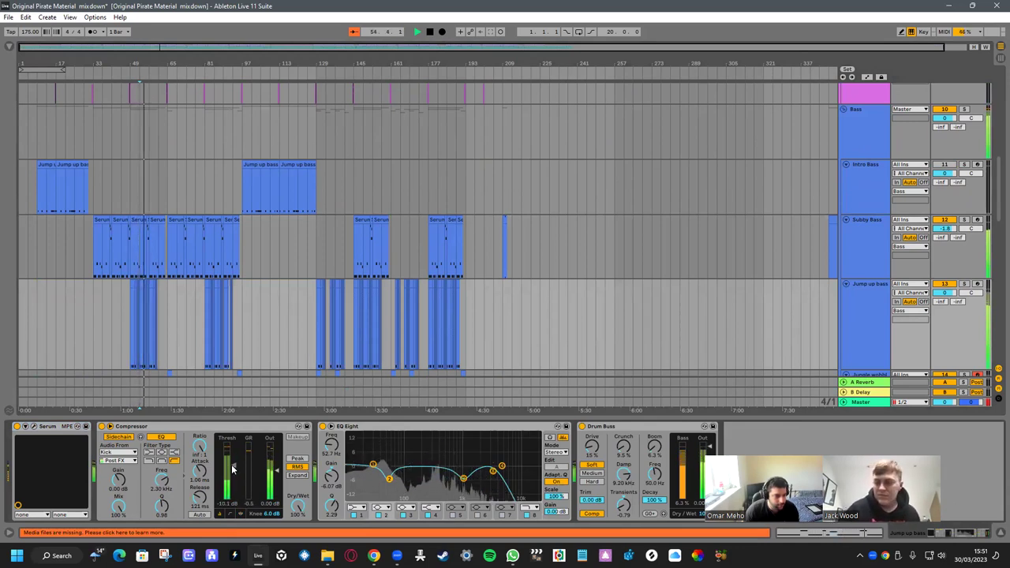
{"action": "scroll", "coordinate": [993, 282], "scroll_direction": "down", "scroll_amount": 2}
{"action": "key", "text": "space"}
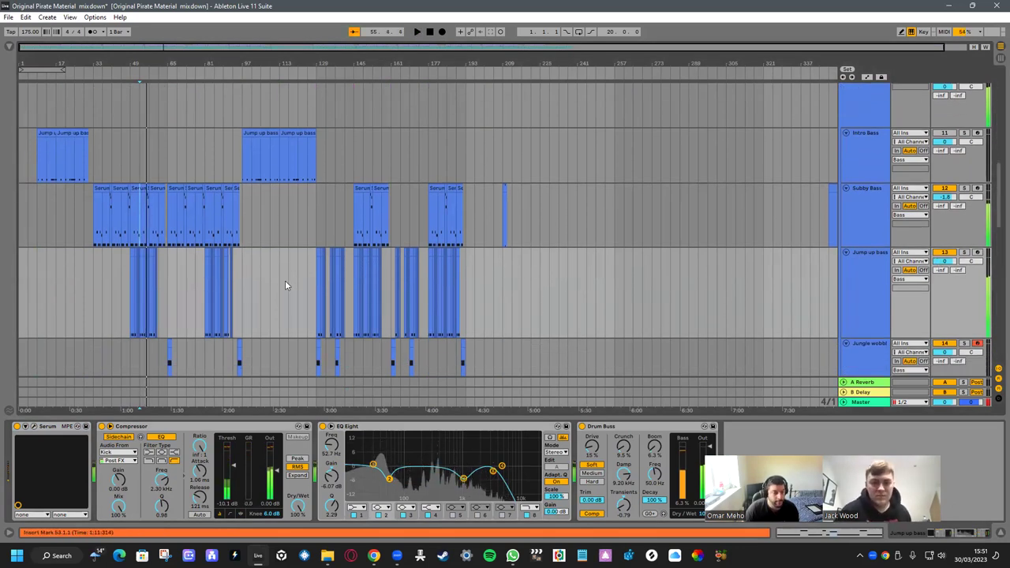
- Play from bar 49 and bring up the Jump up bass Serum's FX rack with the compressor
{"action": "left_click", "coordinate": [130, 301]}
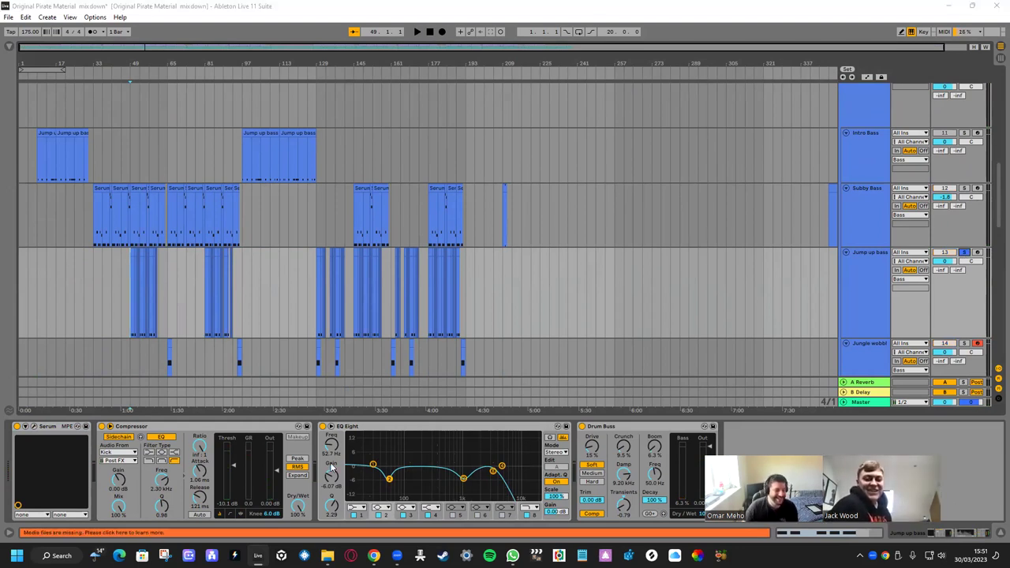
{"action": "left_click", "coordinate": [130, 320]}
{"action": "key", "text": "space"}
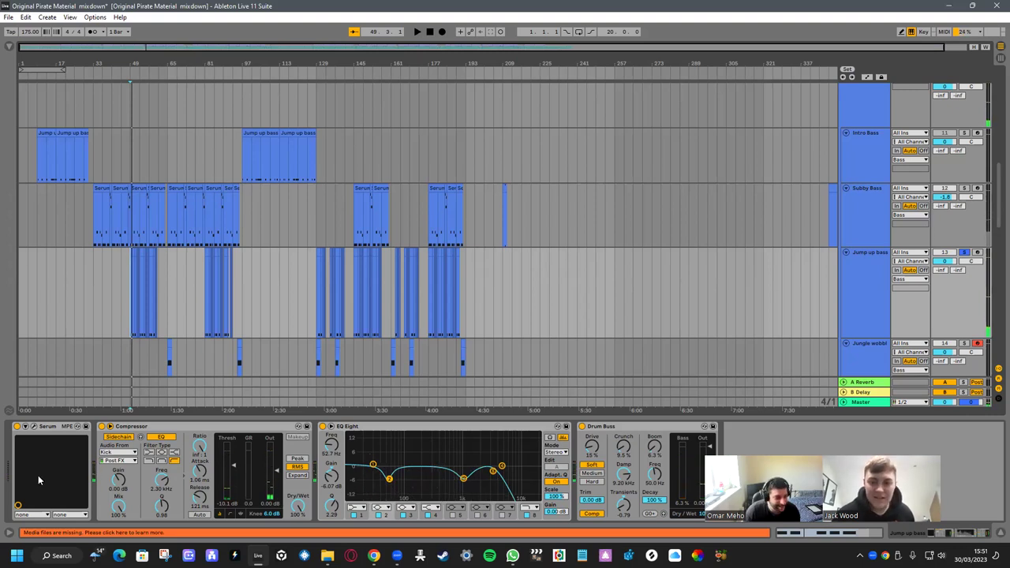
{"action": "left_click", "coordinate": [33, 427]}
{"action": "left_click", "coordinate": [274, 128]}
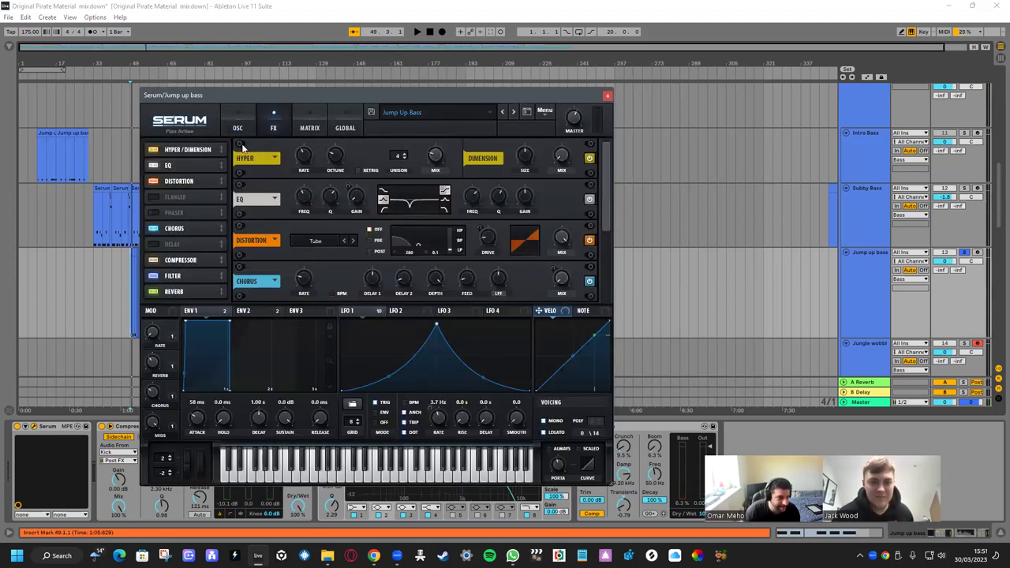
{"action": "left_click", "coordinate": [171, 261]}
- While playing, lower Serum's compressor mix, set Ratio to Limit and pull Threshold down
{"action": "key", "text": "space"}
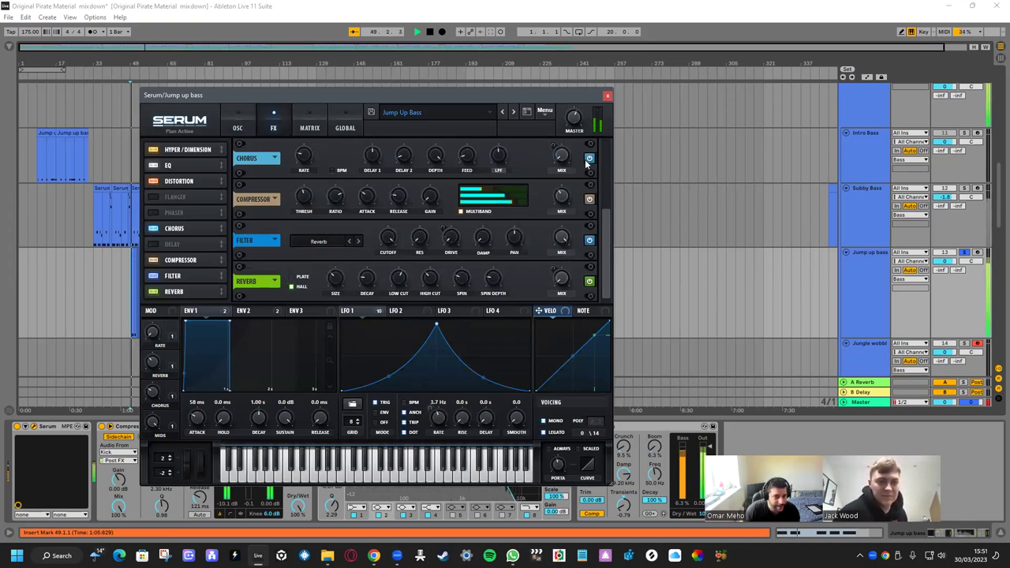
{"action": "left_click_drag", "start_coordinate": [559, 221], "coordinate": [562, 212]}
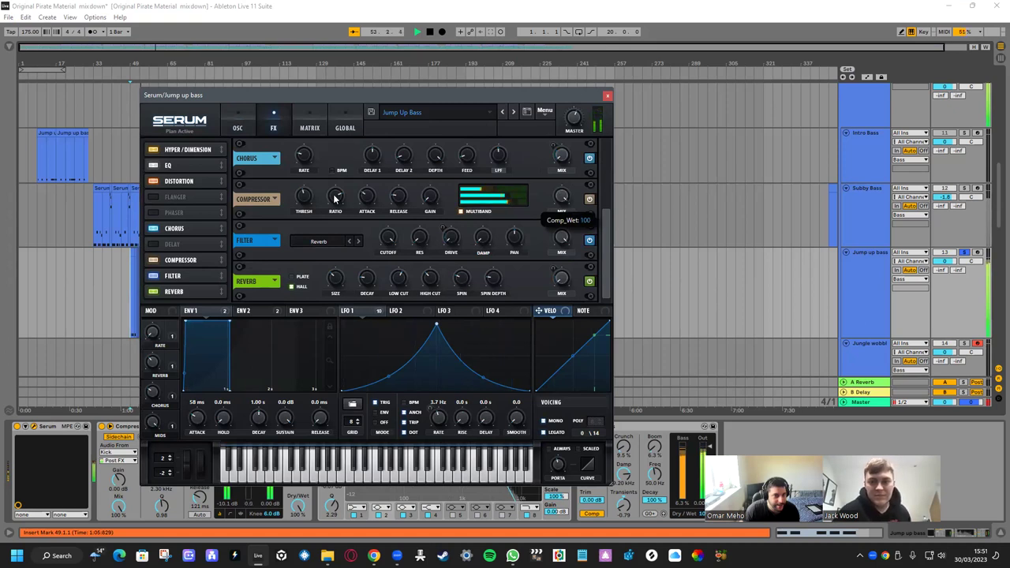
{"action": "left_click_drag", "start_coordinate": [335, 198], "coordinate": [355, 175]}
{"action": "left_click_drag", "start_coordinate": [301, 207], "coordinate": [291, 229]}
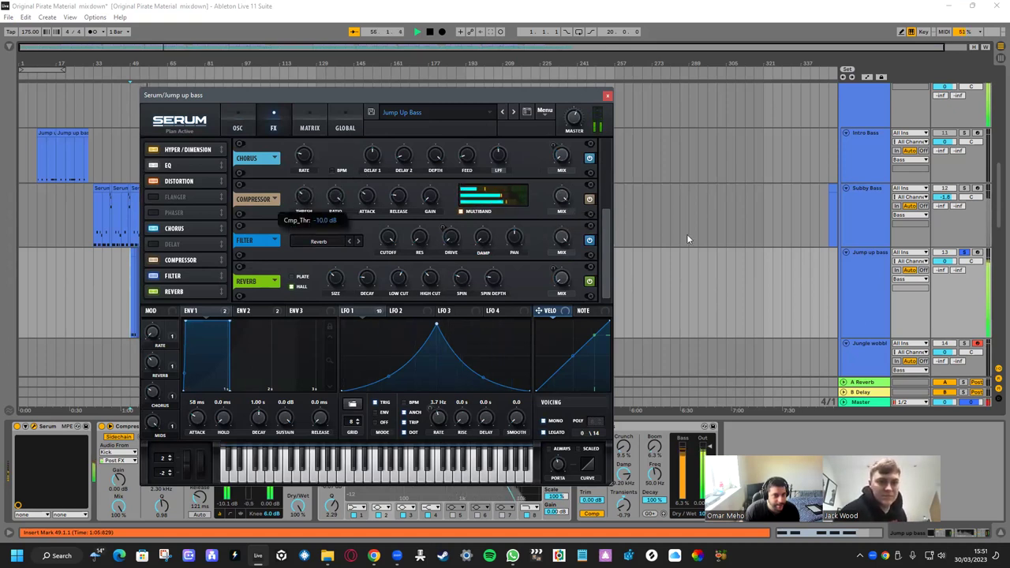
- Close the Serum editor and replay the section from bar 49
{"action": "key", "text": "space"}
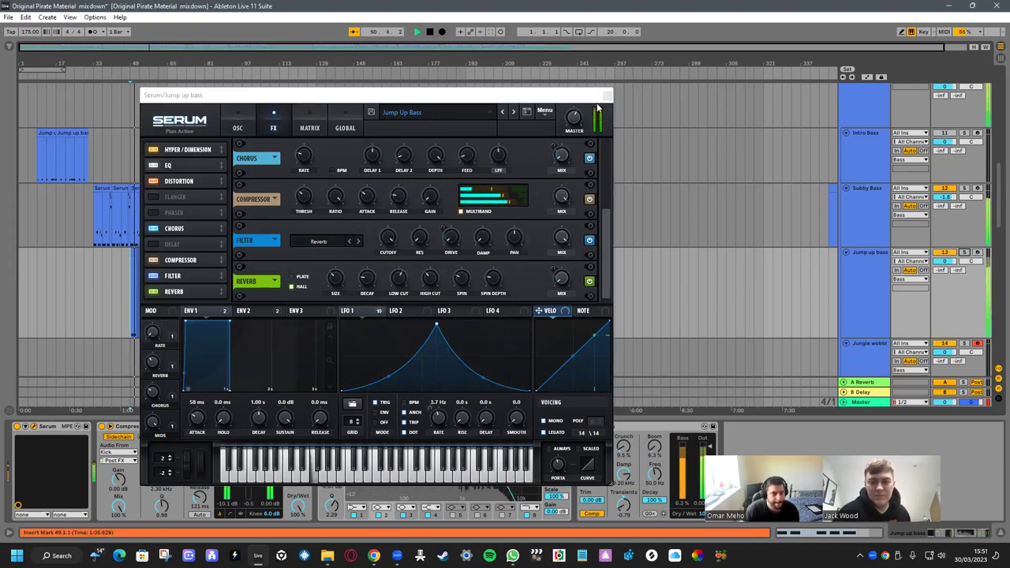
{"action": "left_click", "coordinate": [606, 96]}
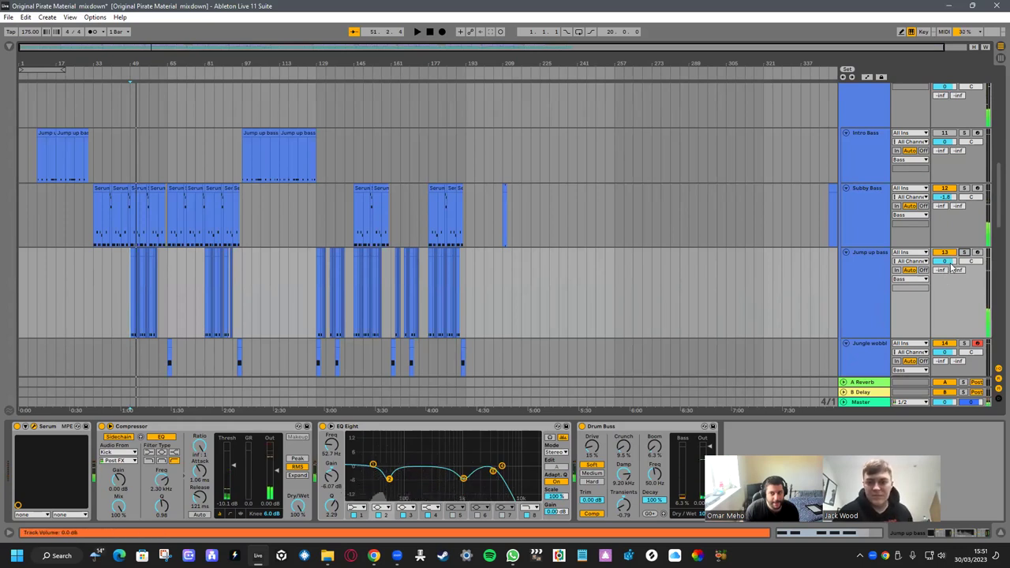
{"action": "key", "text": "space"}
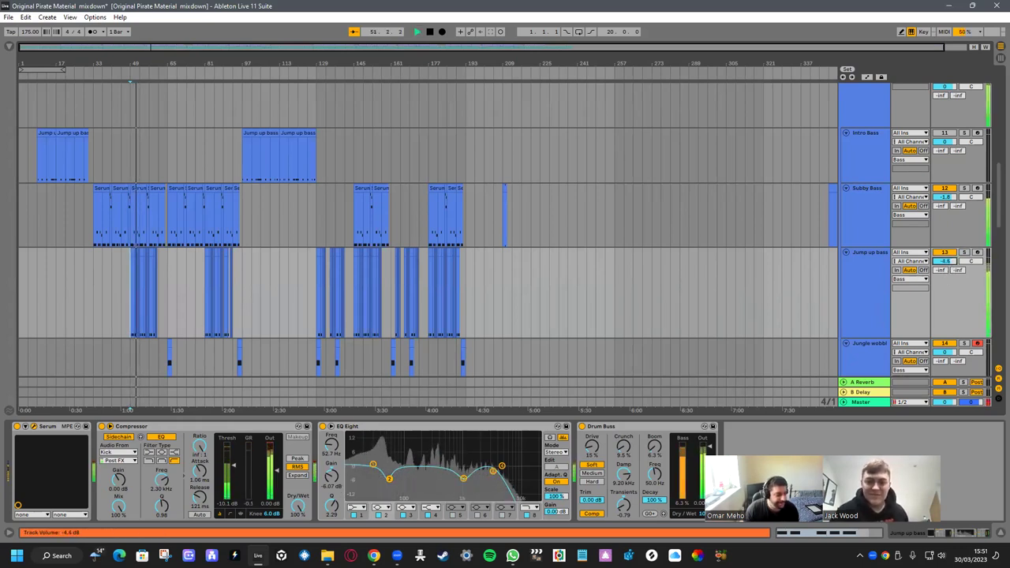
- Select the FX group track, save the Set, and stop playback
{"action": "scroll", "coordinate": [342, 241], "scroll_direction": "down", "scroll_amount": 5}
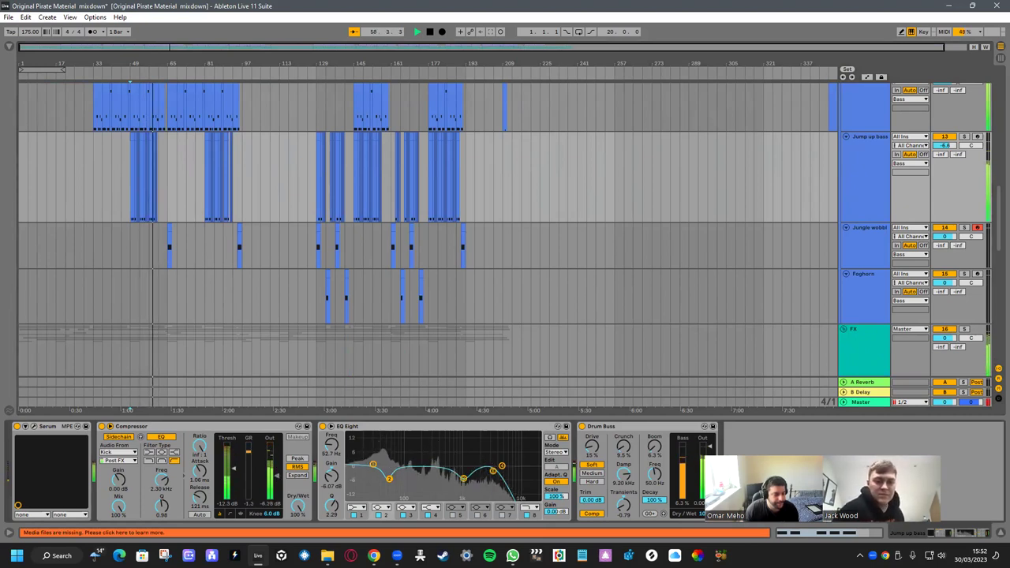
{"action": "scroll", "coordinate": [165, 243], "scroll_direction": "down", "scroll_amount": 6}
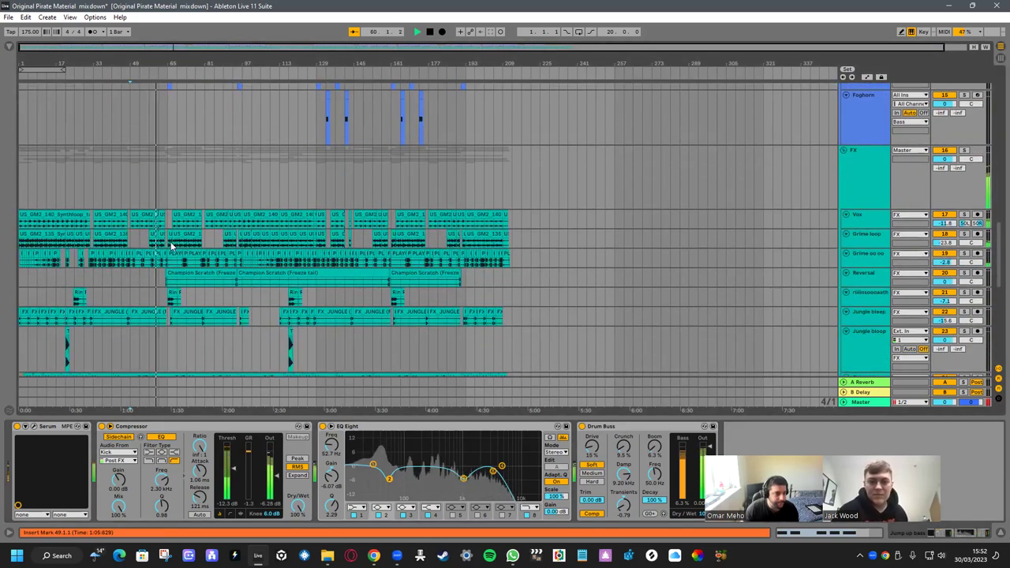
{"action": "left_click", "coordinate": [269, 175]}
{"action": "key", "text": "ctrl+s"}
{"action": "scroll", "coordinate": [148, 274], "scroll_direction": "down", "scroll_amount": 6}
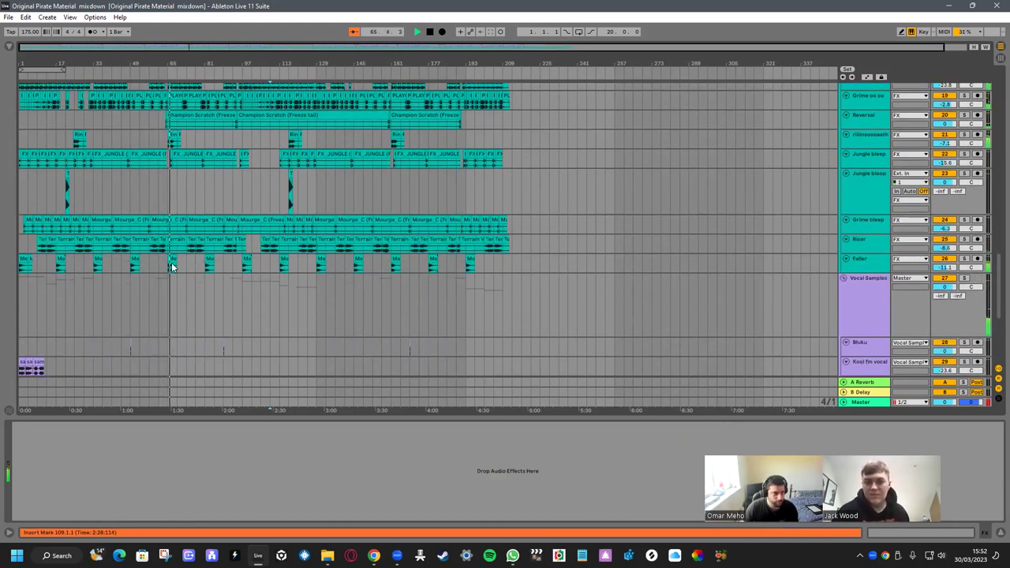
{"action": "scroll", "coordinate": [169, 265], "scroll_direction": "up", "scroll_amount": 10}
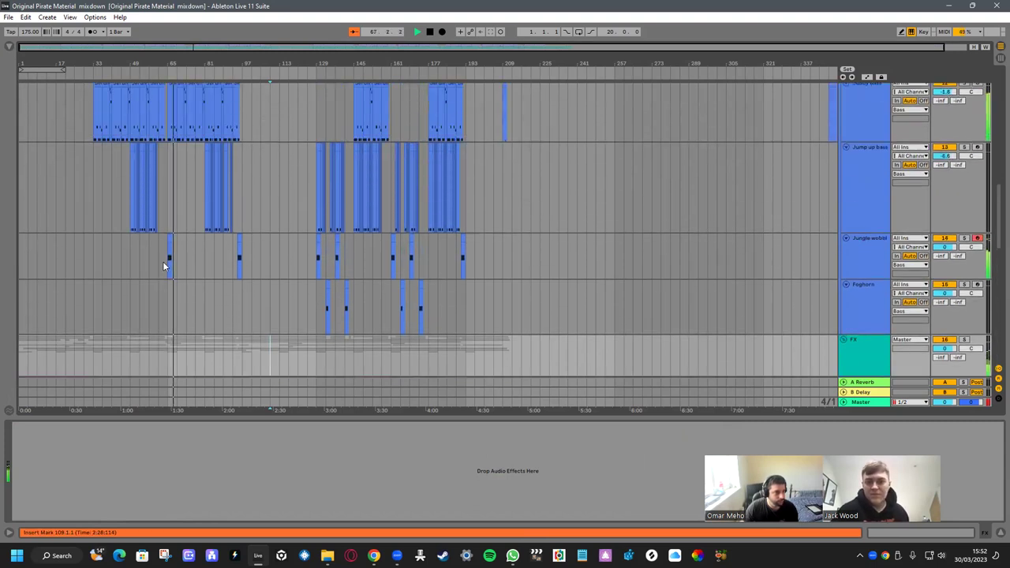
{"action": "scroll", "coordinate": [162, 261], "scroll_direction": "up", "scroll_amount": 10}
{"action": "key", "text": "space"}
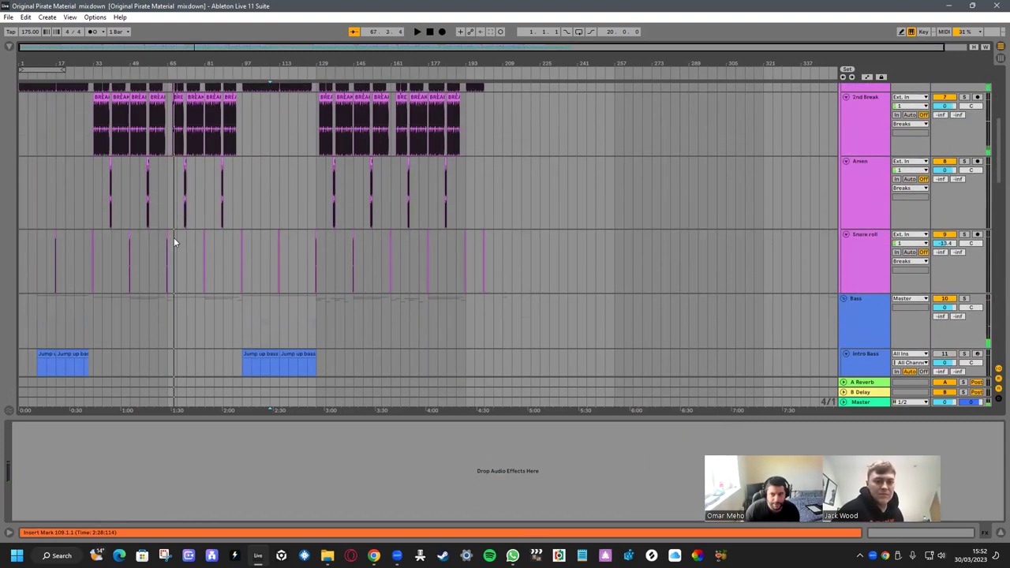
- Inspect the Grime loop, Grime bleep, Jungle bleep and Reversal tracks' devices
{"action": "scroll", "coordinate": [170, 242], "scroll_direction": "up", "scroll_amount": 10}
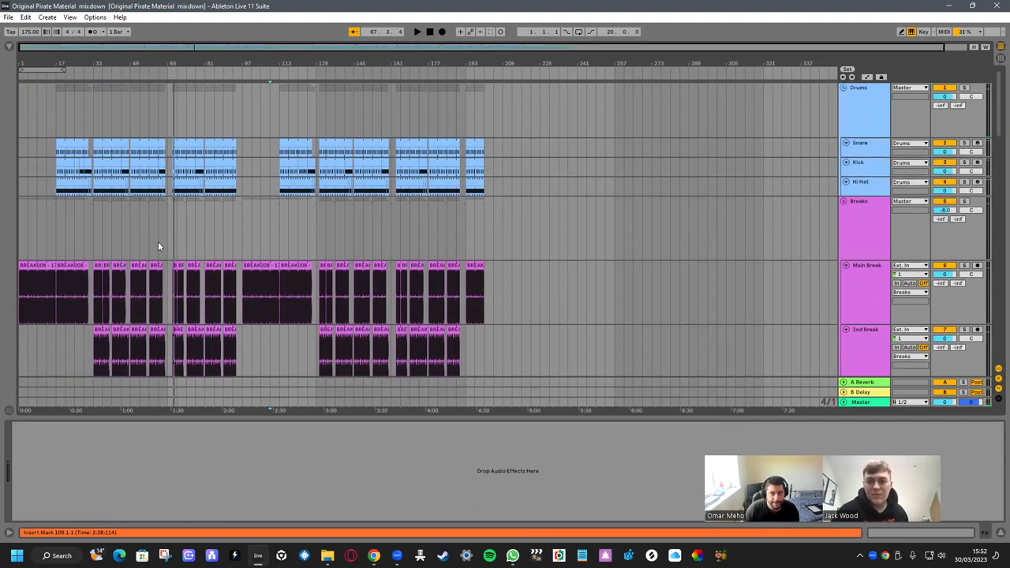
{"action": "scroll", "coordinate": [156, 248], "scroll_direction": "down", "scroll_amount": 10}
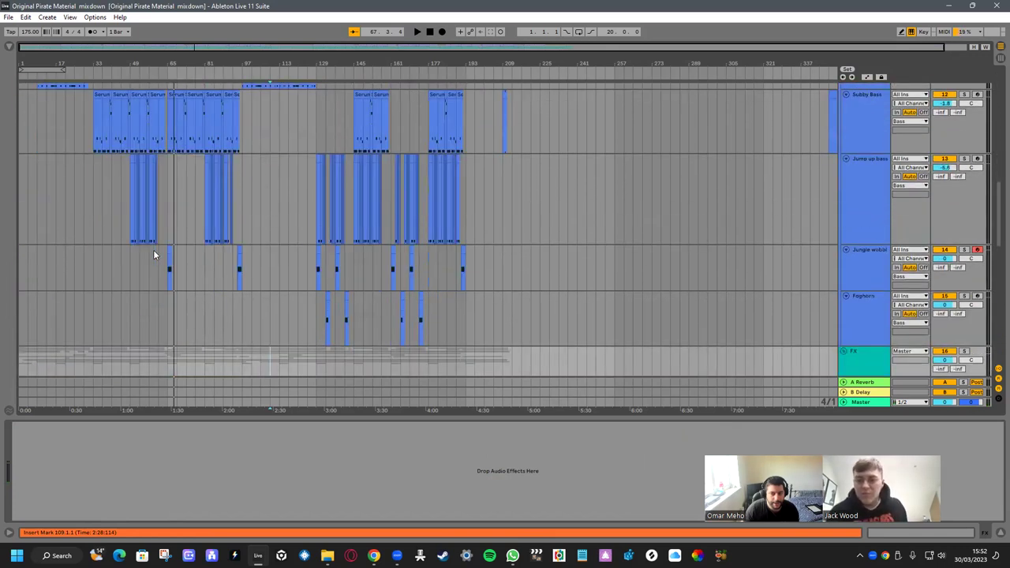
{"action": "scroll", "coordinate": [156, 250], "scroll_direction": "down", "scroll_amount": 8}
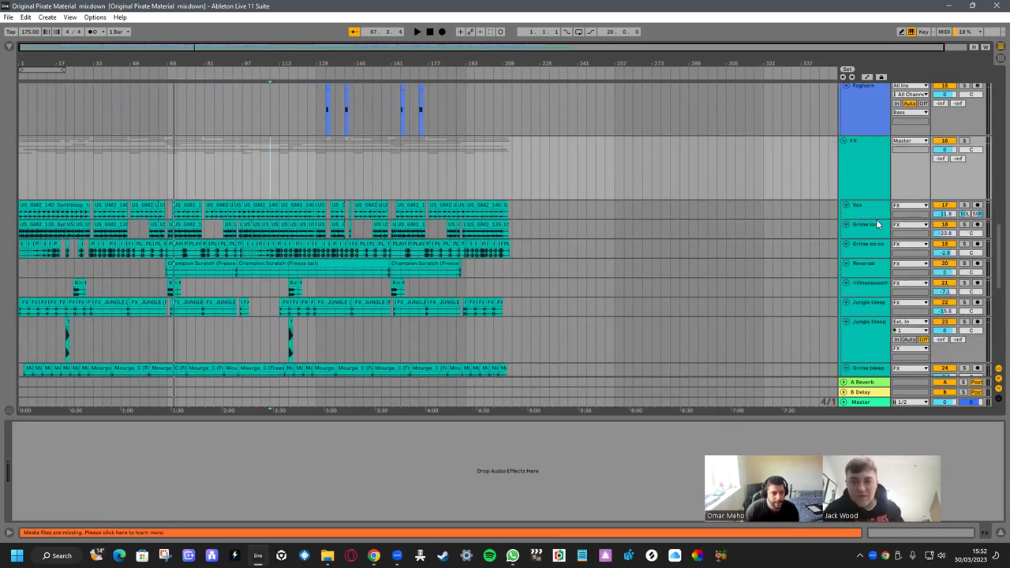
{"action": "left_click", "coordinate": [877, 222]}
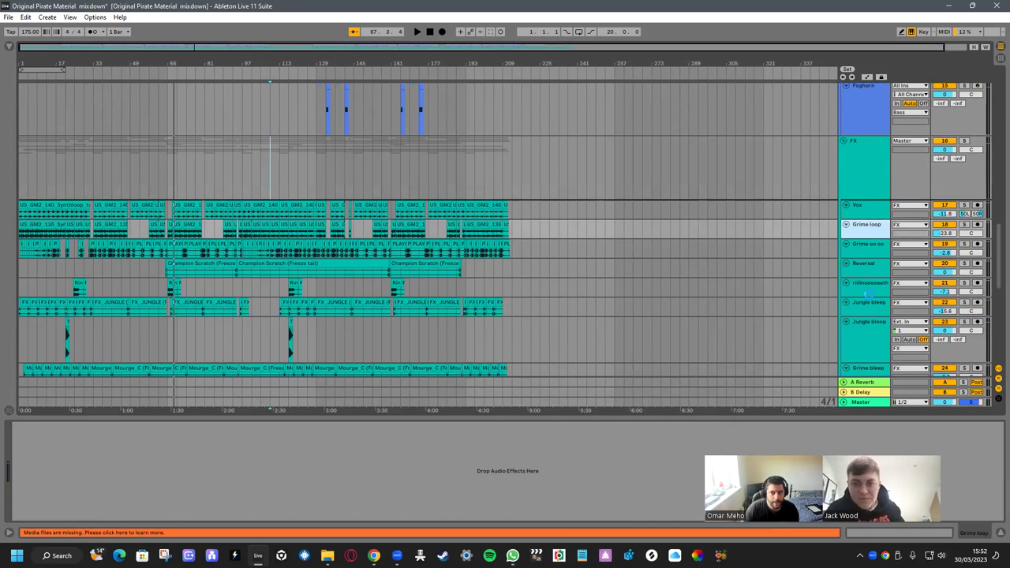
{"action": "scroll", "coordinate": [866, 266], "scroll_direction": "down", "scroll_amount": 5}
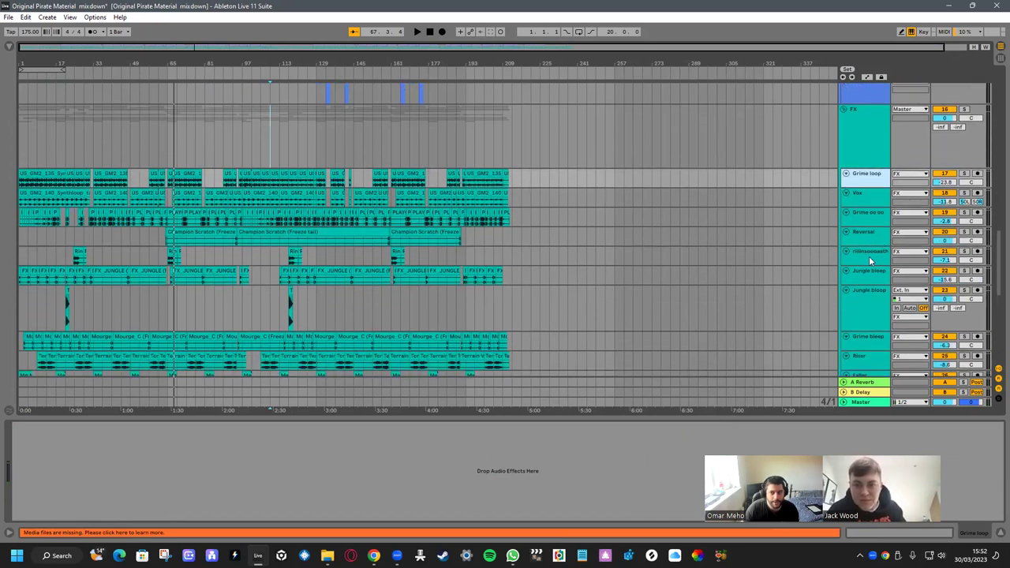
{"action": "left_click", "coordinate": [874, 284]}
{"action": "left_click", "coordinate": [876, 260]}
{"action": "left_click", "coordinate": [868, 224]}
{"action": "left_click", "coordinate": [872, 180]}
- Select the last vocal sample track, then show the Bluku track's effect chain
{"action": "scroll", "coordinate": [850, 252], "scroll_direction": "down", "scroll_amount": 10}
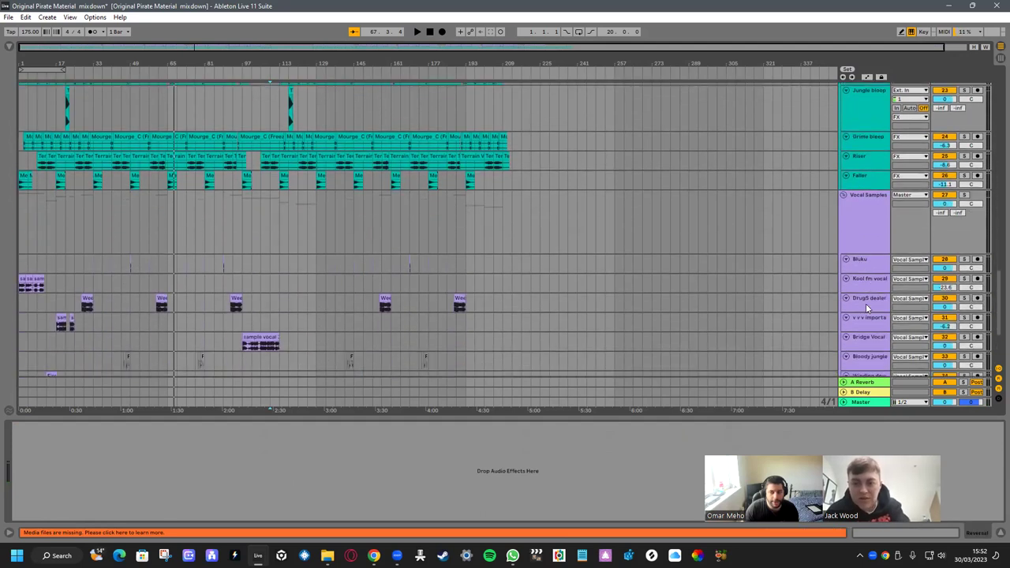
{"action": "scroll", "coordinate": [868, 284], "scroll_direction": "down", "scroll_amount": 4}
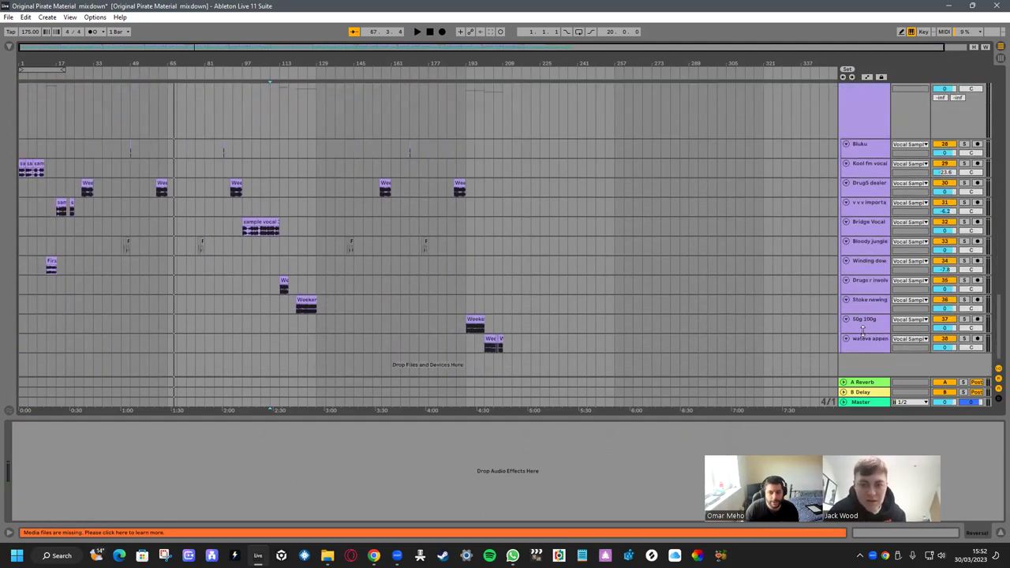
{"action": "left_click", "coordinate": [868, 341]}
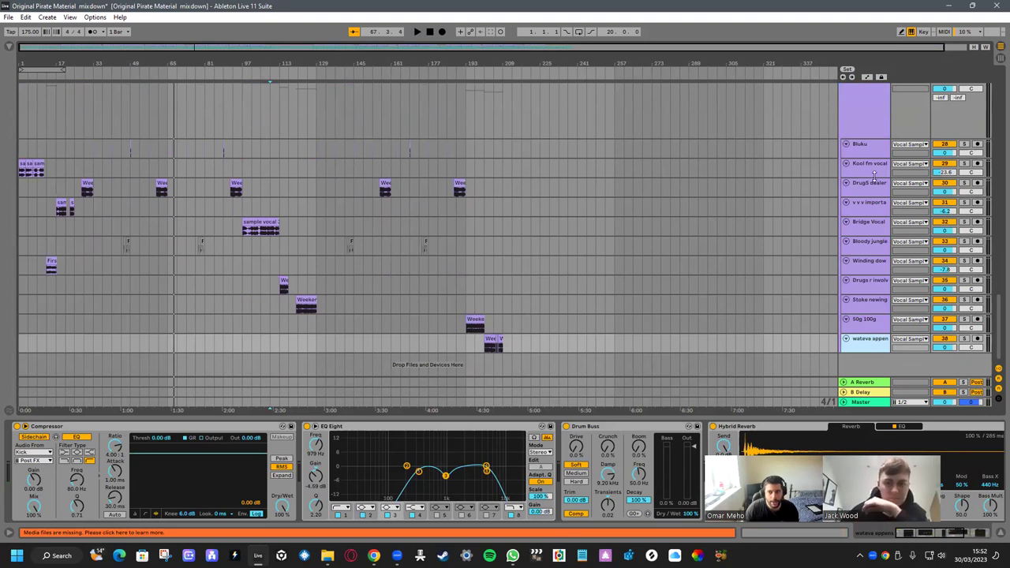
{"action": "left_click", "coordinate": [873, 151]}
- Solo Bluku and play from bar 67, then unsolo and restart just before bar 67
{"action": "scroll", "coordinate": [206, 160], "scroll_direction": "up", "scroll_amount": 10}
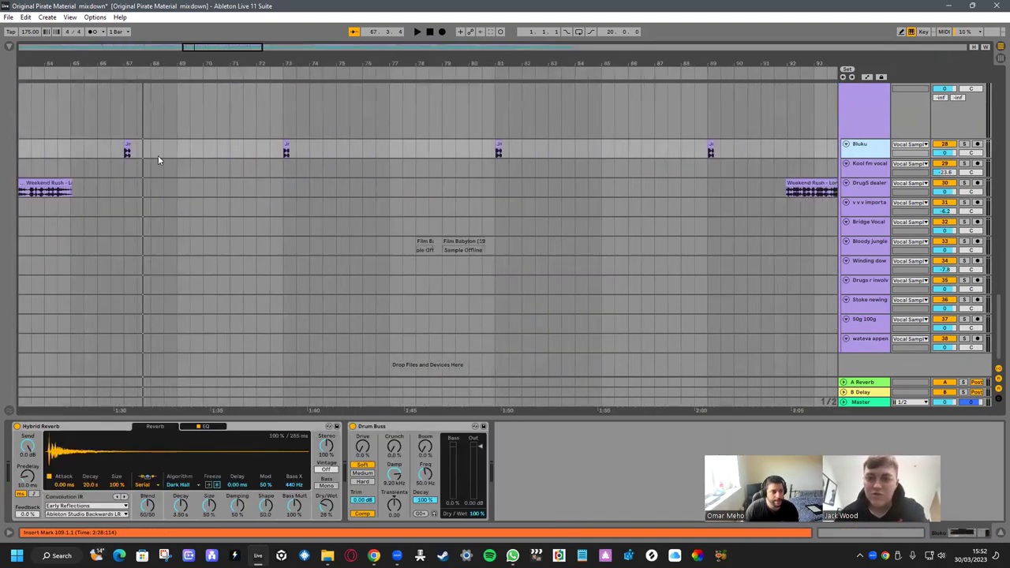
{"action": "left_click", "coordinate": [963, 145]}
{"action": "key", "text": "space"}
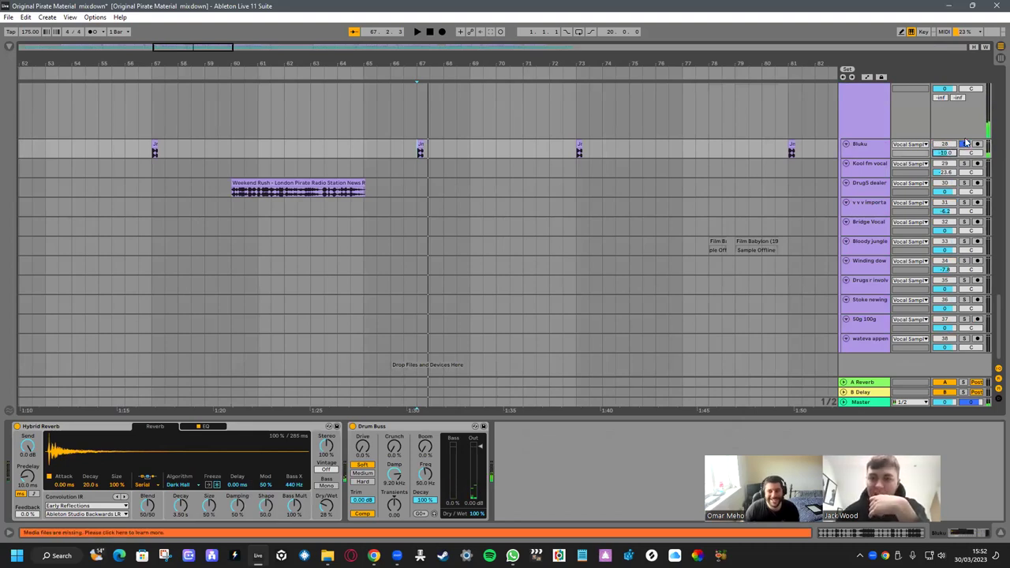
{"action": "left_click", "coordinate": [963, 144]}
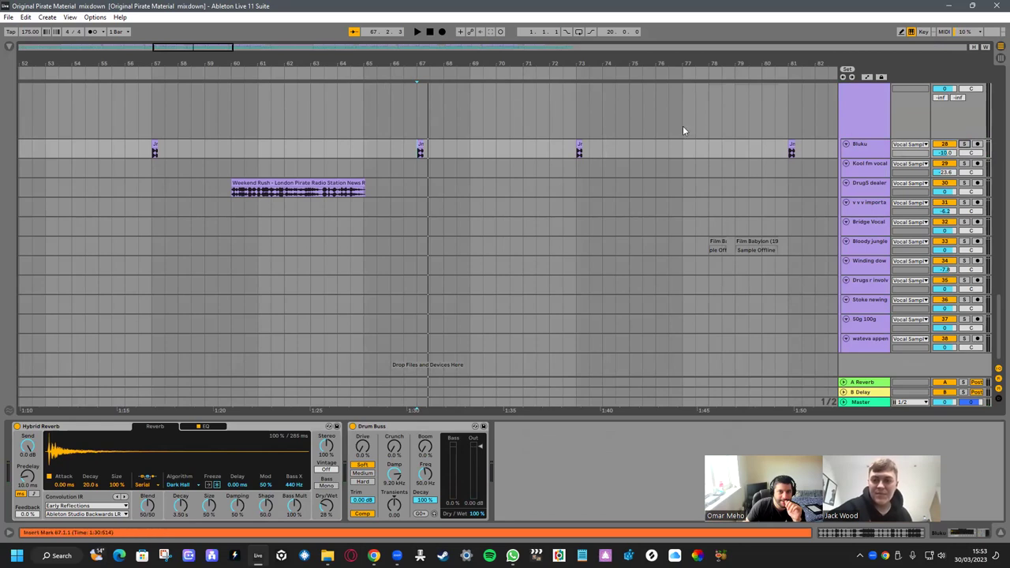
{"action": "left_click", "coordinate": [337, 73]}
{"action": "left_click", "coordinate": [919, 194]}
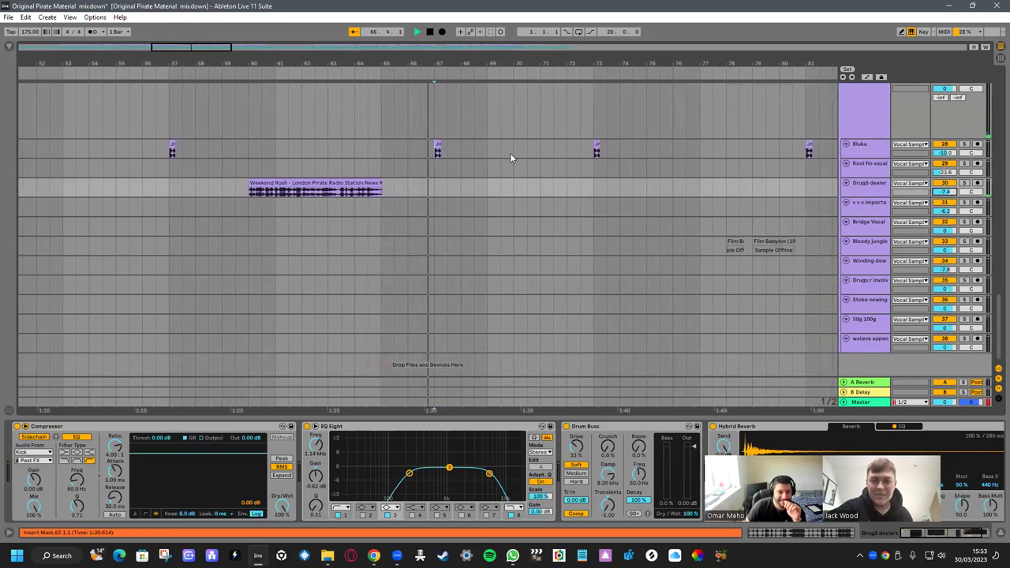
- Switch Bluku to Split Stereo Pan Mode, enlarge its lane, and raise its reverb send
{"action": "right_click", "coordinate": [976, 155]}
{"action": "left_click", "coordinate": [923, 207]}
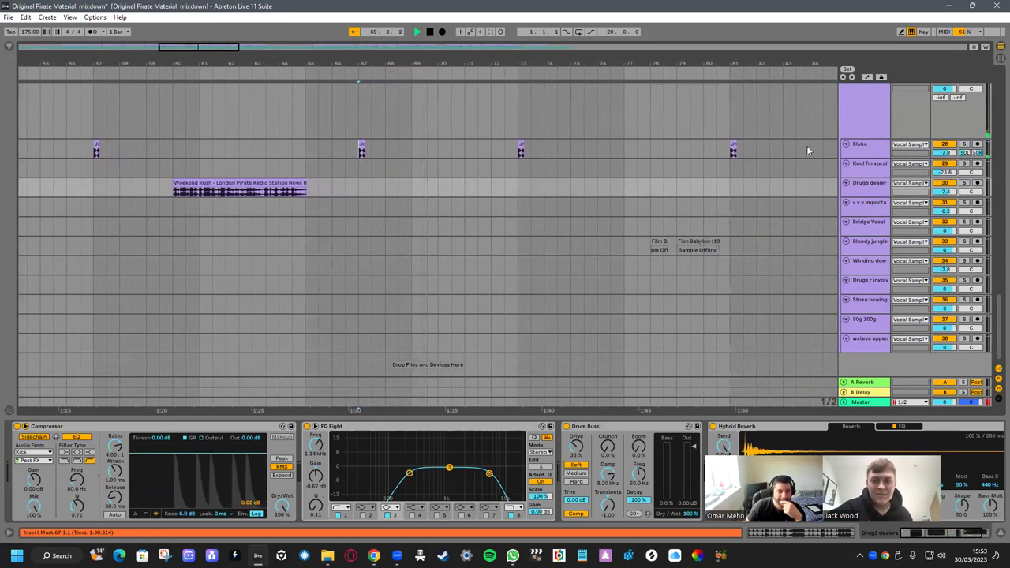
{"action": "left_click", "coordinate": [857, 138]}
{"action": "left_click_drag", "start_coordinate": [858, 159], "coordinate": [865, 194]}
{"action": "left_click_drag", "start_coordinate": [940, 162], "coordinate": [957, 130]}
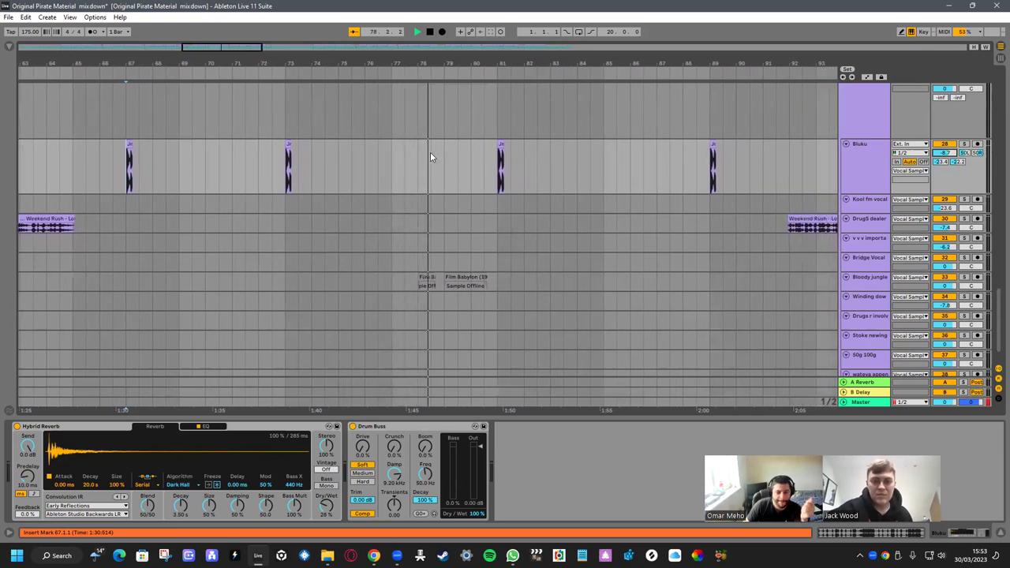
{"action": "scroll", "coordinate": [426, 150], "scroll_direction": "up", "scroll_amount": 8}
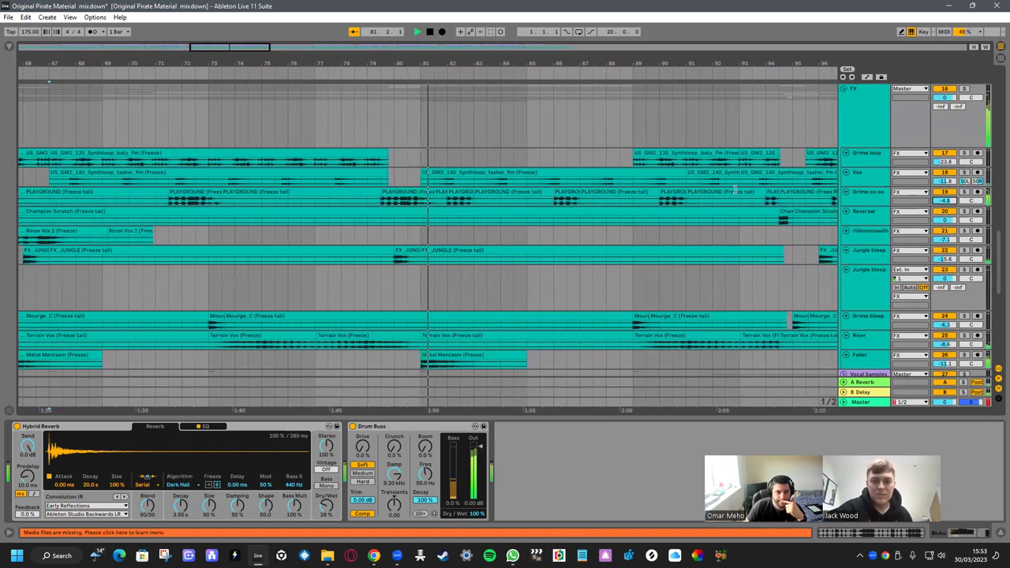
{"action": "scroll", "coordinate": [604, 214], "scroll_direction": "down", "scroll_amount": 3}
{"action": "scroll", "coordinate": [604, 215], "scroll_direction": "up", "scroll_amount": 2}
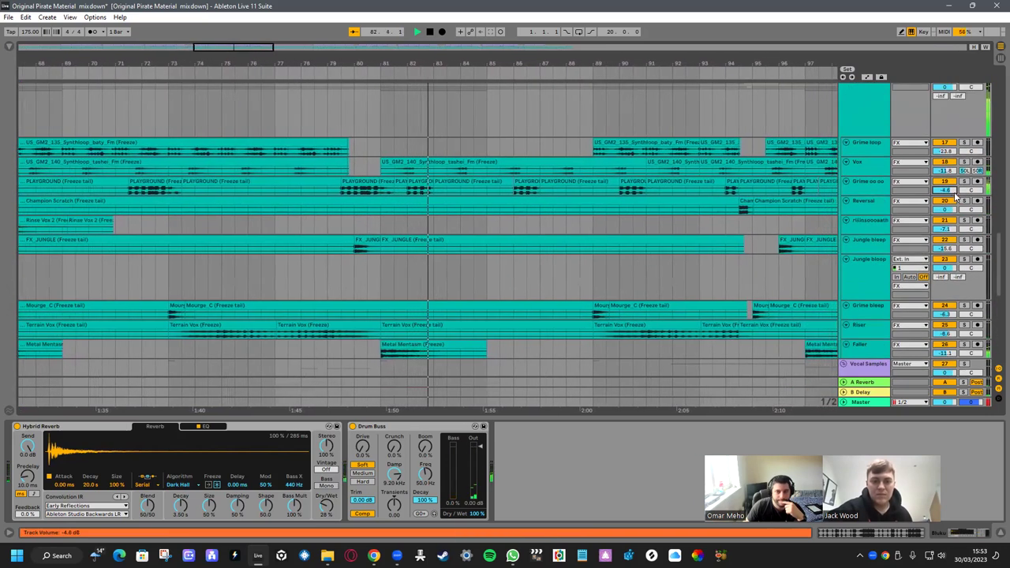
{"action": "scroll", "coordinate": [738, 197], "scroll_direction": "up", "scroll_amount": 6}
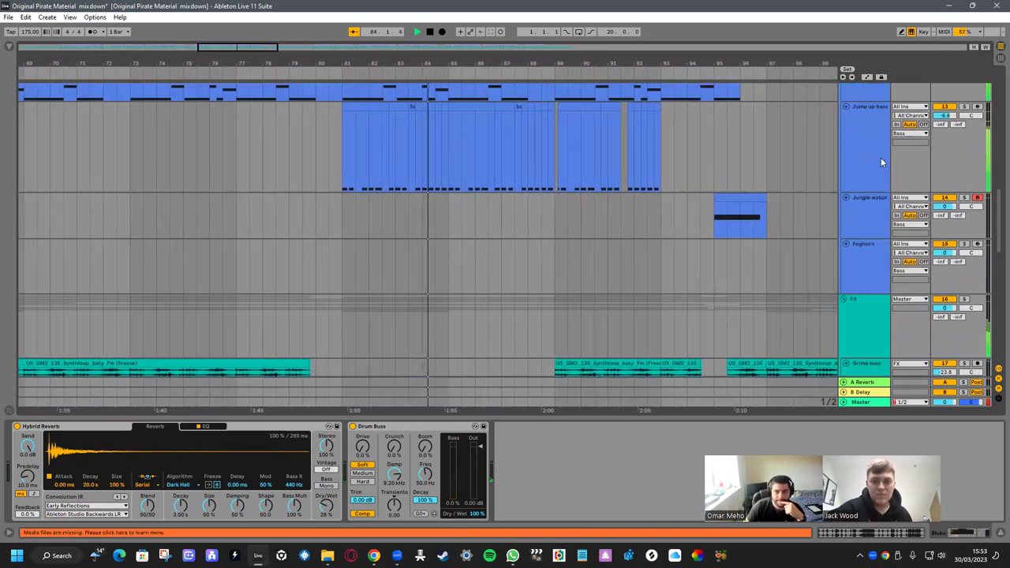
{"action": "scroll", "coordinate": [882, 162], "scroll_direction": "up", "scroll_amount": 1}
{"action": "double_click", "coordinate": [942, 157]}
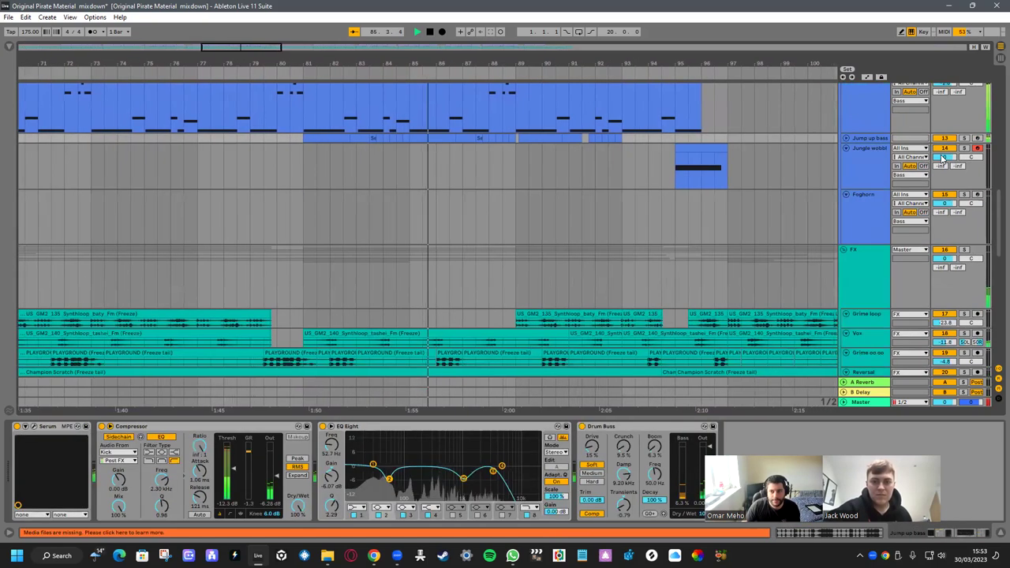
{"action": "left_click", "coordinate": [846, 138]}
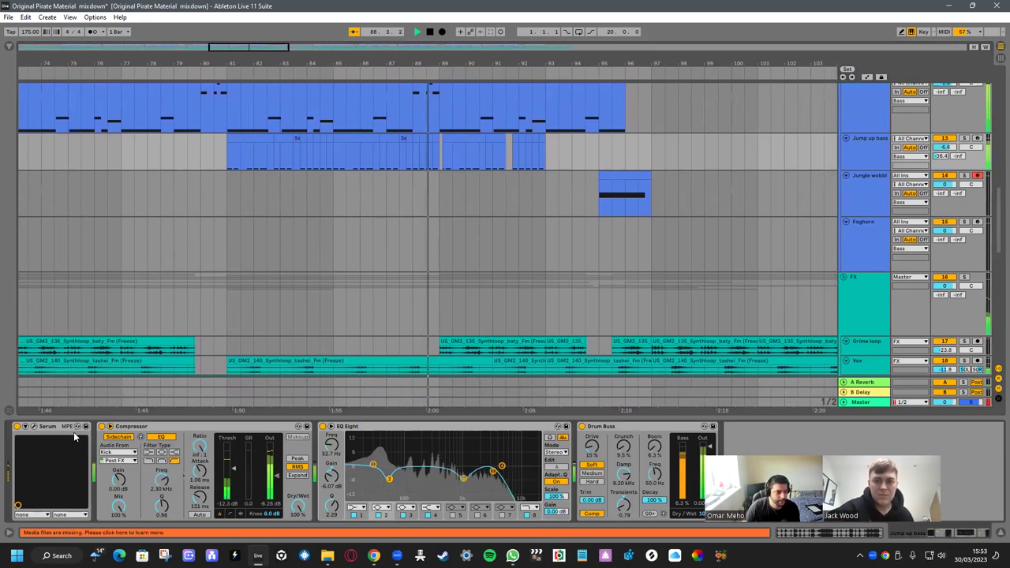
{"action": "left_click", "coordinate": [76, 426]}
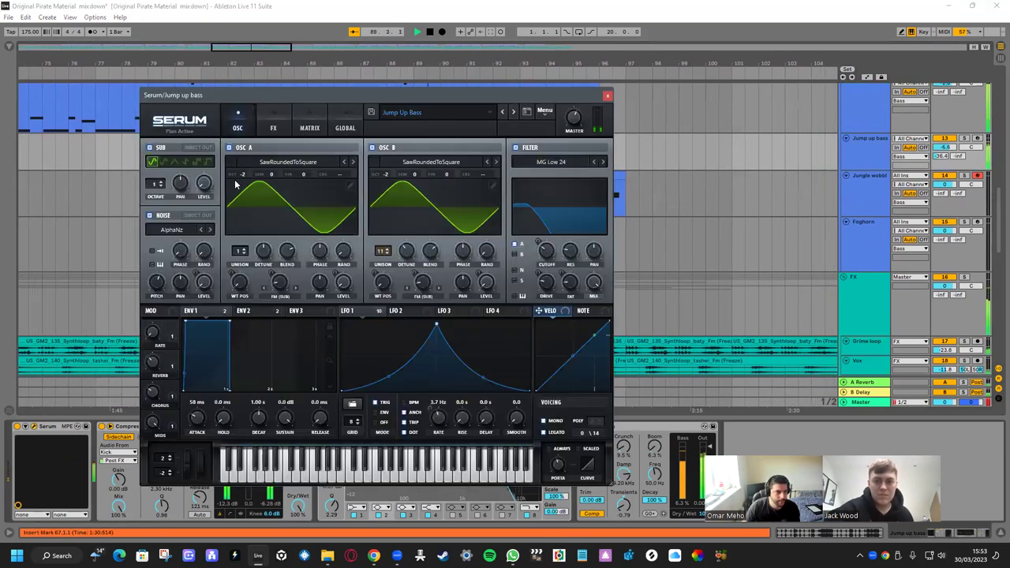
{"action": "left_click", "coordinate": [272, 127]}
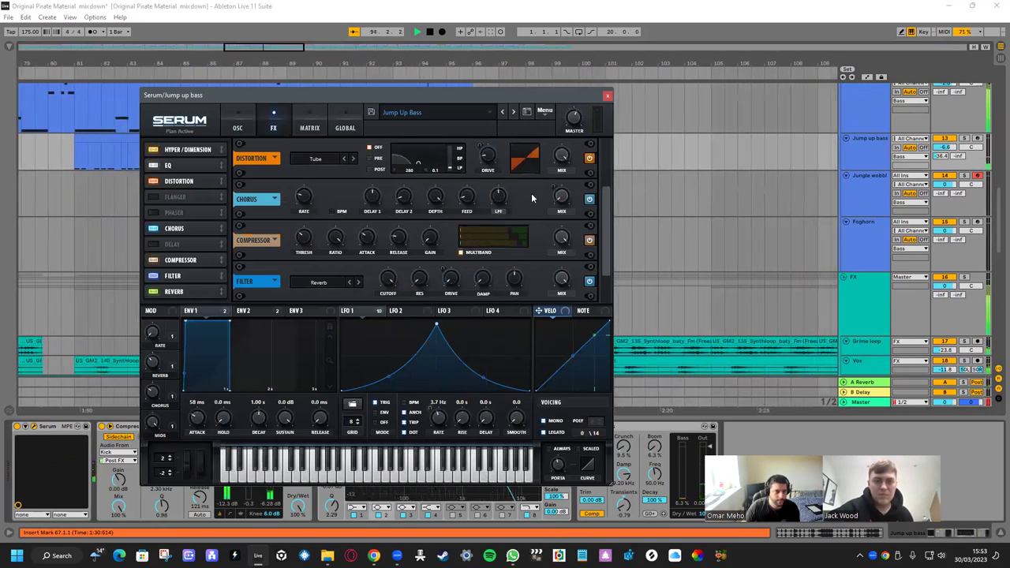
{"action": "left_click", "coordinate": [608, 96]}
{"action": "scroll", "coordinate": [442, 209], "scroll_direction": "down", "scroll_amount": 1}
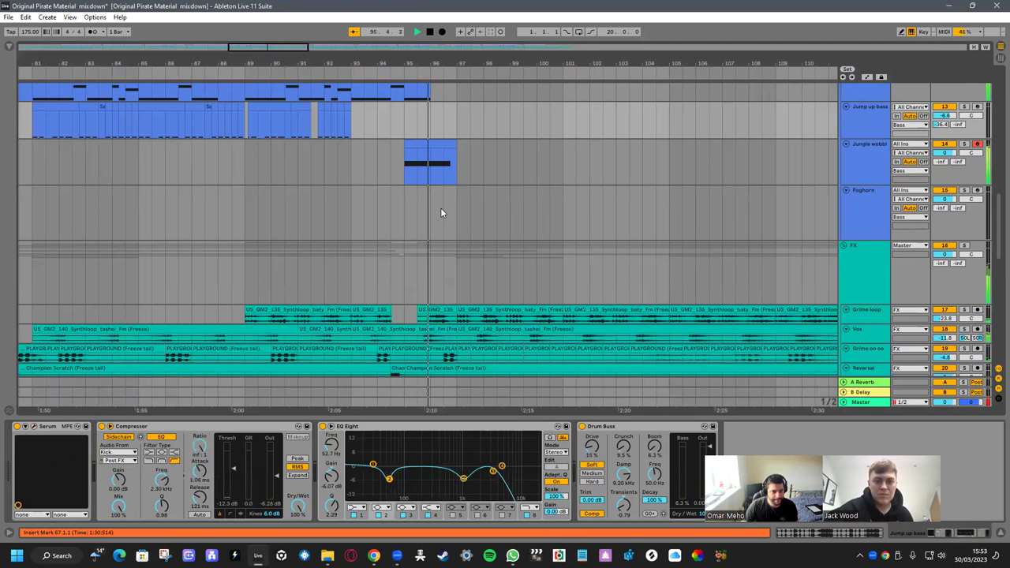
{"action": "scroll", "coordinate": [420, 232], "scroll_direction": "down", "scroll_amount": 2}
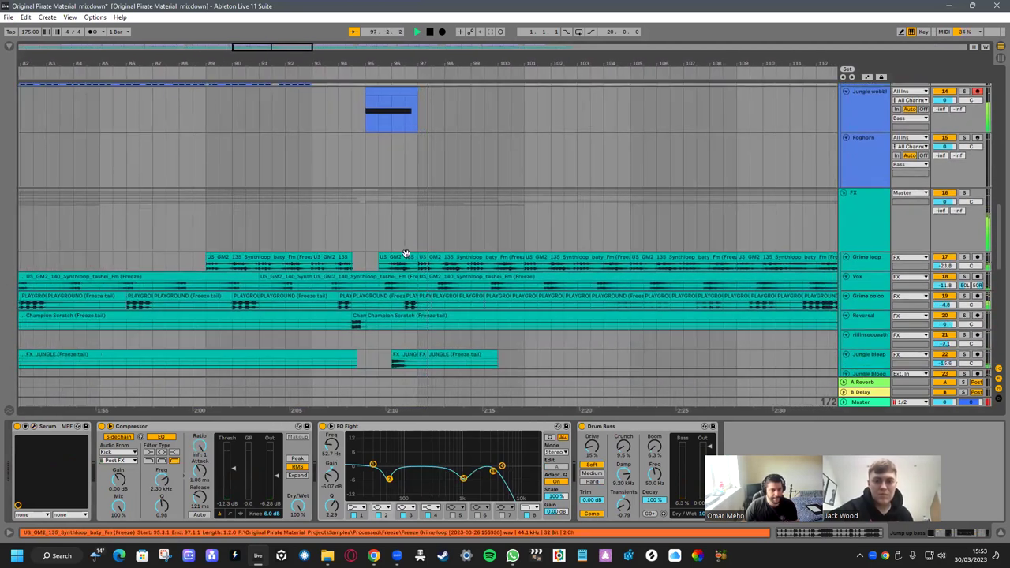
{"action": "scroll", "coordinate": [406, 254], "scroll_direction": "down", "scroll_amount": 10}
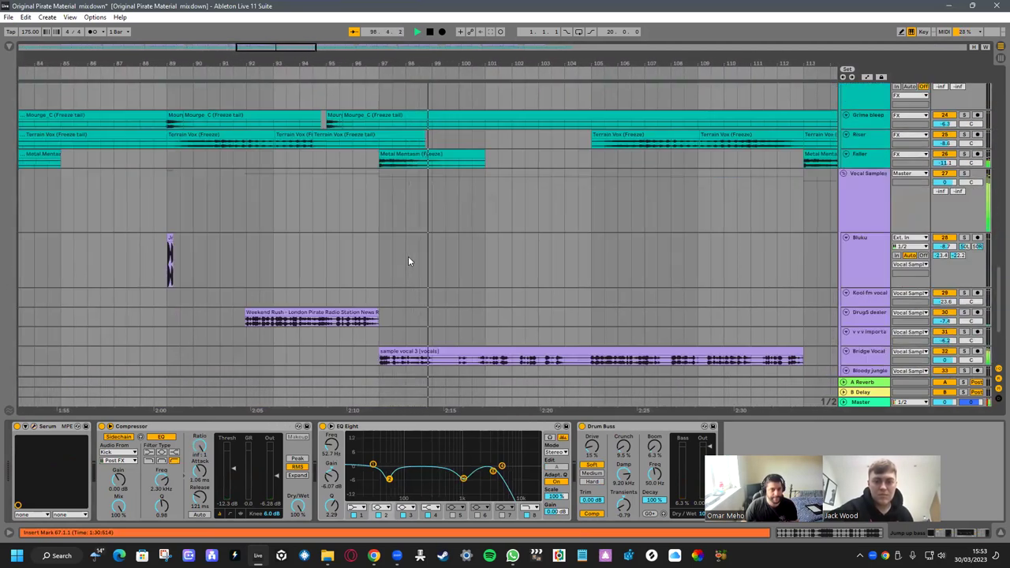
{"action": "scroll", "coordinate": [408, 260], "scroll_direction": "down", "scroll_amount": 4}
{"action": "scroll", "coordinate": [407, 260], "scroll_direction": "down", "scroll_amount": 10}
{"action": "scroll", "coordinate": [242, 259], "scroll_direction": "up", "scroll_amount": 1}
{"action": "scroll", "coordinate": [243, 259], "scroll_direction": "up", "scroll_amount": 2}
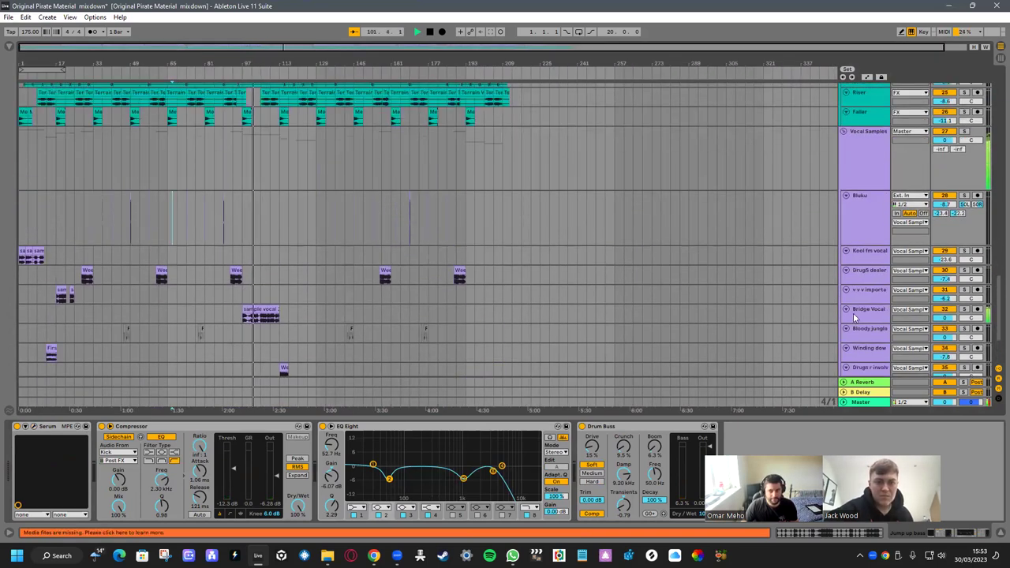
- Send Bridge Vocal to reverb (-23.7) and delay (-33.0), save, and start from bar 97
{"action": "left_click", "coordinate": [854, 317]}
{"action": "left_click_drag", "start_coordinate": [874, 324], "coordinate": [874, 349]}
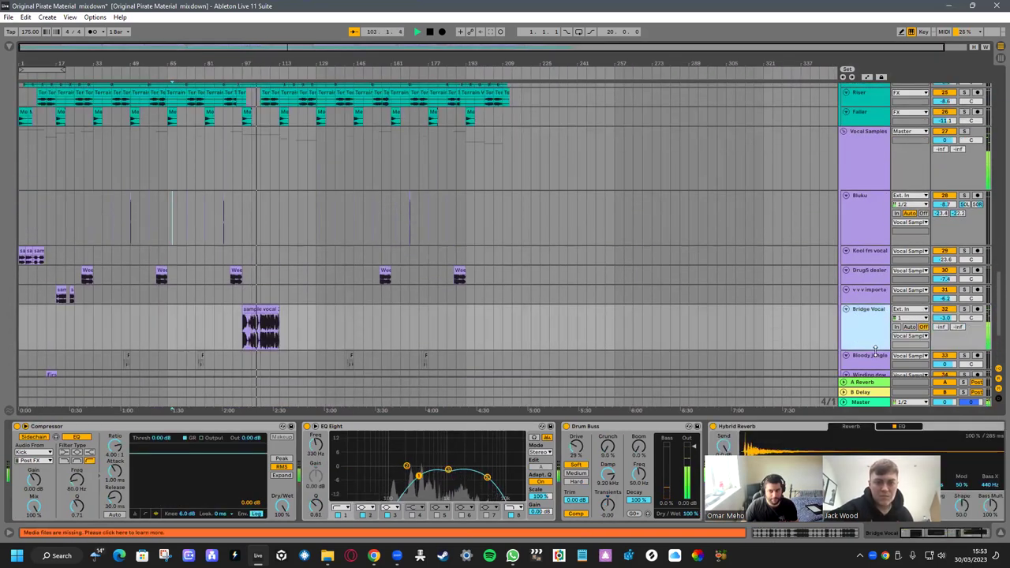
{"action": "left_click_drag", "start_coordinate": [941, 327], "coordinate": [957, 313]}
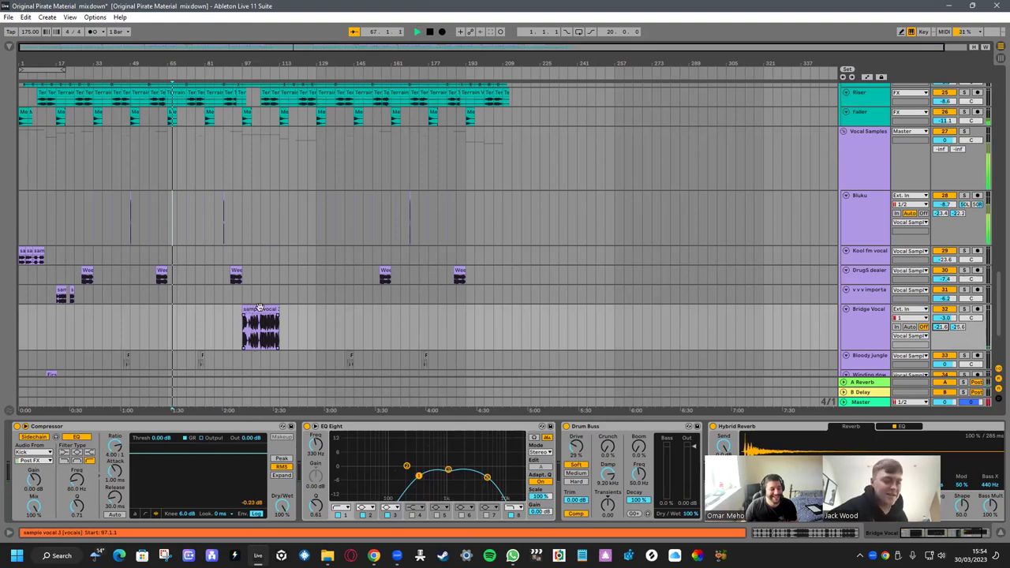
{"action": "key", "text": "ctrl+s"}
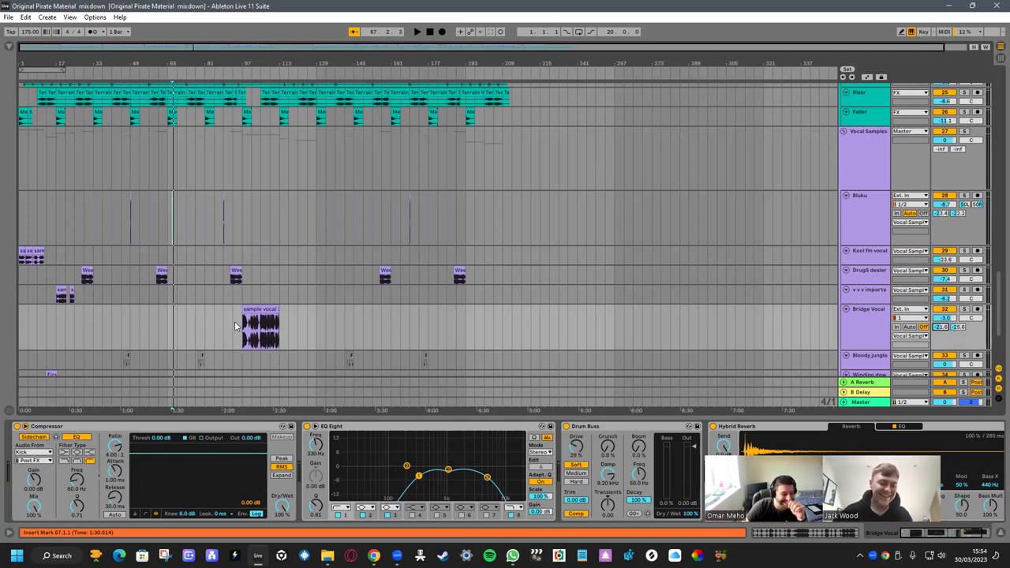
{"action": "left_click", "coordinate": [248, 323]}
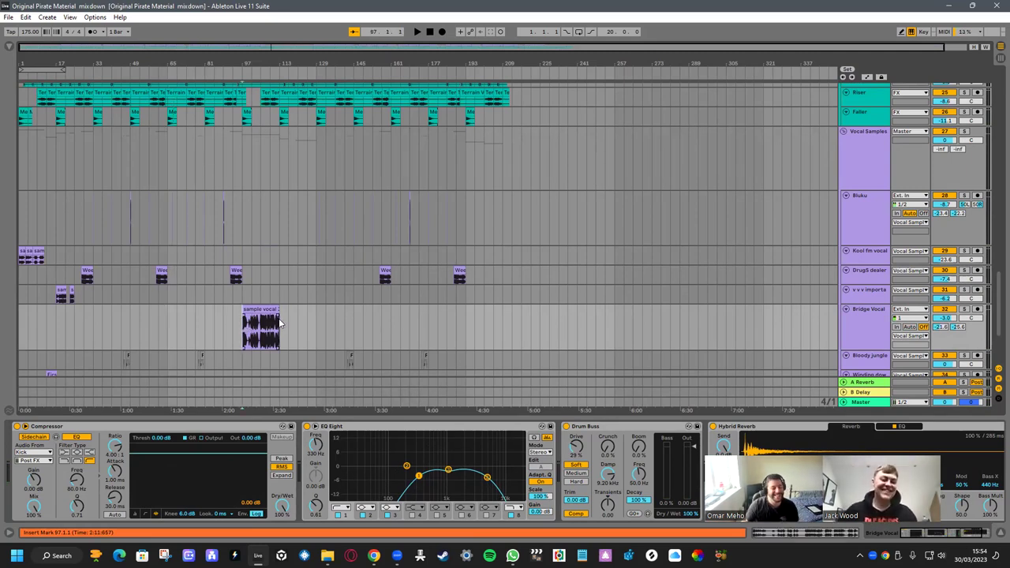
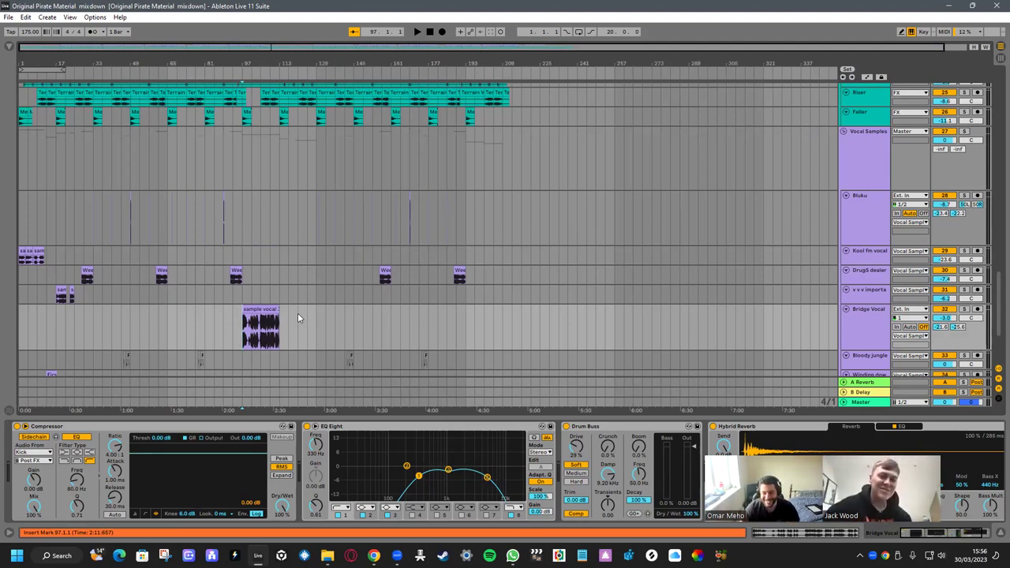
- Set the insert point among the vocal samples and start playback
{"action": "scroll", "coordinate": [244, 297], "scroll_direction": "down", "scroll_amount": 1}
{"action": "left_click", "coordinate": [240, 295]}
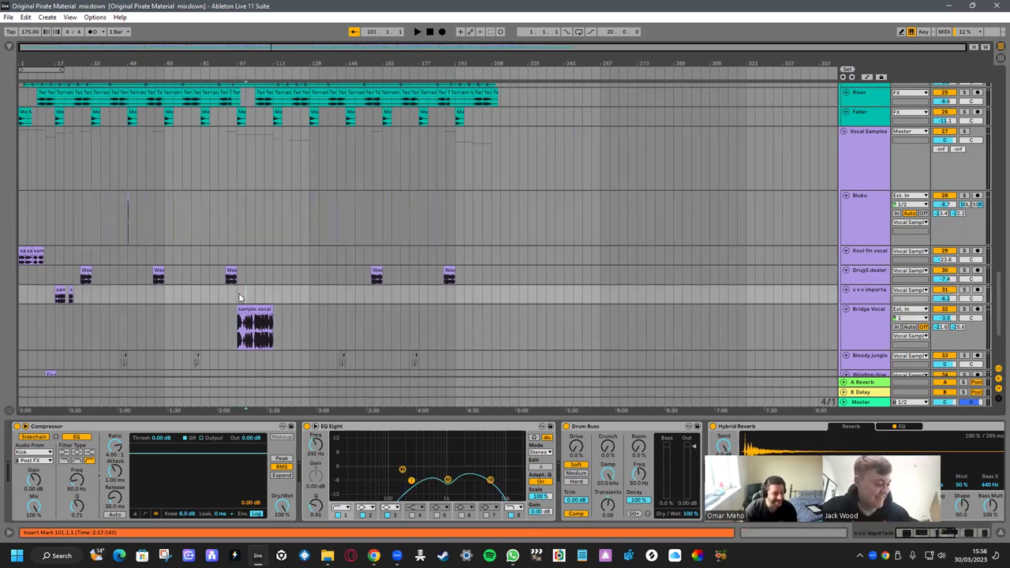
{"action": "scroll", "coordinate": [179, 235], "scroll_direction": "up", "scroll_amount": 1}
{"action": "scroll", "coordinate": [178, 230], "scroll_direction": "up", "scroll_amount": 3}
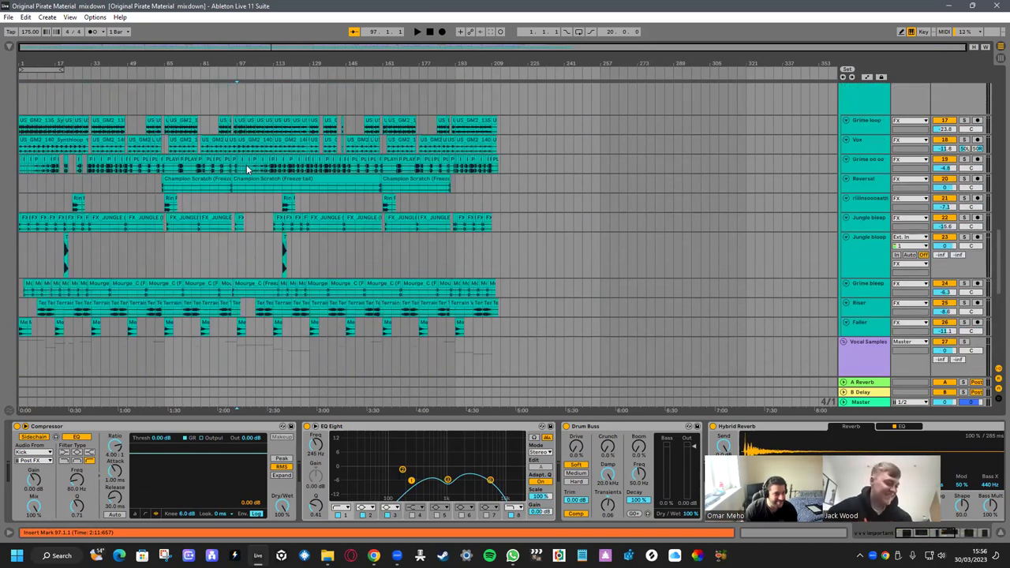
{"action": "scroll", "coordinate": [246, 165], "scroll_direction": "down", "scroll_amount": 4}
{"action": "key", "text": "space"}
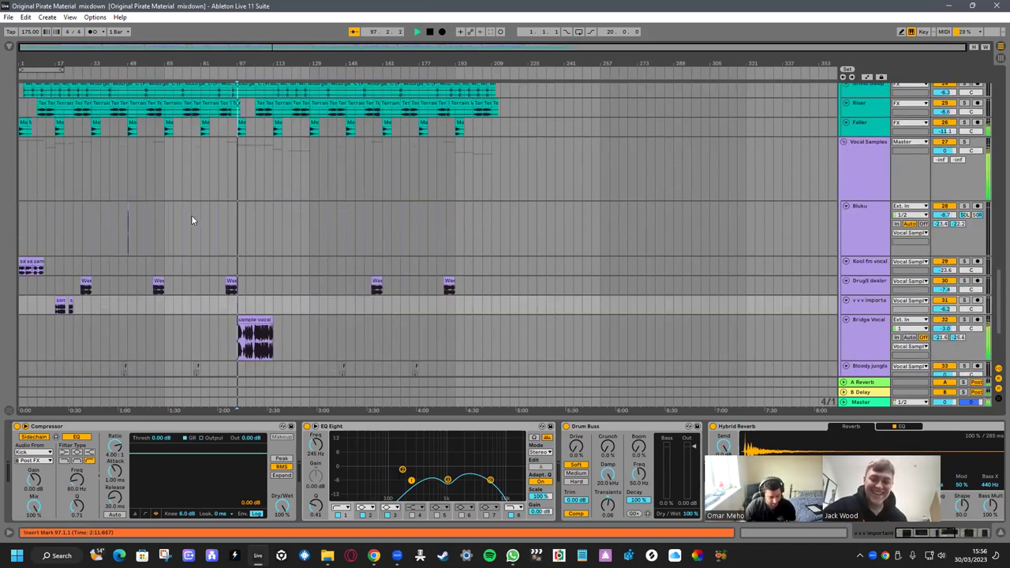
{"action": "scroll", "coordinate": [197, 211], "scroll_direction": "down", "scroll_amount": 3}
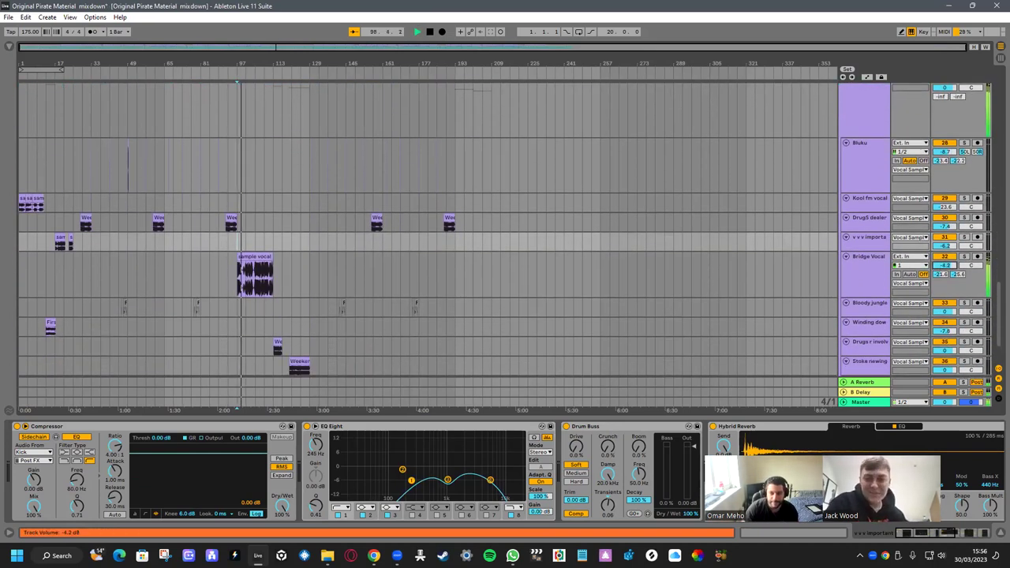
- Give Bridge Vocal split stereo panning, a -18 dB reverb send, -3.9 dB volume and compact compressor meters
{"action": "left_click_drag", "start_coordinate": [944, 274], "coordinate": [943, 271]}
{"action": "right_click", "coordinate": [970, 265]}
{"action": "left_click", "coordinate": [956, 269]}
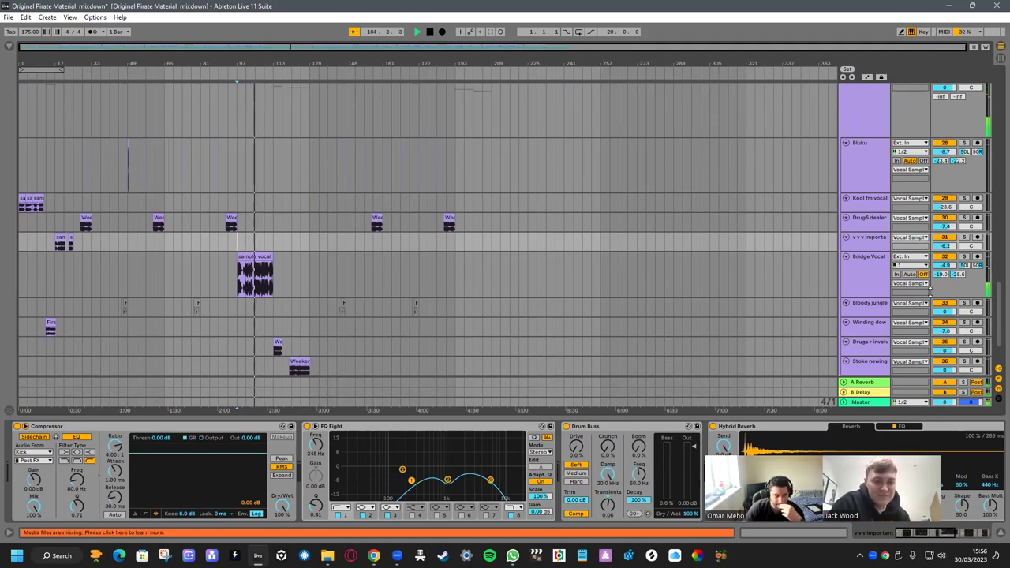
{"action": "mouse_move", "coordinate": [944, 265]}
{"action": "left_mouse_down"}
{"action": "mouse_move", "coordinate": [940, 311]}
{"action": "mouse_move", "coordinate": [957, 304]}
{"action": "mouse_move", "coordinate": [944, 255]}
{"action": "left_mouse_up"}
{"action": "left_click", "coordinate": [855, 273]}
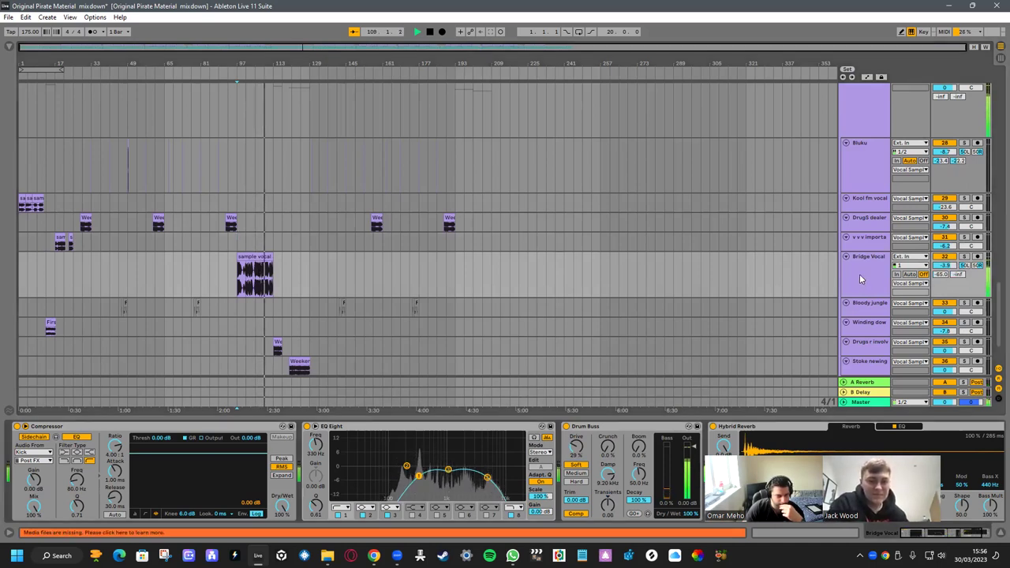
{"action": "left_click", "coordinate": [132, 513]}
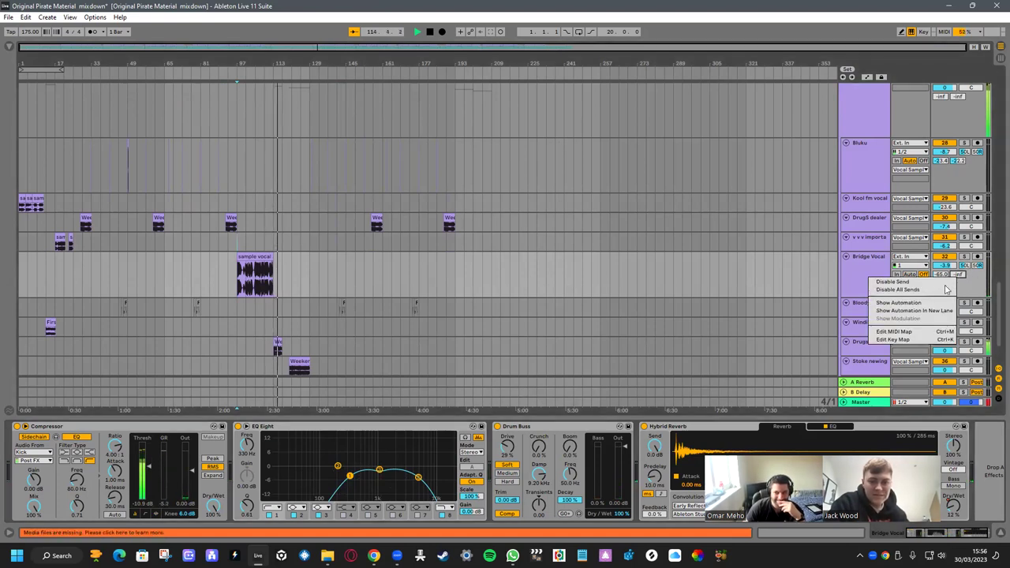
- Draw an automation ramp so Bridge Vocal's delay send rises from silence
{"action": "key", "text": "a"}
{"action": "left_click", "coordinate": [265, 296]}
{"action": "left_click_drag", "start_coordinate": [273, 297], "coordinate": [274, 286]}
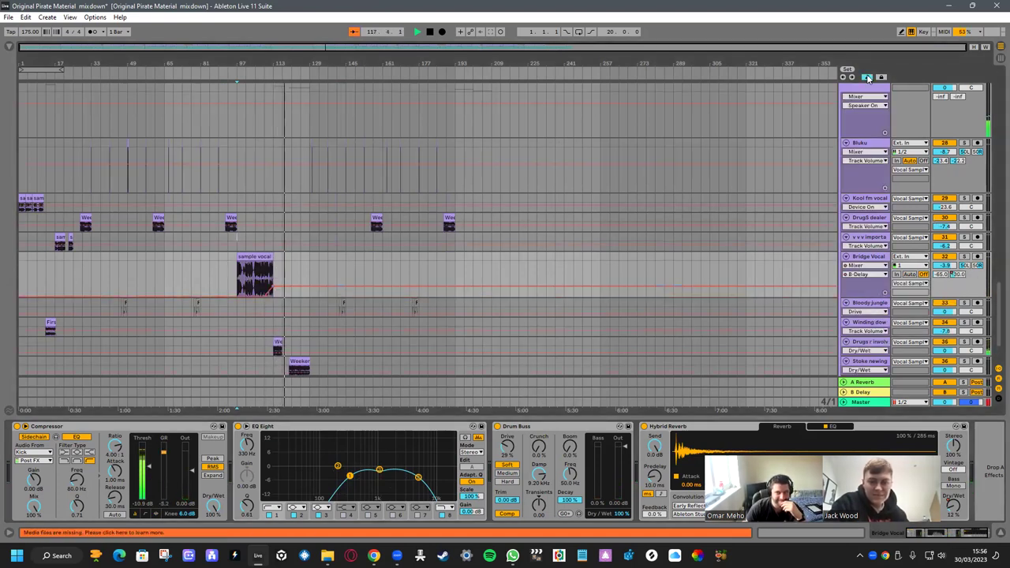
{"action": "key", "text": "a"}
- Check Winding down and the Master, then show the last vocal track's Compressor in compact meter view
{"action": "scroll", "coordinate": [924, 303], "scroll_direction": "down", "scroll_amount": 1}
{"action": "left_click", "coordinate": [864, 301]}
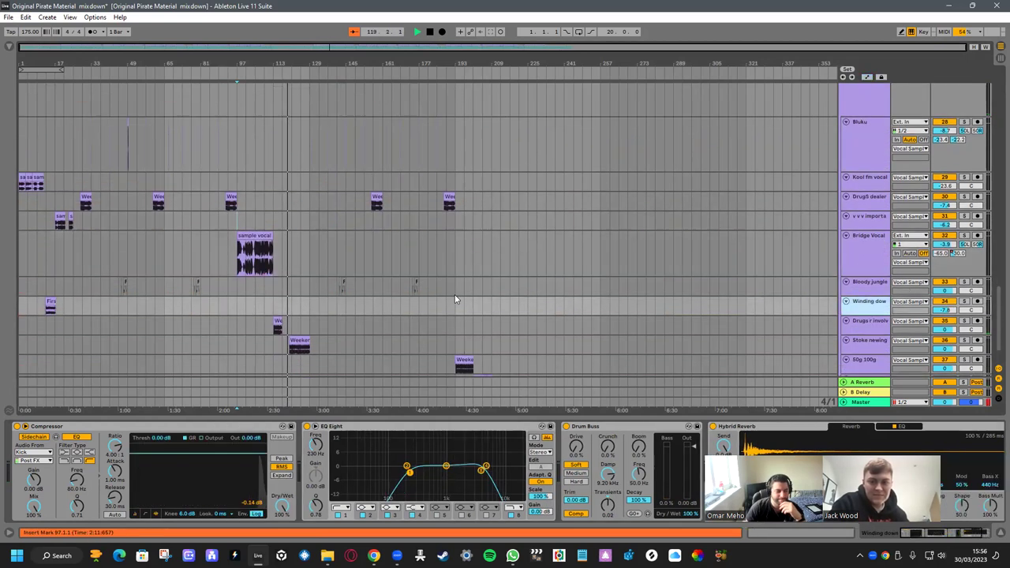
{"action": "scroll", "coordinate": [418, 300], "scroll_direction": "down", "scroll_amount": 2}
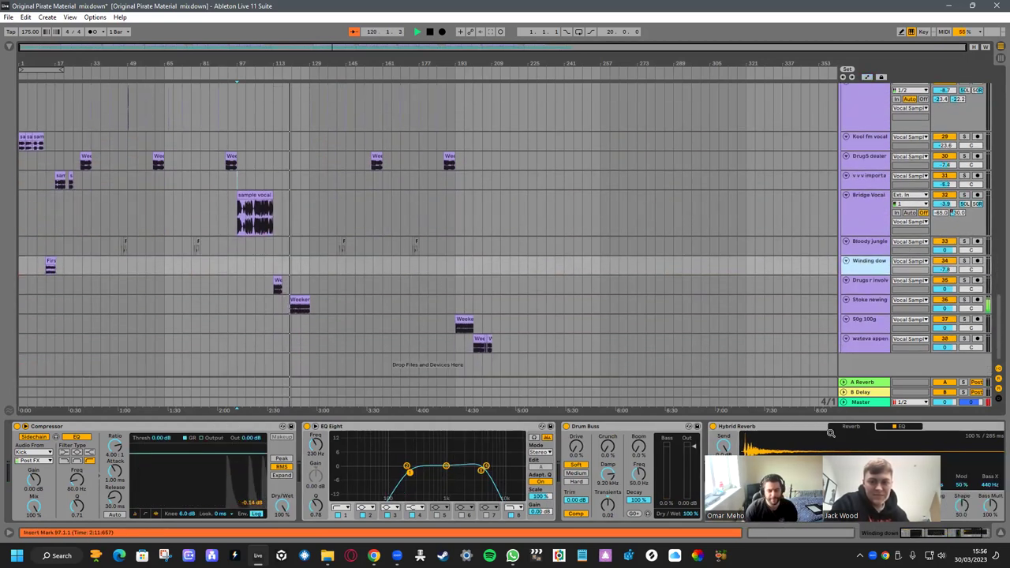
{"action": "left_click", "coordinate": [860, 402]}
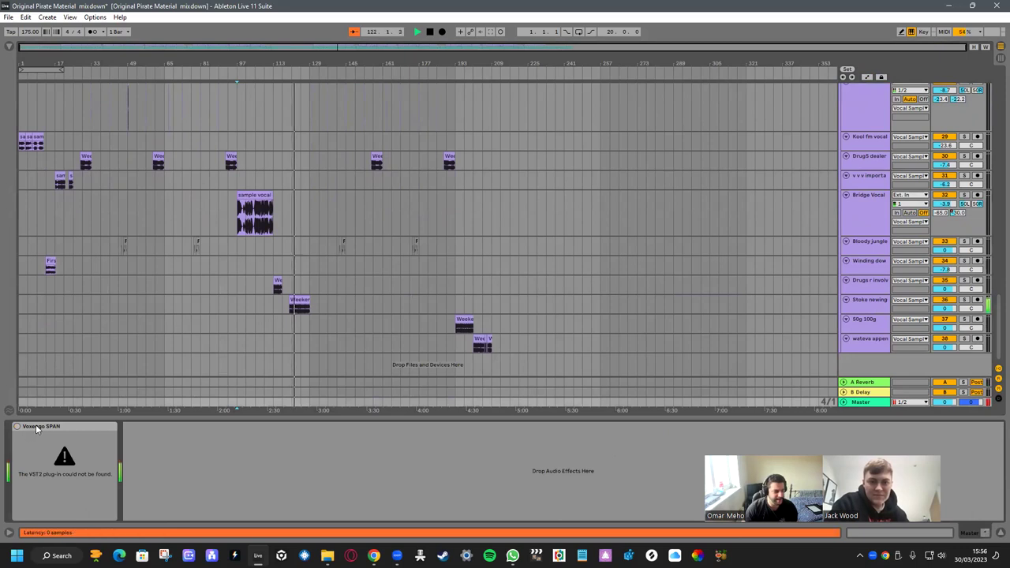
{"action": "left_click", "coordinate": [760, 351]}
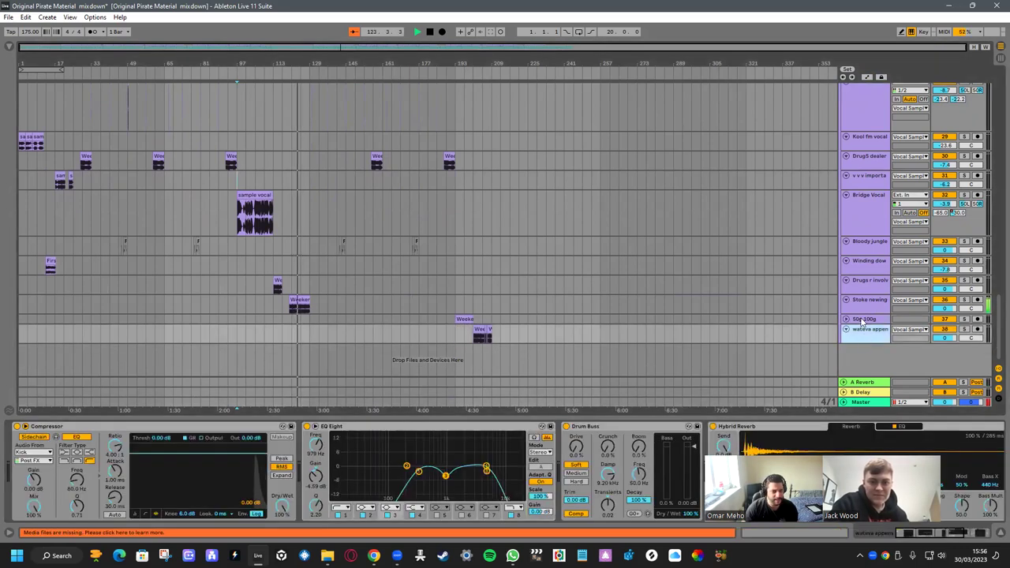
{"action": "left_click", "coordinate": [136, 513]}
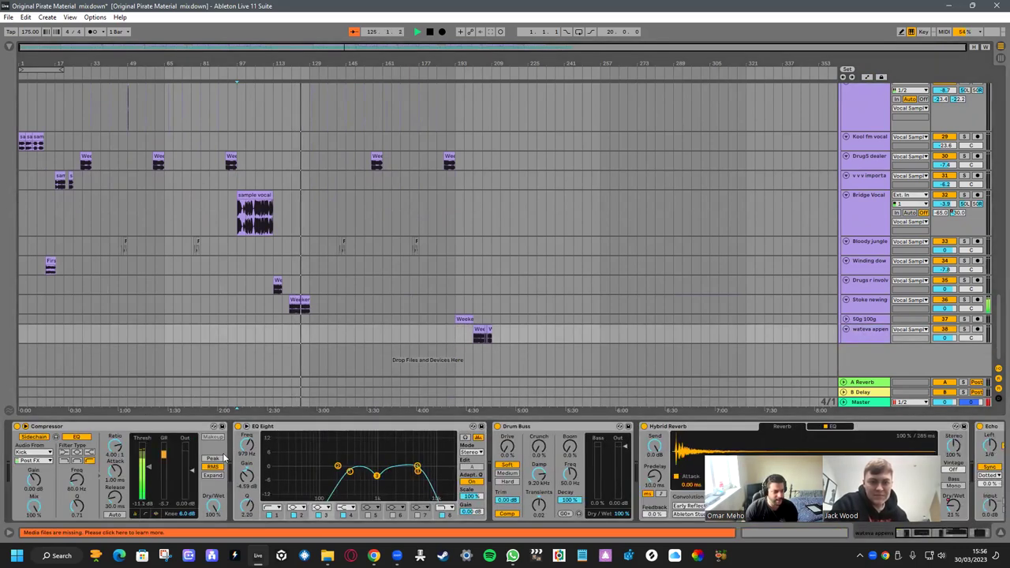
- Switch the 50g 100g and Stoke newington Compressors to compact meters, then reselect Winding down
{"action": "left_click", "coordinate": [870, 320]}
{"action": "left_click", "coordinate": [135, 513]}
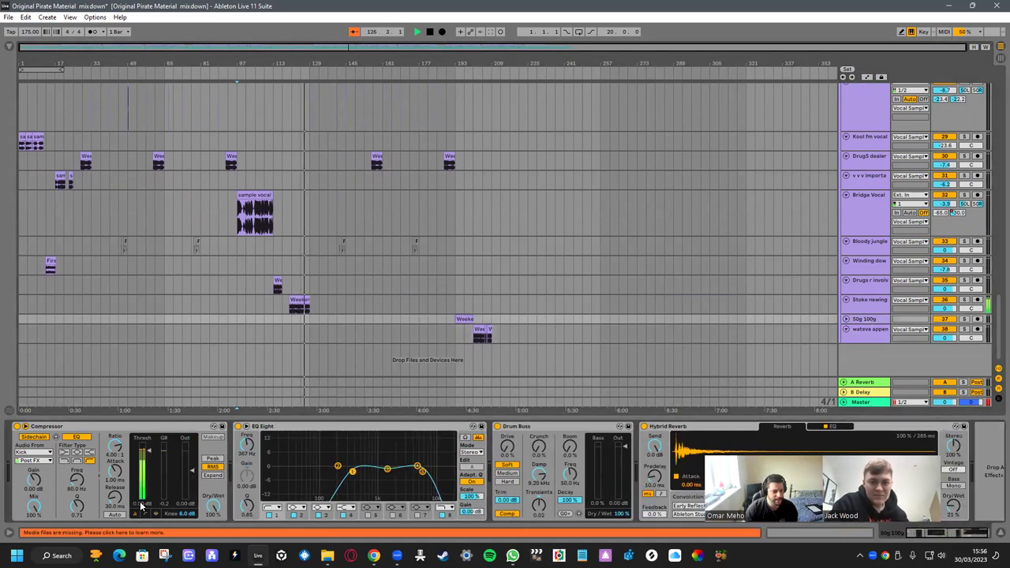
{"action": "scroll", "coordinate": [870, 337], "scroll_direction": "up", "scroll_amount": 1}
{"action": "left_click", "coordinate": [871, 328]}
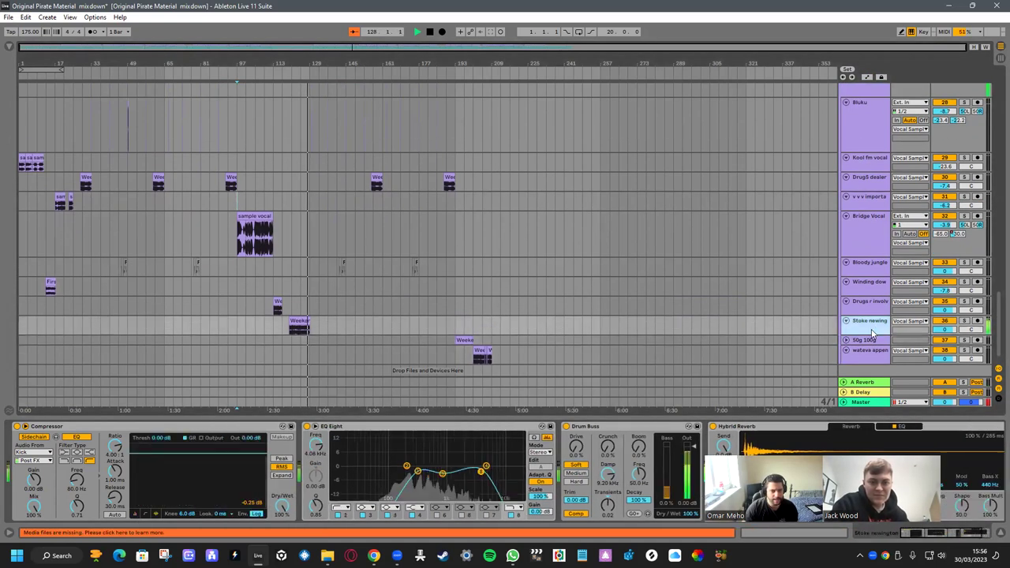
{"action": "left_click", "coordinate": [136, 512]}
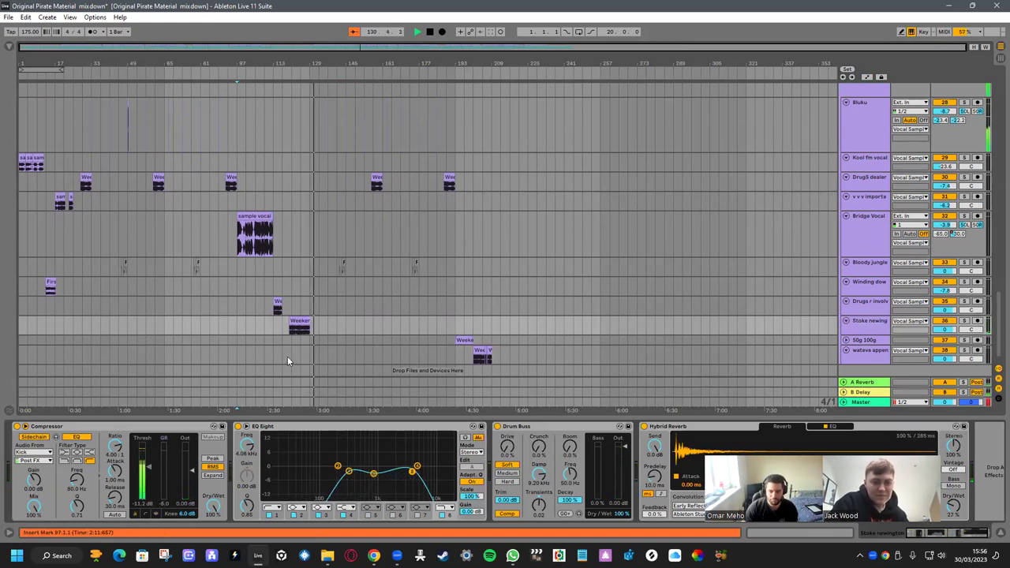
{"action": "scroll", "coordinate": [287, 355], "scroll_direction": "up", "scroll_amount": 1}
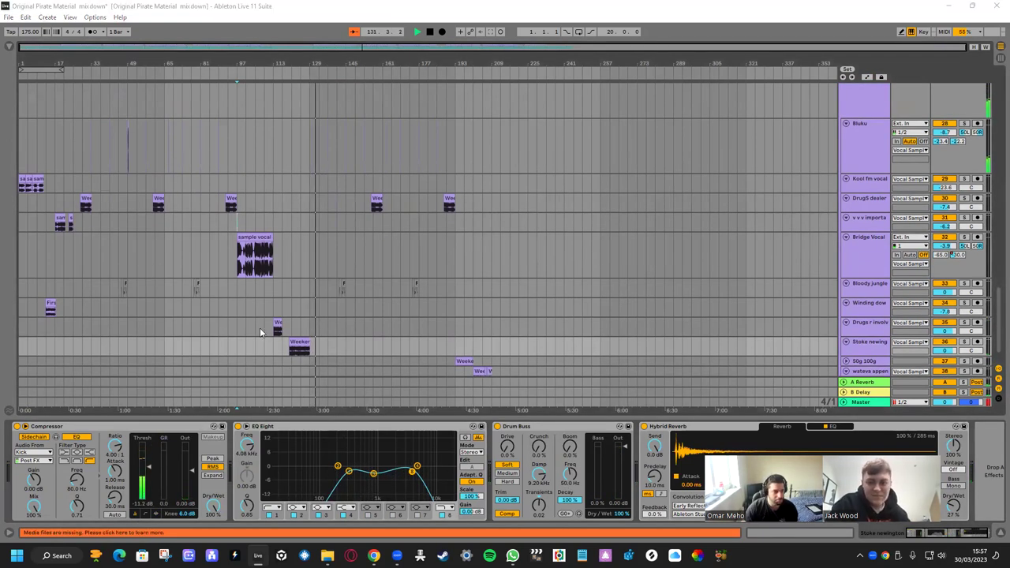
{"action": "left_click", "coordinate": [316, 317]}
{"action": "scroll", "coordinate": [301, 341], "scroll_direction": "up", "scroll_amount": 15}
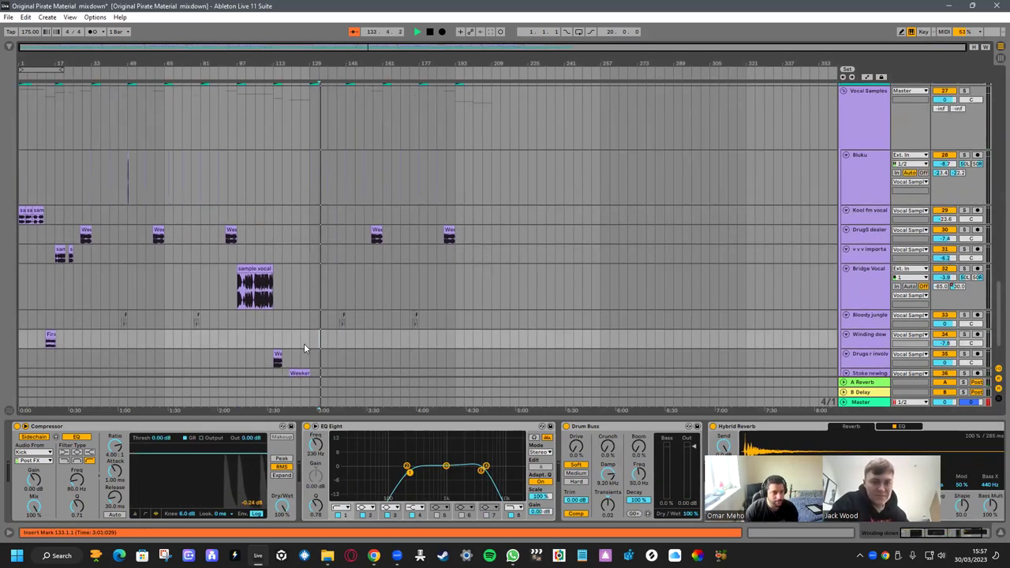
- Solo Jungle wobble and play its bass section with the Serum interface showing
{"action": "scroll", "coordinate": [313, 332], "scroll_direction": "up", "scroll_amount": 12}
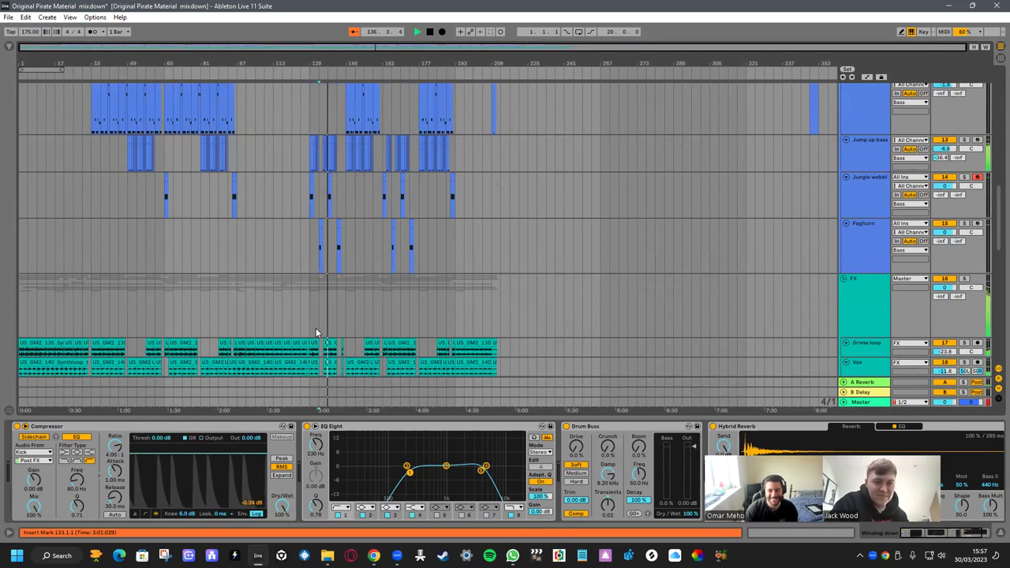
{"action": "left_click", "coordinate": [842, 186]}
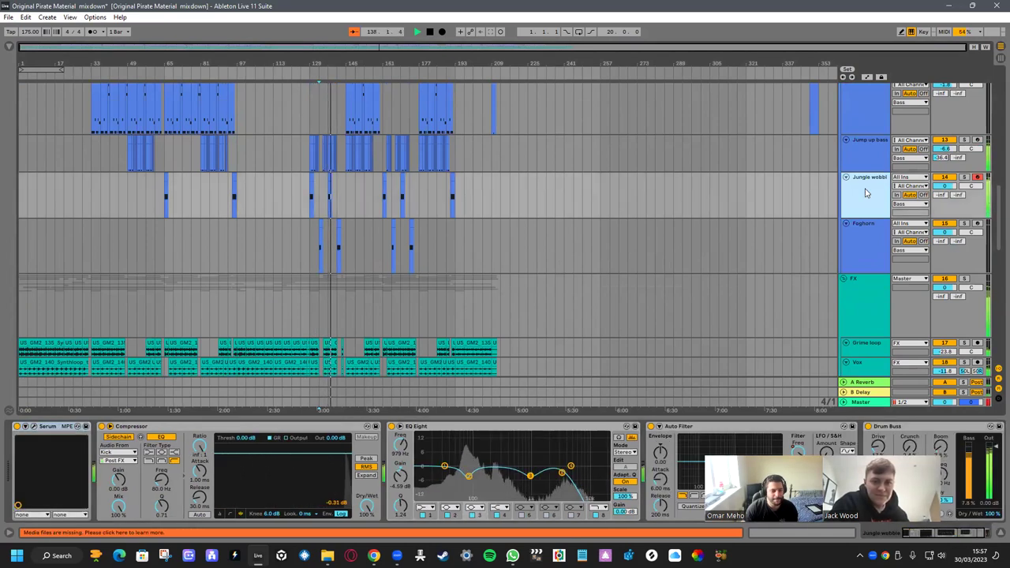
{"action": "left_click", "coordinate": [964, 178]}
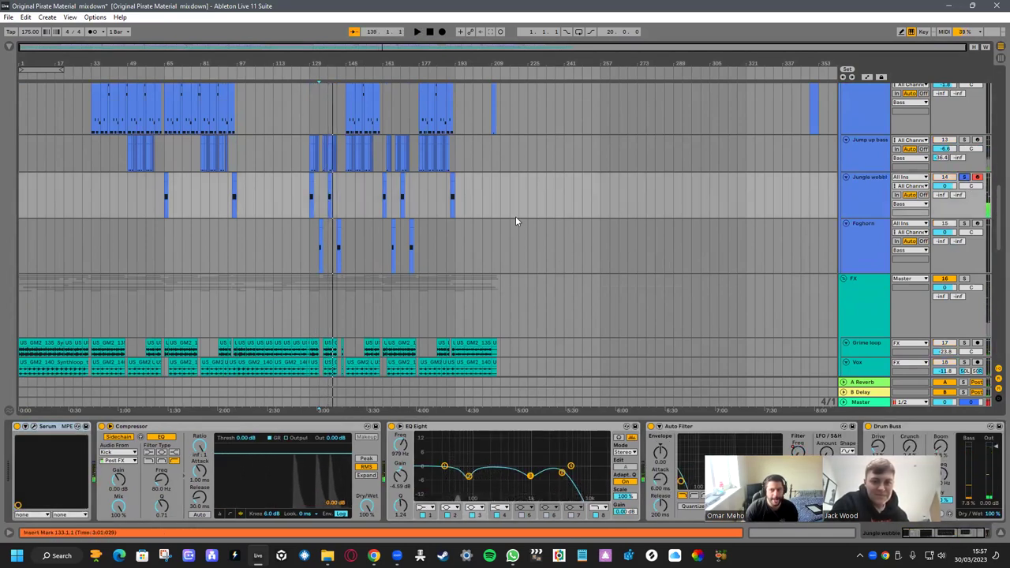
{"action": "left_click", "coordinate": [310, 210]}
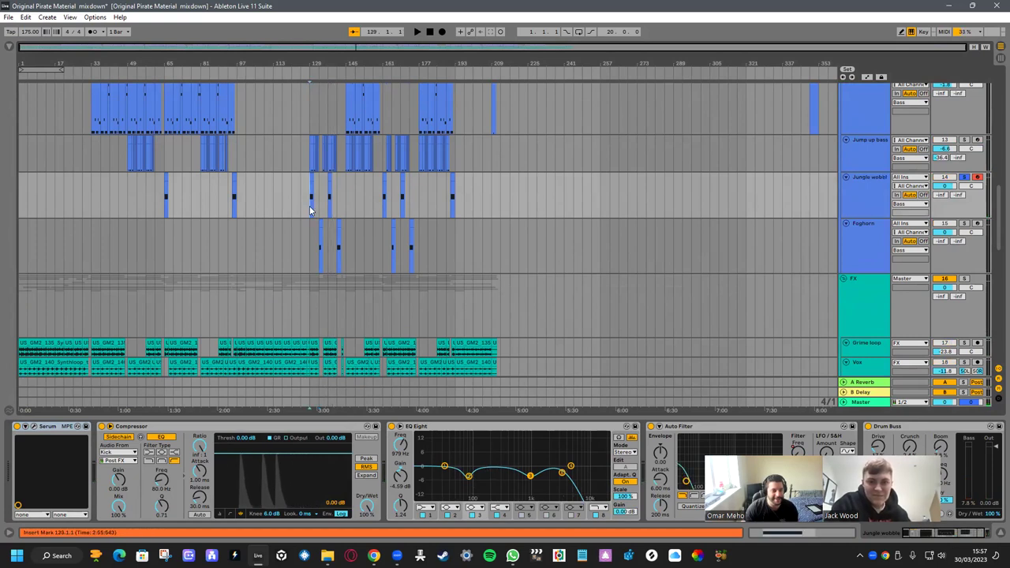
{"action": "left_click", "coordinate": [32, 427]}
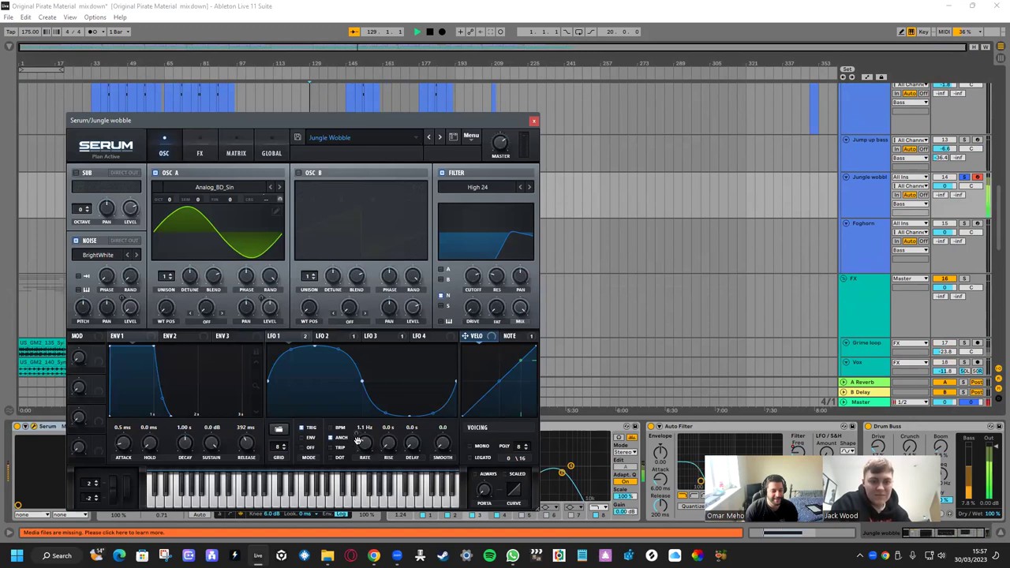
{"action": "key", "text": "space"}
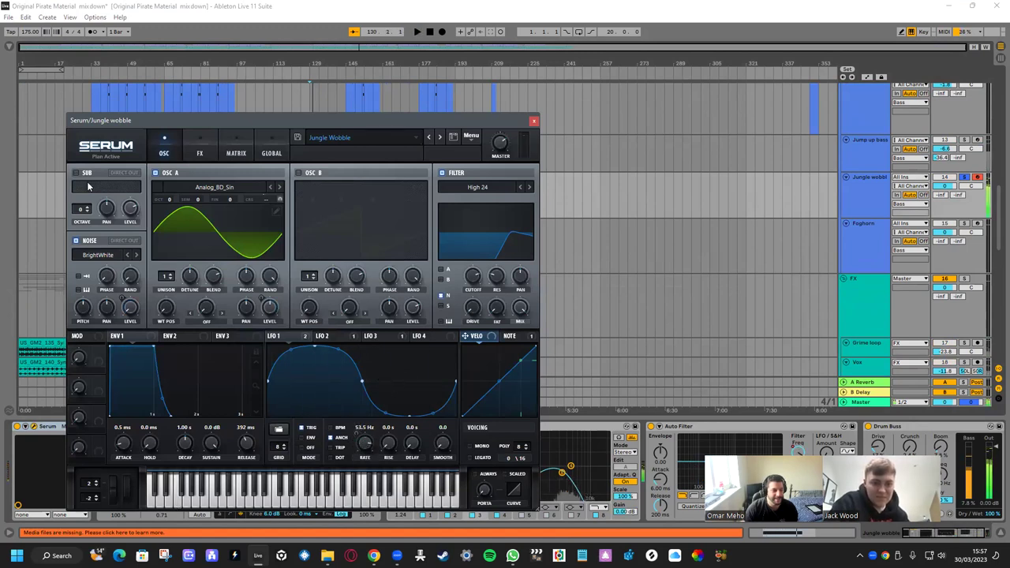
- Enable Serum's sub oscillator at -4 octaves and drop oscillator A by two octaves
{"action": "left_click", "coordinate": [75, 171]}
{"action": "left_click_drag", "start_coordinate": [82, 209], "coordinate": [84, 235]}
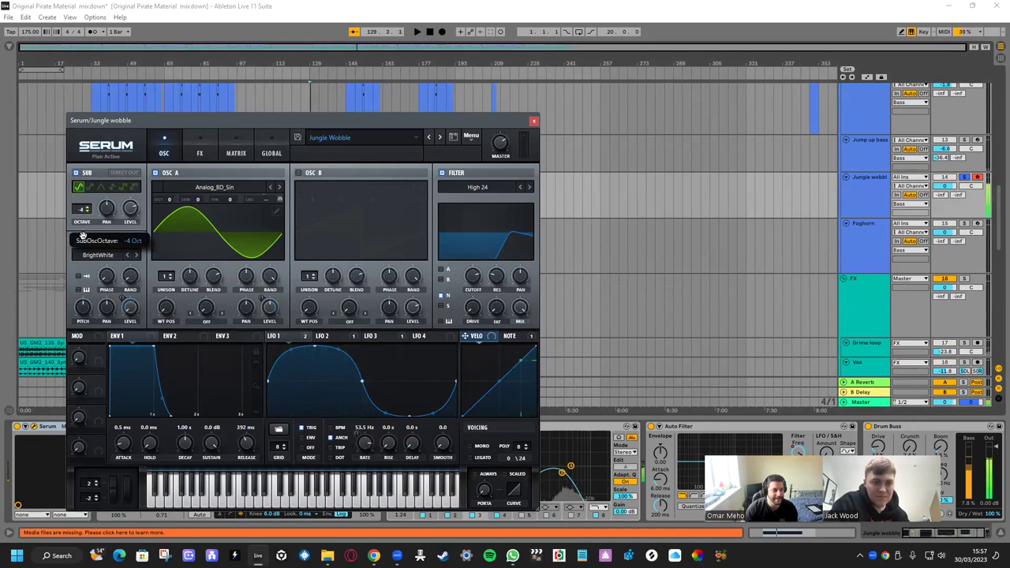
{"action": "left_click_drag", "start_coordinate": [163, 199], "coordinate": [157, 230]}
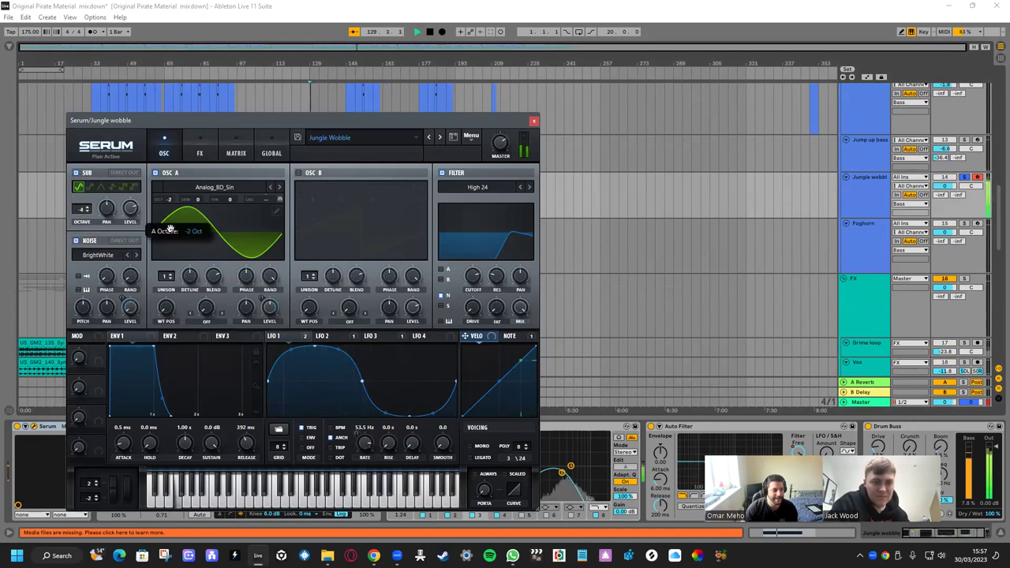
{"action": "left_click", "coordinate": [533, 121]}
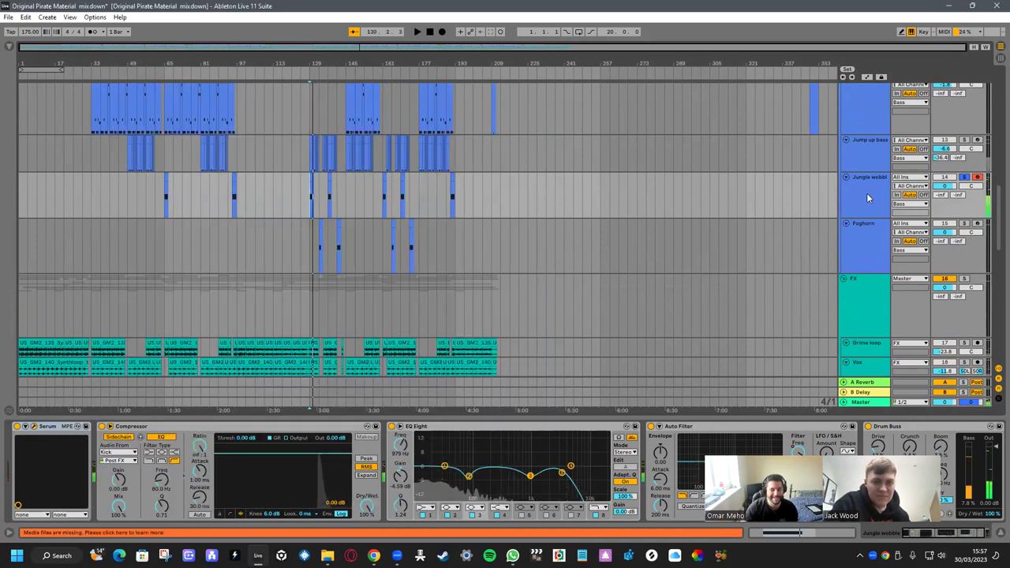
- Set Serum's filter to Low 12 with cutoff at 430 Hz, then stop playback and close Serum
{"action": "left_click", "coordinate": [33, 427]}
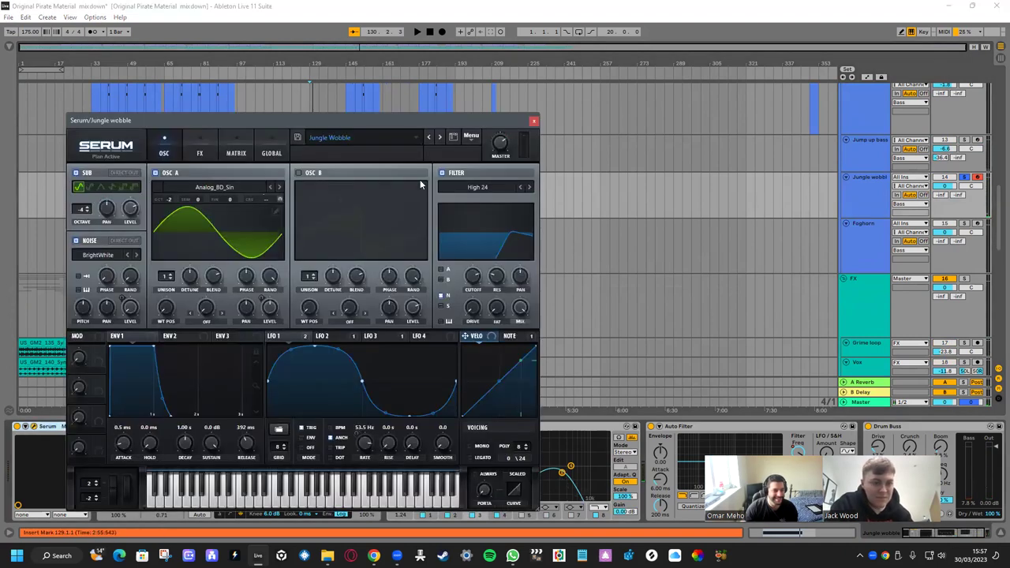
{"action": "left_click_drag", "start_coordinate": [429, 114], "coordinate": [380, 67]}
{"action": "left_click", "coordinate": [444, 141]}
{"action": "mouse_move", "coordinate": [438, 156]}
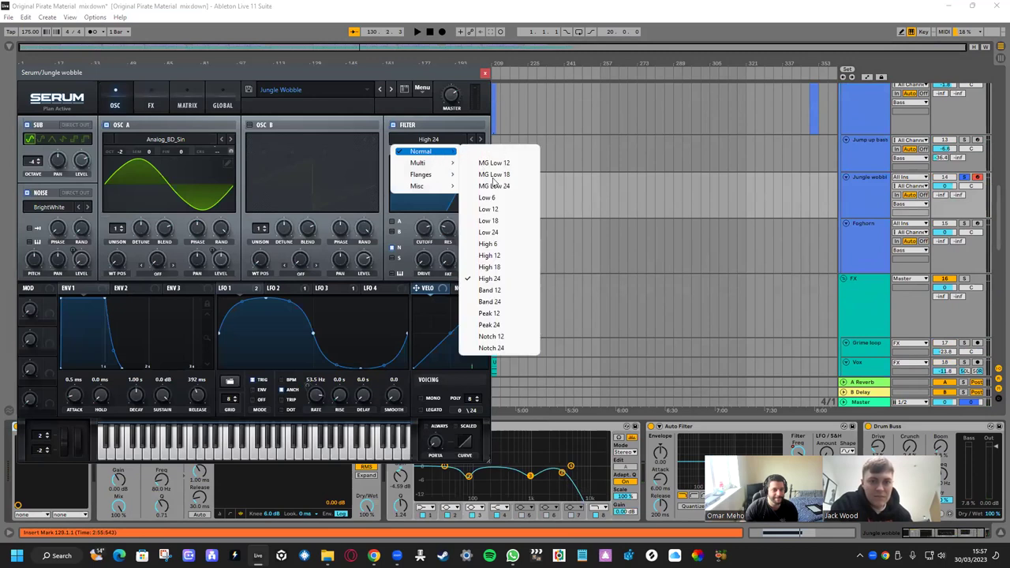
{"action": "left_click", "coordinate": [496, 207]}
{"action": "key", "text": "space"}
{"action": "key", "text": "space"}
{"action": "left_click_drag", "start_coordinate": [422, 235], "coordinate": [423, 246]}
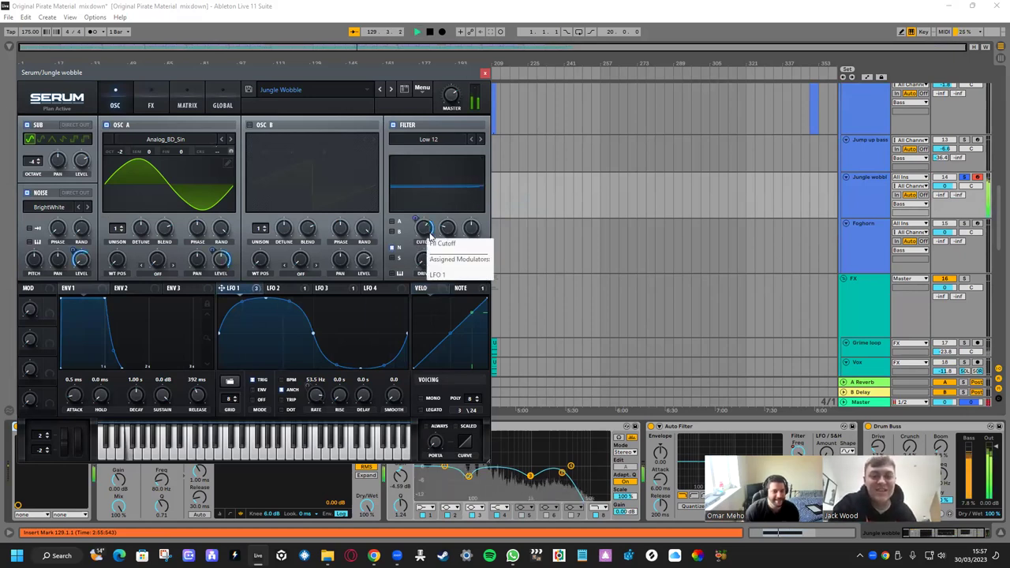
{"action": "mouse_move", "coordinate": [427, 228]}
{"action": "left_mouse_down"}
{"action": "mouse_move", "coordinate": [412, 242]}
{"action": "mouse_move", "coordinate": [428, 223]}
{"action": "left_mouse_up"}
{"action": "key", "text": "space"}
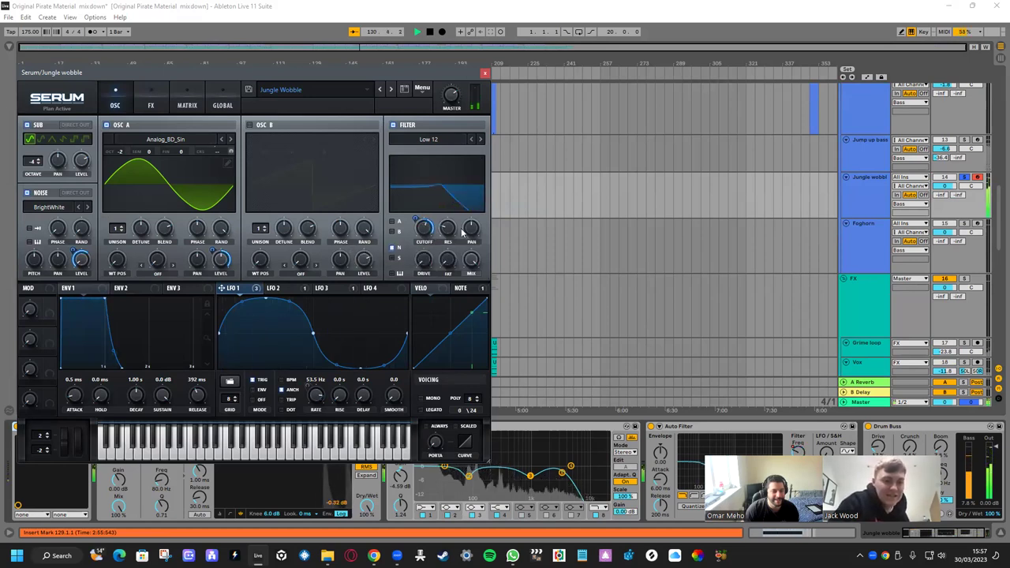
{"action": "key", "text": "space"}
{"action": "left_click", "coordinate": [485, 74]}
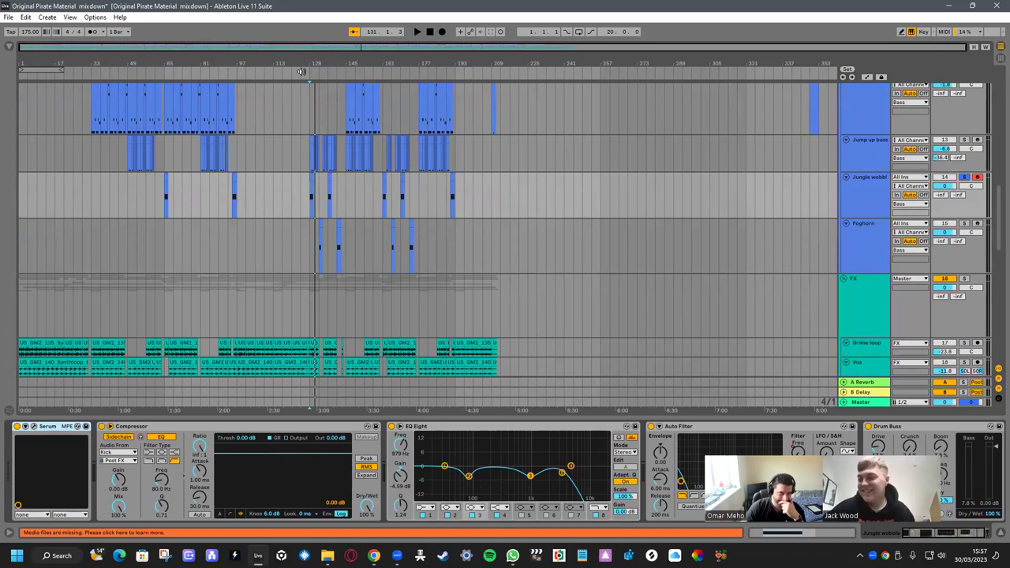
- Play the arrangement from around bar 125 and save the set
{"action": "left_click", "coordinate": [300, 72]}
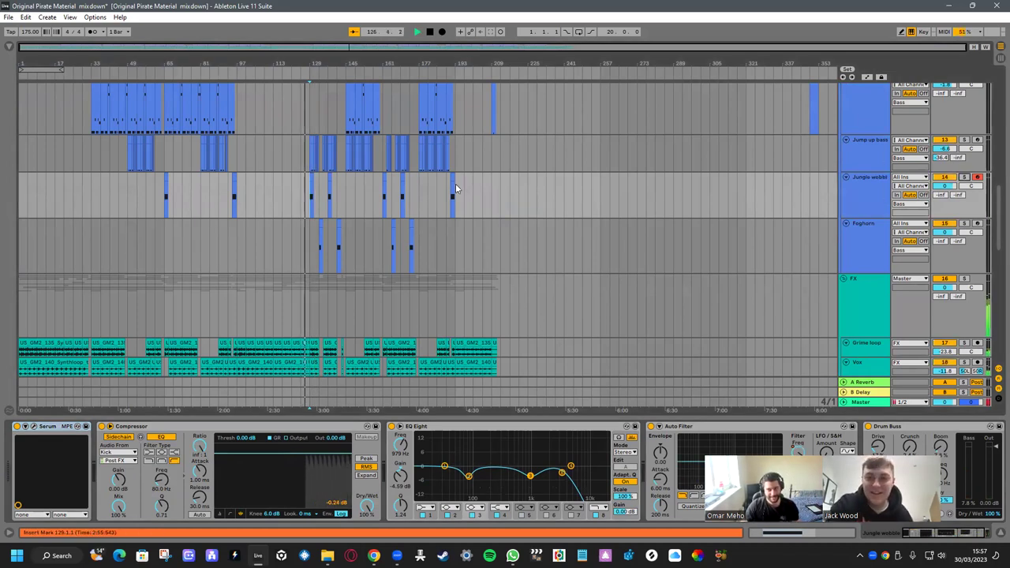
{"action": "scroll", "coordinate": [369, 245], "scroll_direction": "up", "scroll_amount": 8}
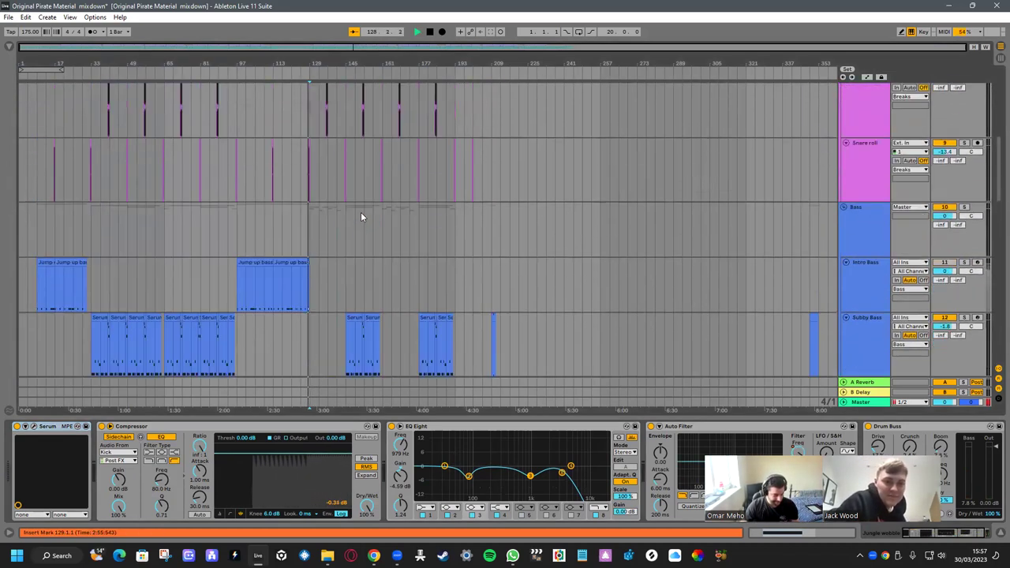
{"action": "key", "text": "ctrl+s"}
{"action": "scroll", "coordinate": [325, 199], "scroll_direction": "up", "scroll_amount": 5}
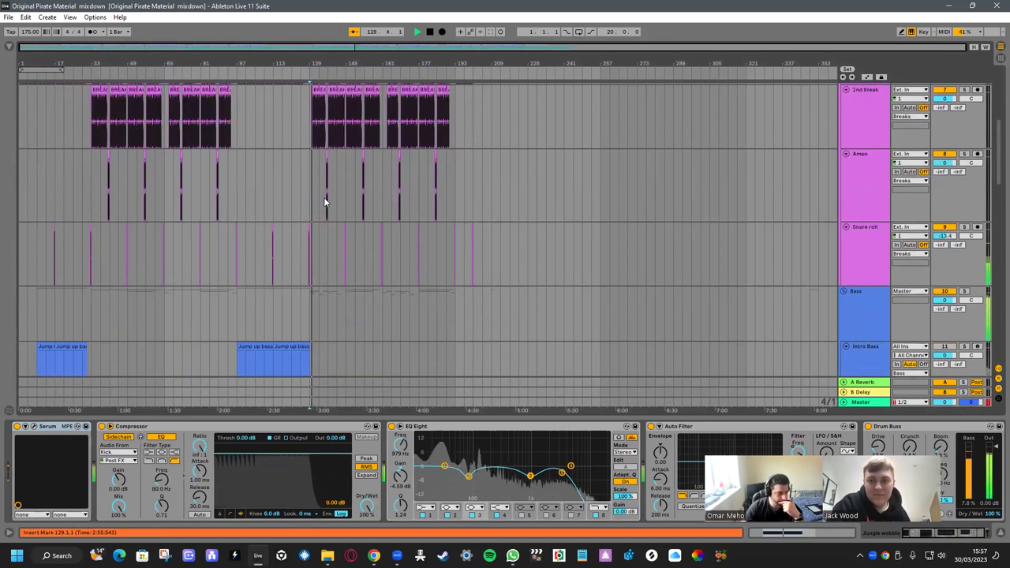
{"action": "scroll", "coordinate": [322, 197], "scroll_direction": "up", "scroll_amount": 1}
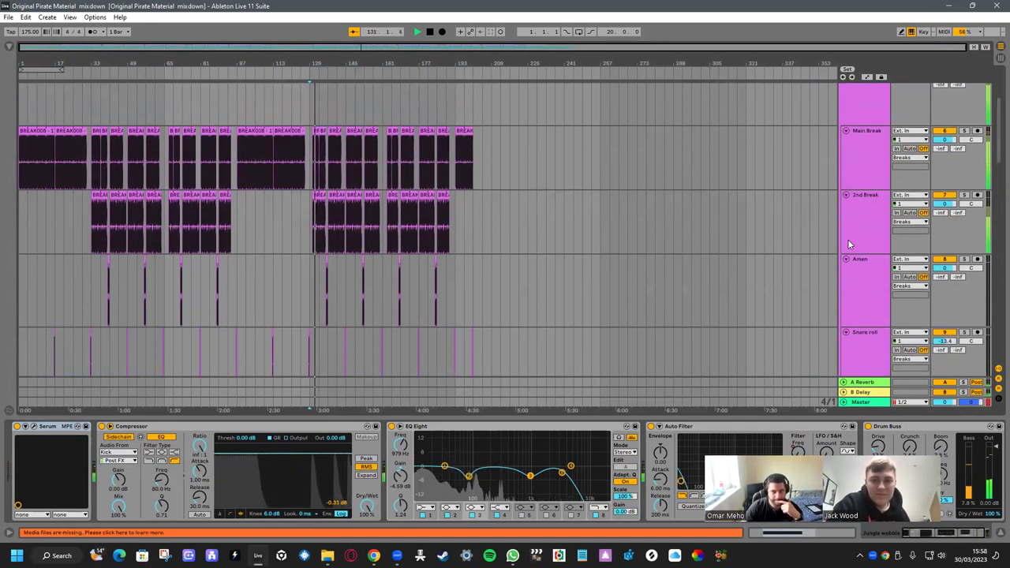
{"action": "scroll", "coordinate": [407, 196], "scroll_direction": "up", "scroll_amount": 3}
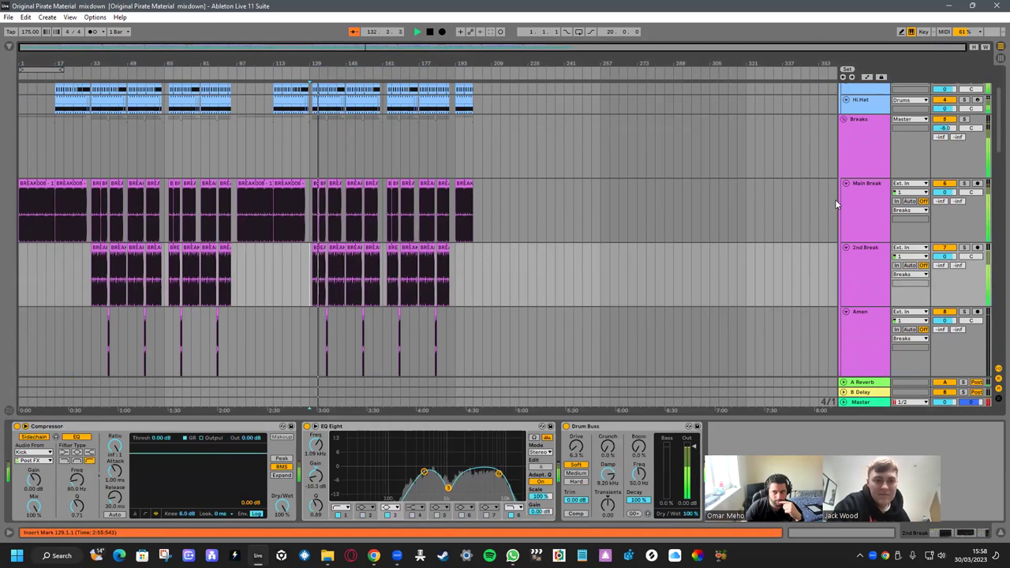
{"action": "scroll", "coordinate": [407, 196], "scroll_direction": "up", "scroll_amount": 1}
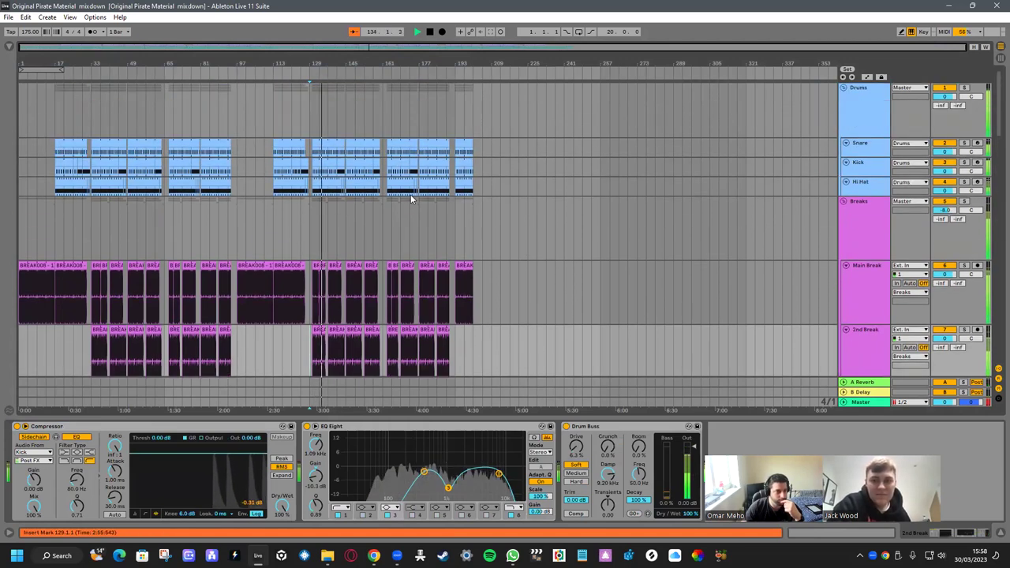
{"action": "scroll", "coordinate": [413, 198], "scroll_direction": "down", "scroll_amount": 4}
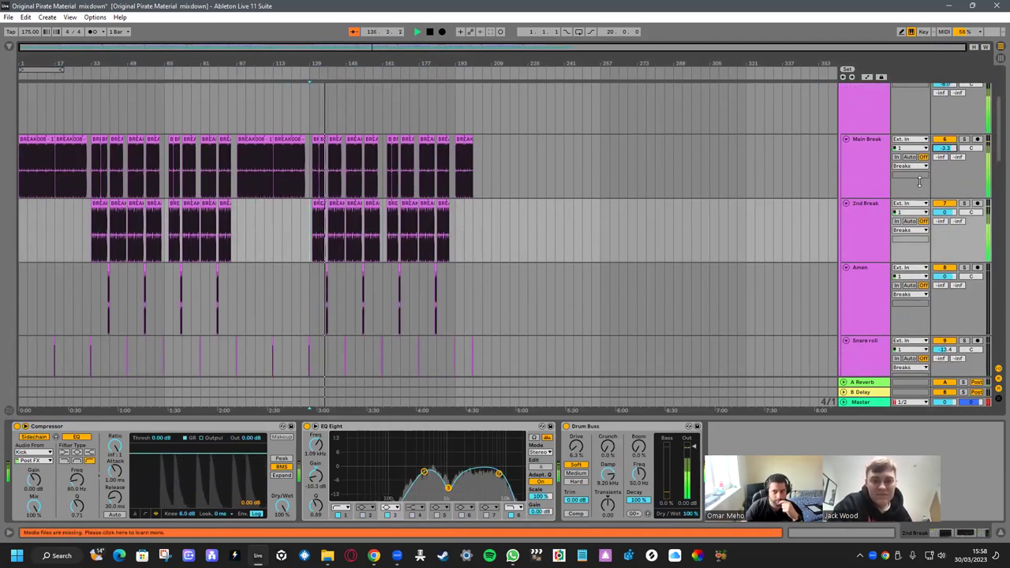
{"action": "scroll", "coordinate": [491, 218], "scroll_direction": "down", "scroll_amount": 1}
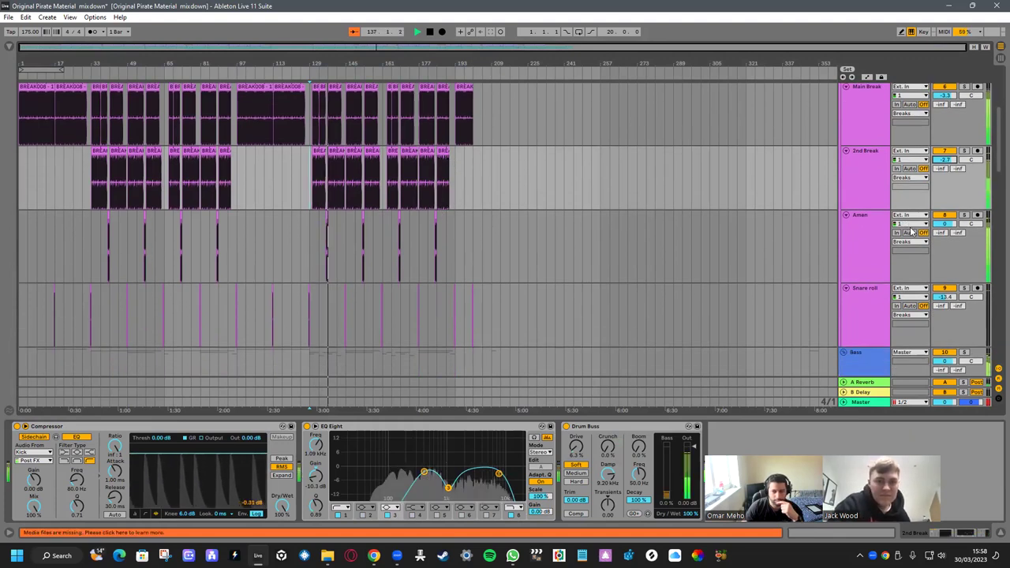
{"action": "scroll", "coordinate": [660, 236], "scroll_direction": "down", "scroll_amount": 3}
{"action": "scroll", "coordinate": [618, 265], "scroll_direction": "down", "scroll_amount": 2}
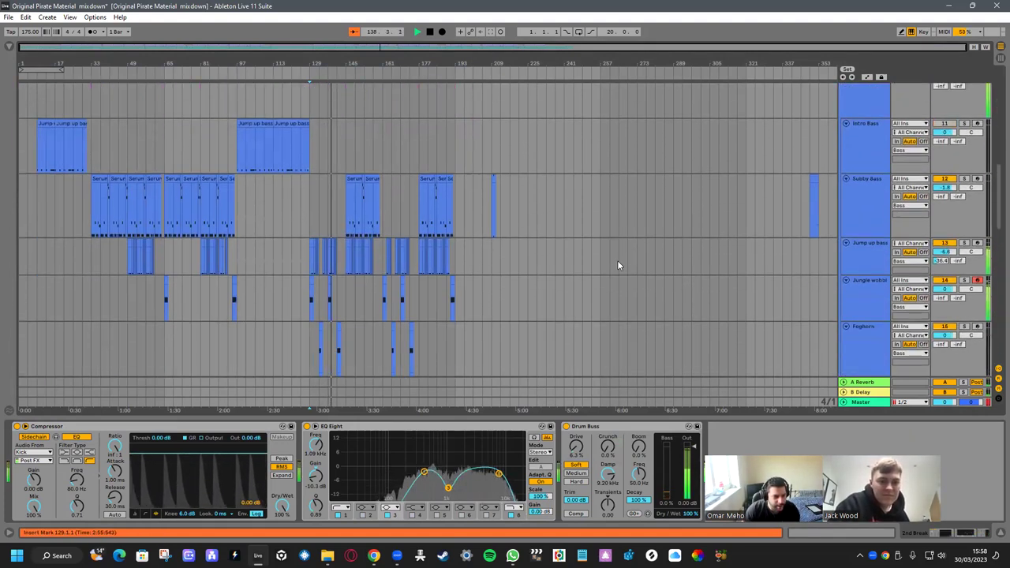
- Review the bass tracks' devices and turn the Foghorn track down to -3.2 dB
{"action": "left_click", "coordinate": [880, 216]}
{"action": "left_click", "coordinate": [844, 262]}
{"action": "scroll", "coordinate": [841, 266], "scroll_direction": "down", "scroll_amount": 1}
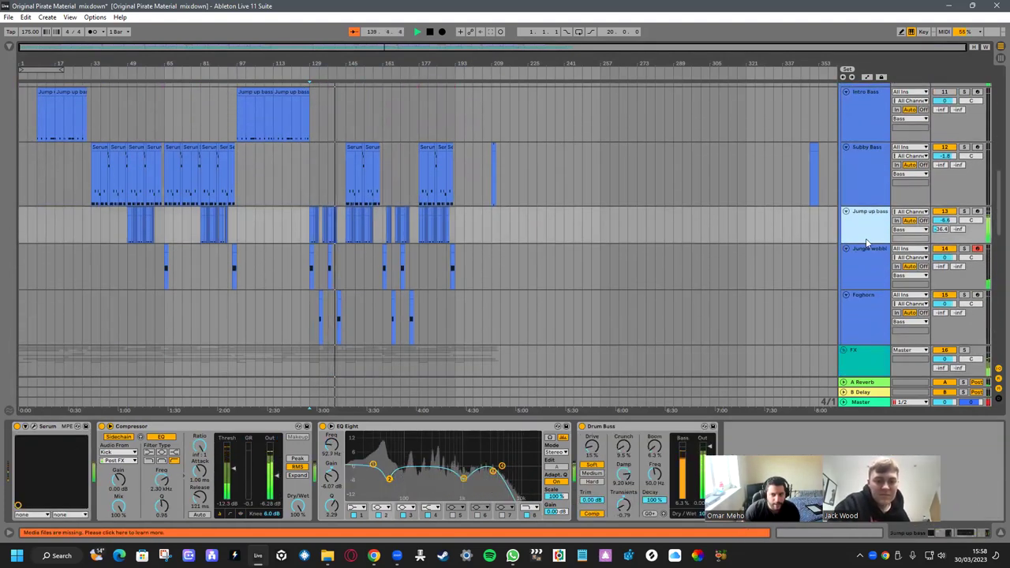
{"action": "left_click", "coordinate": [870, 267]}
{"action": "scroll", "coordinate": [870, 267], "scroll_direction": "down", "scroll_amount": 1}
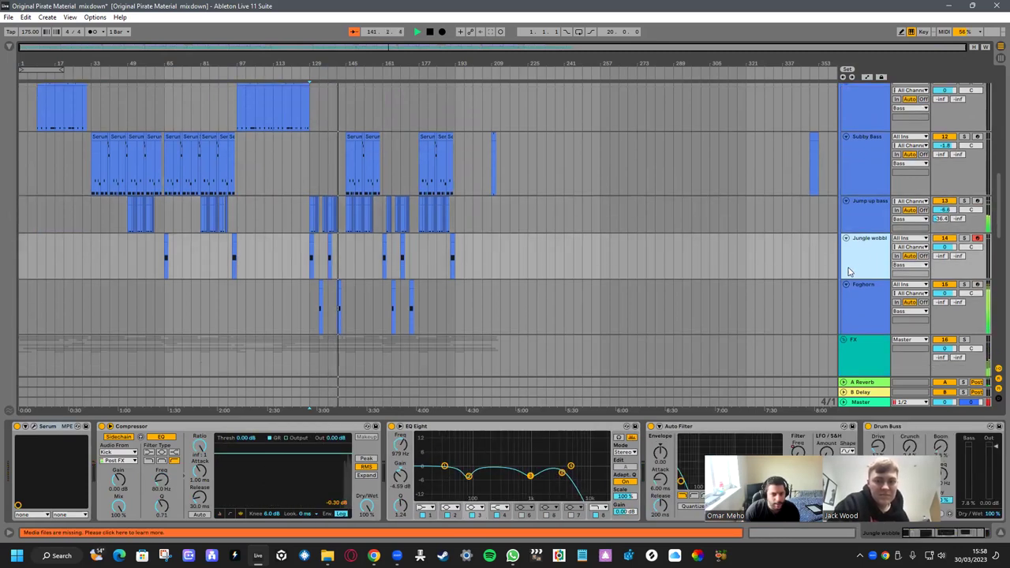
{"action": "left_click", "coordinate": [867, 304]}
{"action": "left_click_drag", "start_coordinate": [944, 294], "coordinate": [945, 304]}
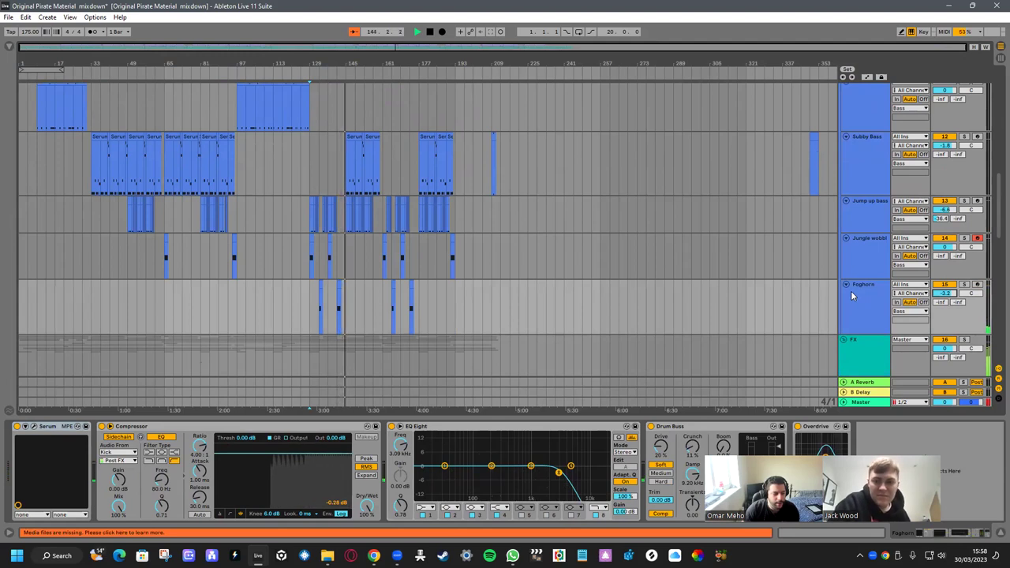
- Recheck Jungle wobble, Jump up bass and Subby Bass, set the start at bar 145, and save
{"action": "left_click", "coordinate": [858, 252]}
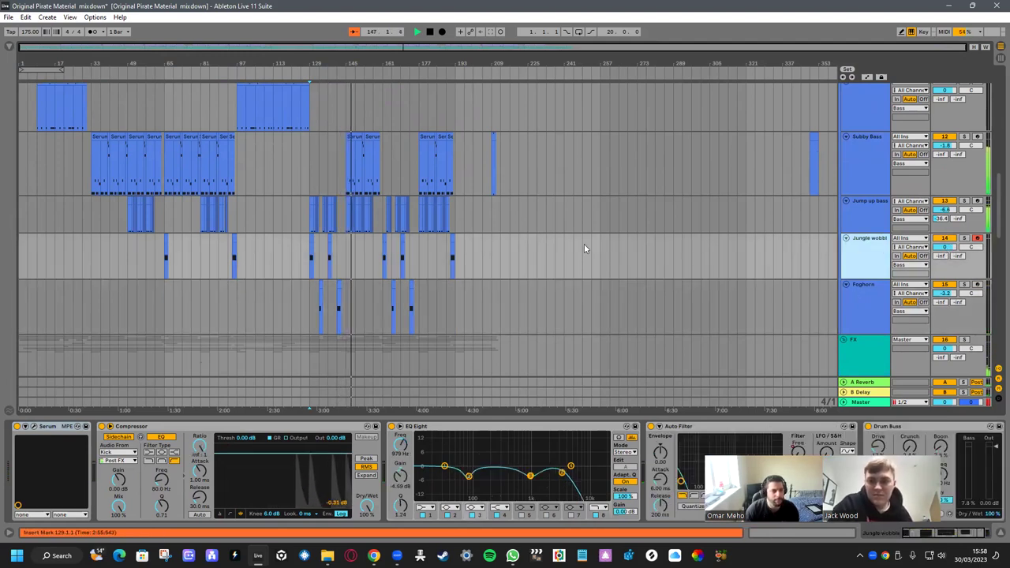
{"action": "scroll", "coordinate": [583, 243], "scroll_direction": "up", "scroll_amount": 1}
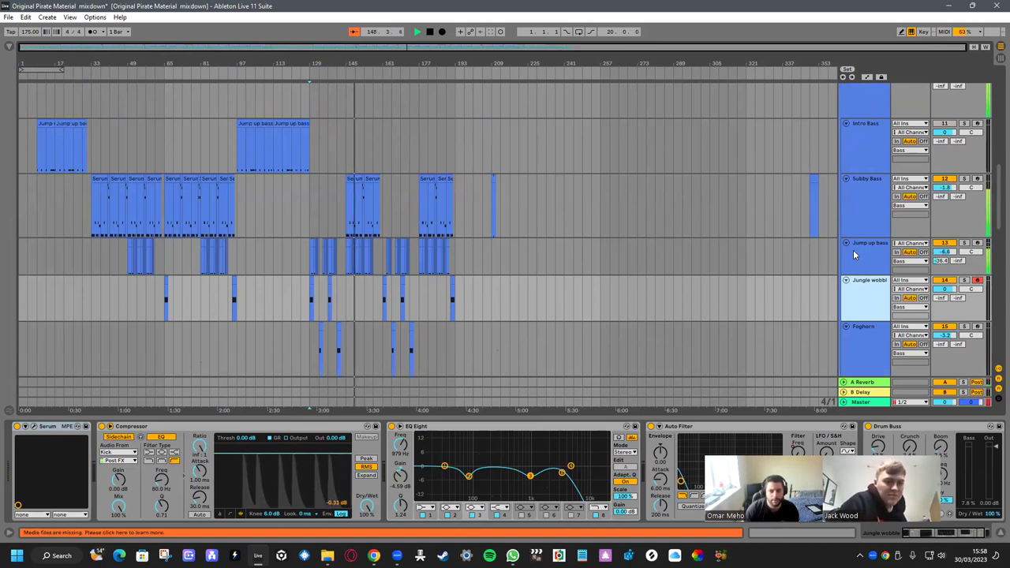
{"action": "left_click", "coordinate": [852, 249]}
{"action": "left_click", "coordinate": [840, 235]}
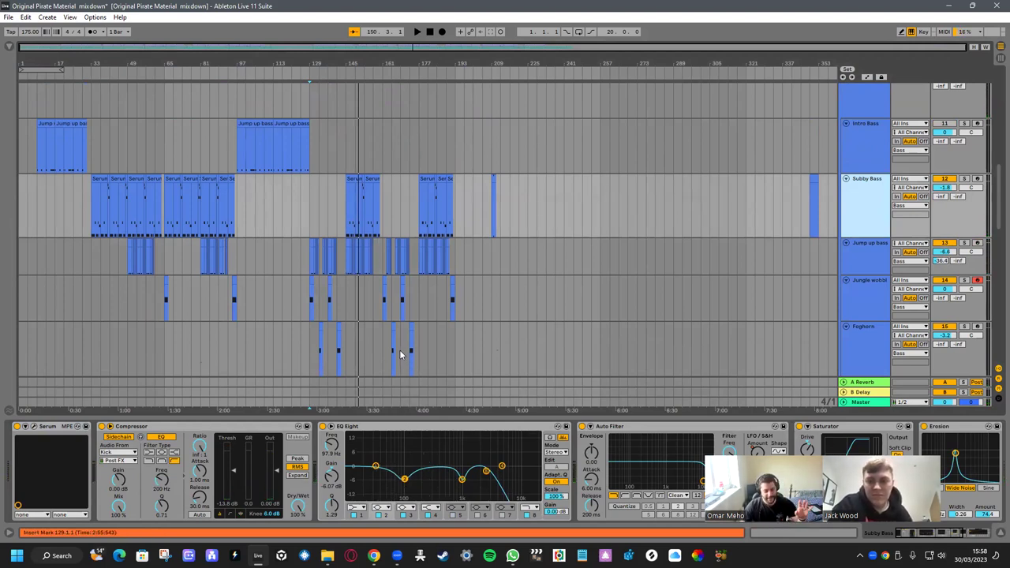
{"action": "left_click", "coordinate": [348, 214]}
{"action": "key", "text": "ctrl+s"}
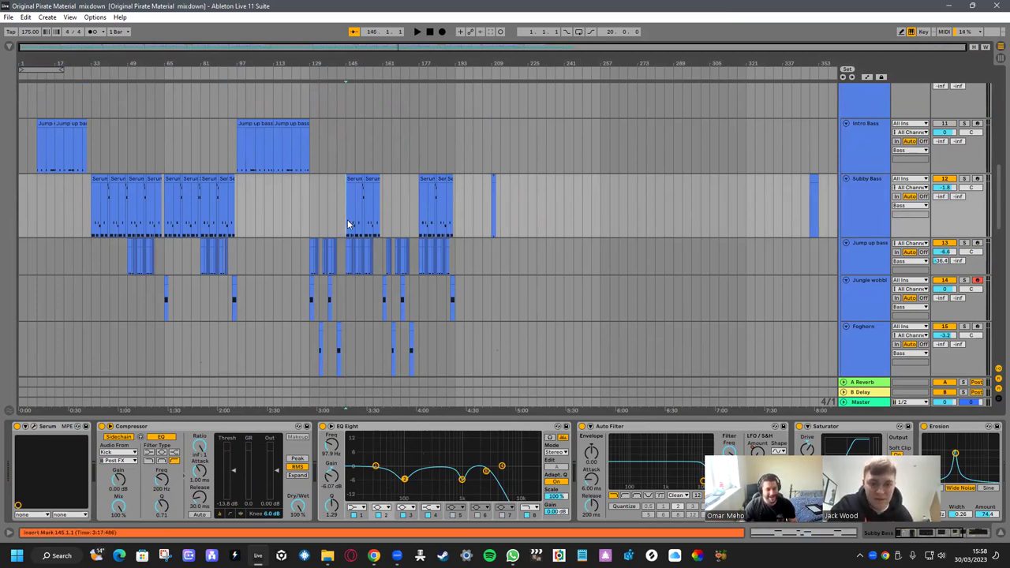
{"action": "left_click", "coordinate": [868, 201]}
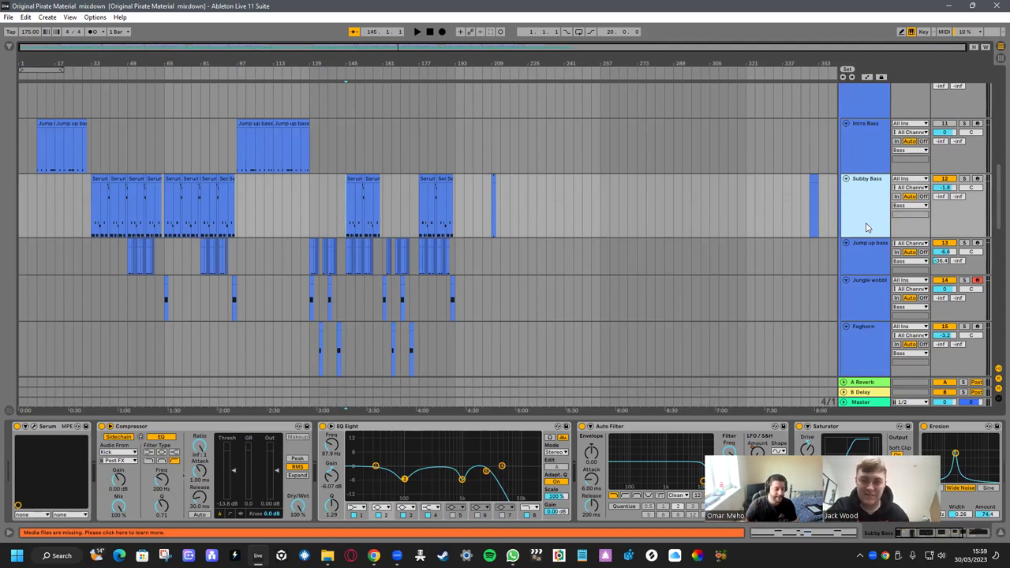
- Play from bar 129 and lower Main Break's compressor threshold to -12 dB
{"action": "left_click", "coordinate": [310, 239]}
{"action": "scroll", "coordinate": [586, 239], "scroll_direction": "up", "scroll_amount": 3}
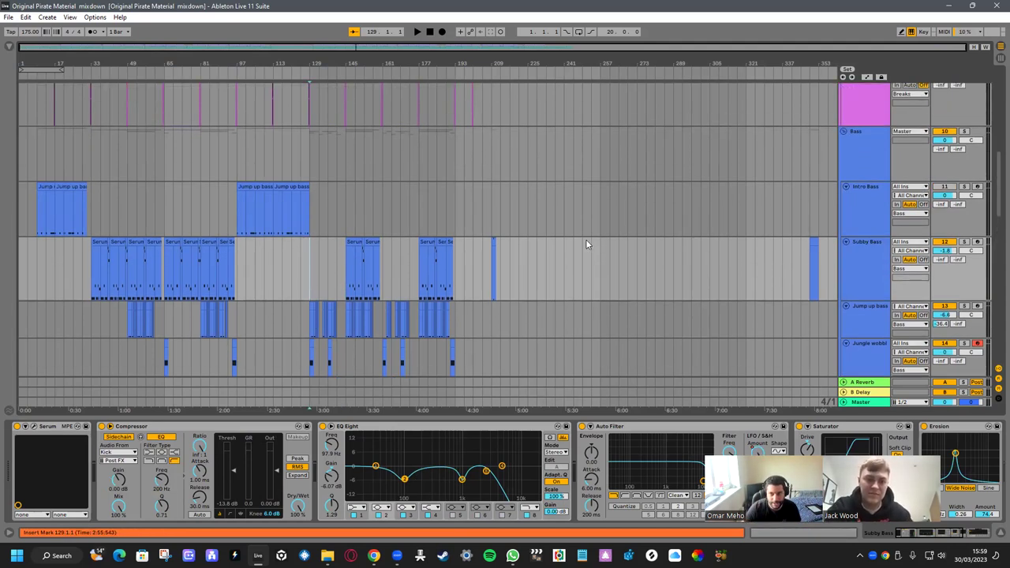
{"action": "key", "text": "space"}
{"action": "scroll", "coordinate": [397, 254], "scroll_direction": "up", "scroll_amount": 4}
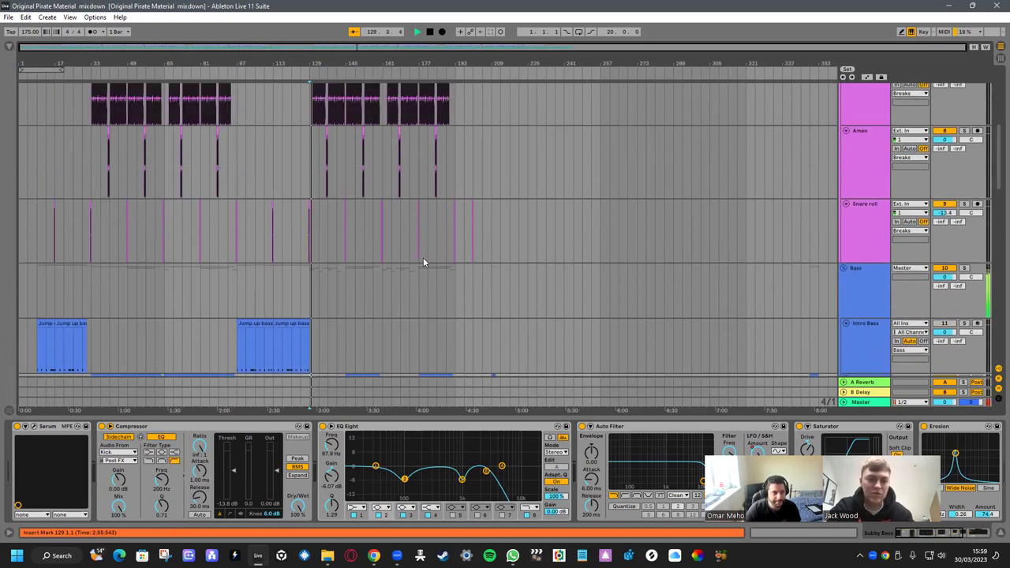
{"action": "scroll", "coordinate": [423, 255], "scroll_direction": "up", "scroll_amount": 3}
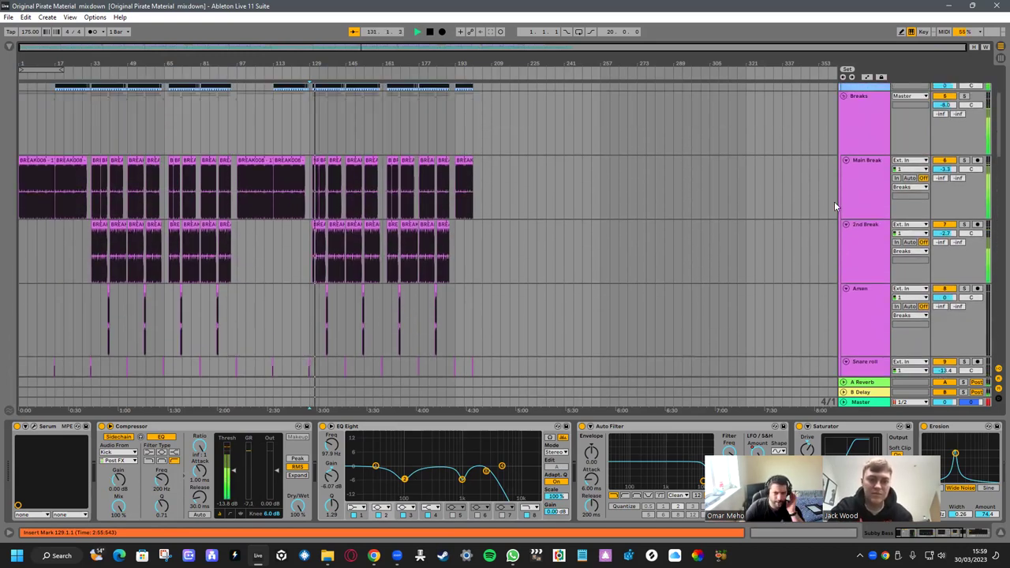
{"action": "left_click", "coordinate": [853, 204]}
{"action": "left_click", "coordinate": [135, 514]}
{"action": "left_click_drag", "start_coordinate": [149, 449], "coordinate": [149, 469]}
- Bring 2nd Break's compressor to a -9.41 dB threshold, then replay from bar 129
{"action": "left_click", "coordinate": [869, 260]}
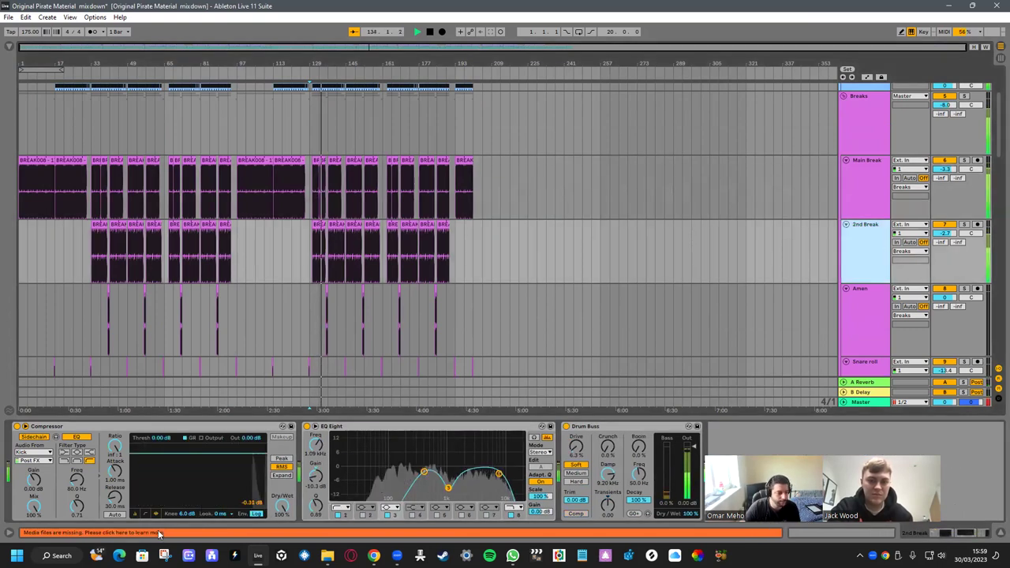
{"action": "left_click", "coordinate": [133, 513]}
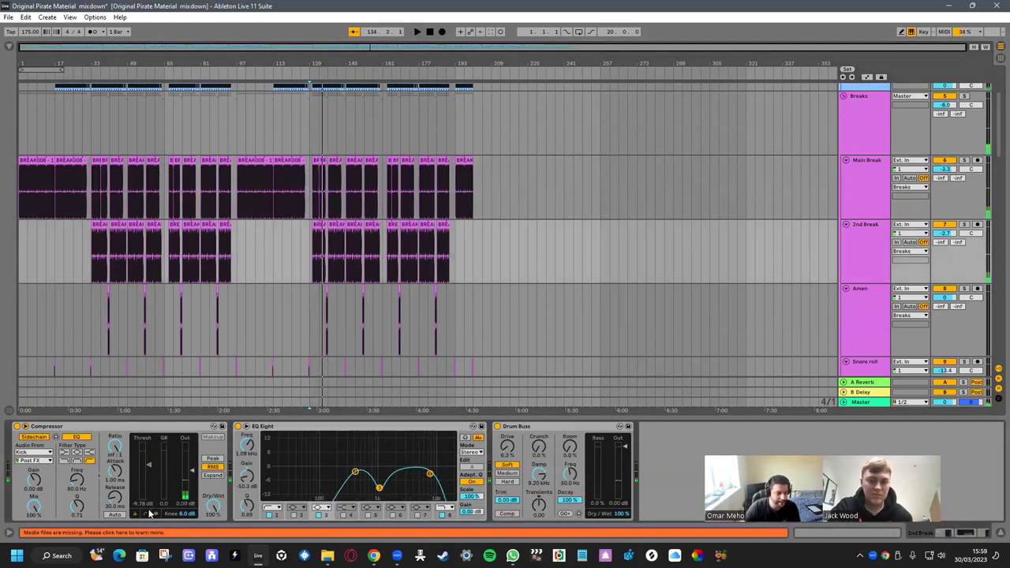
{"action": "left_click", "coordinate": [157, 514]}
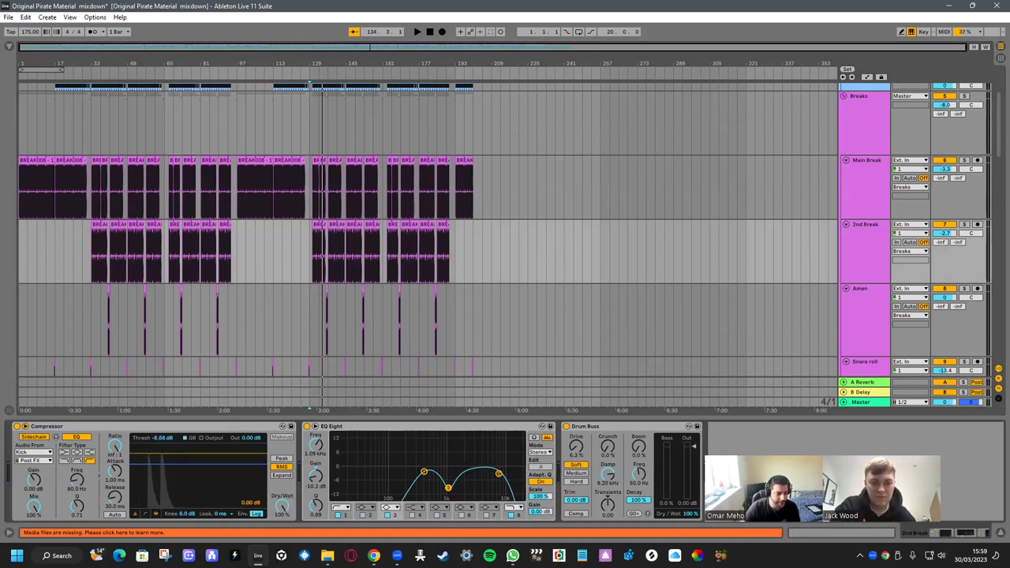
{"action": "left_click", "coordinate": [138, 514]}
{"action": "left_click", "coordinate": [138, 514]}
{"action": "left_click", "coordinate": [145, 514]}
{"action": "left_click", "coordinate": [137, 514]}
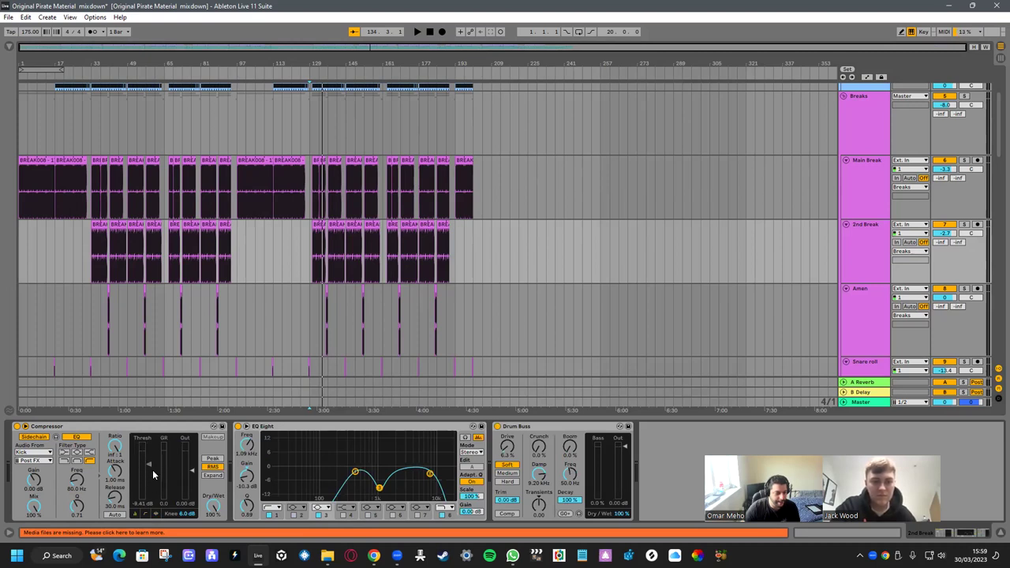
{"action": "left_click", "coordinate": [315, 72]}
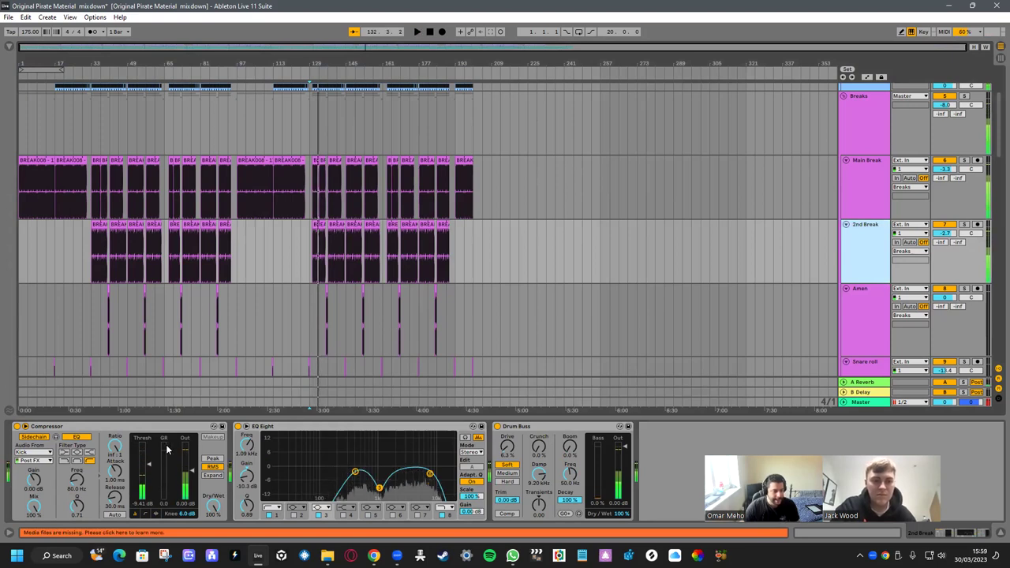
{"action": "left_click", "coordinate": [310, 242]}
{"action": "key", "text": "space"}
- Lower the Amen compressor threshold to -8.68 dB
{"action": "scroll", "coordinate": [718, 248], "scroll_direction": "down", "scroll_amount": 3}
{"action": "left_click", "coordinate": [845, 218]}
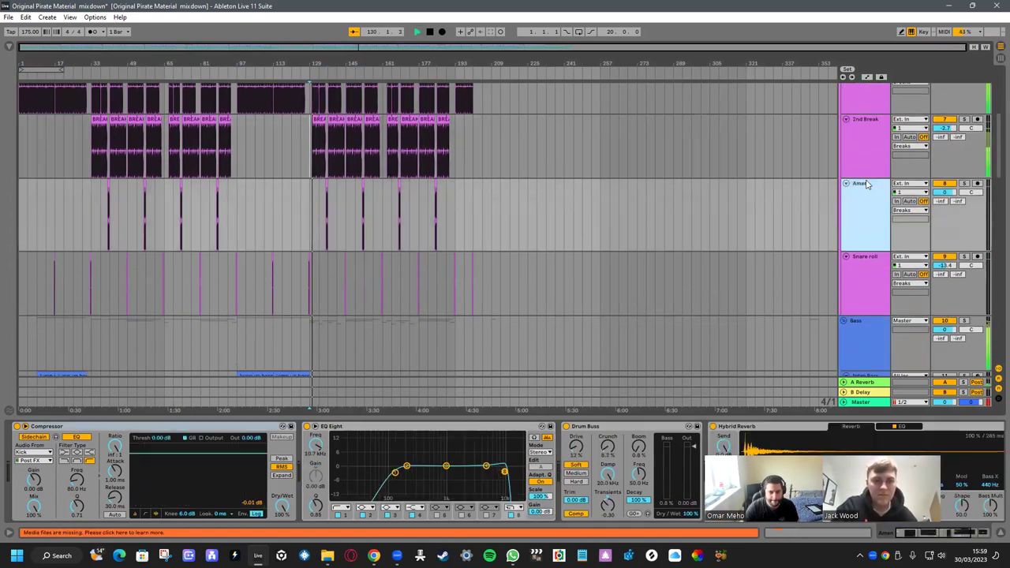
{"action": "left_click", "coordinate": [135, 513]}
{"action": "left_click_drag", "start_coordinate": [148, 452], "coordinate": [149, 464]}
- Drop the Foghorn compressor threshold to about -14.3 dB and show Jungle wobble's compressor meters
{"action": "scroll", "coordinate": [353, 309], "scroll_direction": "down", "scroll_amount": 5}
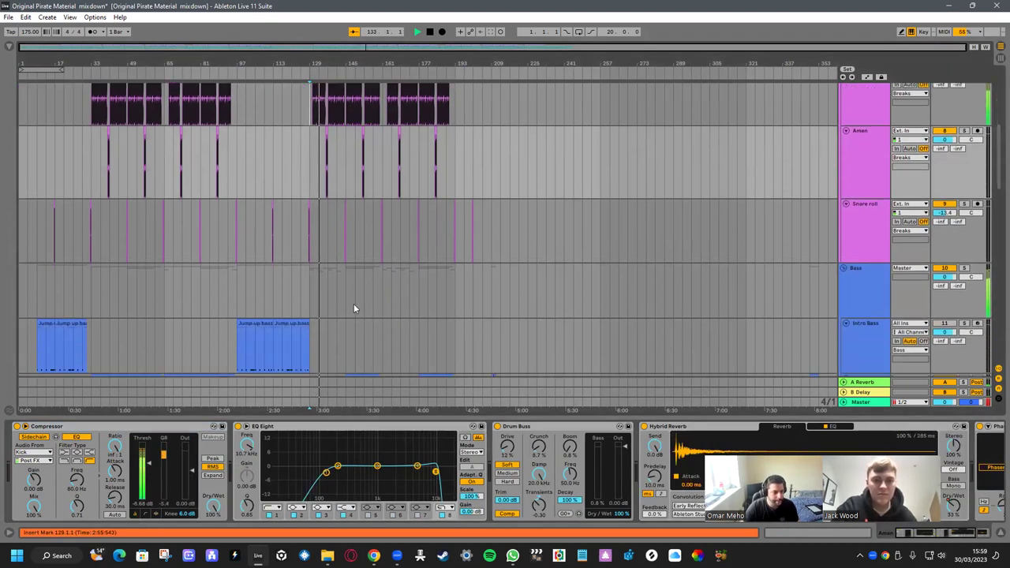
{"action": "scroll", "coordinate": [345, 308], "scroll_direction": "down", "scroll_amount": 1}
{"action": "scroll", "coordinate": [670, 318], "scroll_direction": "down", "scroll_amount": 2}
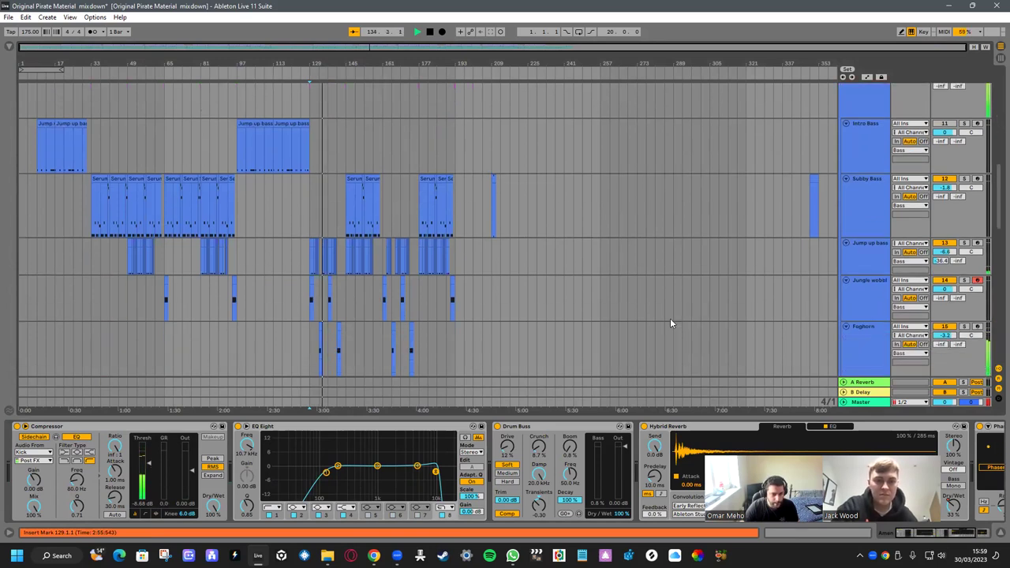
{"action": "left_click", "coordinate": [861, 308]}
{"action": "left_click", "coordinate": [220, 514]}
{"action": "left_click_drag", "start_coordinate": [228, 455], "coordinate": [228, 473]}
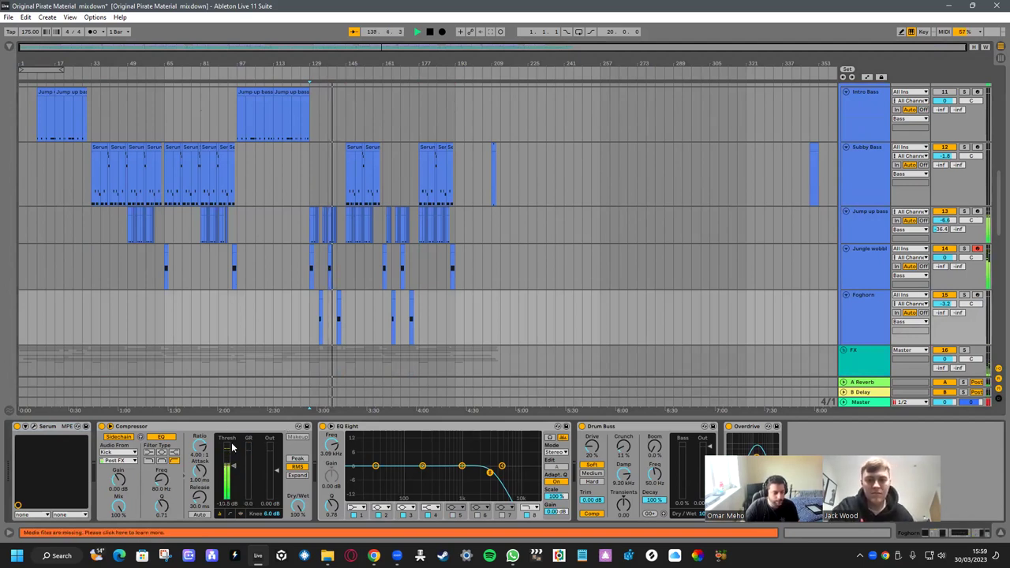
{"action": "left_click", "coordinate": [864, 270]}
{"action": "left_click", "coordinate": [220, 513]}
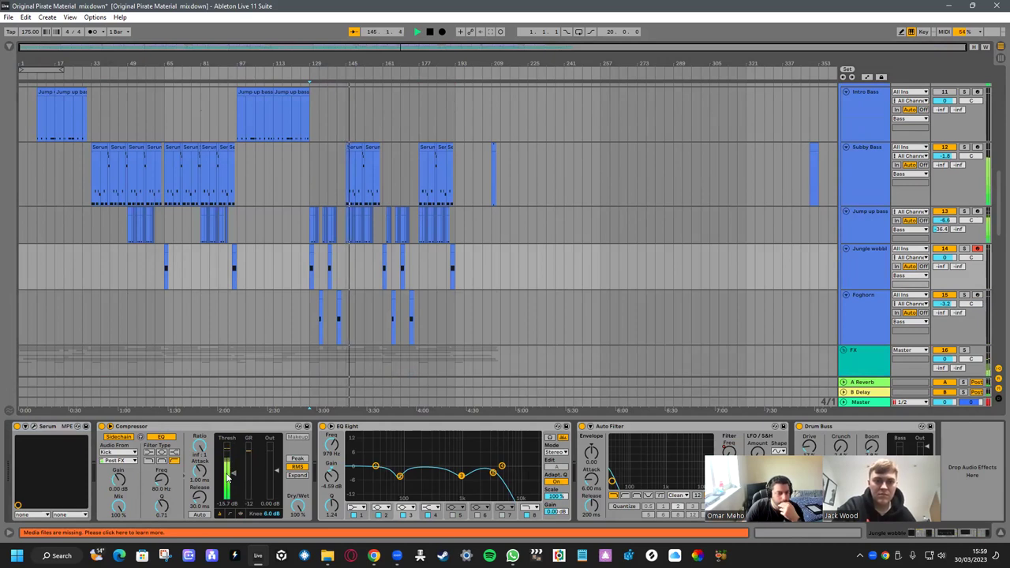
- Move Jump up bass's lowest EQ Eight band to about 16.3 Hz at -5.58 dB
{"action": "scroll", "coordinate": [287, 407], "scroll_direction": "down", "scroll_amount": 2}
{"action": "left_click", "coordinate": [303, 418]}
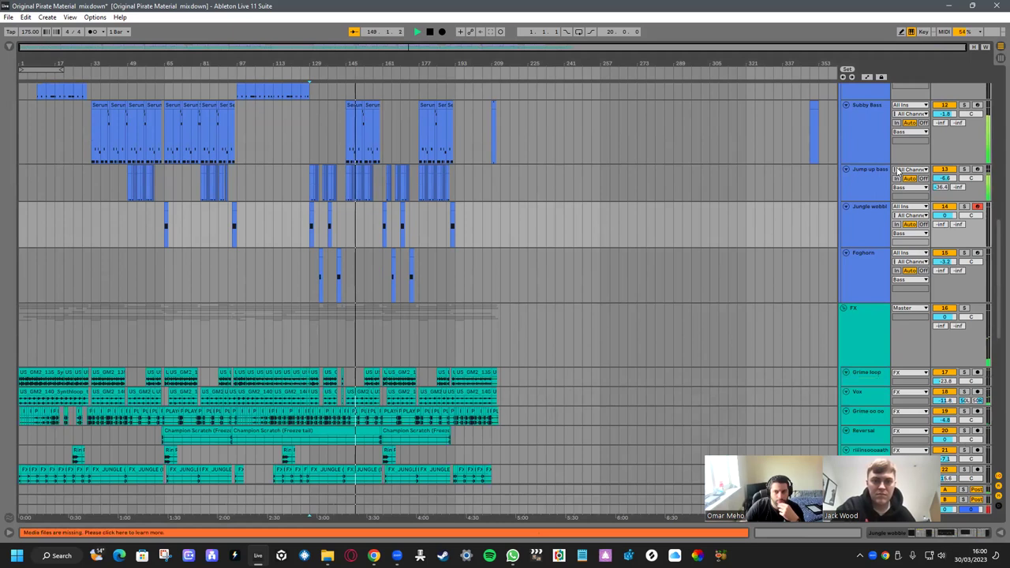
{"action": "double_click", "coordinate": [869, 170]}
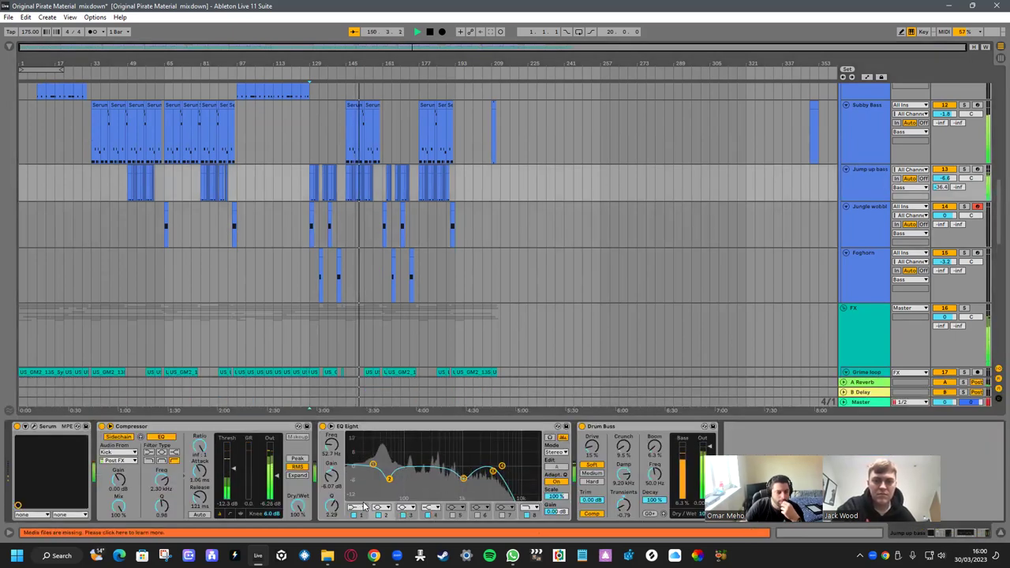
{"action": "left_click_drag", "start_coordinate": [373, 464], "coordinate": [362, 484]}
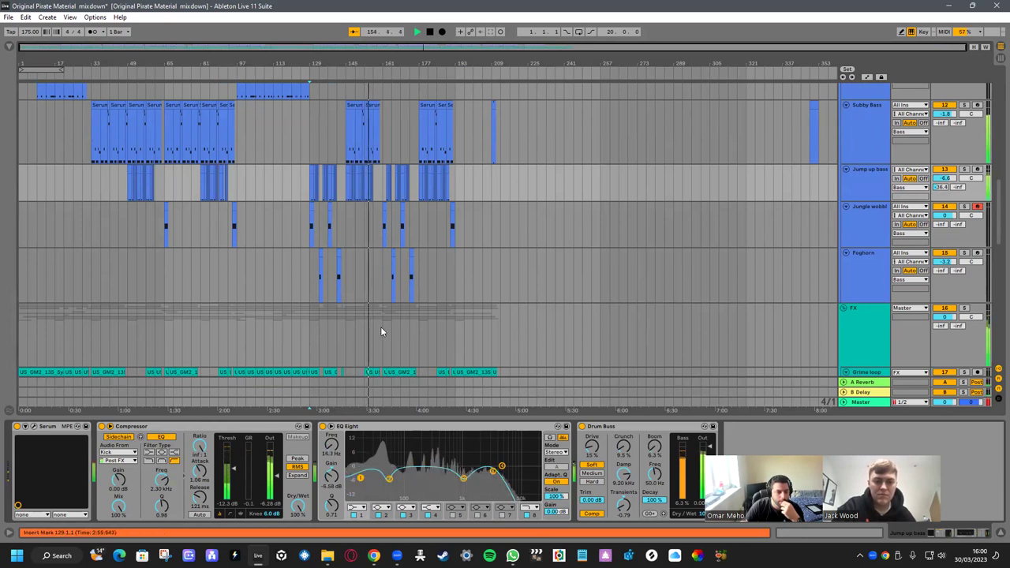
{"action": "scroll", "coordinate": [365, 349], "scroll_direction": "down", "scroll_amount": 1}
{"action": "scroll", "coordinate": [366, 345], "scroll_direction": "down", "scroll_amount": 10}
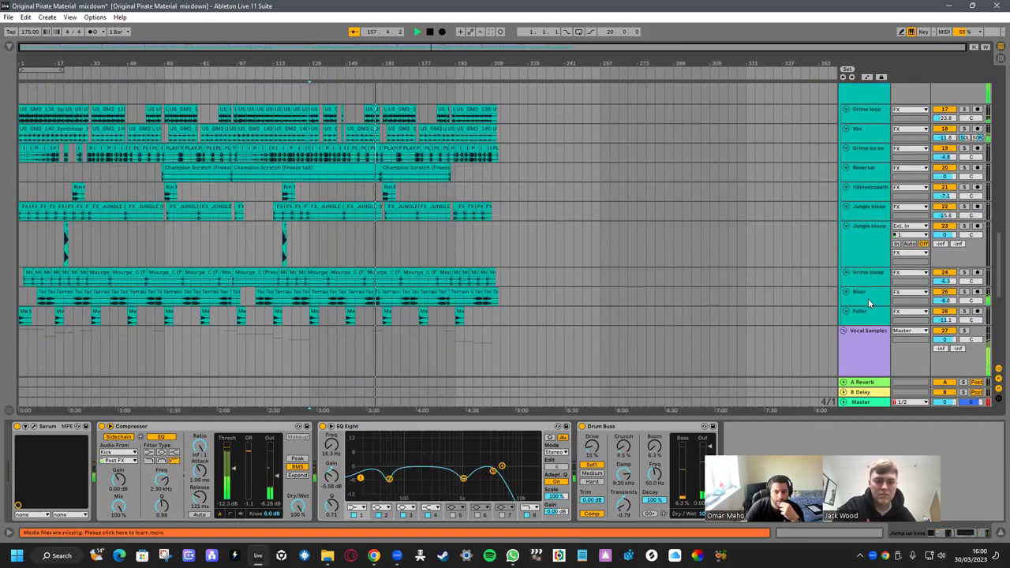
- Give DrugS dealer split stereo panning and raise its reverb send to -19.7 dB
{"action": "left_click", "coordinate": [744, 292]}
{"action": "scroll", "coordinate": [702, 314], "scroll_direction": "down", "scroll_amount": 7}
{"action": "scroll", "coordinate": [710, 308], "scroll_direction": "down", "scroll_amount": 2}
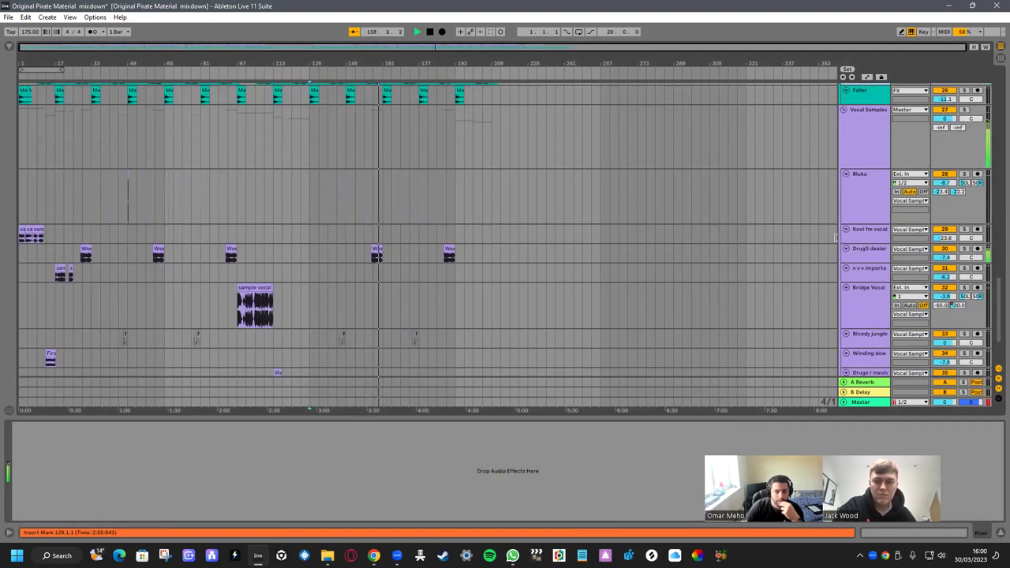
{"action": "left_click", "coordinate": [845, 248]}
{"action": "left_click", "coordinate": [862, 251]}
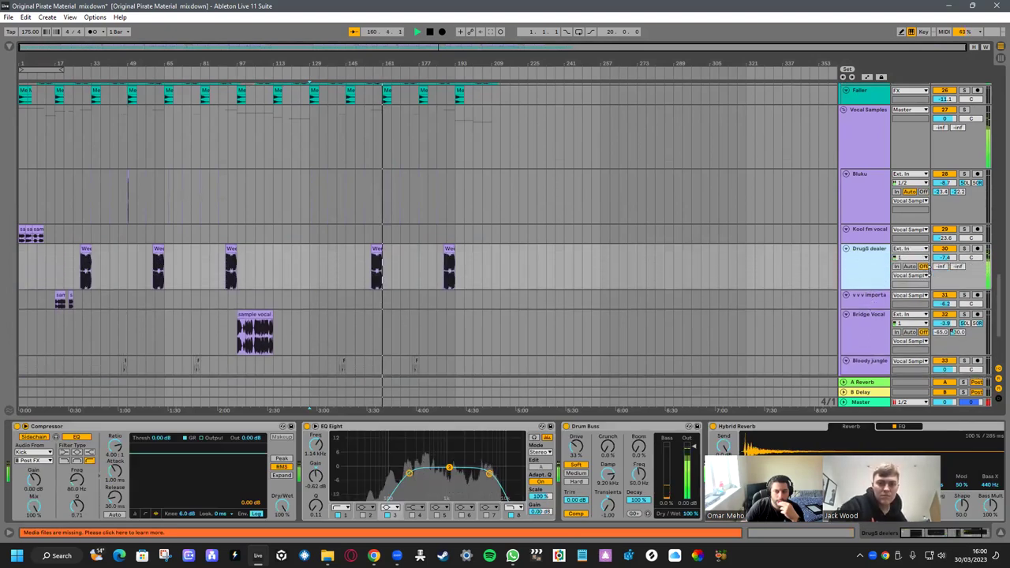
{"action": "right_click", "coordinate": [970, 258]}
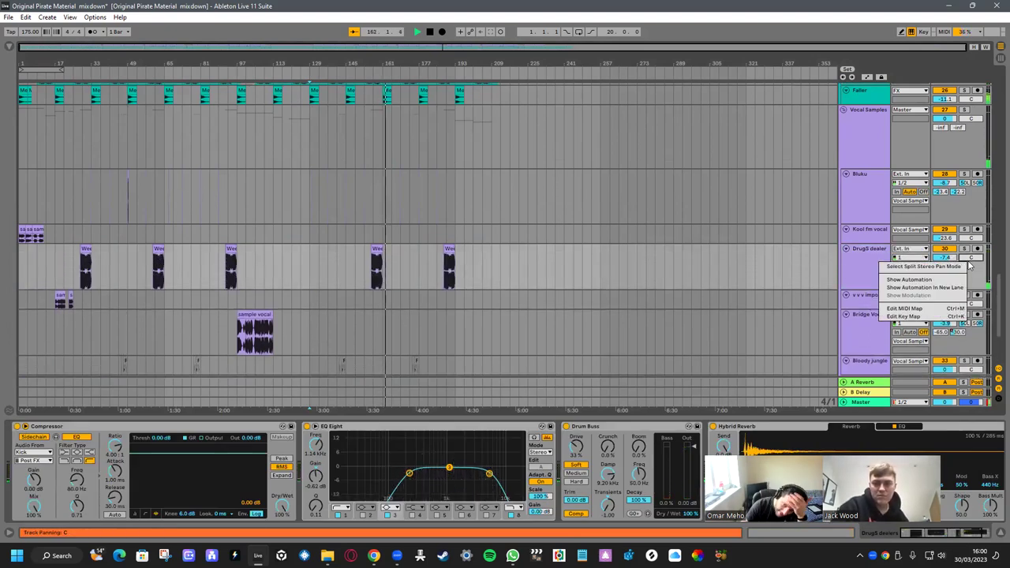
{"action": "left_click", "coordinate": [948, 267]}
{"action": "left_click_drag", "start_coordinate": [946, 268], "coordinate": [945, 263]}
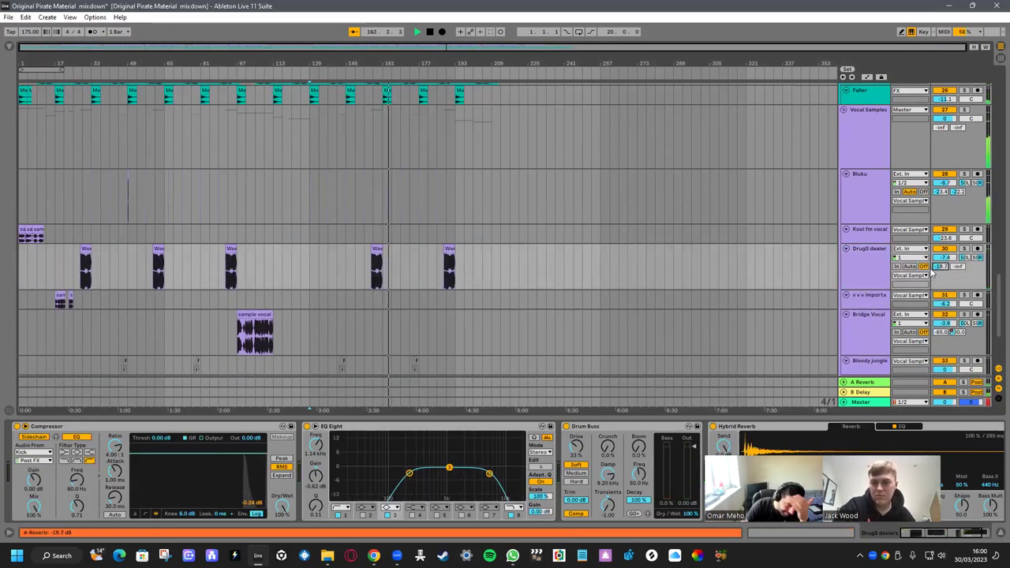
{"action": "scroll", "coordinate": [404, 322], "scroll_direction": "down", "scroll_amount": 5}
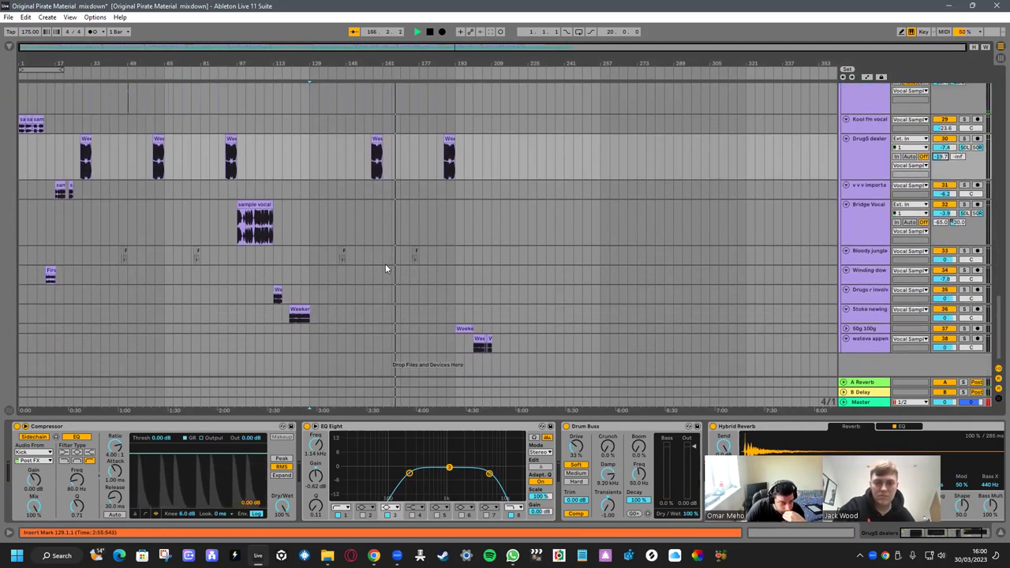
{"action": "scroll", "coordinate": [388, 287], "scroll_direction": "up", "scroll_amount": 3}
{"action": "scroll", "coordinate": [391, 285], "scroll_direction": "up", "scroll_amount": 10}
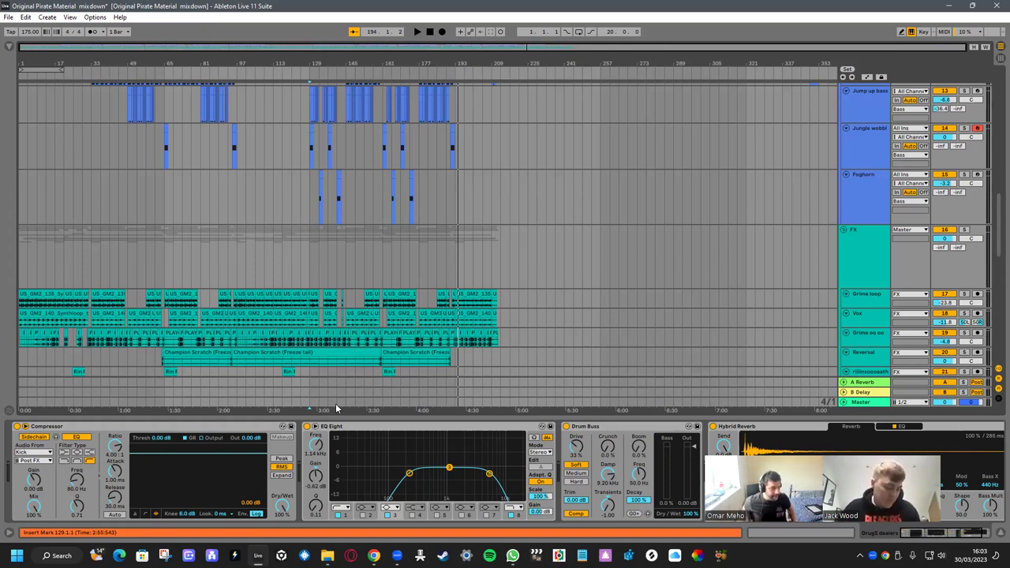
- Play from later in the song, hide the device area and select the Faller track
{"action": "left_click", "coordinate": [374, 76]}
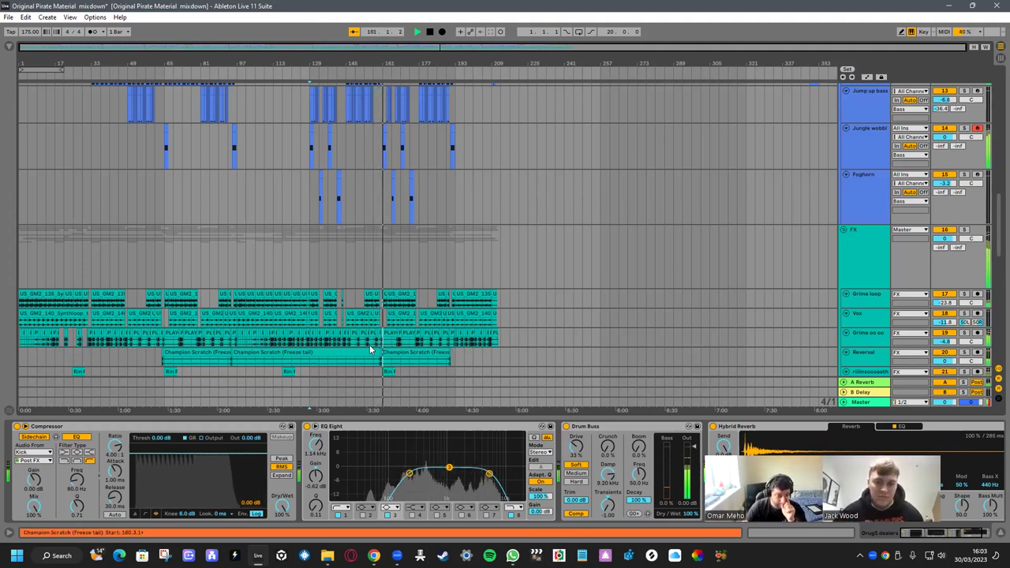
{"action": "double_click", "coordinate": [406, 419]}
{"action": "scroll", "coordinate": [392, 400], "scroll_direction": "down", "scroll_amount": 2}
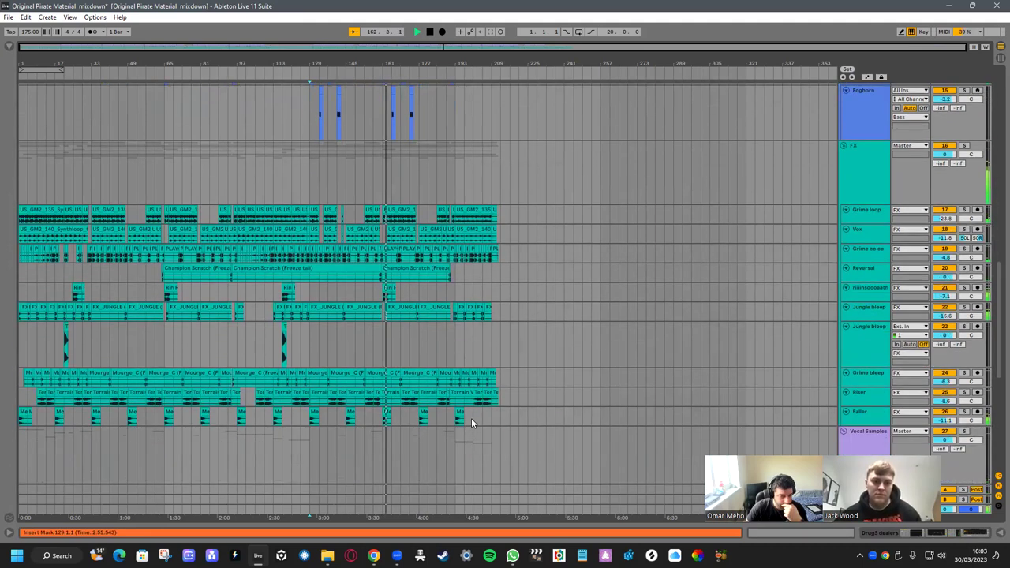
{"action": "left_click", "coordinate": [393, 416]}
{"action": "scroll", "coordinate": [386, 415], "scroll_direction": "down", "scroll_amount": 2}
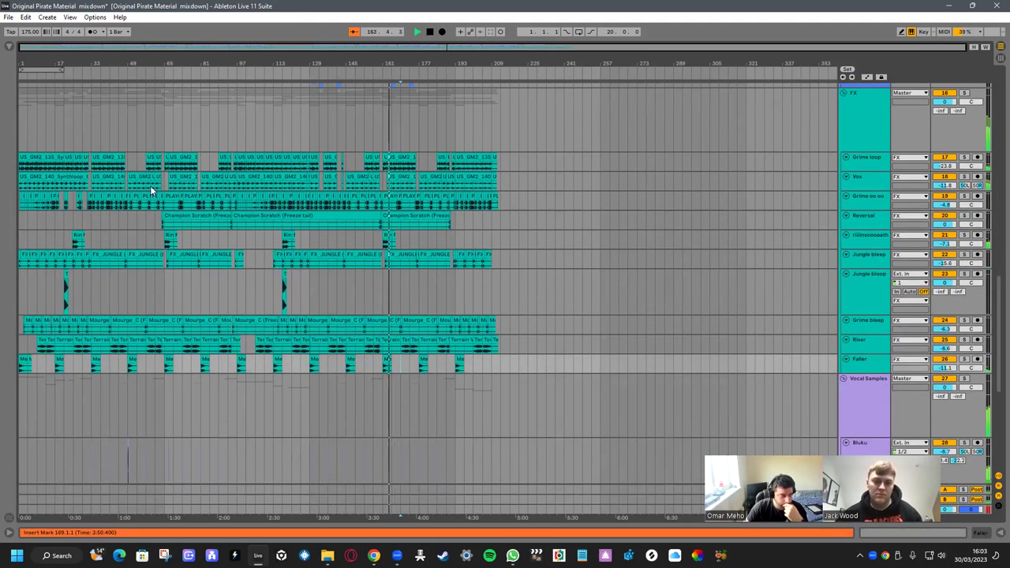
- Open the browser, switch Live to full screen, and search for 'span'
{"action": "left_click", "coordinate": [10, 48]}
{"action": "left_click", "coordinate": [70, 18]}
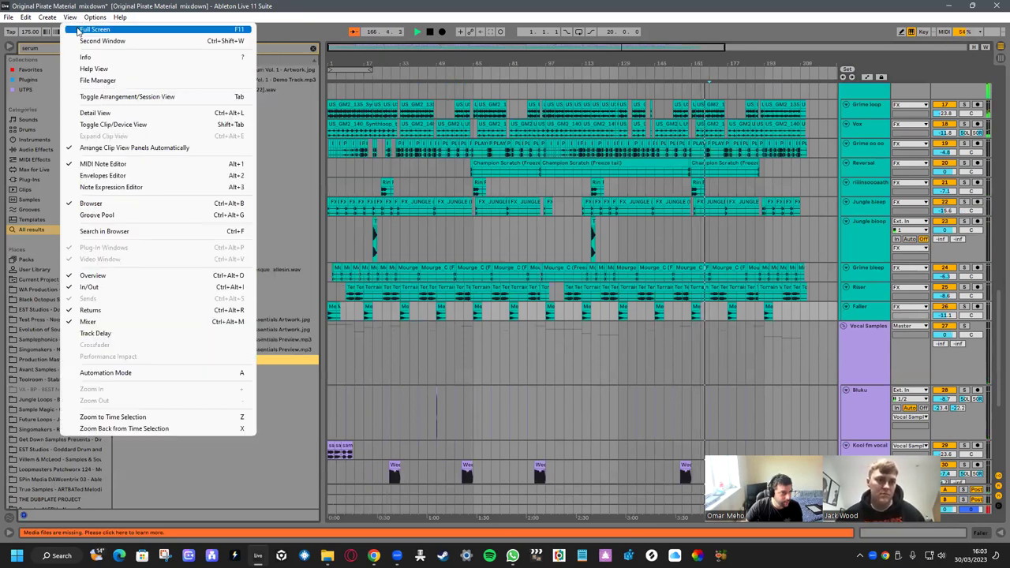
{"action": "left_click", "coordinate": [64, 29]}
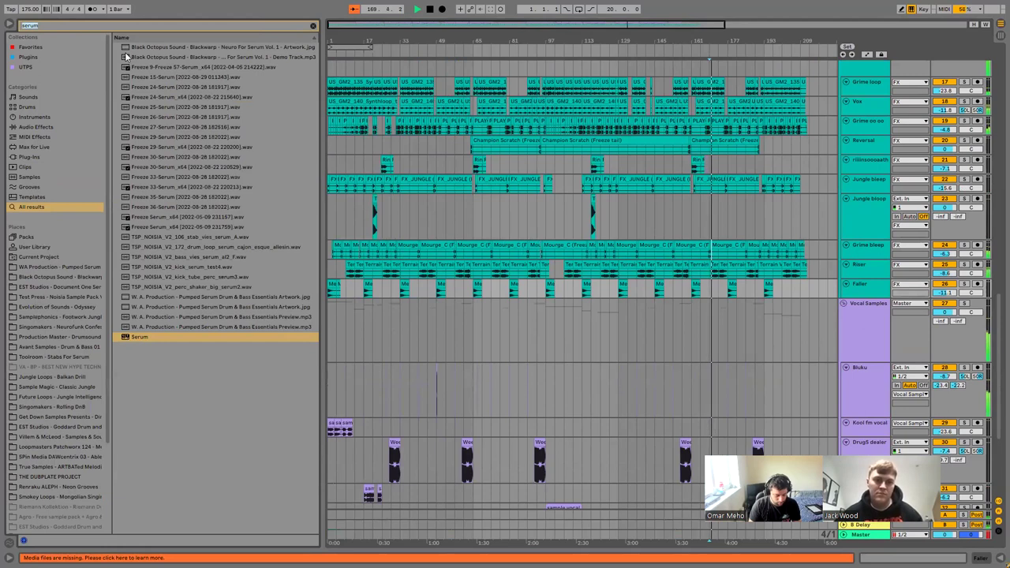
{"action": "type", "text": "spanm"}
{"action": "key", "text": "BackSpace"}
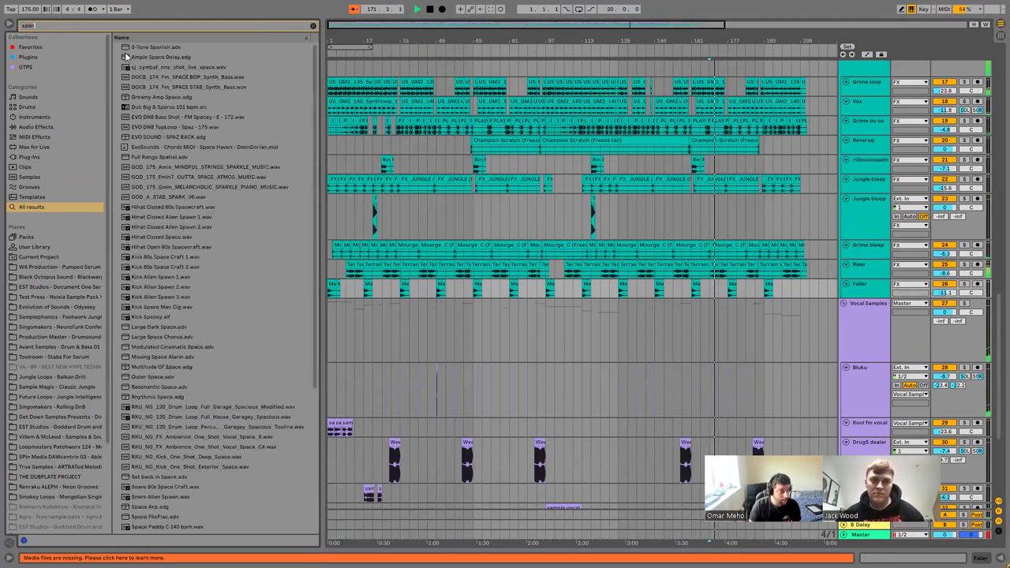
- Load SPAN from the search results onto the Master, then move and close its window
{"action": "scroll", "coordinate": [498, 462], "scroll_direction": "down", "scroll_amount": 5}
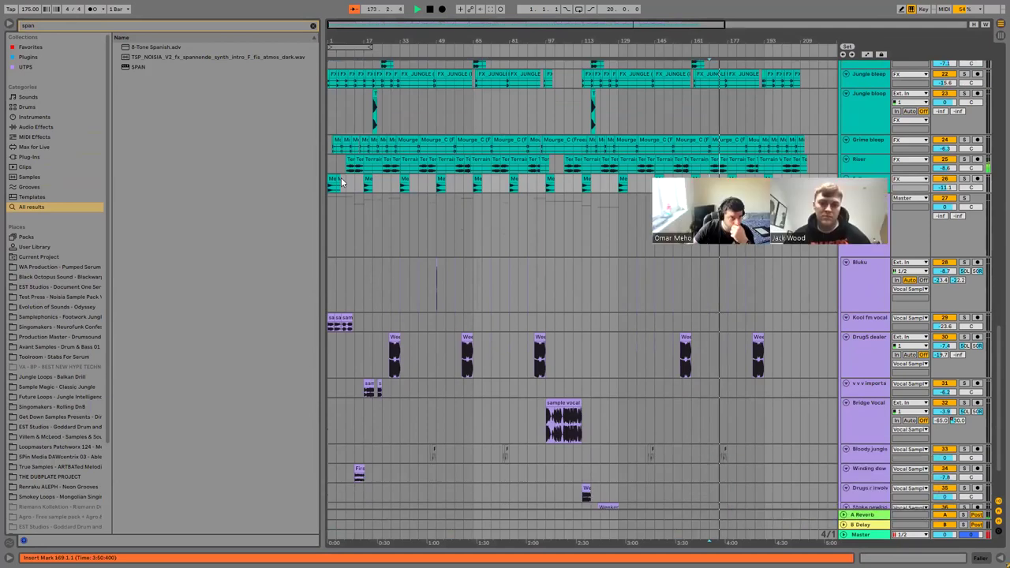
{"action": "left_click_drag", "start_coordinate": [136, 68], "coordinate": [878, 536]}
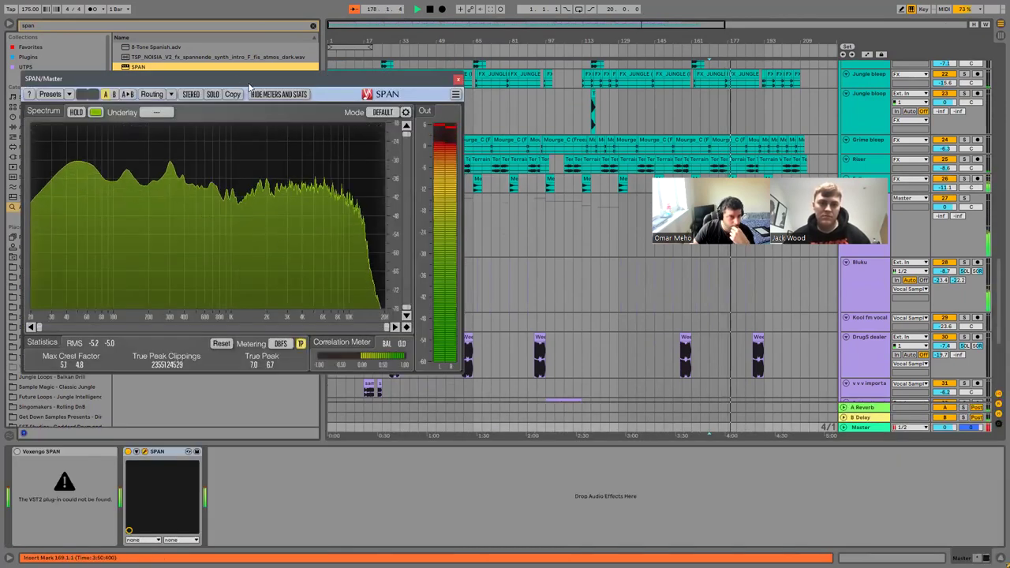
{"action": "left_click_drag", "start_coordinate": [248, 84], "coordinate": [280, 320]}
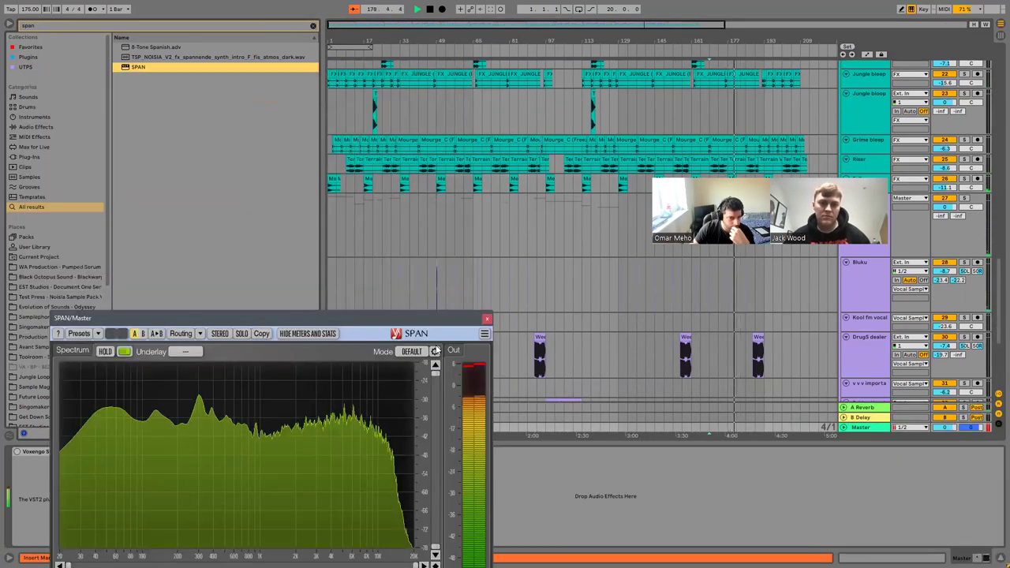
{"action": "left_click", "coordinate": [489, 315]}
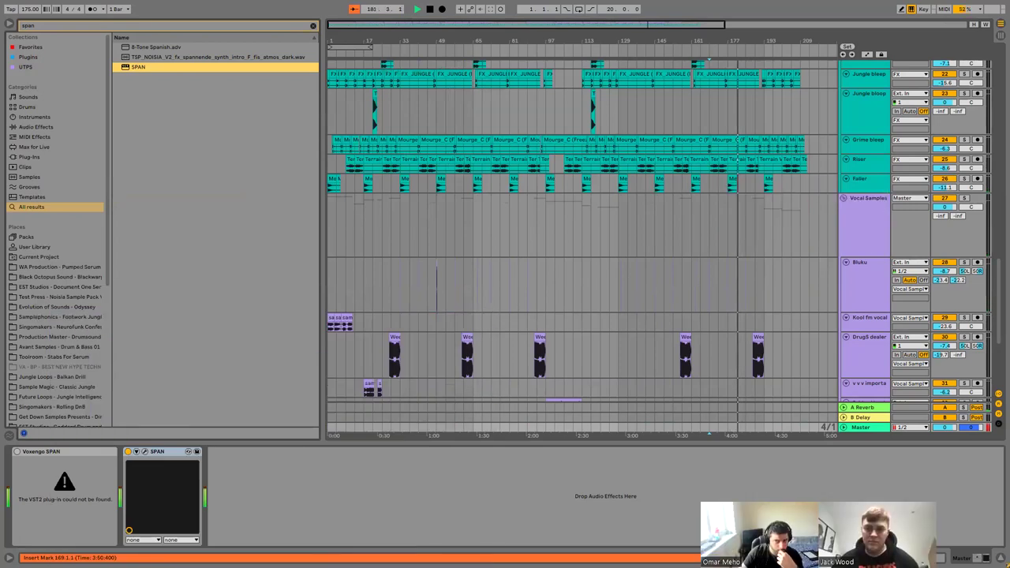
- Turn the Bluku track's volume down to -13.2 dB
{"action": "left_click", "coordinate": [743, 286]}
{"action": "scroll", "coordinate": [815, 269], "scroll_direction": "up", "scroll_amount": 2}
{"action": "left_click", "coordinate": [867, 243]}
{"action": "scroll", "coordinate": [865, 238], "scroll_direction": "up", "scroll_amount": 6}
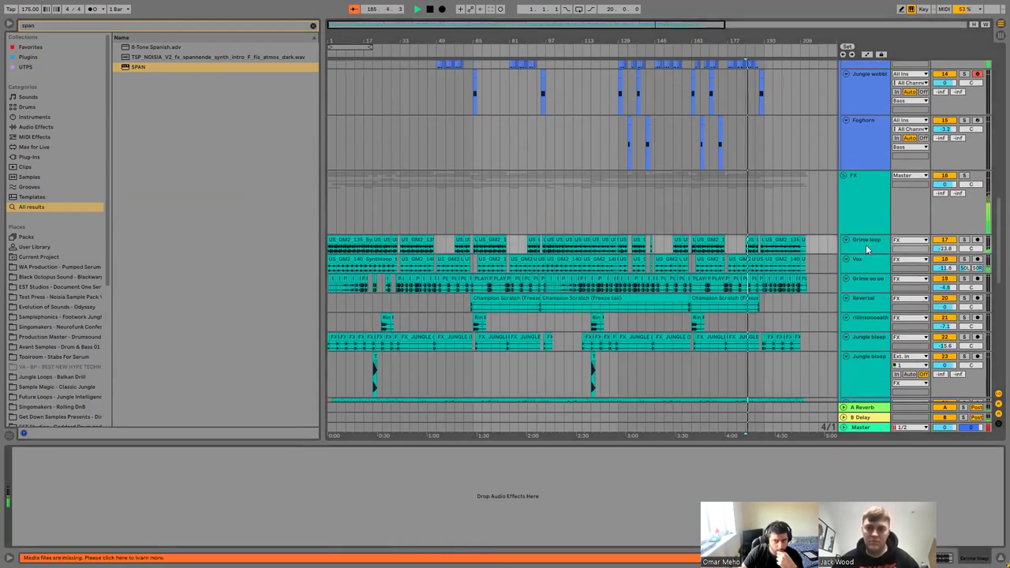
{"action": "scroll", "coordinate": [843, 266], "scroll_direction": "up", "scroll_amount": 1}
{"action": "scroll", "coordinate": [841, 268], "scroll_direction": "up", "scroll_amount": 2}
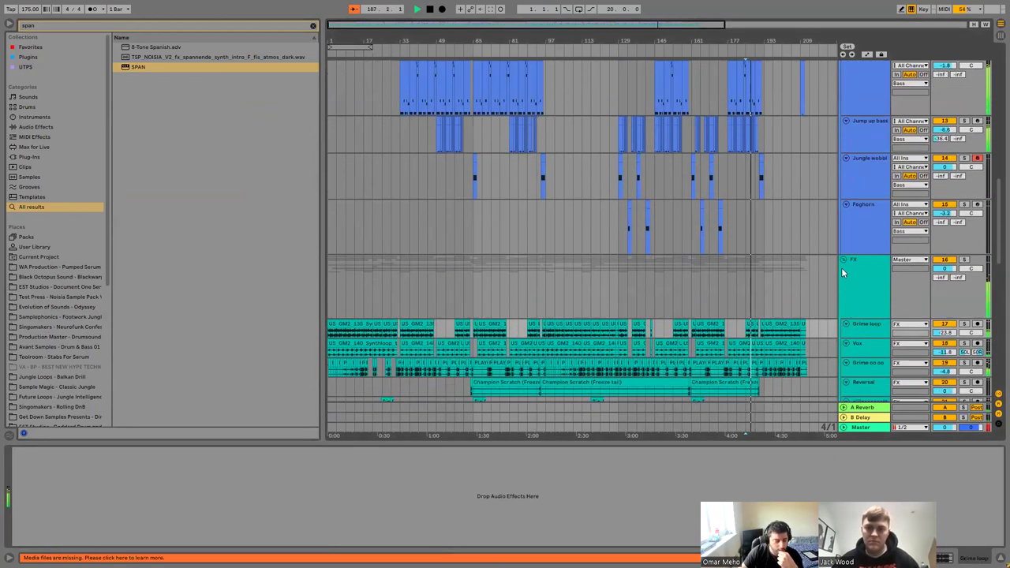
{"action": "scroll", "coordinate": [834, 273], "scroll_direction": "down", "scroll_amount": 6}
{"action": "scroll", "coordinate": [846, 273], "scroll_direction": "down", "scroll_amount": 2}
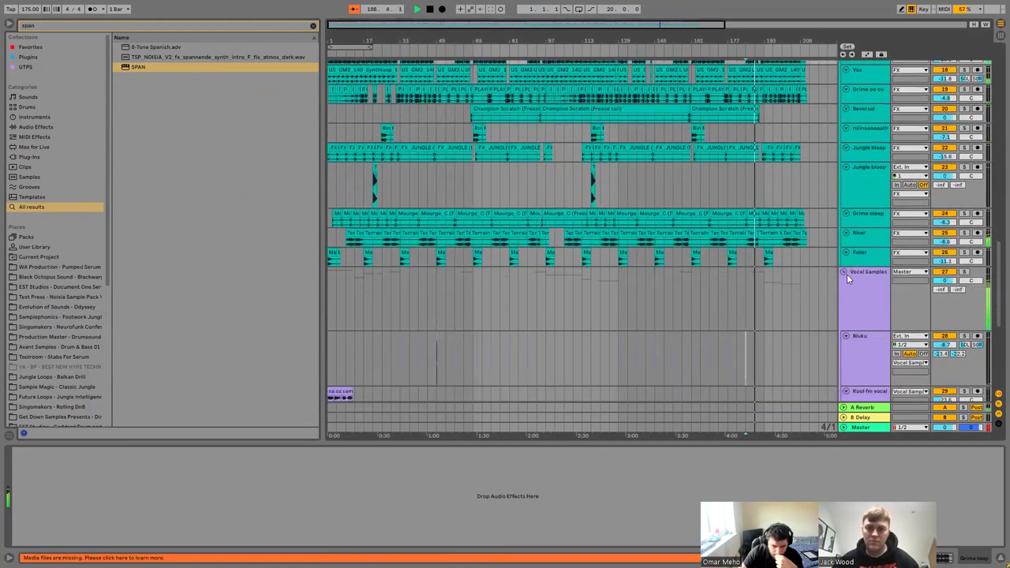
{"action": "left_click", "coordinate": [865, 338]}
{"action": "scroll", "coordinate": [787, 314], "scroll_direction": "down", "scroll_amount": 1}
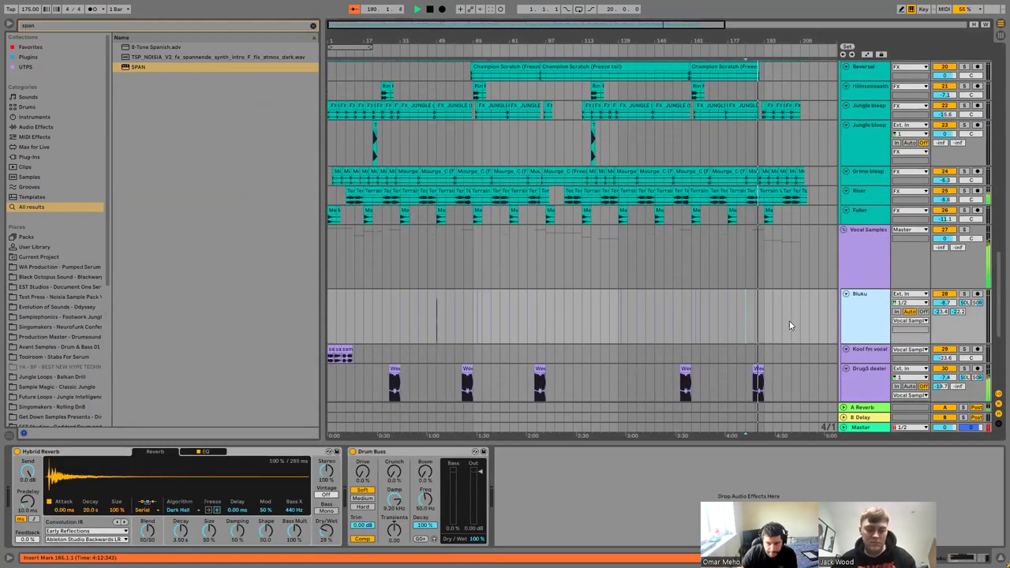
{"action": "scroll", "coordinate": [789, 320], "scroll_direction": "up", "scroll_amount": 5}
{"action": "left_click_drag", "start_coordinate": [944, 303], "coordinate": [941, 314]}
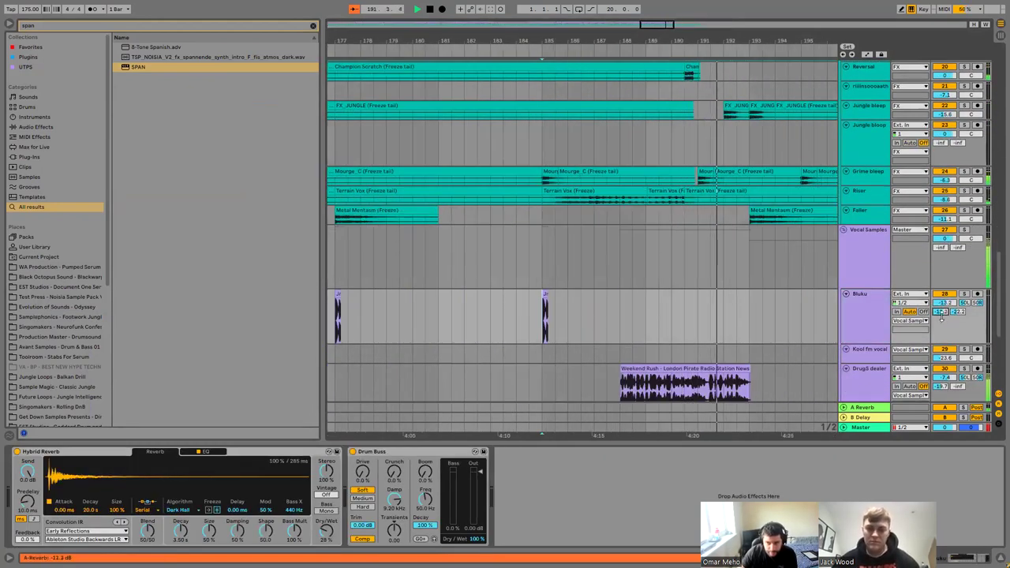
- Lower the 50g 100g track's volume and switch its panning to Split Stereo Pan Mode
{"action": "scroll", "coordinate": [751, 318], "scroll_direction": "down", "scroll_amount": 4}
{"action": "scroll", "coordinate": [808, 346], "scroll_direction": "down", "scroll_amount": 1}
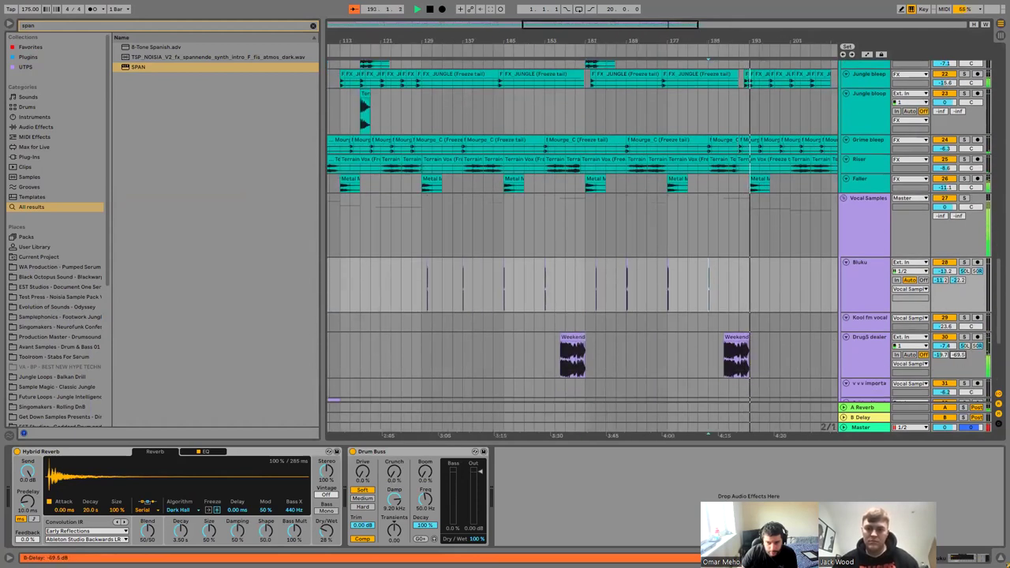
{"action": "scroll", "coordinate": [773, 369], "scroll_direction": "down", "scroll_amount": 3}
{"action": "scroll", "coordinate": [796, 359], "scroll_direction": "down", "scroll_amount": 3}
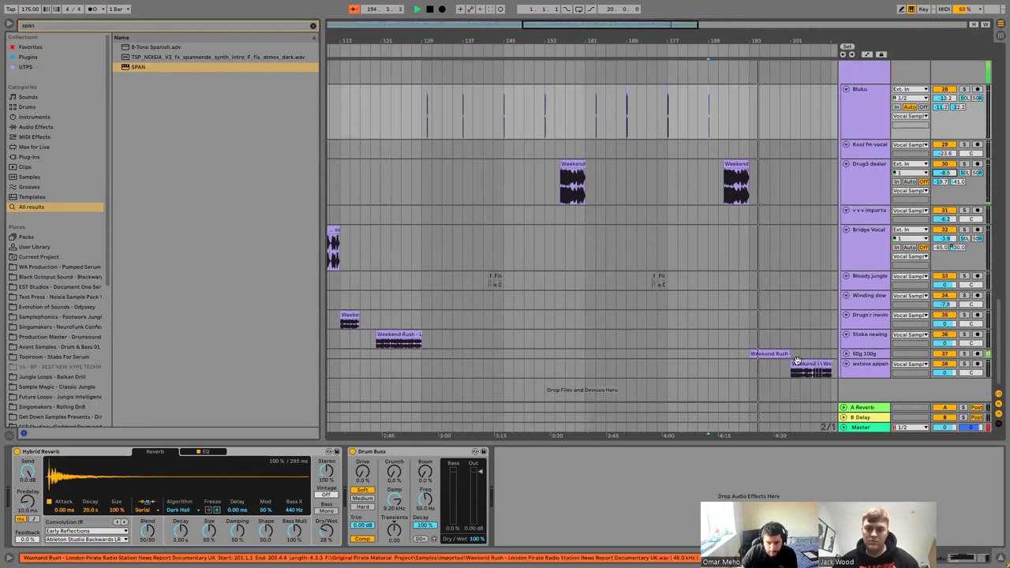
{"action": "left_click", "coordinate": [860, 384]}
{"action": "scroll", "coordinate": [858, 387], "scroll_direction": "down", "scroll_amount": 1}
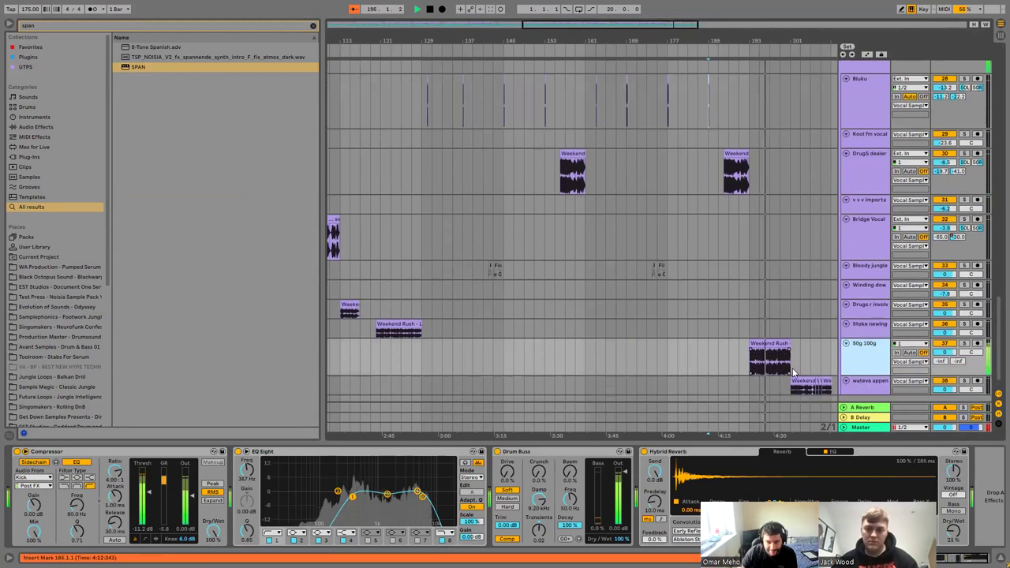
{"action": "left_click_drag", "start_coordinate": [944, 335], "coordinate": [944, 379]}
{"action": "right_click", "coordinate": [970, 336]}
{"action": "left_click", "coordinate": [962, 340]}
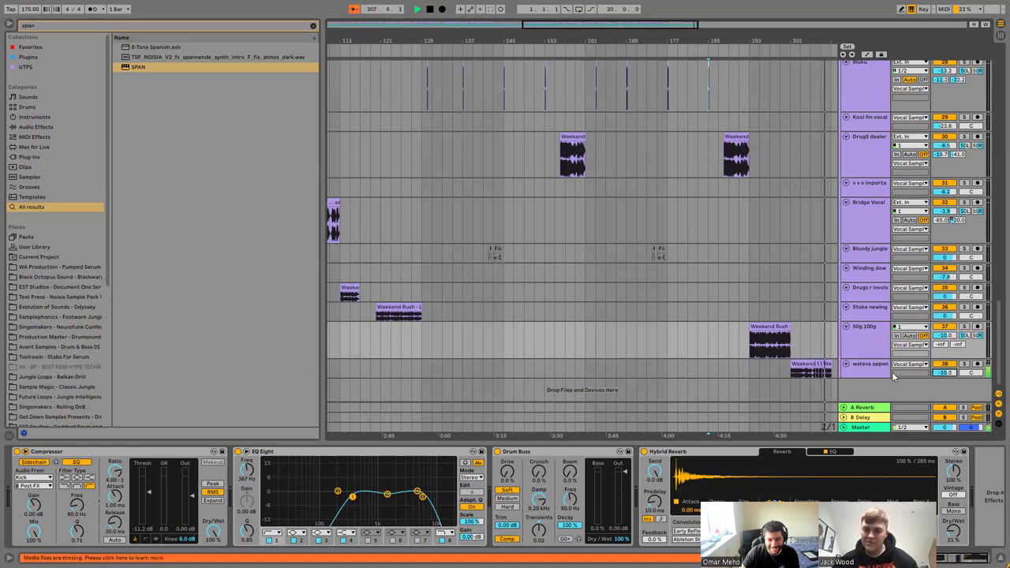
{"action": "left_click", "coordinate": [875, 376]}
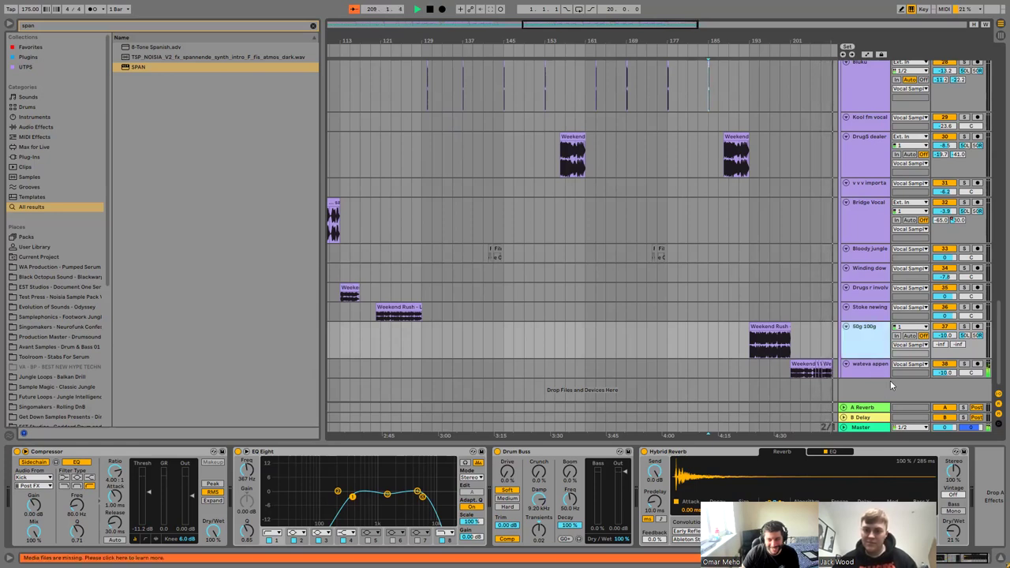
- Save the set, scroll back up to the Drums tracks and reset the song position to 1.1.1
{"action": "key", "text": "ctrl+s"}
{"action": "scroll", "coordinate": [492, 280], "scroll_direction": "up", "scroll_amount": 6}
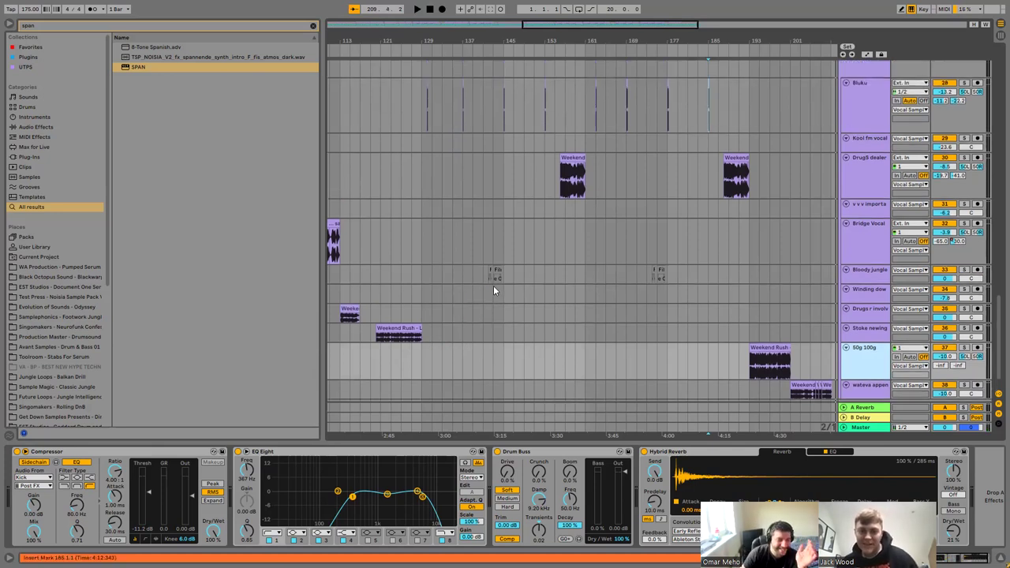
{"action": "scroll", "coordinate": [498, 277], "scroll_direction": "up", "scroll_amount": 4}
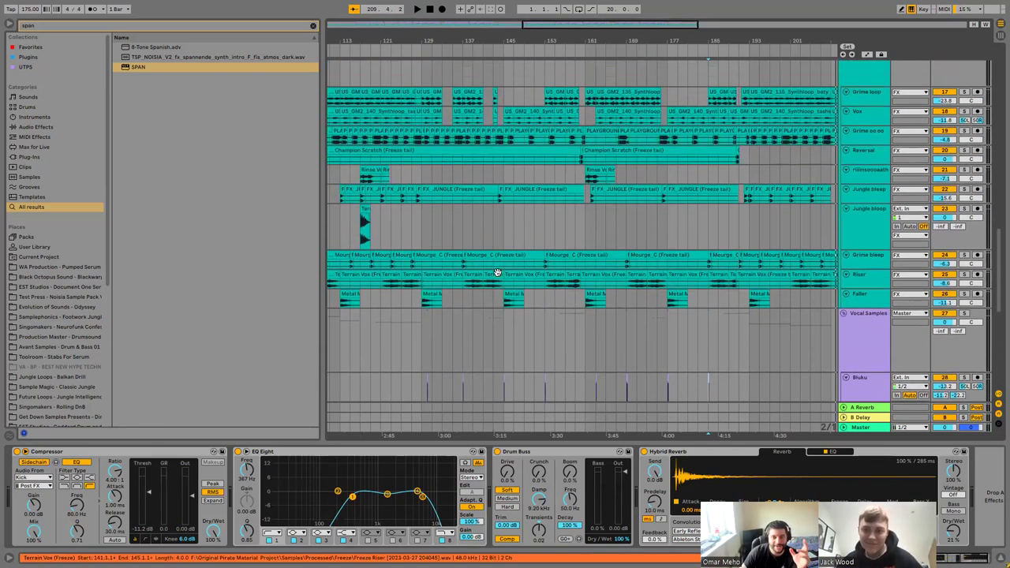
{"action": "scroll", "coordinate": [496, 272], "scroll_direction": "up", "scroll_amount": 2}
{"action": "scroll", "coordinate": [499, 275], "scroll_direction": "up", "scroll_amount": 6}
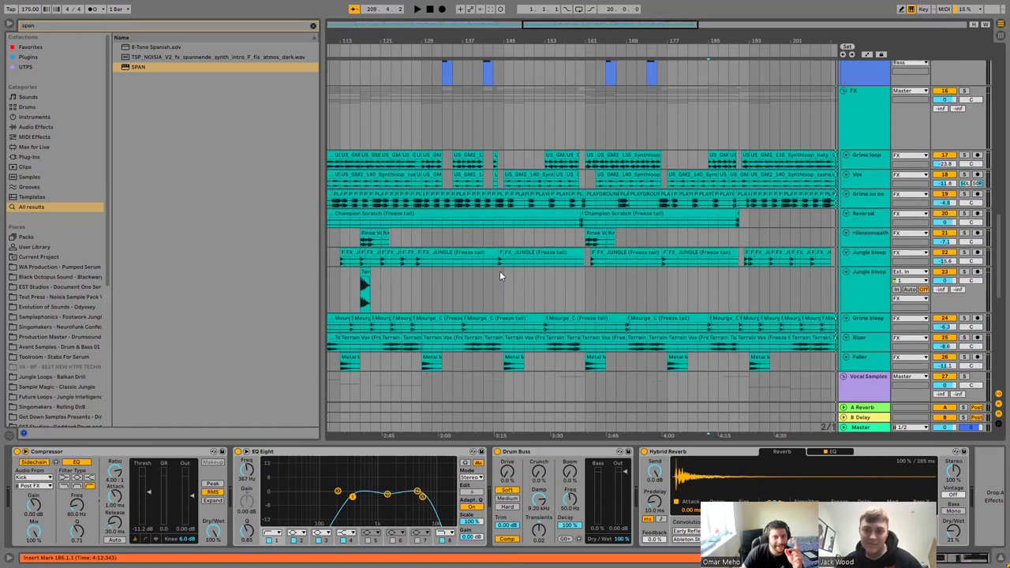
{"action": "scroll", "coordinate": [490, 269], "scroll_direction": "up", "scroll_amount": 12}
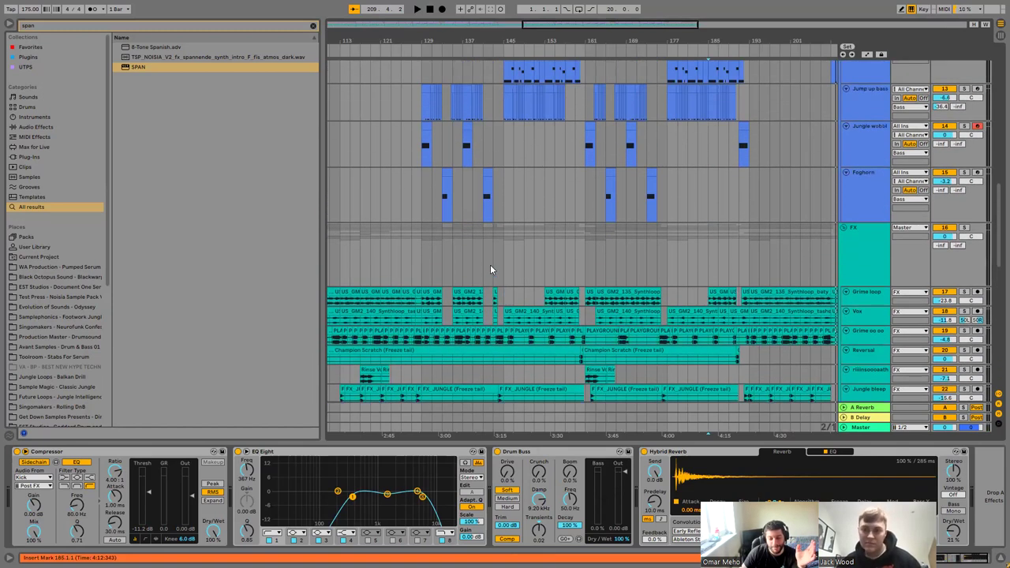
{"action": "scroll", "coordinate": [489, 270], "scroll_direction": "up", "scroll_amount": 10}
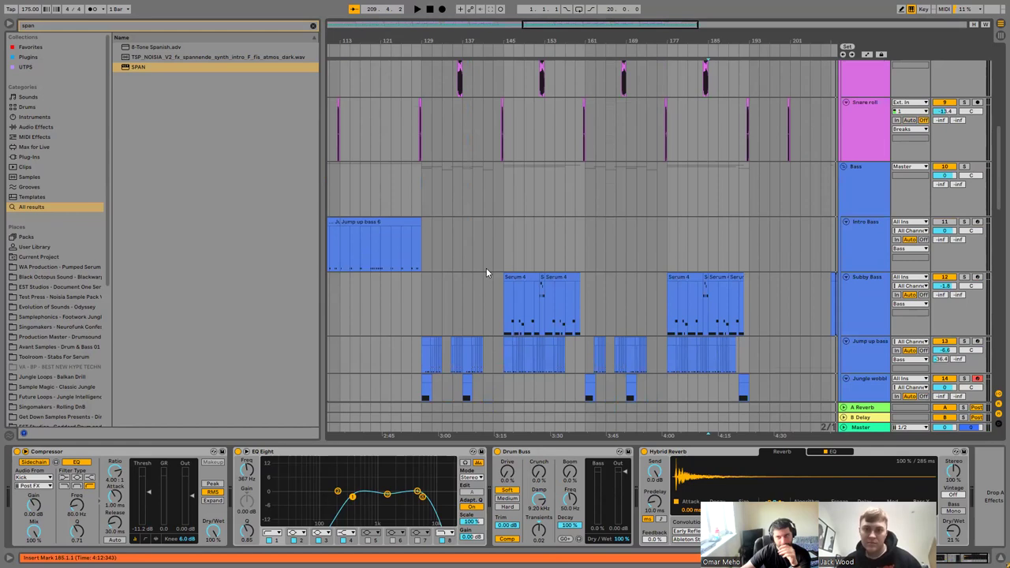
{"action": "scroll", "coordinate": [495, 270], "scroll_direction": "up", "scroll_amount": 4}
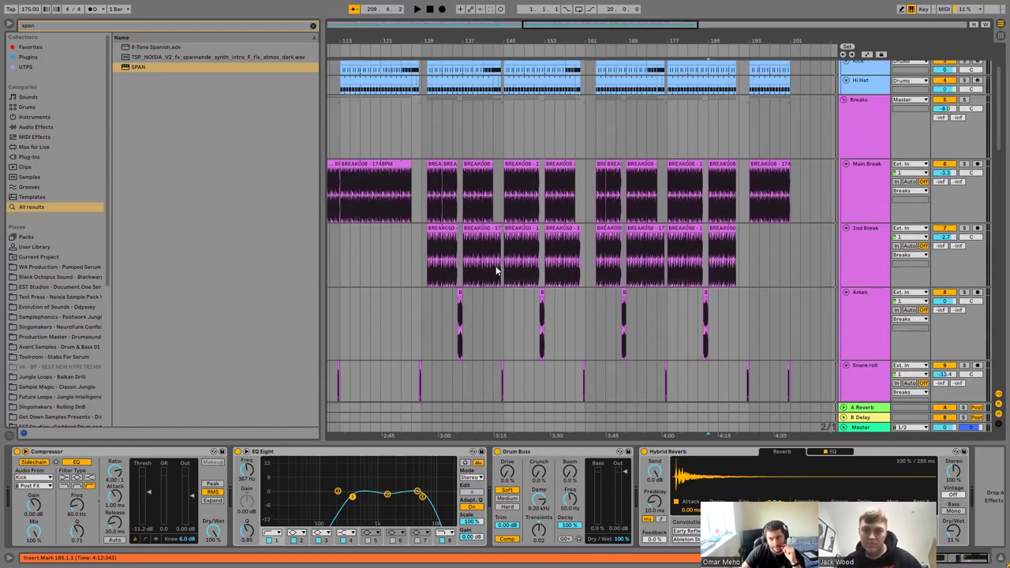
{"action": "scroll", "coordinate": [494, 266], "scroll_direction": "up", "scroll_amount": 4}
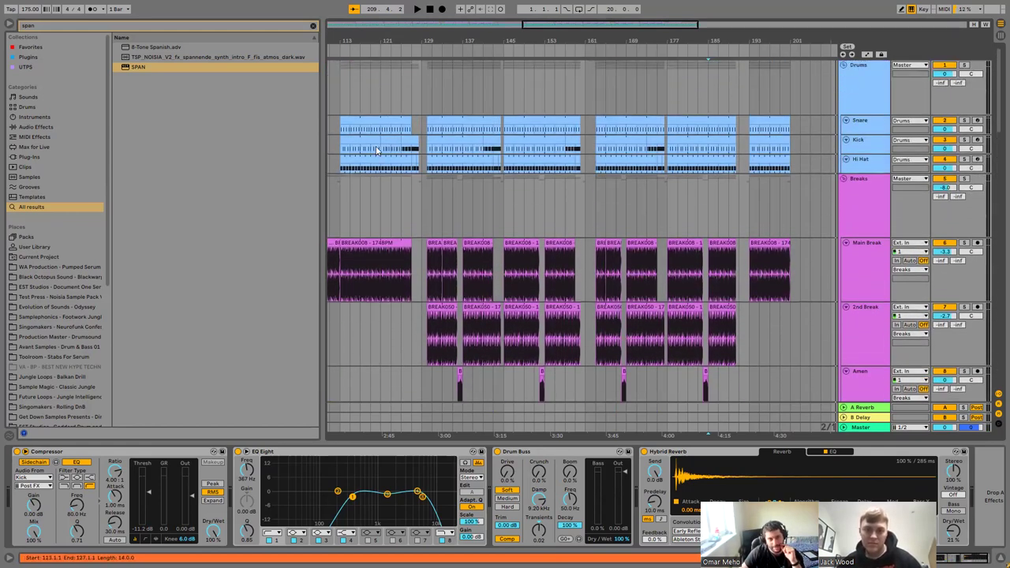
{"action": "left_click", "coordinate": [428, 9]}
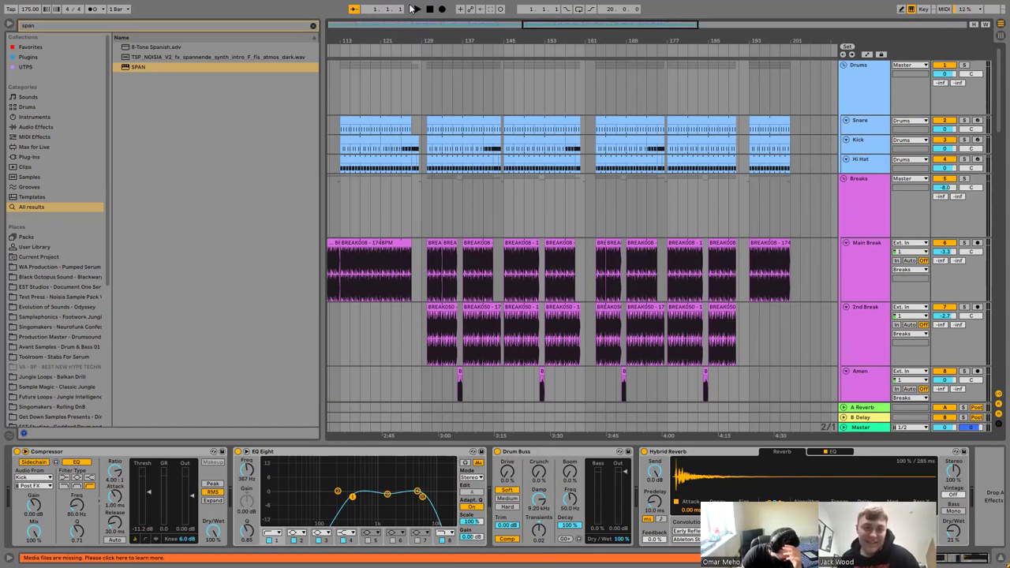
- Start playback from the top and select the Kool fm vocal track
{"action": "left_click", "coordinate": [417, 10]}
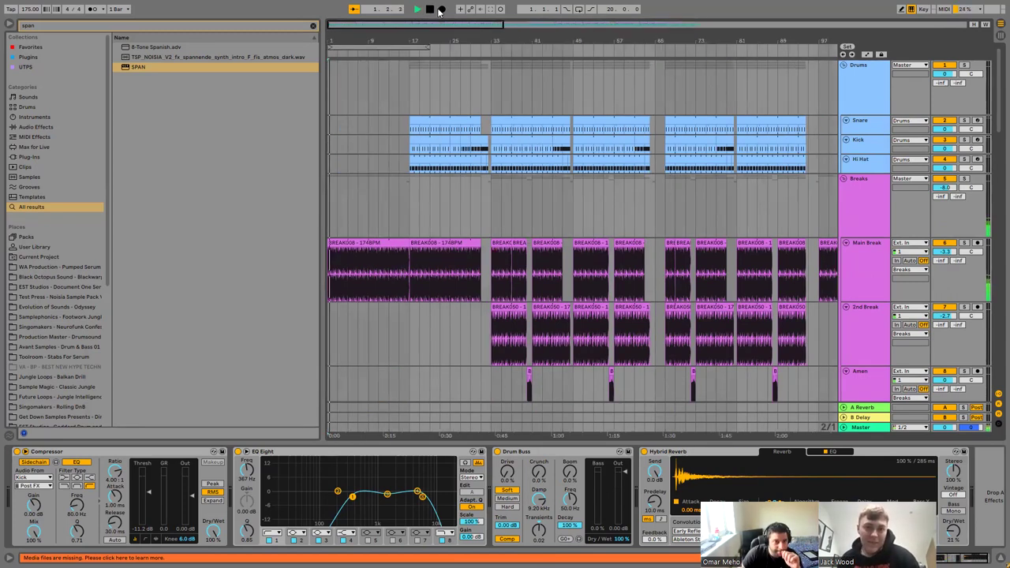
{"action": "scroll", "coordinate": [467, 188], "scroll_direction": "down", "scroll_amount": 6}
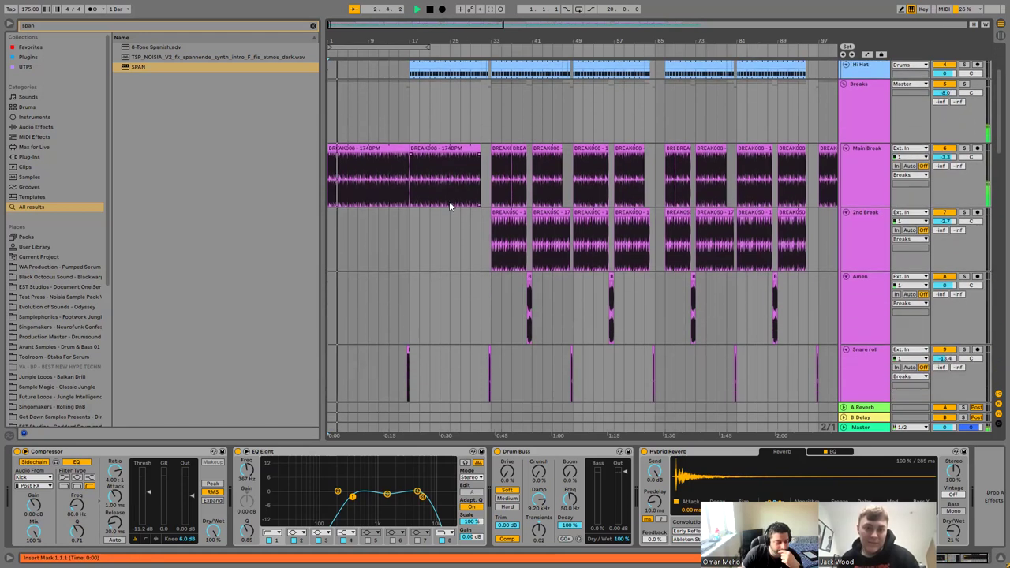
{"action": "scroll", "coordinate": [449, 197], "scroll_direction": "down", "scroll_amount": 20}
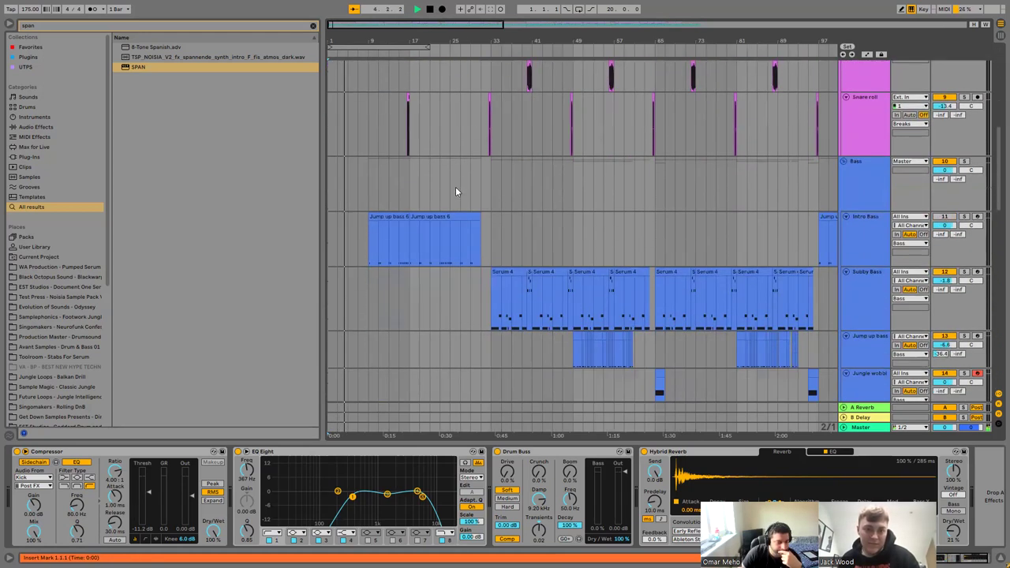
{"action": "scroll", "coordinate": [475, 209], "scroll_direction": "down", "scroll_amount": 20}
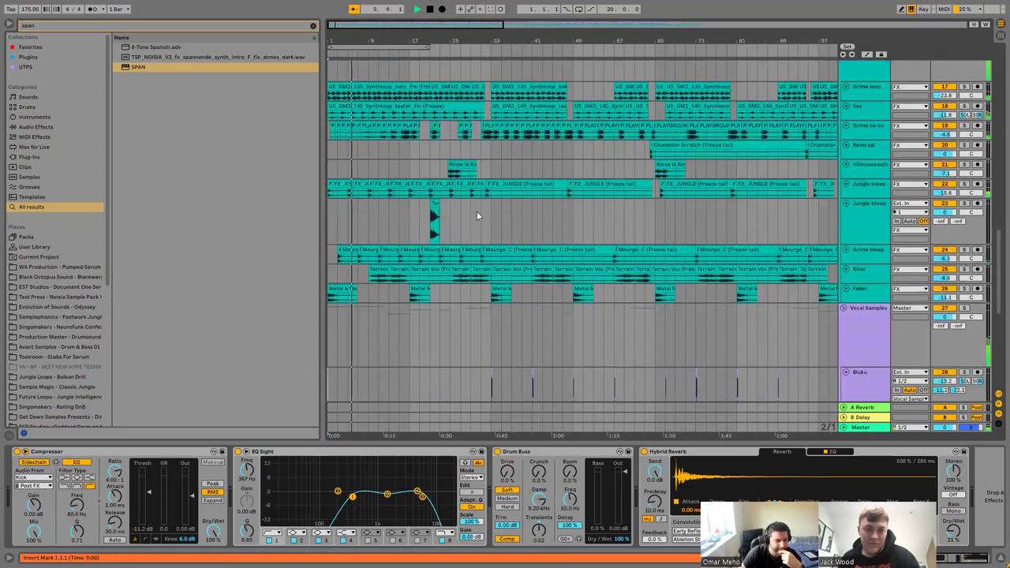
{"action": "left_click", "coordinate": [862, 246]}
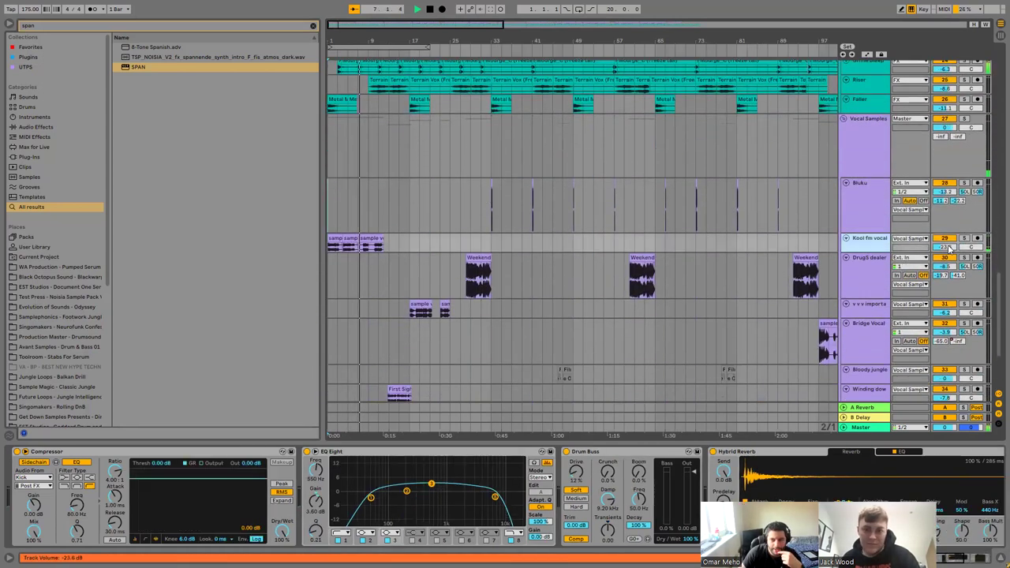
- Enlarge Kool fm vocal, adjust its delay and reverb sends, and set Split Stereo panning
{"action": "left_click_drag", "start_coordinate": [931, 253], "coordinate": [932, 297]}
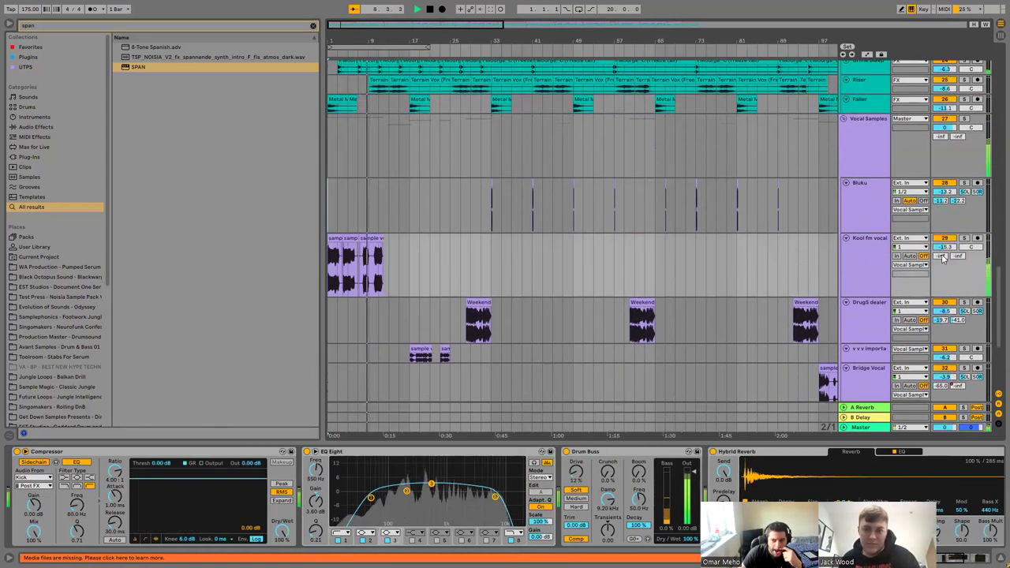
{"action": "left_click_drag", "start_coordinate": [957, 256], "coordinate": [956, 240]}
{"action": "left_click_drag", "start_coordinate": [944, 247], "coordinate": [945, 249]}
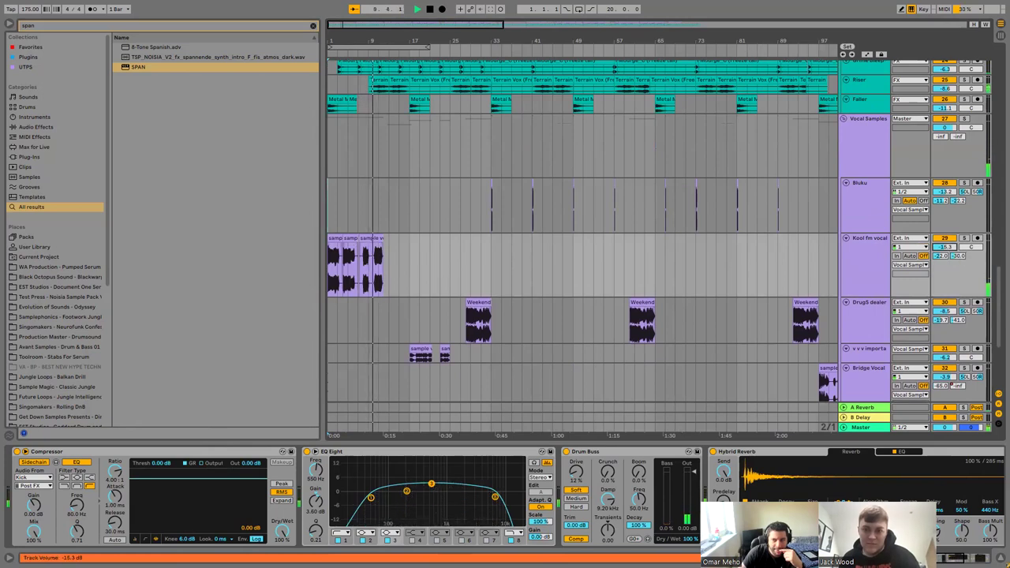
{"action": "right_click", "coordinate": [972, 247]}
{"action": "left_click", "coordinate": [938, 303]}
{"action": "left_click_drag", "start_coordinate": [931, 297], "coordinate": [931, 306]}
{"action": "left_click_drag", "start_coordinate": [941, 256], "coordinate": [957, 269]}
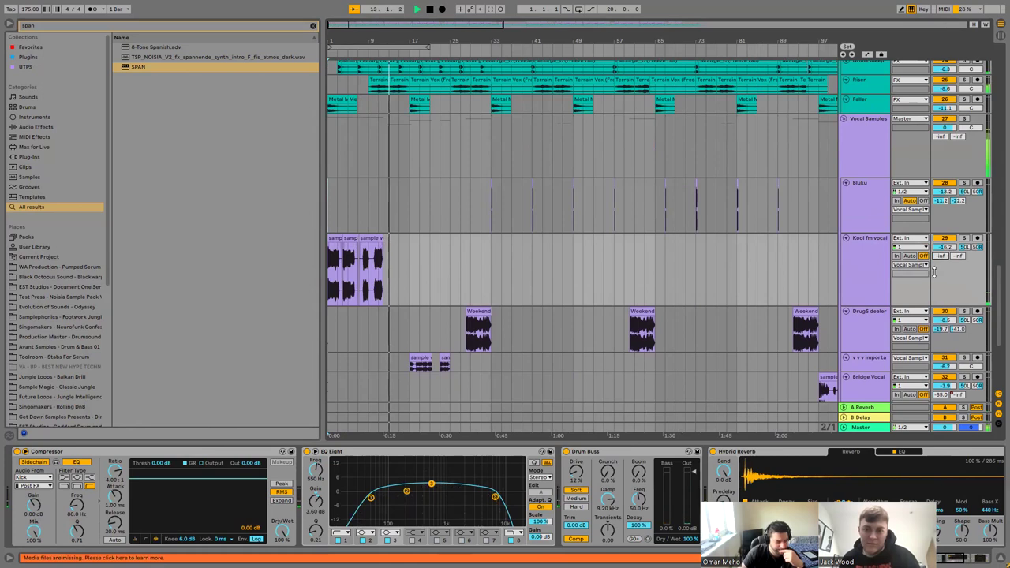
- Select the Bloody jungle track and make the Winding dow track taller
{"action": "scroll", "coordinate": [558, 323], "scroll_direction": "down", "scroll_amount": 2}
{"action": "scroll", "coordinate": [558, 323], "scroll_direction": "down", "scroll_amount": 2}
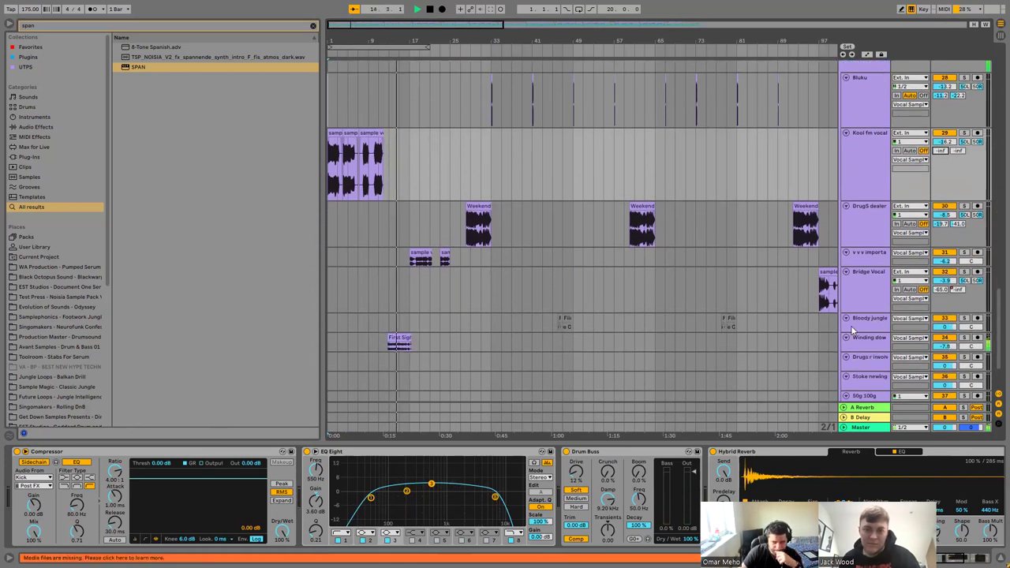
{"action": "left_click", "coordinate": [856, 327]}
{"action": "left_click_drag", "start_coordinate": [865, 351], "coordinate": [864, 378]}
{"action": "scroll", "coordinate": [807, 365], "scroll_direction": "down", "scroll_amount": 1}
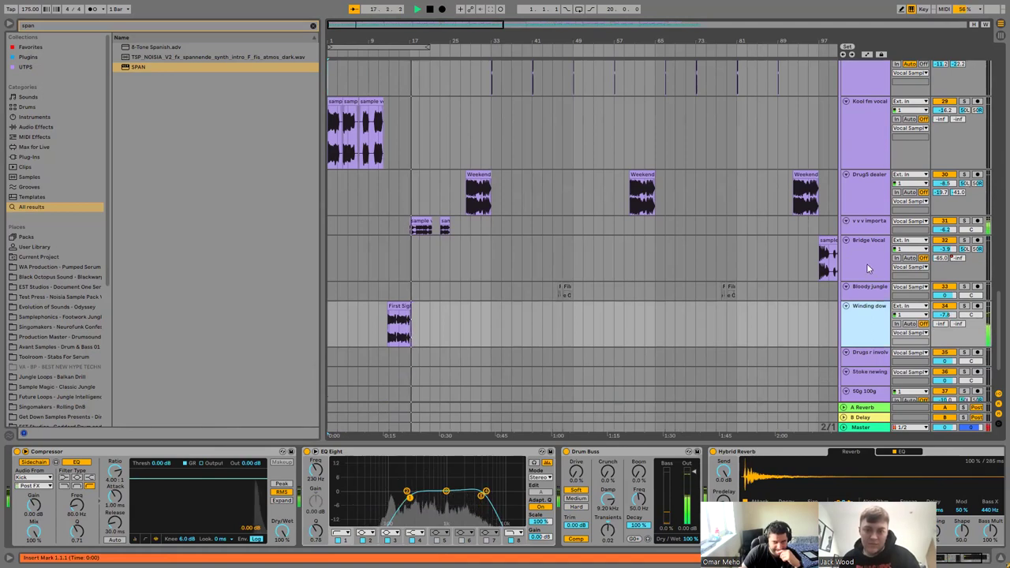
- Check the Bridge Vocal, Intro Bass, Main Break and Kick tracks' devices, then stop playback
{"action": "left_click", "coordinate": [878, 249]}
{"action": "scroll", "coordinate": [769, 259], "scroll_direction": "up", "scroll_amount": 1}
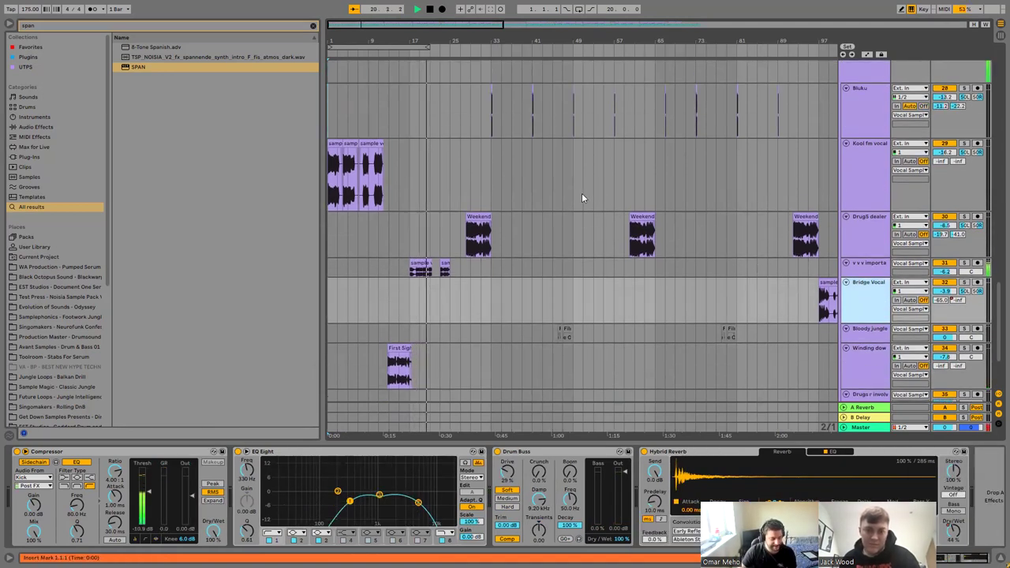
{"action": "scroll", "coordinate": [574, 180], "scroll_direction": "up", "scroll_amount": 1}
{"action": "scroll", "coordinate": [470, 182], "scroll_direction": "up", "scroll_amount": 15}
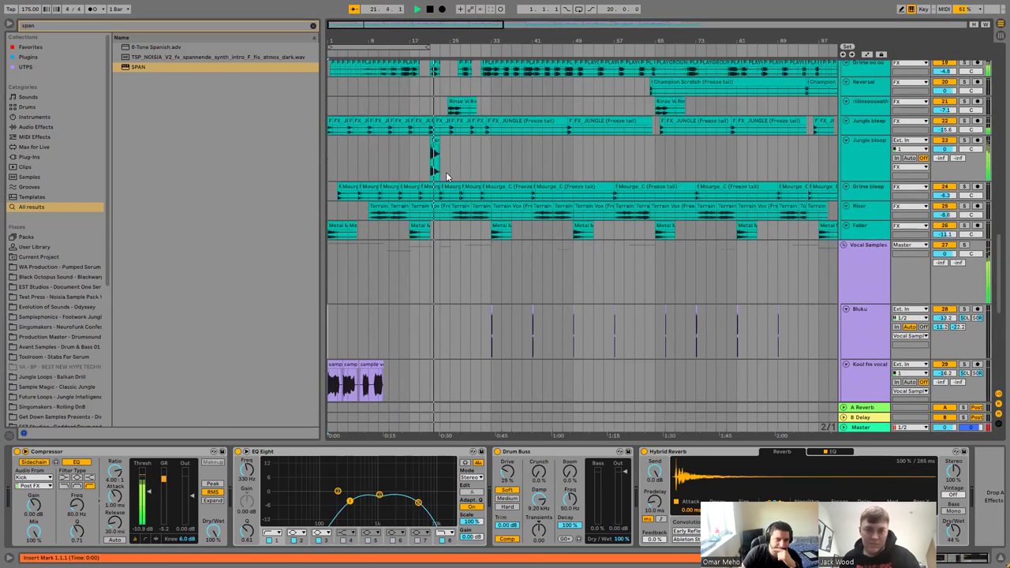
{"action": "scroll", "coordinate": [458, 185], "scroll_direction": "up", "scroll_amount": 15}
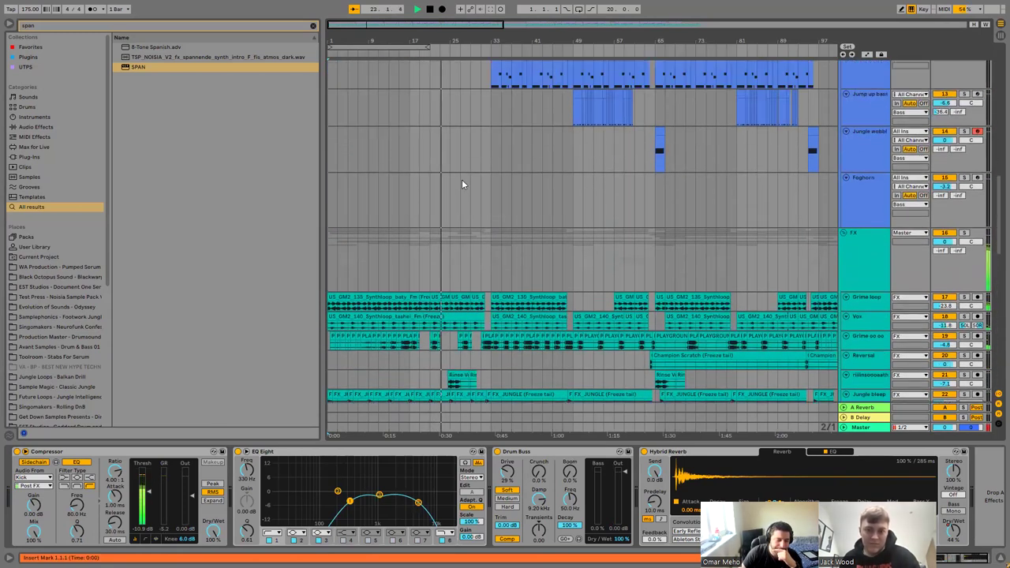
{"action": "scroll", "coordinate": [462, 179], "scroll_direction": "up", "scroll_amount": 2}
{"action": "left_click", "coordinate": [537, 203]}
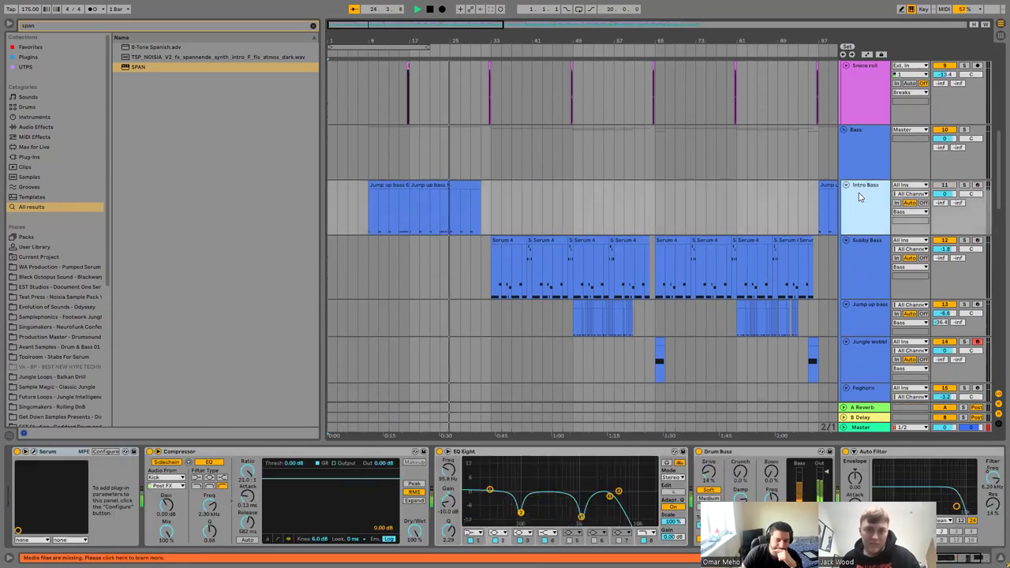
{"action": "scroll", "coordinate": [541, 203], "scroll_direction": "up", "scroll_amount": 3}
{"action": "scroll", "coordinate": [542, 204], "scroll_direction": "up", "scroll_amount": 6}
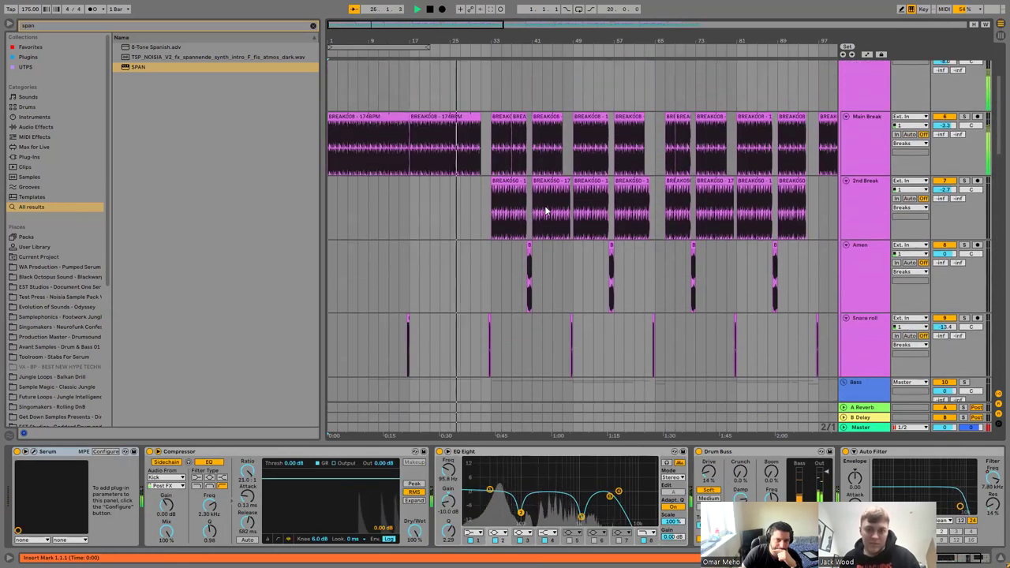
{"action": "left_click", "coordinate": [853, 205]}
{"action": "scroll", "coordinate": [467, 180], "scroll_direction": "up", "scroll_amount": 3}
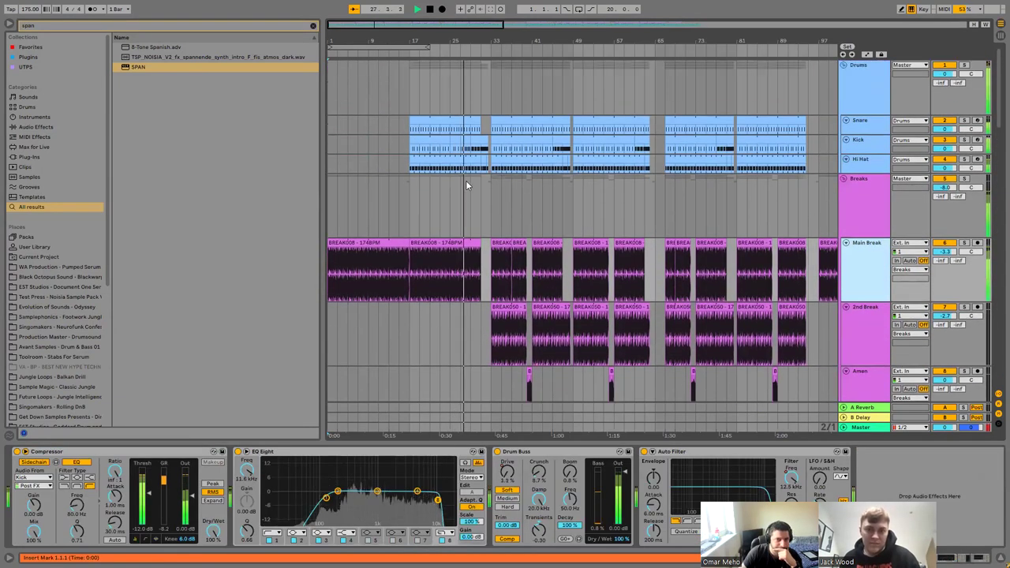
{"action": "scroll", "coordinate": [466, 186], "scroll_direction": "down", "scroll_amount": 1}
{"action": "scroll", "coordinate": [466, 186], "scroll_direction": "up", "scroll_amount": 1}
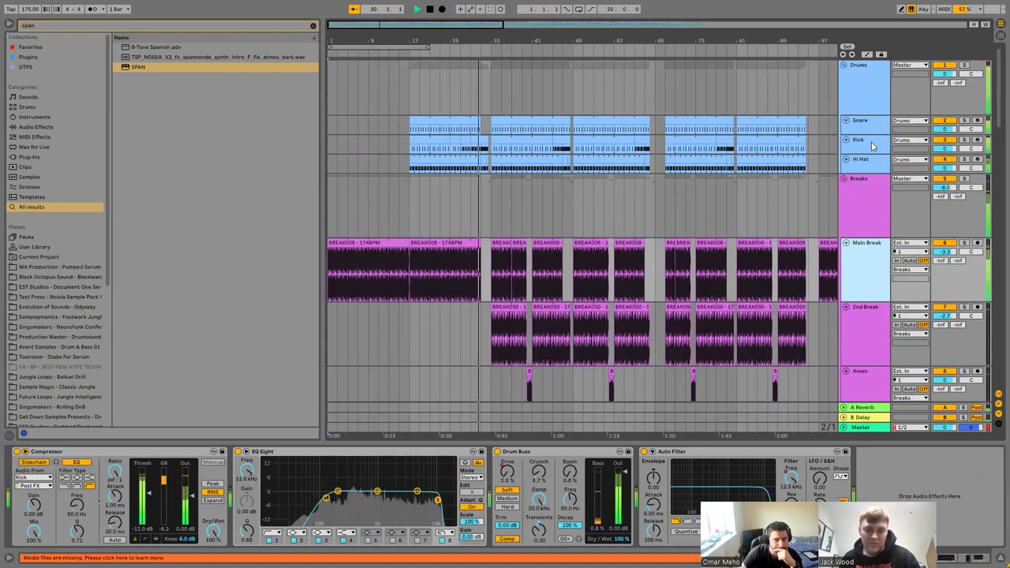
{"action": "left_click", "coordinate": [870, 142]}
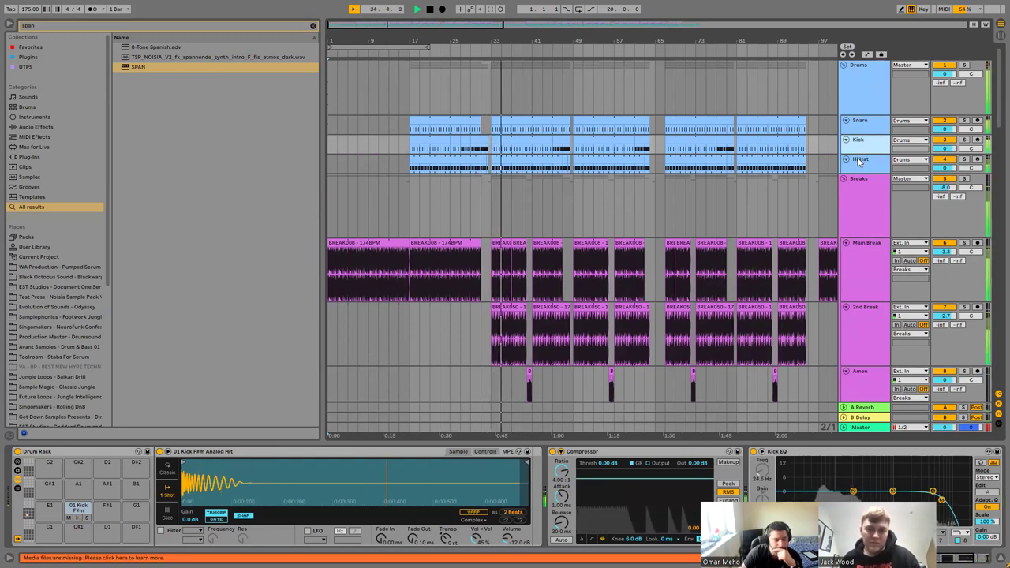
{"action": "key", "text": "space"}
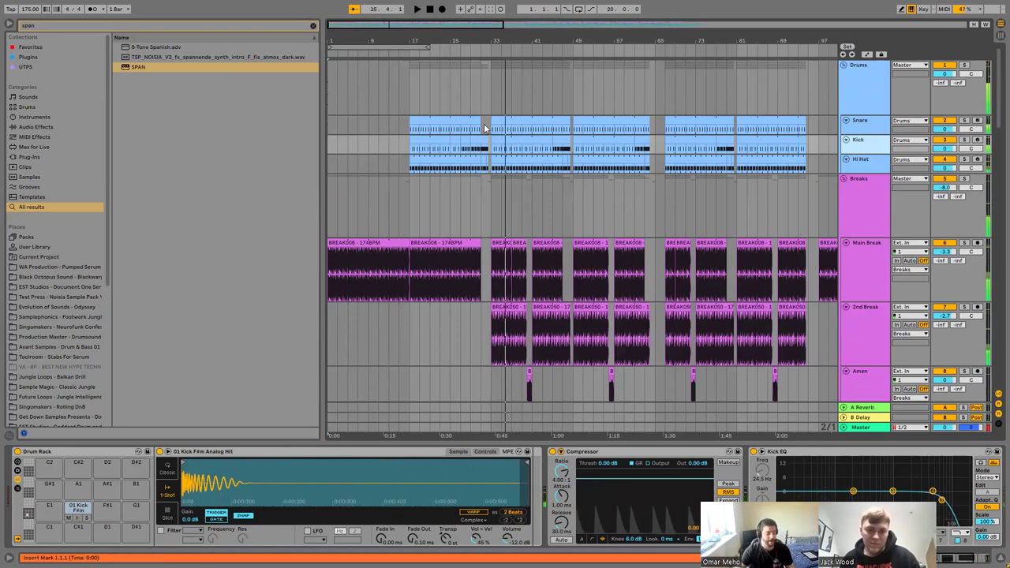
- Save the set, return the song position to 1.1.1 and exit full-screen with F11
{"action": "key", "text": "ctrl+s"}
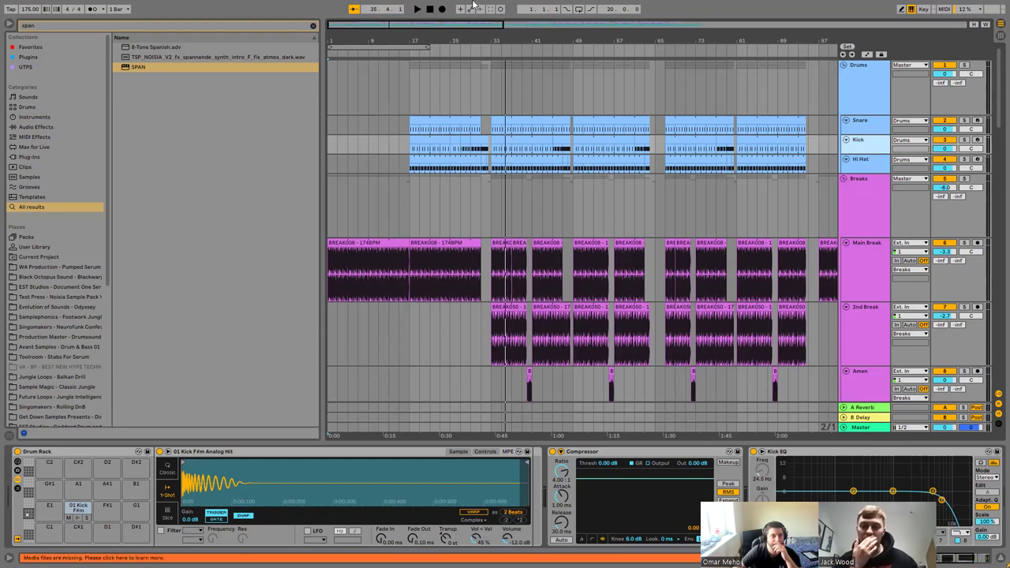
{"action": "left_click", "coordinate": [426, 9]}
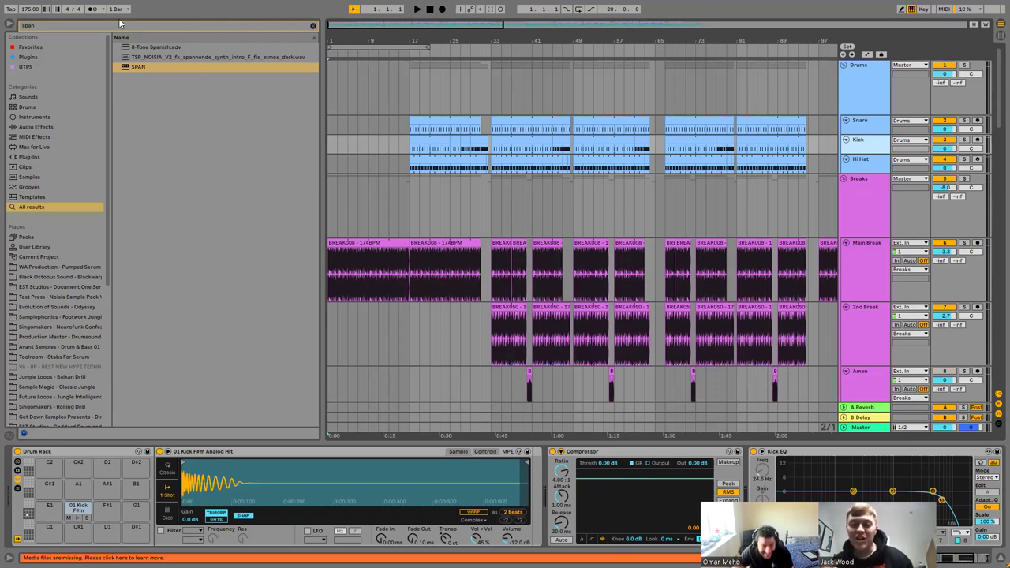
{"action": "key", "text": "F11"}
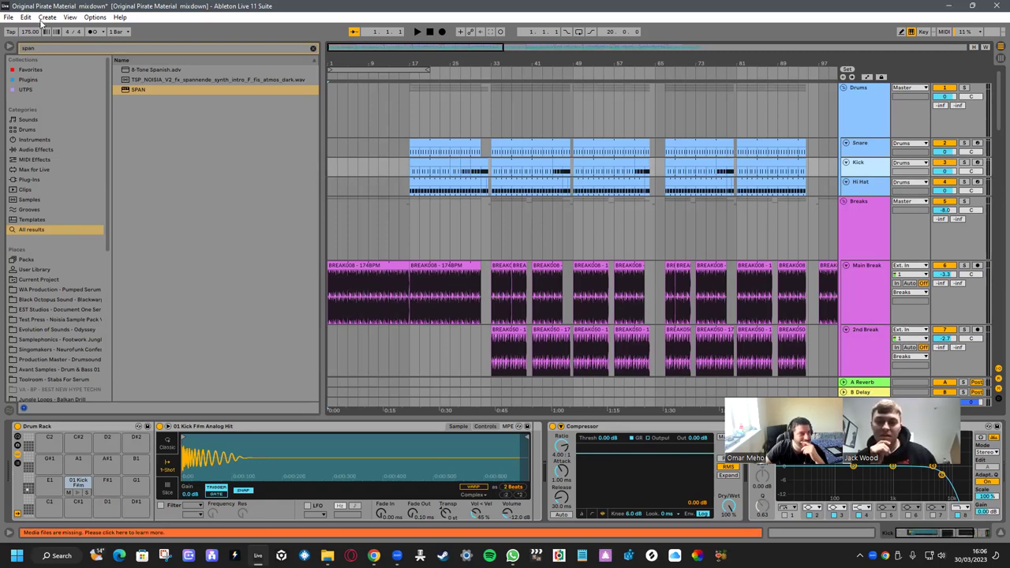
- Save a copy of the Original Pirate Material mixdown set to the Desktop
{"action": "left_click", "coordinate": [6, 18]}
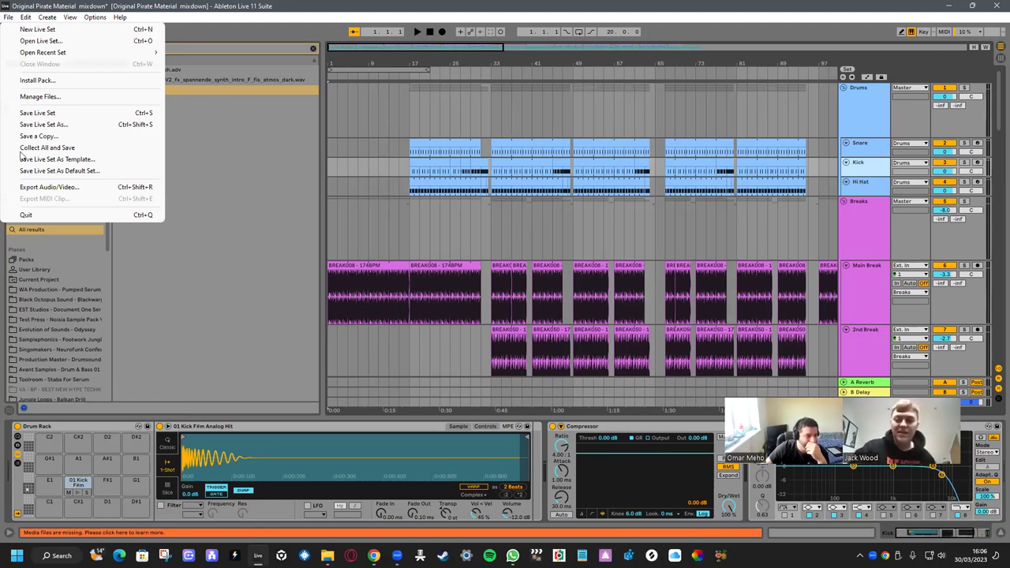
{"action": "left_click", "coordinate": [399, 186]}
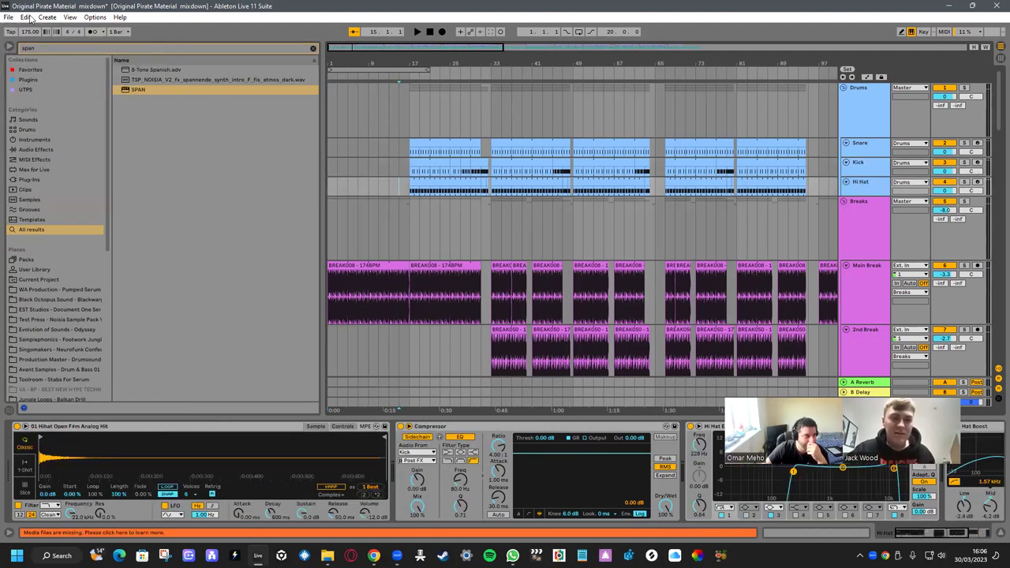
{"action": "left_click", "coordinate": [29, 17]}
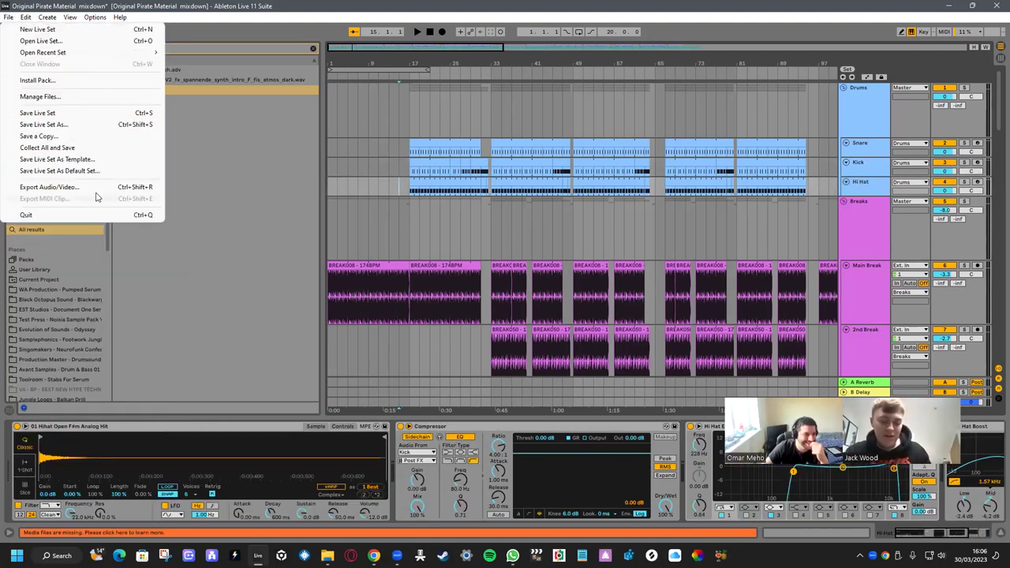
{"action": "left_click", "coordinate": [41, 124]}
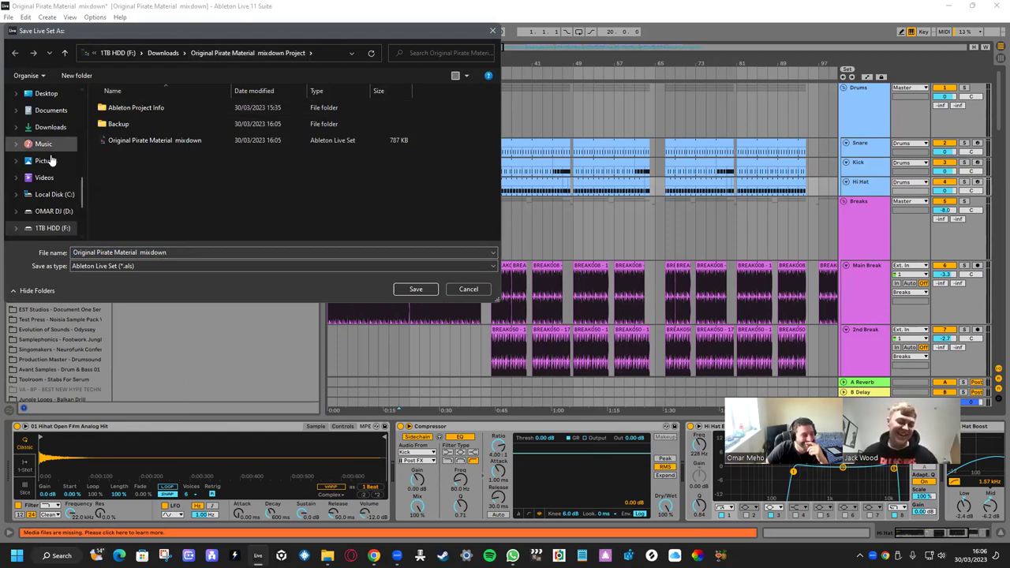
{"action": "scroll", "coordinate": [49, 161], "scroll_direction": "up", "scroll_amount": 7}
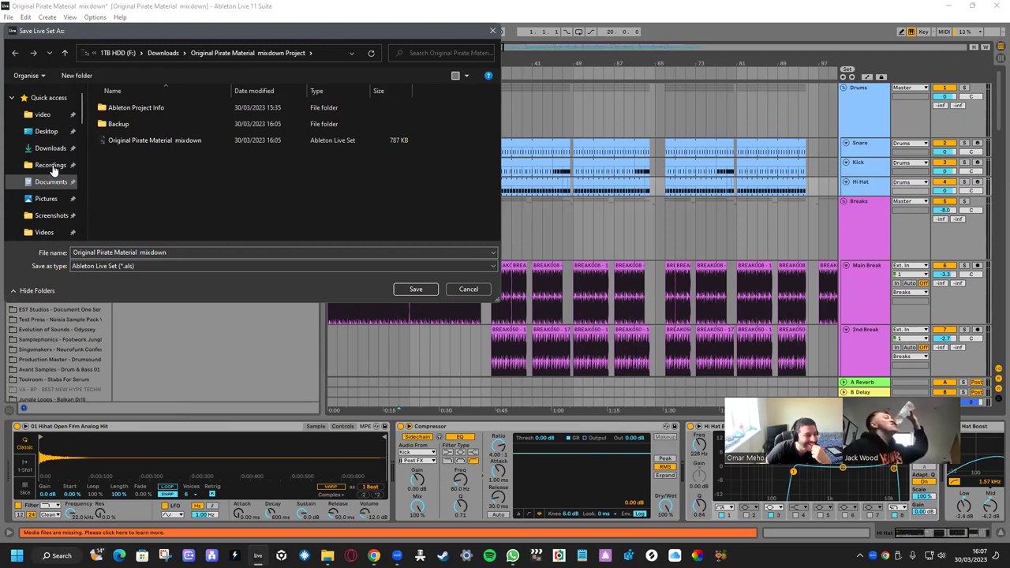
{"action": "left_click", "coordinate": [61, 127]}
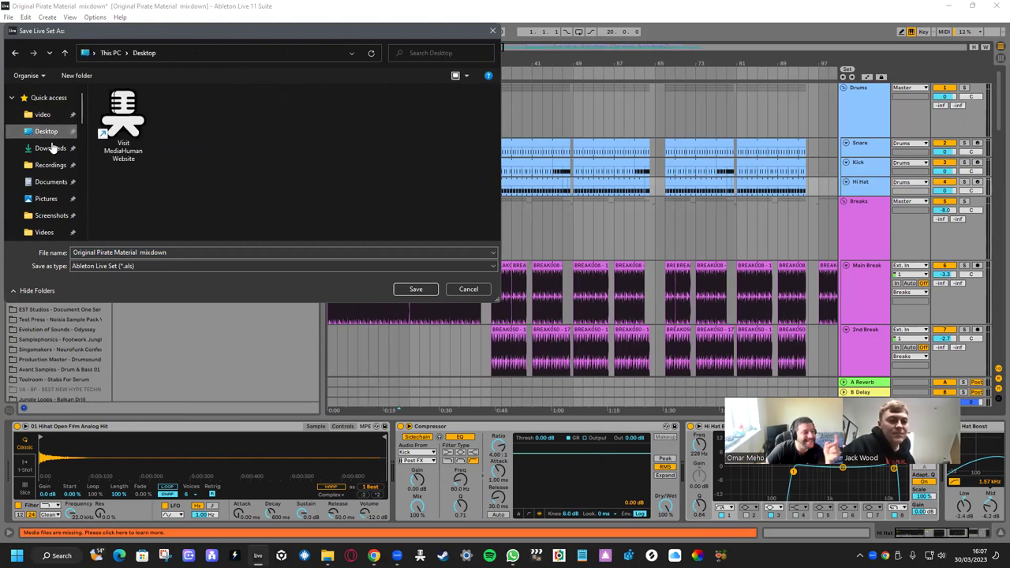
{"action": "left_click", "coordinate": [418, 288]}
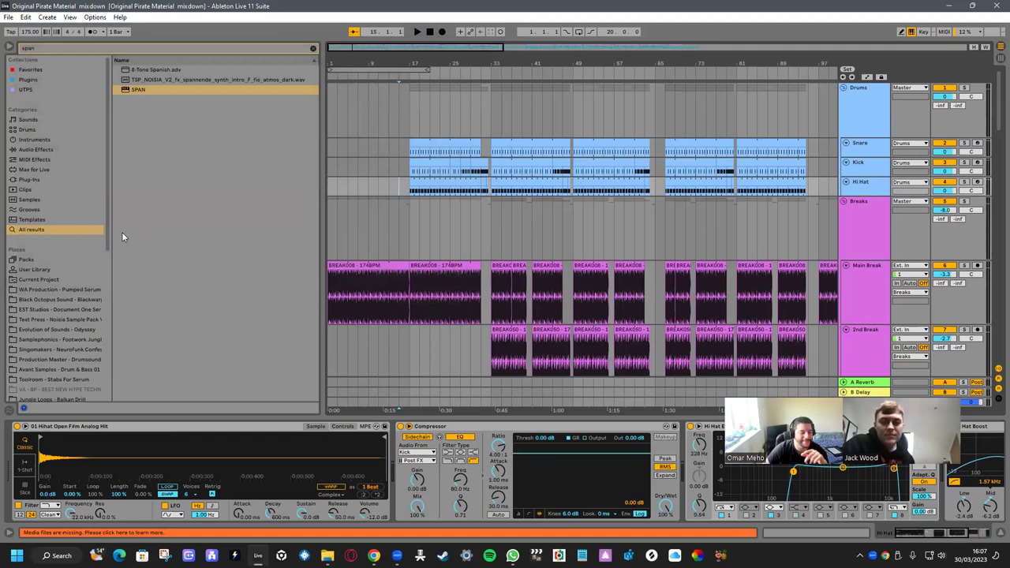
- Run Collect All and Save, confirming all used media are copied into the project
{"action": "left_click", "coordinate": [8, 17]}
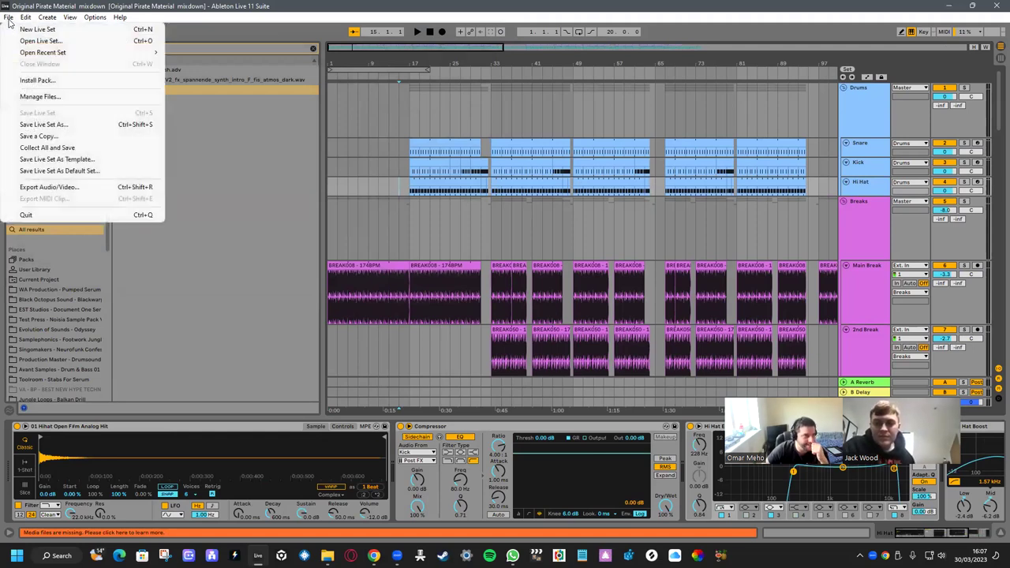
{"action": "left_click", "coordinate": [48, 148]}
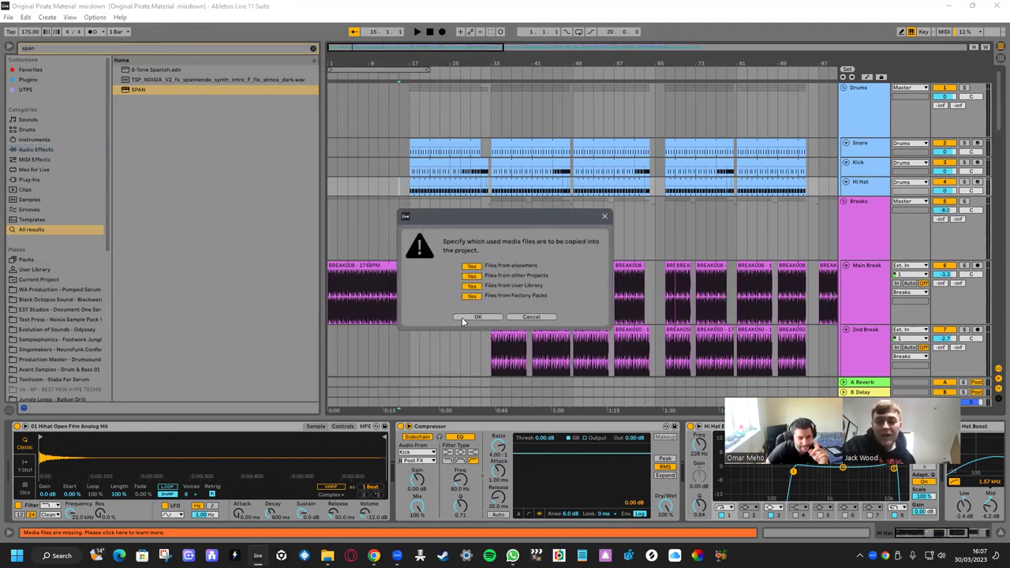
{"action": "left_click", "coordinate": [458, 316]}
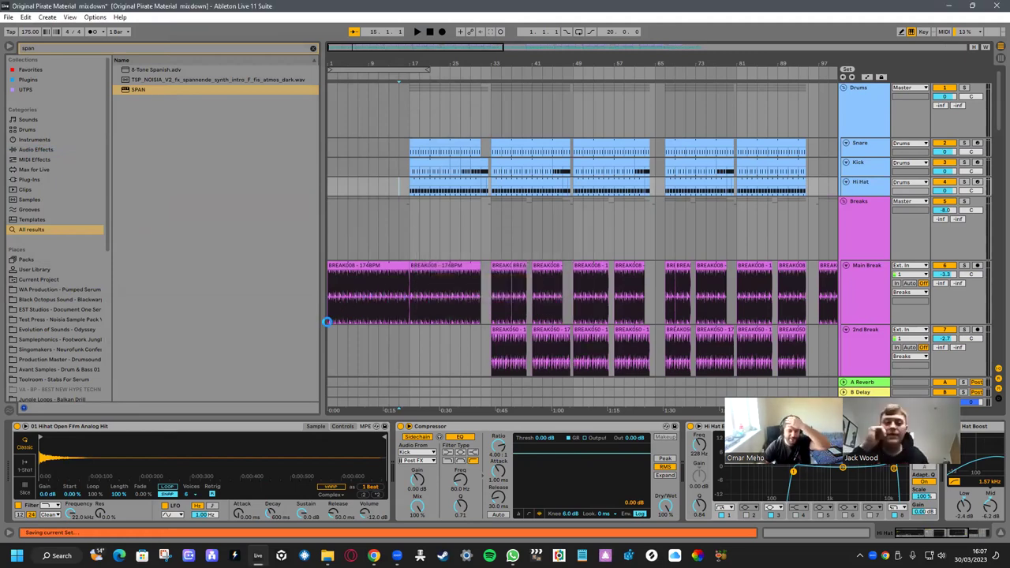
- Minimize Ableton and hide the Serum Presets, downloaded presets, browser and WhatsApp windows
{"action": "left_click", "coordinate": [973, 6]}
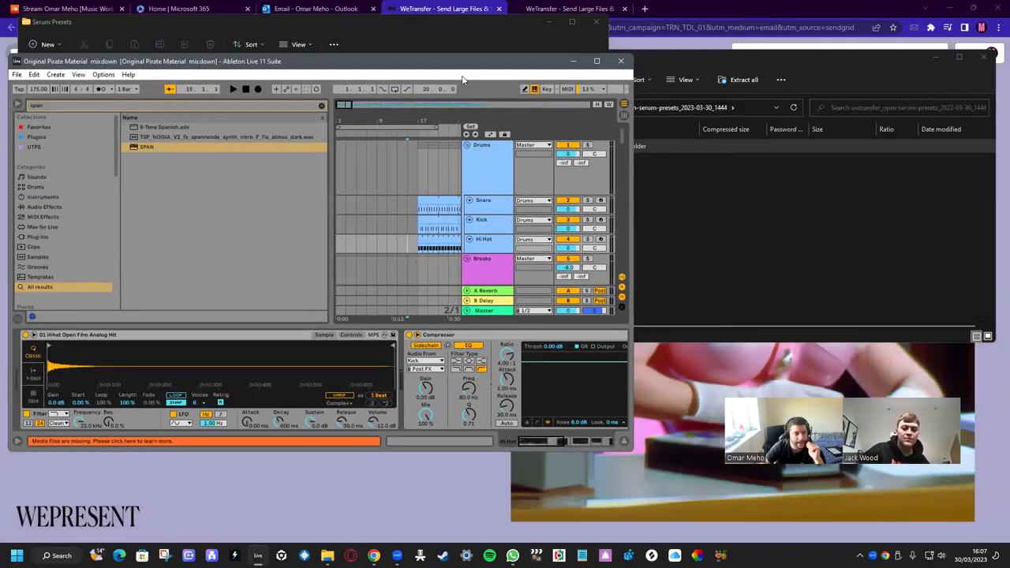
{"action": "left_click", "coordinate": [548, 22]}
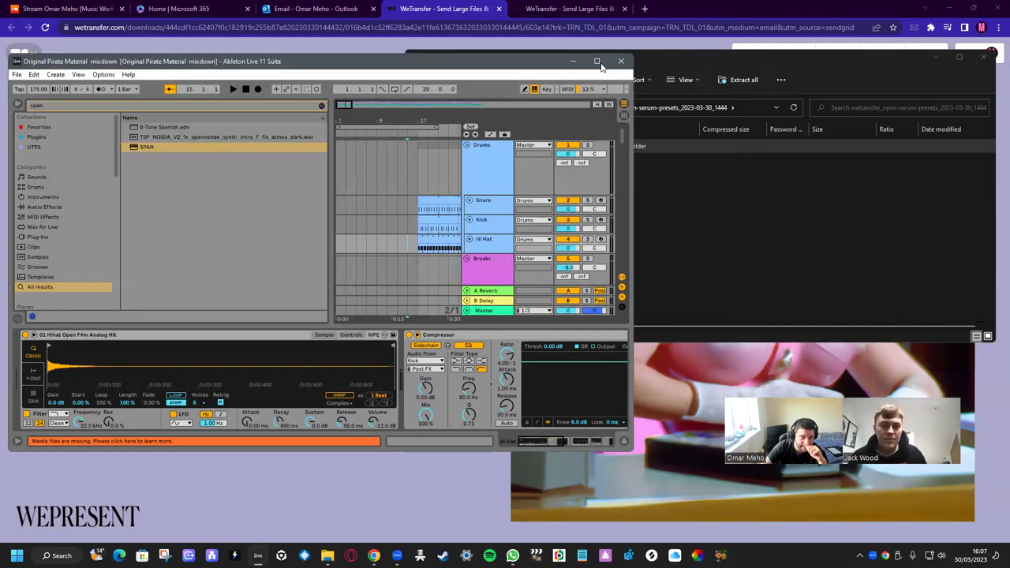
{"action": "left_click", "coordinate": [574, 63]}
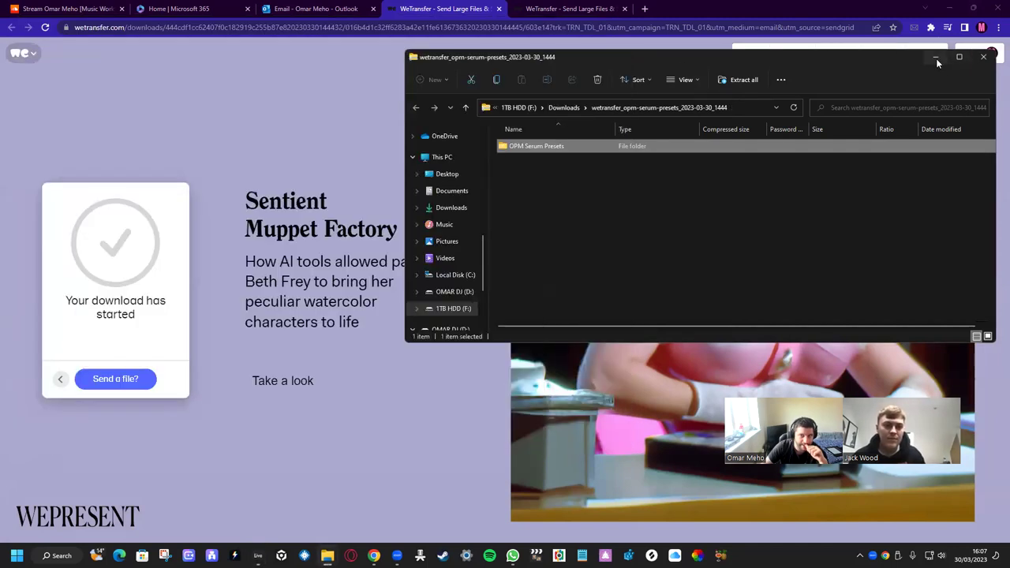
{"action": "left_click", "coordinate": [935, 59]}
{"action": "left_click_drag", "start_coordinate": [769, 15], "coordinate": [614, 237]}
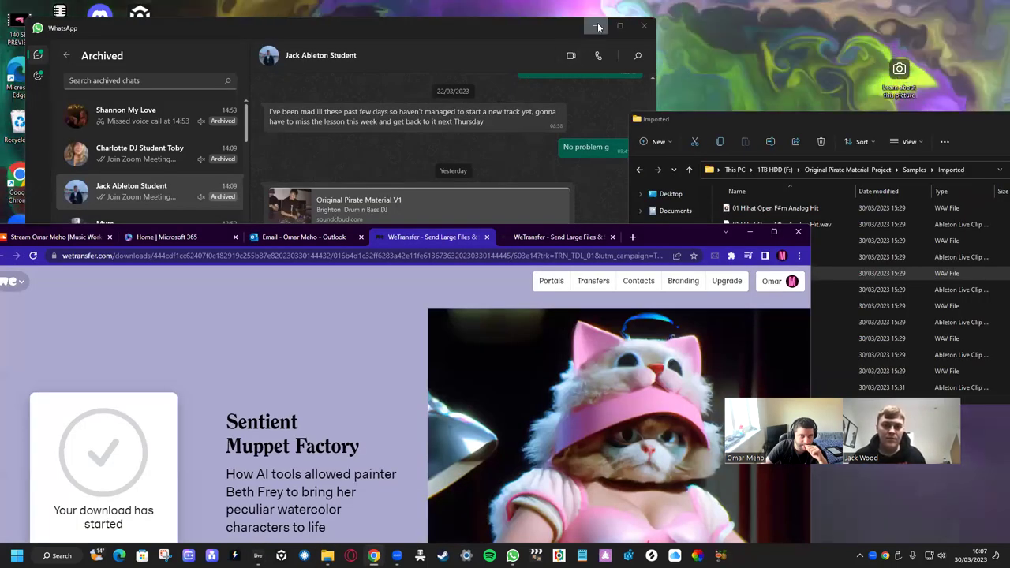
{"action": "left_click", "coordinate": [599, 27]}
- Clear the Imported folder window and compress the desktop project folder into a zip file
{"action": "left_click_drag", "start_coordinate": [909, 126], "coordinate": [546, 134]}
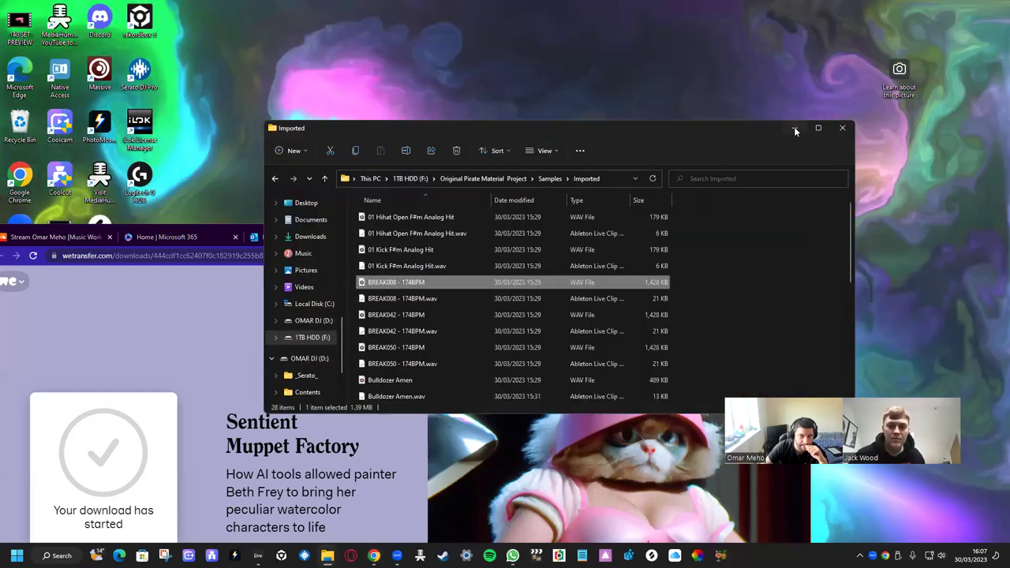
{"action": "left_click", "coordinate": [794, 127]}
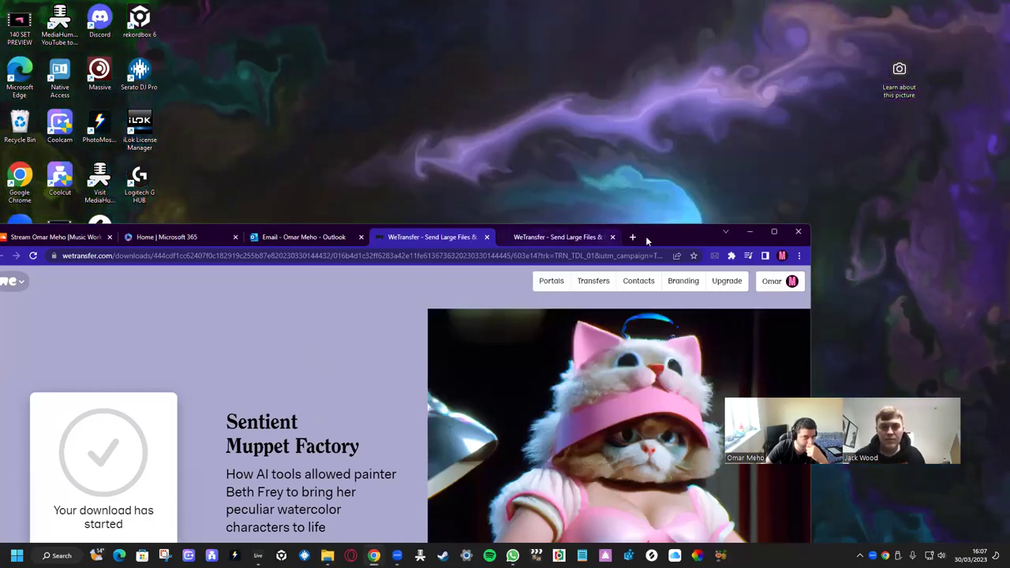
{"action": "left_click_drag", "start_coordinate": [645, 236], "coordinate": [899, 184]}
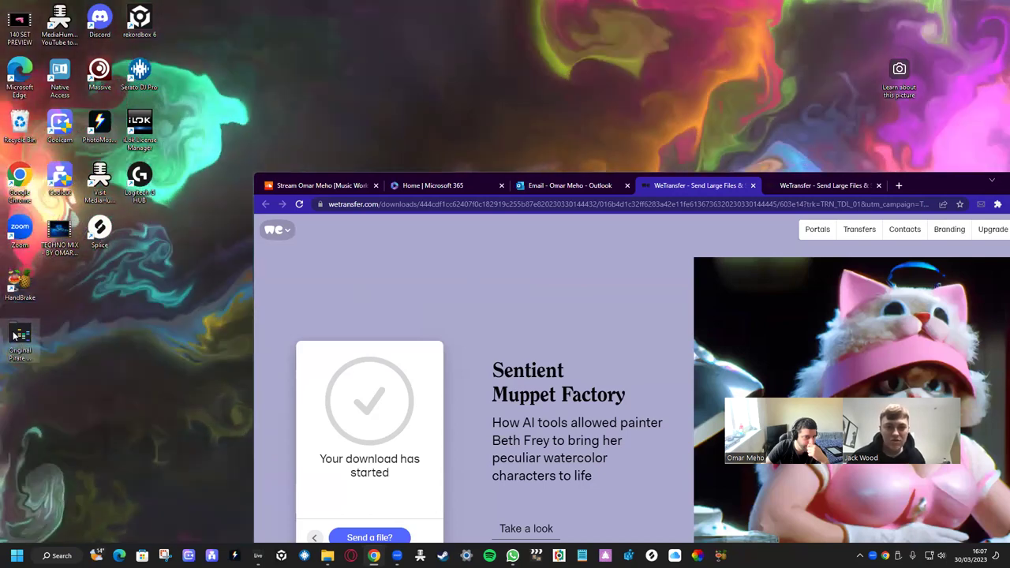
{"action": "right_click", "coordinate": [22, 333]}
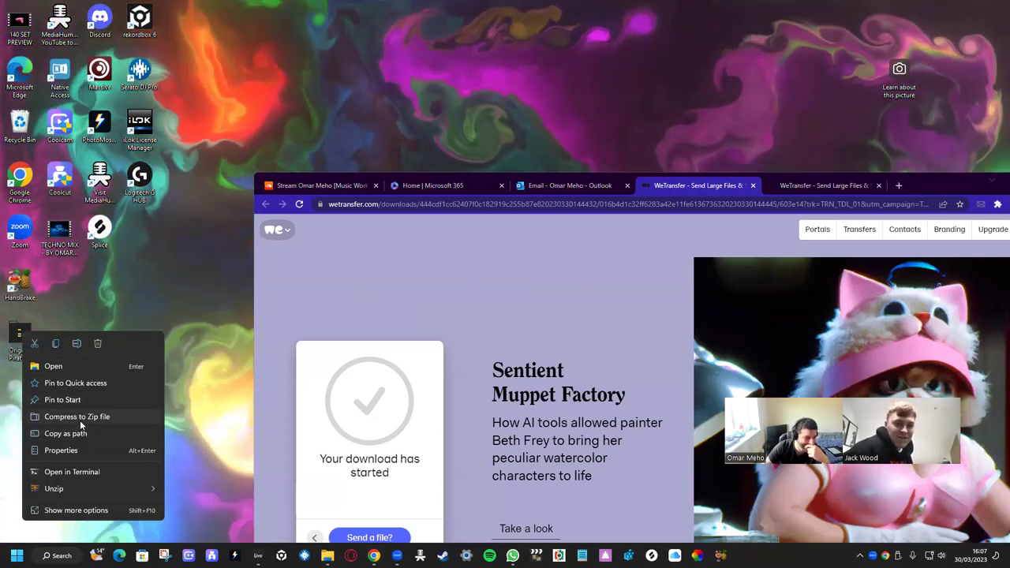
{"action": "left_click", "coordinate": [82, 419]}
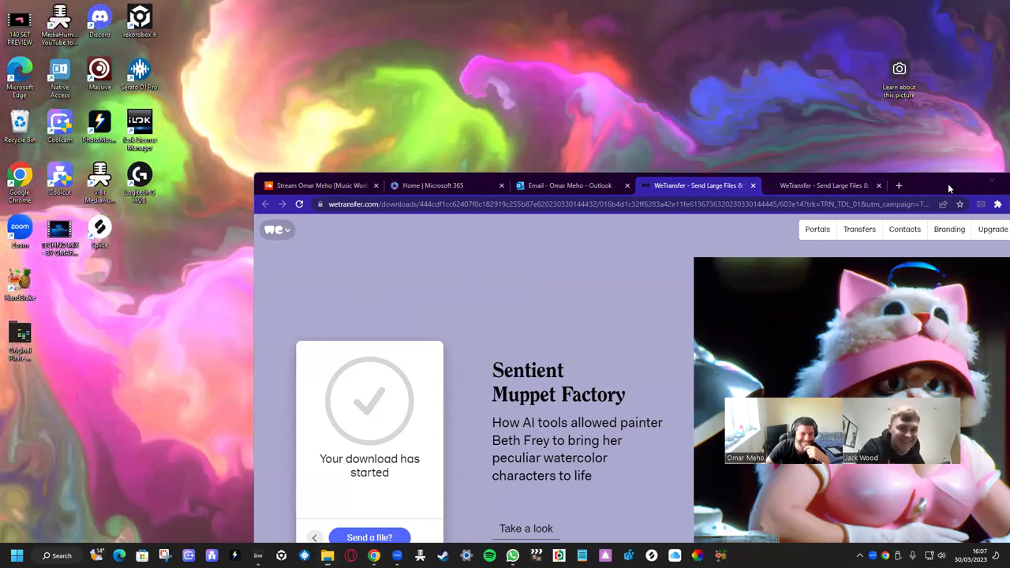
- Navigate Chrome to the WeTransfer home page
{"action": "left_click_drag", "start_coordinate": [947, 183], "coordinate": [749, 334]}
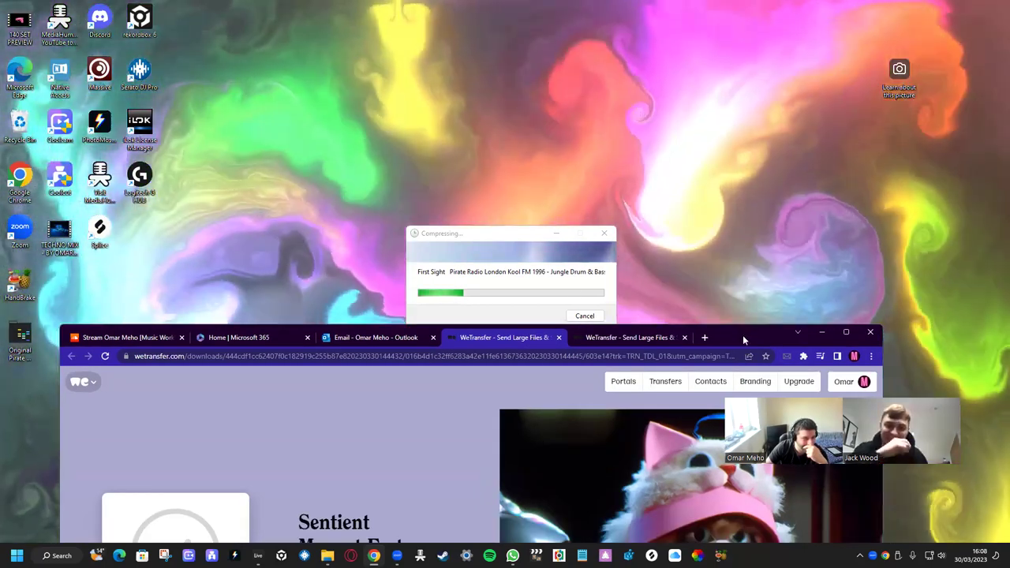
{"action": "left_click_drag", "start_coordinate": [742, 335], "coordinate": [749, 152]}
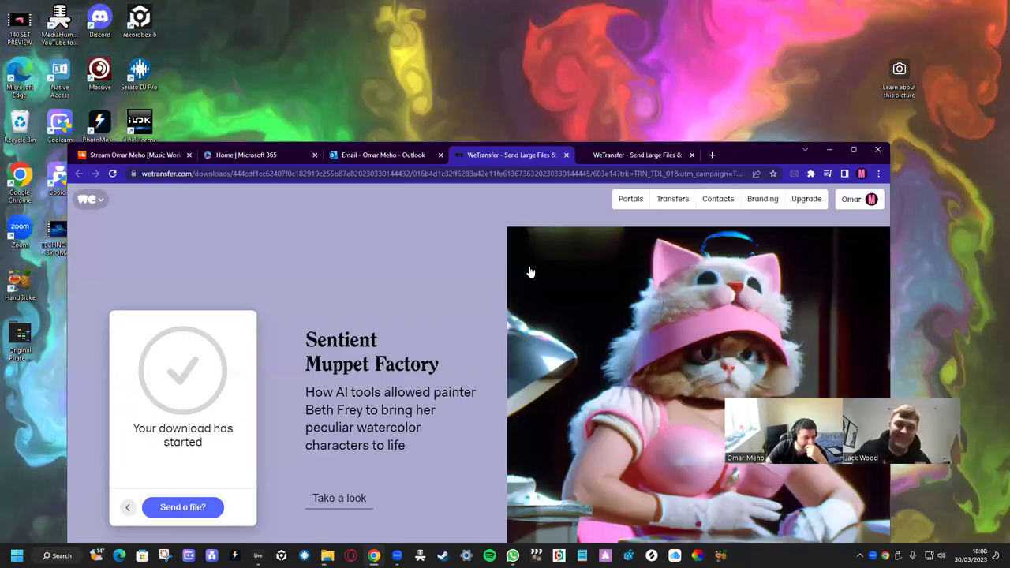
{"action": "left_click", "coordinate": [127, 508]}
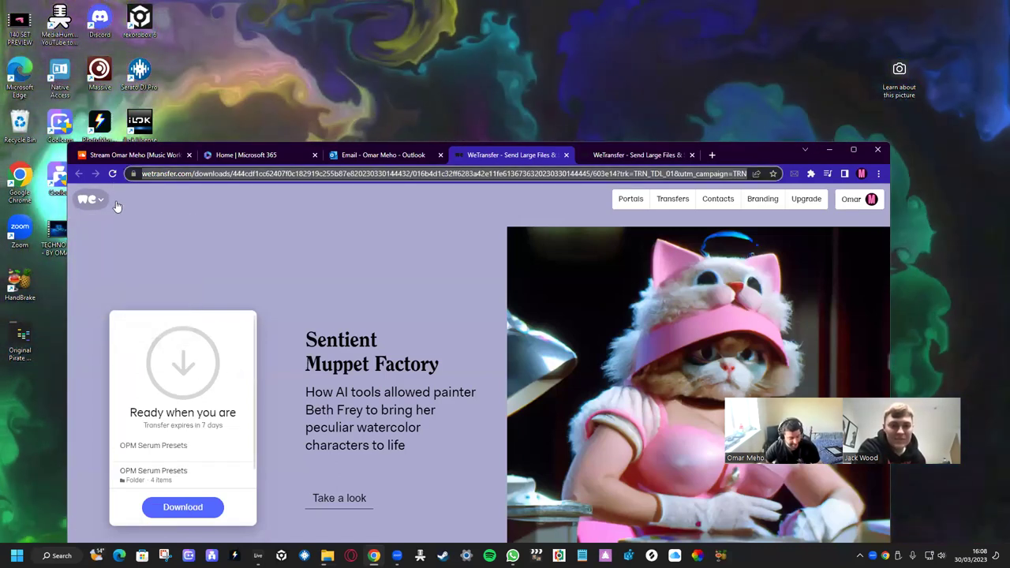
{"action": "key", "text": "ctrl+l"}
{"action": "type", "text": "we"}
{"action": "key", "text": "Return"}
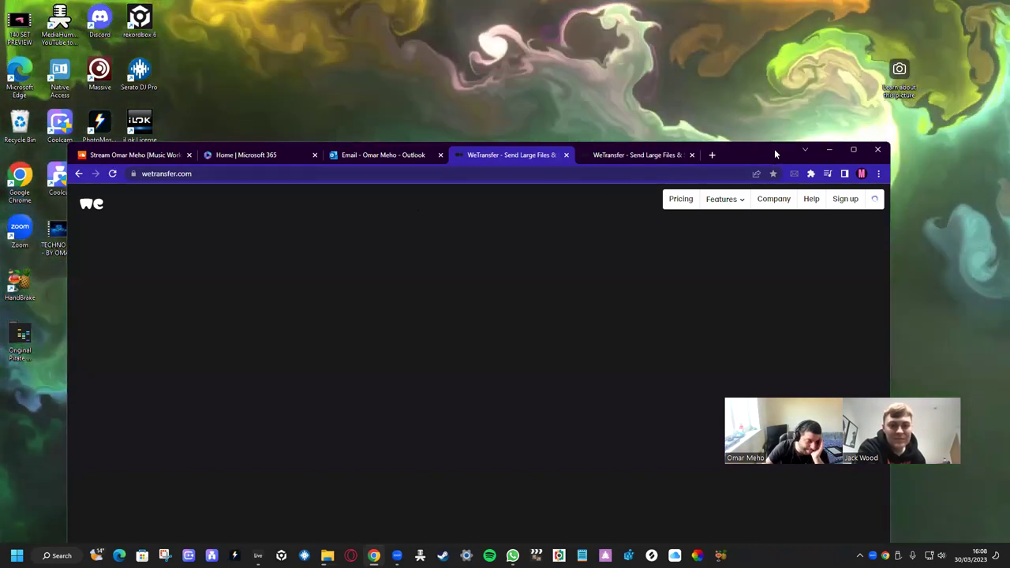
- Enter the student's e-mail address as the WeTransfer recipient while compression continues
{"action": "left_click_drag", "start_coordinate": [774, 149], "coordinate": [727, 343]}
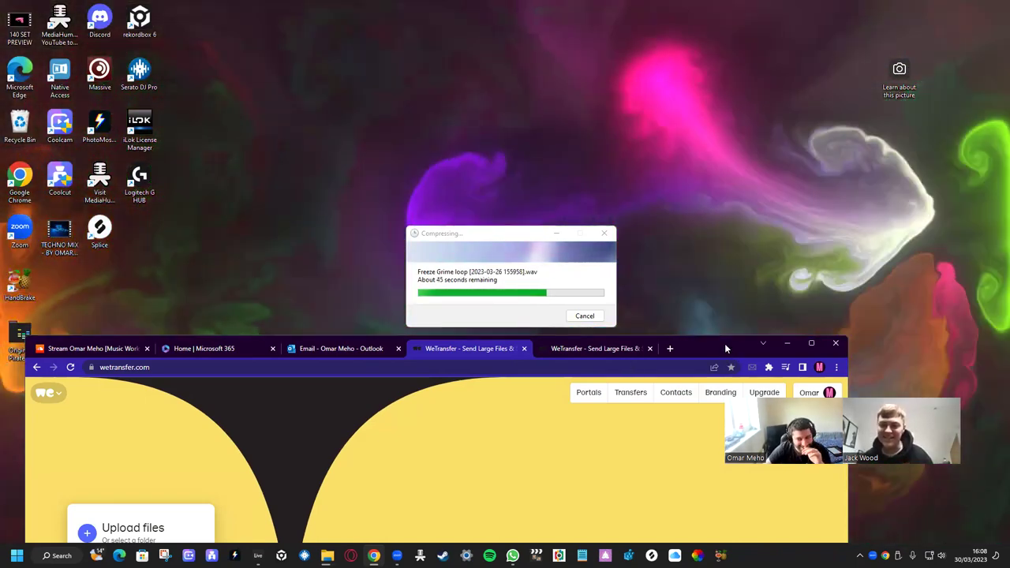
{"action": "left_click_drag", "start_coordinate": [721, 354], "coordinate": [719, 342]}
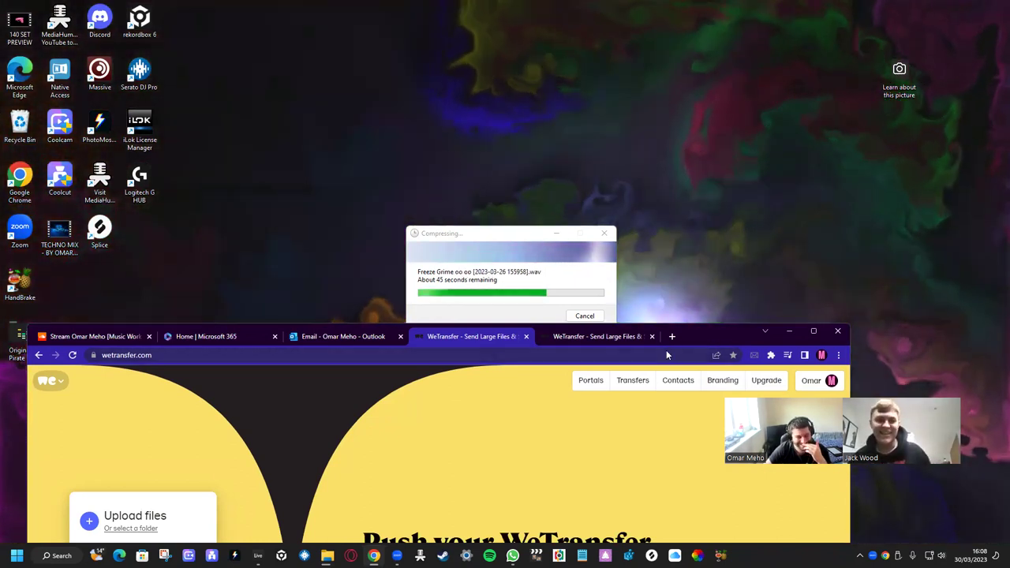
{"action": "left_click_drag", "start_coordinate": [685, 333], "coordinate": [688, 331]}
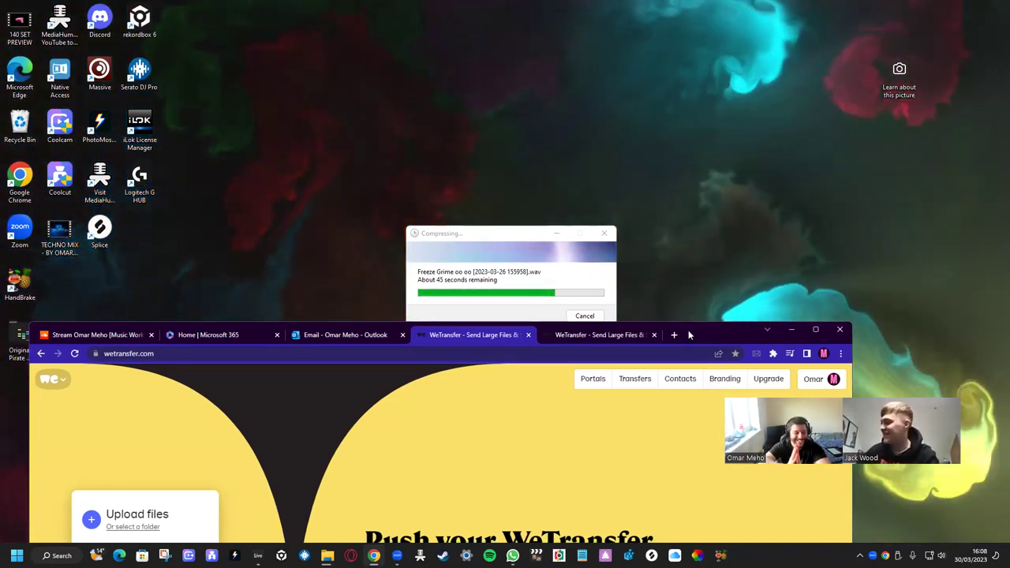
{"action": "left_click_drag", "start_coordinate": [684, 332], "coordinate": [773, 173]}
{"action": "left_click", "coordinate": [191, 400]}
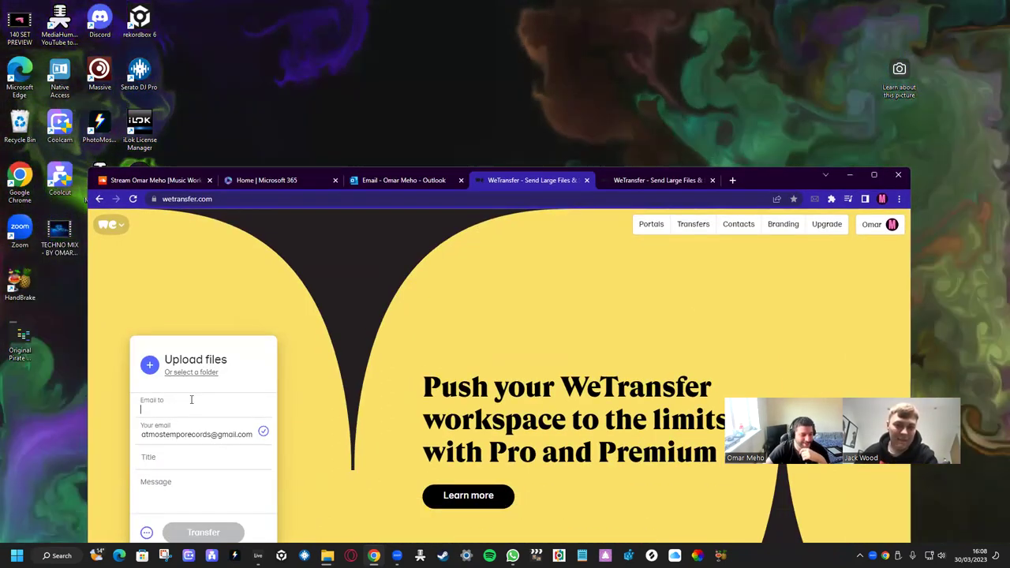
{"action": "type", "text": "jackwoo"}
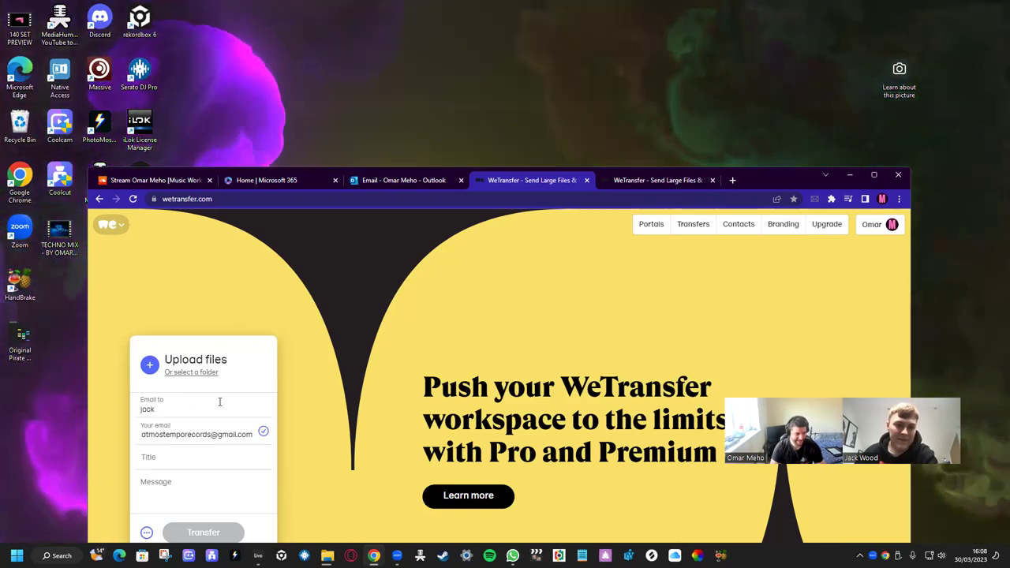
{"action": "key", "text": "BackSpace"}
{"action": "key", "text": "BackSpace"}
{"action": "key", "text": "BackSpace"}
{"action": "key", "text": "BackSpace"}
{"action": "key", "text": "BackSpace"}
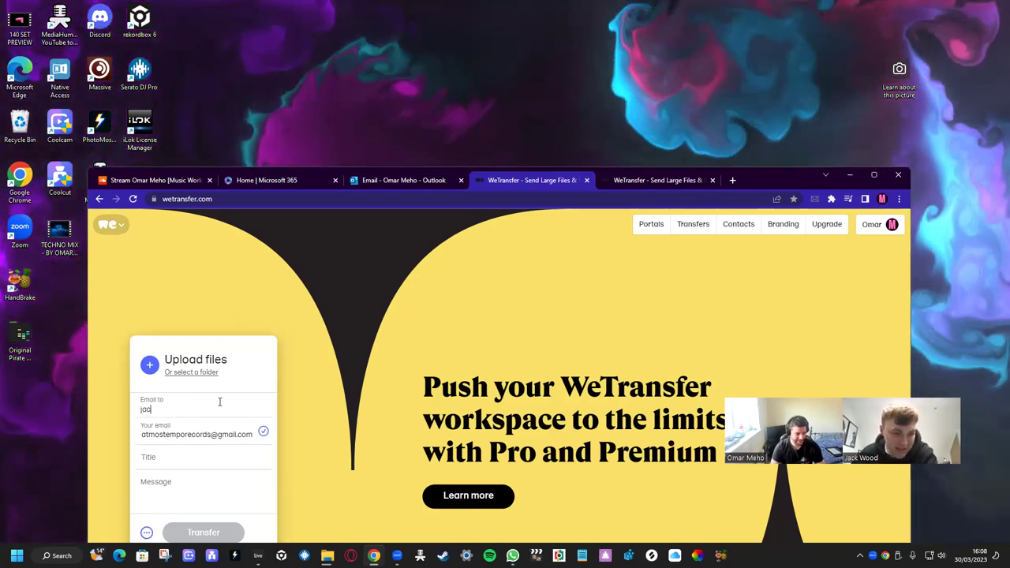
{"action": "key", "text": "Return"}
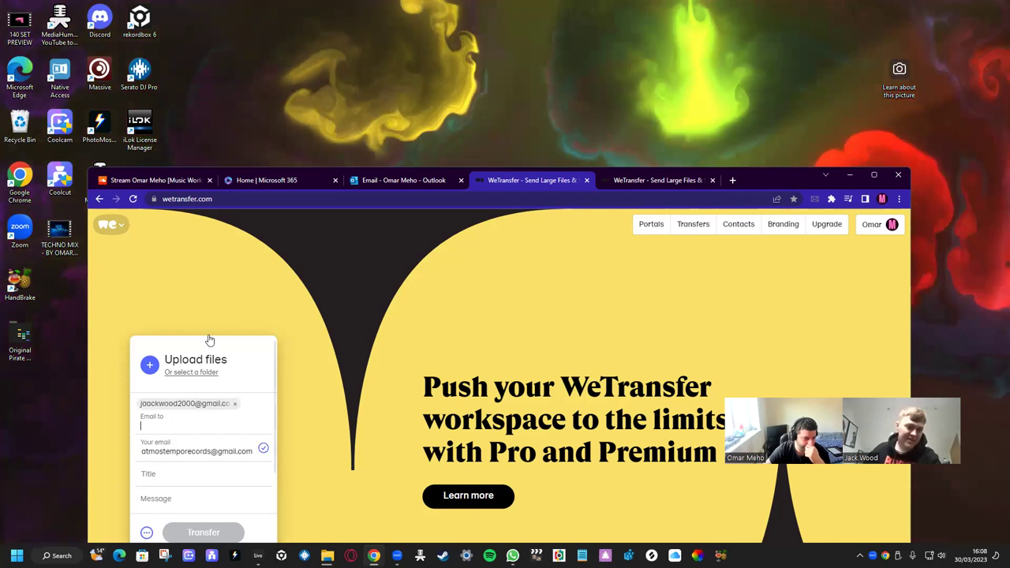
{"action": "left_click_drag", "start_coordinate": [768, 188], "coordinate": [725, 407]}
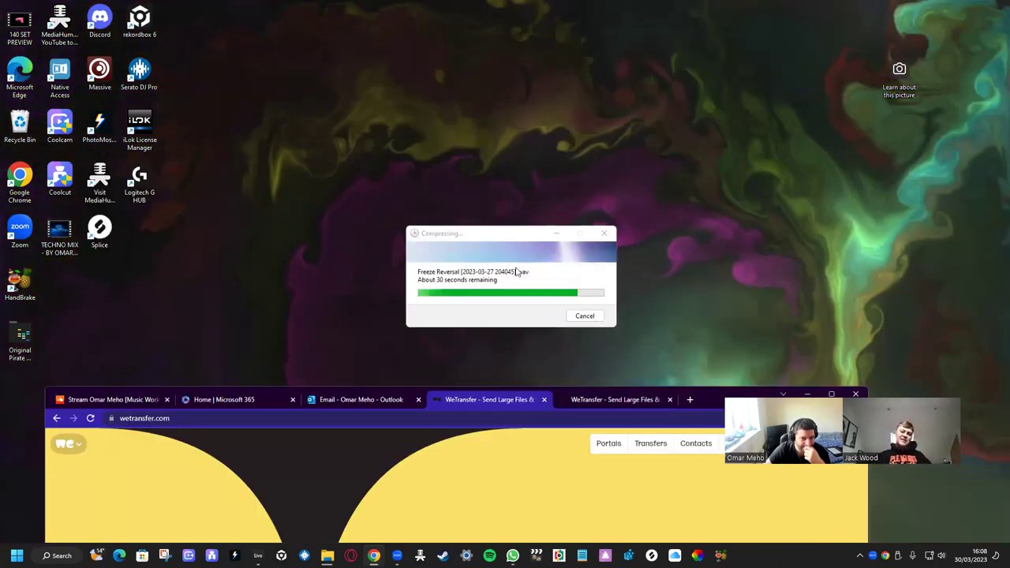